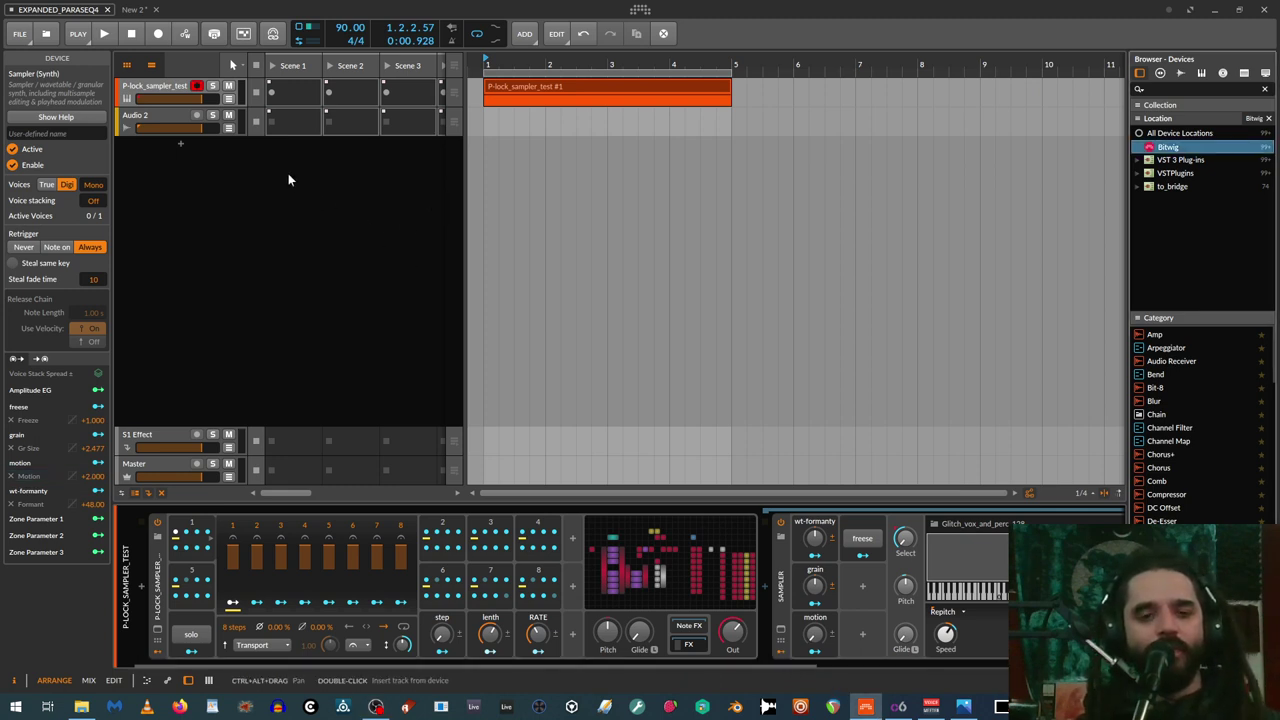
# Hide the first ParSeq-8 sequencer's step details and audition the P-lock_sampler_test clip
pyautogui.click(189, 524)
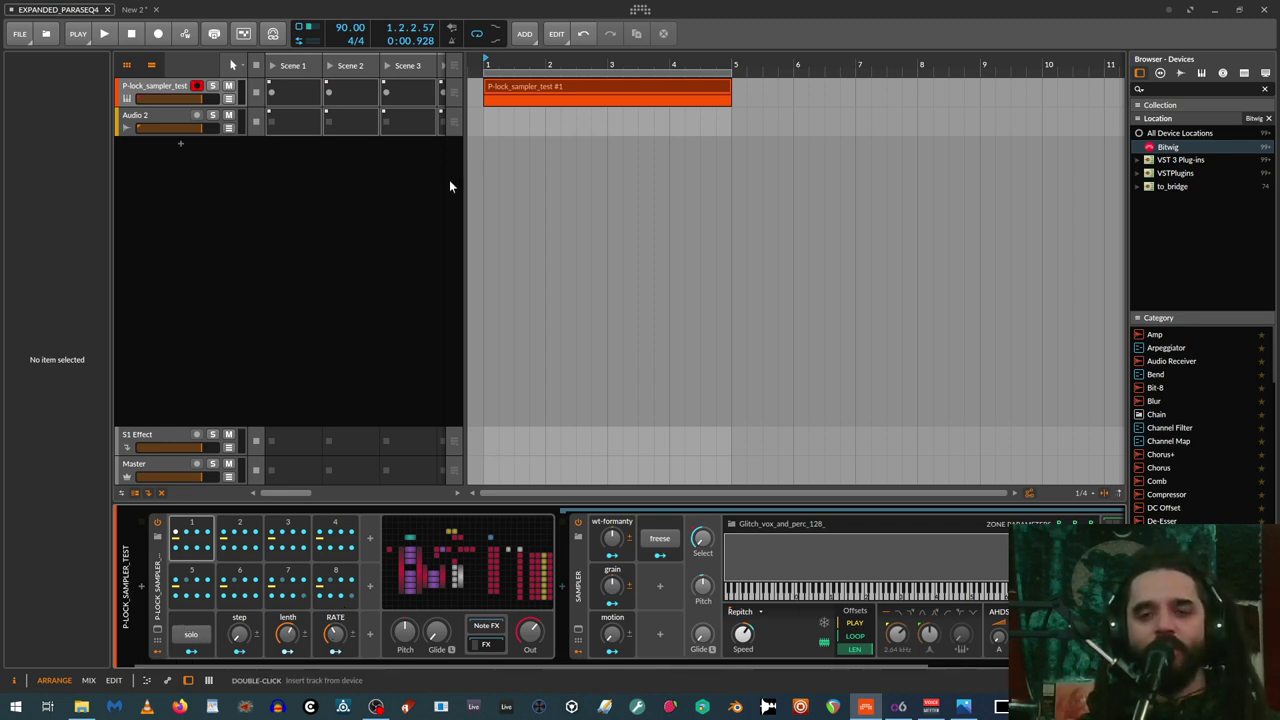
pyautogui.click(507, 84)
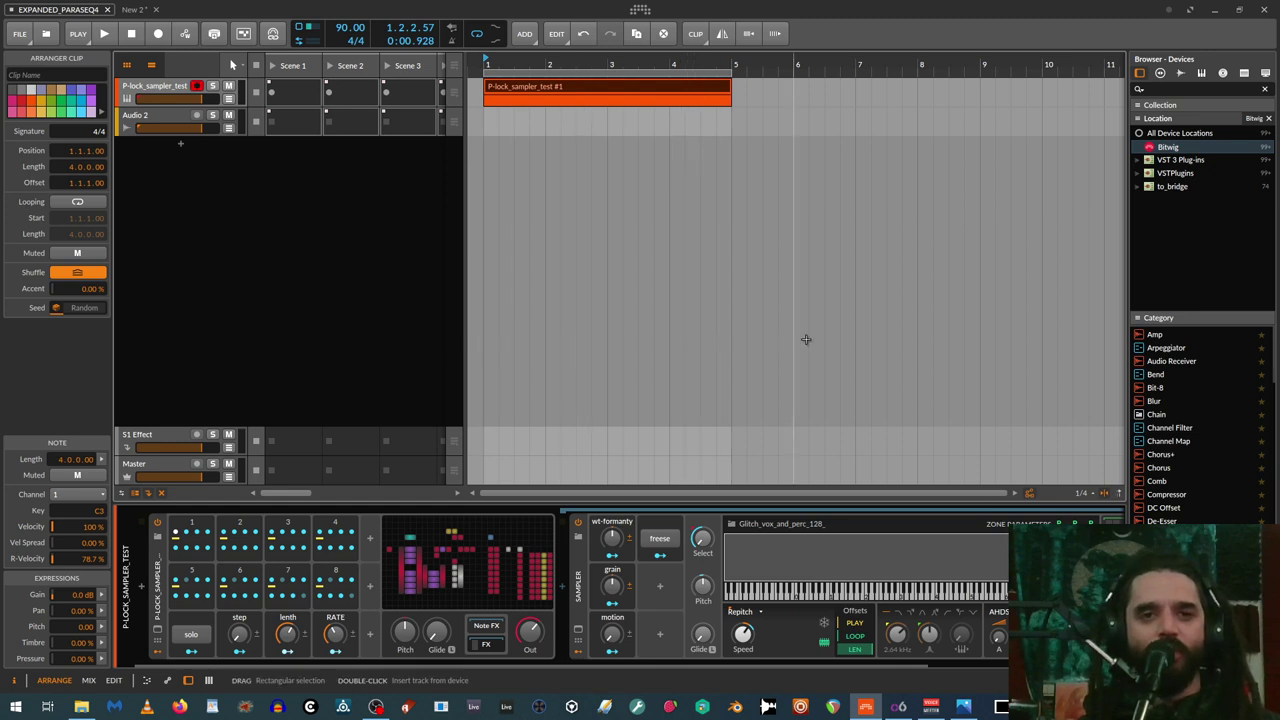
pyautogui.press('space')
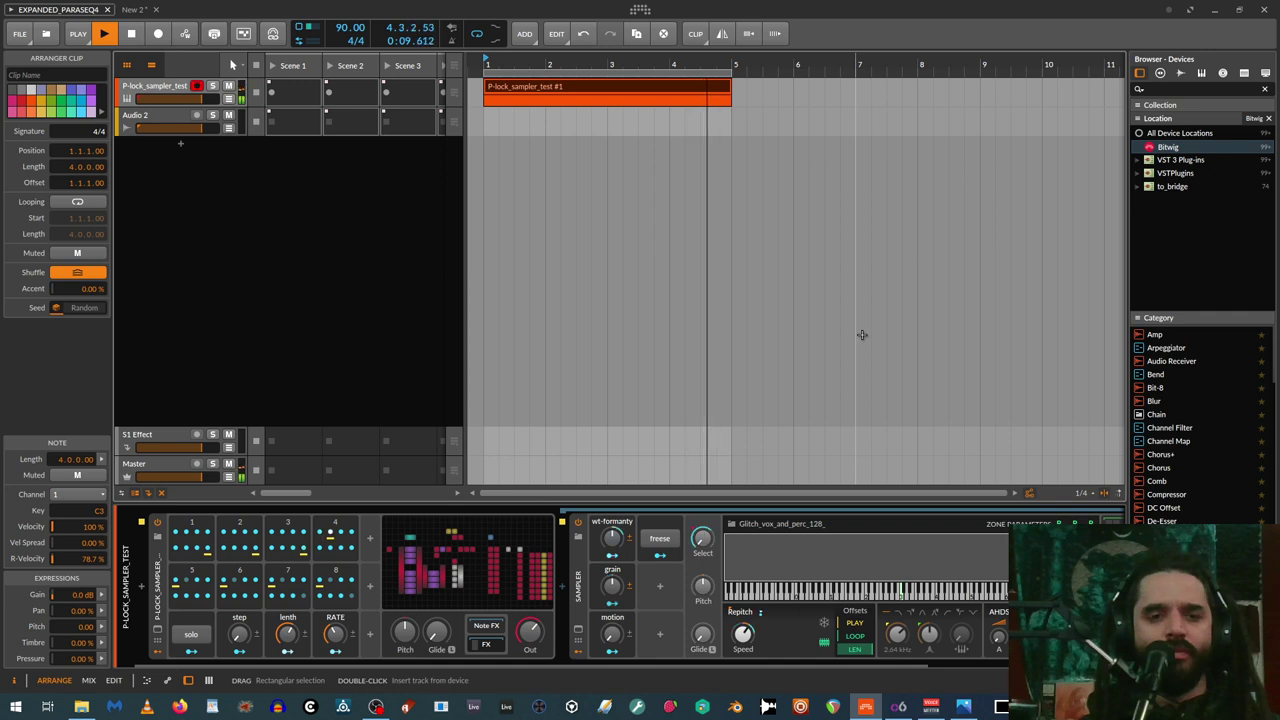
pyautogui.press('space')
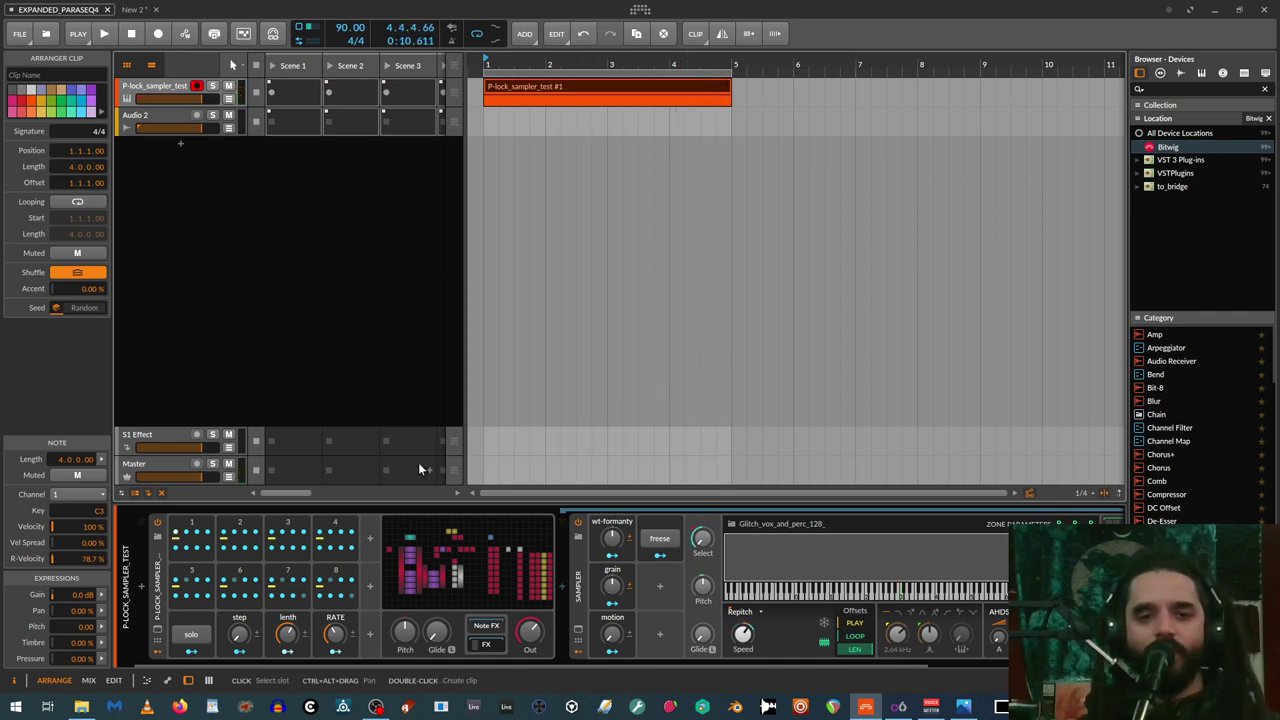
# Expand the first ParSeq-8 sequencer, enable solo, and audition its first step with the step's modulation mapping active
pyautogui.click(190, 525)
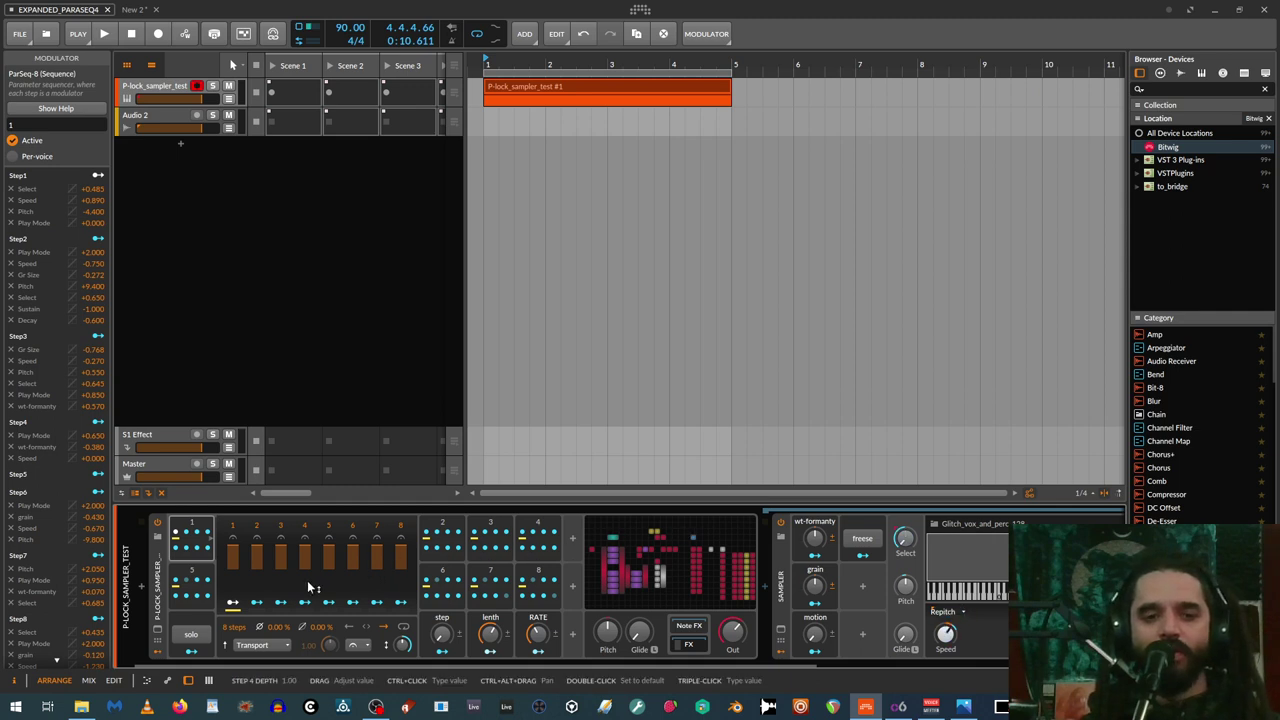
pyautogui.click(196, 637)
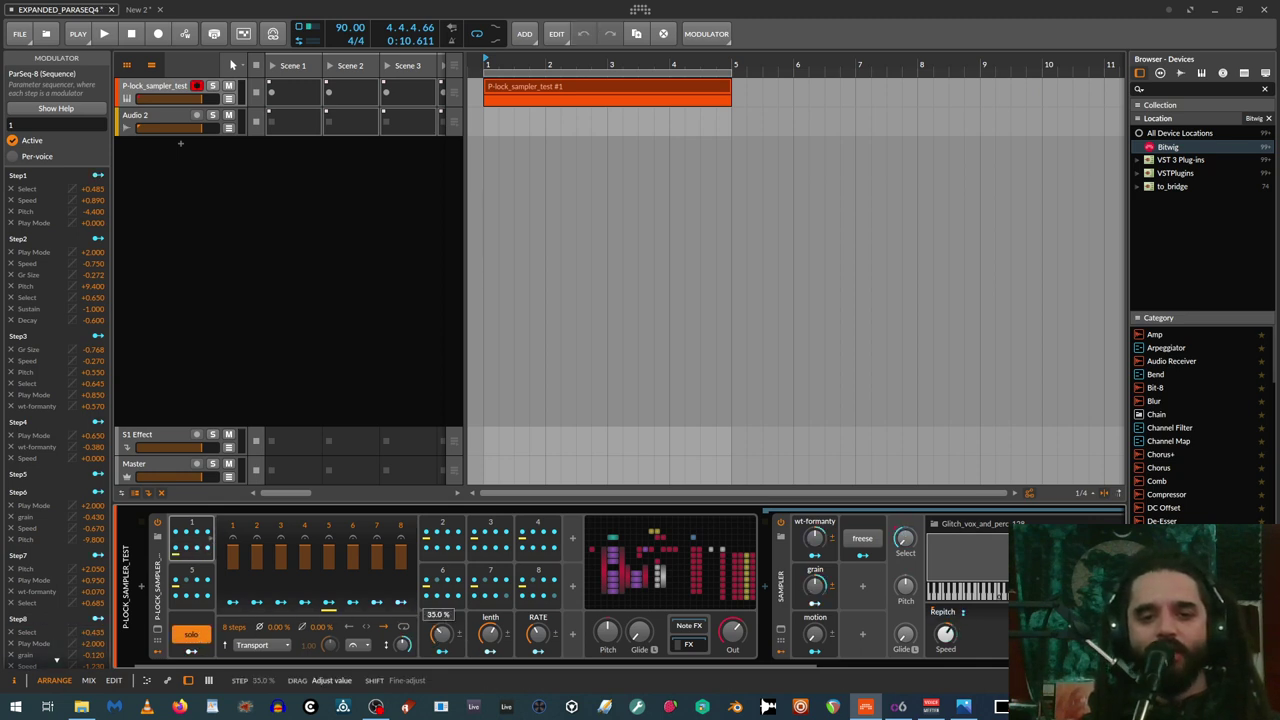
pyautogui.press('space')
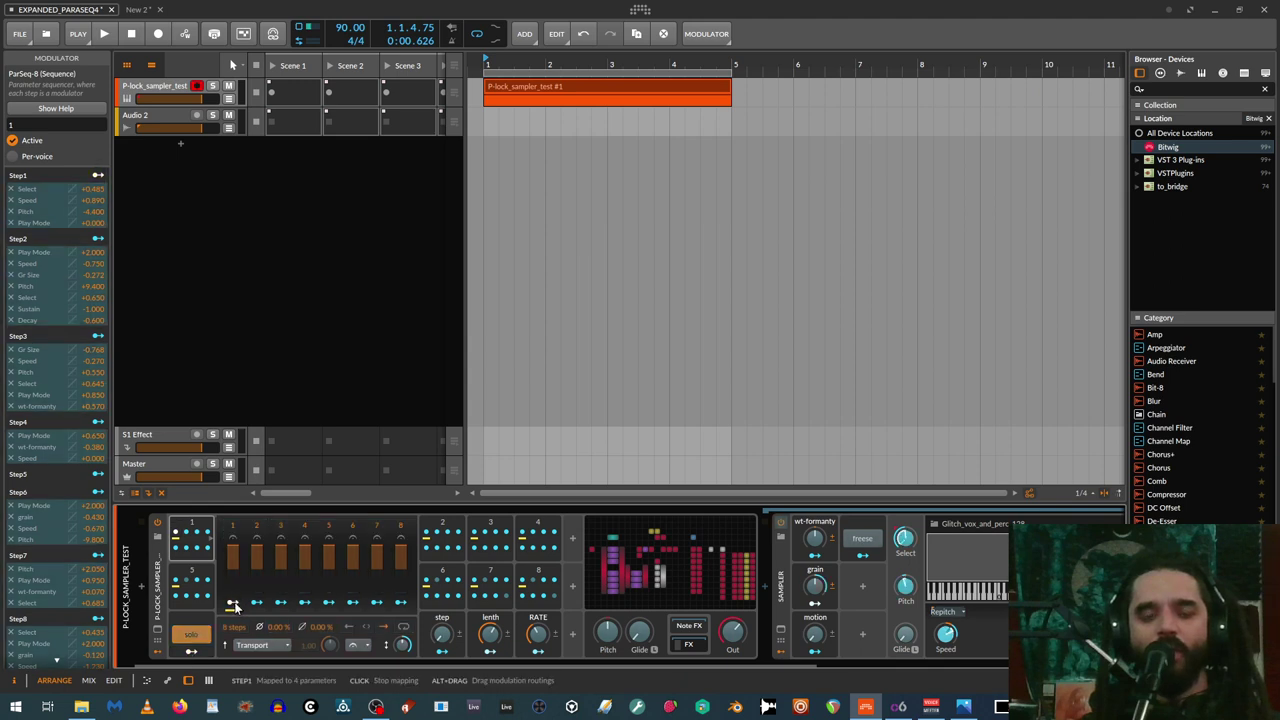
pyautogui.press('space')
pyautogui.press('space')
# Set Step1's modulation amounts on the Sampler to Select +0.400, Pitch -3.150 and Speed +0.120 during playback
pyautogui.moveTo(432, 662); pyautogui.dragTo(560, 660)
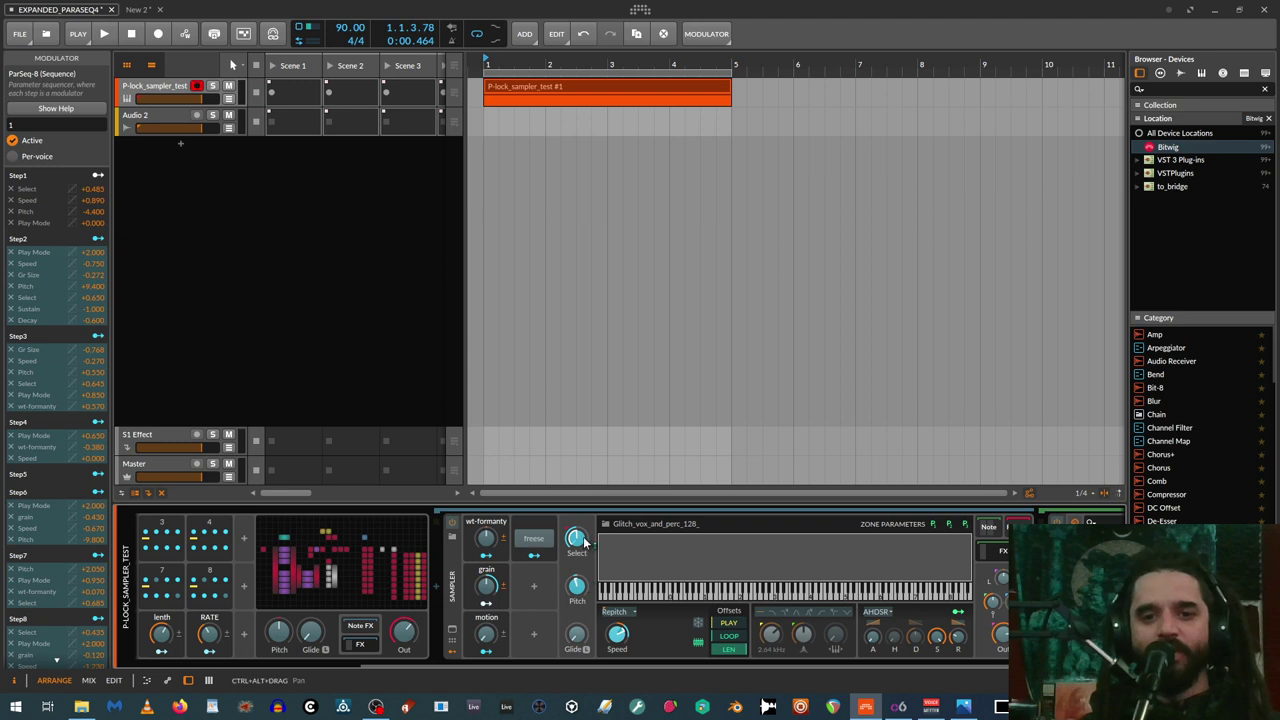
pyautogui.press('space')
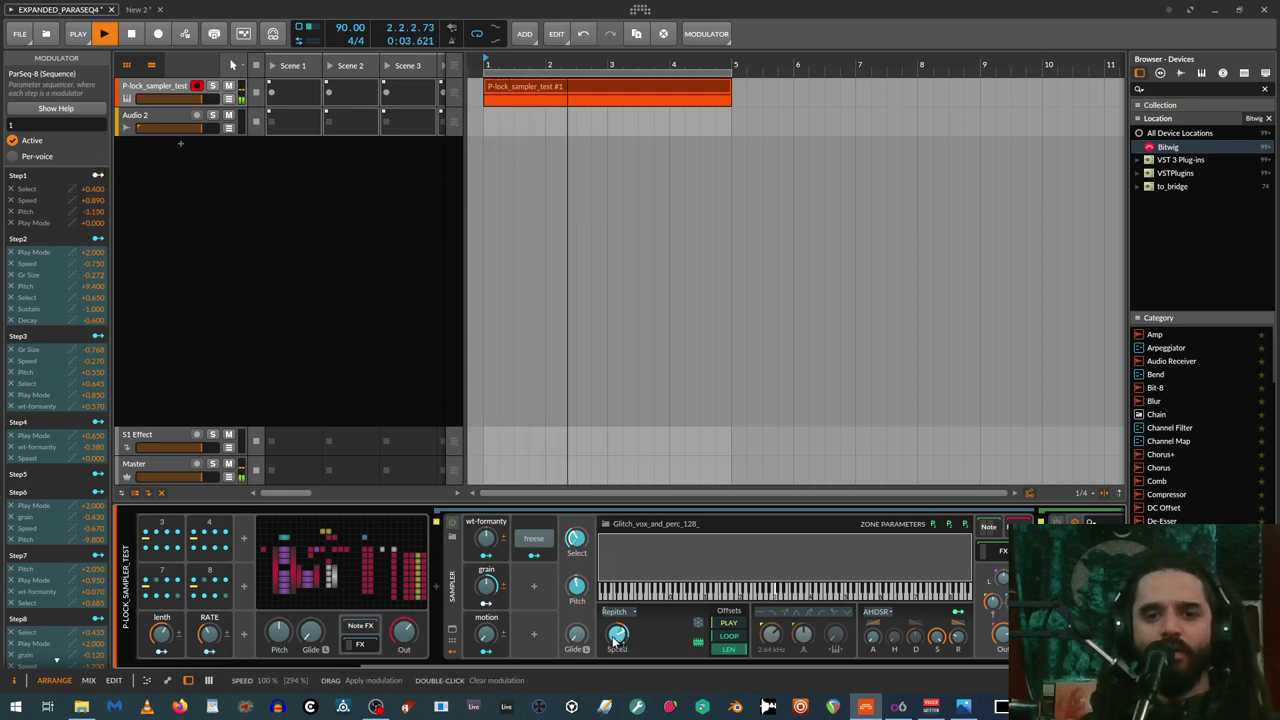
pyautogui.press('space')
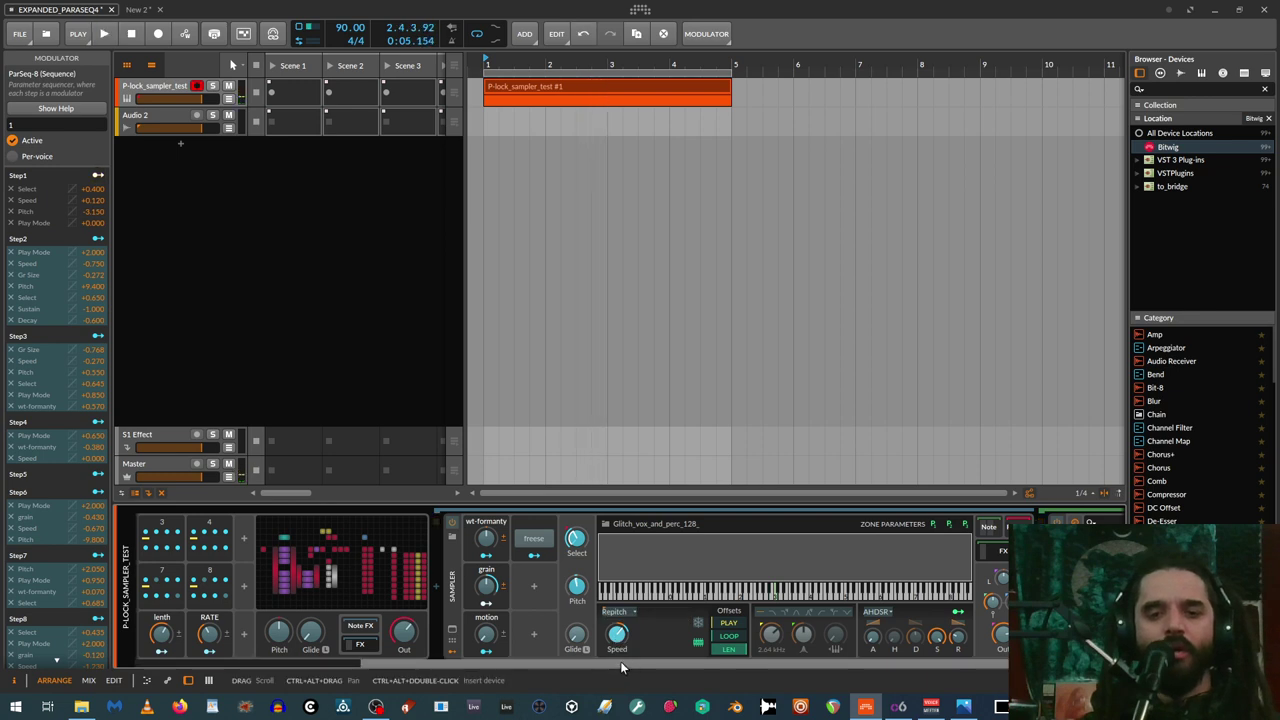
# Move the step knob to 4.50 % to reach Step2 and modulate Select by +0.355, Speed by -0.920 and grain by -1.080 during playback
pyautogui.moveTo(620, 663); pyautogui.dragTo(390, 663)
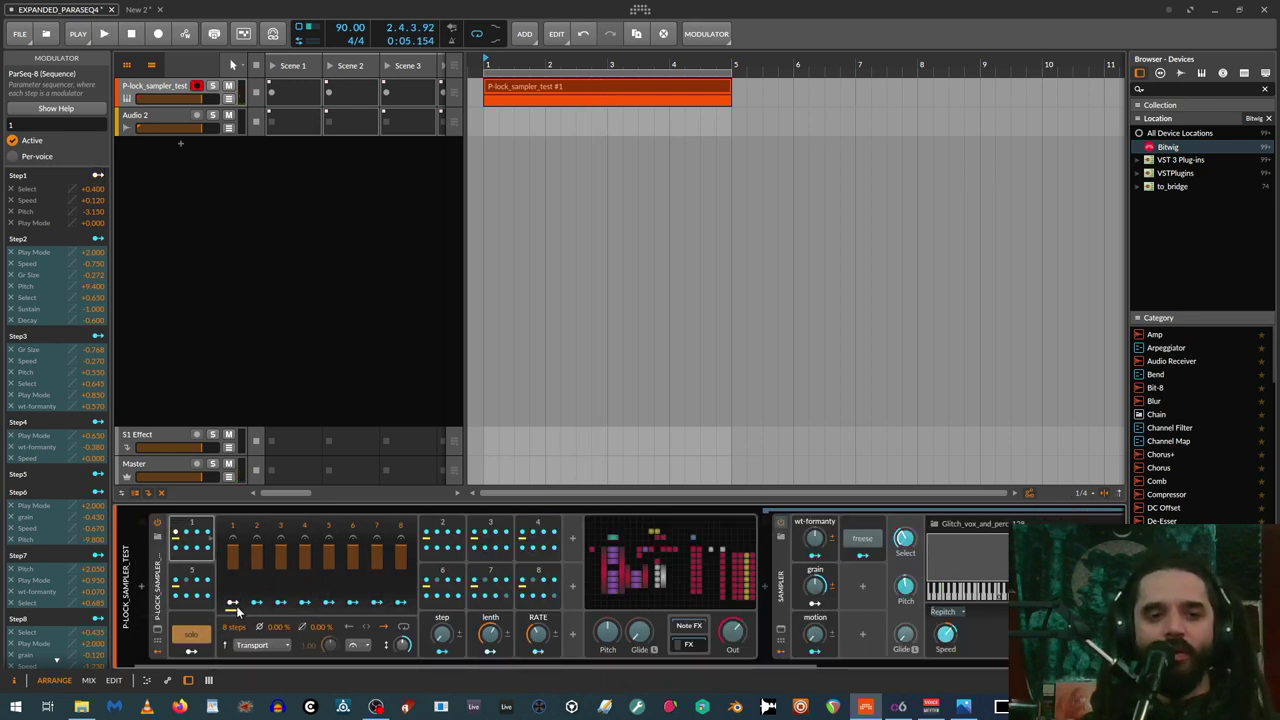
pyautogui.moveTo(451, 636); pyautogui.dragTo(451, 632)
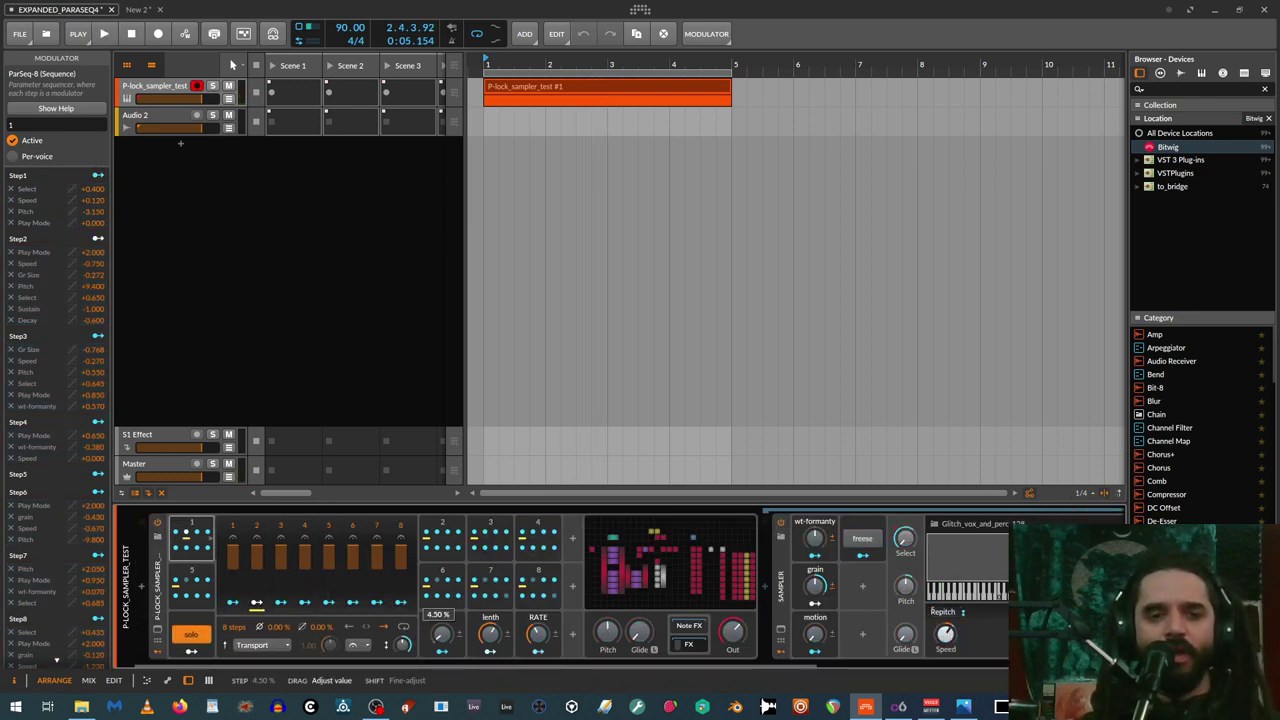
pyautogui.press('space')
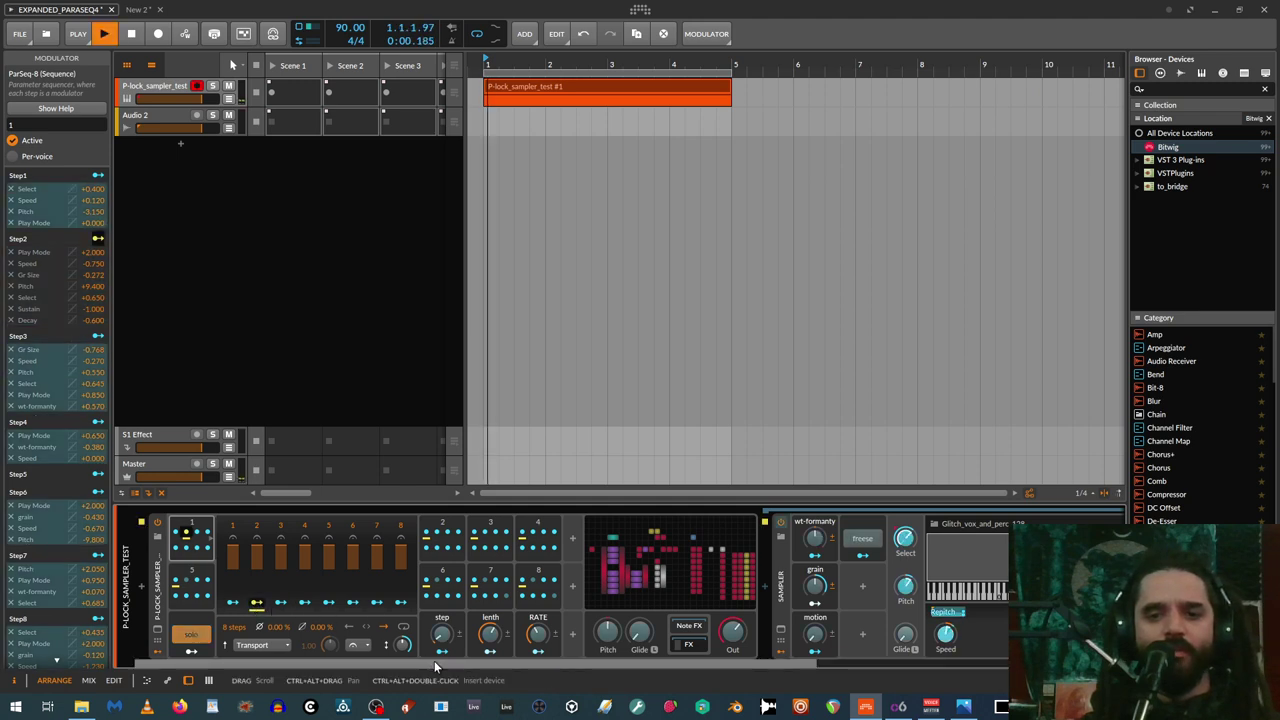
pyautogui.moveTo(434, 660); pyautogui.dragTo(628, 651)
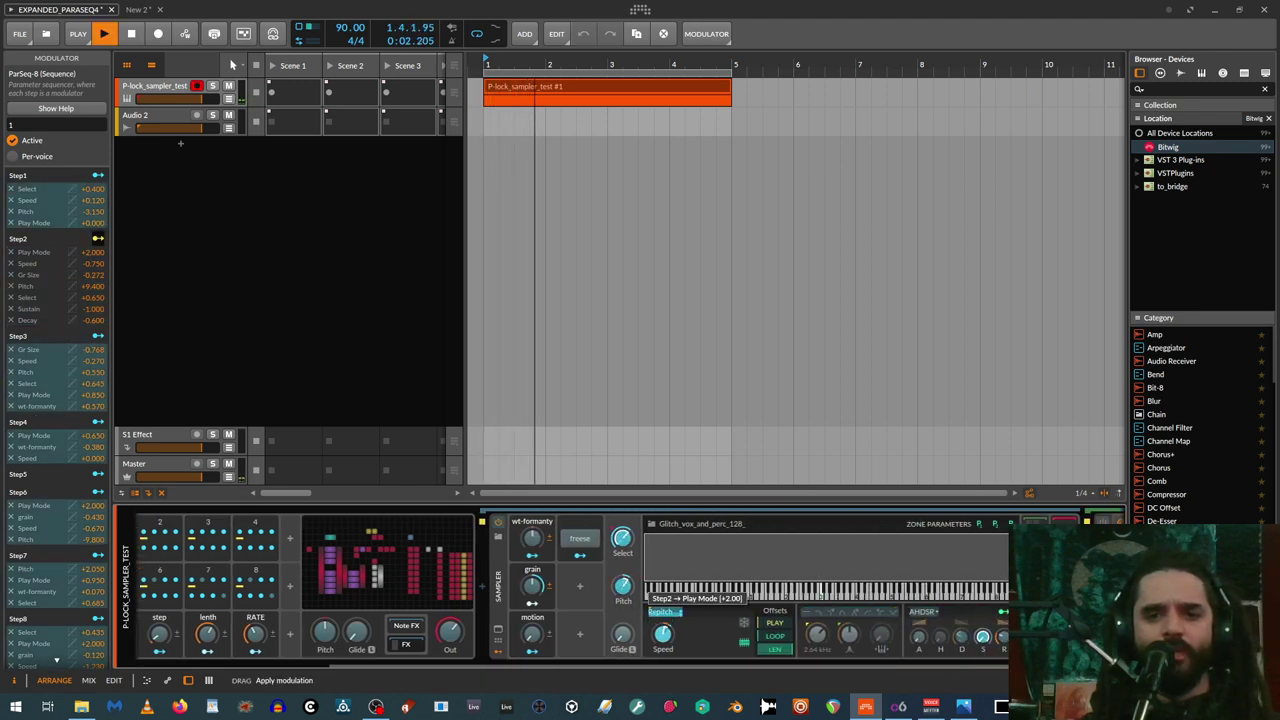
pyautogui.moveTo(532, 585); pyautogui.dragTo(532, 600)
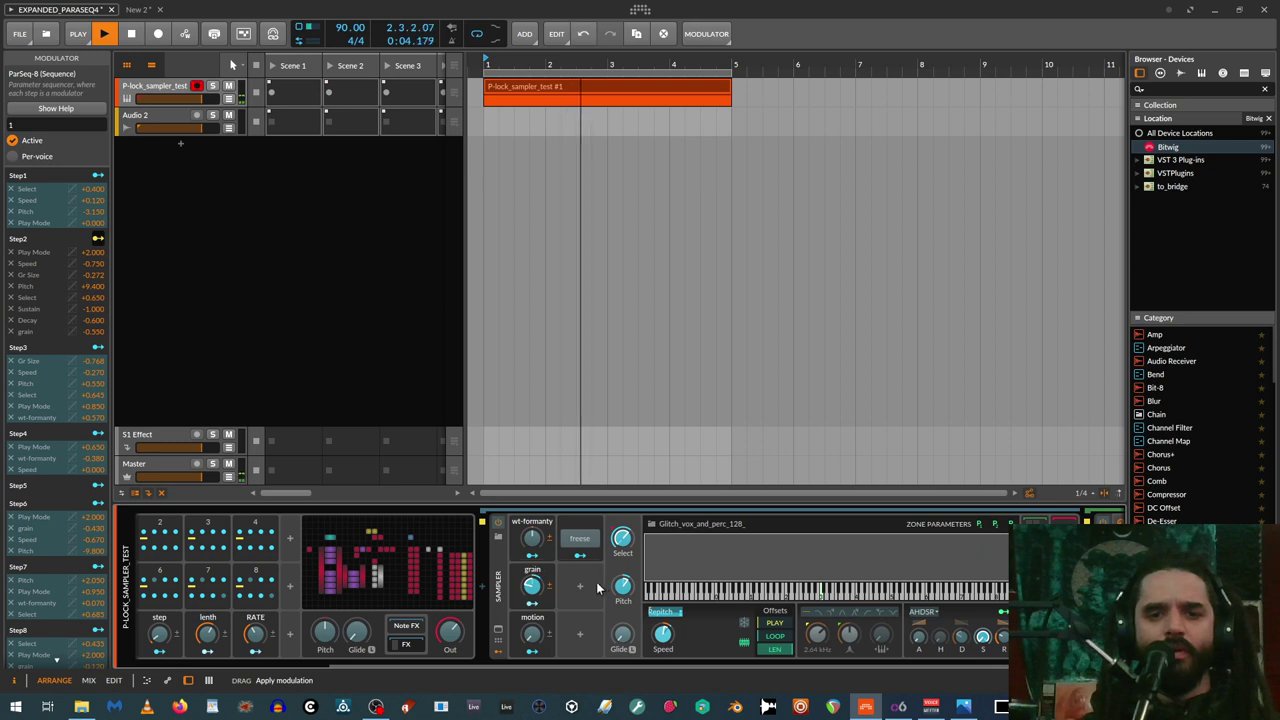
pyautogui.moveTo(662, 634); pyautogui.dragTo(662, 650)
pyautogui.moveTo(621, 534)
pyautogui.mouseDown()
pyautogui.moveTo(622, 552)
pyautogui.moveTo(622, 530)
pyautogui.mouseUp()
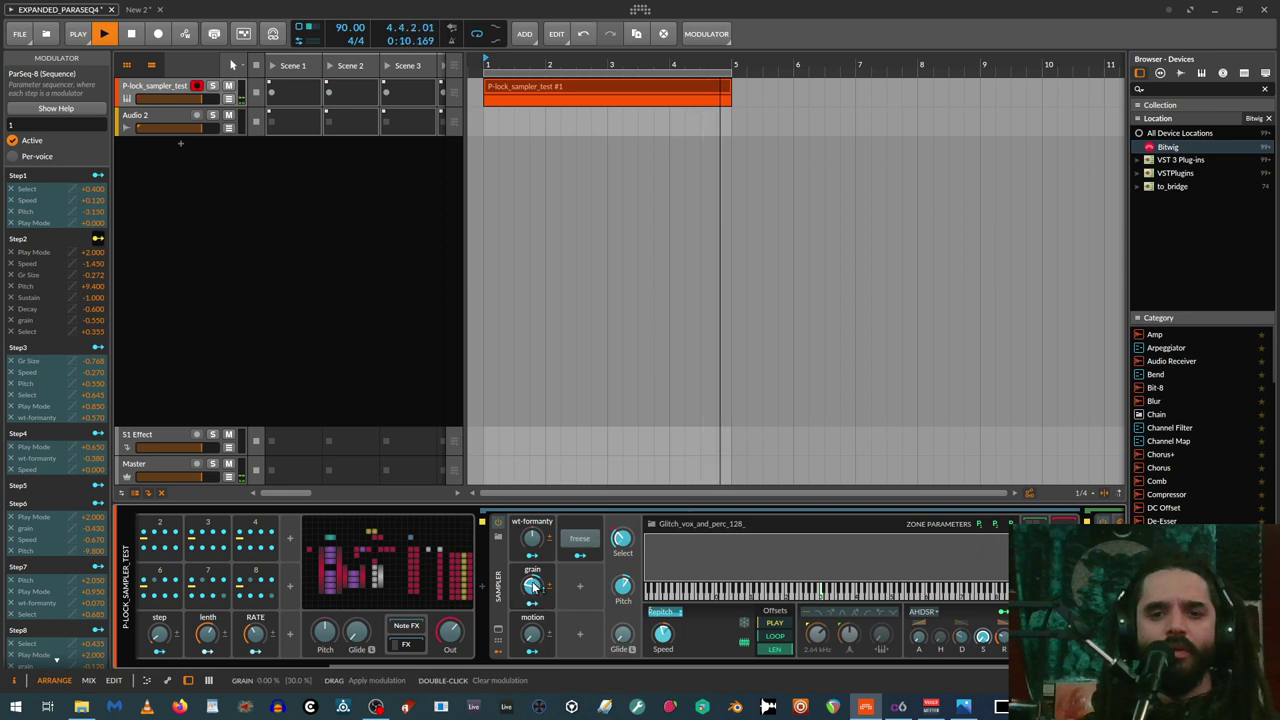
pyautogui.moveTo(663, 632); pyautogui.dragTo(663, 622)
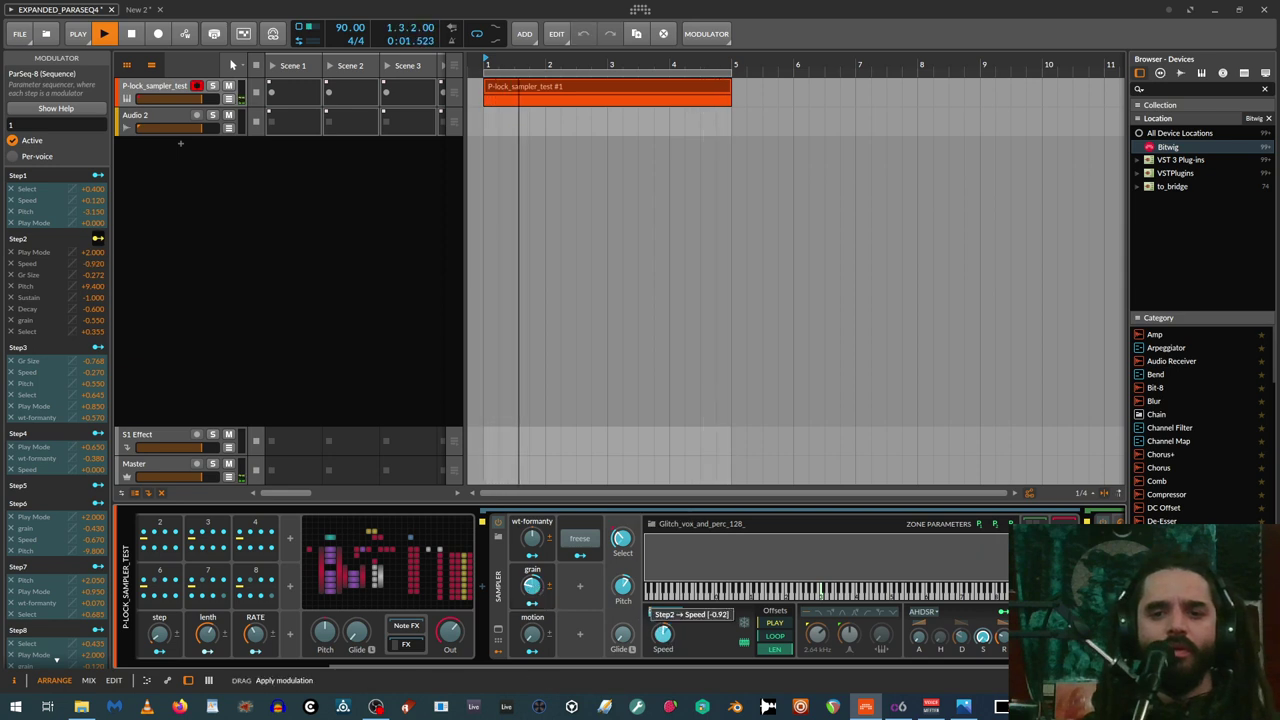
pyautogui.moveTo(532, 585); pyautogui.dragTo(532, 595)
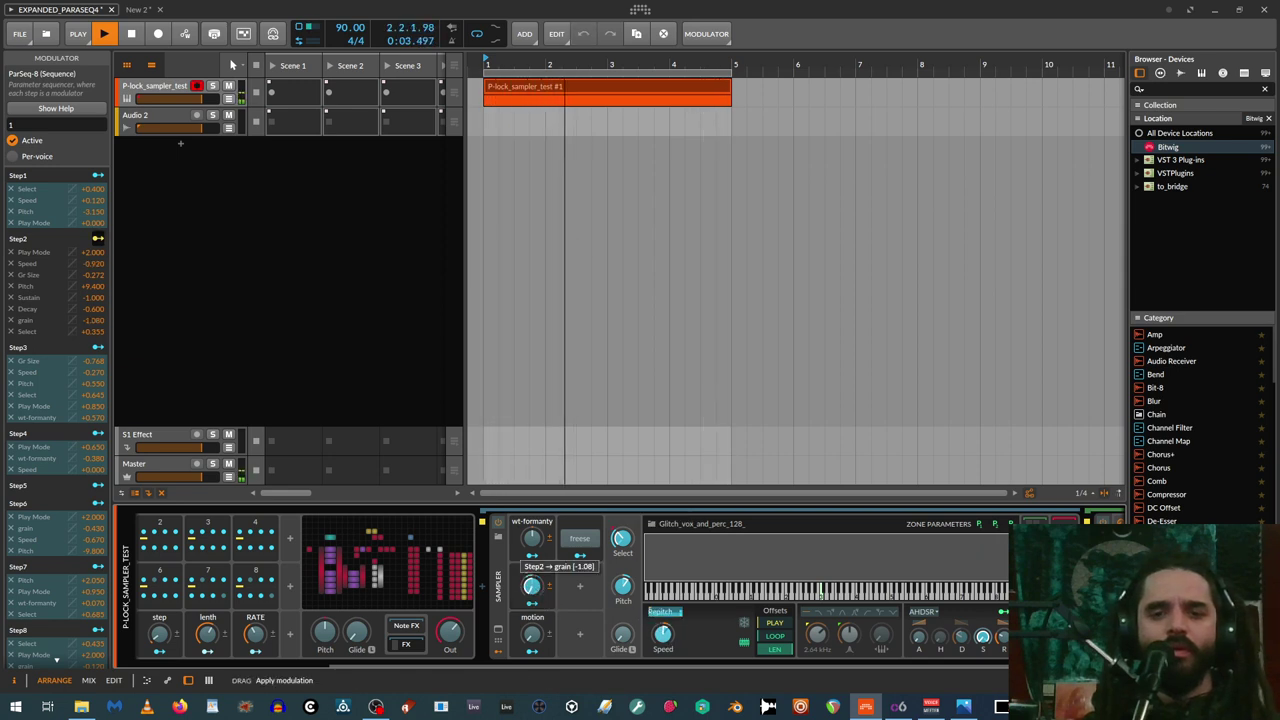
# Leave Step2's modulation mapping, switch solo off, and audition the full step sequence
pyautogui.moveTo(622, 664); pyautogui.dragTo(412, 666)
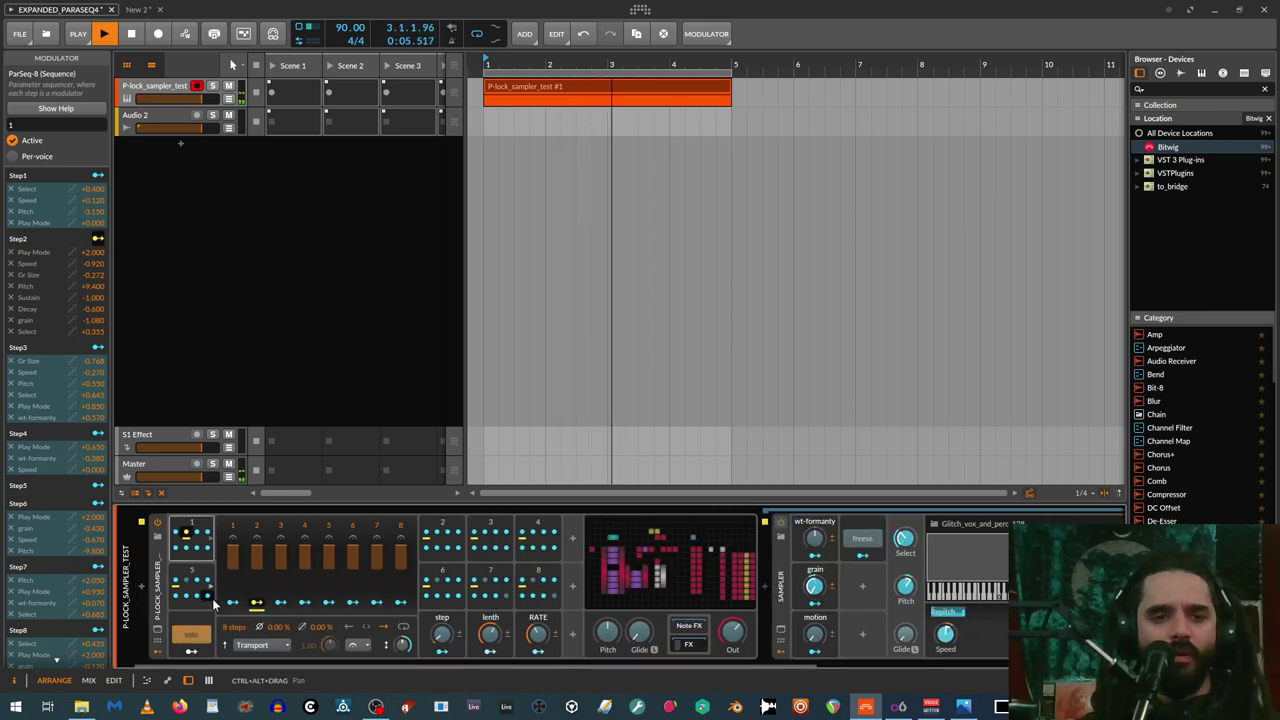
pyautogui.press('space')
pyautogui.click(195, 635)
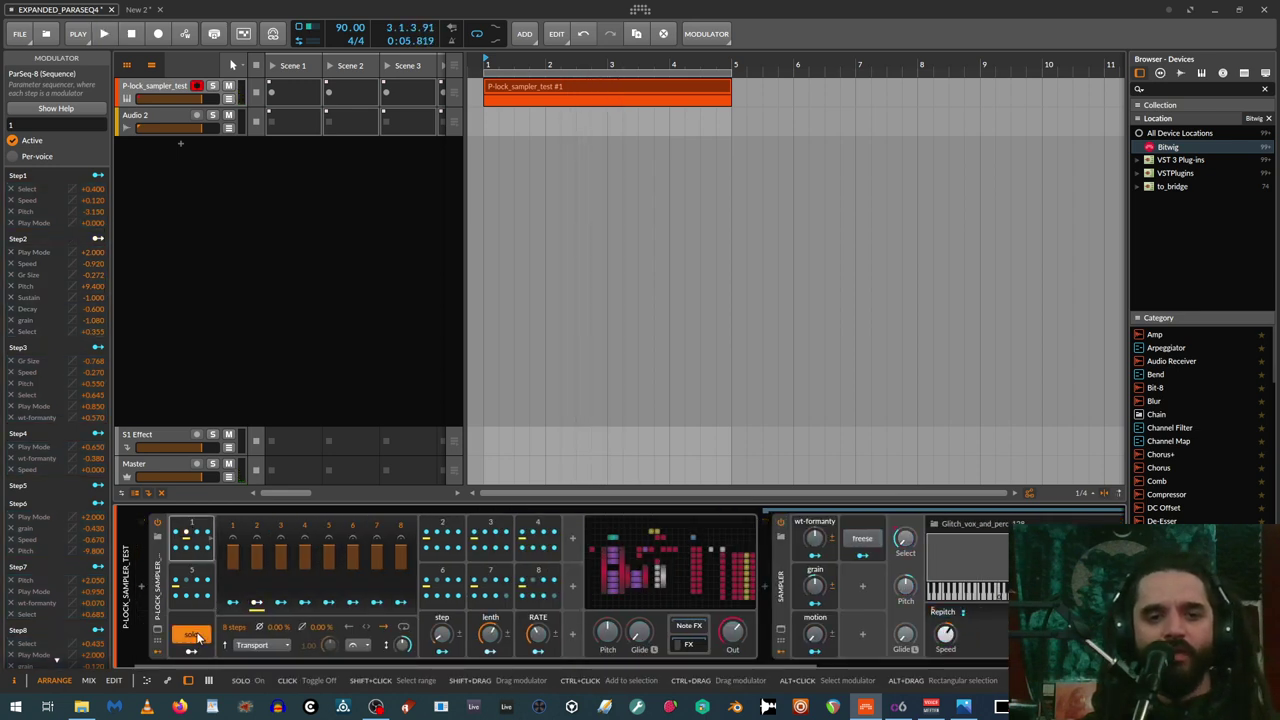
pyautogui.click(195, 635)
pyautogui.press('space')
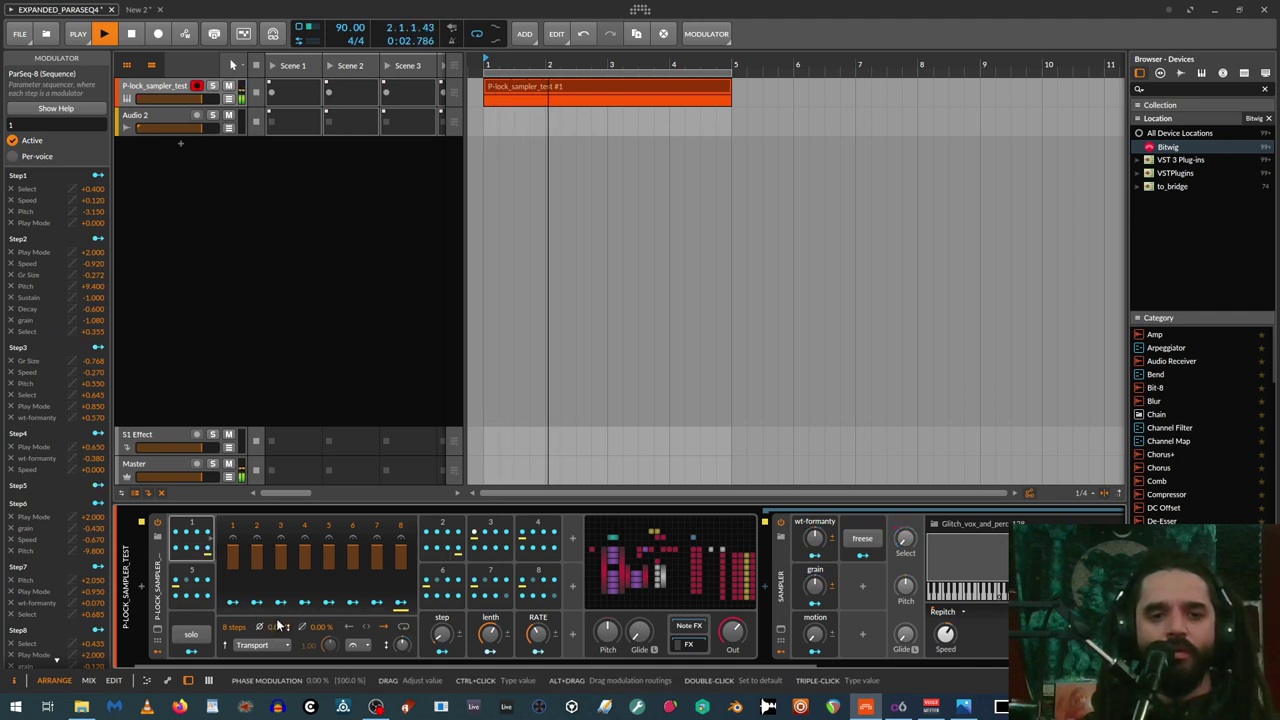
pyautogui.press('space')
pyautogui.press('space')
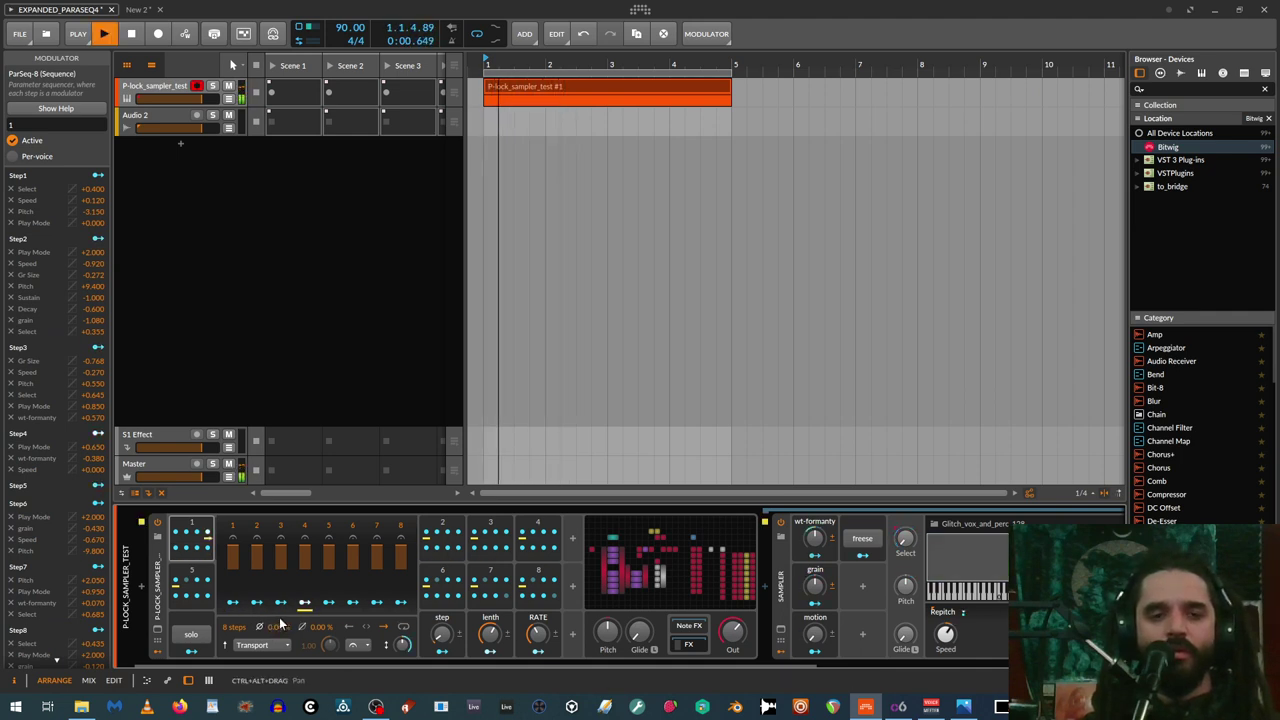
pyautogui.press('space')
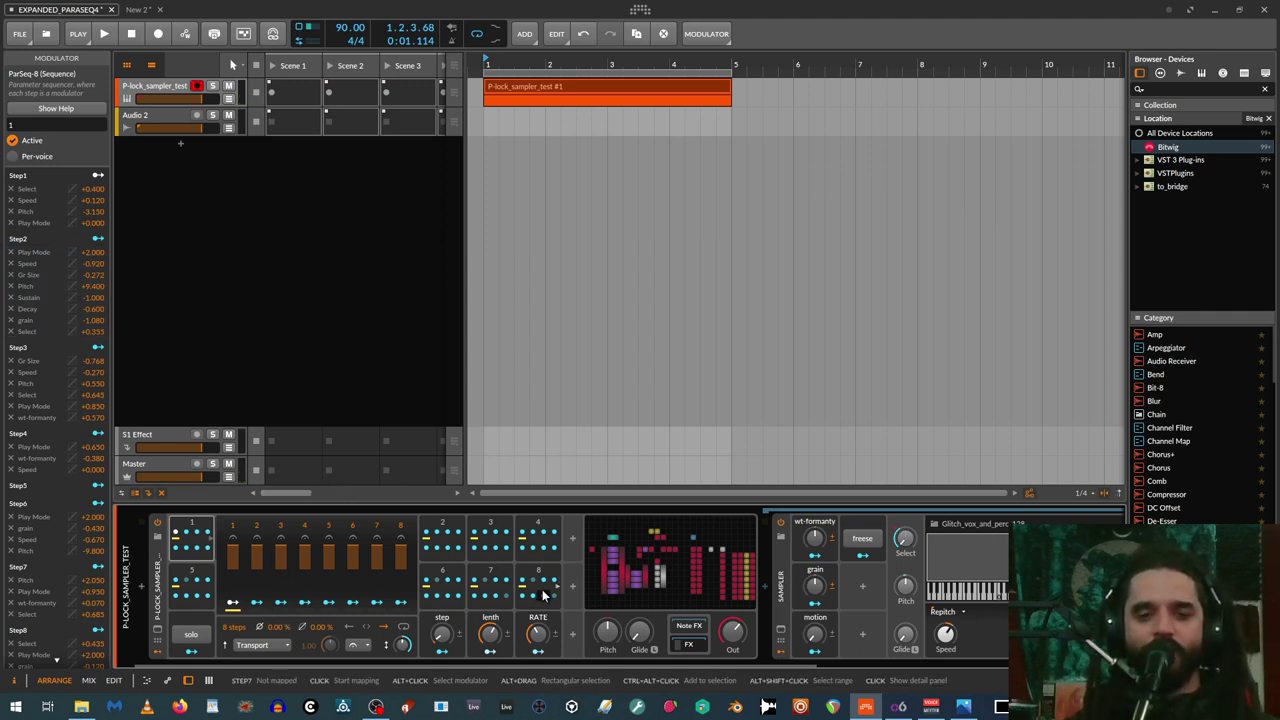
# Audition the sequence with the RATE knob at 8 % and at 42 %
pyautogui.press('space')
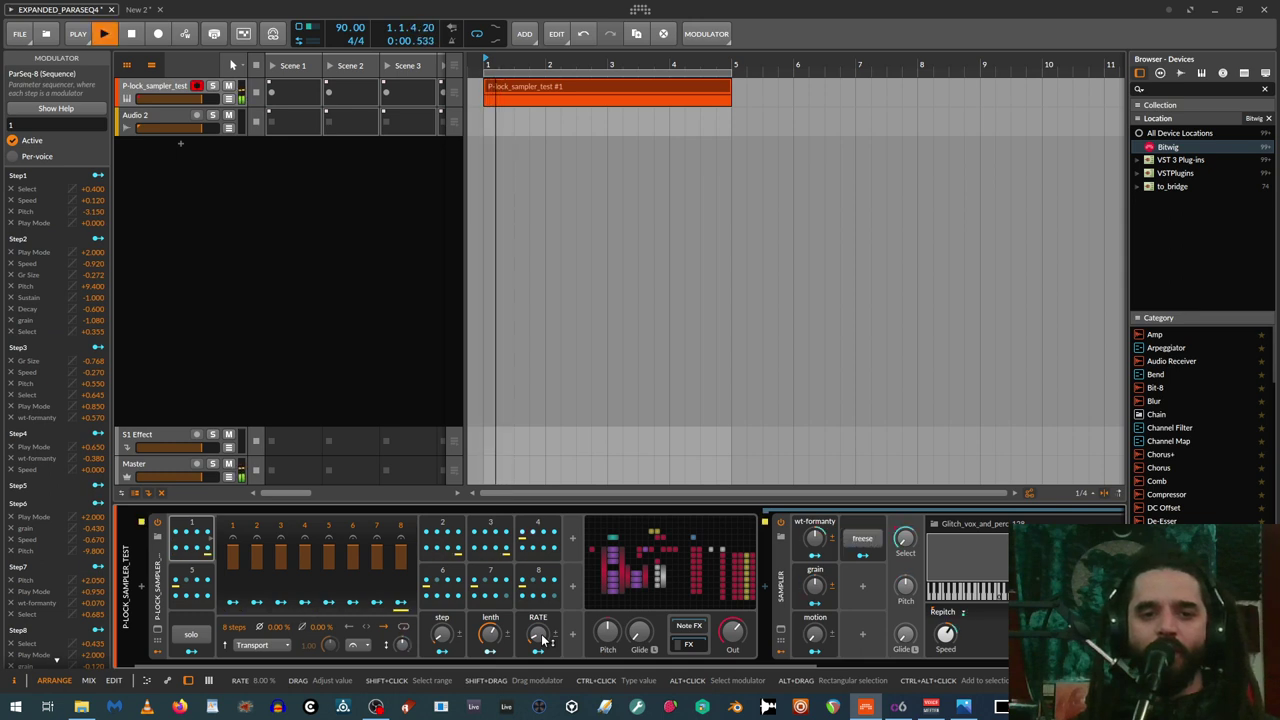
pyautogui.press('space')
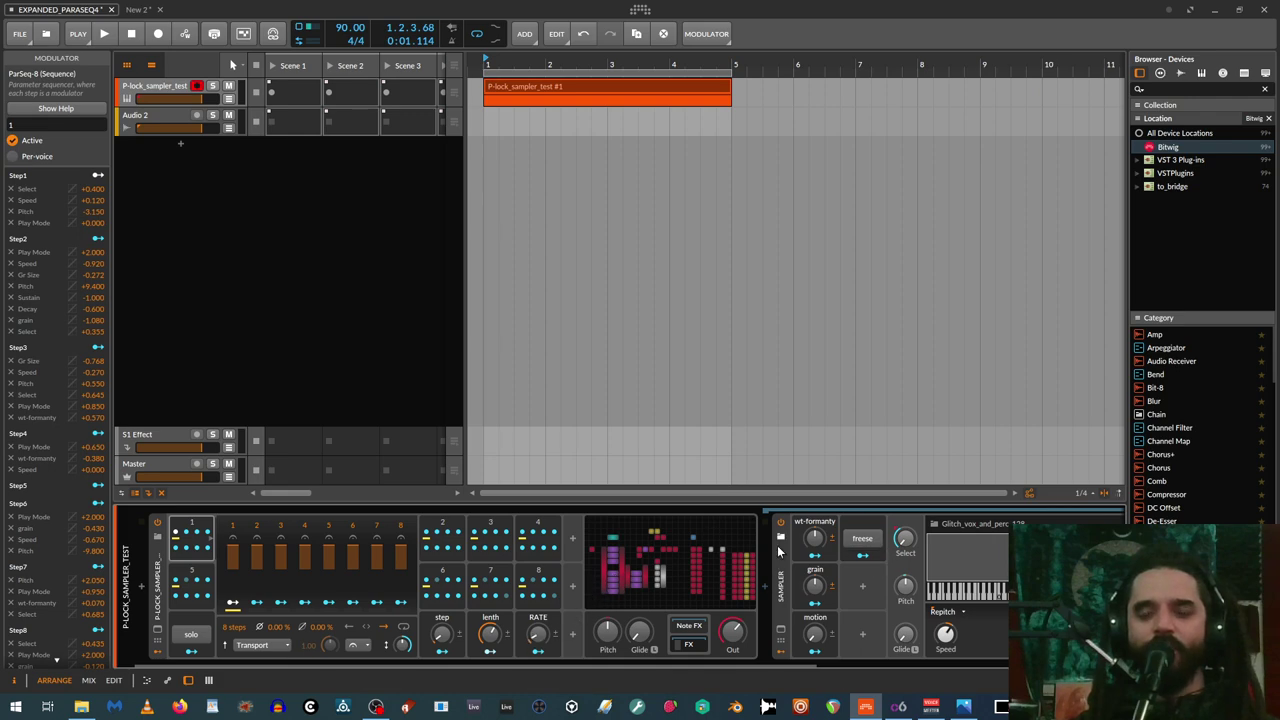
pyautogui.moveTo(623, 661); pyautogui.dragTo(548, 653)
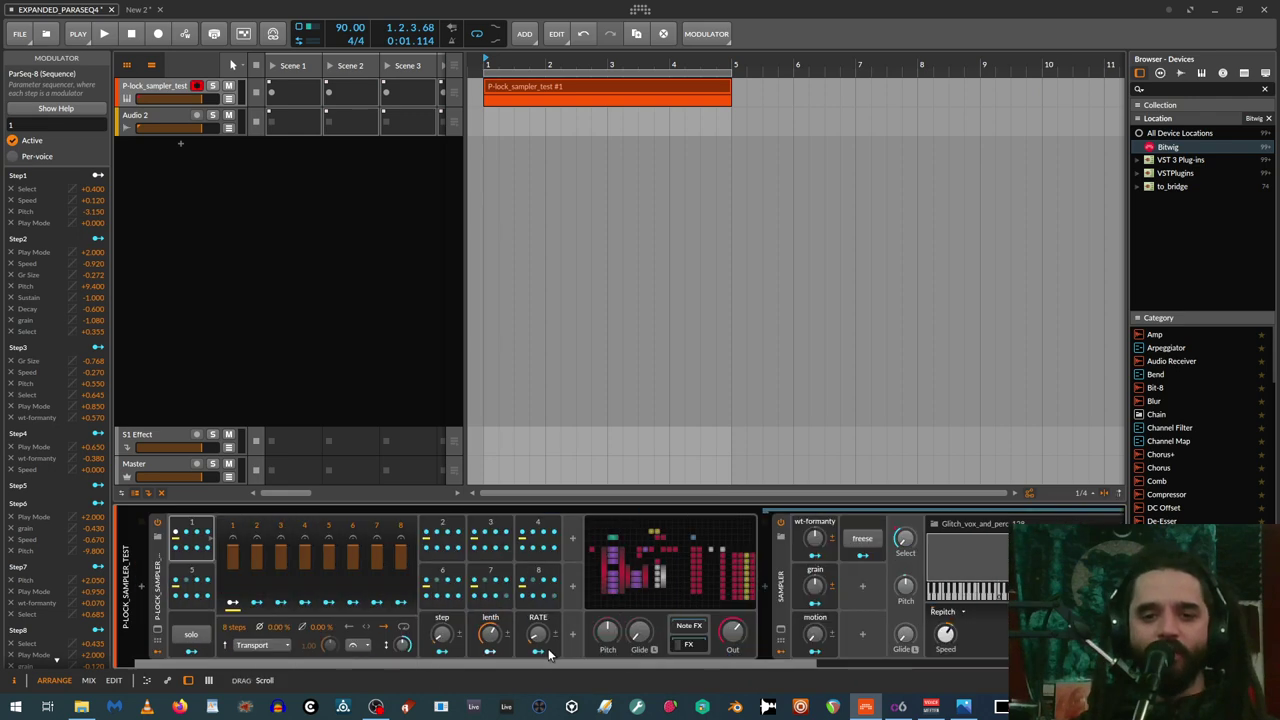
pyautogui.press('space')
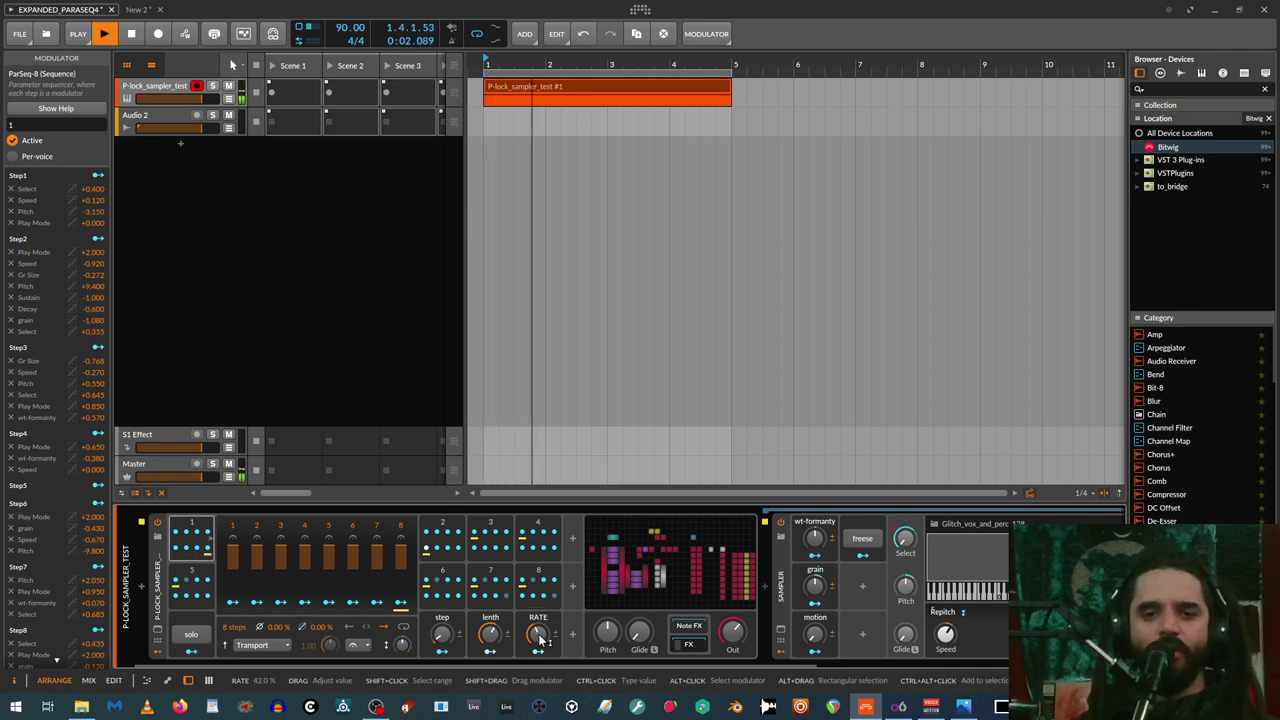
pyautogui.press('space')
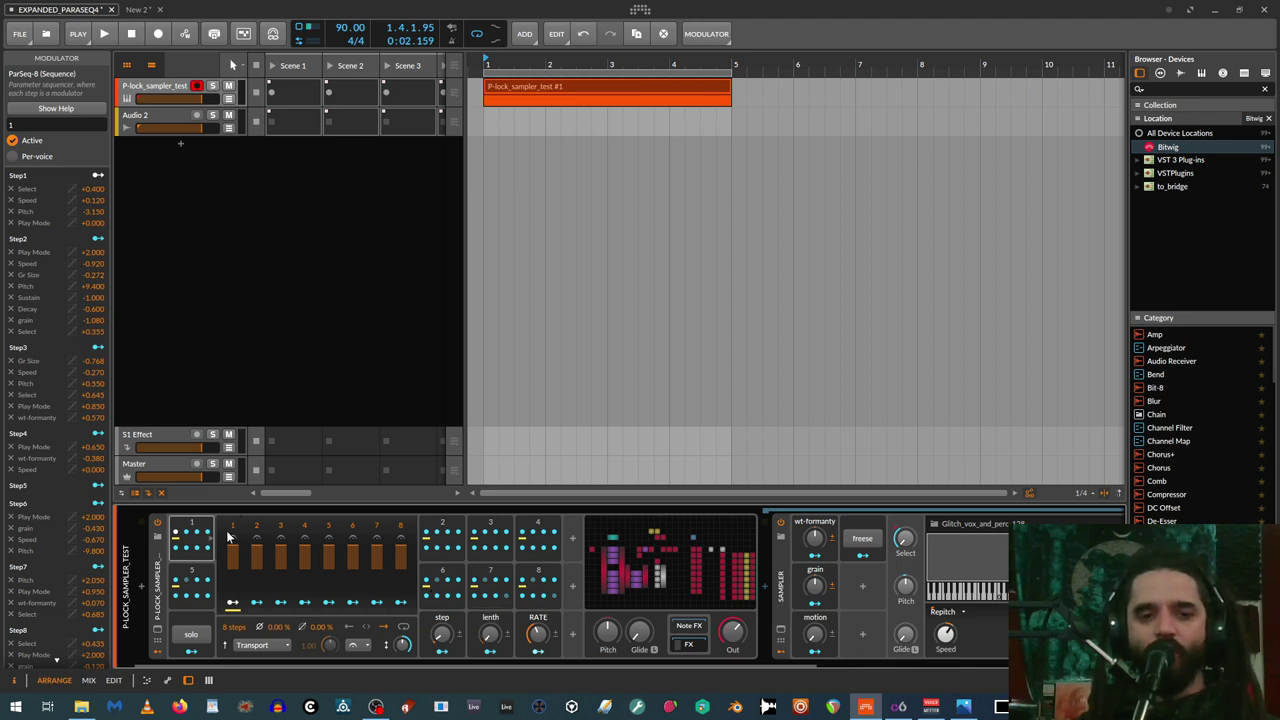
# Audition the sequence with the step knob raised to 100 %
pyautogui.press('space')
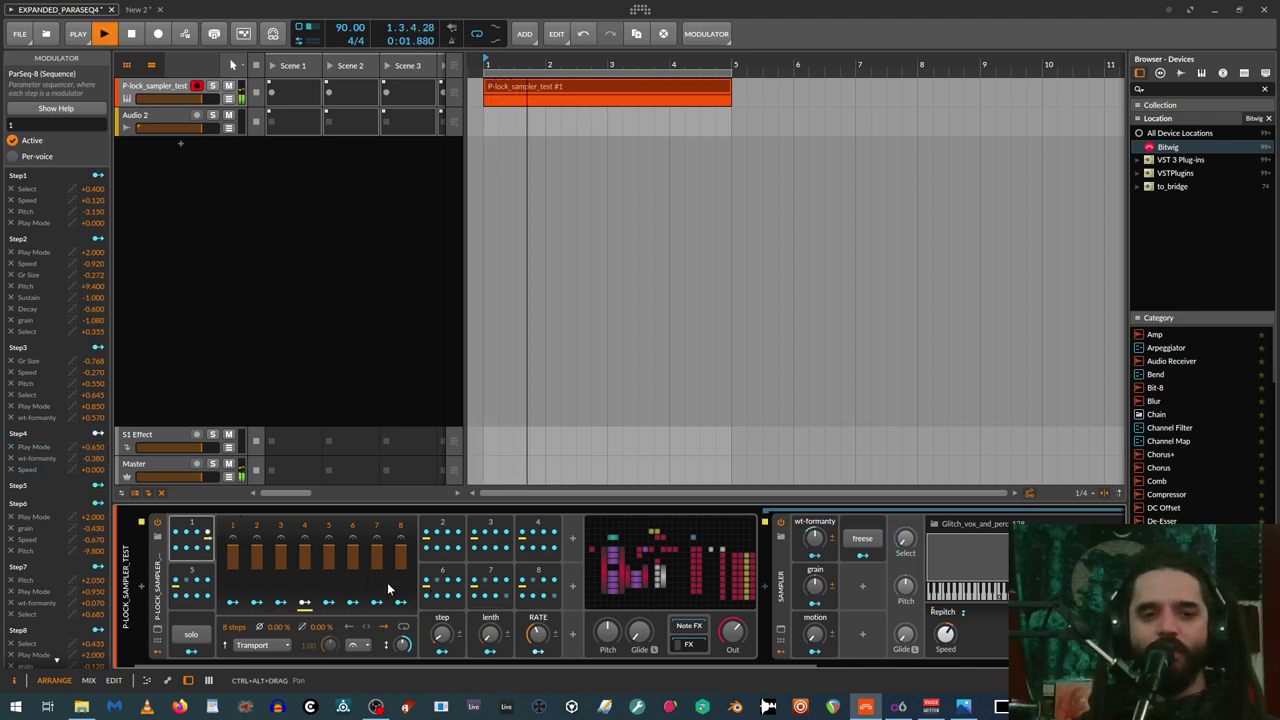
pyautogui.press('space')
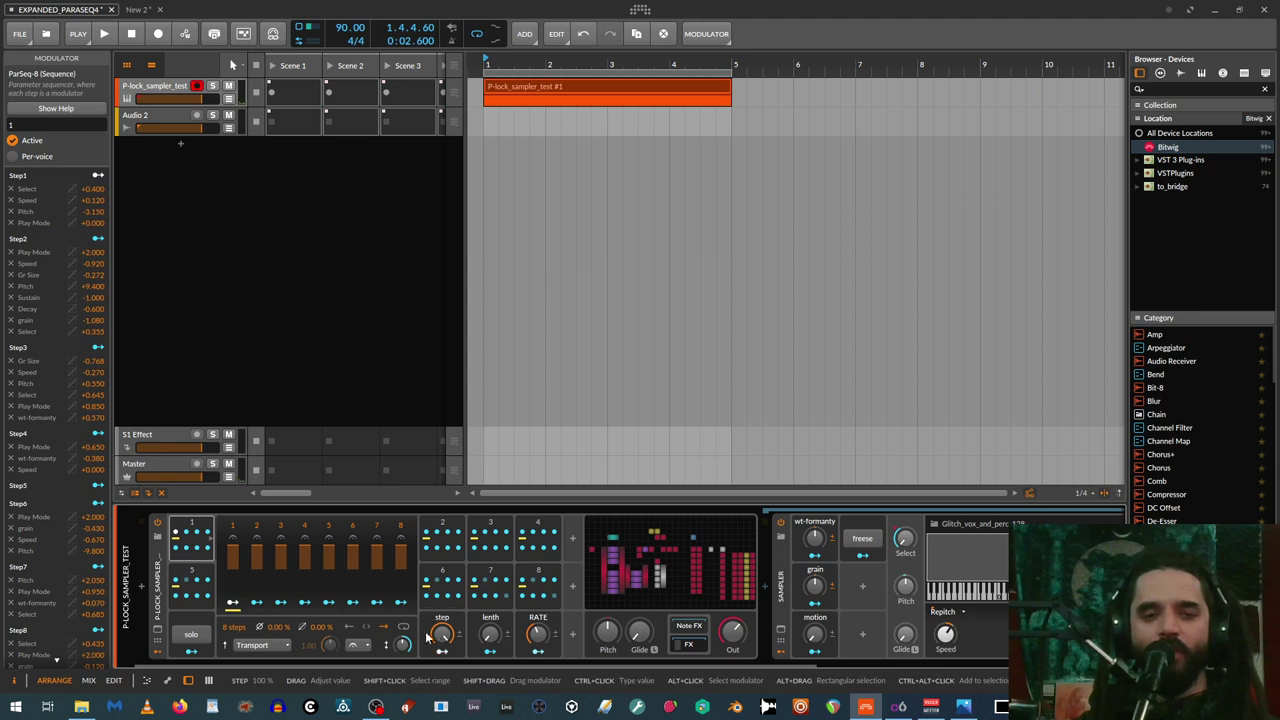
pyautogui.press('space')
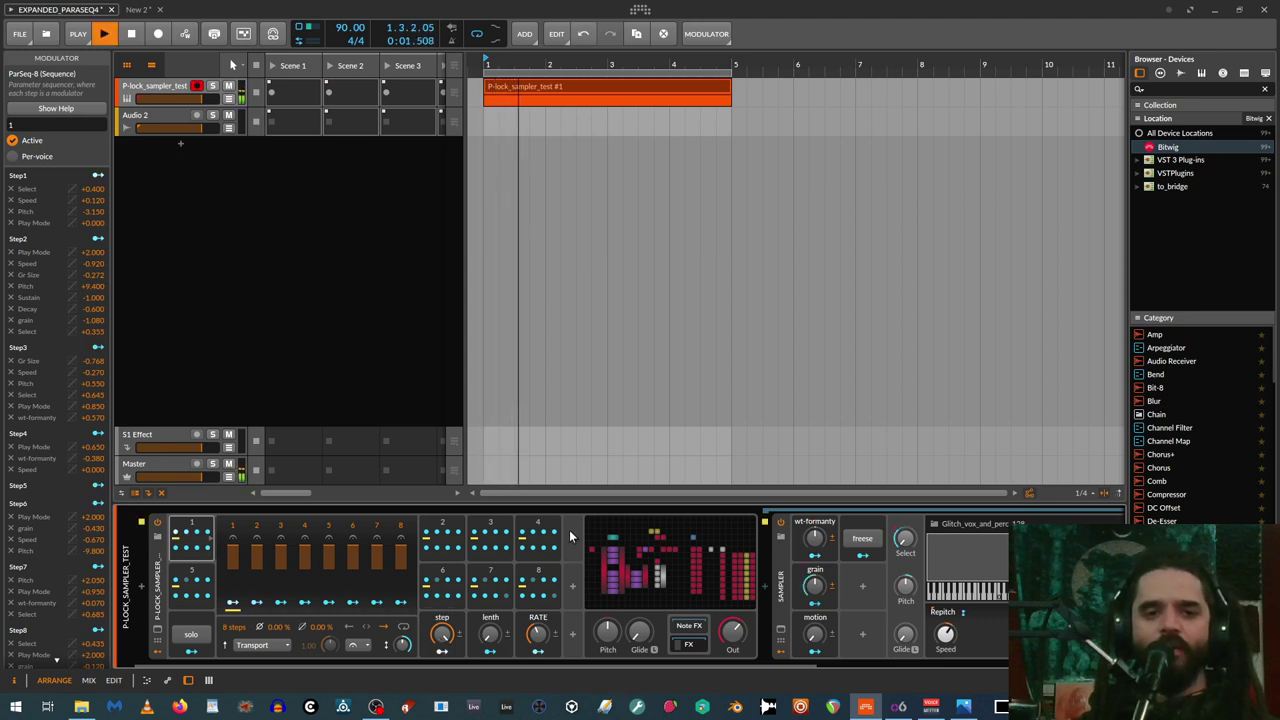
pyautogui.press('space')
pyautogui.press('space')
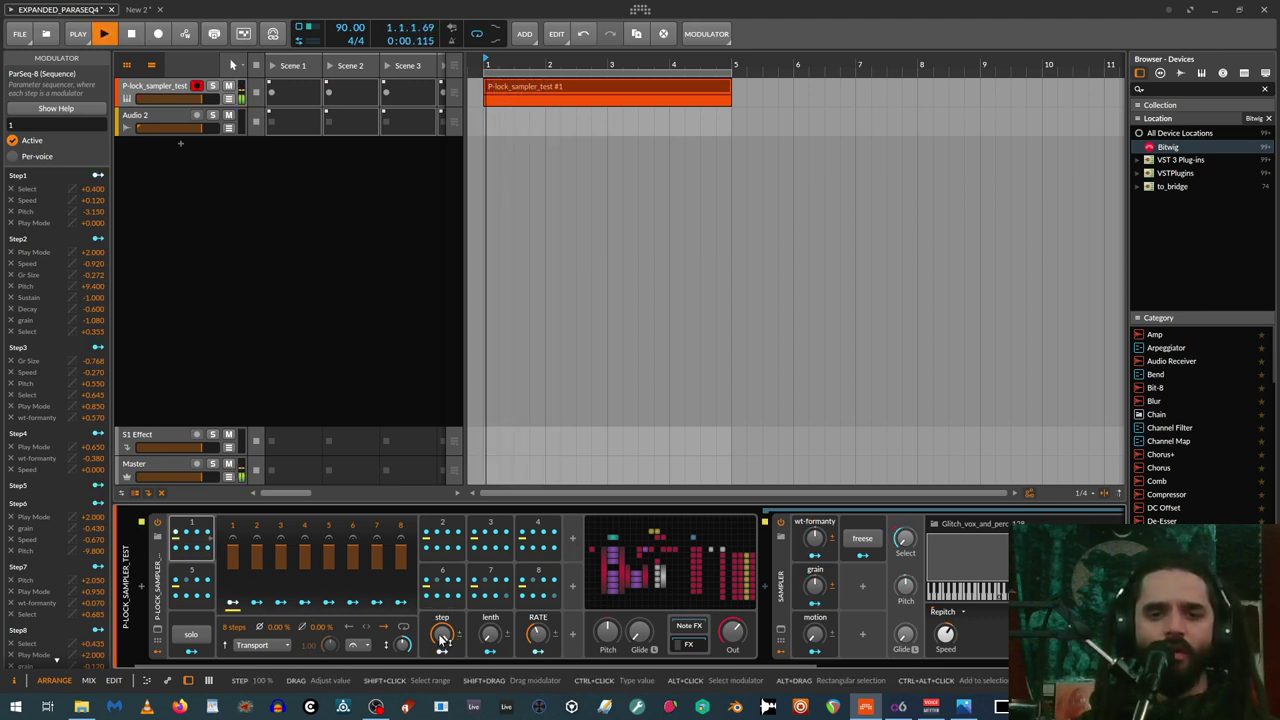
pyautogui.press('space')
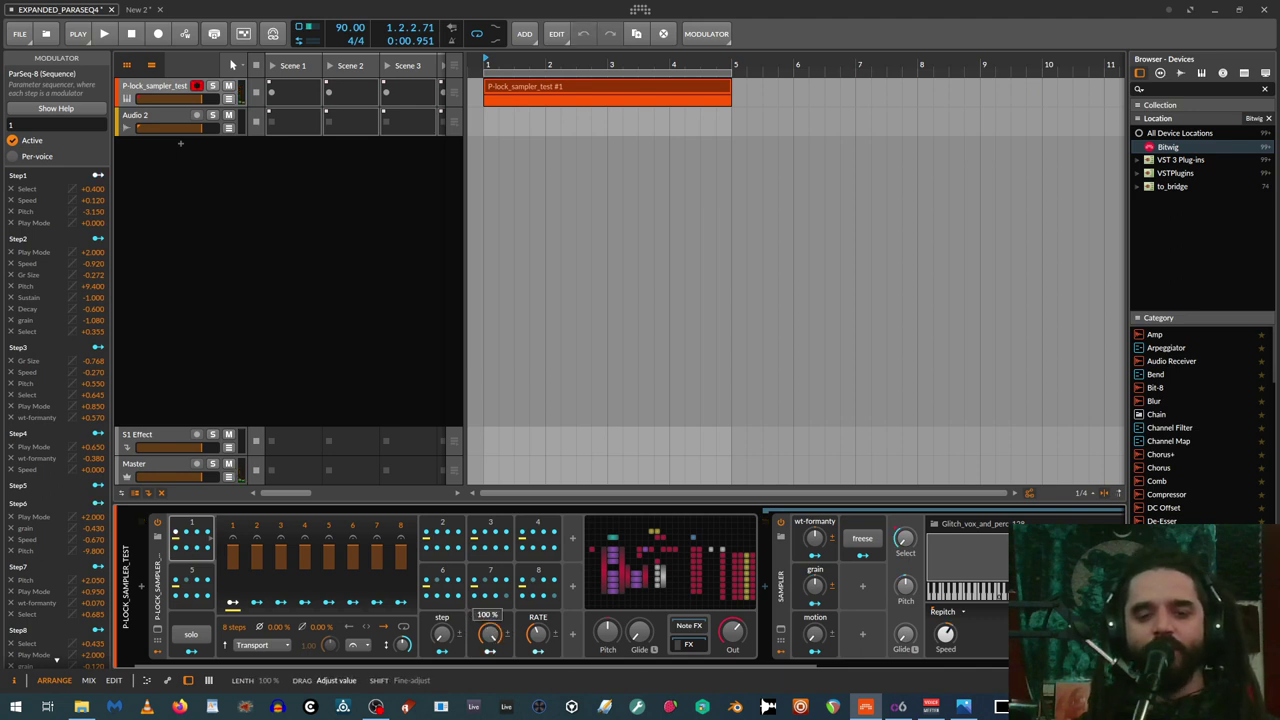
# Set the lenth knob to 100 % and audition the sequence
pyautogui.moveTo(489, 634); pyautogui.dragTo(489, 625)
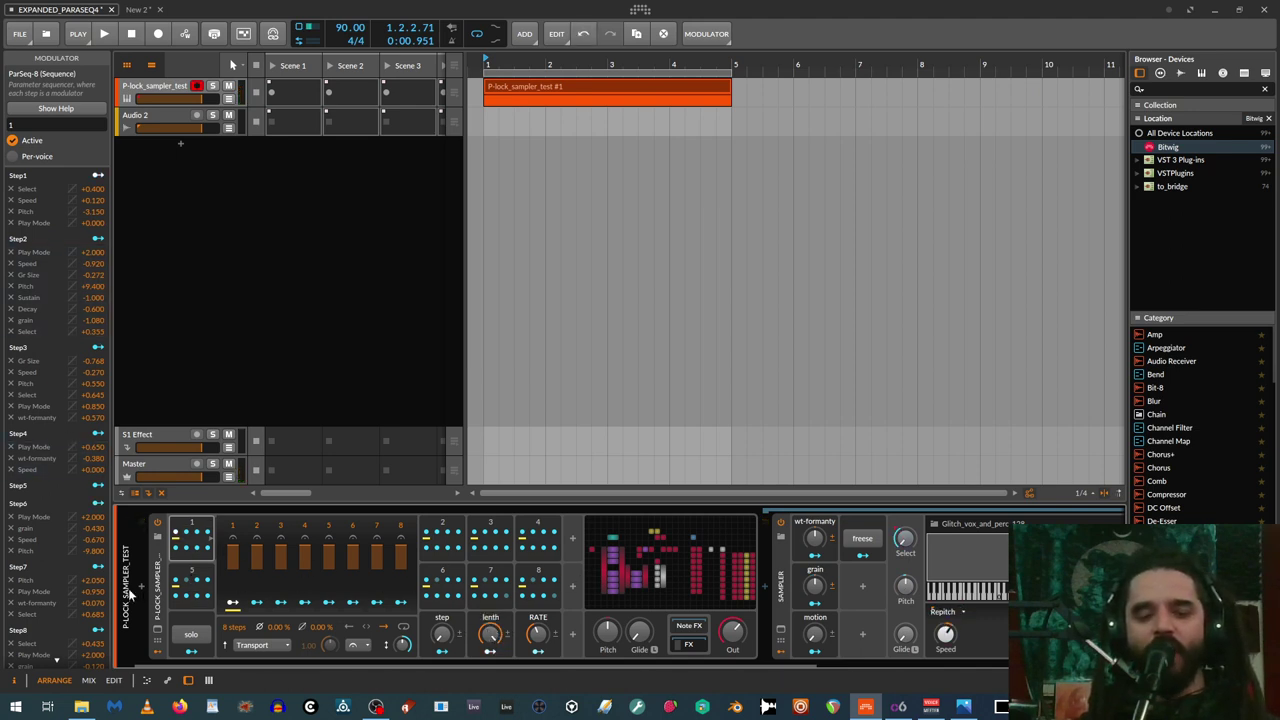
pyautogui.press('space')
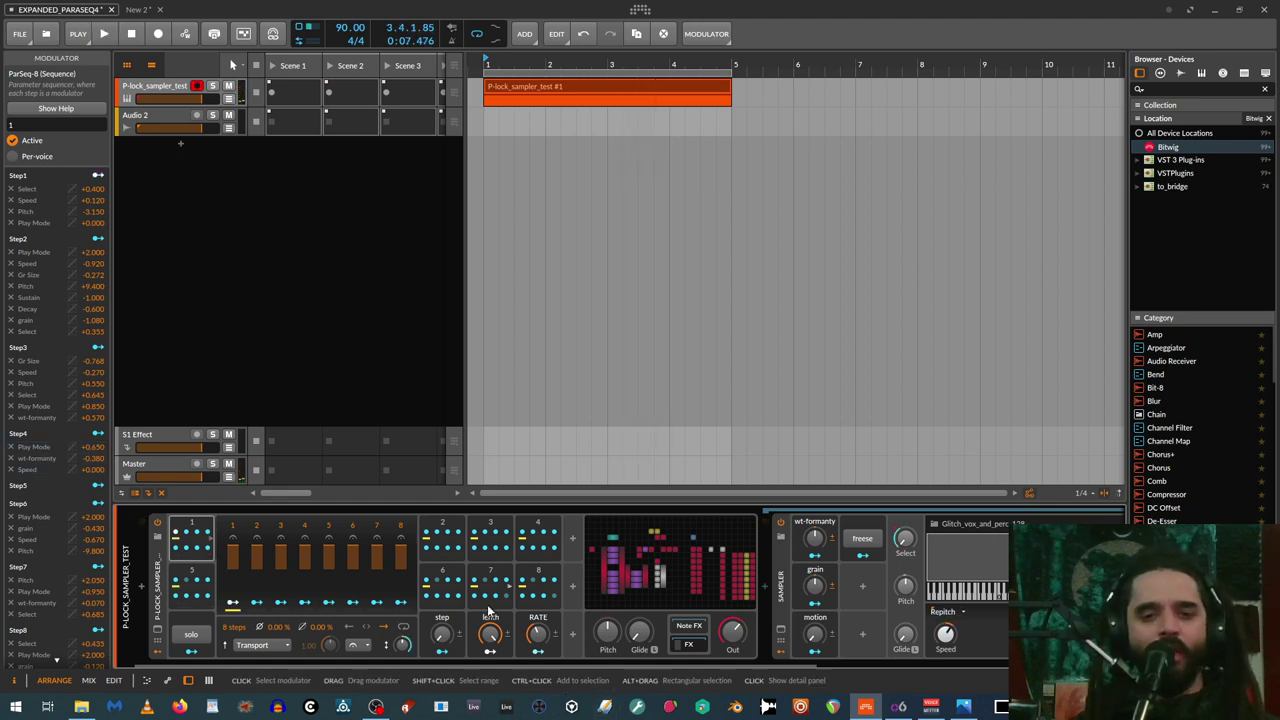
# Lower the lenth knob to 44.5 % and audition the sequence
pyautogui.moveTo(490, 639); pyautogui.dragTo(490, 685)
pyautogui.press('space')
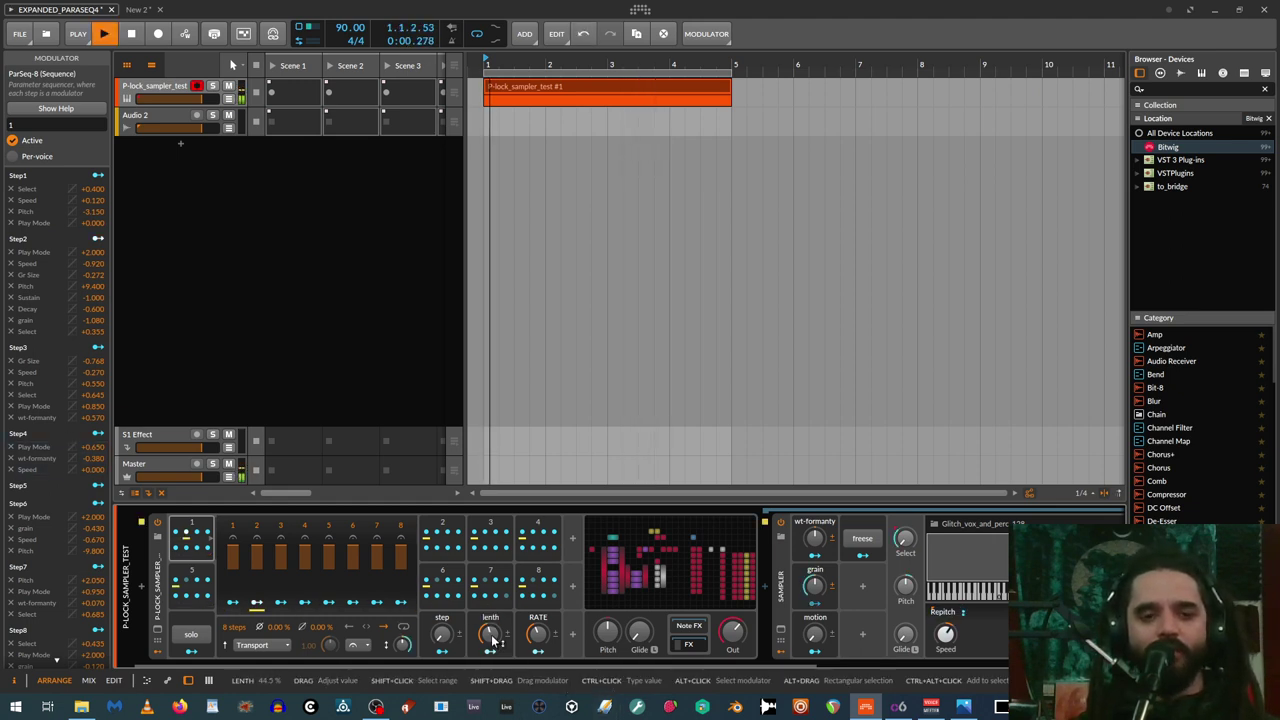
pyautogui.press('space')
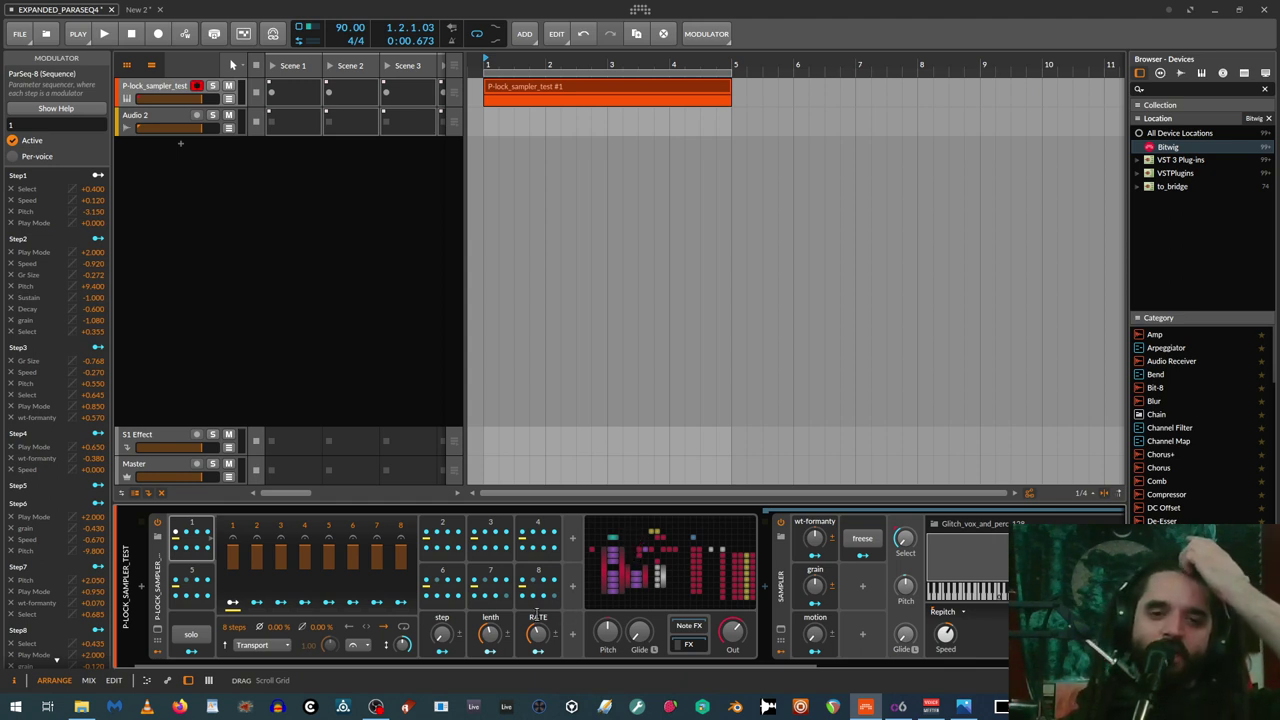
# Collapse the P-lock_sampler_test device and add an empty Sampler on a new instrument track
pyautogui.click(155, 578)
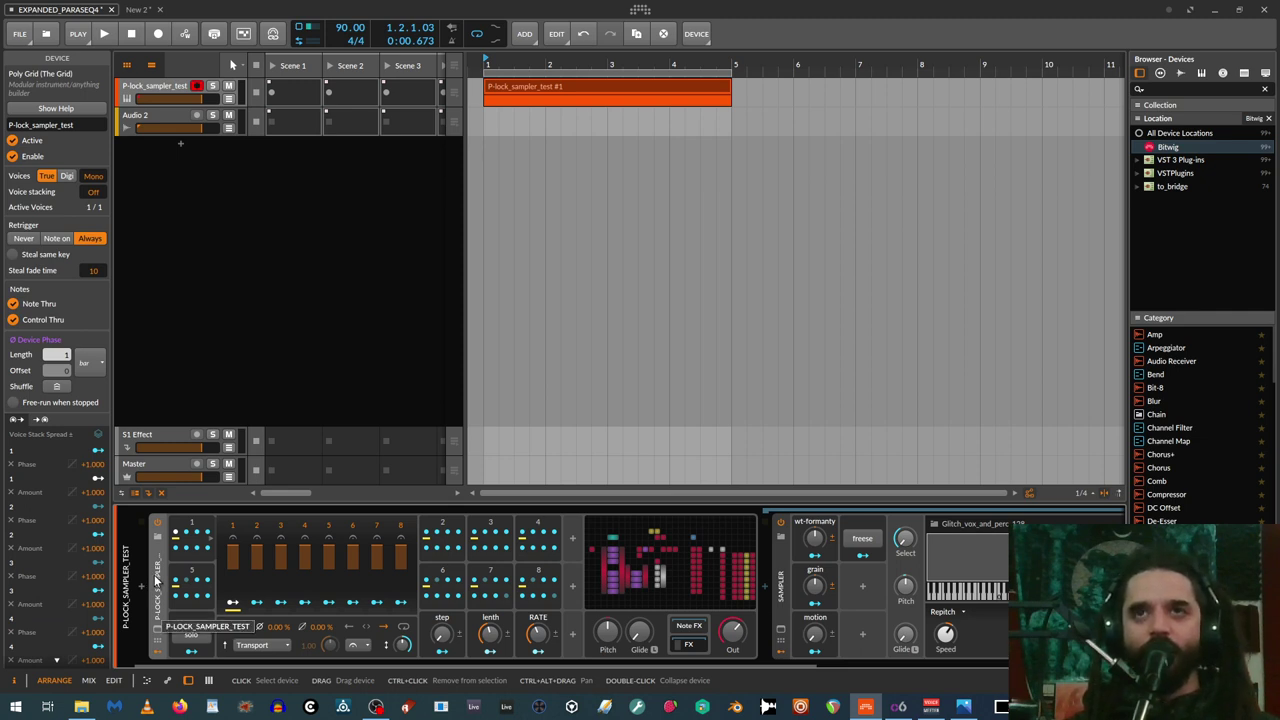
pyautogui.doubleClick(155, 580)
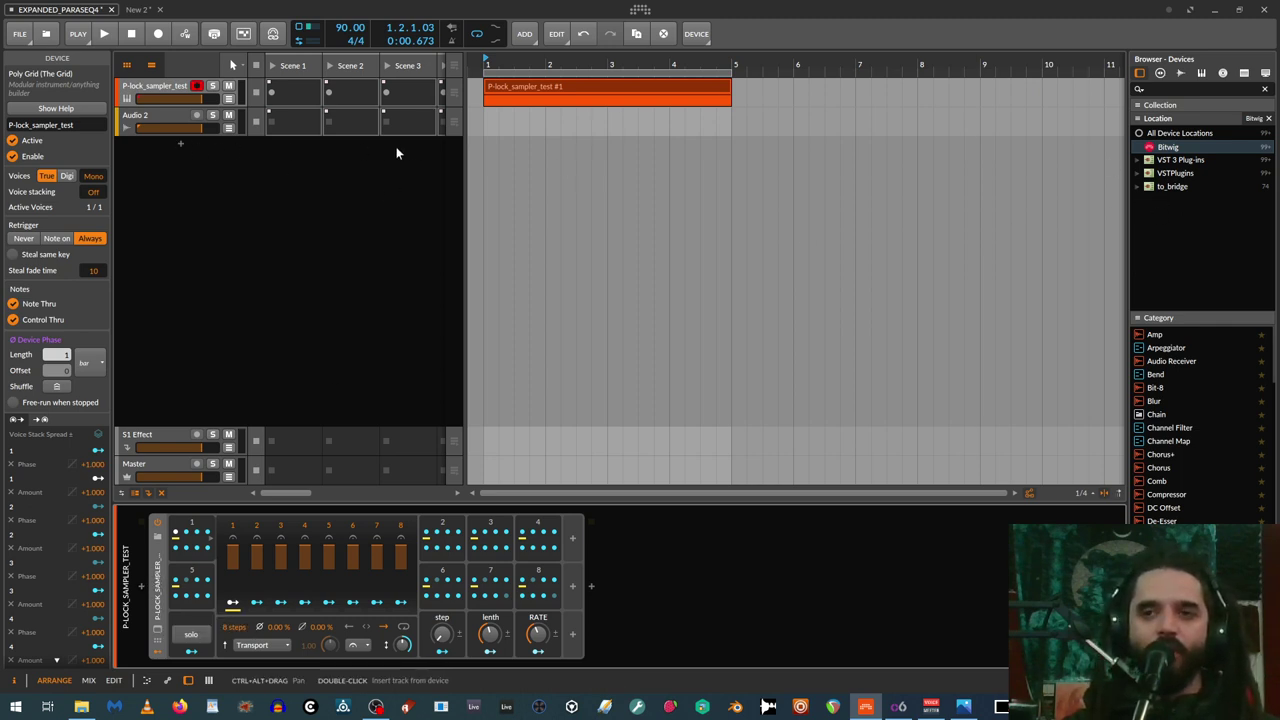
pyautogui.click(1167, 91)
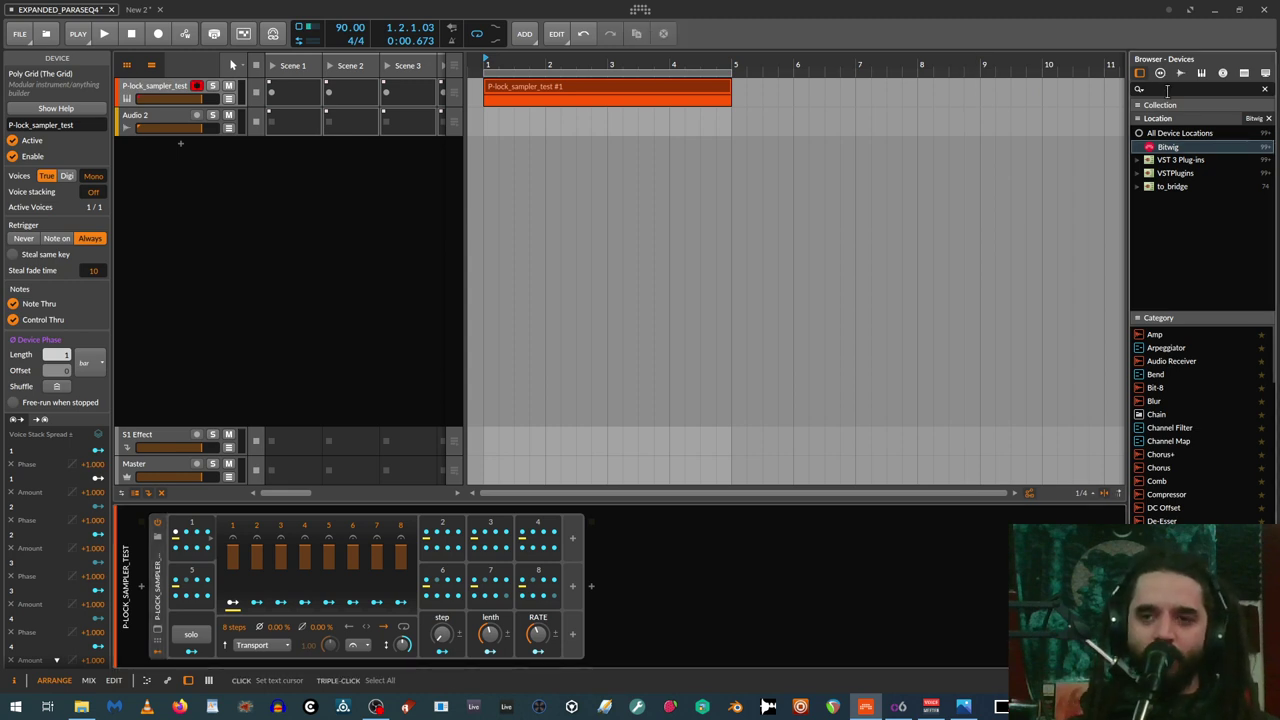
pyautogui.write('sampler')
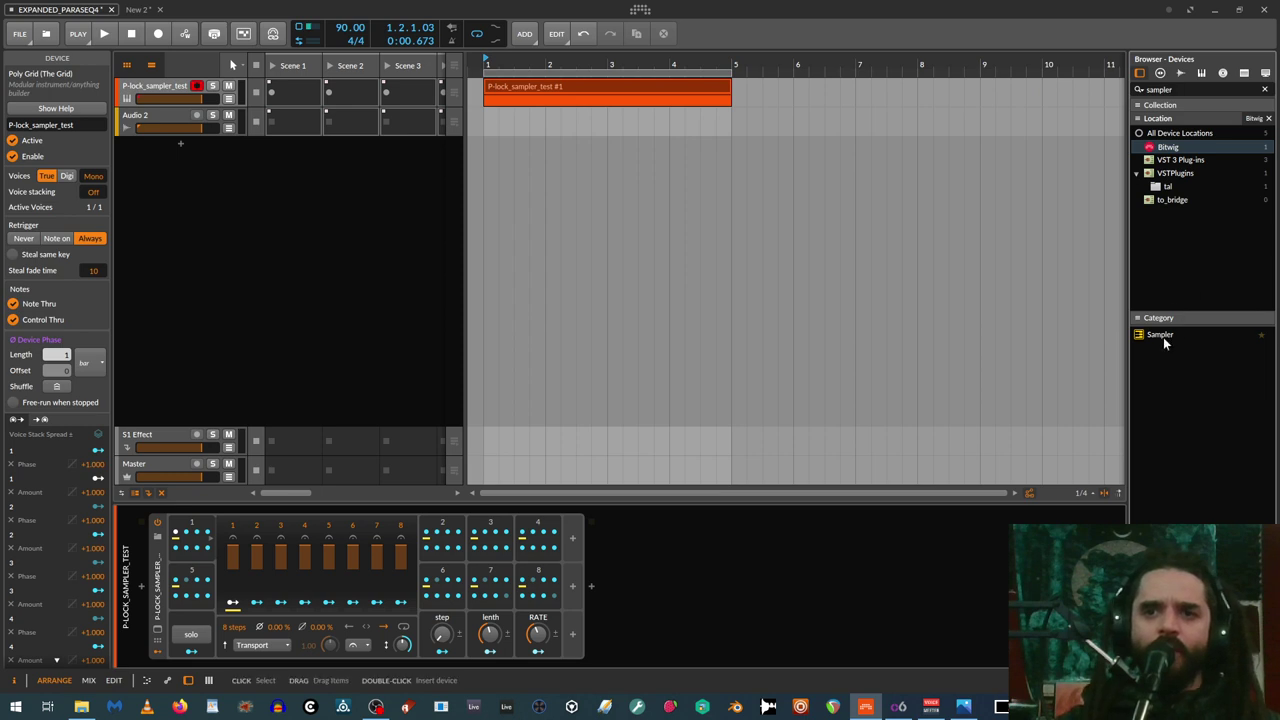
pyautogui.moveTo(1163, 343); pyautogui.dragTo(530, 192)
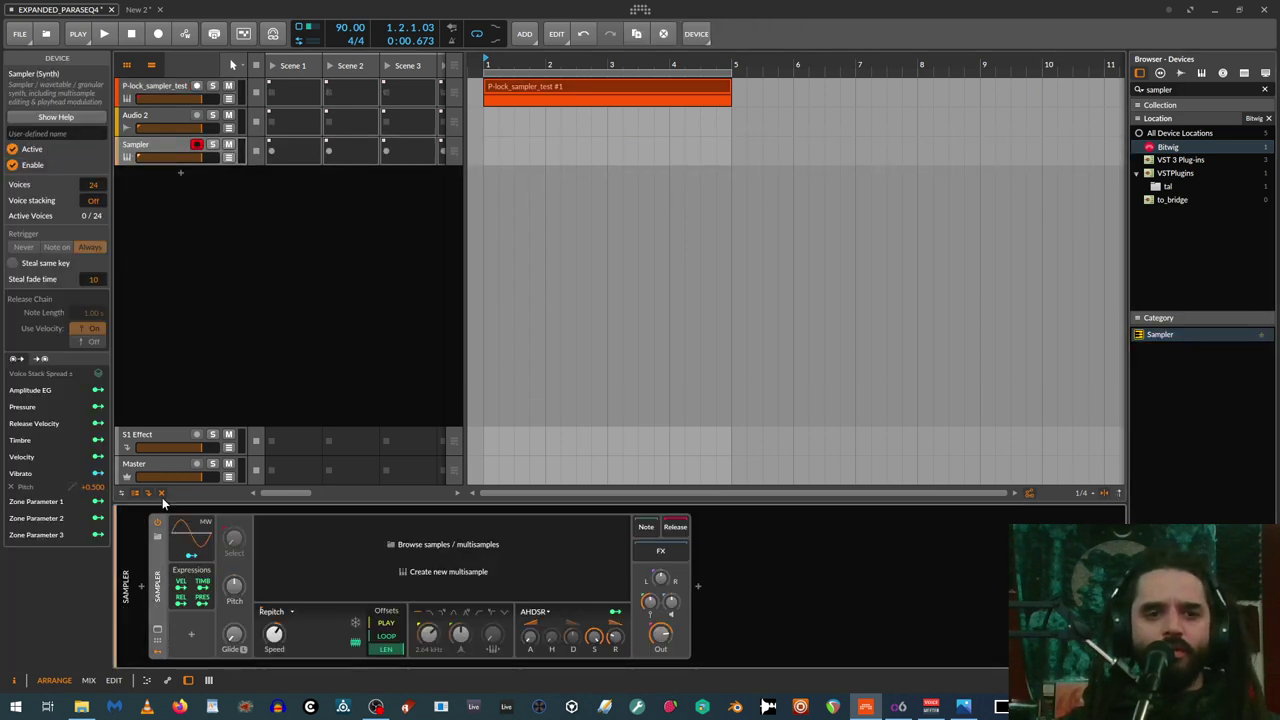
# Delete the Vibrato and Expressions modulators from the new Sampler
pyautogui.click(193, 538)
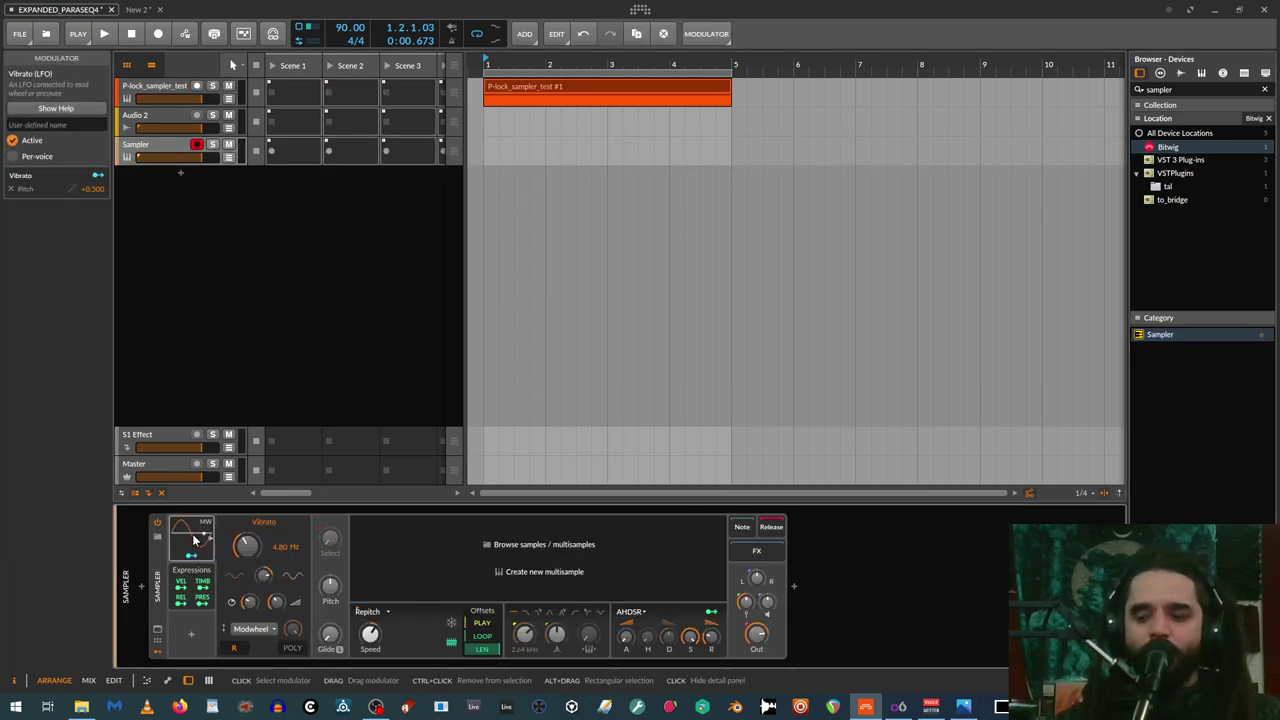
pyautogui.press('Delete')
pyautogui.press('Delete')
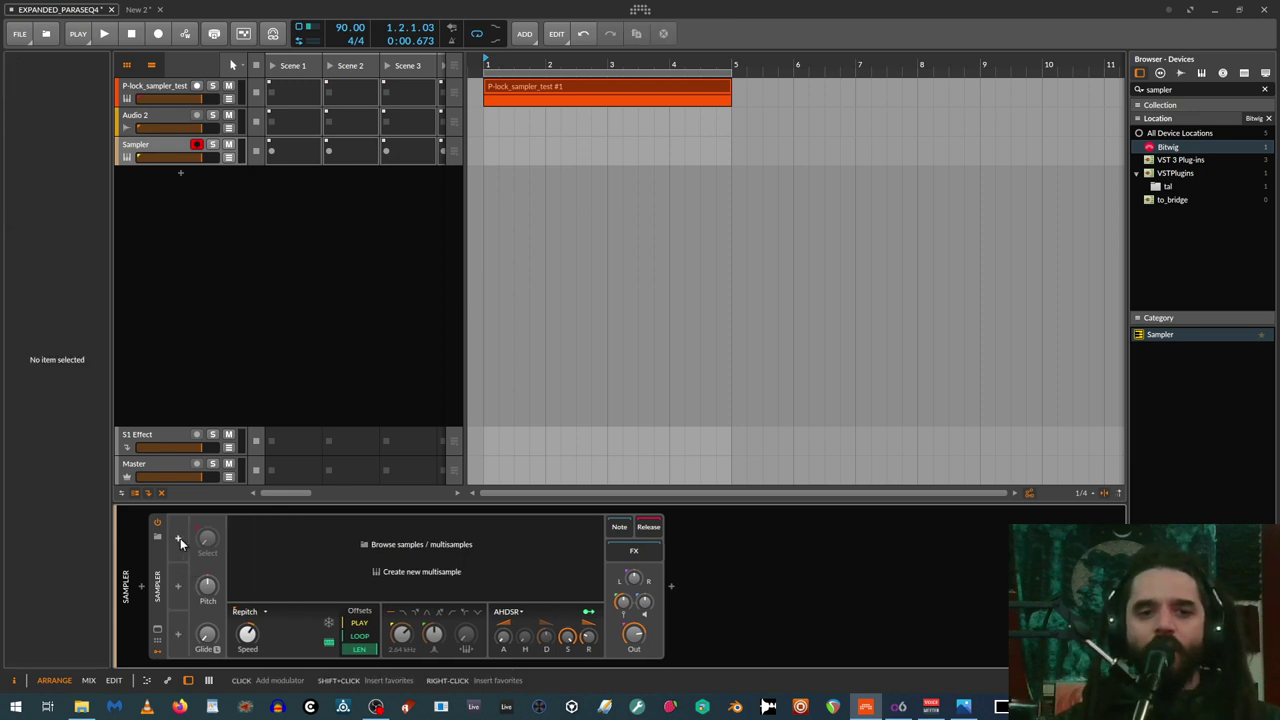
# Add a Steps modulator to the Sampler and switch its timebase to the mode that disables its running rate
pyautogui.click(180, 538)
pyautogui.scroll(-5, 234, 350)
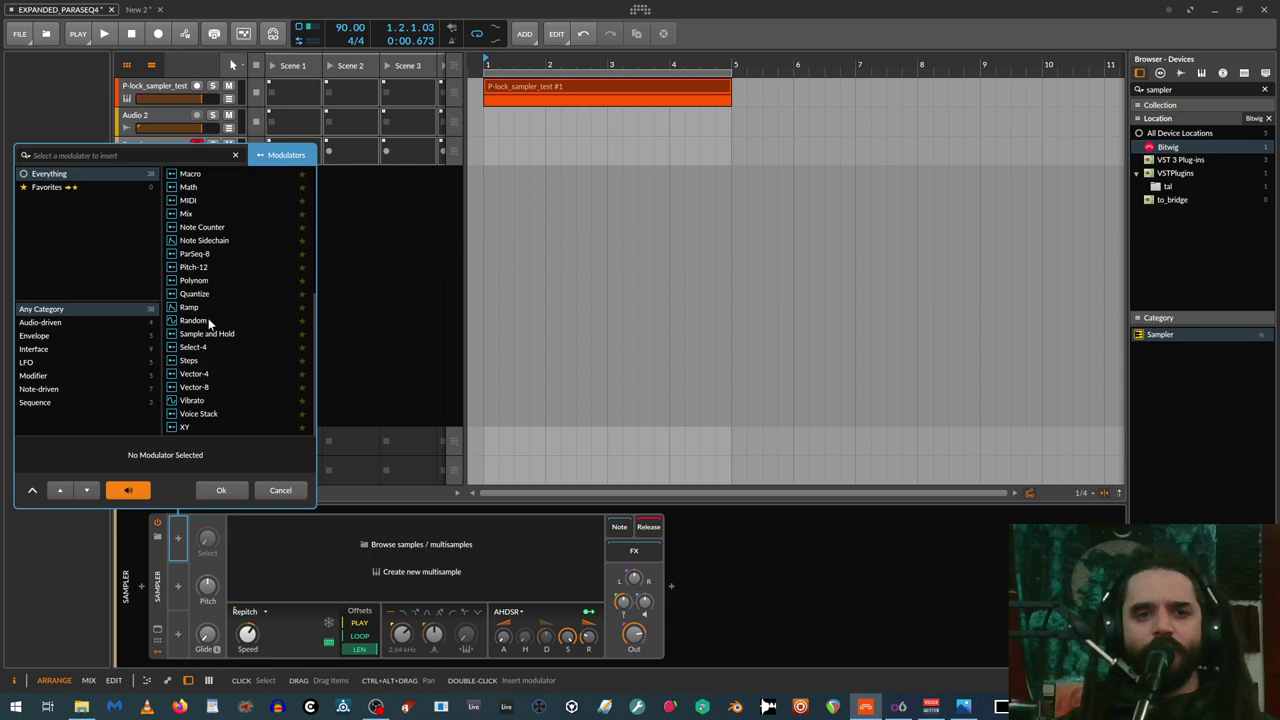
pyautogui.doubleClick(222, 361)
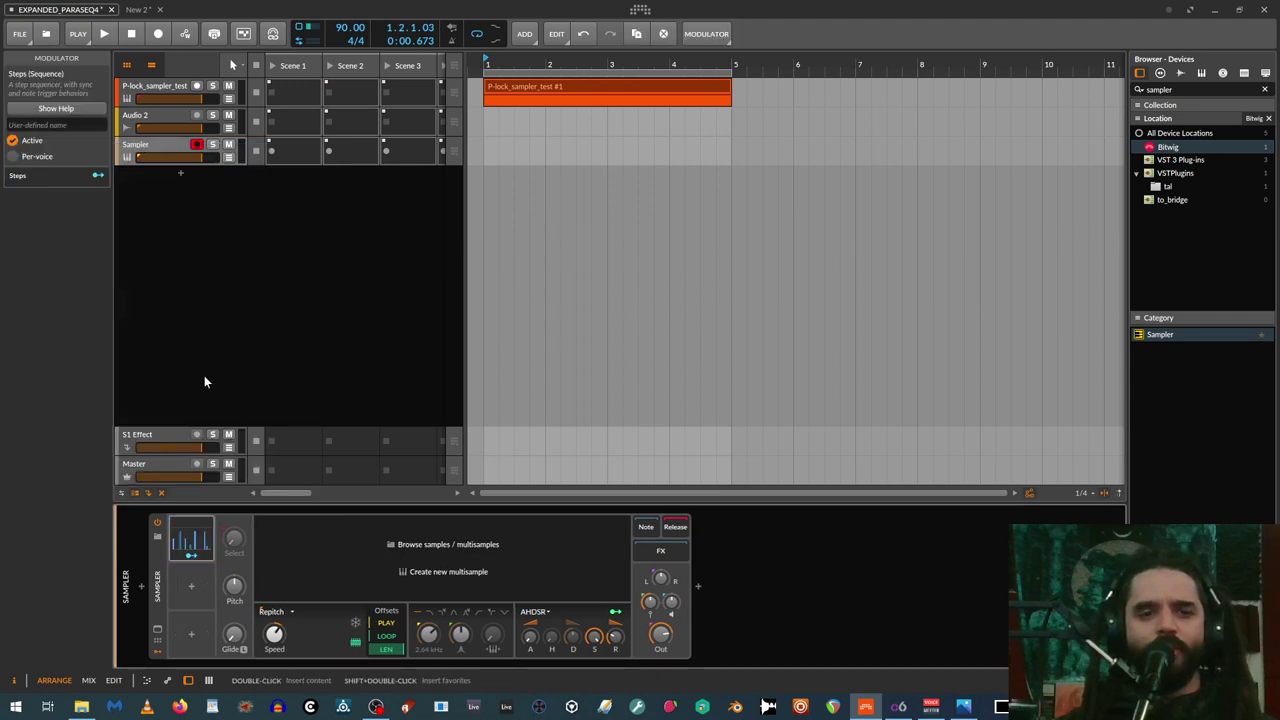
pyautogui.click(183, 530)
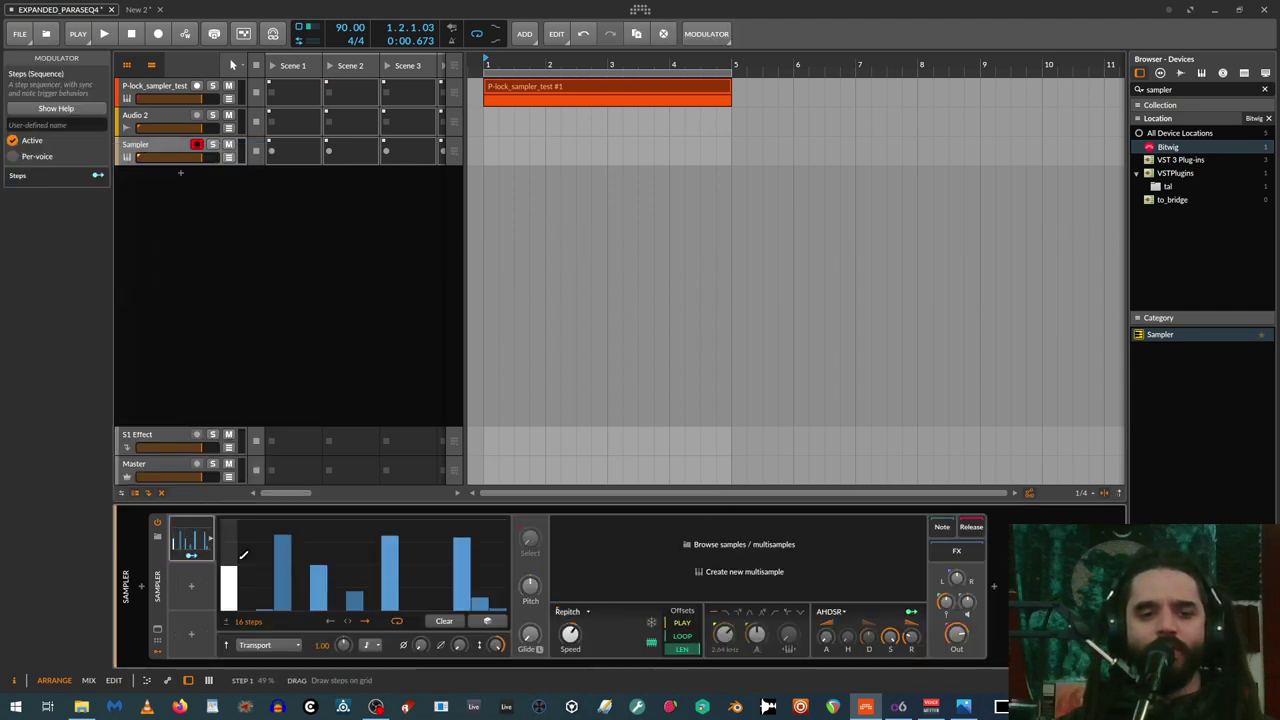
pyautogui.click(369, 648)
pyautogui.click(384, 630)
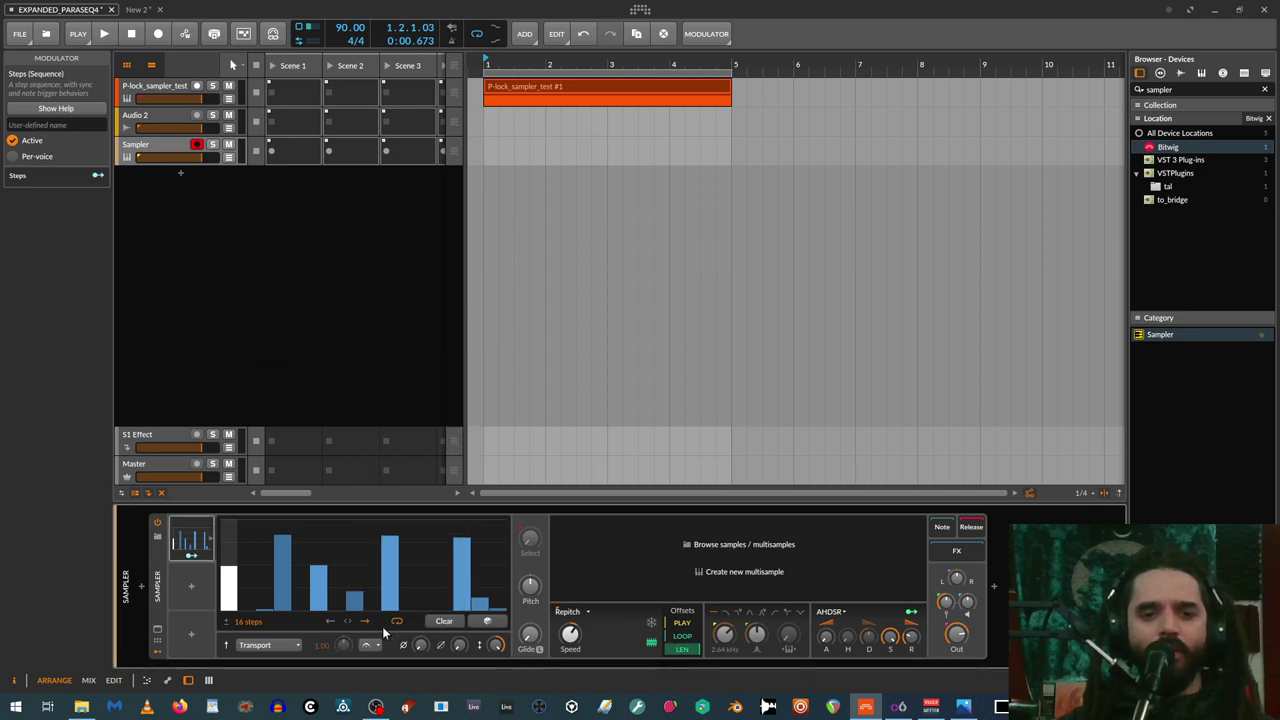
# Add a Macro modulator and map it to the Steps modulator's Phase with an amount of +1.000
pyautogui.click(191, 590)
pyautogui.doubleClick(190, 465)
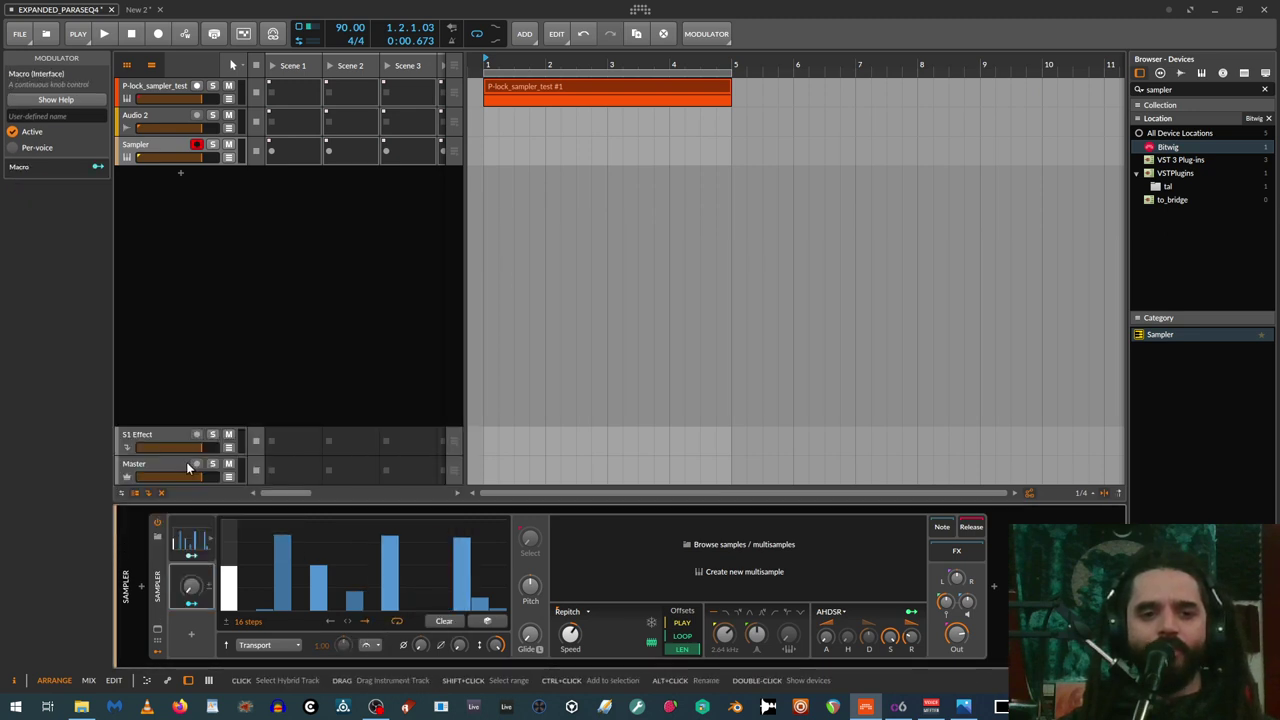
pyautogui.click(192, 604)
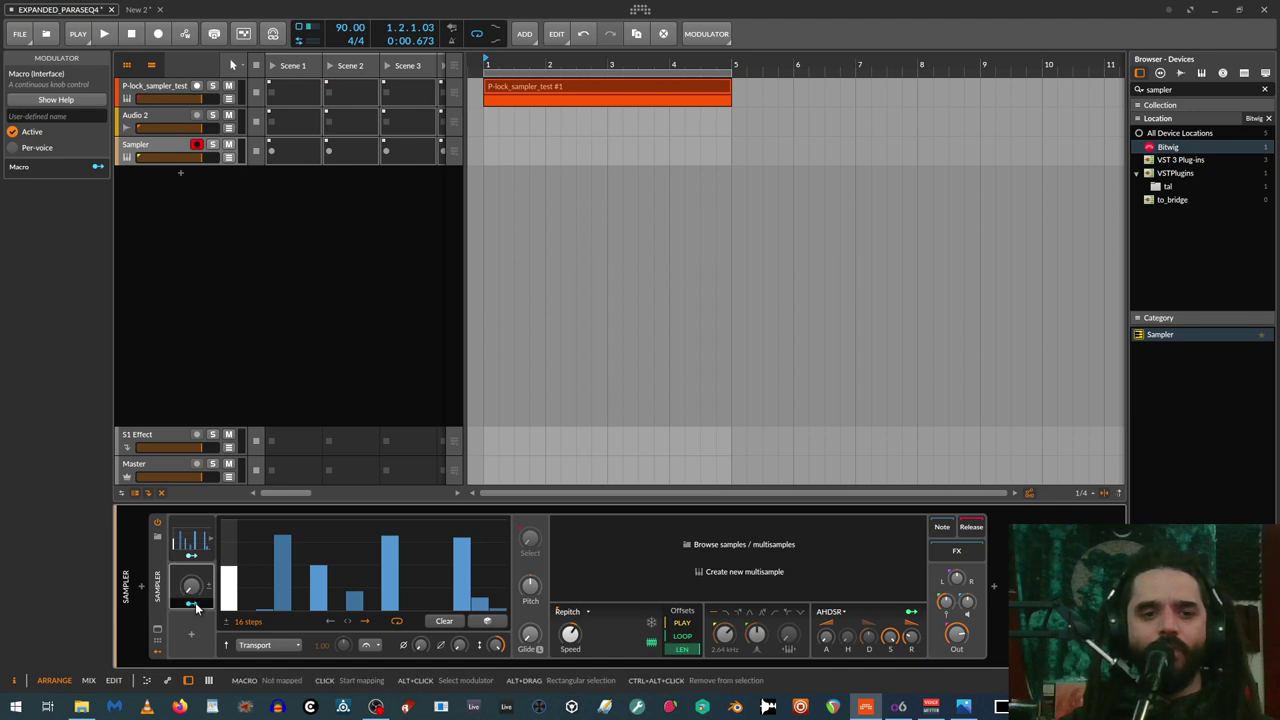
pyautogui.click(421, 646)
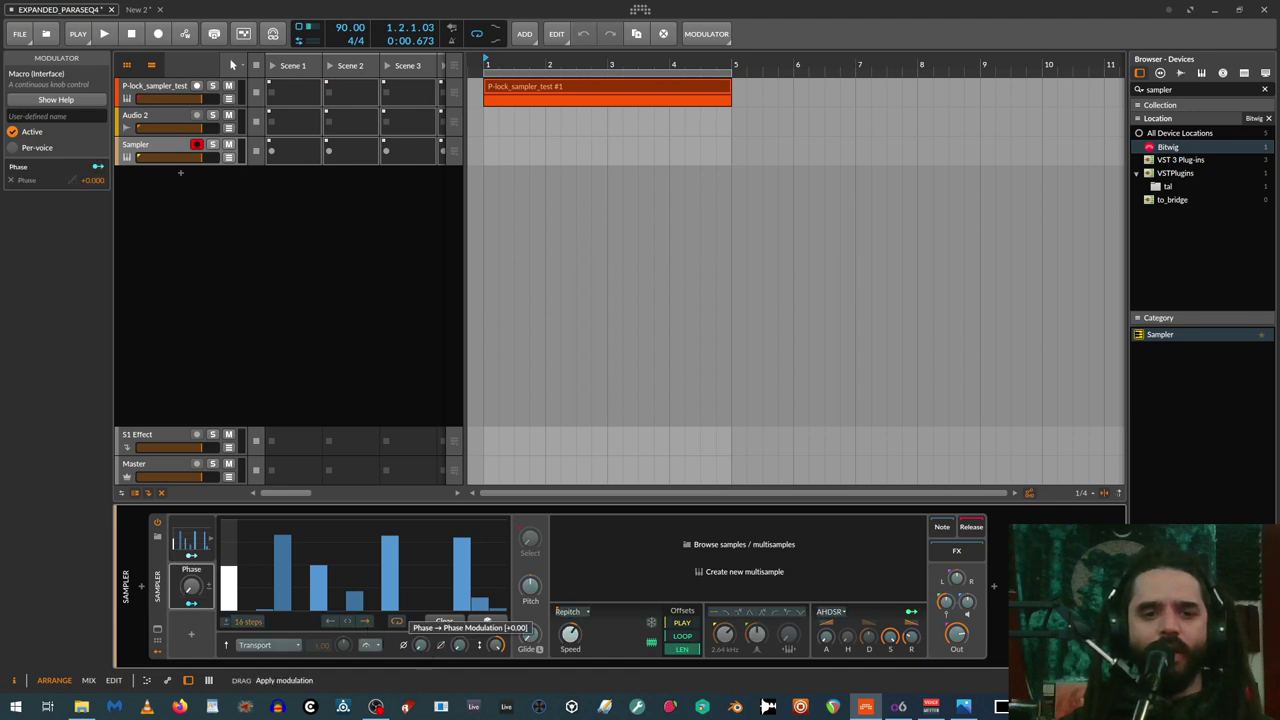
pyautogui.click(191, 605)
pyautogui.moveTo(191, 586); pyautogui.dragTo(186, 626)
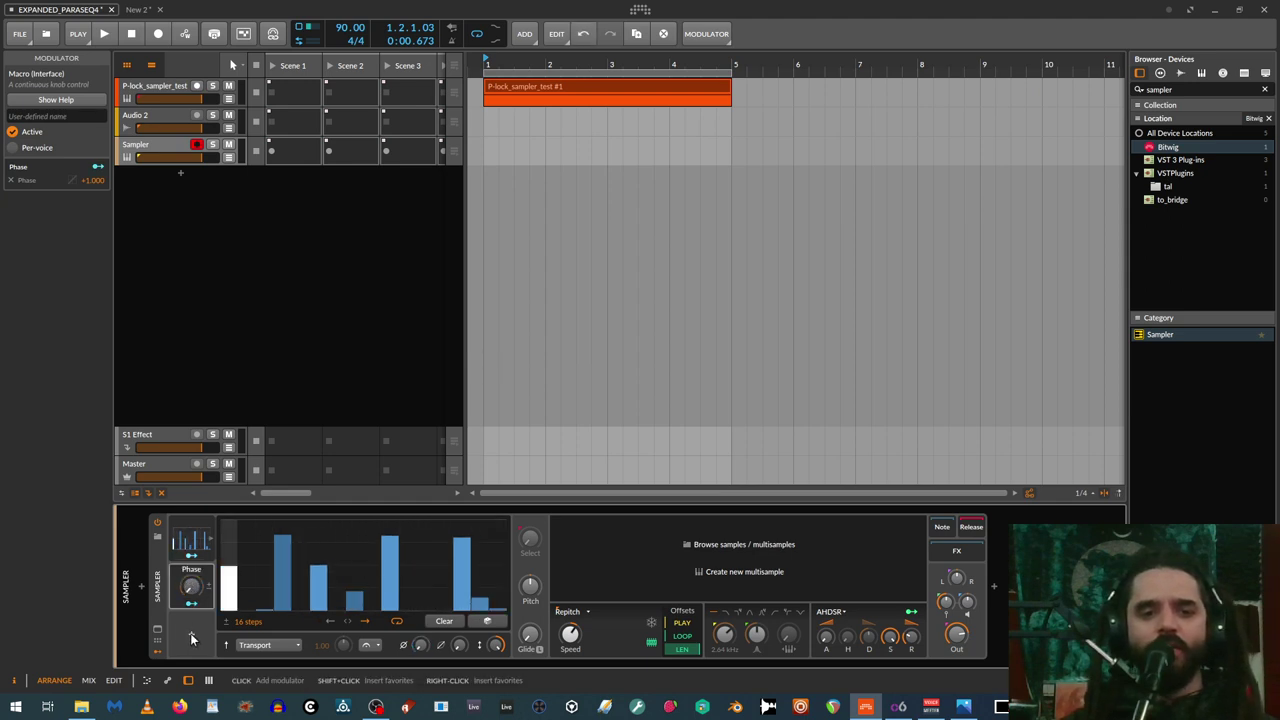
# Add a Classic LFO modulator with a rising saw shape and sync it to beats at a 4/1 timebase
pyautogui.click(192, 636)
pyautogui.click(187, 484)
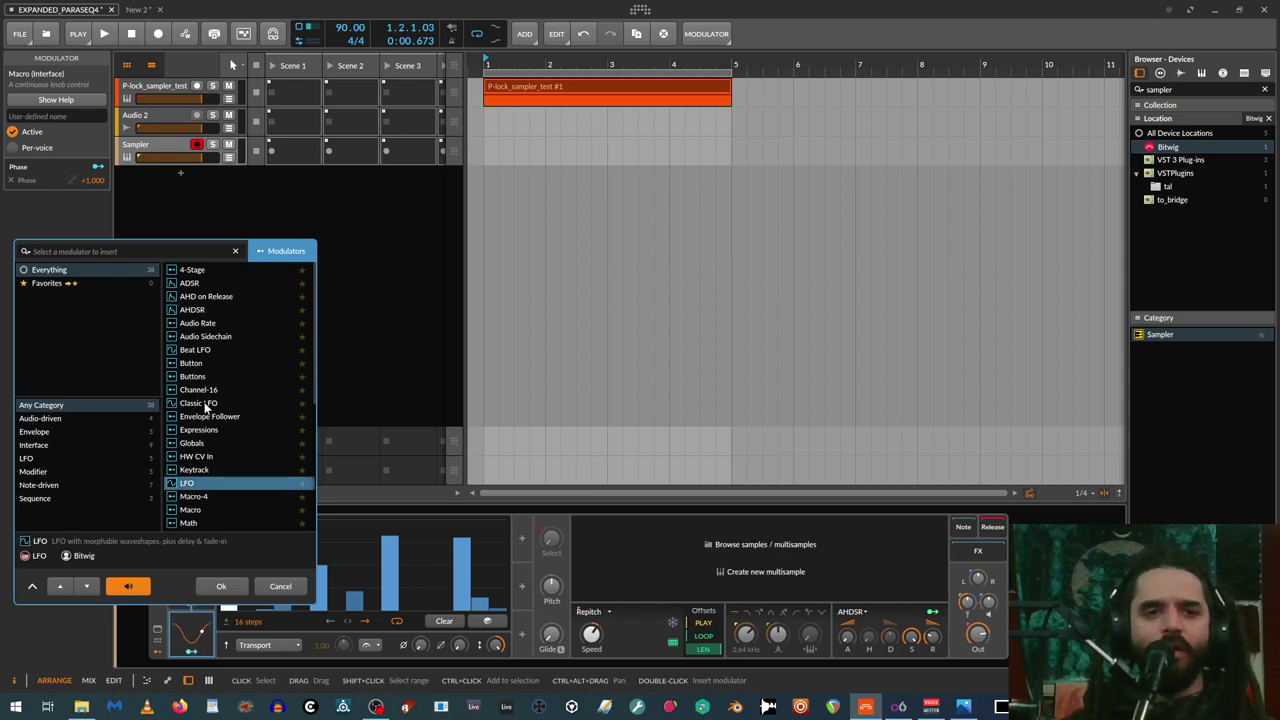
pyautogui.doubleClick(205, 404)
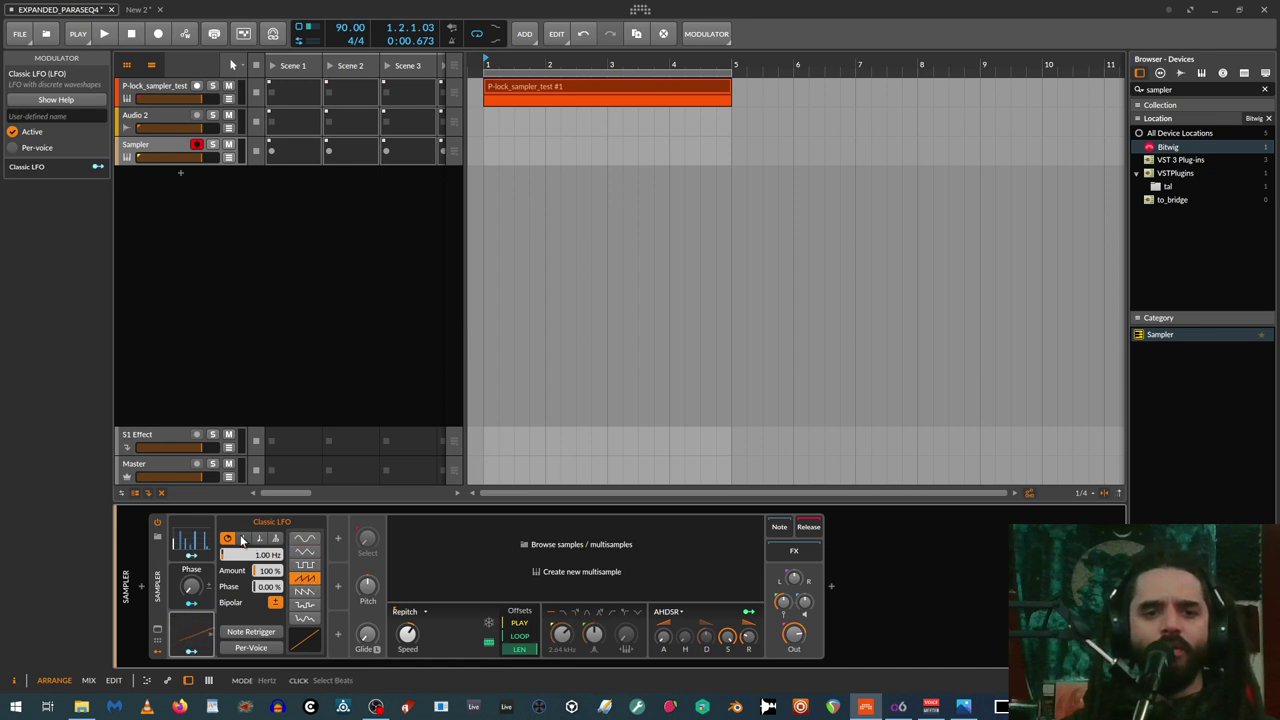
pyautogui.click(262, 555)
pyautogui.click(246, 428)
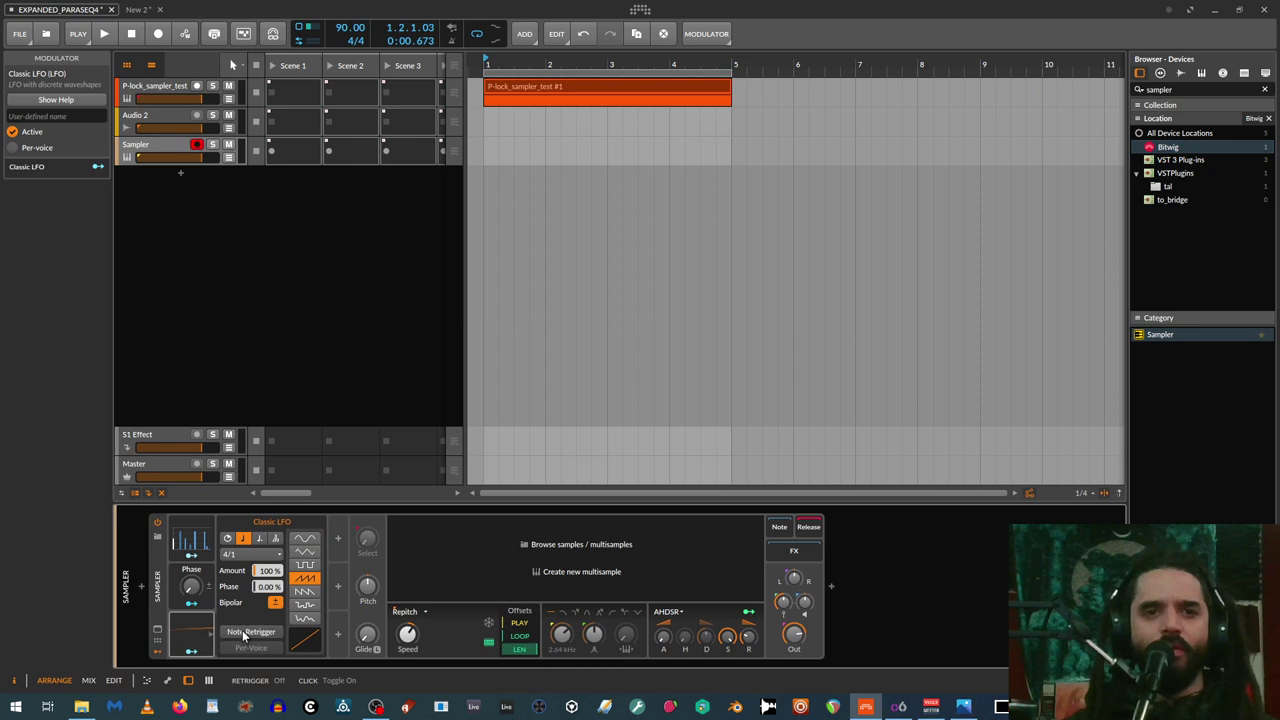
# Copy the four-bar clip onto the Sampler track and mute the P-lock_sampler_test track
pyautogui.moveTo(521, 85); pyautogui.dragTo(519, 144)
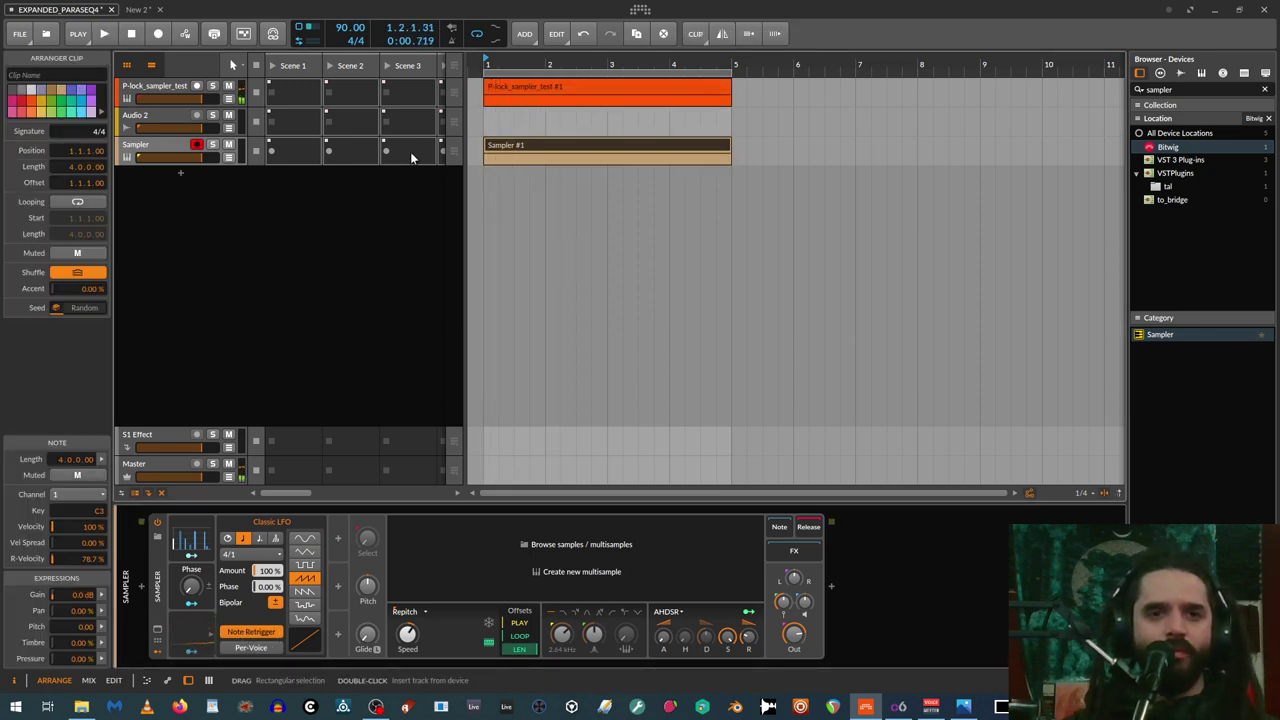
pyautogui.press('space')
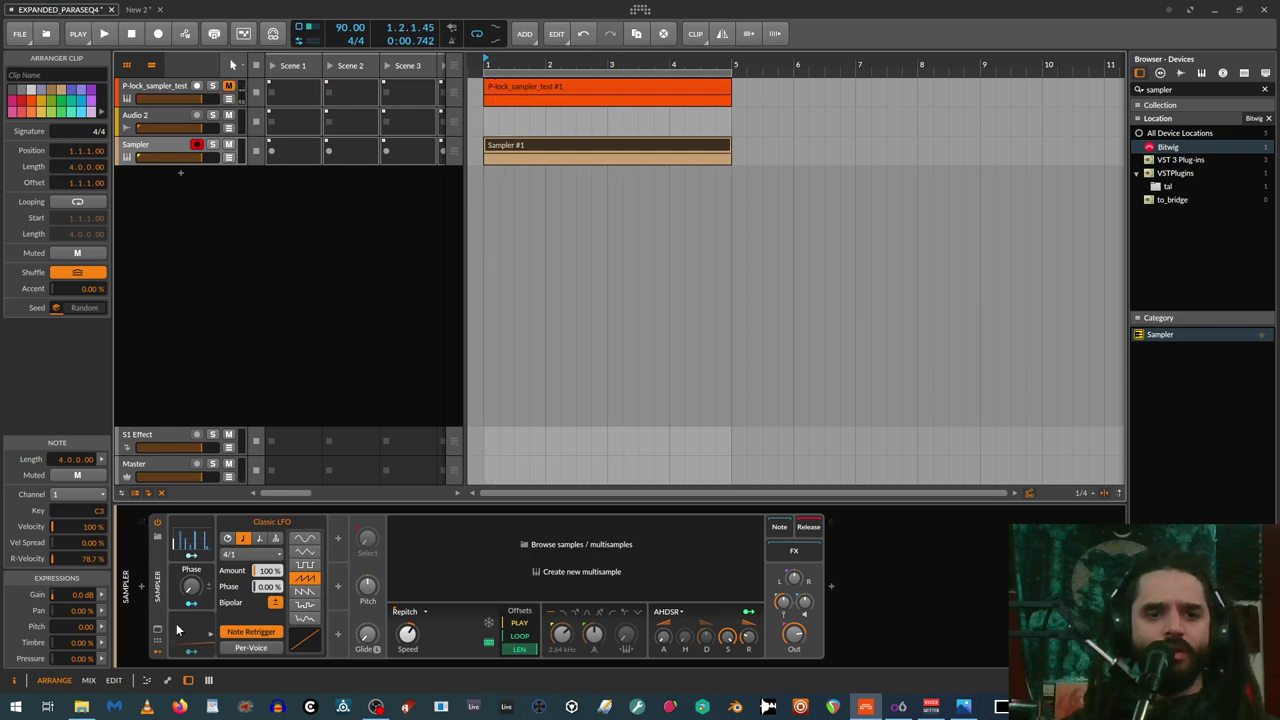
# Map the Classic LFO to the Phase macro with an amount of +1.000 and test how it drives Steps during playback
pyautogui.moveTo(192, 586); pyautogui.dragTo(192, 530)
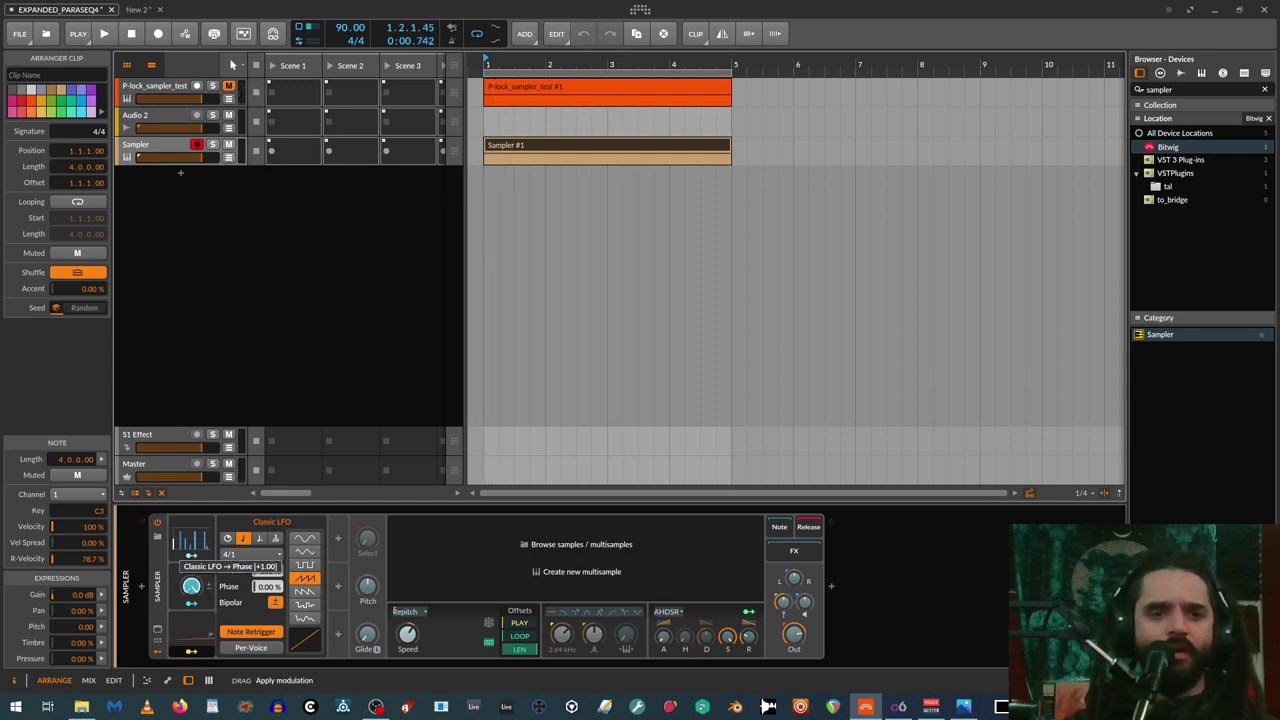
pyautogui.click(192, 650)
pyautogui.click(190, 538)
pyautogui.press('space')
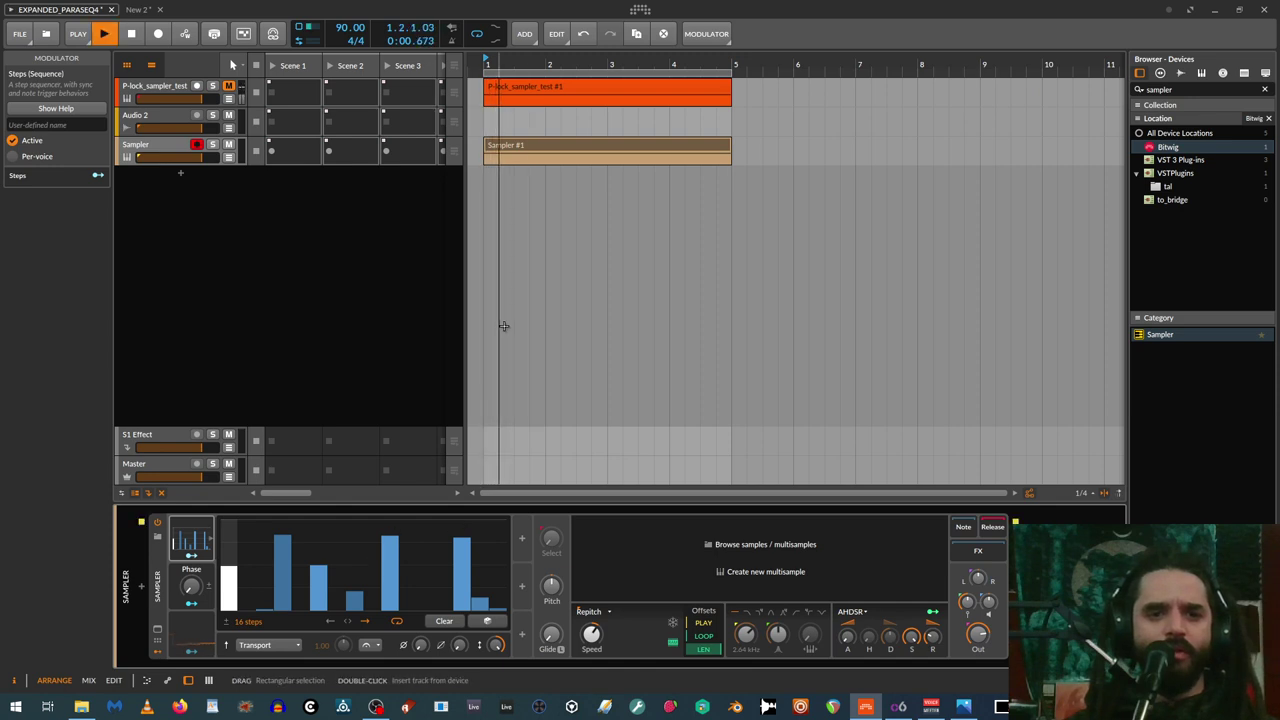
pyautogui.press('space')
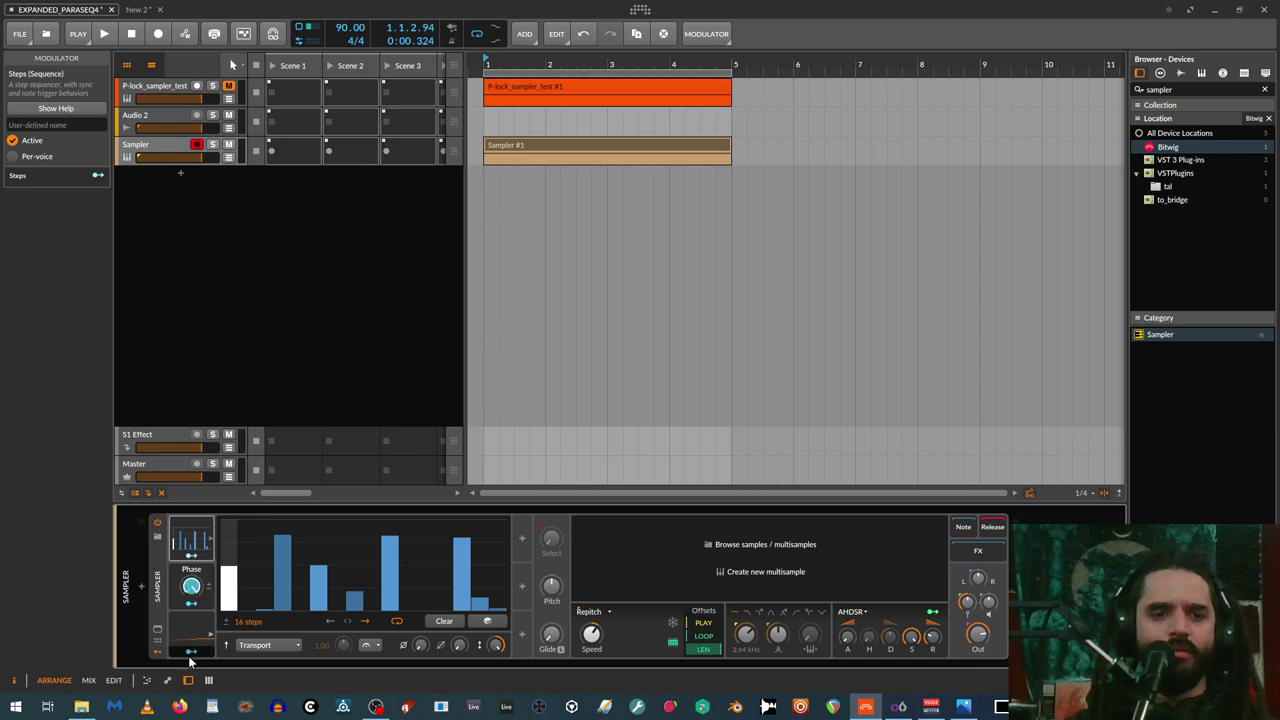
# Turn off the Classic LFO's Bipolar option and play the clip to check how Steps advances
pyautogui.click(193, 626)
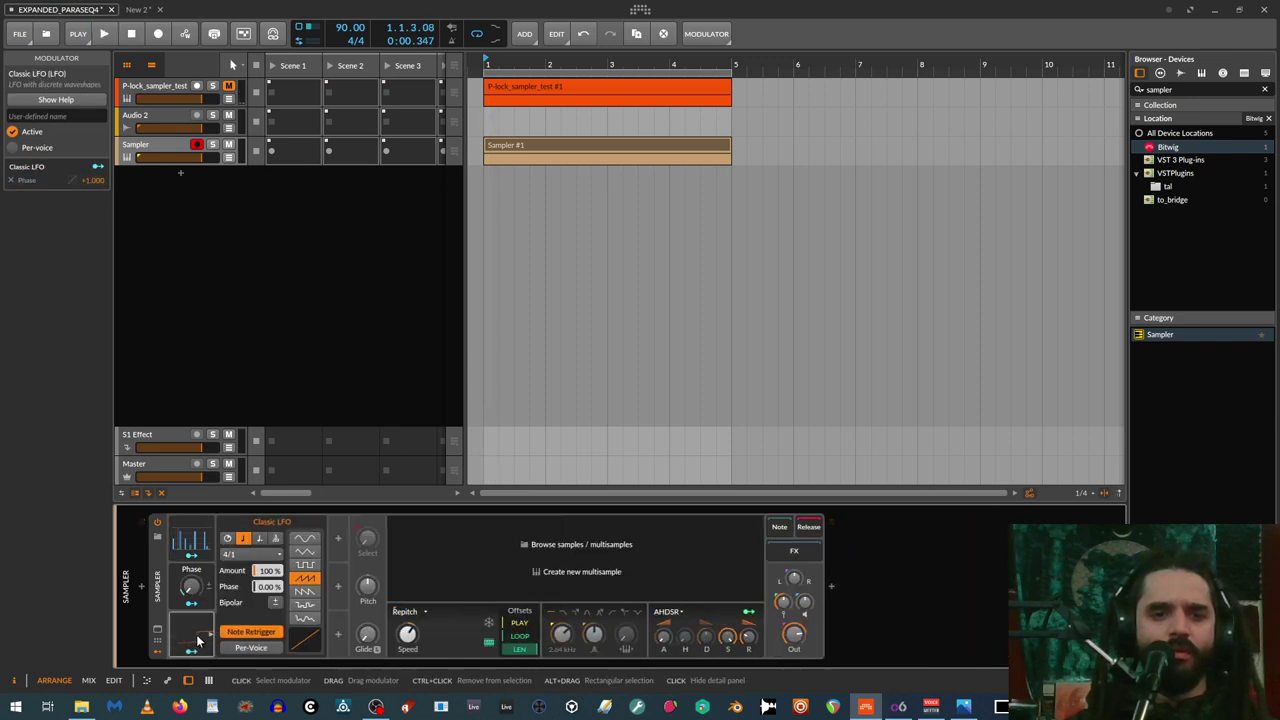
pyautogui.press('space')
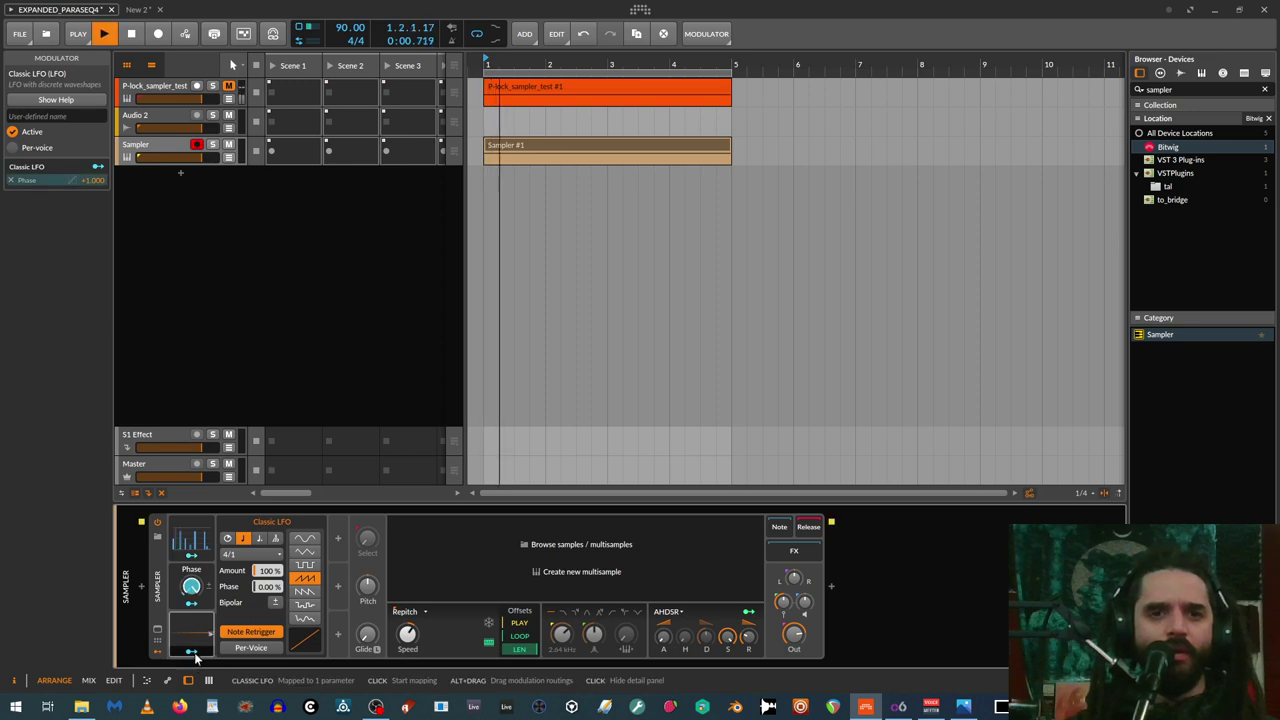
pyautogui.click(188, 537)
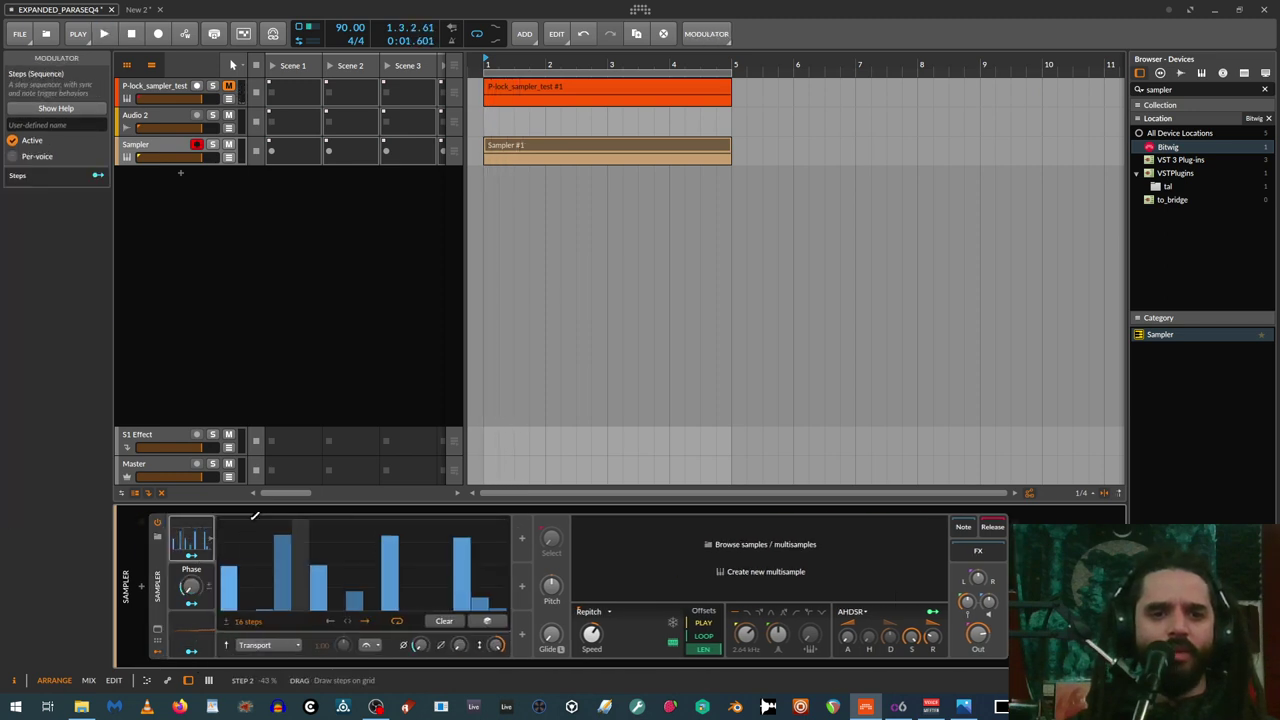
pyautogui.press('space')
pyautogui.press('space')
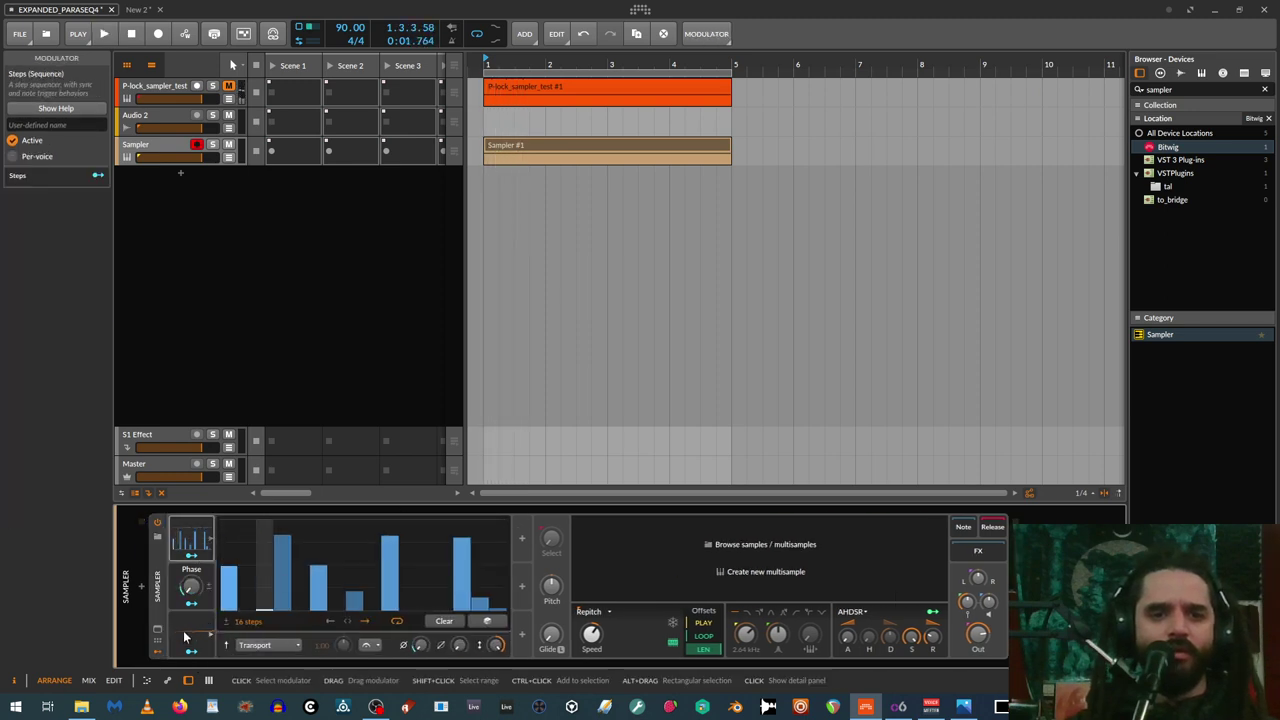
# Set the Classic LFO's timebase to 1/1 and play the clip to check the Steps movement
pyautogui.click(190, 628)
pyautogui.click(241, 554)
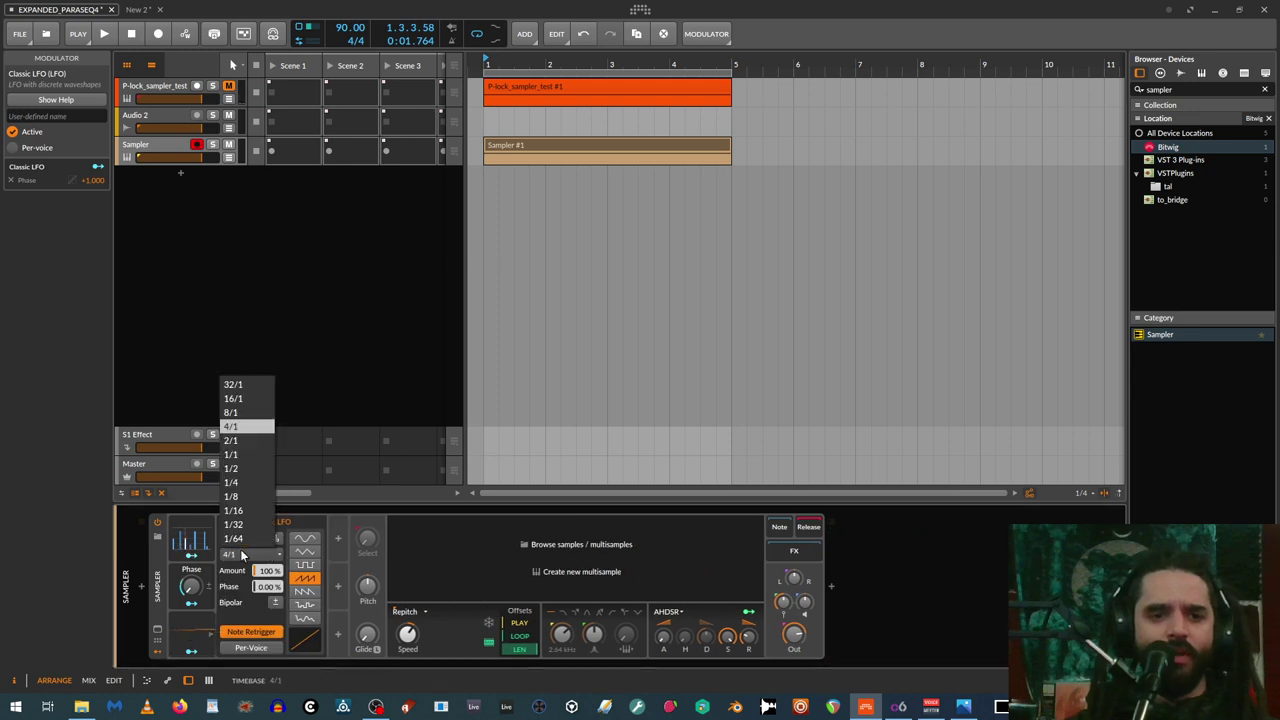
pyautogui.click(240, 455)
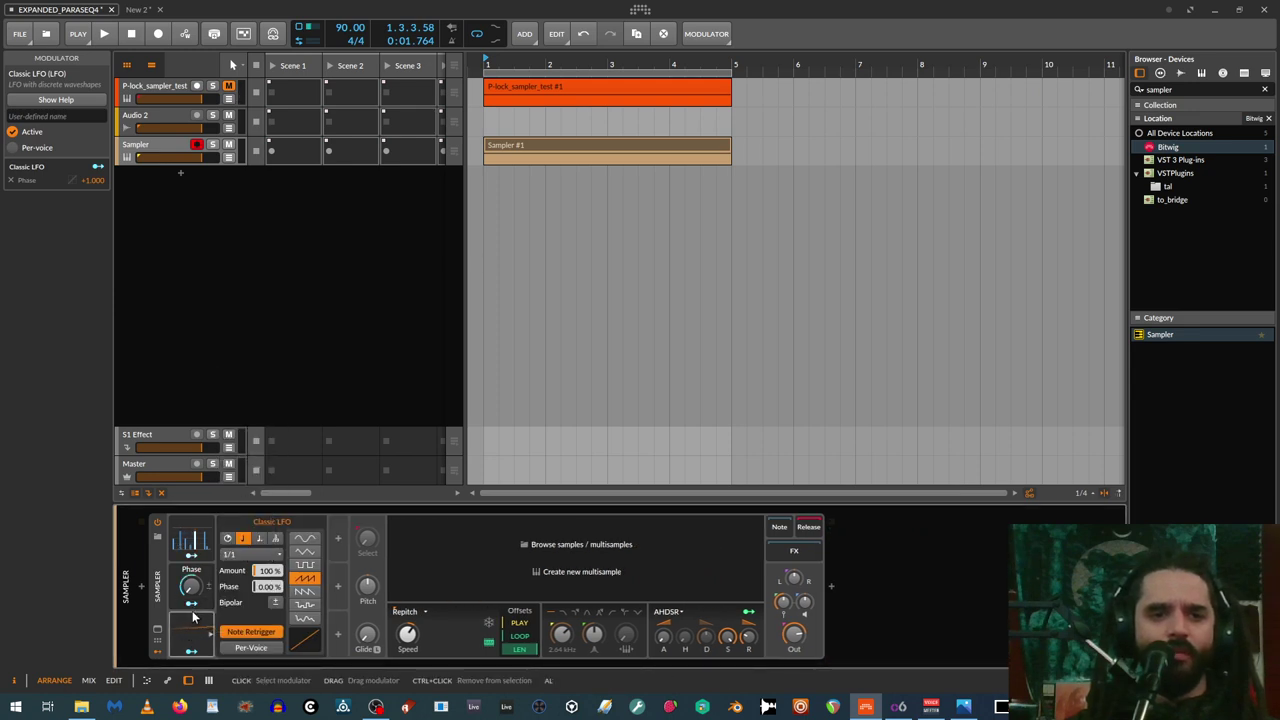
pyautogui.click(190, 535)
pyautogui.press('space')
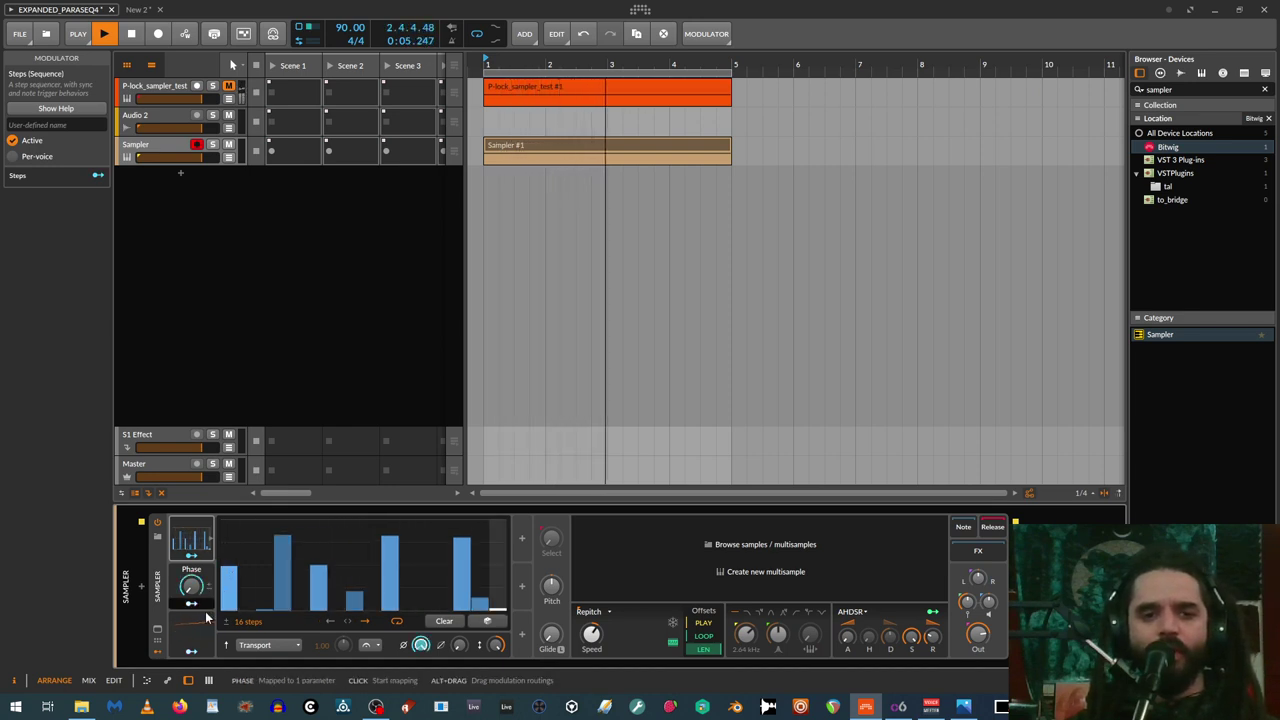
pyautogui.press('space')
# Scan through the Steps sequence by hand with the Phase macro while the Classic LFO is temporarily deactivated
pyautogui.click(181, 622)
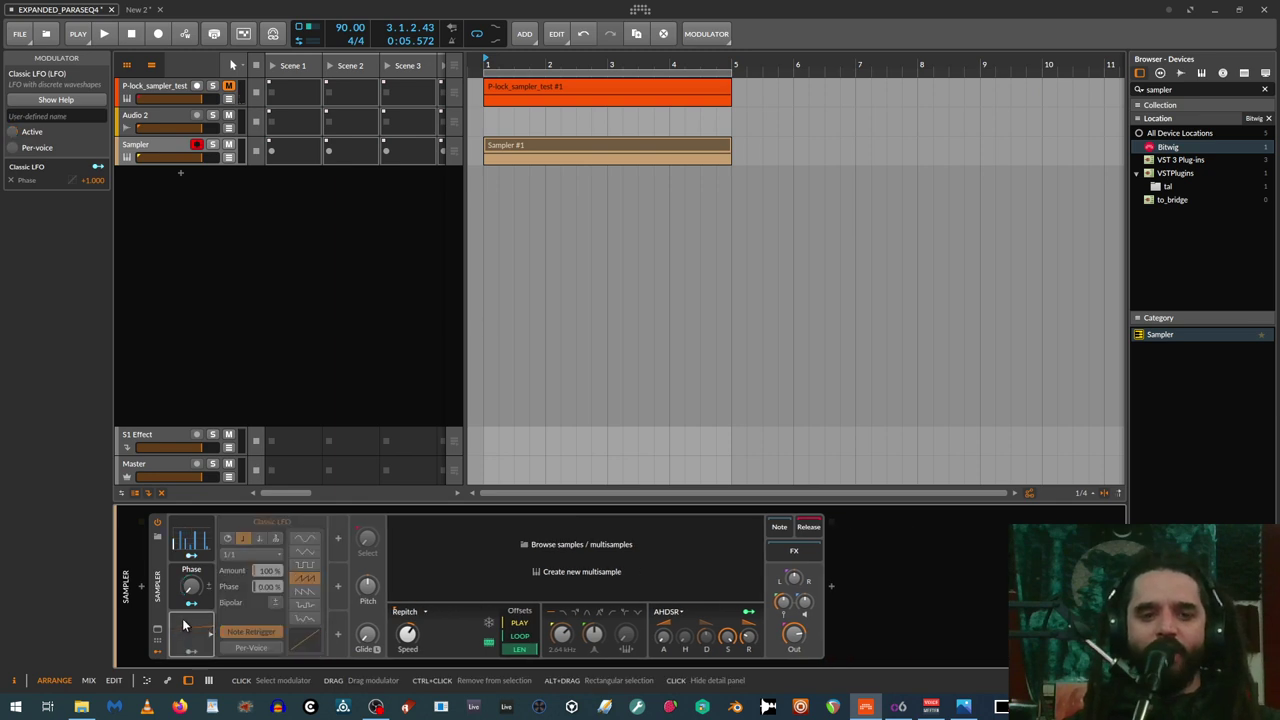
pyautogui.click(191, 548)
pyautogui.moveTo(191, 567)
pyautogui.mouseDown()
pyautogui.moveTo(191, 523)
pyautogui.moveTo(191, 556)
pyautogui.moveTo(191, 544)
pyautogui.mouseUp()
pyautogui.click(198, 619)
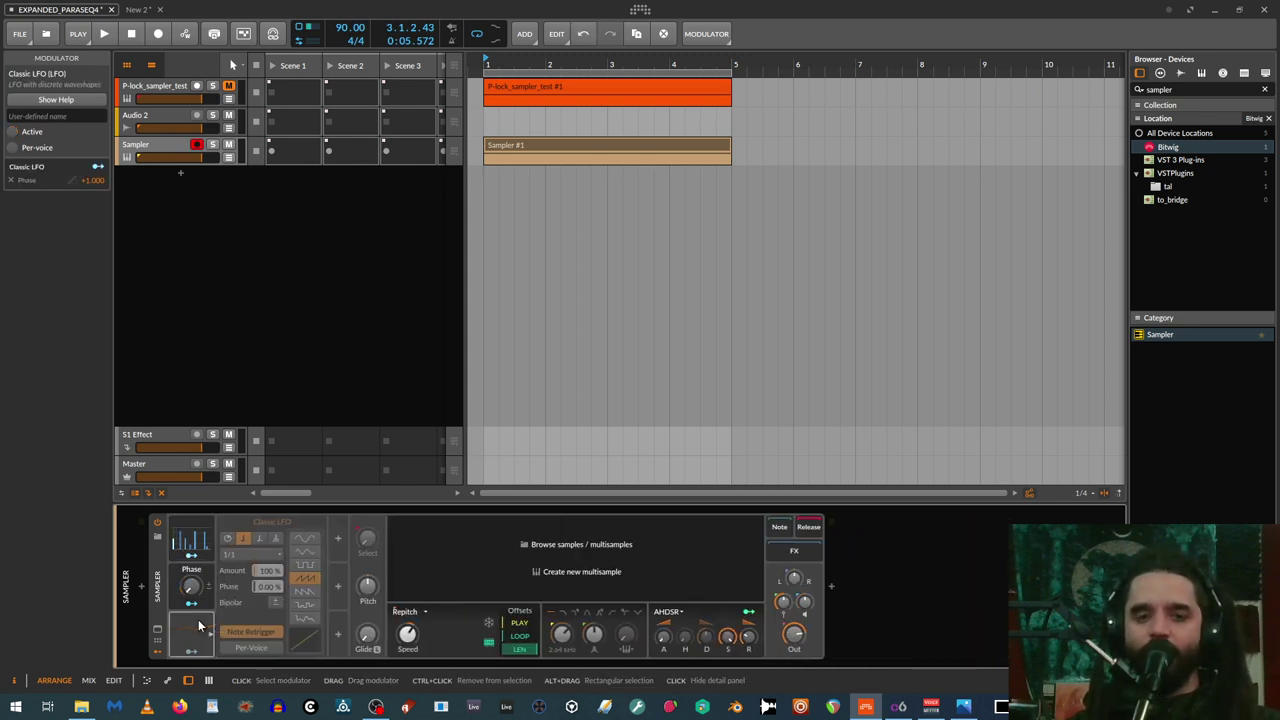
pyautogui.click(181, 524)
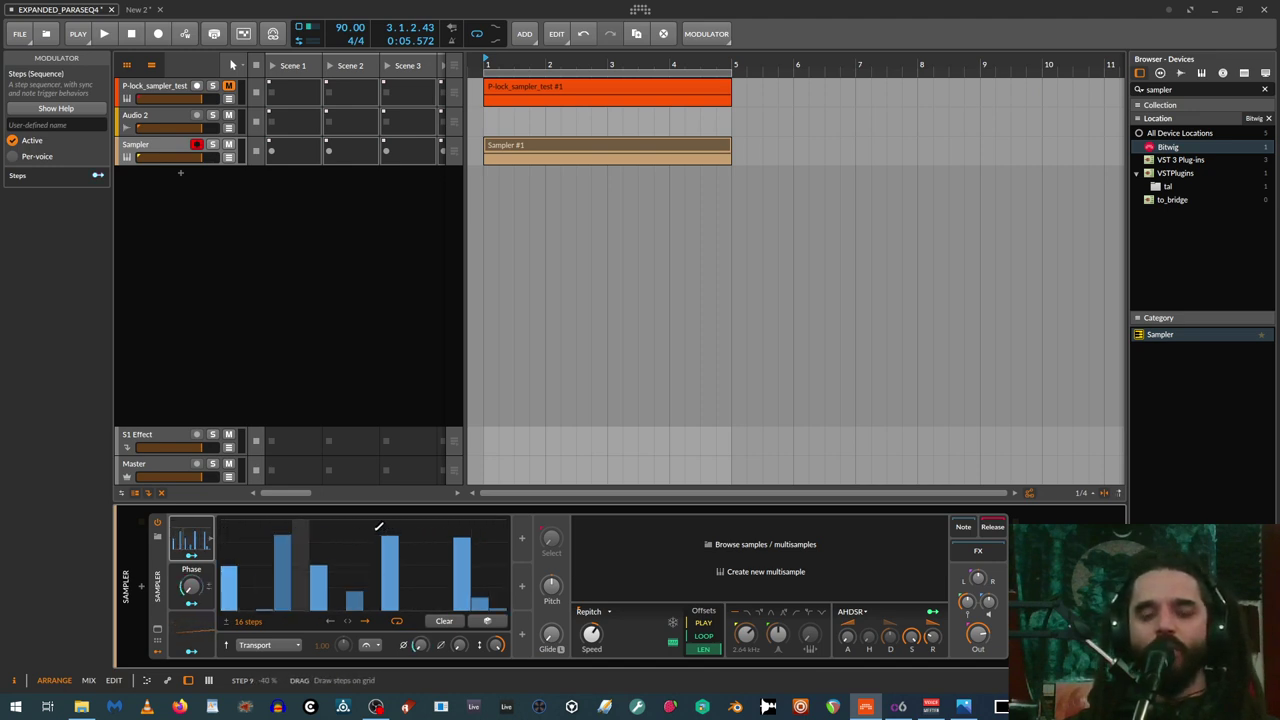
# Duplicate the Steps modulator until the Sampler holds five identical copies side by side
pyautogui.press('space')
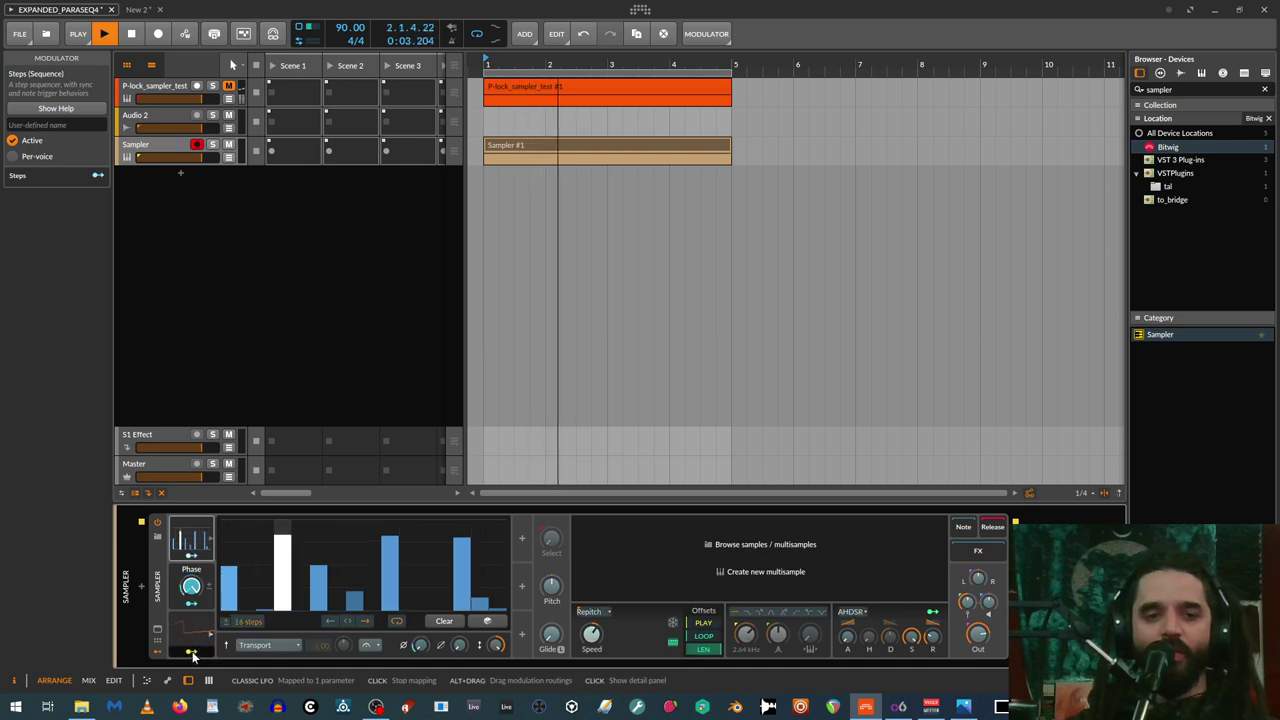
pyautogui.click(186, 531)
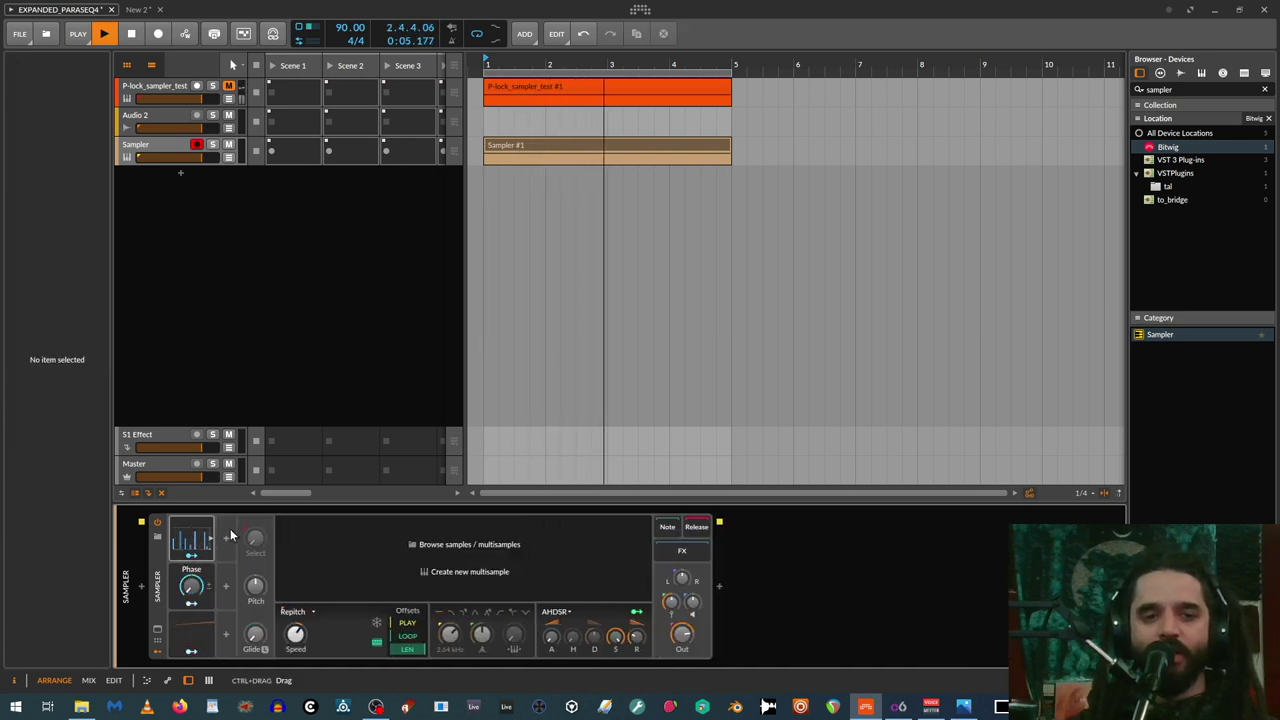
pyautogui.click(186, 531)
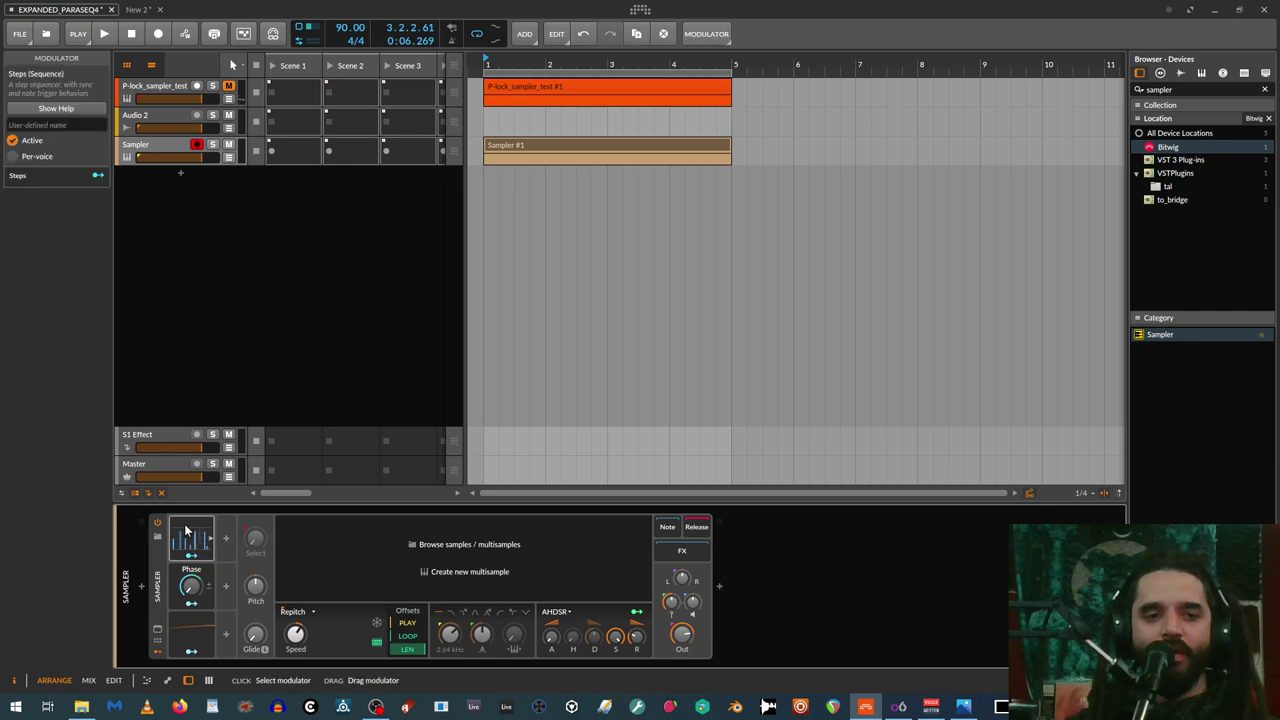
pyautogui.hotkey('ctrl', 'd')
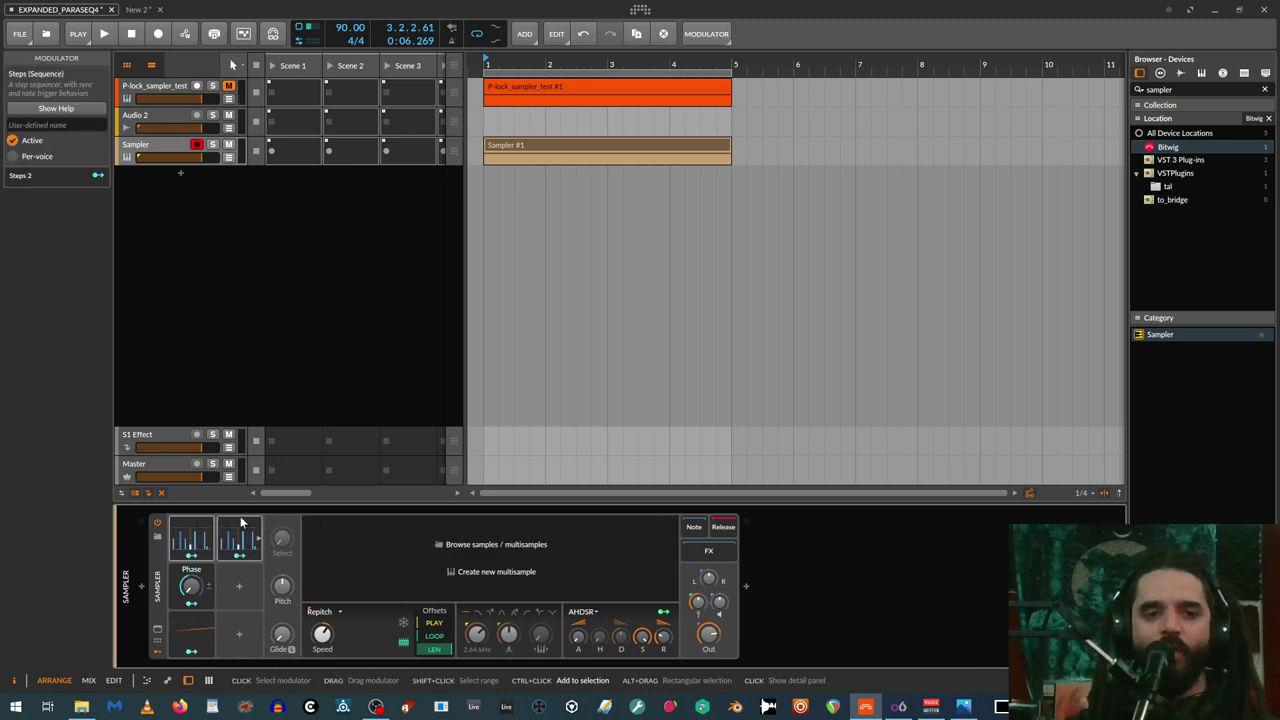
pyautogui.click(240, 516)
pyautogui.moveTo(238, 521); pyautogui.dragTo(334, 521)
pyautogui.click(284, 525)
pyautogui.click(333, 520)
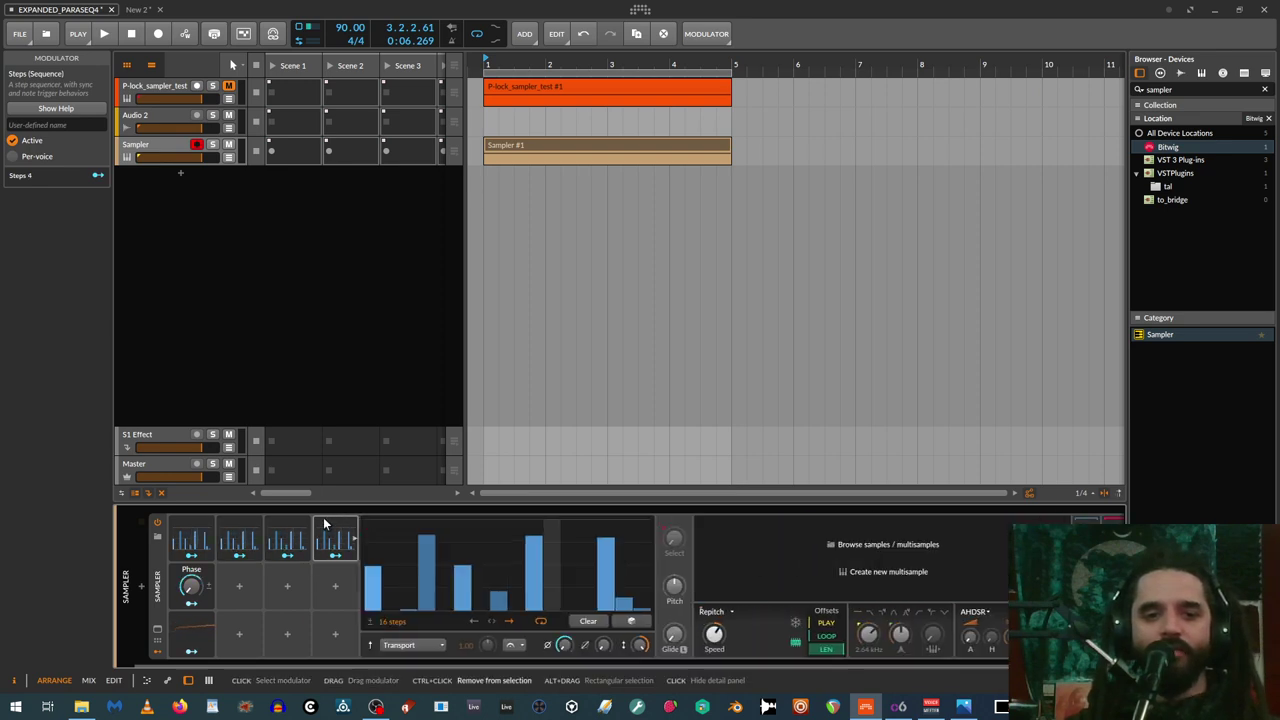
pyautogui.click(323, 517)
# Play the clip to check how the Phase macro moves the duplicated Steps modulators, with the first one's sequence shown
pyautogui.press('space')
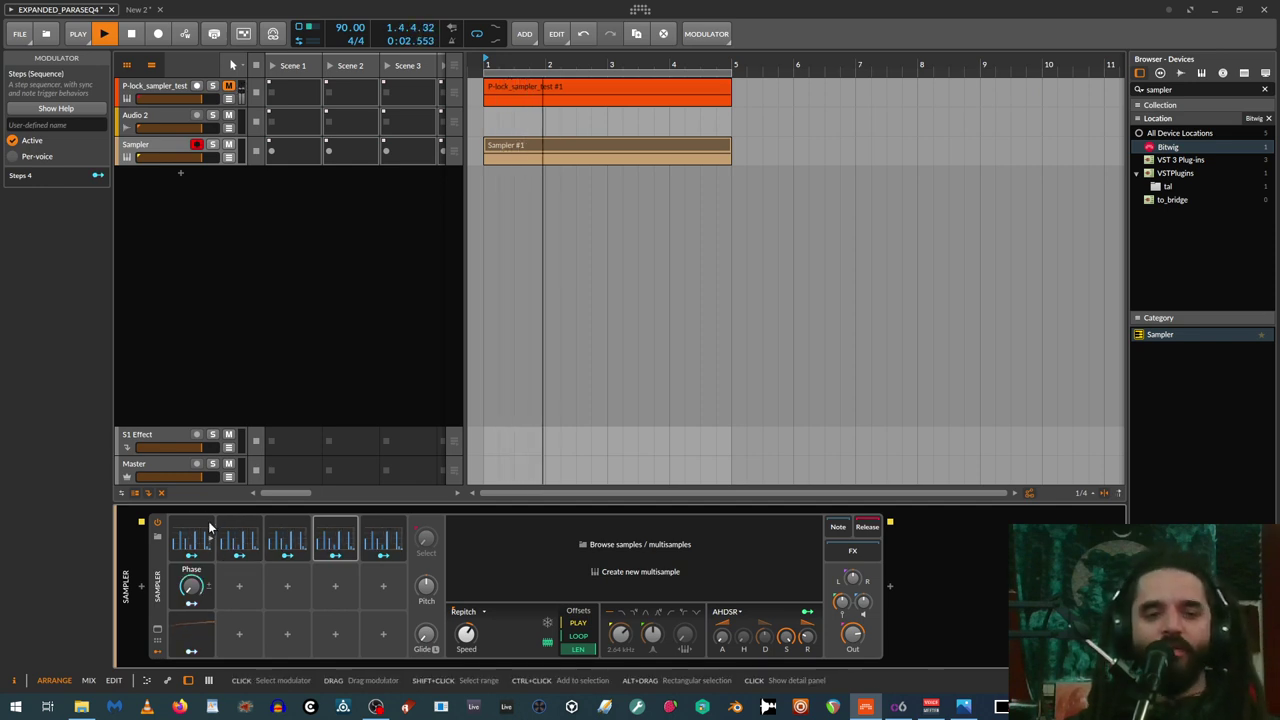
pyautogui.click(194, 517)
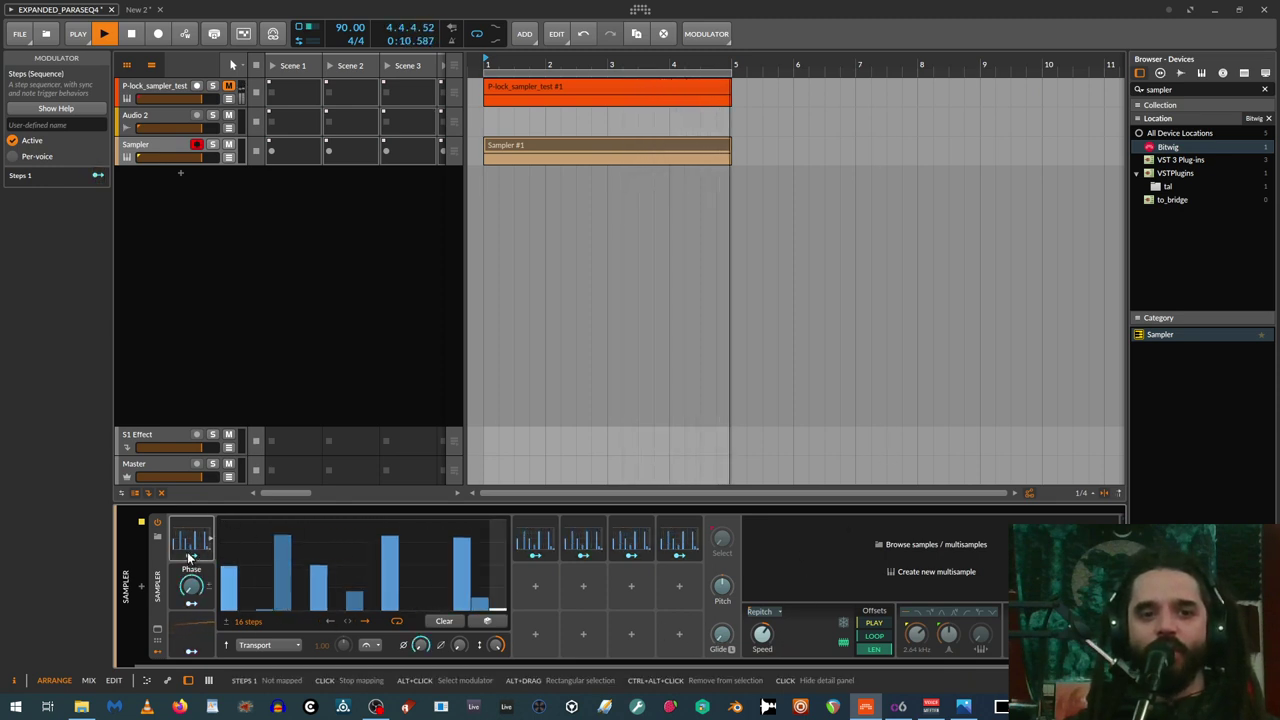
pyautogui.press('space')
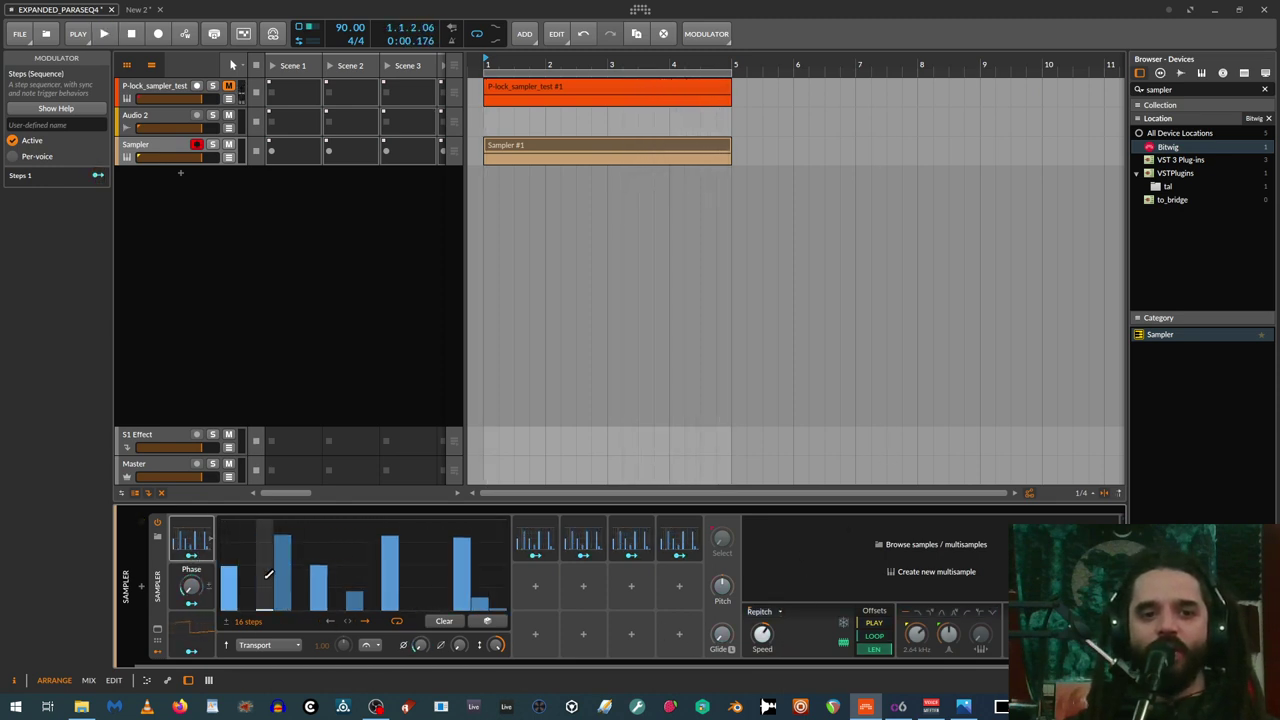
# Deactivate the Classic LFO that modulates the Phase macro
pyautogui.click(197, 630)
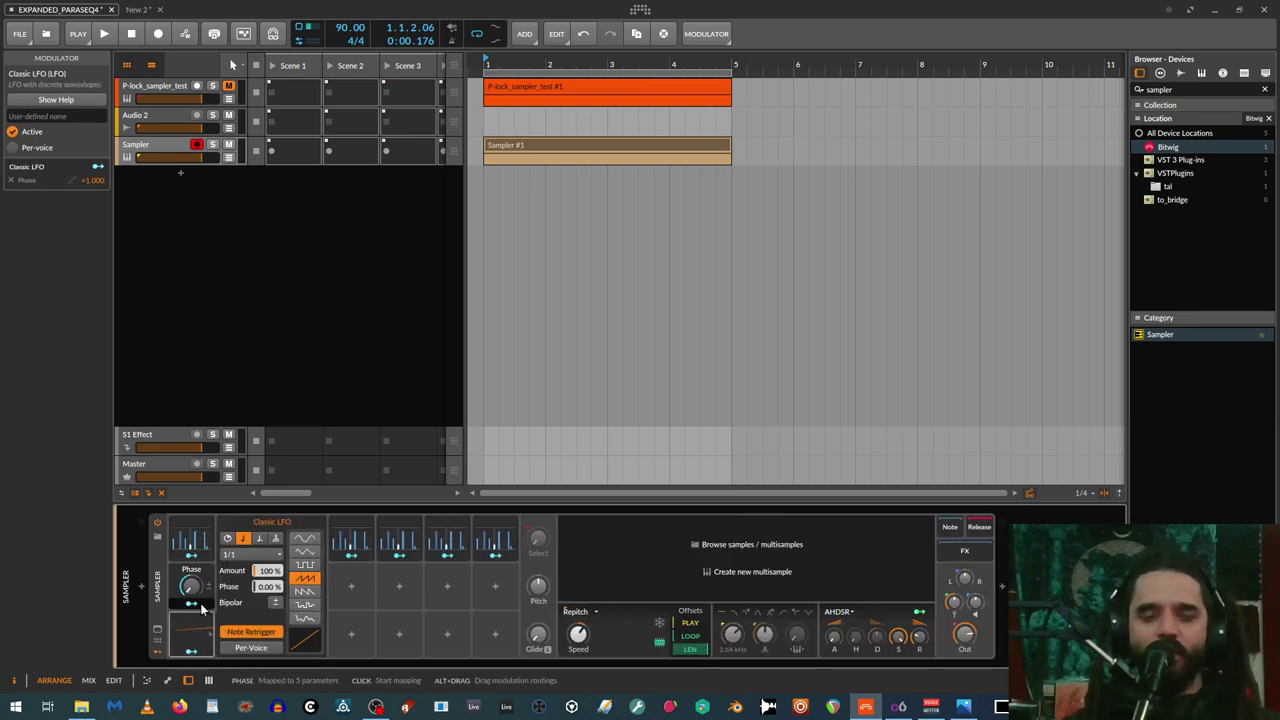
pyautogui.click(193, 628)
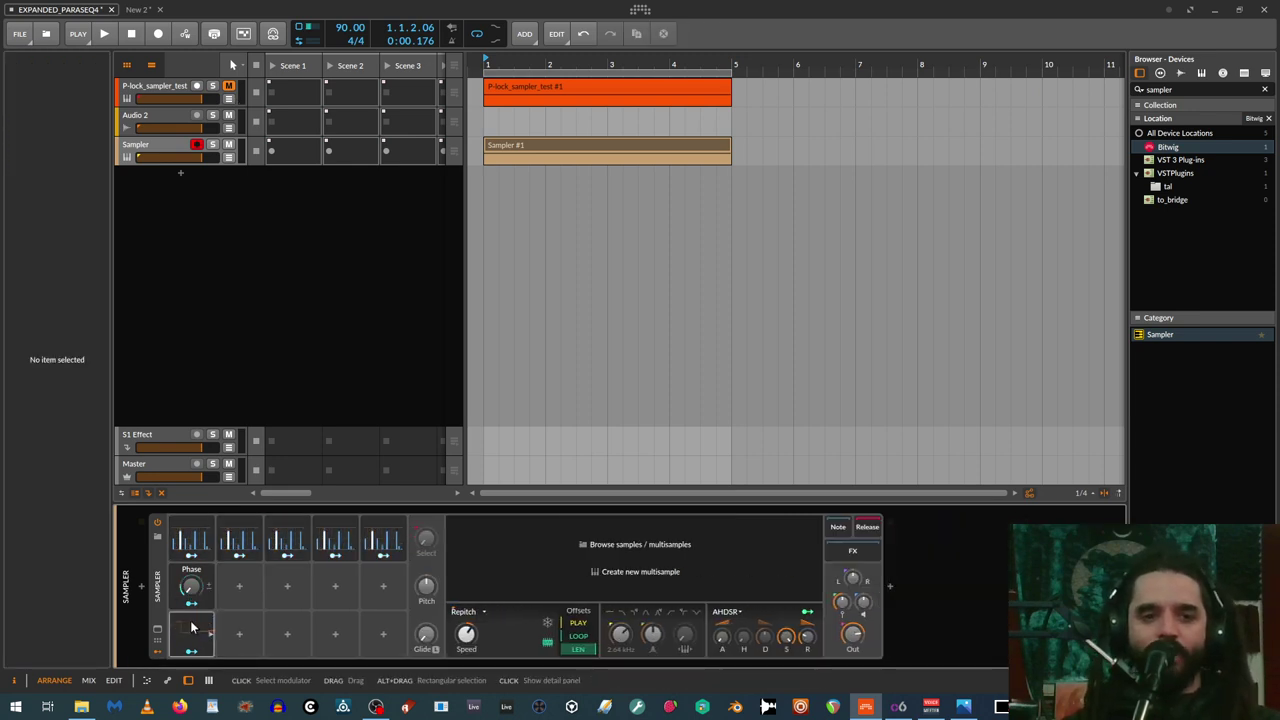
pyautogui.click(189, 621)
pyautogui.hotkey('alt', 'a')
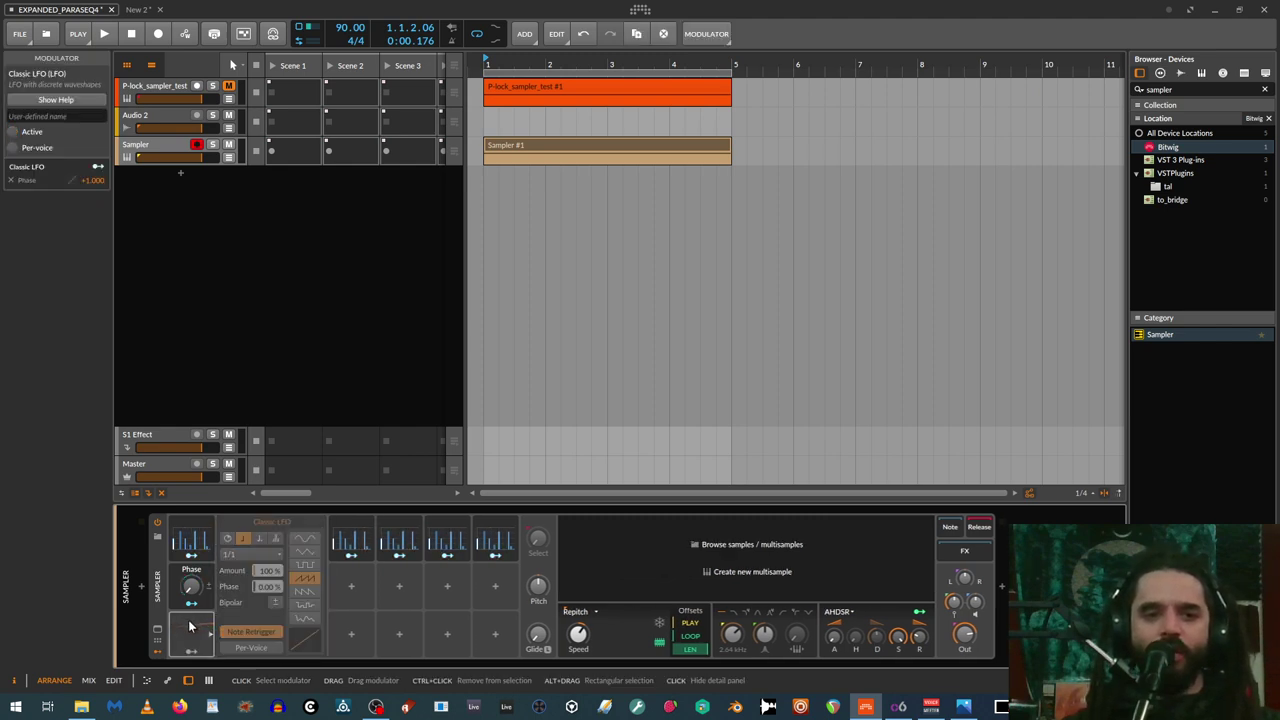
# Sweep the Phase macro by hand up to its maximum while examining the first two Steps modulators and the Sampler's modulation mappings
pyautogui.click(184, 525)
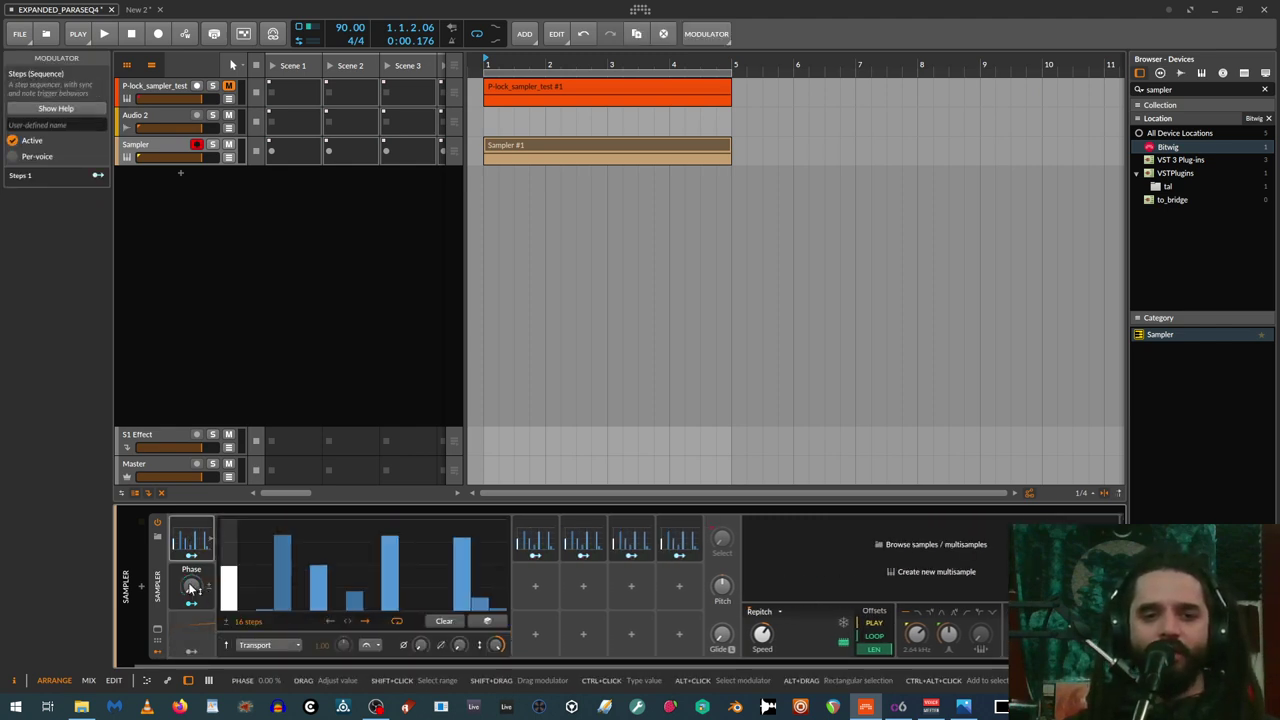
pyautogui.moveTo(190, 587); pyautogui.dragTo(190, 534)
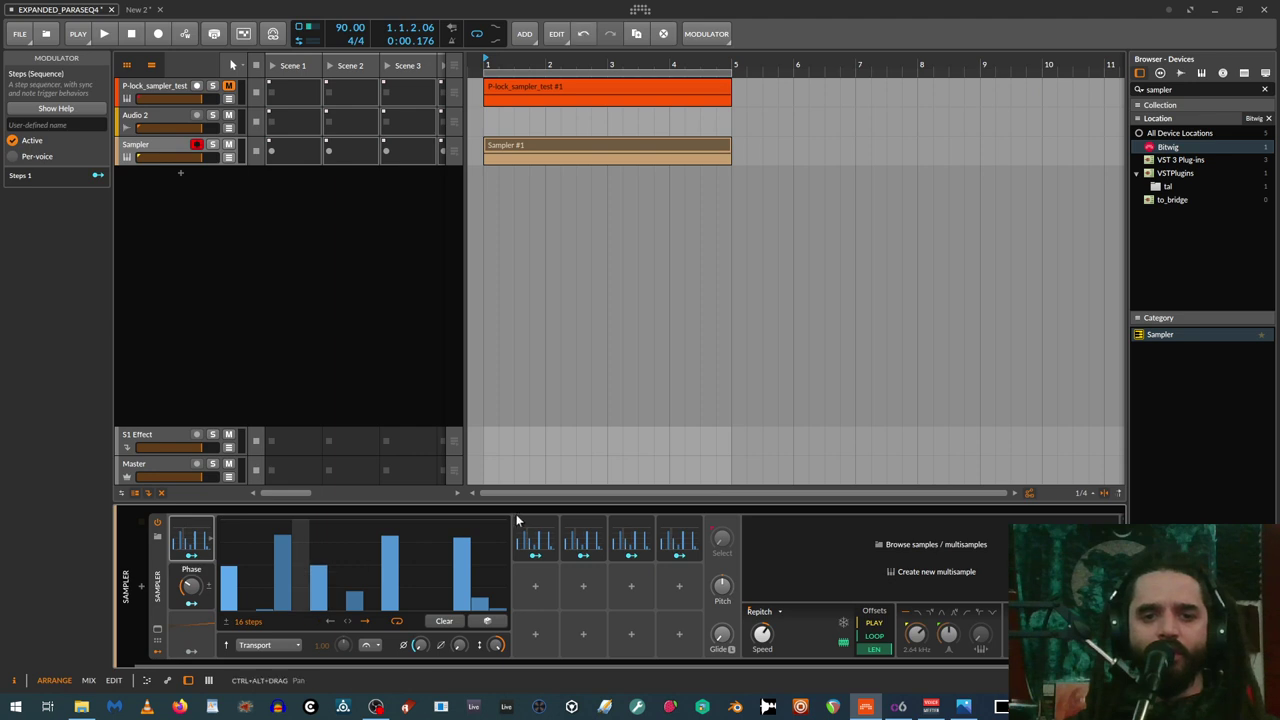
pyautogui.click(534, 522)
pyautogui.moveTo(196, 588)
pyautogui.mouseDown()
pyautogui.moveTo(195, 600)
pyautogui.moveTo(194, 562)
pyautogui.moveTo(191, 587)
pyautogui.mouseUp()
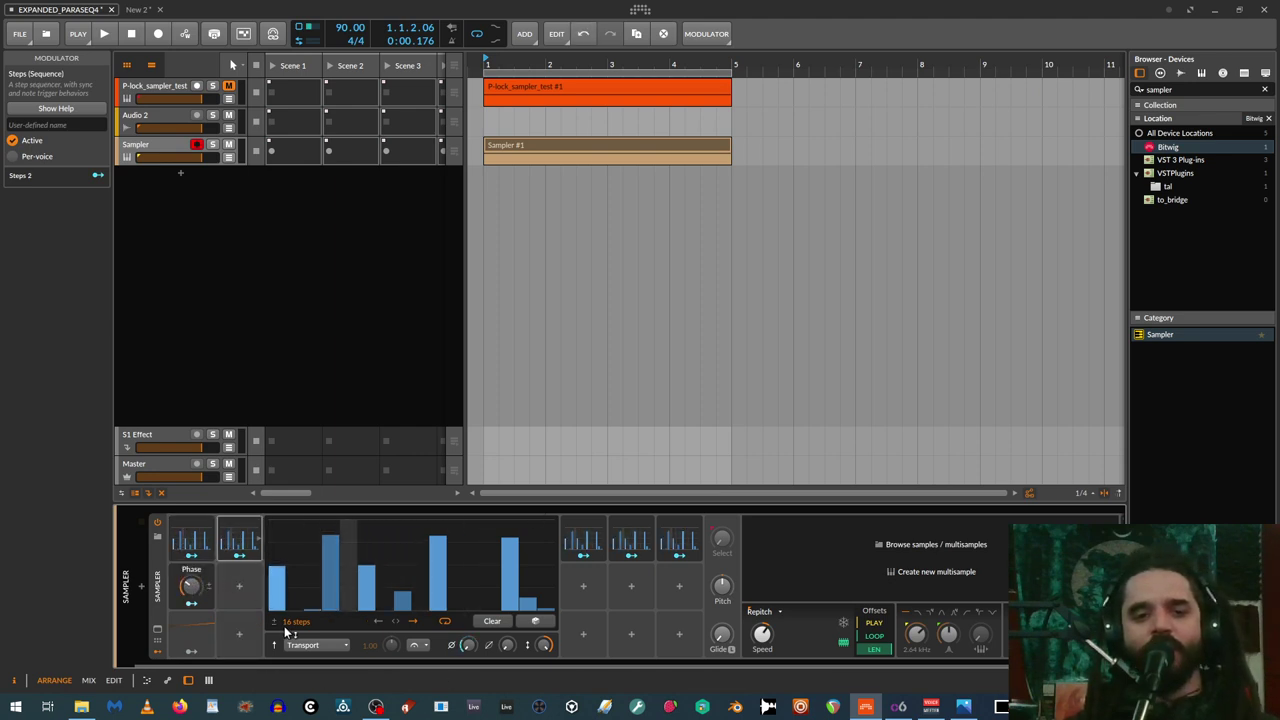
pyautogui.moveTo(293, 626)
pyautogui.mouseDown()
pyautogui.moveTo(293, 585)
pyautogui.moveTo(293, 631)
pyautogui.mouseUp()
pyautogui.moveTo(191, 586)
pyautogui.mouseDown()
pyautogui.moveTo(191, 486)
pyautogui.moveTo(191, 632)
pyautogui.moveTo(193, 592)
pyautogui.mouseUp()
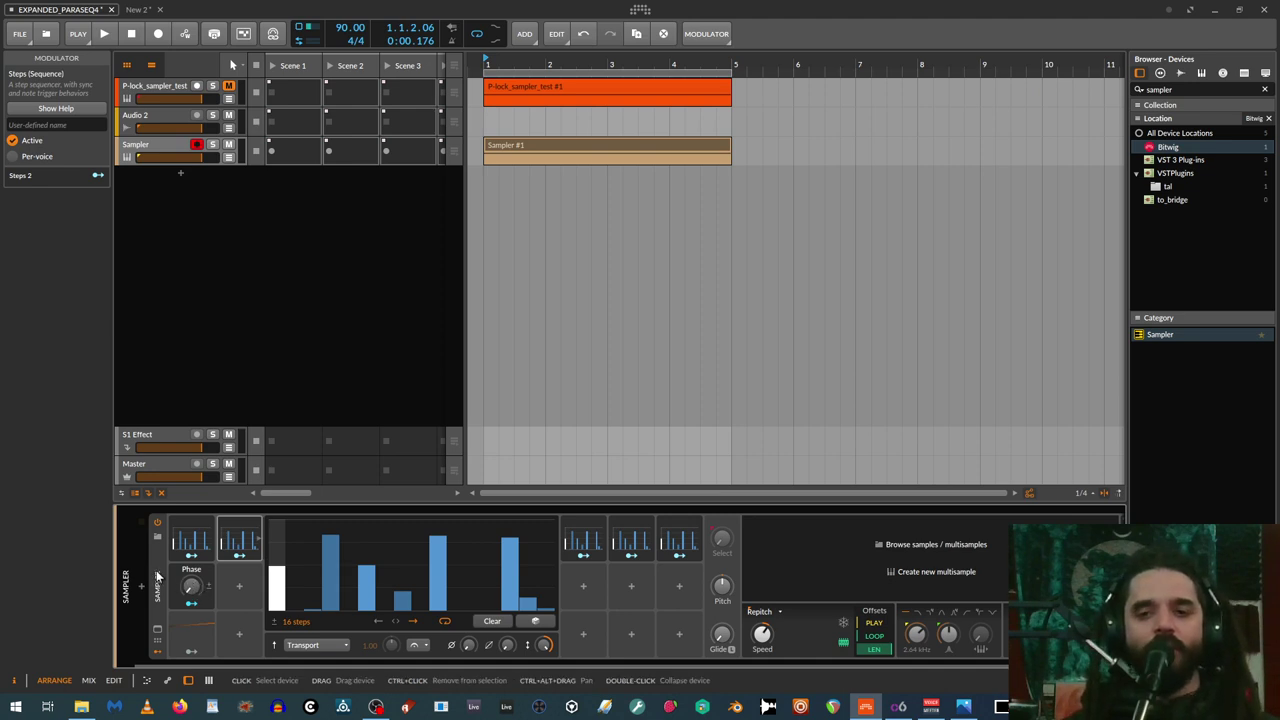
pyautogui.click(157, 576)
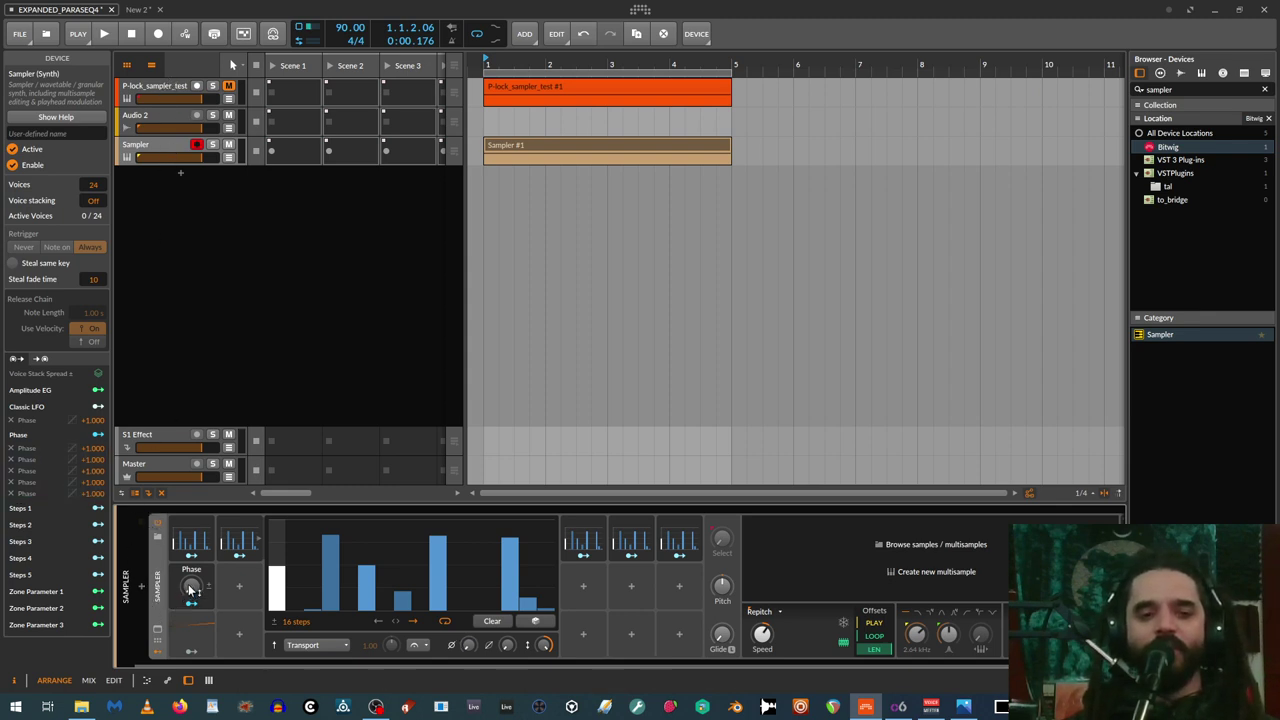
pyautogui.moveTo(191, 586); pyautogui.dragTo(191, 486)
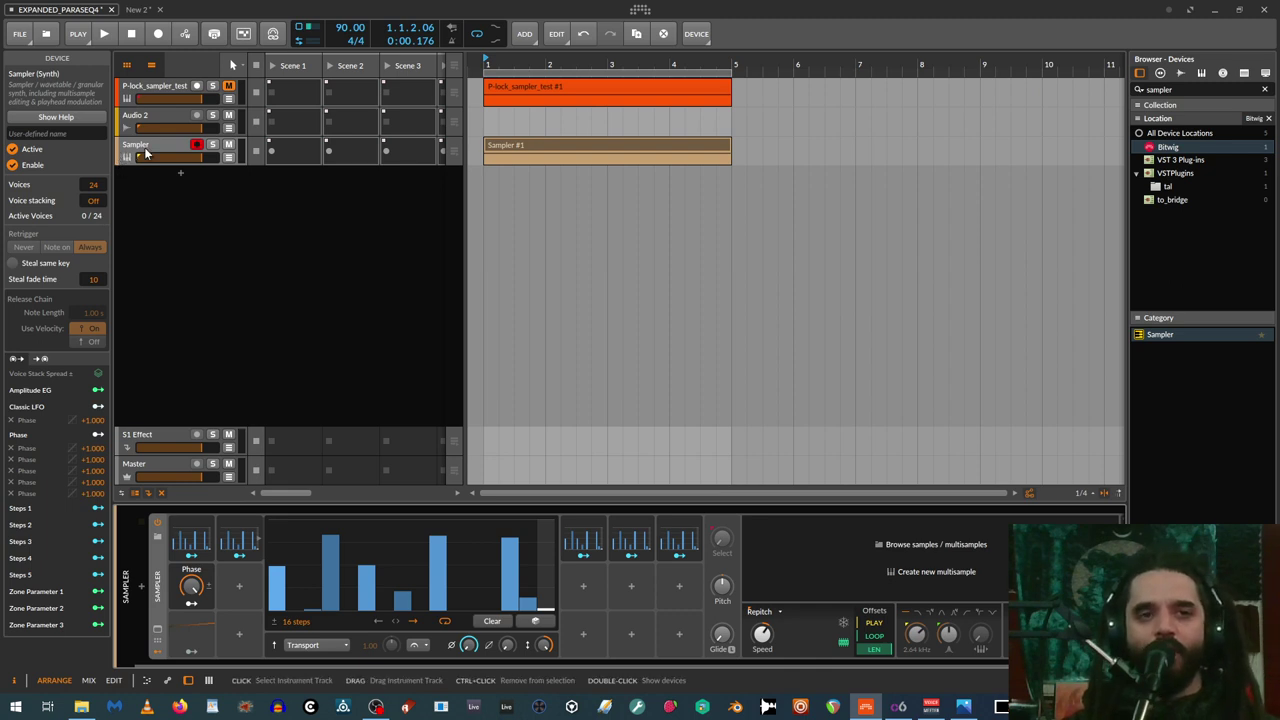
# Compare the ParSeq-8 mappings on the P-lock_sampler_test track with the Steps setup on the Sampler track
pyautogui.click(146, 88)
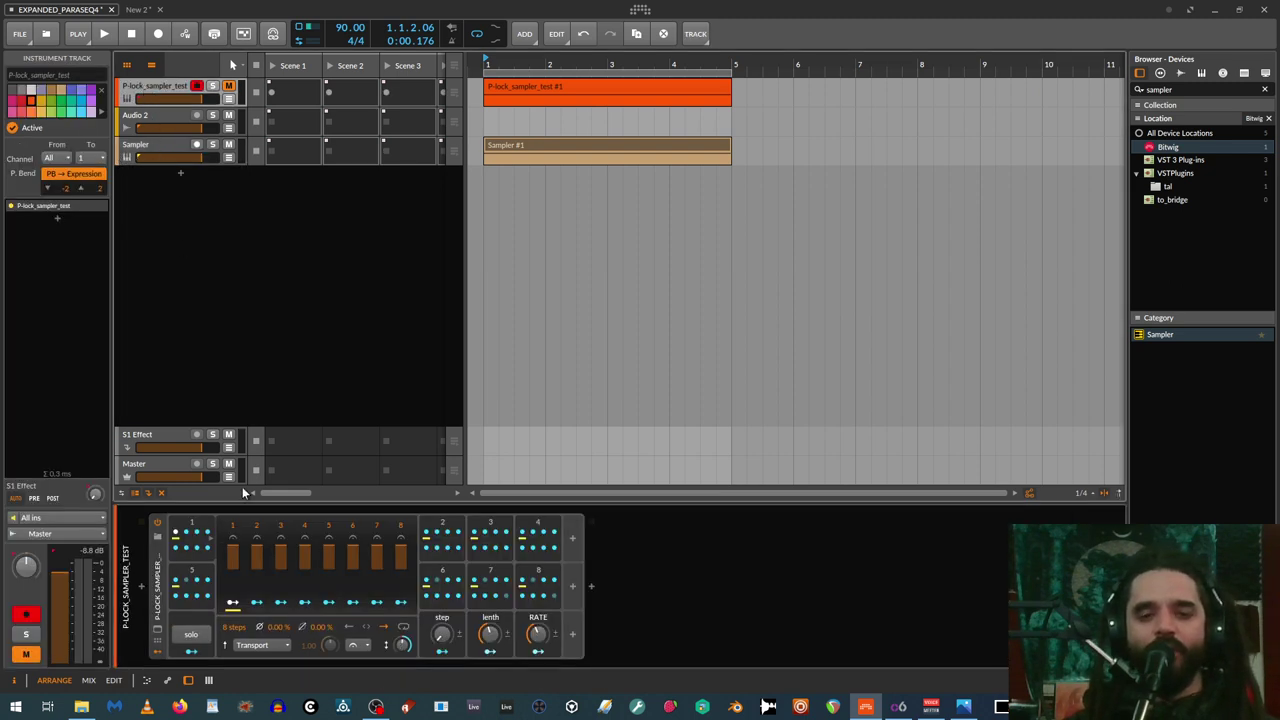
pyautogui.click(188, 527)
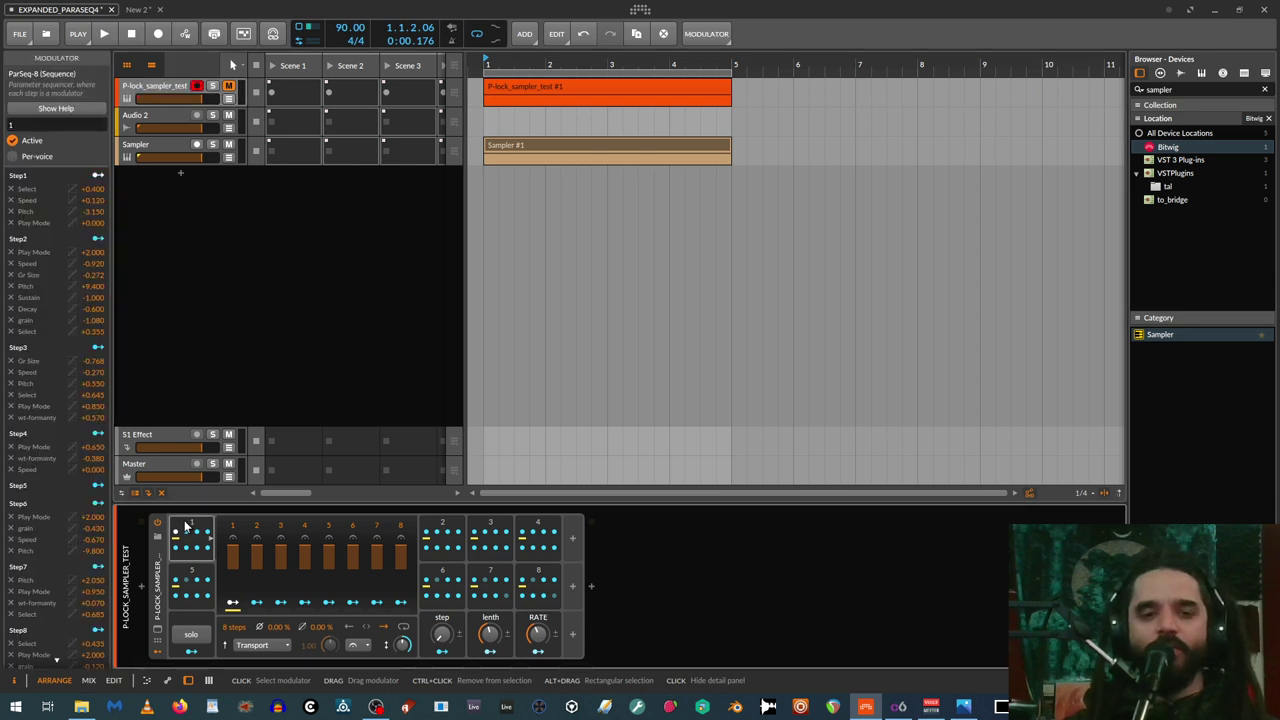
pyautogui.click(185, 525)
pyautogui.click(185, 521)
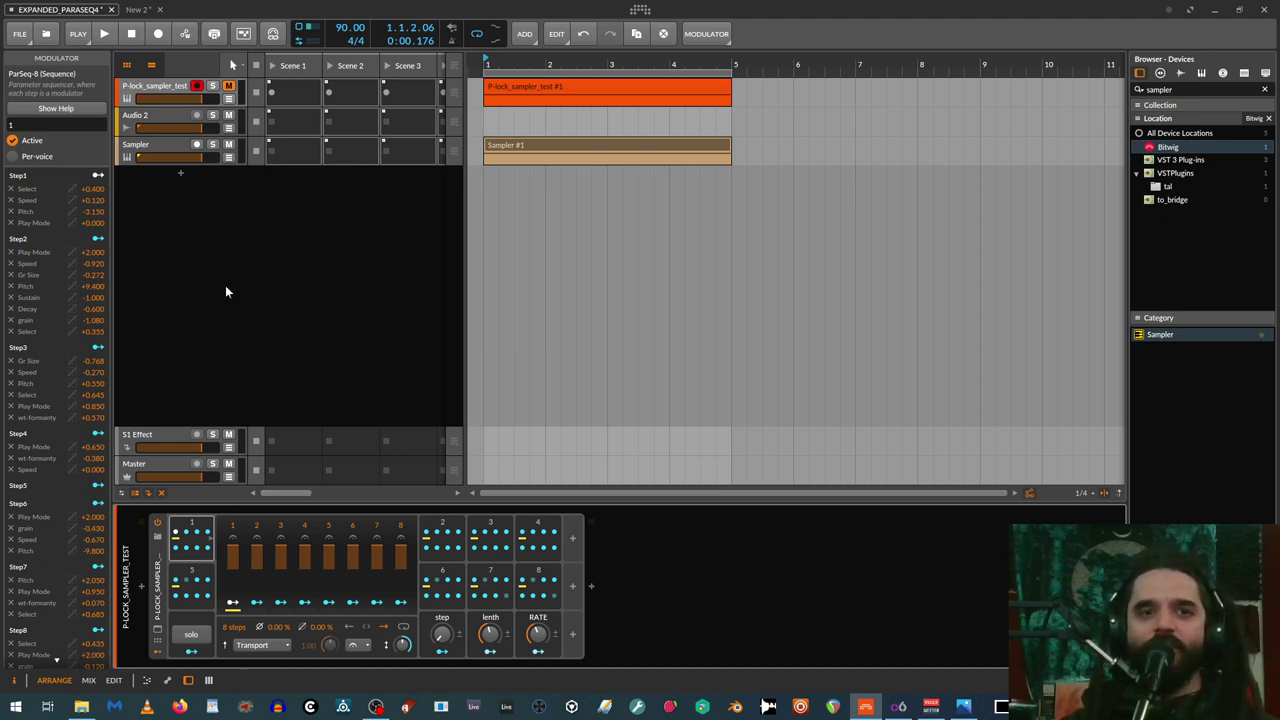
pyautogui.click(141, 144)
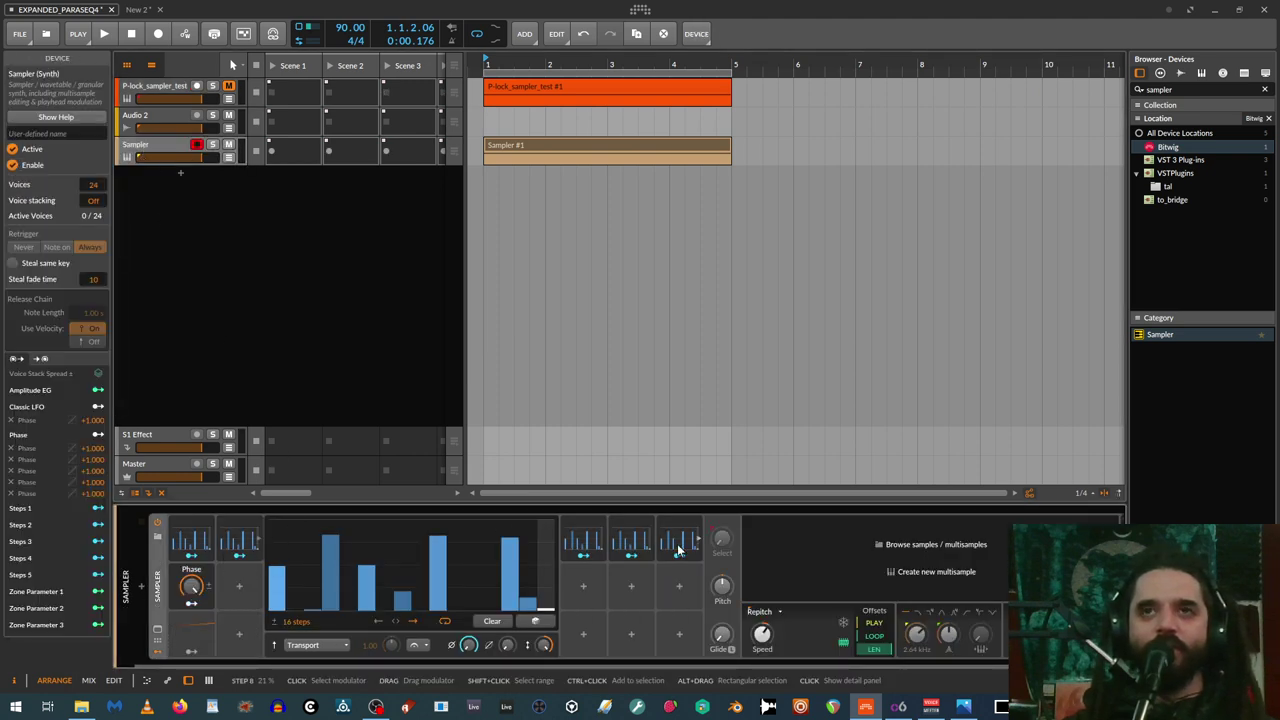
pyautogui.click(131, 86)
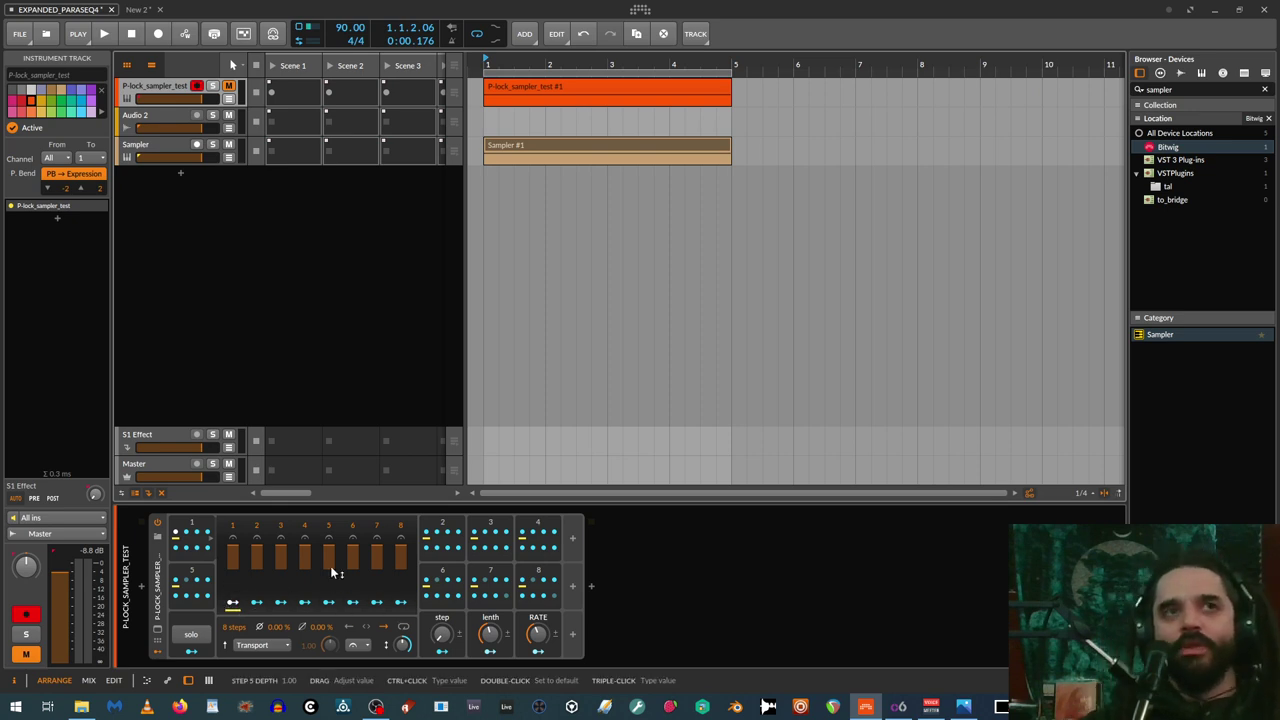
pyautogui.click(155, 155)
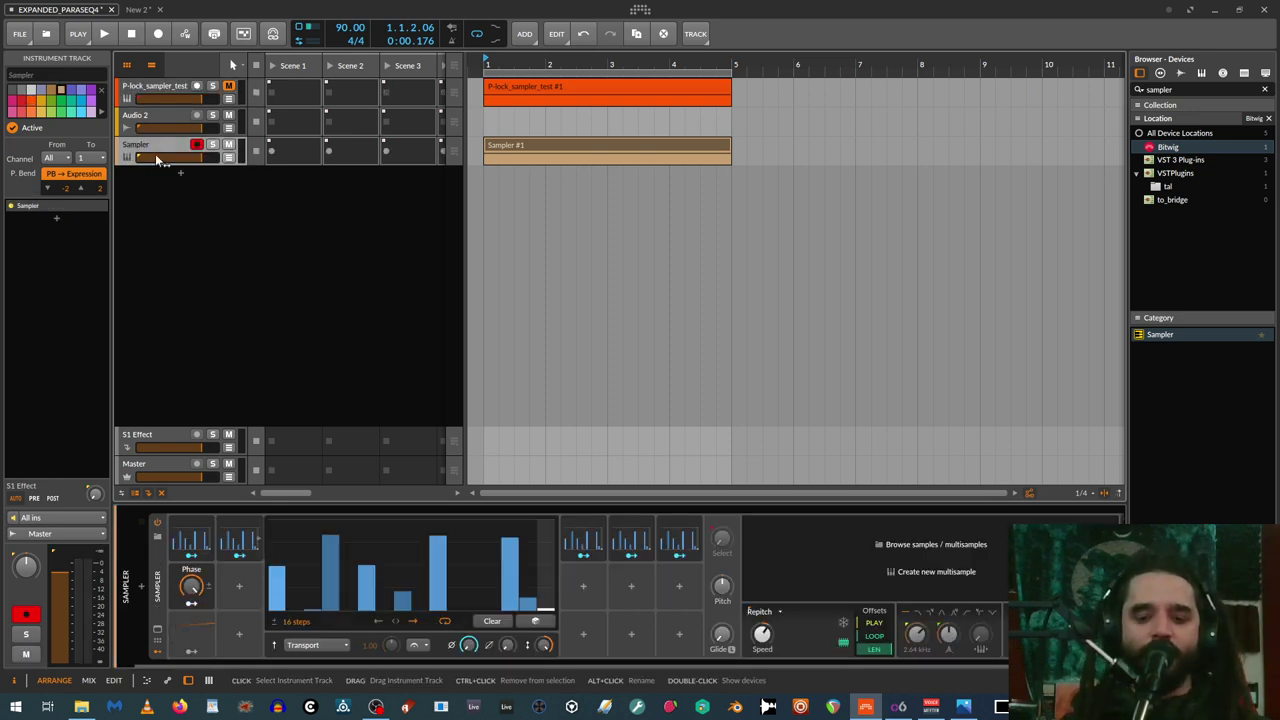
# Add a new instrument track and load a Poly Grid device onto it
pyautogui.doubleClick(139, 197)
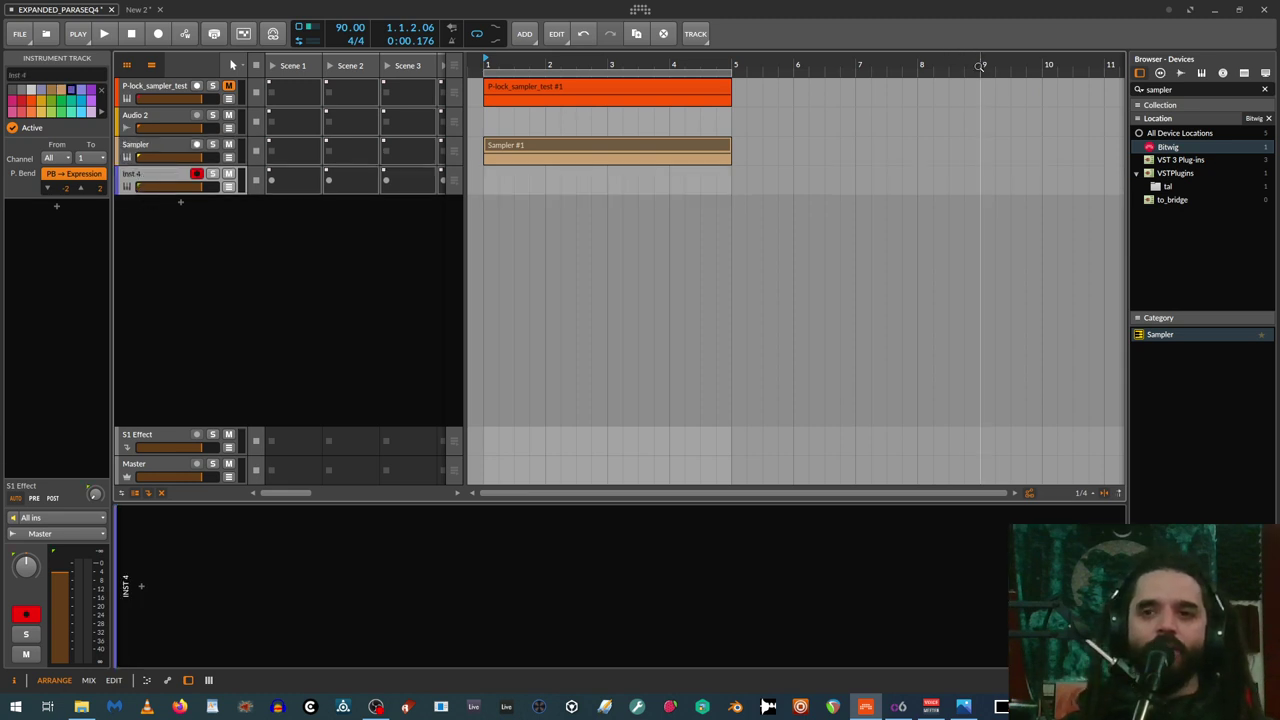
pyautogui.click(1200, 90)
pyautogui.write('grid')
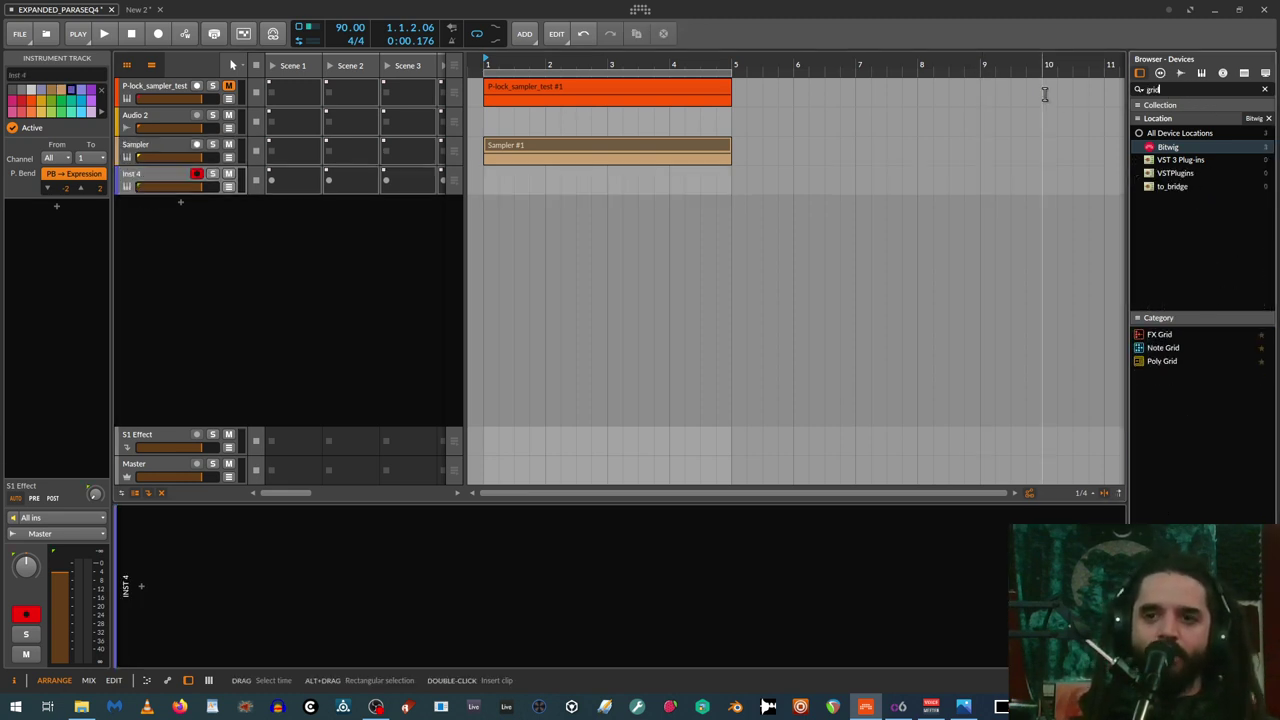
pyautogui.doubleClick(1155, 362)
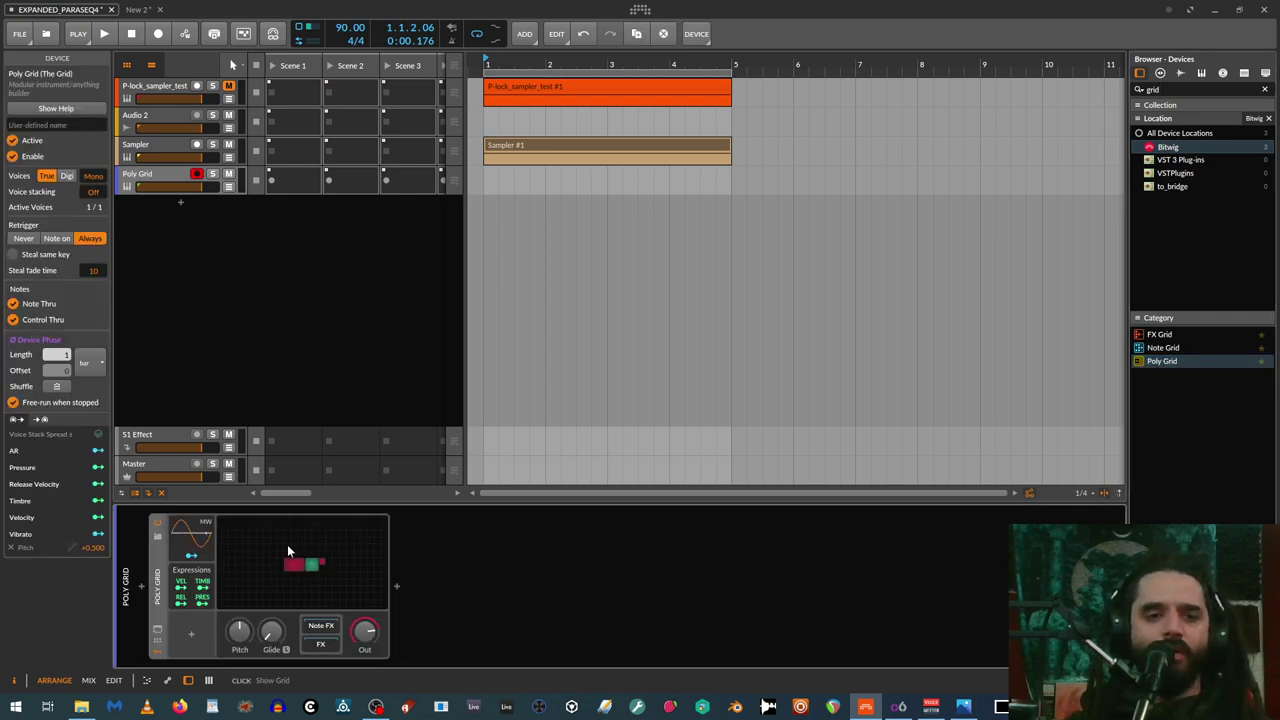
# Delete the Poly Grid's default Vibrato and Expressions modulators
pyautogui.click(192, 531)
pyautogui.press('Delete')
pyautogui.press('Delete')
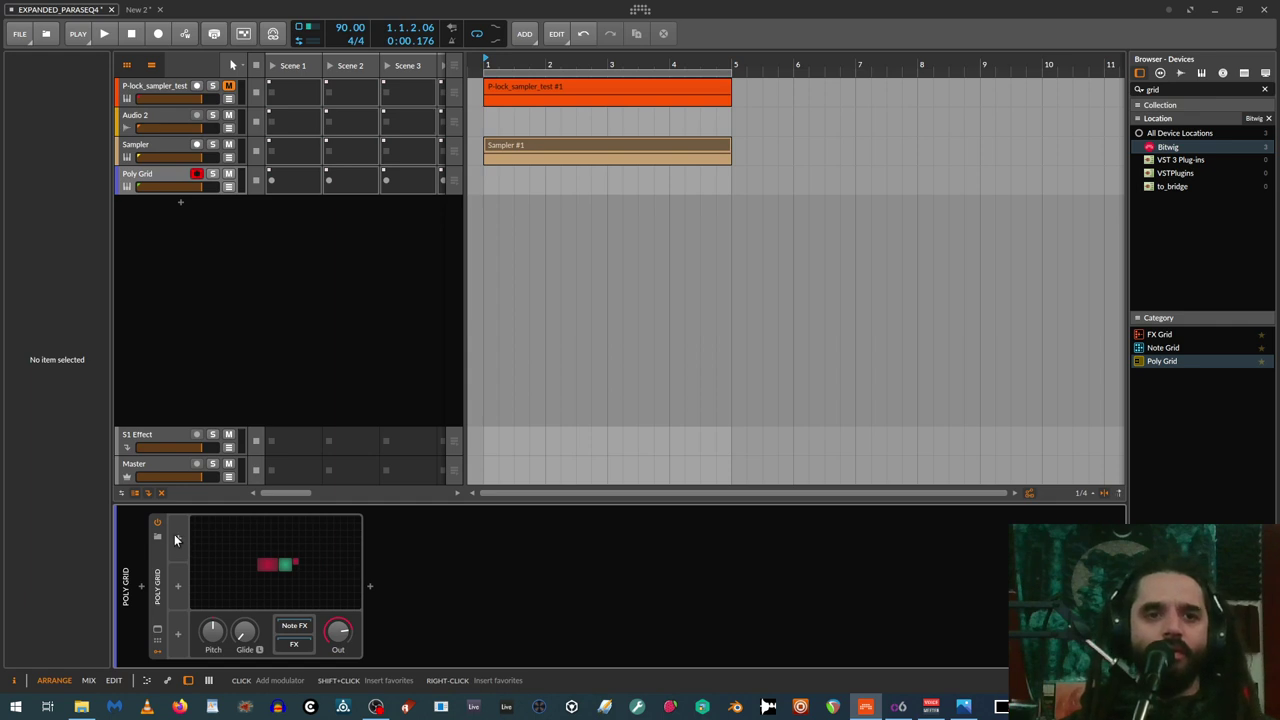
# Add a ParSeq-8 modulator to the Poly Grid and show its step details
pyautogui.click(177, 538)
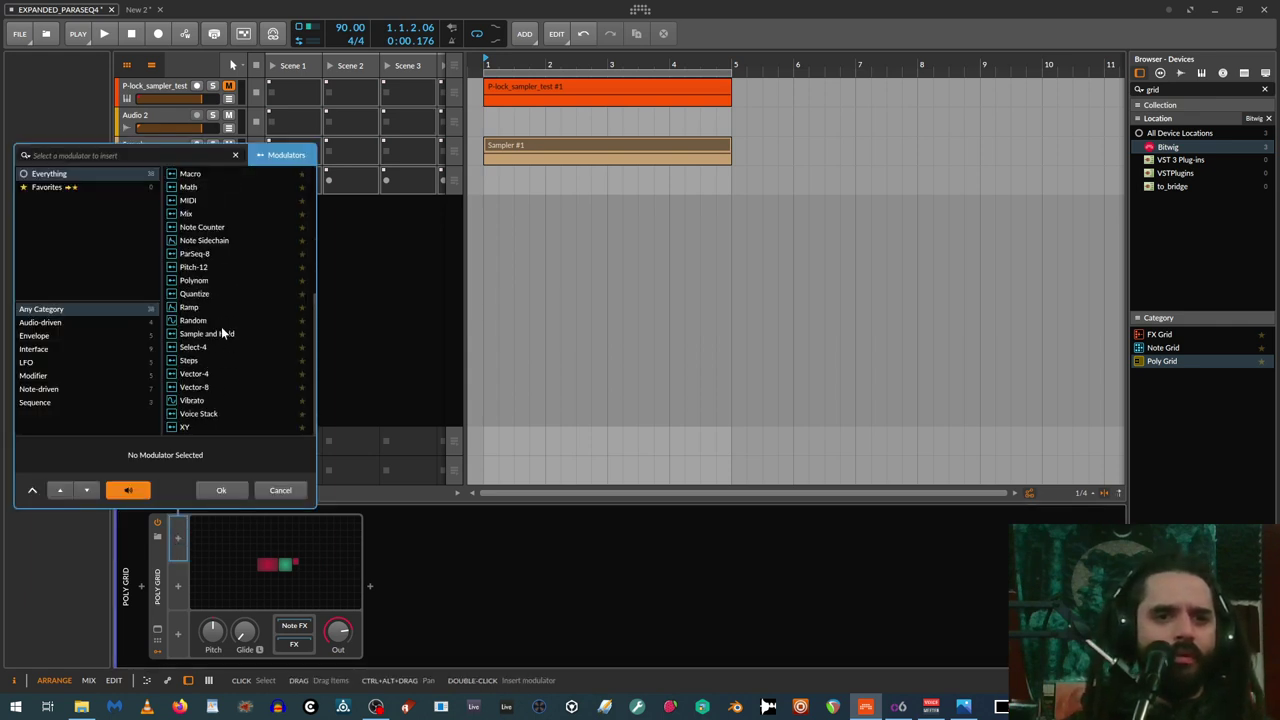
pyautogui.click(200, 254)
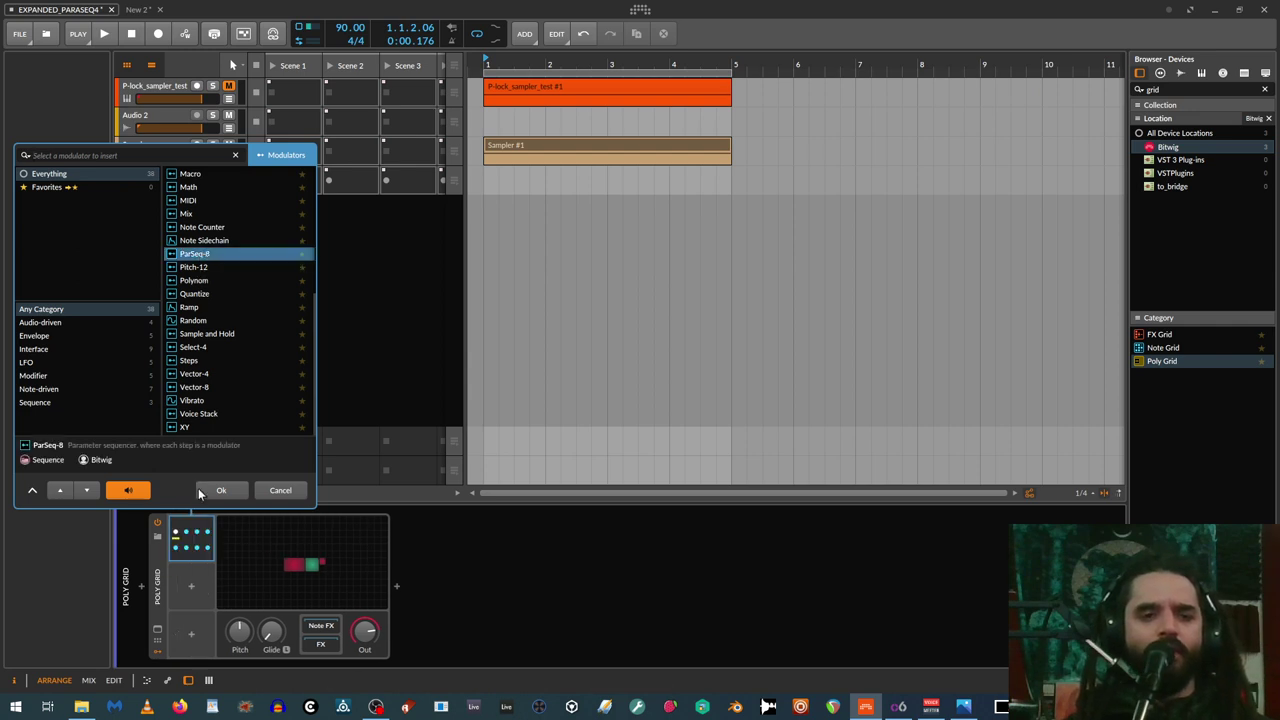
pyautogui.click(221, 490)
pyautogui.click(170, 535)
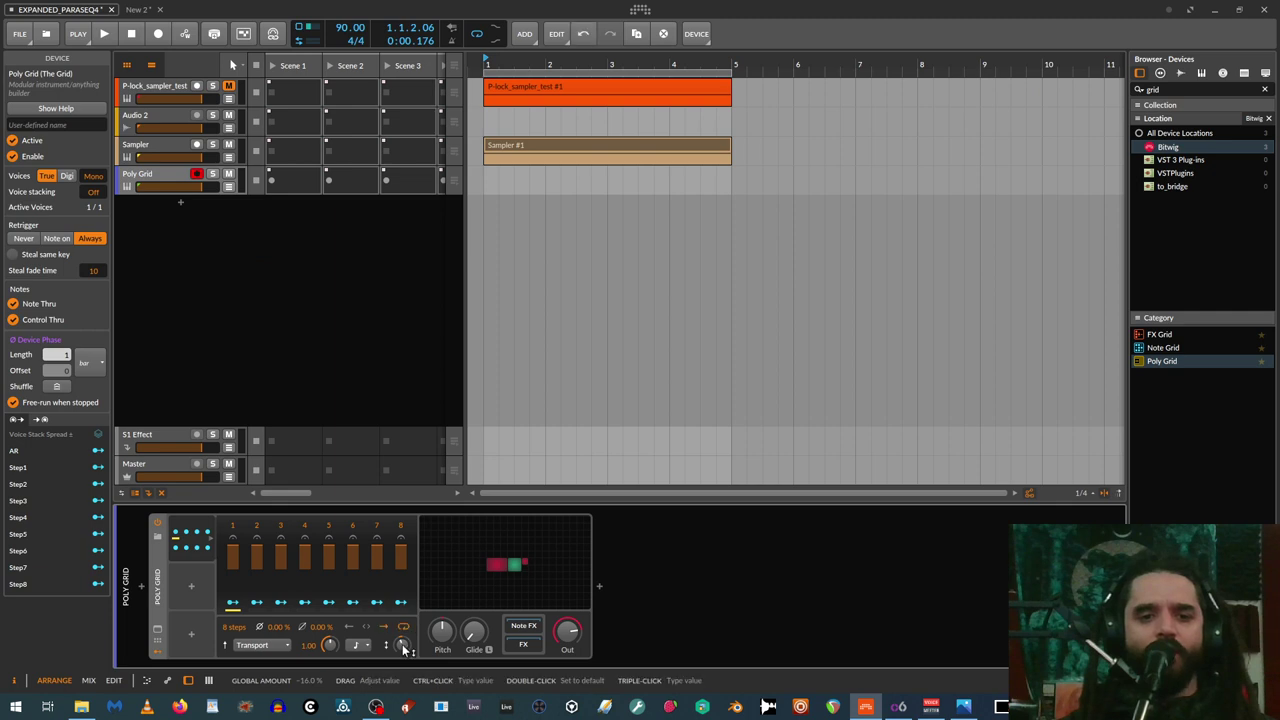
# Adjust the ParSeq-8's global amount and set its timebase to Hold (rate of zero)
pyautogui.moveTo(403, 646)
pyautogui.mouseDown()
pyautogui.moveTo(397, 620)
pyautogui.moveTo(403, 646)
pyautogui.mouseUp()
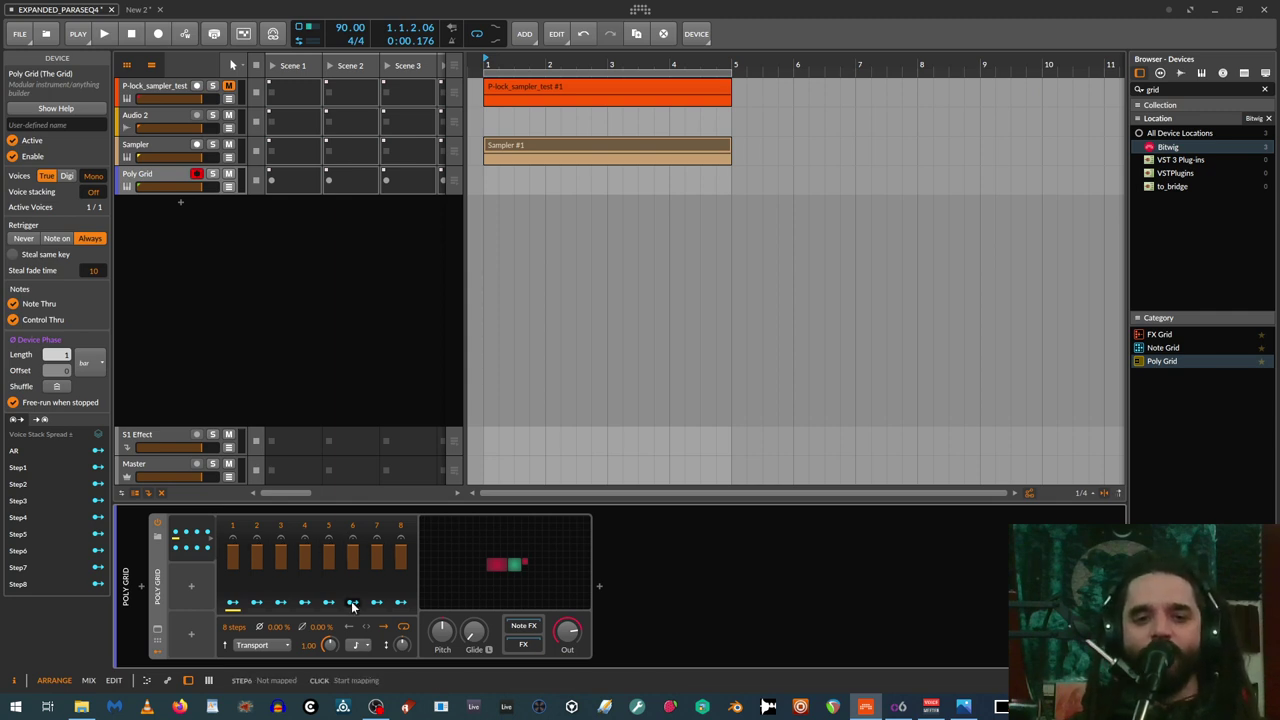
pyautogui.click(358, 645)
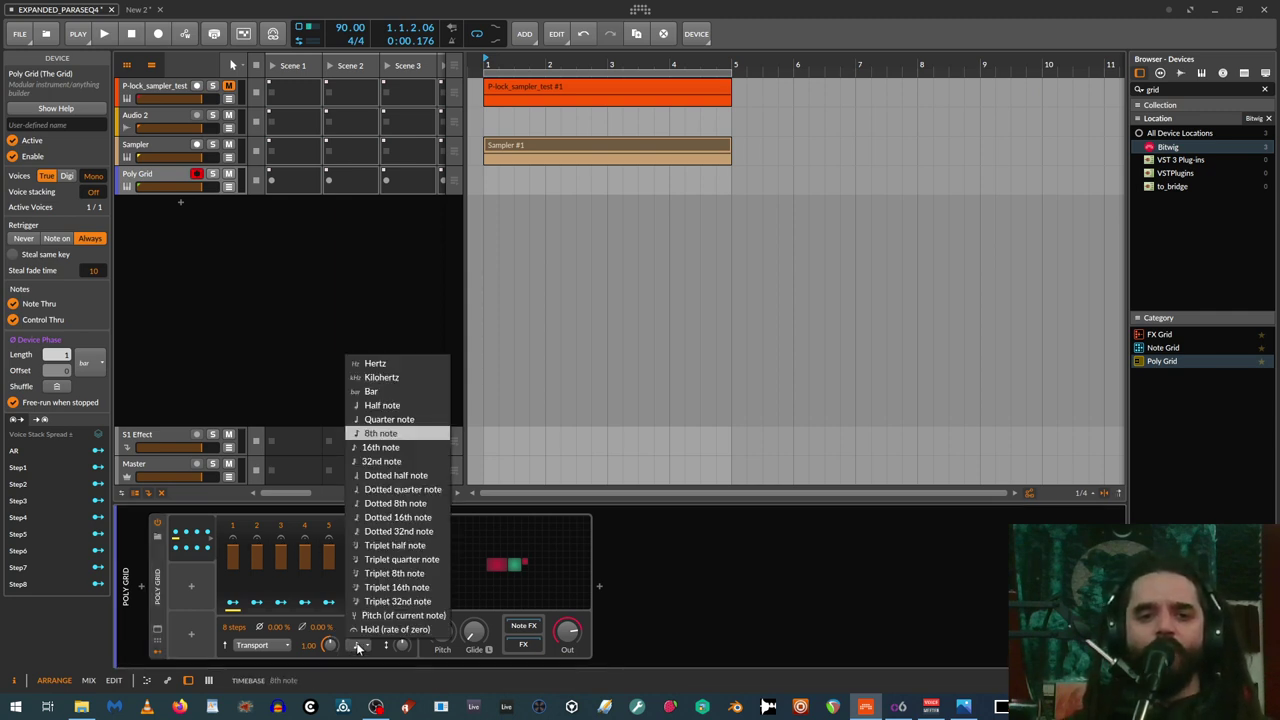
pyautogui.click(373, 628)
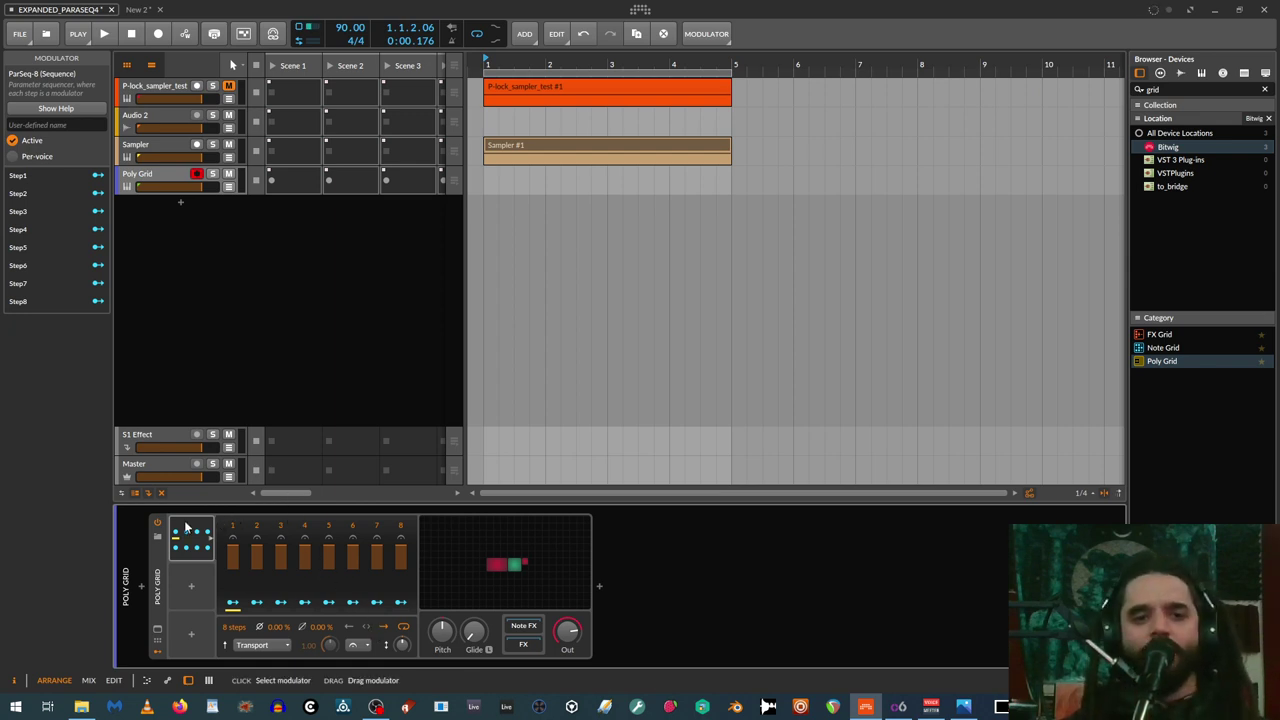
# Duplicate the held ParSeq-8 modulator into a two-by-two block of four modulators on the Poly Grid
pyautogui.moveTo(185, 524); pyautogui.dragTo(230, 529)
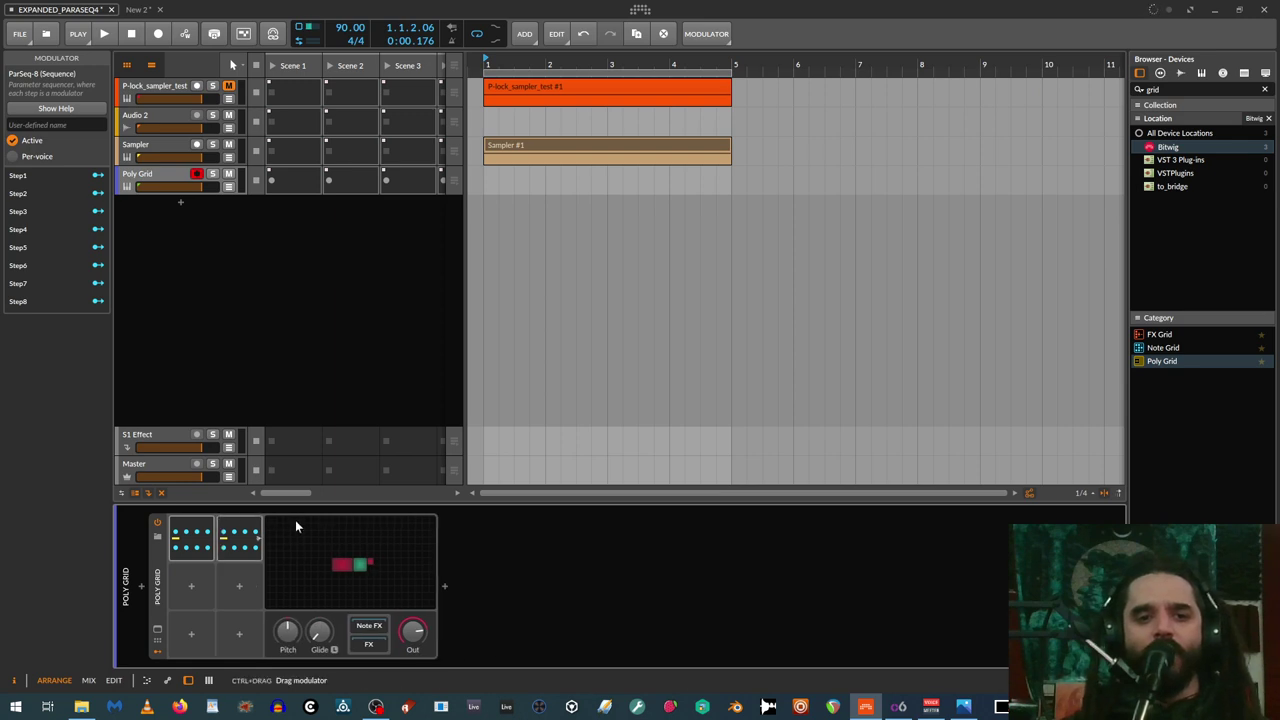
pyautogui.keyDown('ctrl'); pyautogui.click(231, 527); pyautogui.keyUp('ctrl')
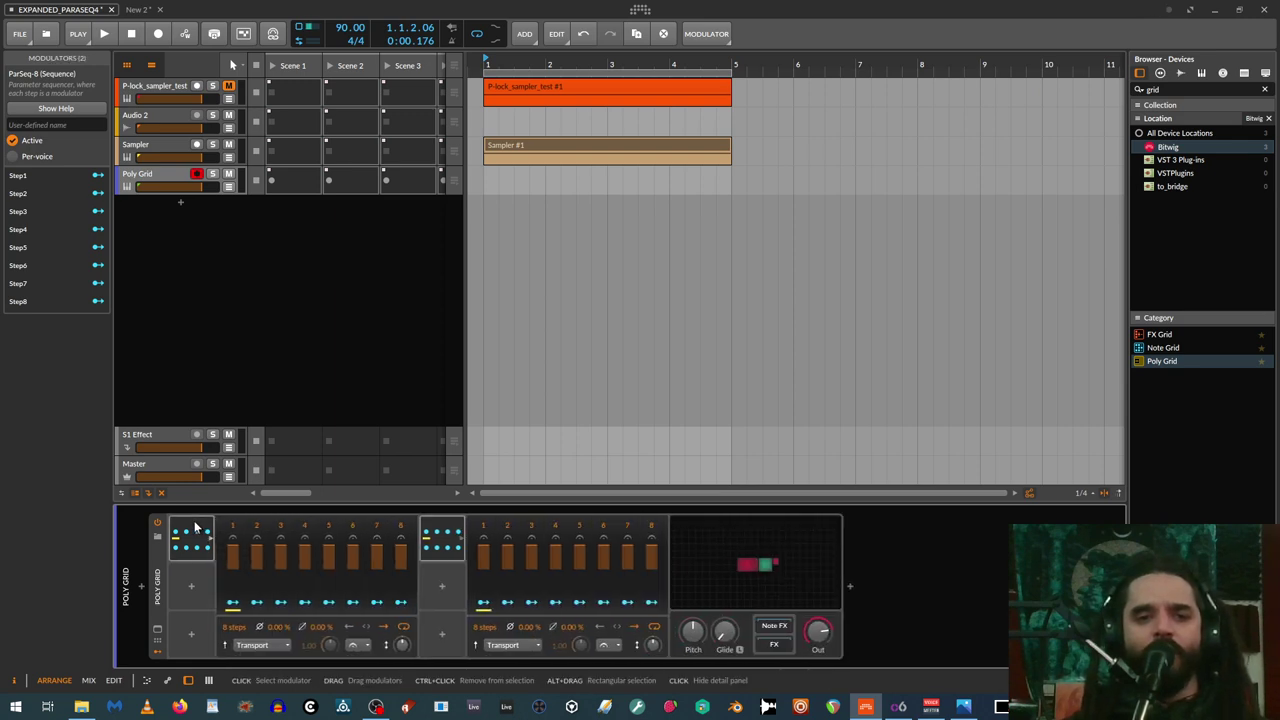
pyautogui.click(194, 520)
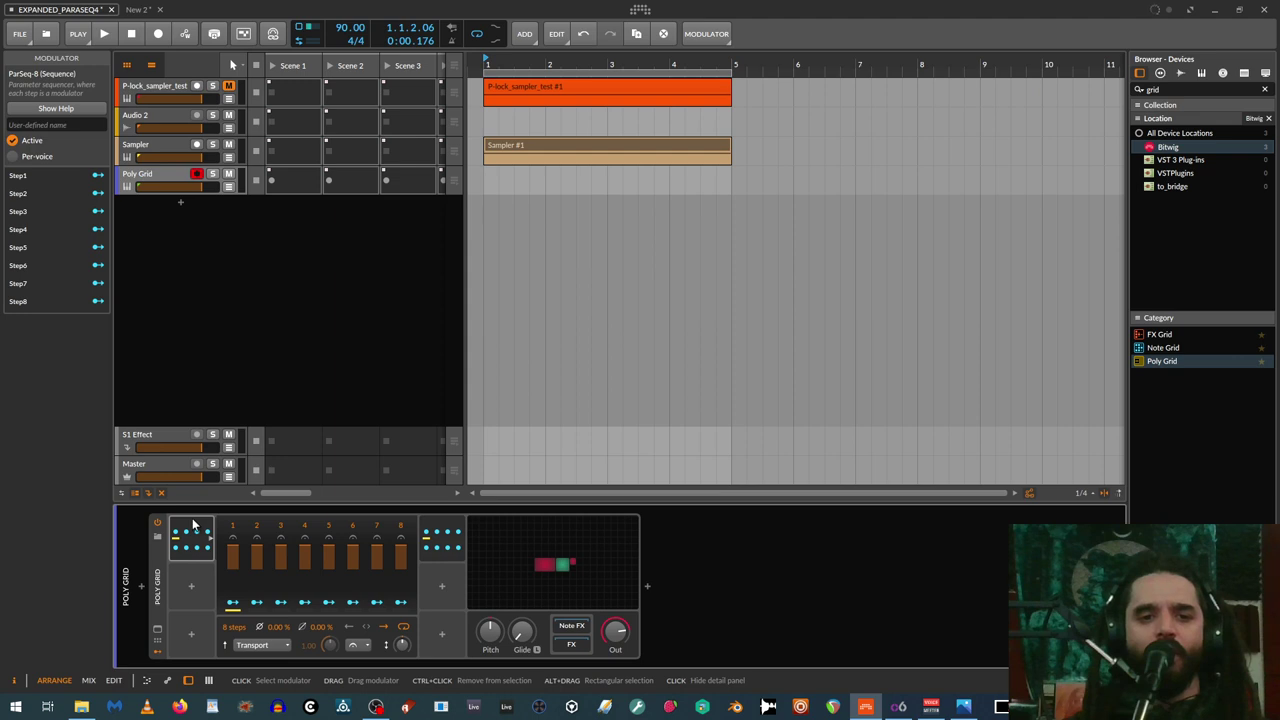
pyautogui.keyDown('ctrl'); pyautogui.moveTo(192, 518); pyautogui.dragTo(194, 586); pyautogui.keyUp('ctrl')
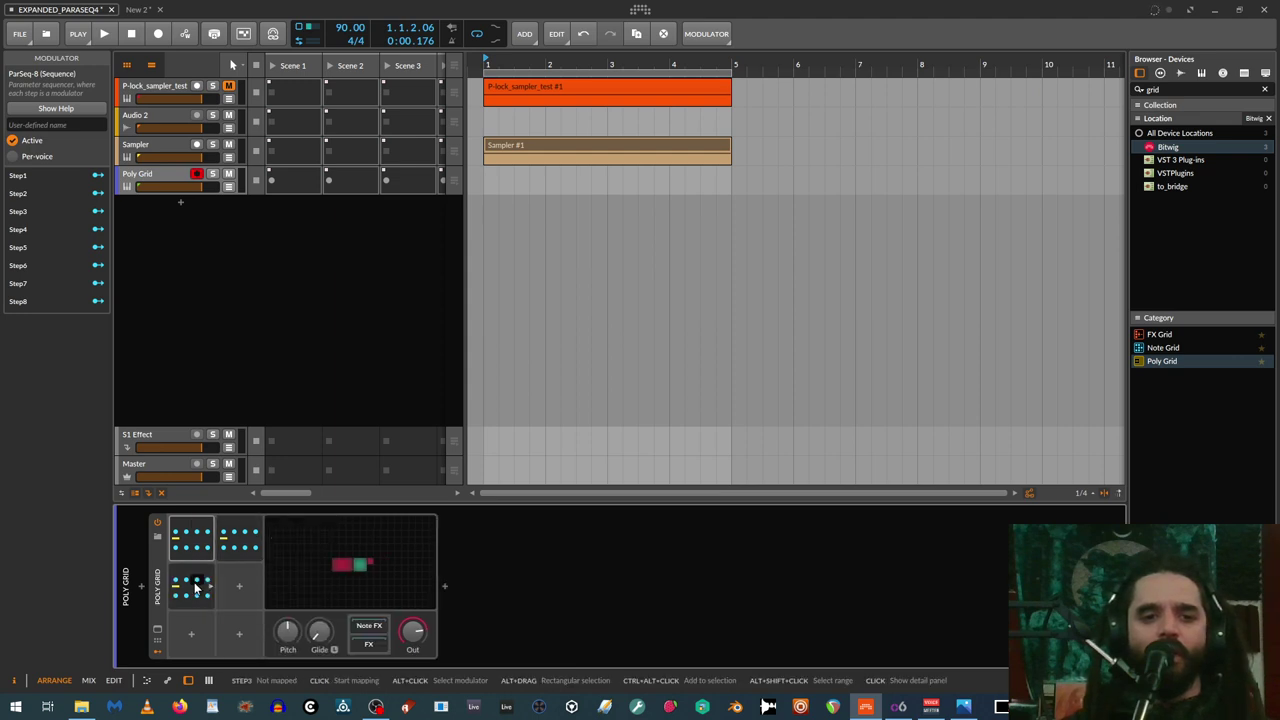
pyautogui.keyDown('ctrl'); pyautogui.moveTo(191, 526); pyautogui.dragTo(240, 582); pyautogui.keyUp('ctrl')
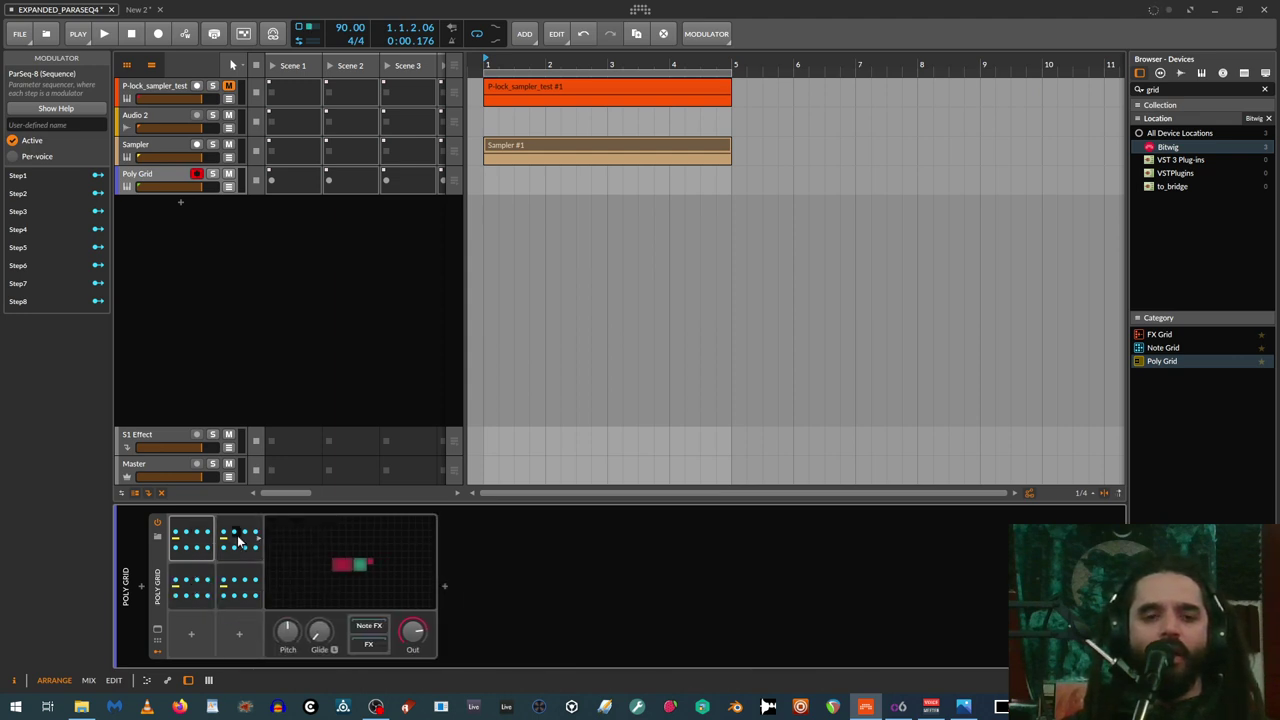
# Copy the vertical pair of ParSeq-8 modulators twice to build two rows of four modulators
pyautogui.click(247, 530)
pyautogui.keyDown('ctrl'); pyautogui.click(243, 575); pyautogui.keyUp('ctrl')
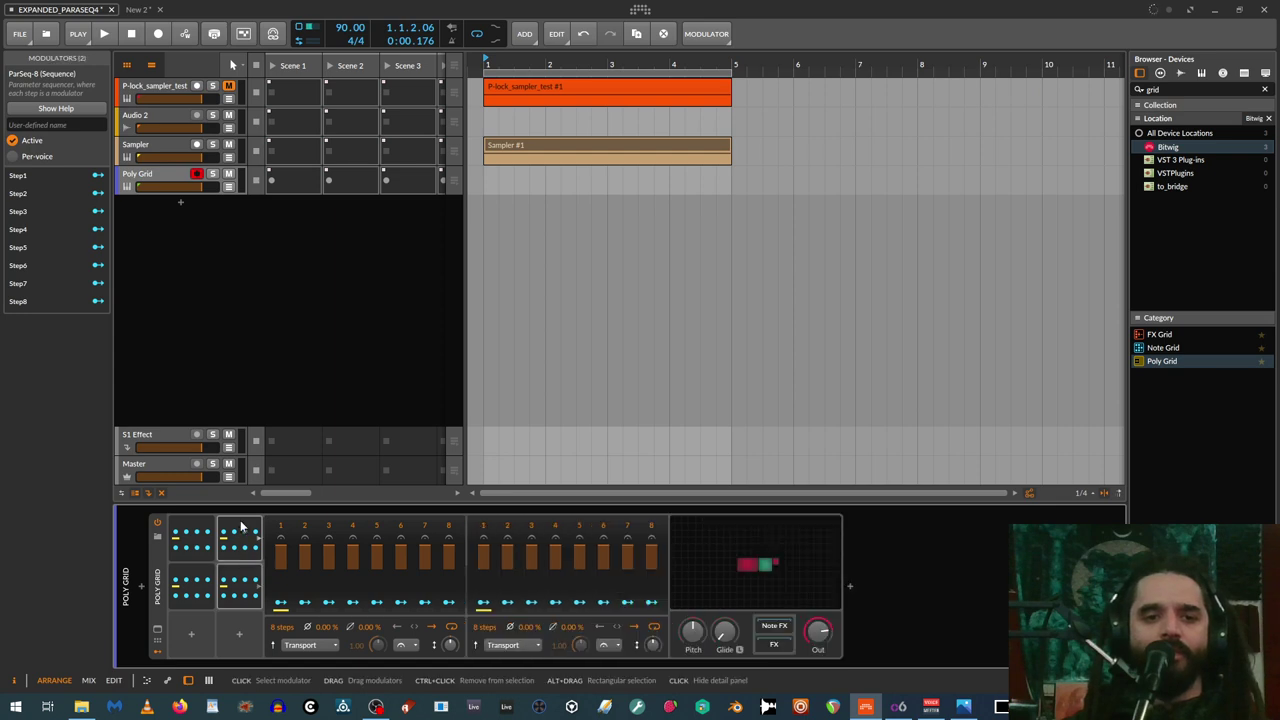
pyautogui.keyDown('ctrl'); pyautogui.moveTo(241, 521); pyautogui.dragTo(275, 530); pyautogui.keyUp('ctrl')
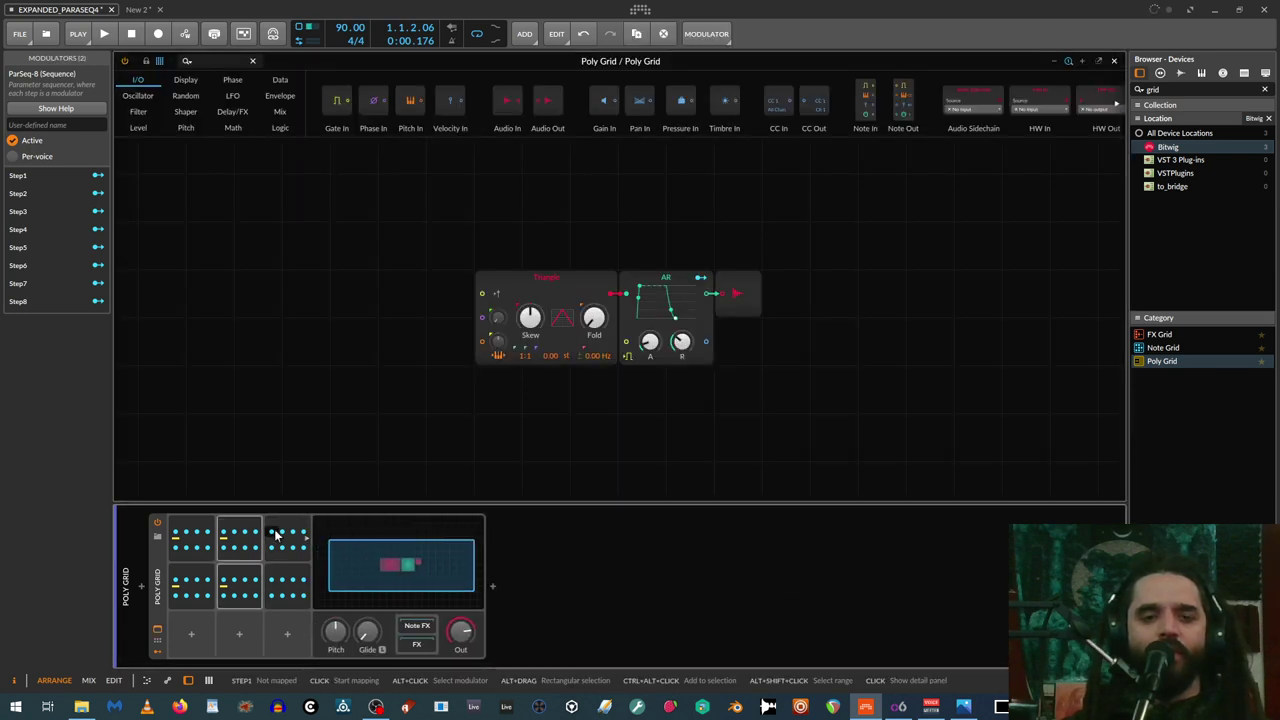
pyautogui.click(283, 535)
pyautogui.keyDown('ctrl'); pyautogui.click(284, 582); pyautogui.keyUp('ctrl')
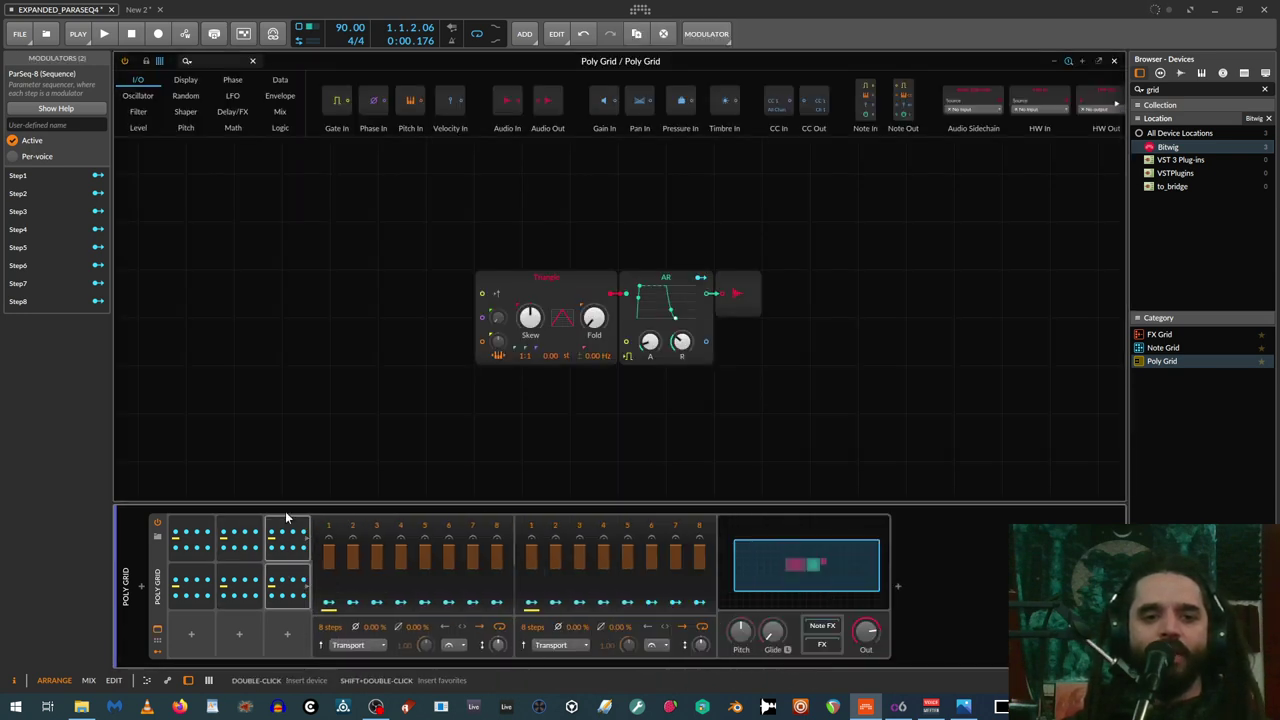
pyautogui.keyDown('ctrl'); pyautogui.moveTo(288, 525); pyautogui.dragTo(331, 528); pyautogui.keyUp('ctrl')
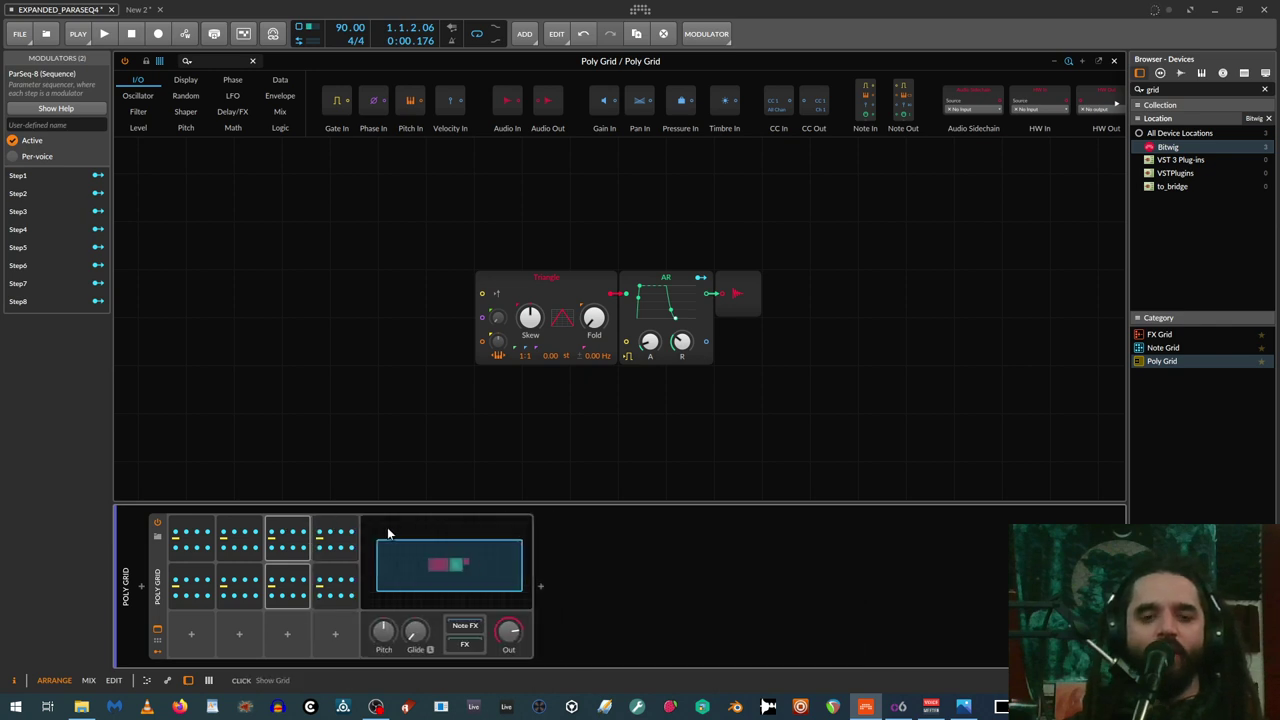
# Delete the default Triangle, AR and audio output modules from the Poly Grid patch
pyautogui.moveTo(470, 250); pyautogui.dragTo(790, 390)
pyautogui.press('Delete')
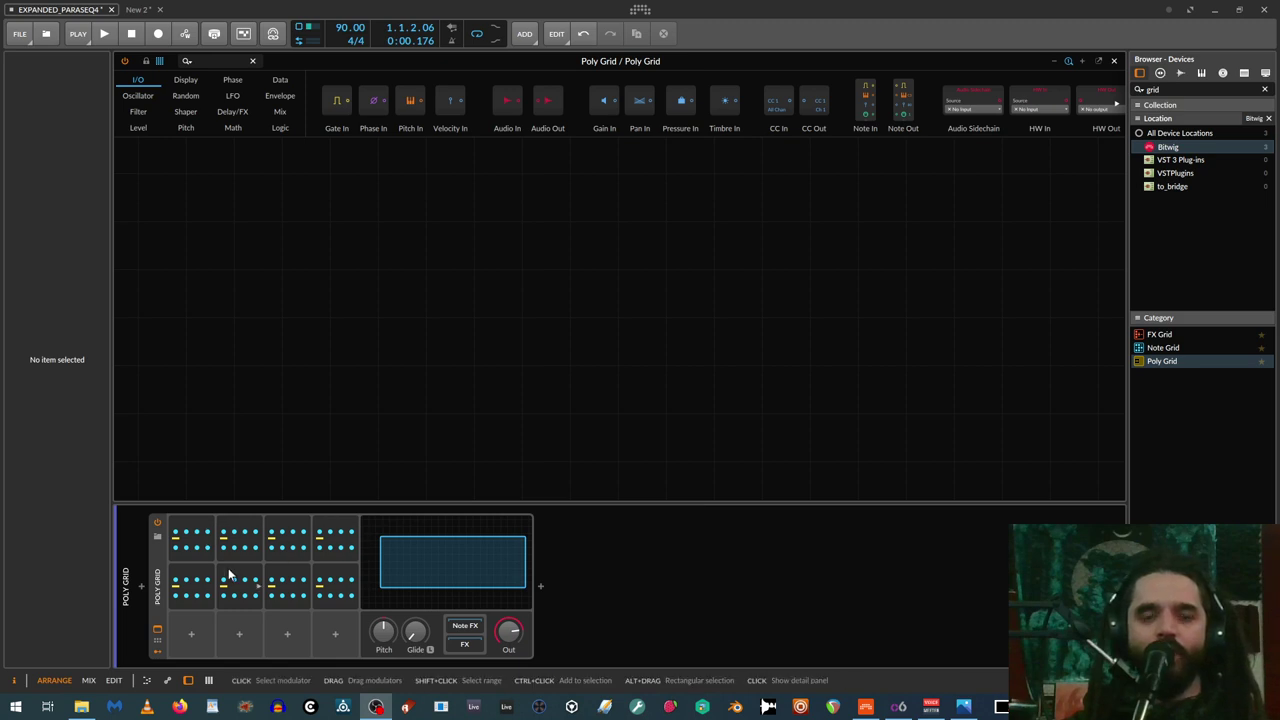
pyautogui.rightClick(328, 191)
pyautogui.click(172, 143)
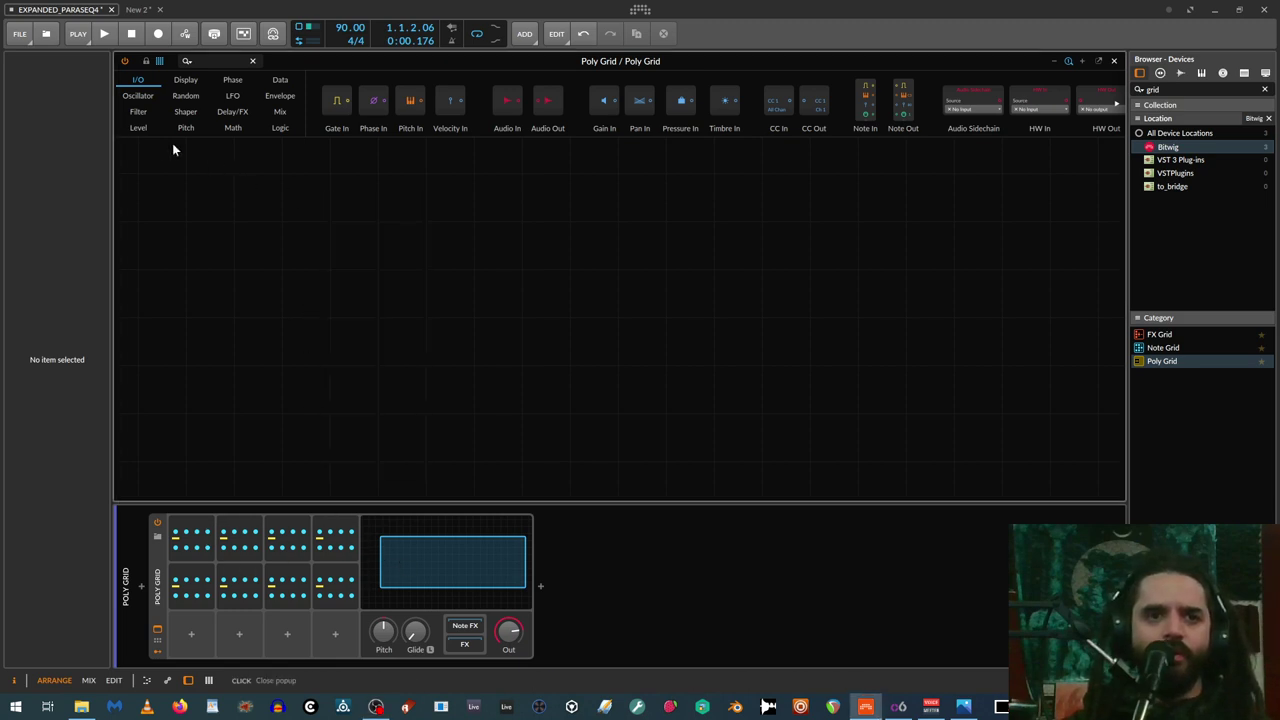
# Add a Value module to the patch and place a Multiply module diagonally below it
pyautogui.click(138, 128)
pyautogui.moveTo(372, 102); pyautogui.dragTo(413, 243)
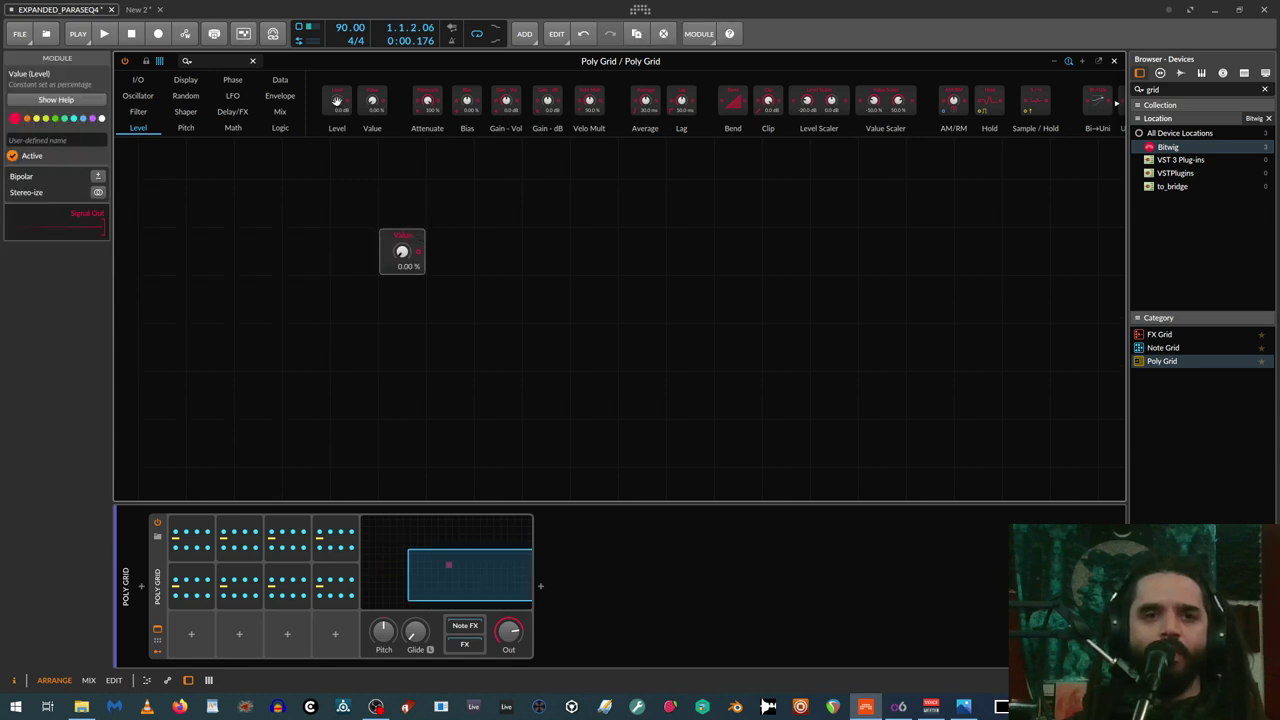
pyautogui.click(233, 127)
pyautogui.moveTo(467, 107); pyautogui.dragTo(510, 300)
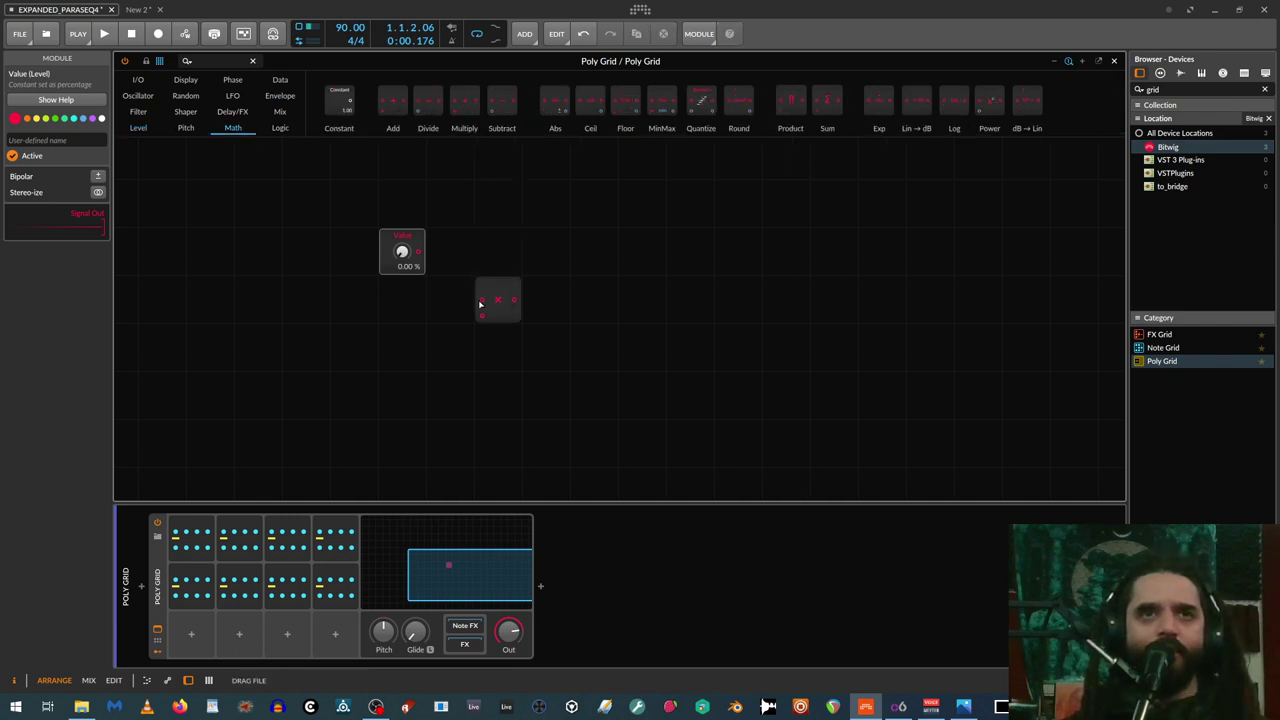
pyautogui.moveTo(474, 305); pyautogui.dragTo(470, 303)
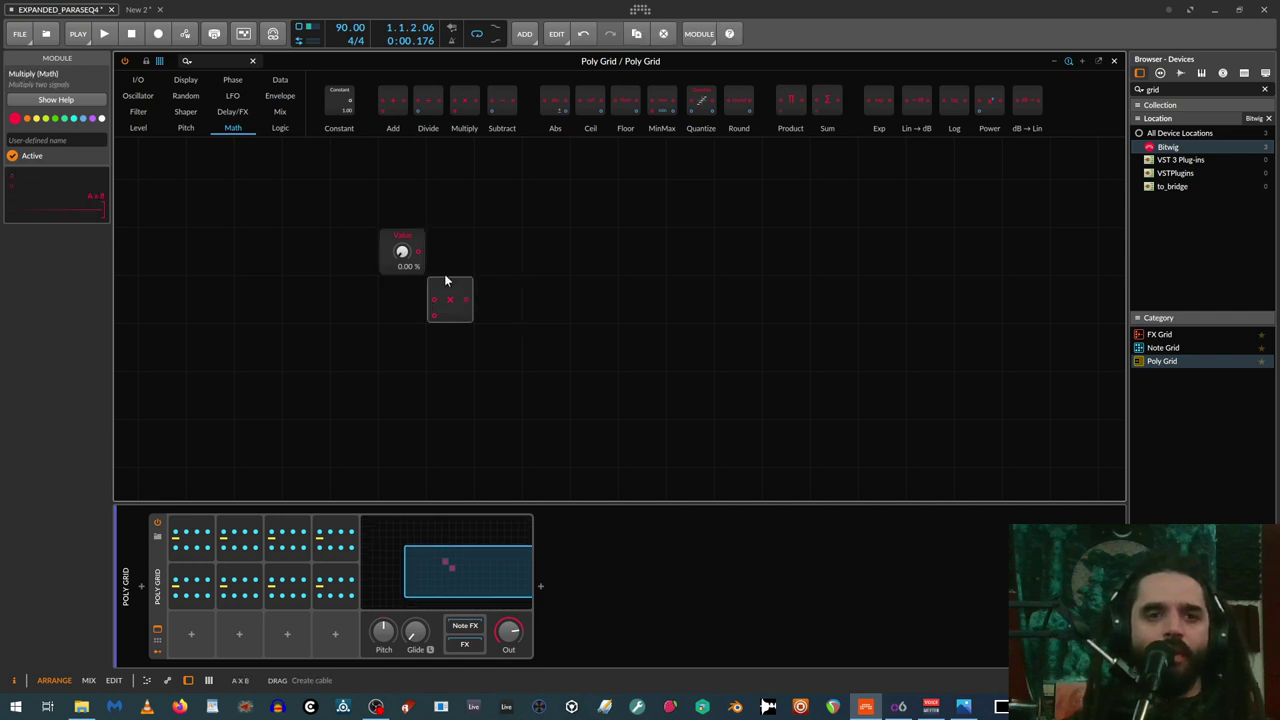
# Add a Constant module of 8.00 and a Merge module with four in ports and Nearest interpolation
pyautogui.moveTo(345, 104); pyautogui.dragTo(318, 306)
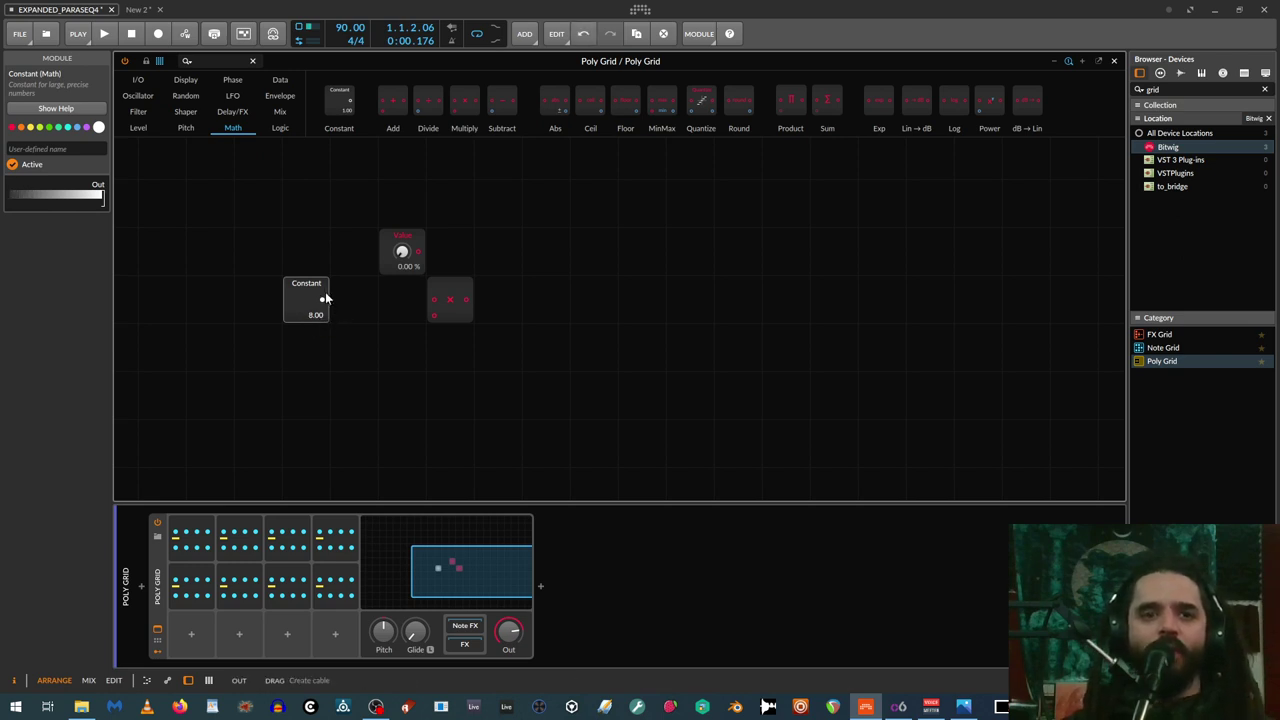
pyautogui.click(280, 111)
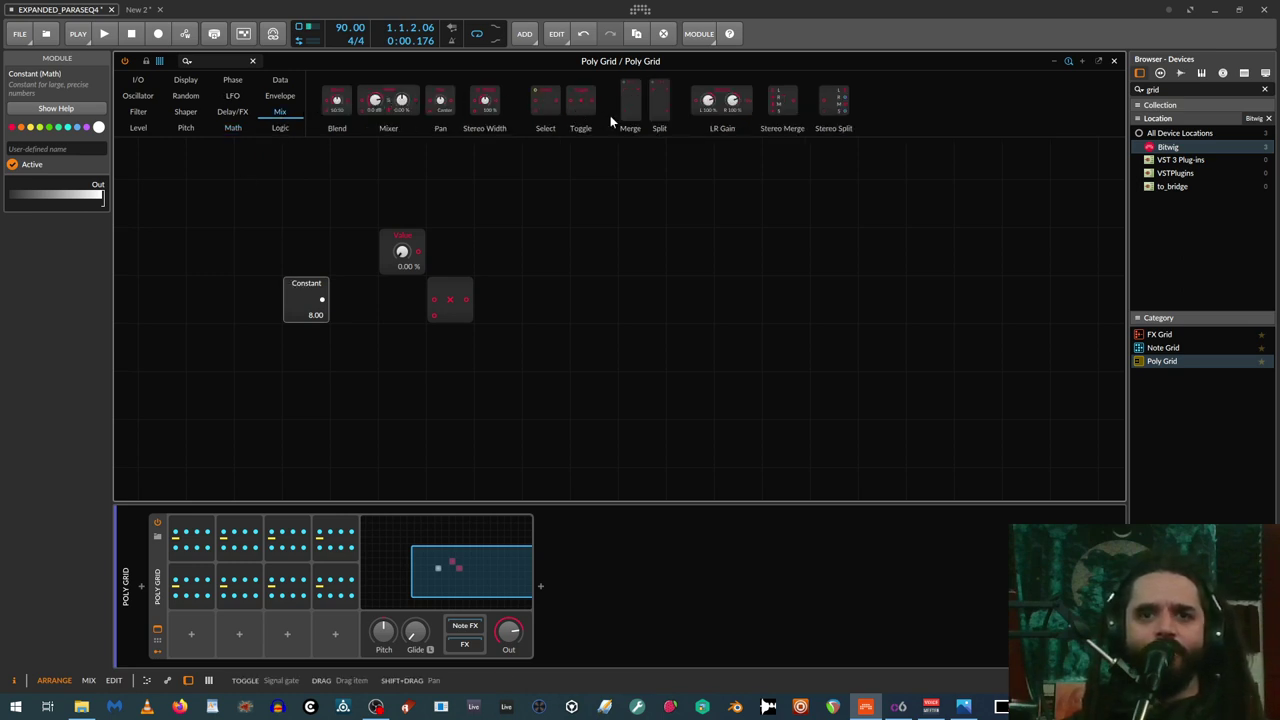
pyautogui.moveTo(625, 118); pyautogui.dragTo(351, 295)
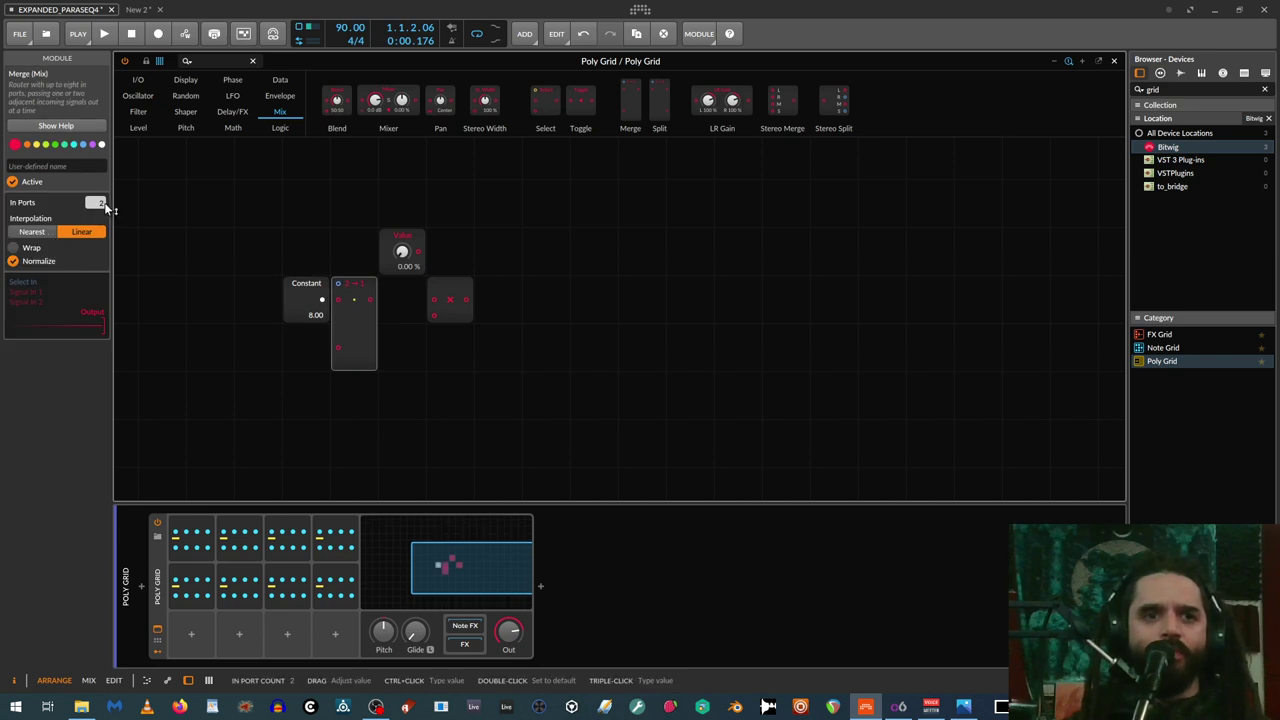
pyautogui.scroll(2, 104, 204)
pyautogui.click(31, 231)
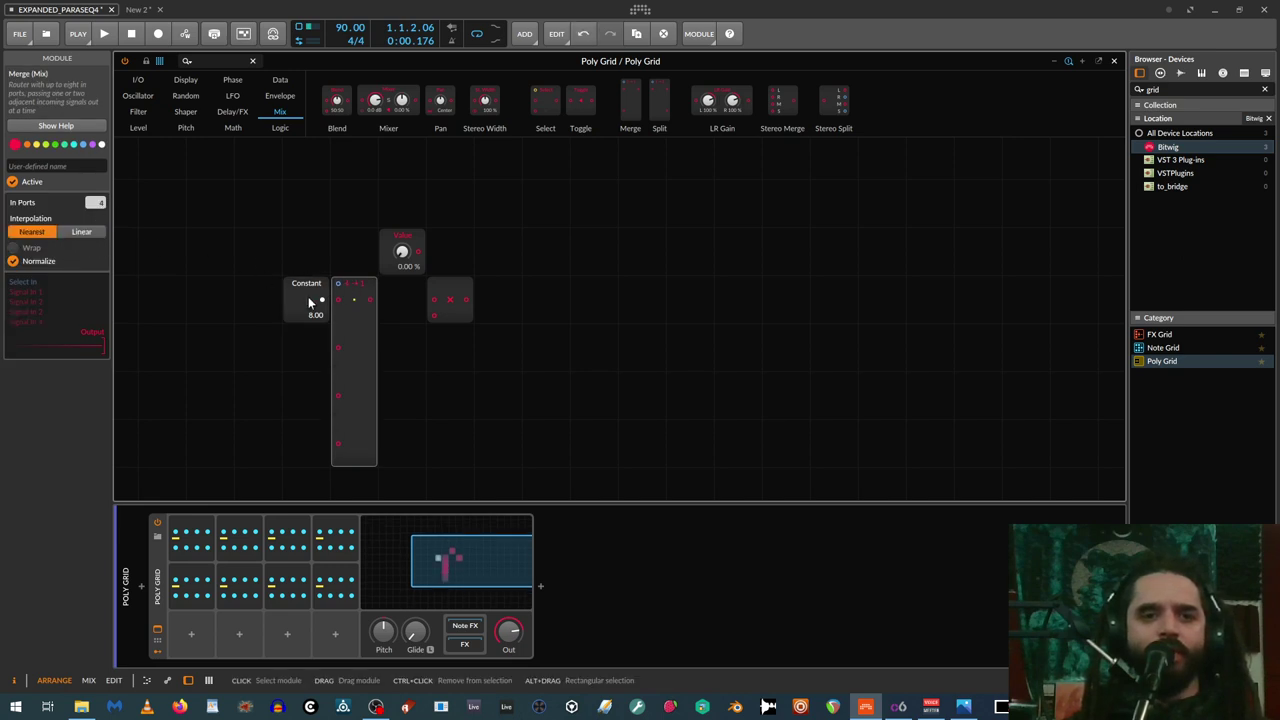
# Stack four Constants valued 1.00, 2.00, 4.00 and 8.00 beside the Merge, each wired to its own input
pyautogui.moveTo(310, 300); pyautogui.dragTo(305, 427)
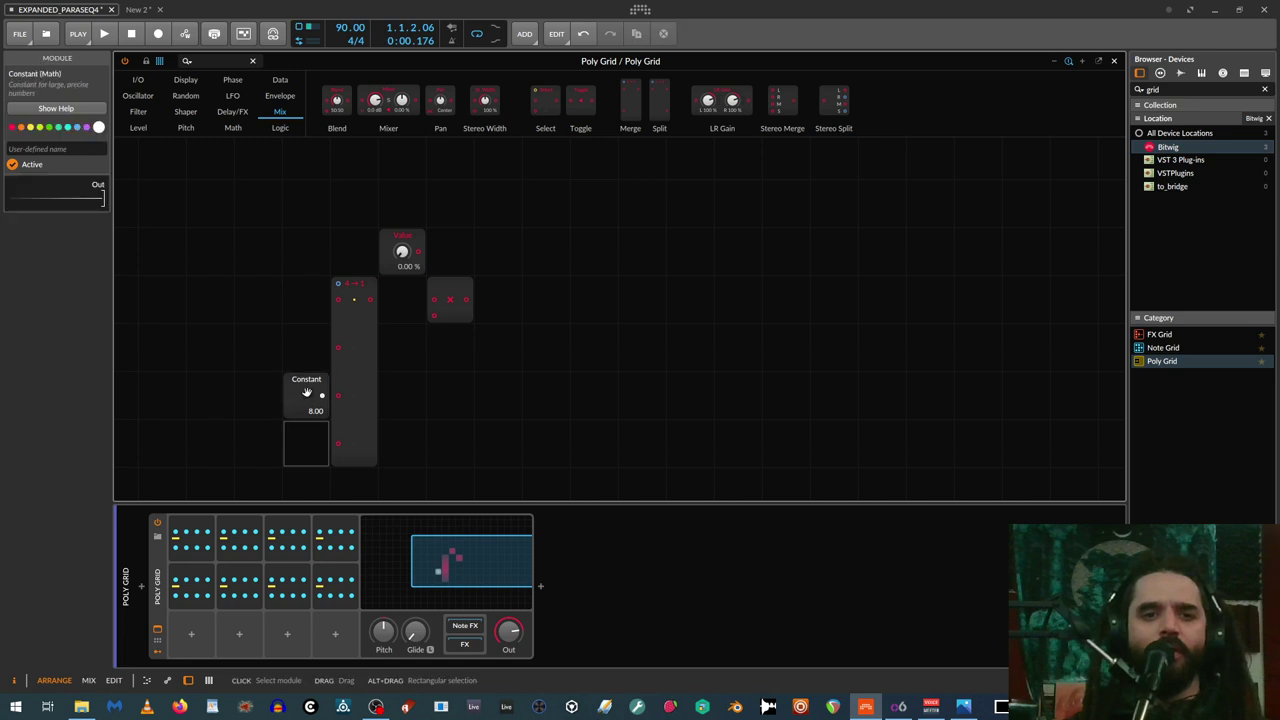
pyautogui.moveTo(306, 382); pyautogui.dragTo(336, 445)
pyautogui.keyDown('ctrl'); pyautogui.moveTo(296, 436); pyautogui.dragTo(337, 299); pyautogui.keyUp('ctrl')
pyautogui.hotkey('ctrl', 'd')
pyautogui.hotkey('ctrl', 'd')
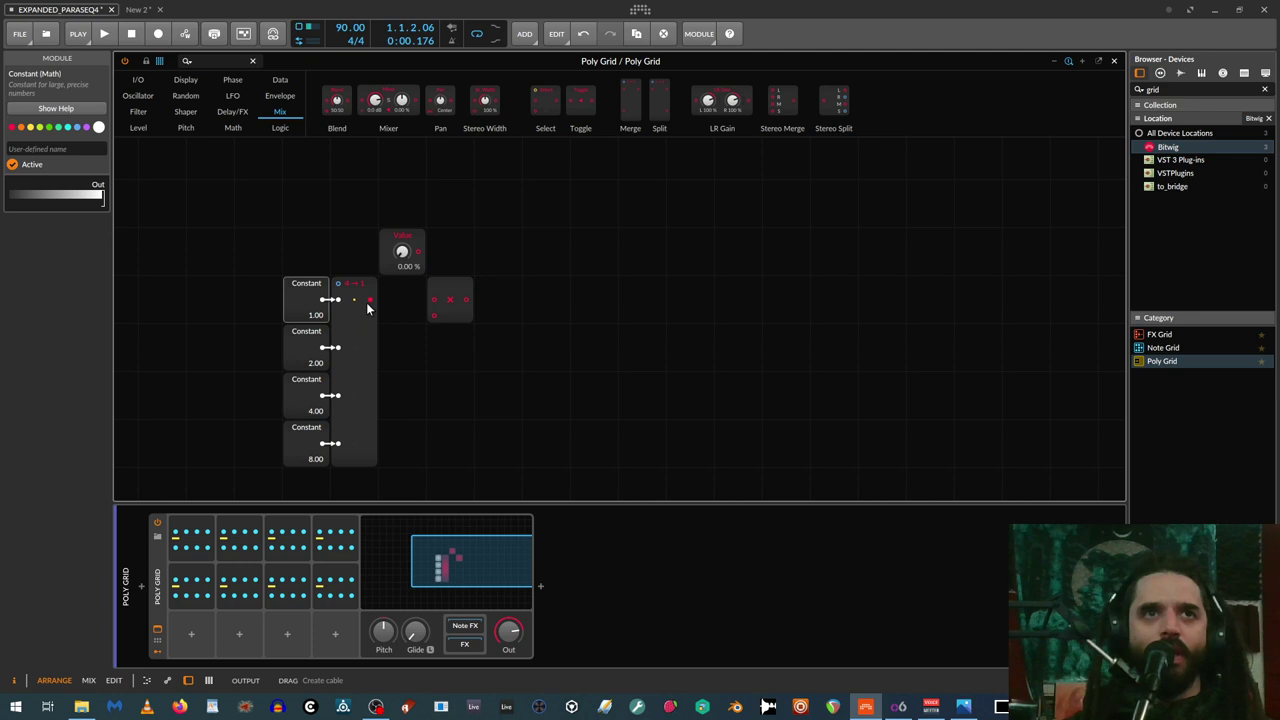
# Wire the Value and the Merge output into Multiply, and move the Merge with its Constants one row lower
pyautogui.moveTo(369, 301)
pyautogui.mouseDown()
pyautogui.moveTo(383, 320)
pyautogui.moveTo(432, 321)
pyautogui.moveTo(478, 255)
pyautogui.moveTo(524, 255)
pyautogui.mouseUp()
pyautogui.moveTo(409, 250); pyautogui.dragTo(449, 252)
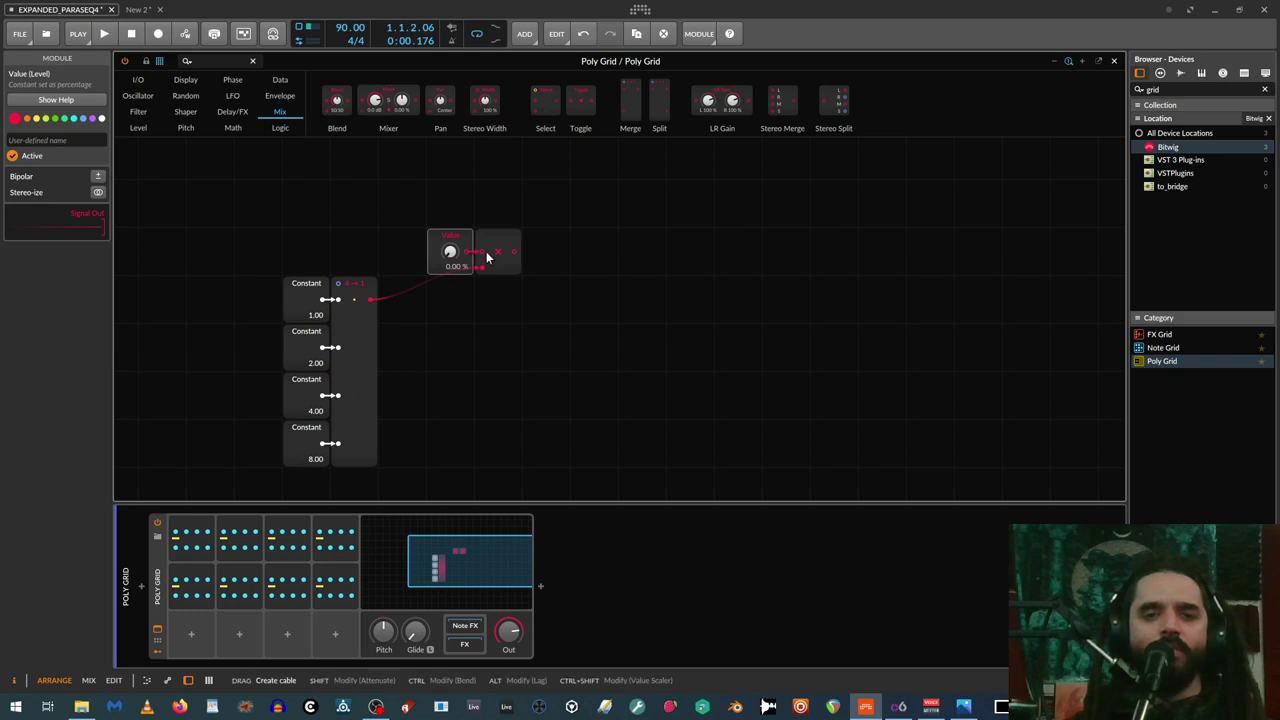
pyautogui.moveTo(254, 263); pyautogui.dragTo(378, 463)
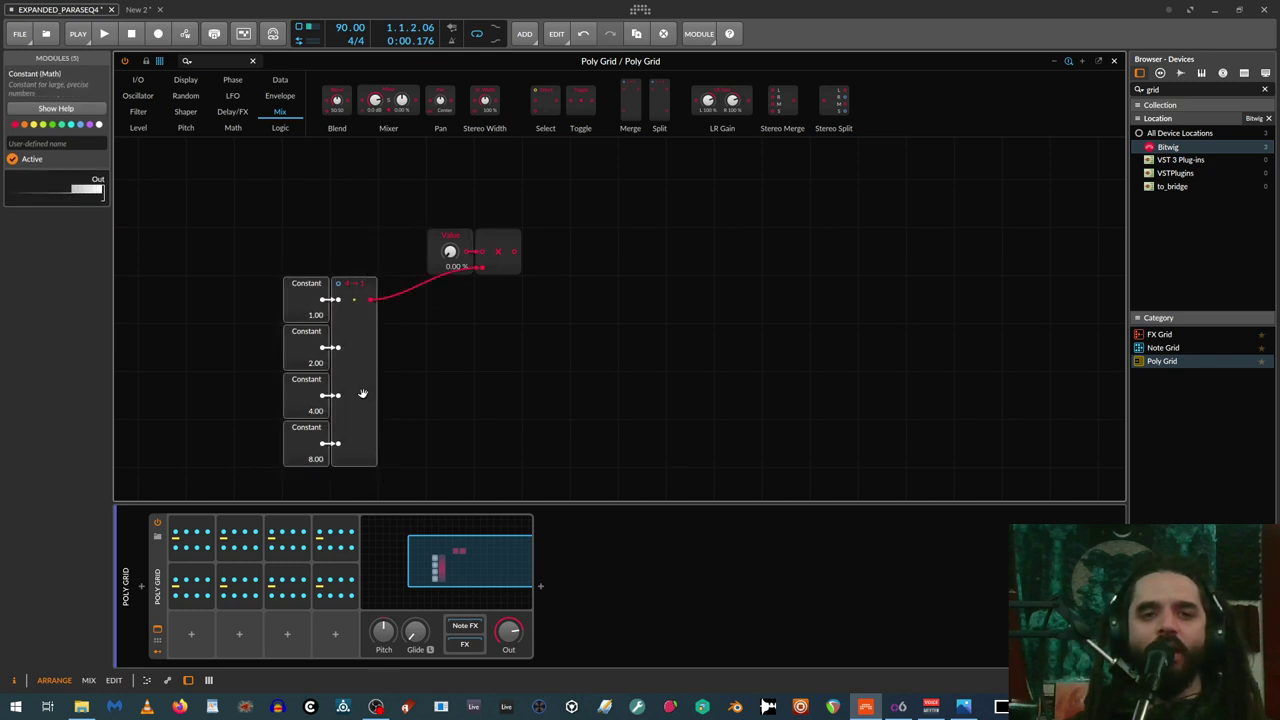
pyautogui.moveTo(361, 394); pyautogui.dragTo(352, 464)
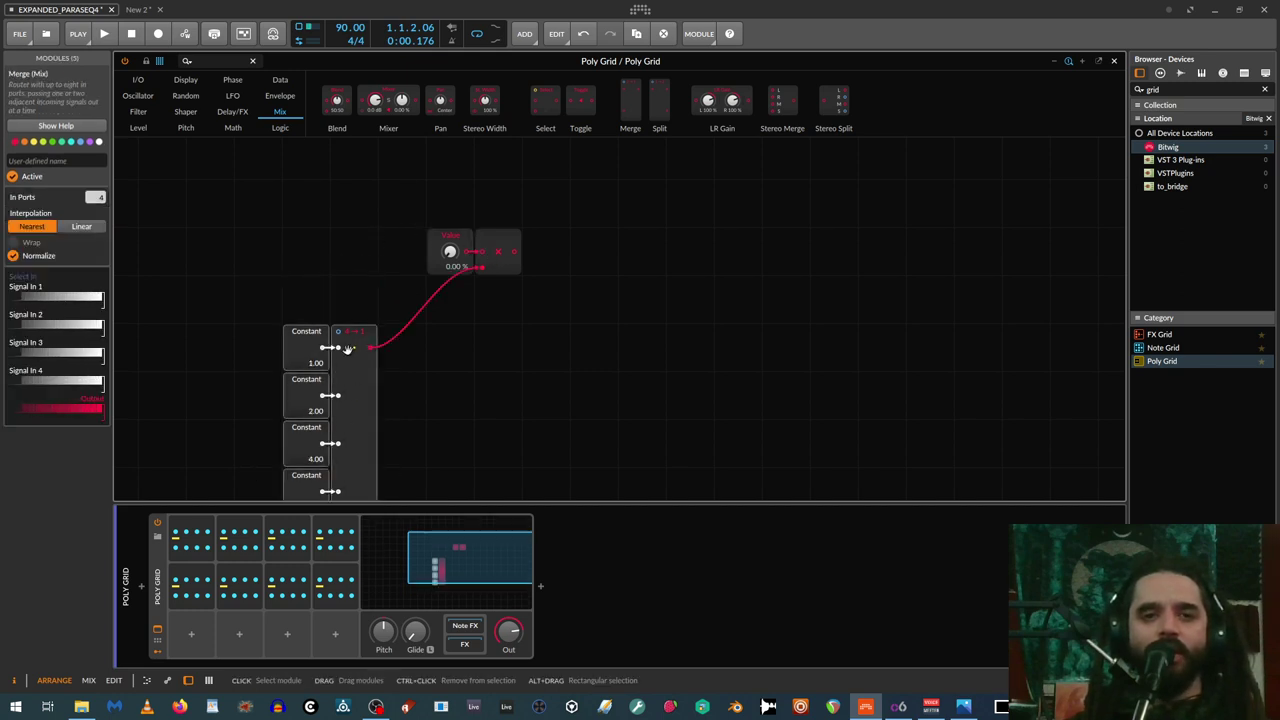
pyautogui.scroll(-1, 342, 315)
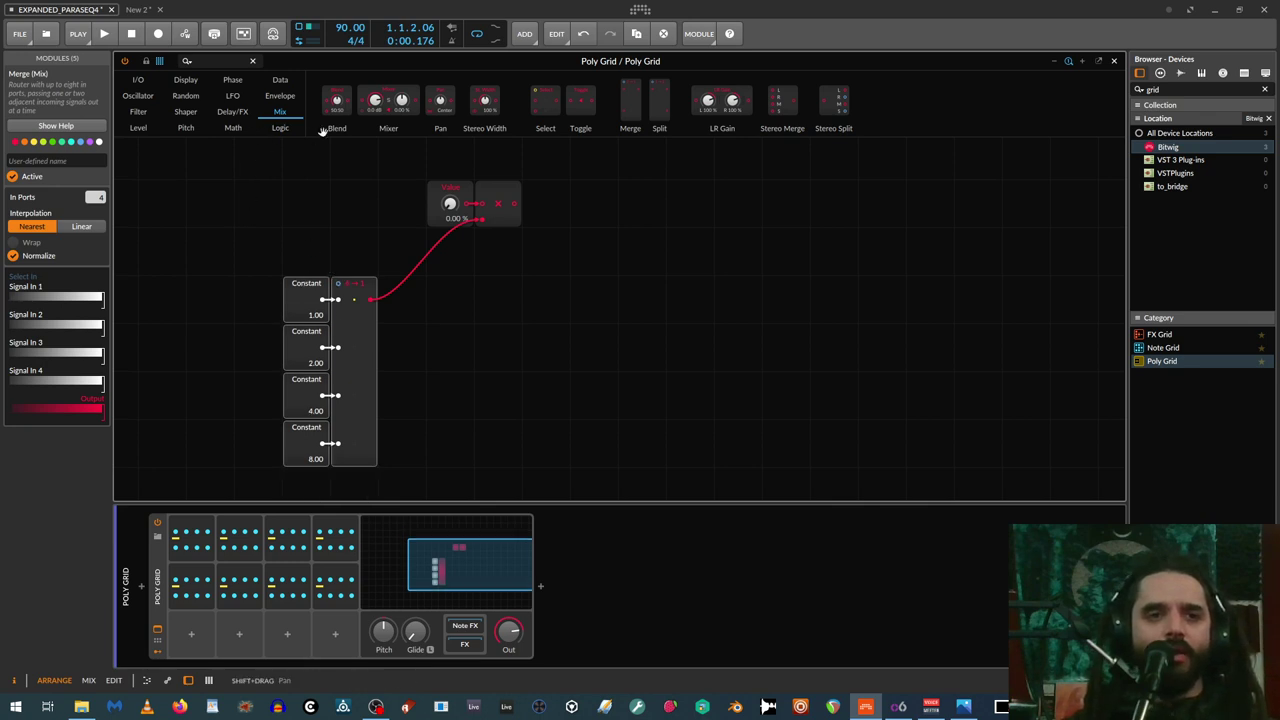
# Copy the Value module above the stack of Constants and name the copy "length"
pyautogui.moveTo(451, 193); pyautogui.dragTo(304, 192)
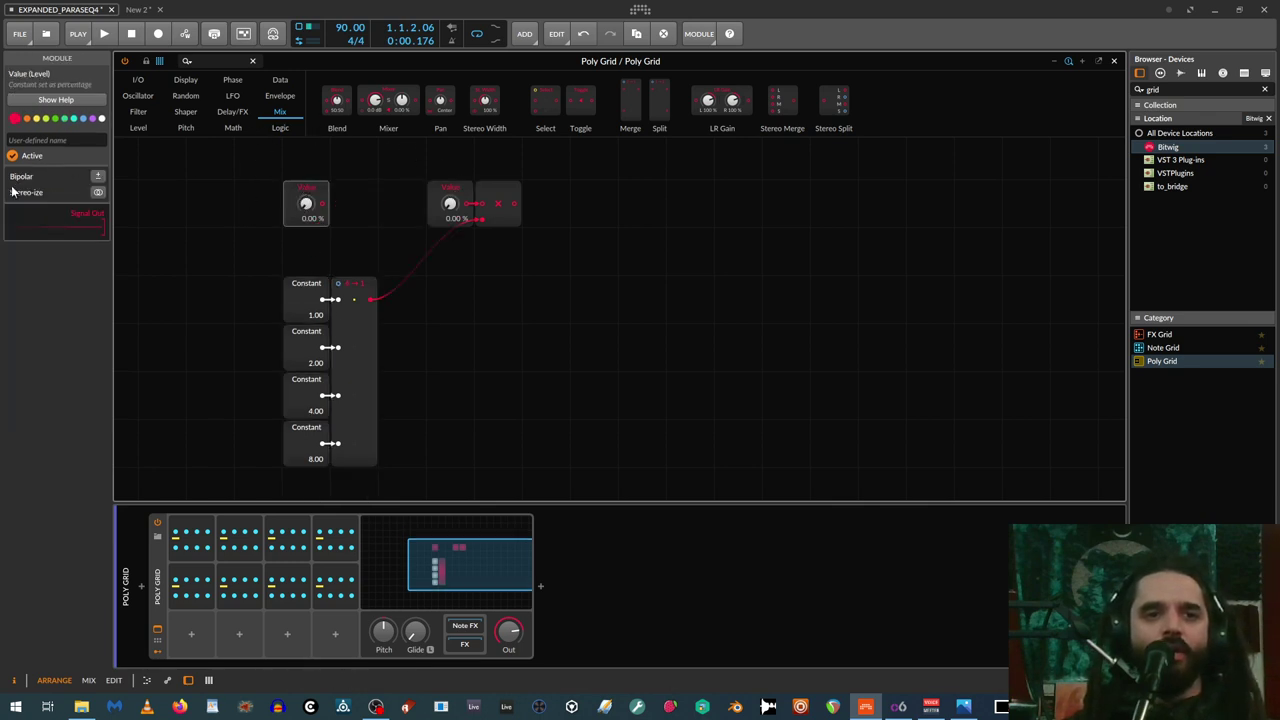
pyautogui.click(38, 139)
pyautogui.write('length')
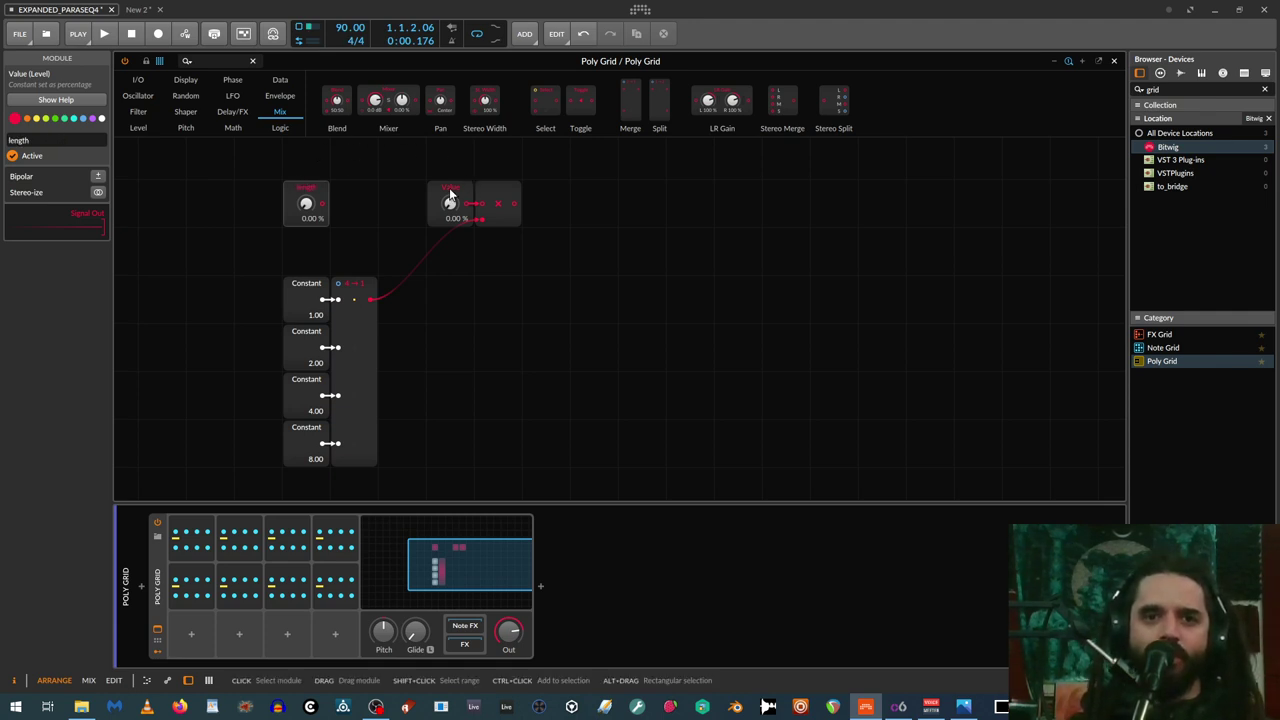
# Name the Value module feeding Multiply "motion" and wire the length module into the Merge's select input
pyautogui.click(448, 190)
pyautogui.click(61, 141)
pyautogui.write('motion')
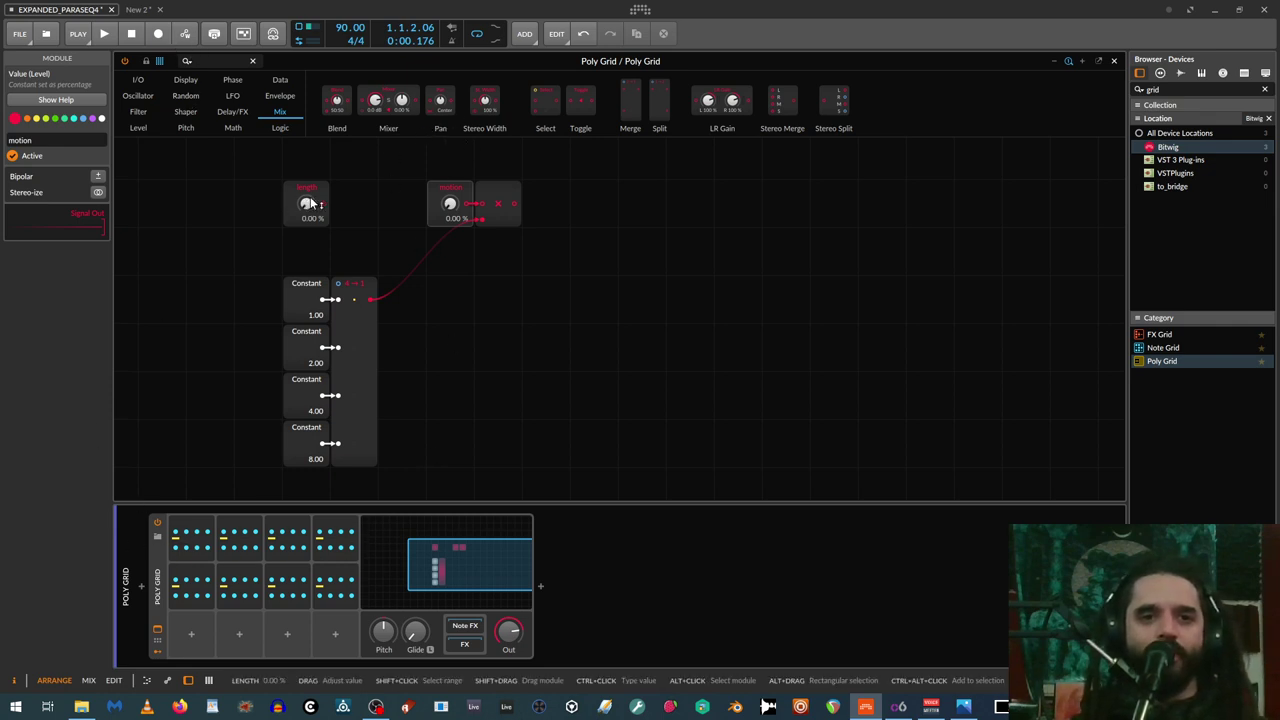
pyautogui.moveTo(323, 204); pyautogui.dragTo(340, 285)
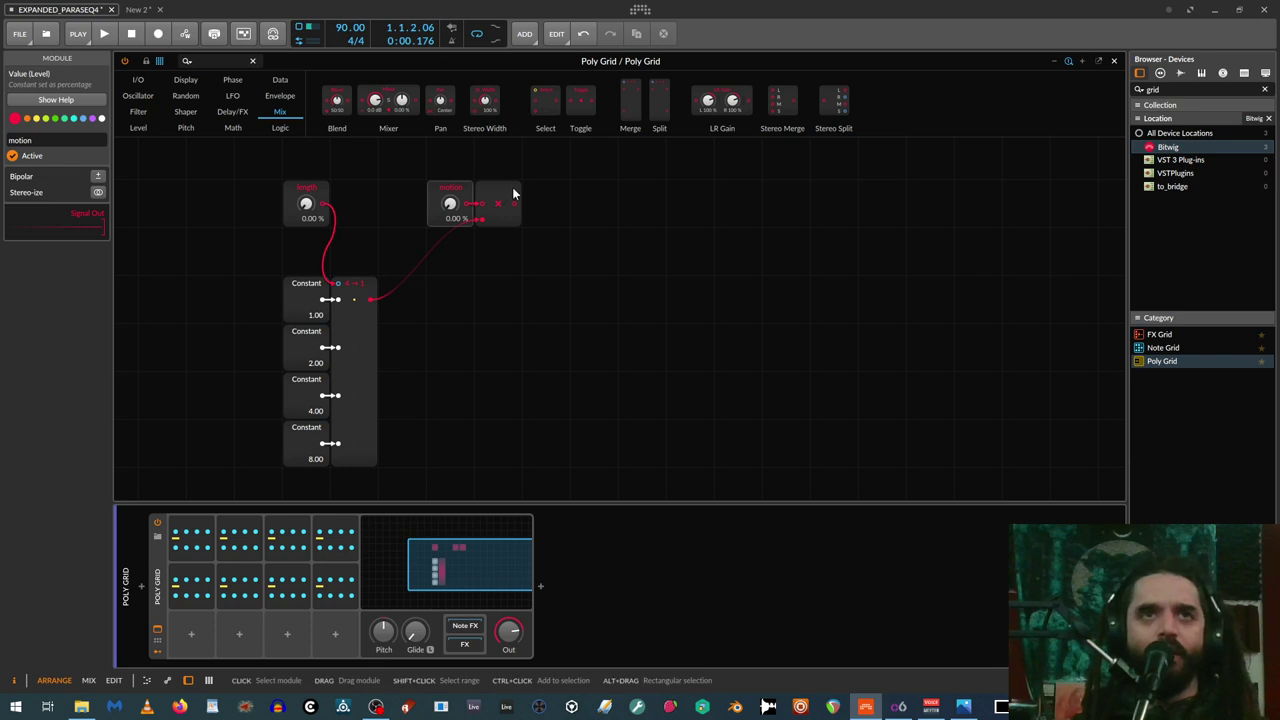
# Add a Modulator Out module beside Multiply and duplicate it downward into a column of eight
pyautogui.click(138, 79)
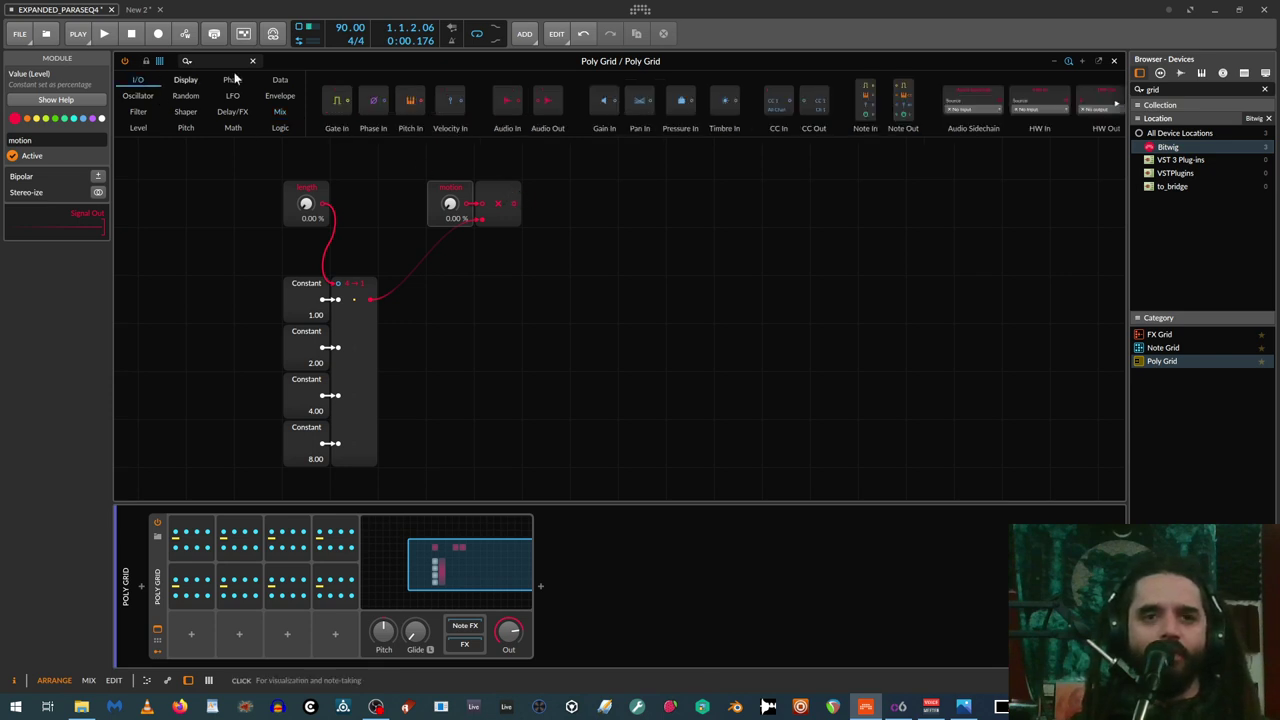
pyautogui.scroll(-4, 899, 108)
pyautogui.moveTo(1092, 100); pyautogui.dragTo(545, 205)
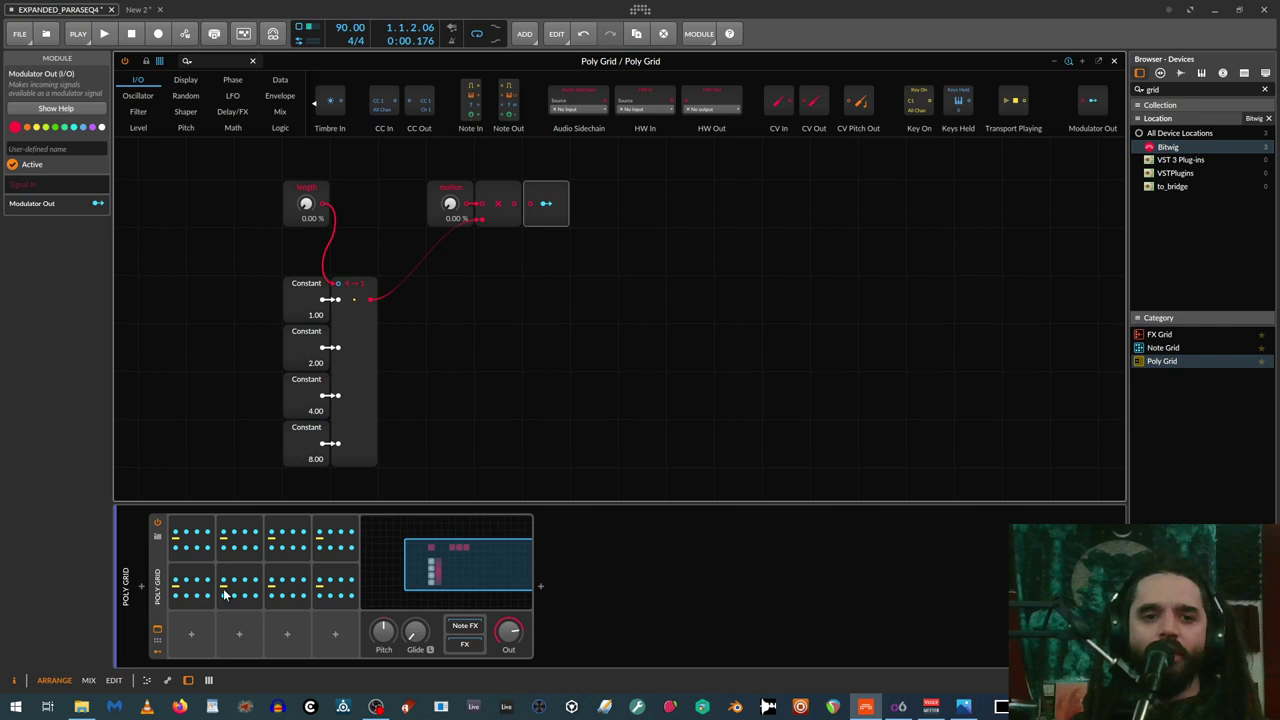
pyautogui.hotkey('ctrl', 'd')
pyautogui.keyDown('ctrl'); pyautogui.click(556, 194); pyautogui.keyUp('ctrl')
pyautogui.hotkey('ctrl', 'd')
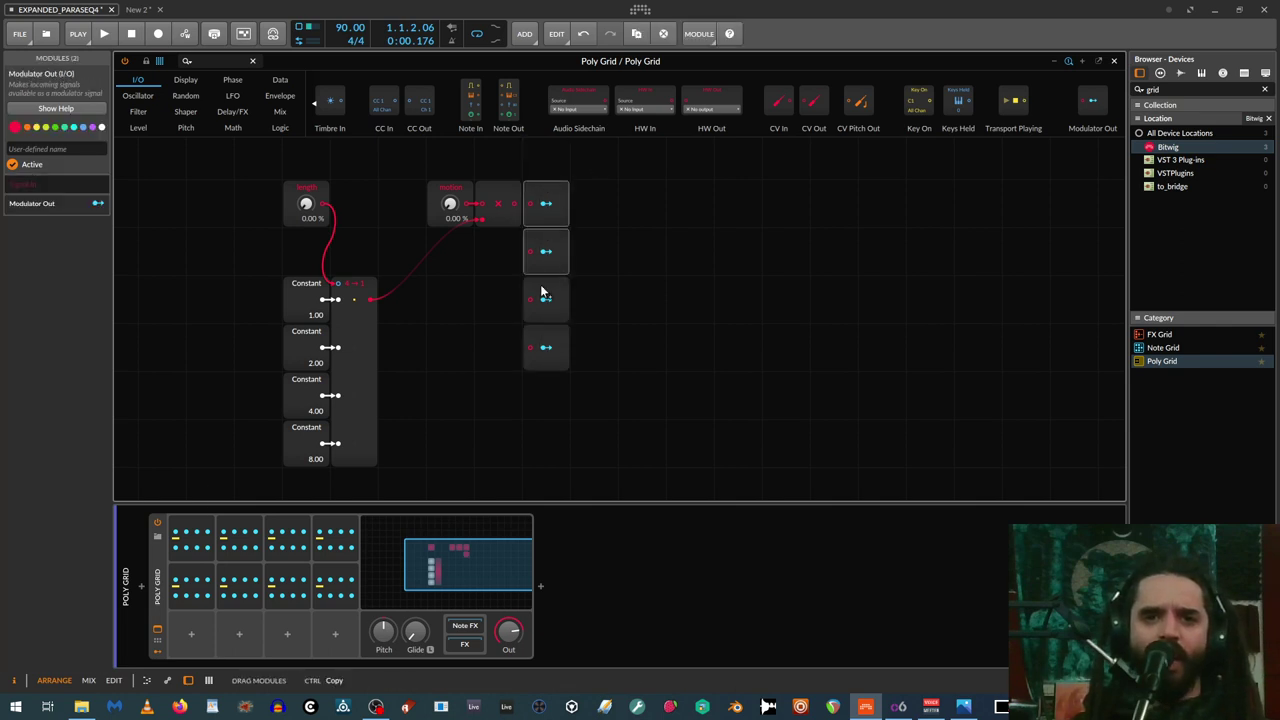
pyautogui.hotkey('ctrl', 'd')
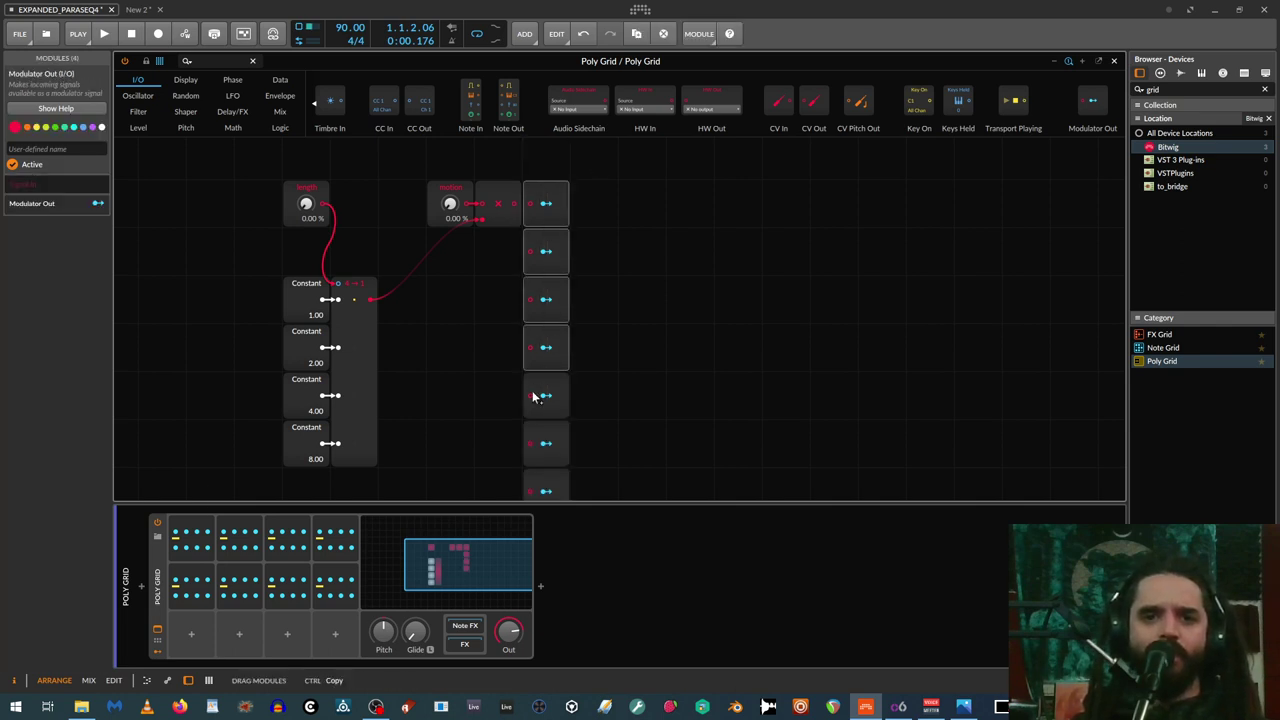
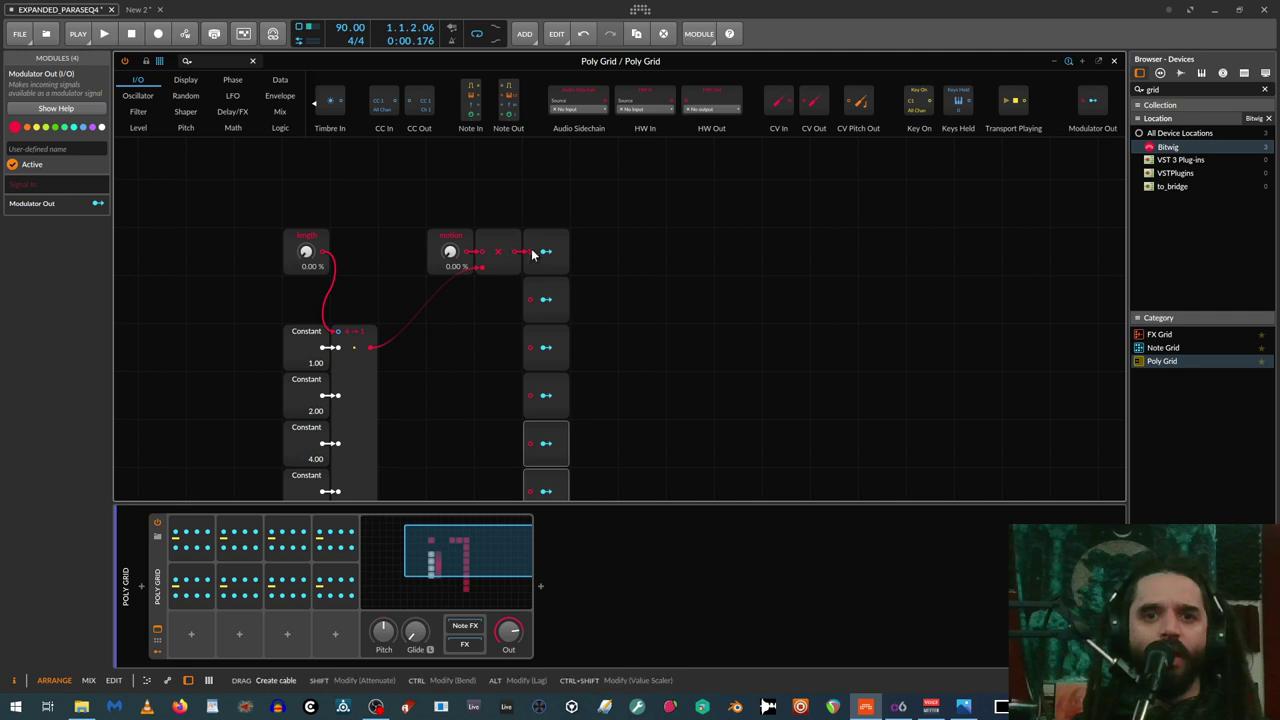
# Add a Bias module beside the second Modulator Out and set it to -100 %
pyautogui.click(211, 60)
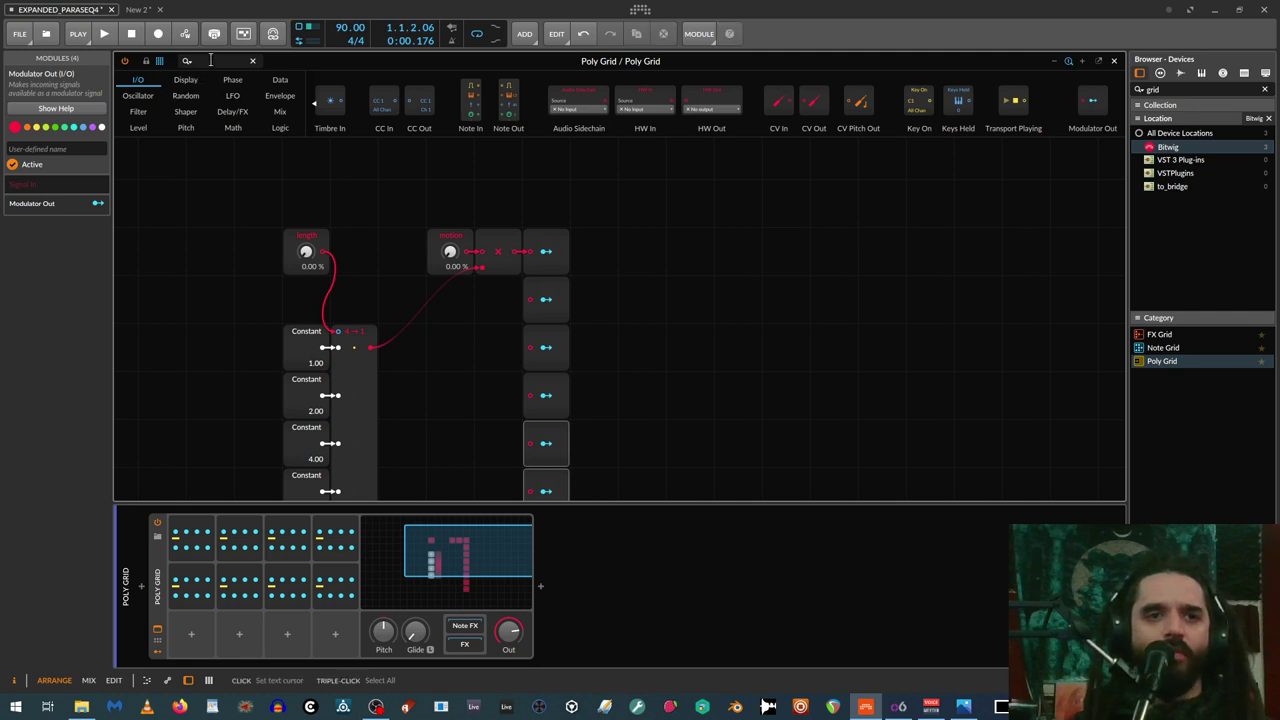
pyautogui.write('bias')
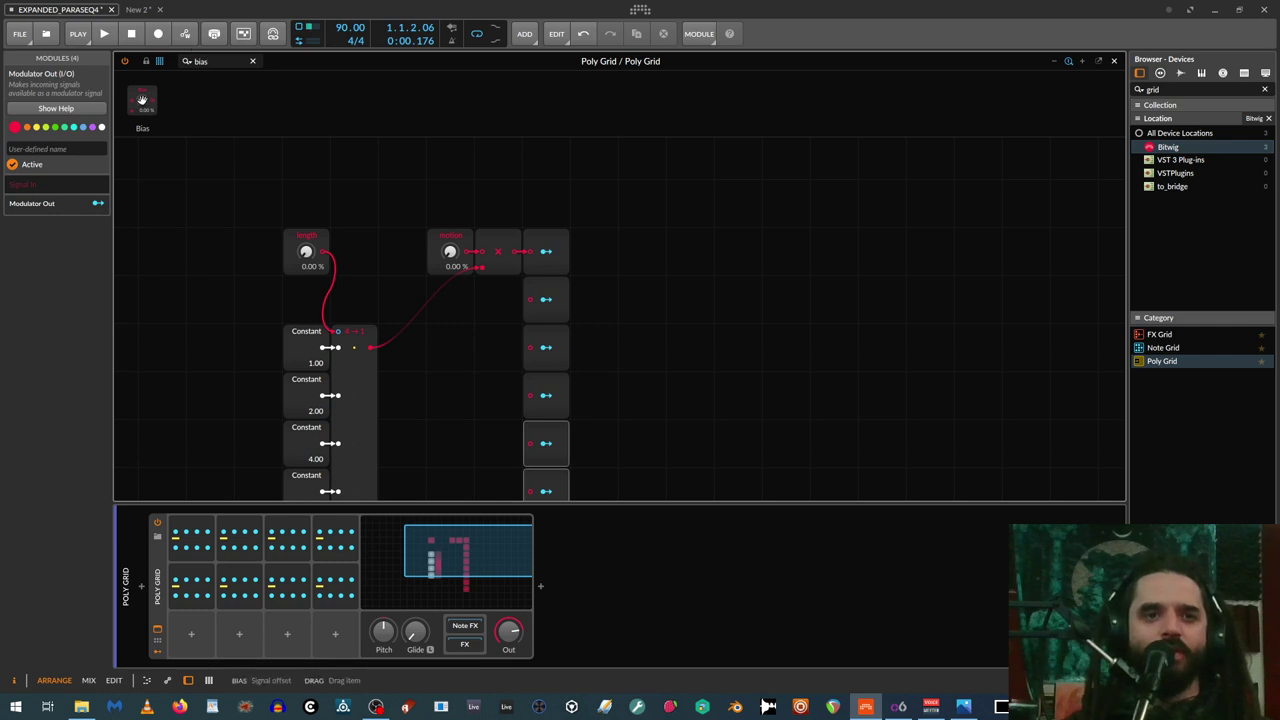
pyautogui.moveTo(142, 100); pyautogui.dragTo(500, 410)
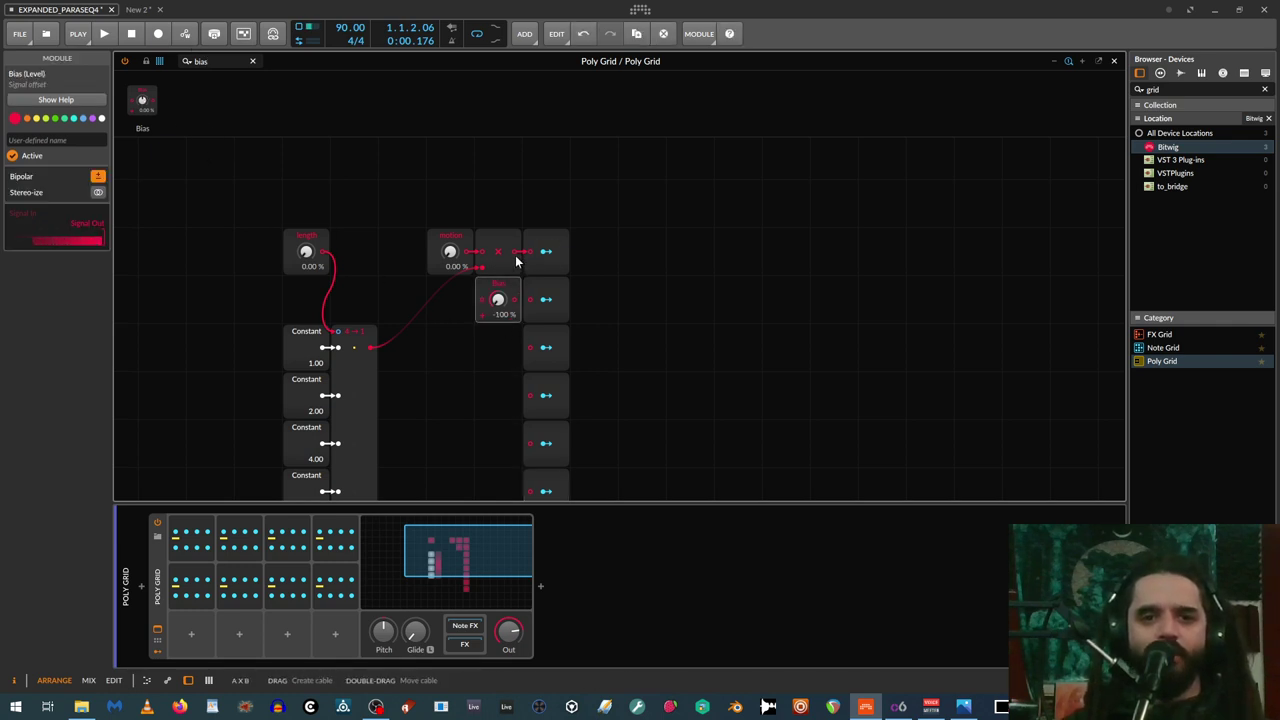
# Duplicate the Bias module downward into a column of seven beside the remaining Modulator Outs, deleting the surplus copy
pyautogui.scroll(-2, 500, 282)
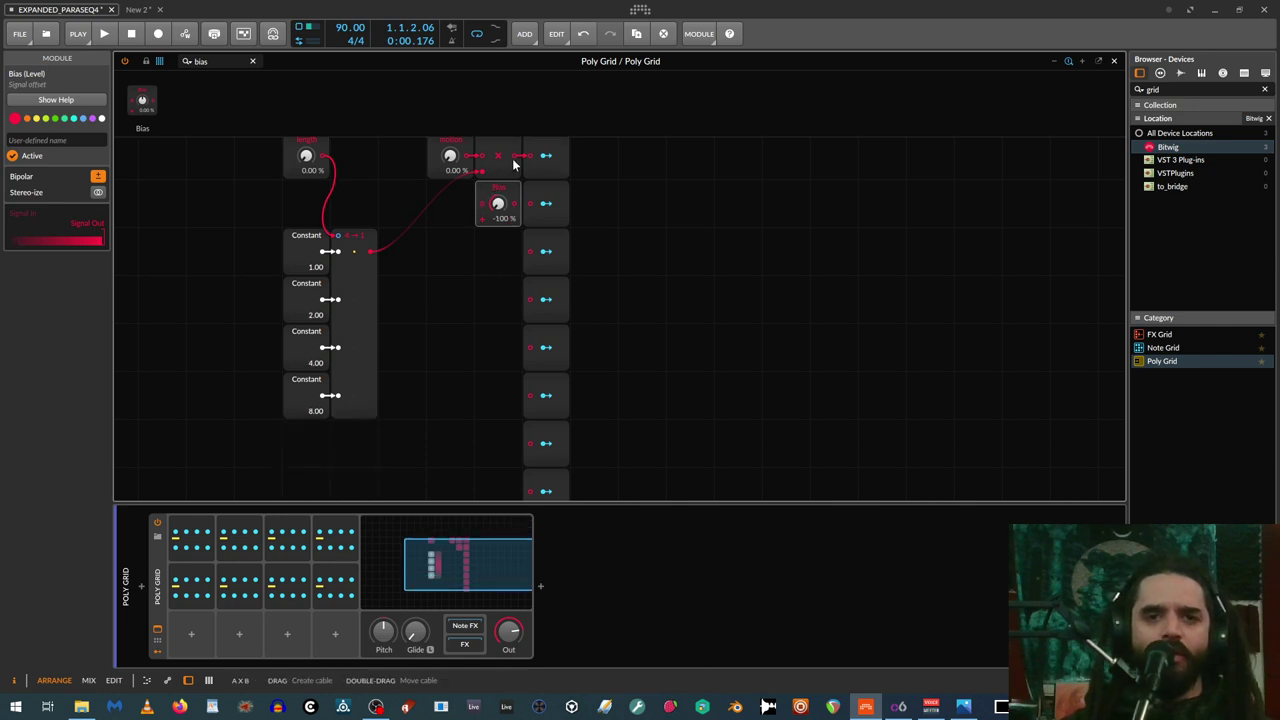
pyautogui.moveTo(476, 197); pyautogui.dragTo(500, 388)
pyautogui.hotkey('ctrl', 'd')
pyautogui.hotkey('ctrl', 'd')
pyautogui.scroll(-3, 497, 357)
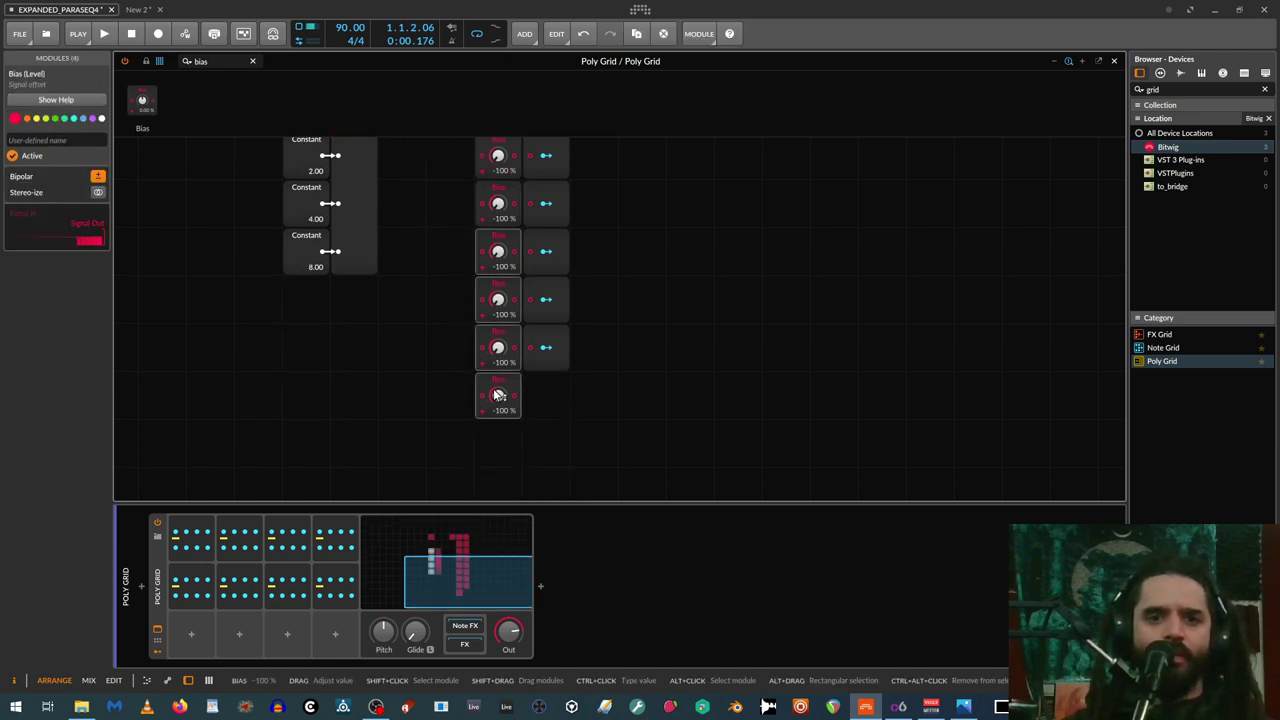
pyautogui.click(492, 381)
pyautogui.press('Delete')
pyautogui.scroll(5, 463, 330)
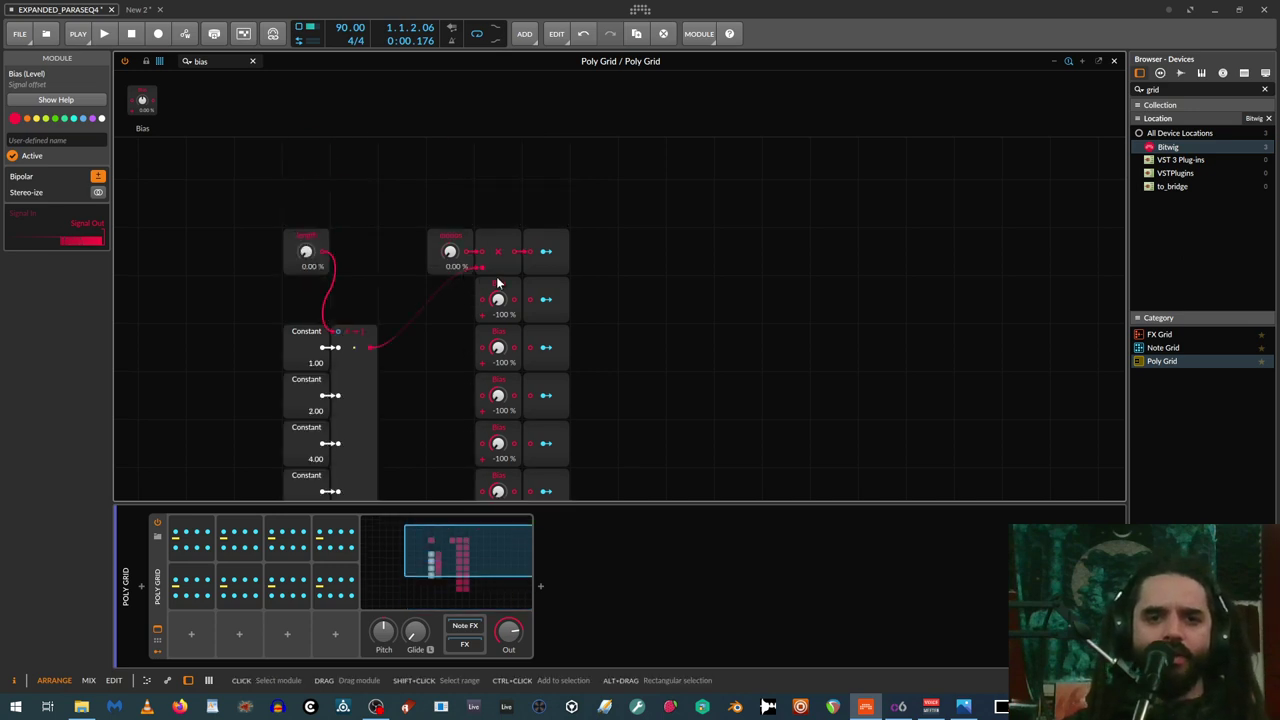
# Chain the Multiply output through all seven Bias modules and wire each Bias output into its adjacent Modulator Out
pyautogui.moveTo(514, 252); pyautogui.dragTo(480, 307)
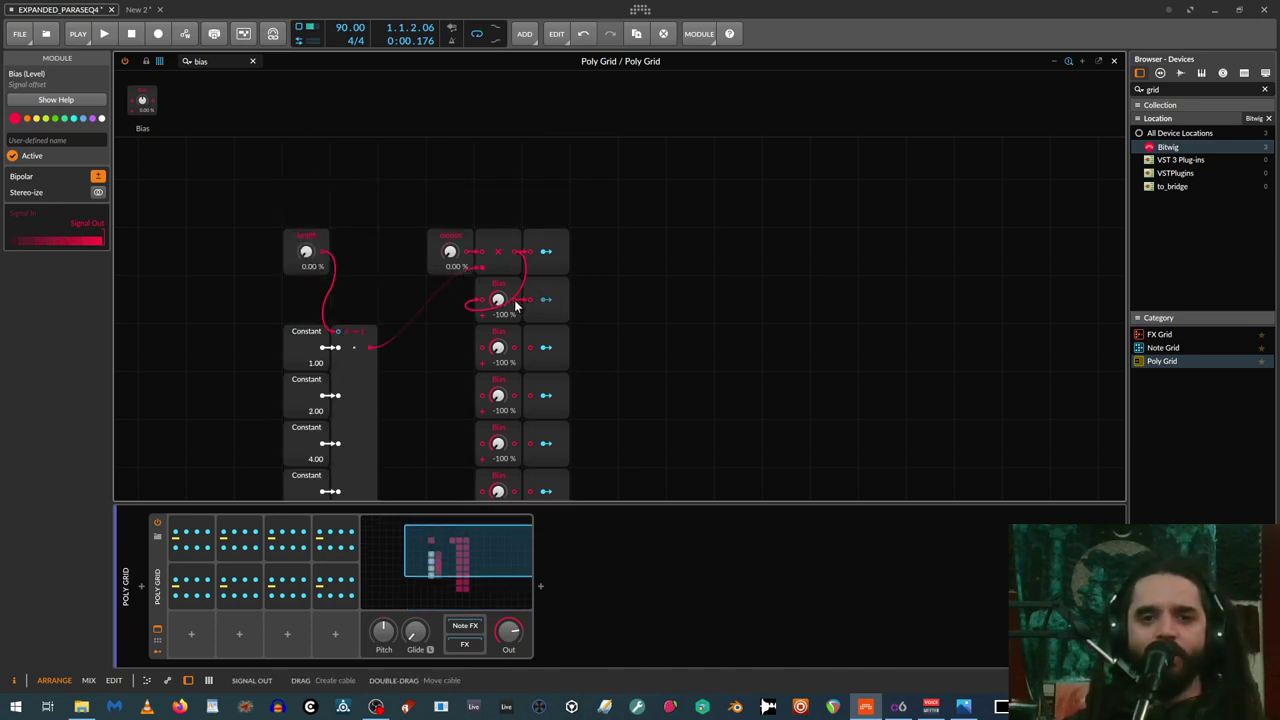
pyautogui.moveTo(461, 365); pyautogui.dragTo(484, 349)
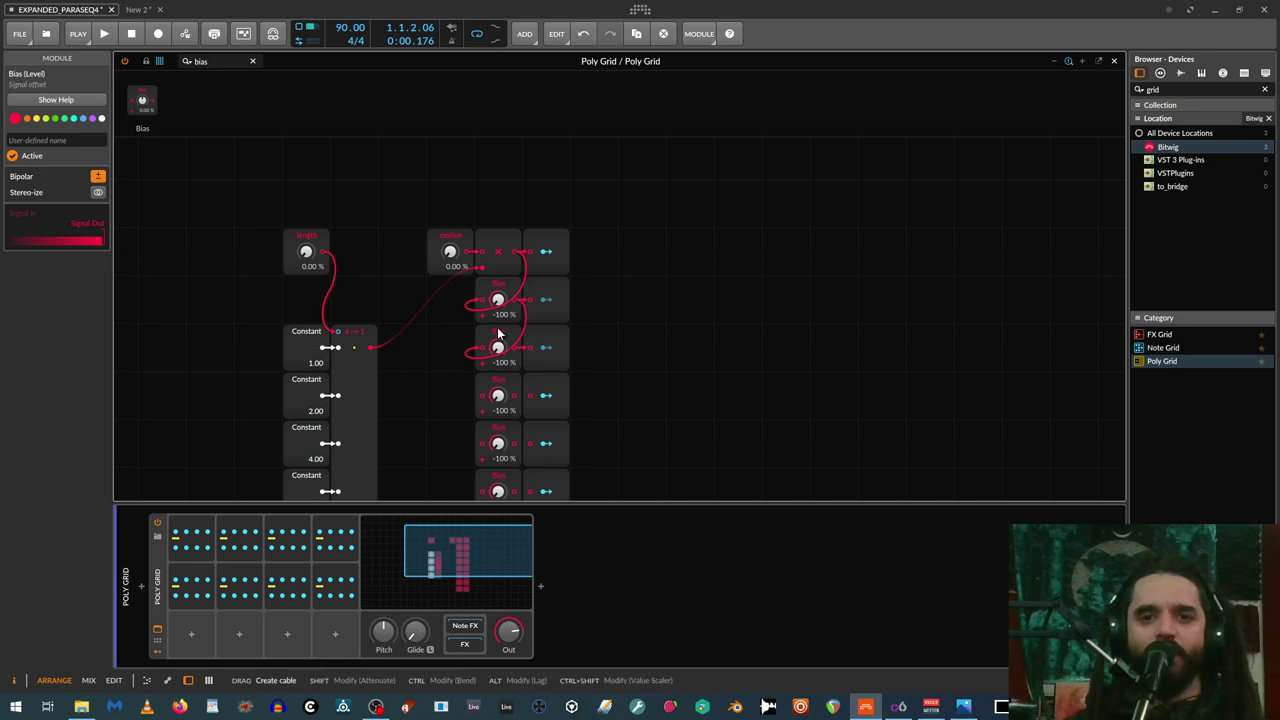
pyautogui.scroll(-1, 497, 327)
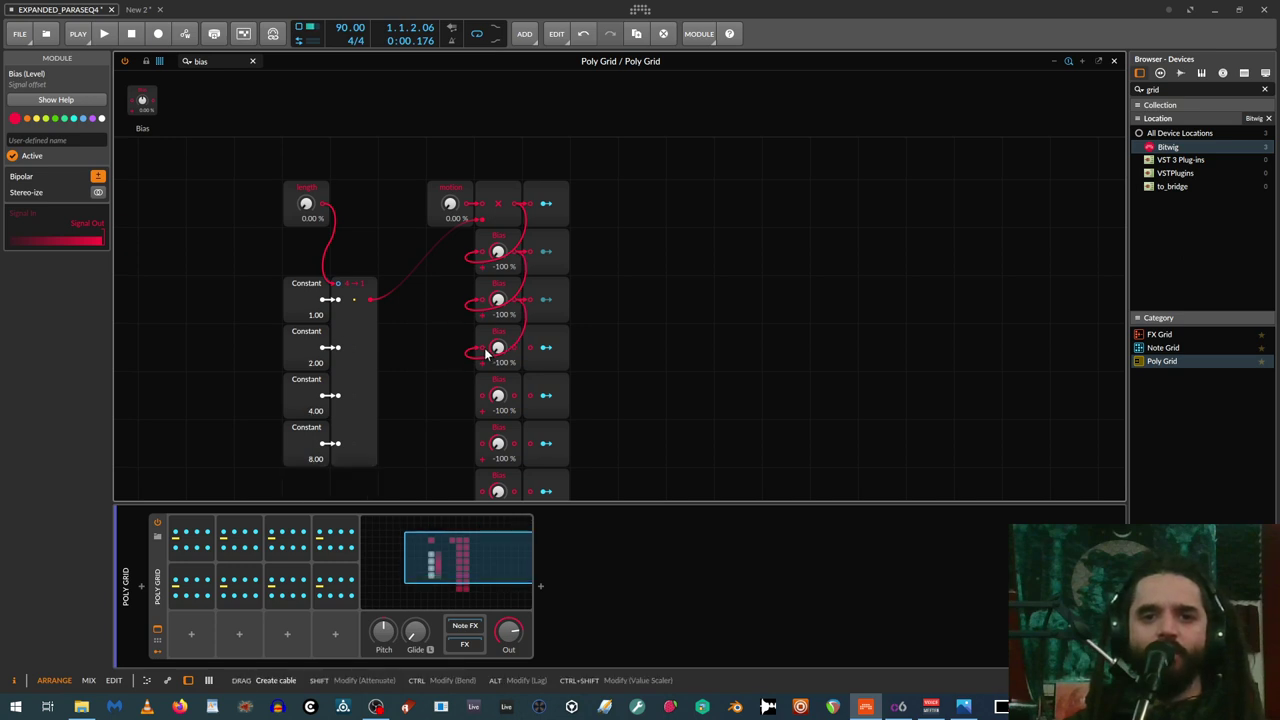
pyautogui.moveTo(520, 352); pyautogui.dragTo(483, 400)
pyautogui.scroll(-2, 490, 355)
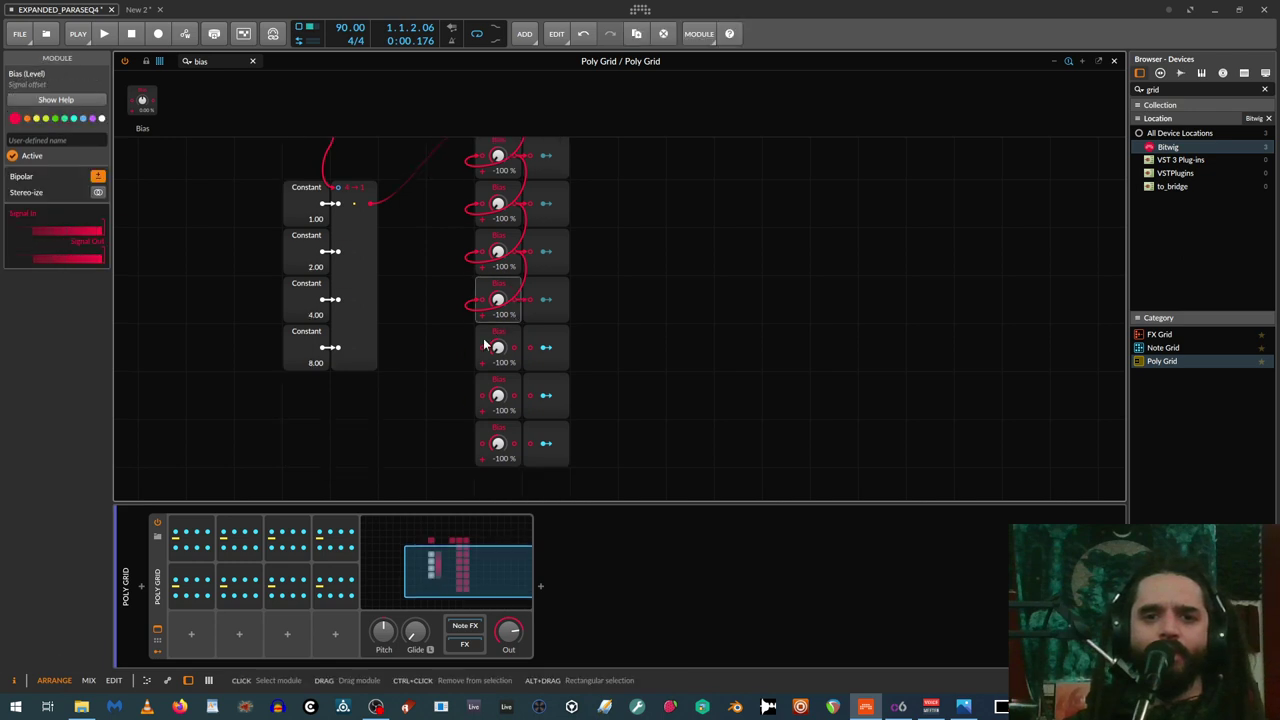
pyautogui.moveTo(516, 300); pyautogui.dragTo(490, 443)
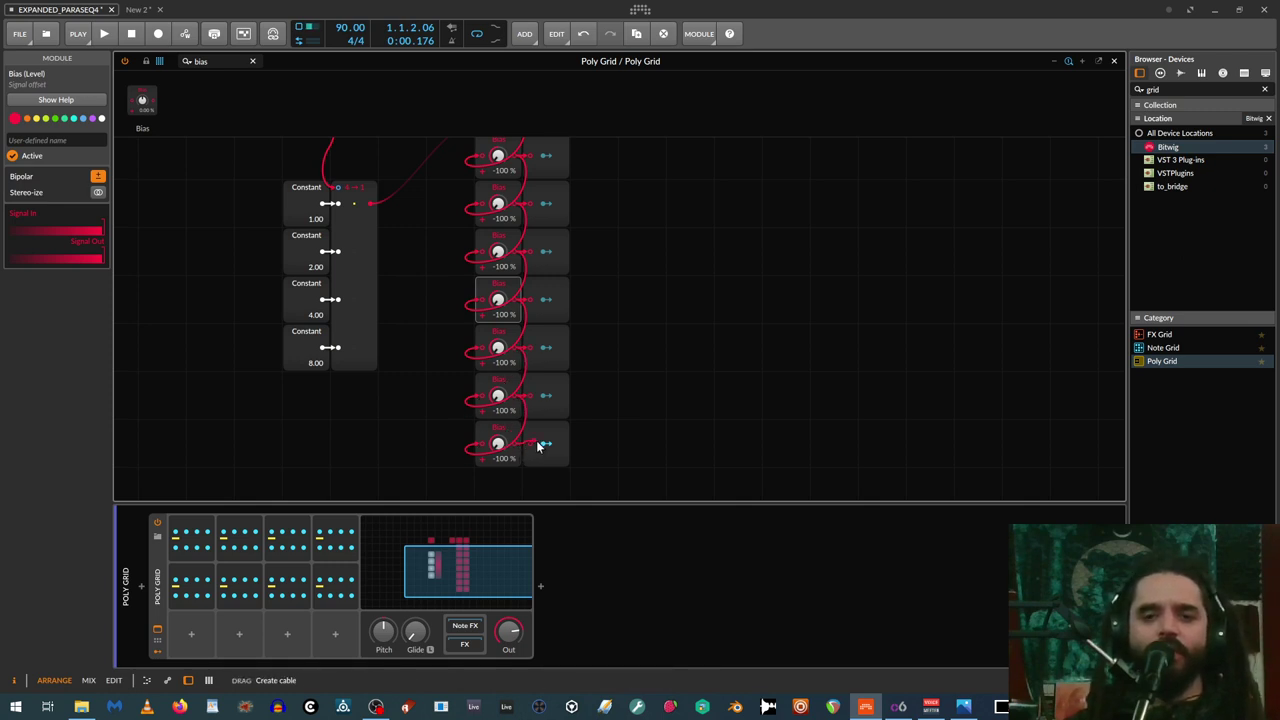
pyautogui.scroll(3, 520, 340)
pyautogui.scroll(-3, 520, 340)
pyautogui.scroll(3, 520, 335)
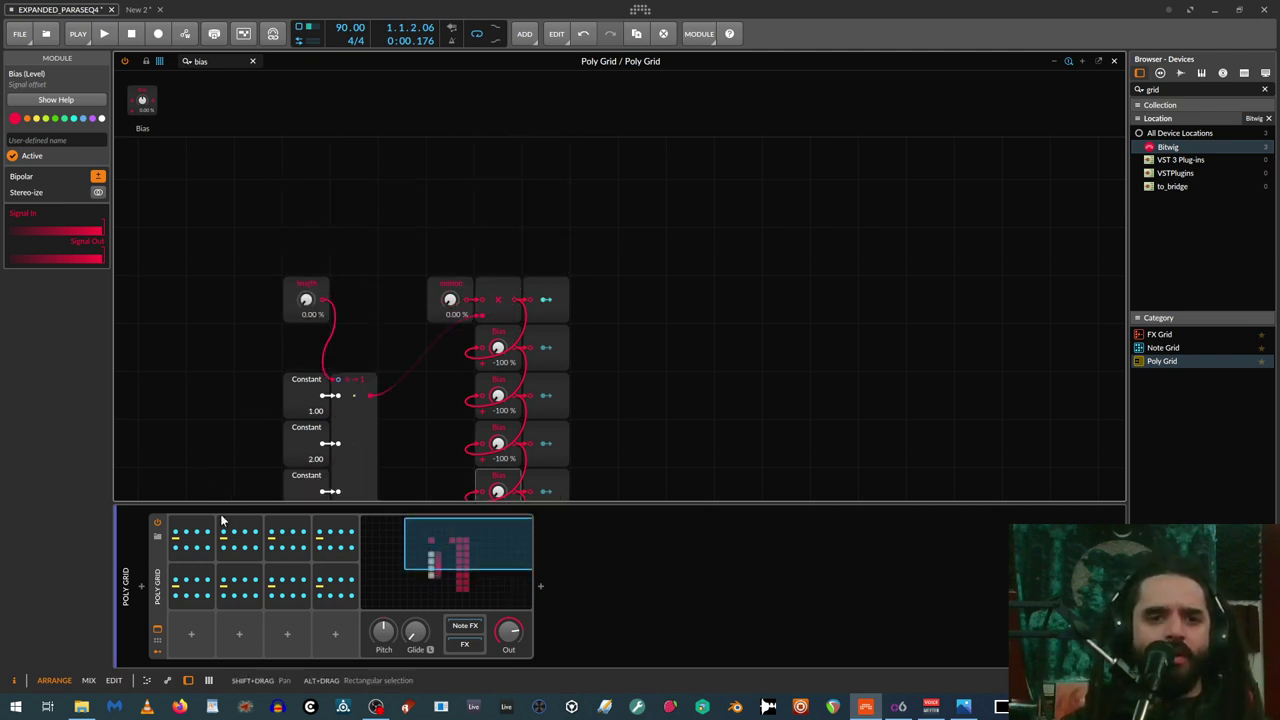
# Map the first Modulator Out to the Phase of the first ParSeq-8 with an amount of +1.000
pyautogui.click(192, 535)
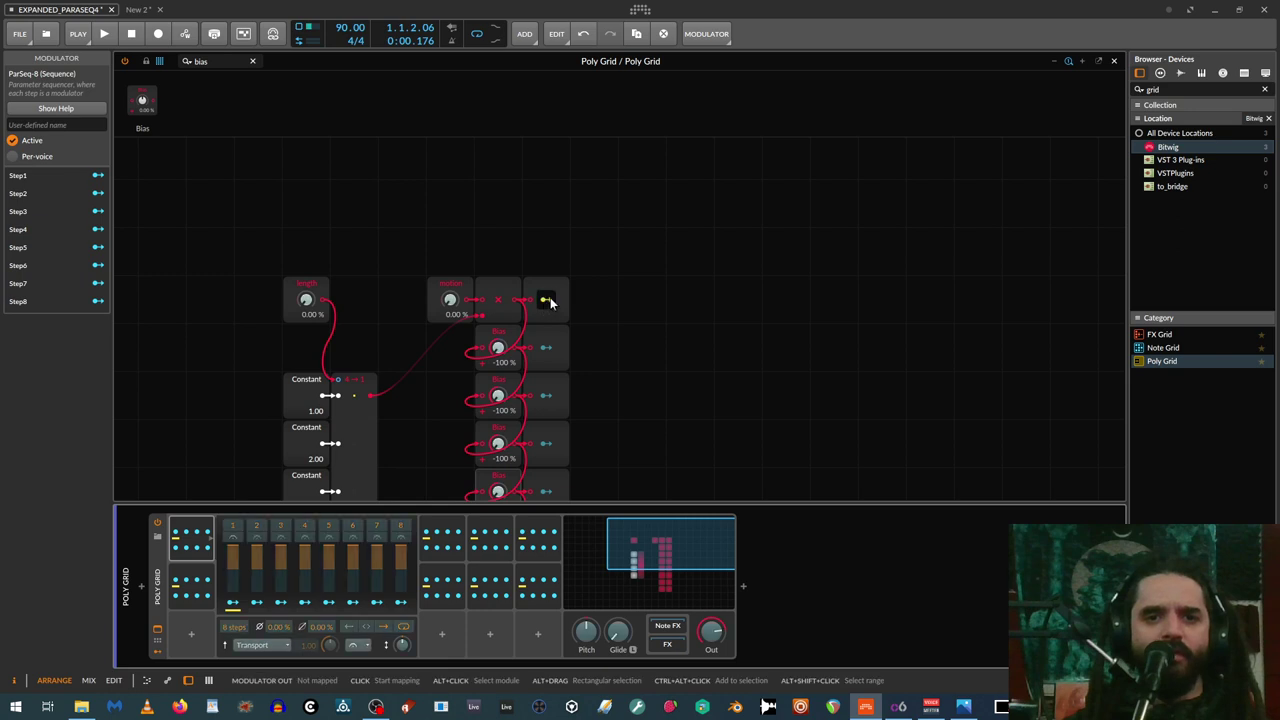
pyautogui.scroll(-1, 550, 490)
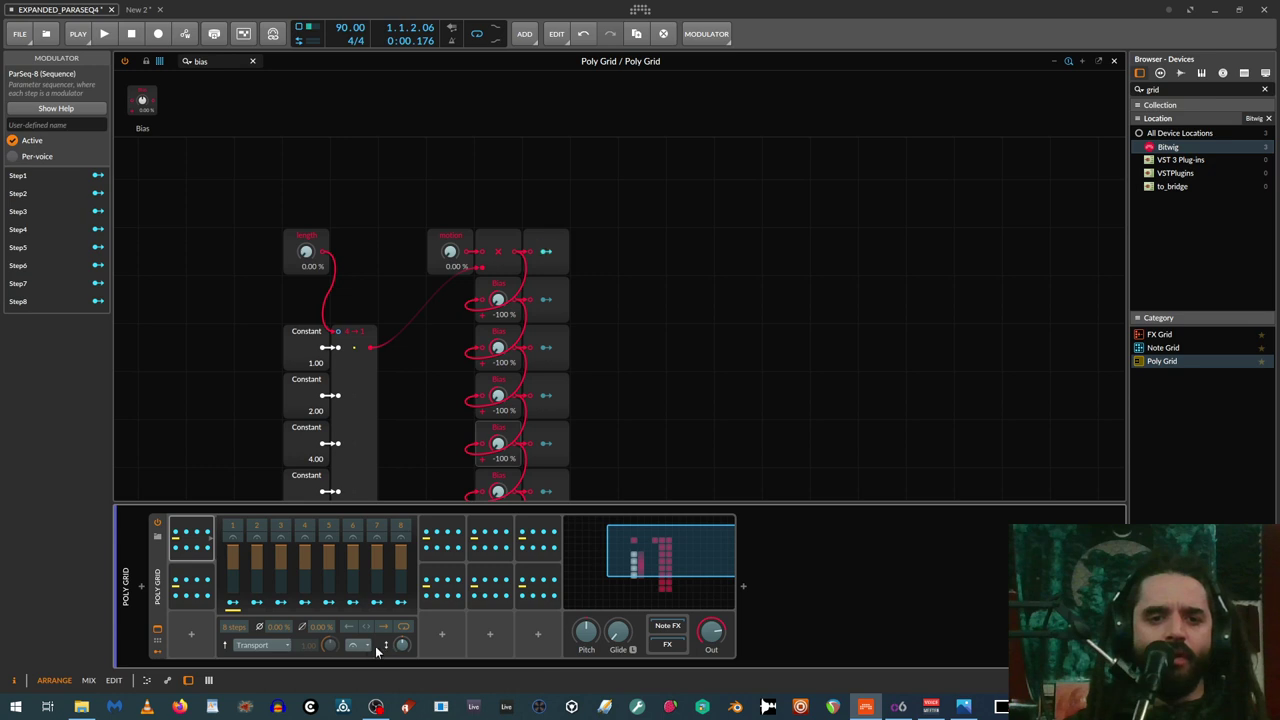
pyautogui.moveTo(277, 630); pyautogui.dragTo(277, 590)
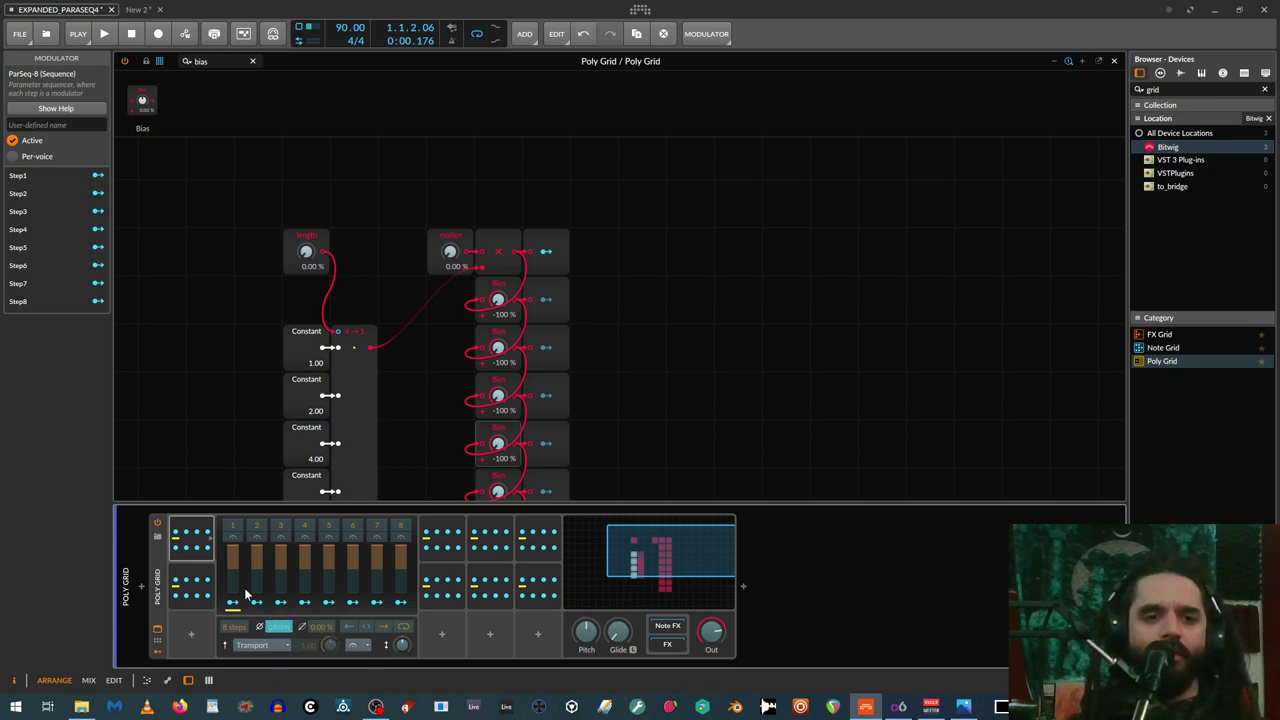
# Name the first two ParSeq-8 modulators in the upper row 1 and 2
pyautogui.click(196, 518)
pyautogui.click(184, 523)
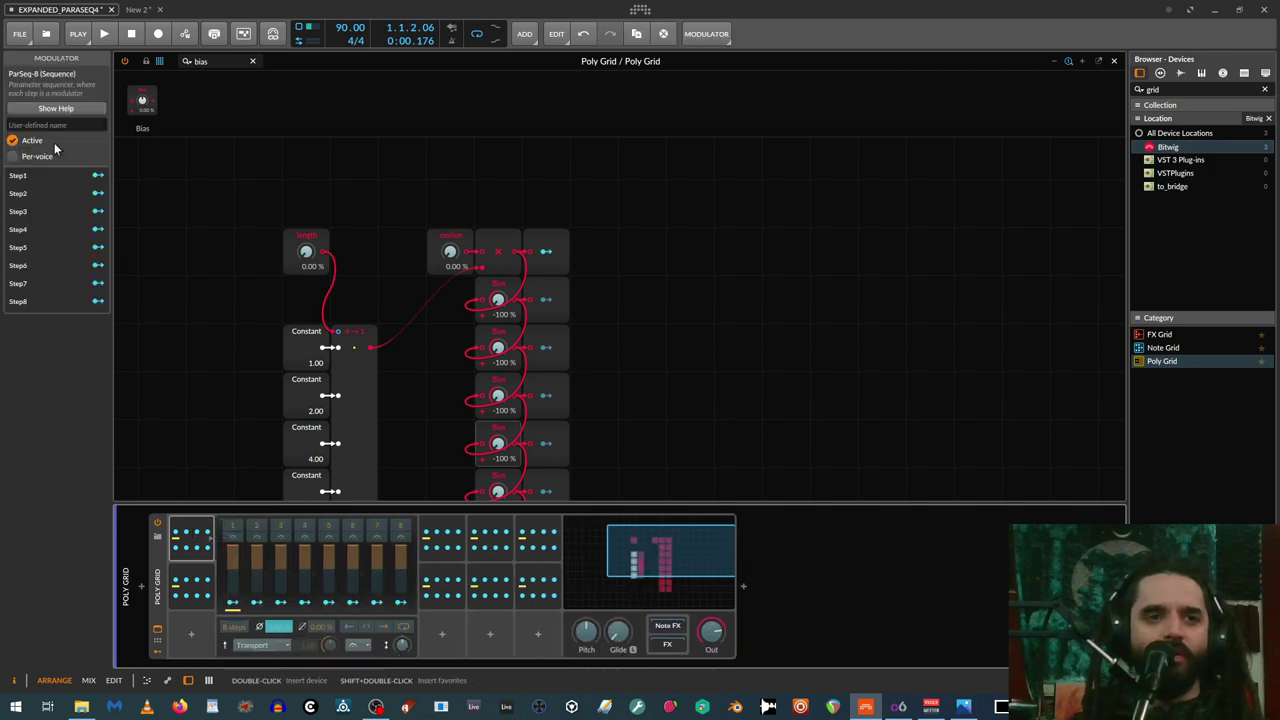
pyautogui.click(57, 124)
pyautogui.write('1')
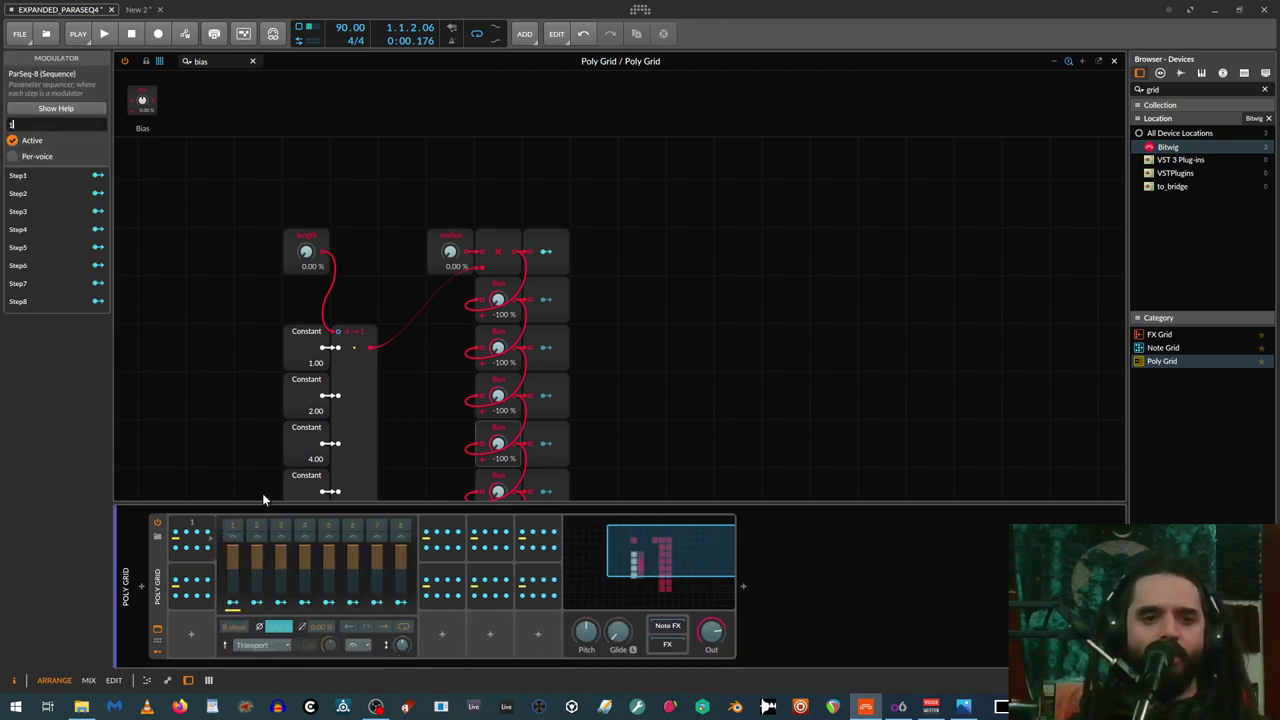
pyautogui.click(434, 523)
pyautogui.click(57, 125)
pyautogui.write('2')
pyautogui.press('Return')
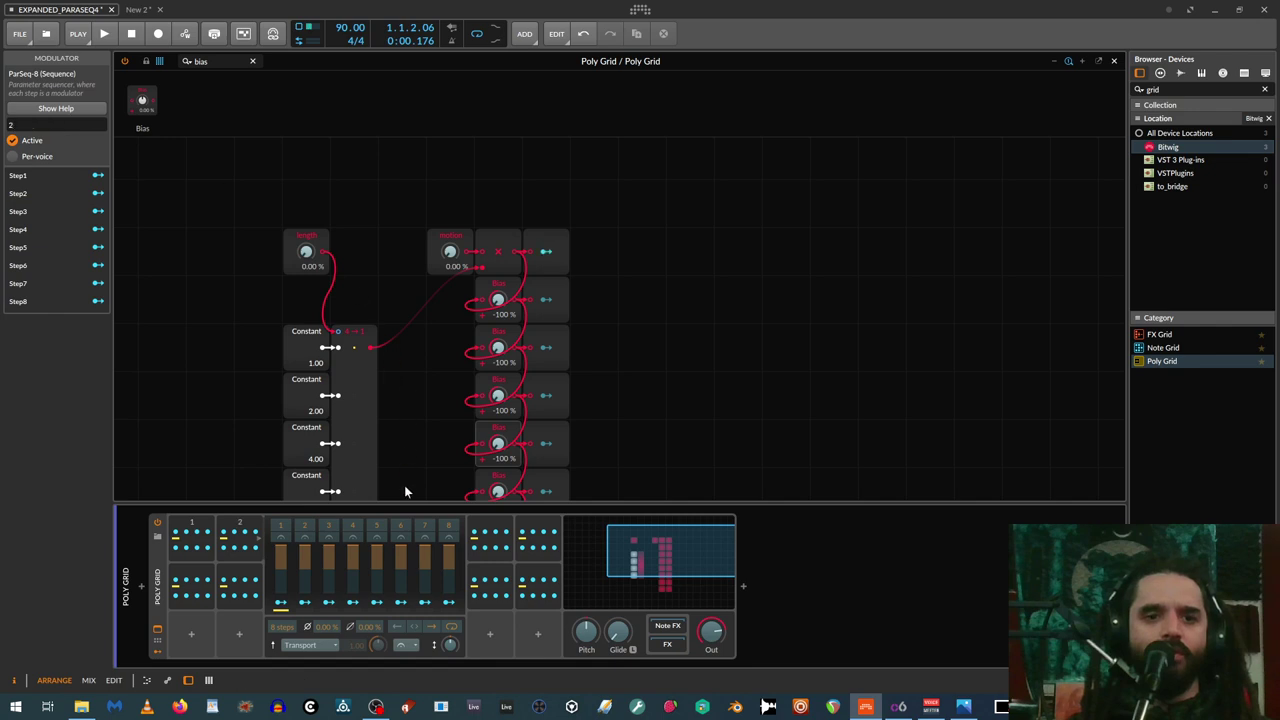
# Name the third and fourth ParSeq-8 modulators in the upper row 3 and 4
pyautogui.click(488, 533)
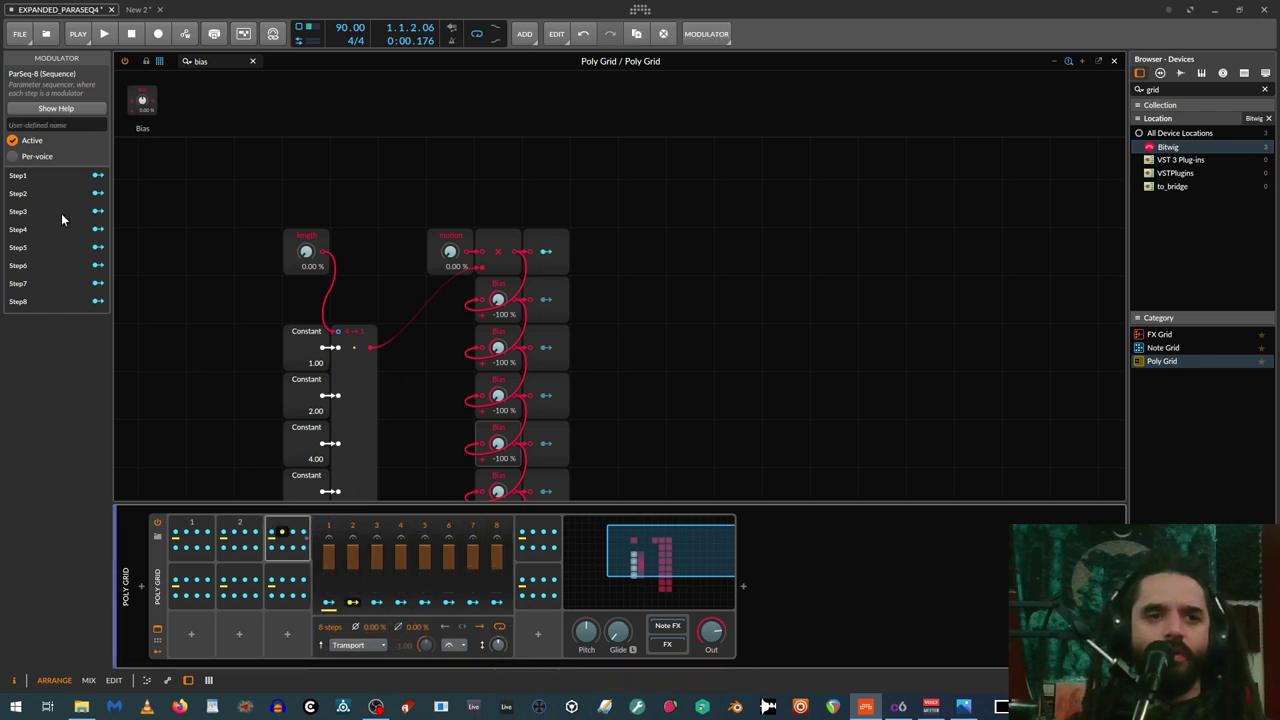
pyautogui.click(31, 124)
pyautogui.write('3')
pyautogui.press('Return')
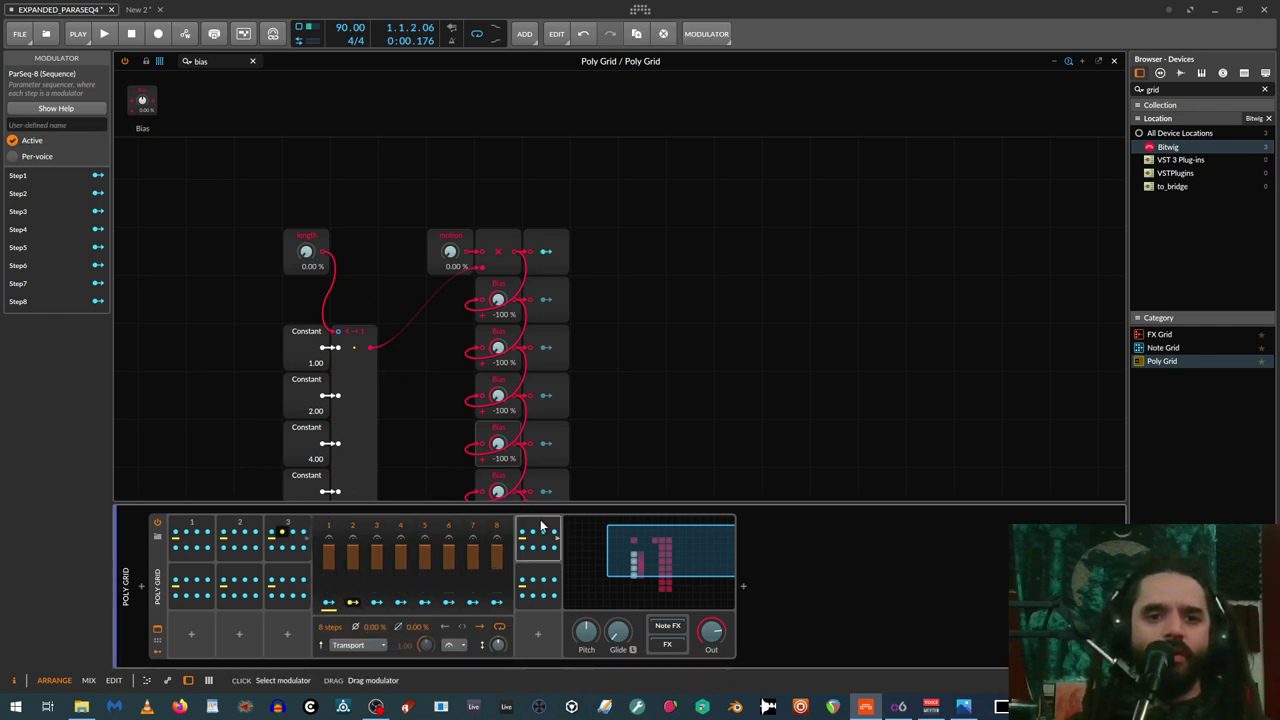
pyautogui.click(540, 527)
pyautogui.click(50, 124)
pyautogui.write('4')
pyautogui.press('Return')
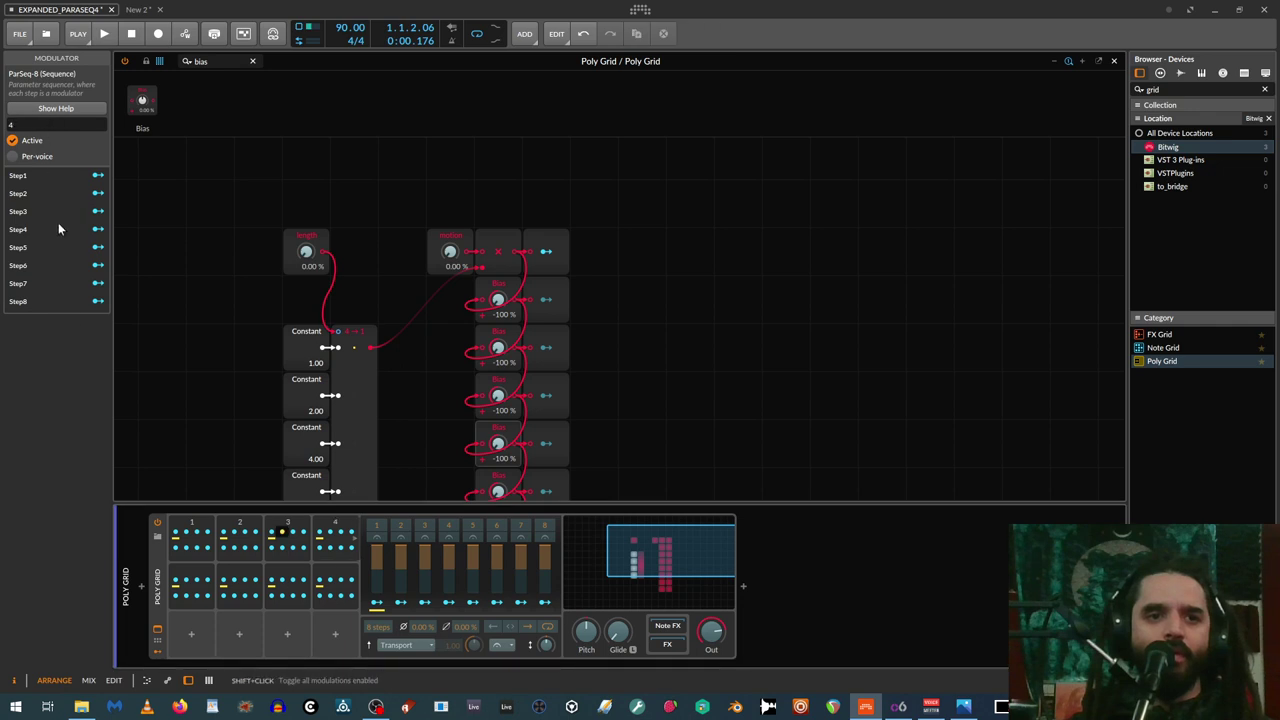
# Name the first two ParSeq-8 modulators in the lower row 5 and 6
pyautogui.click(192, 571)
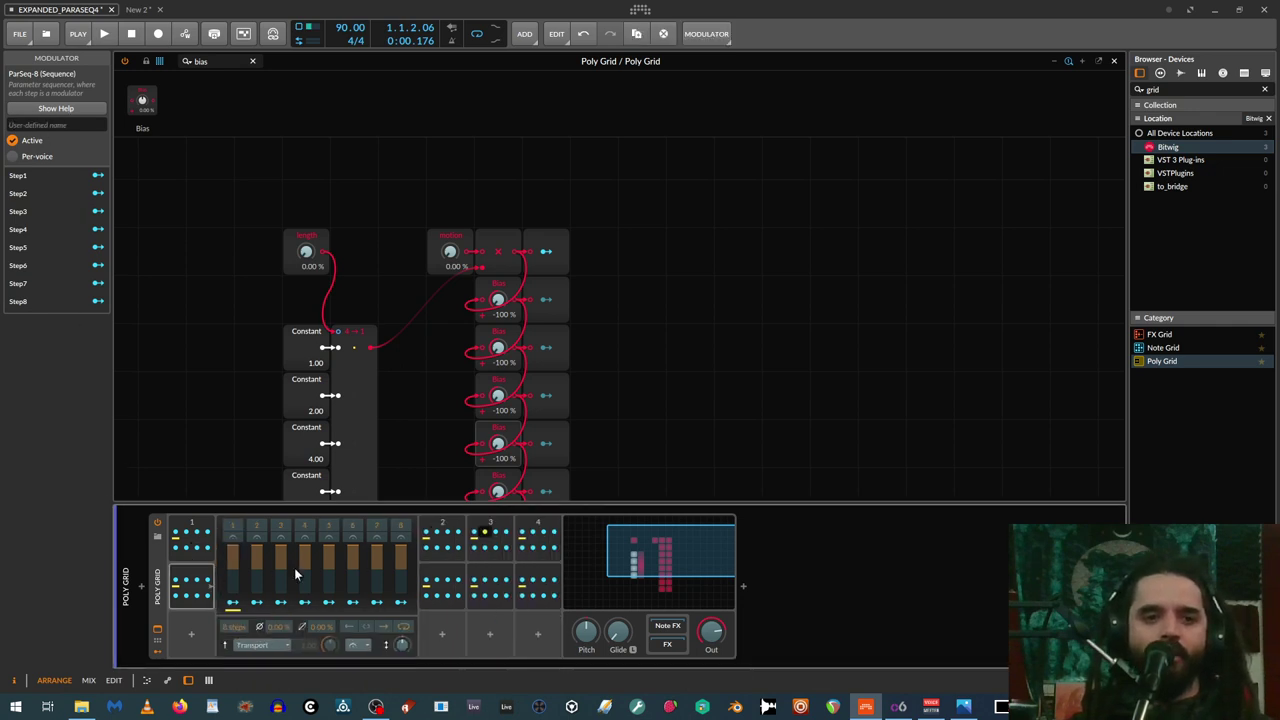
pyautogui.click(180, 565)
pyautogui.click(180, 569)
pyautogui.click(16, 126)
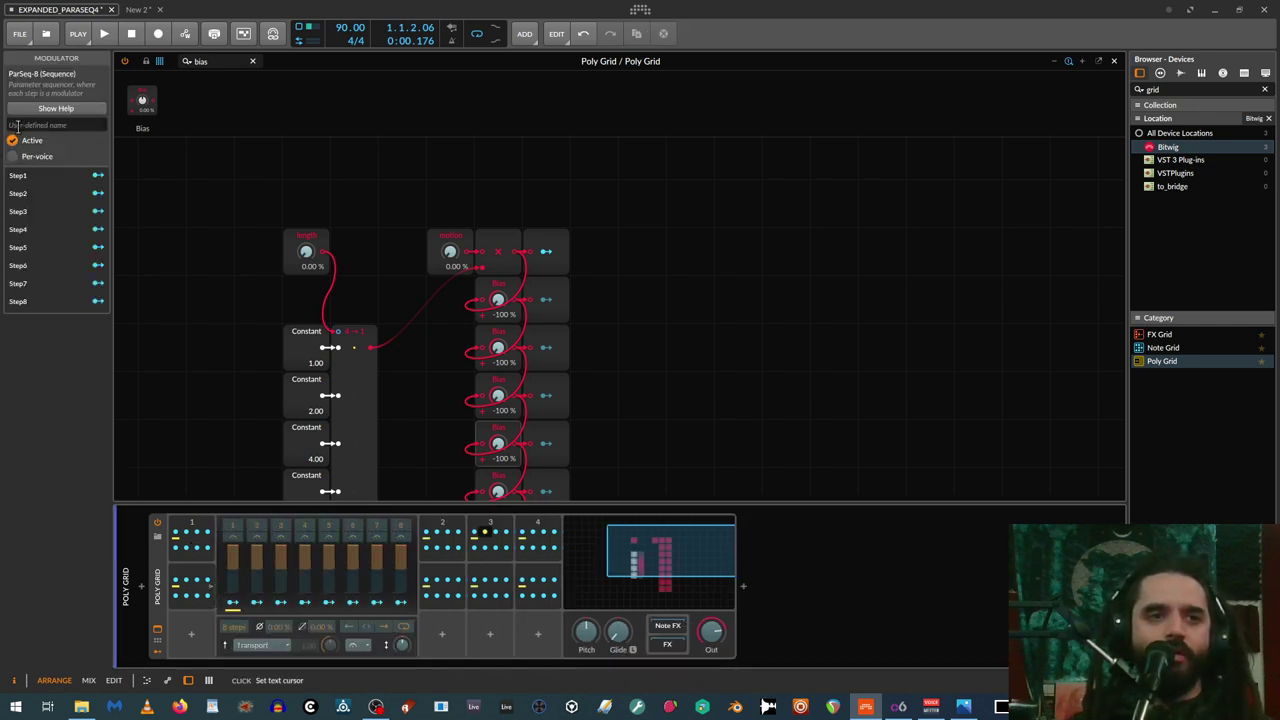
pyautogui.click(436, 580)
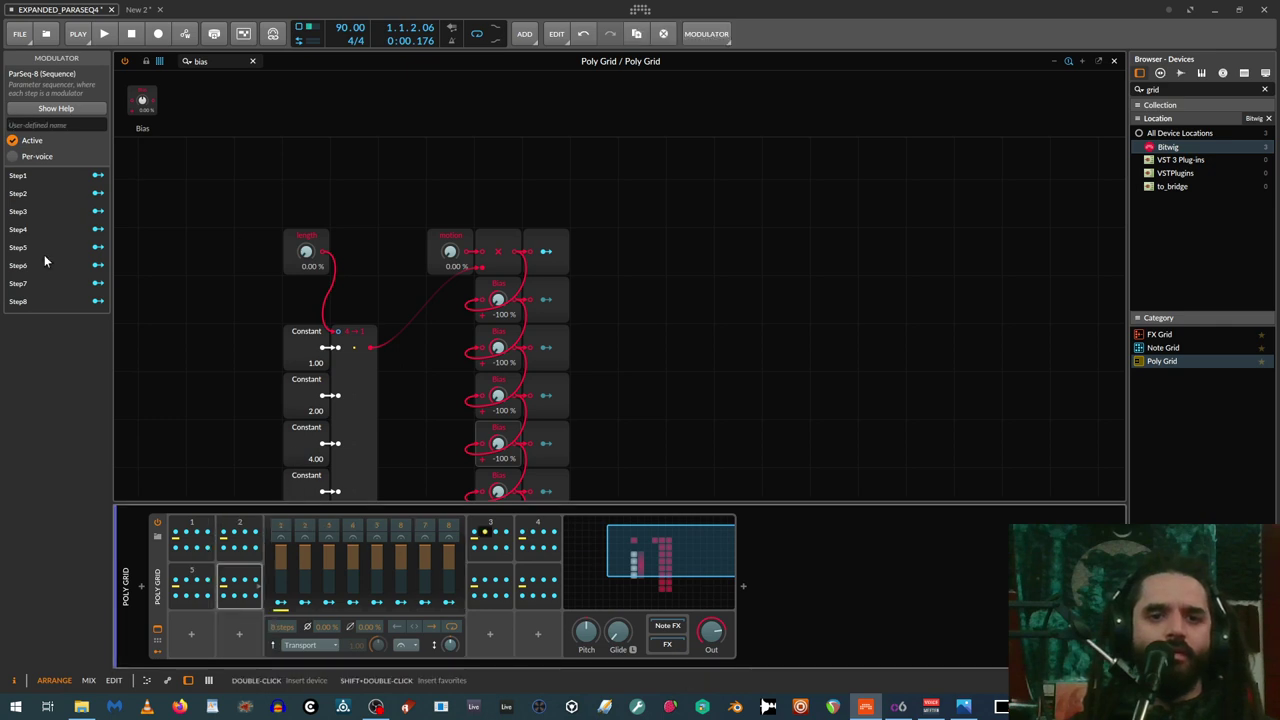
pyautogui.click(45, 125)
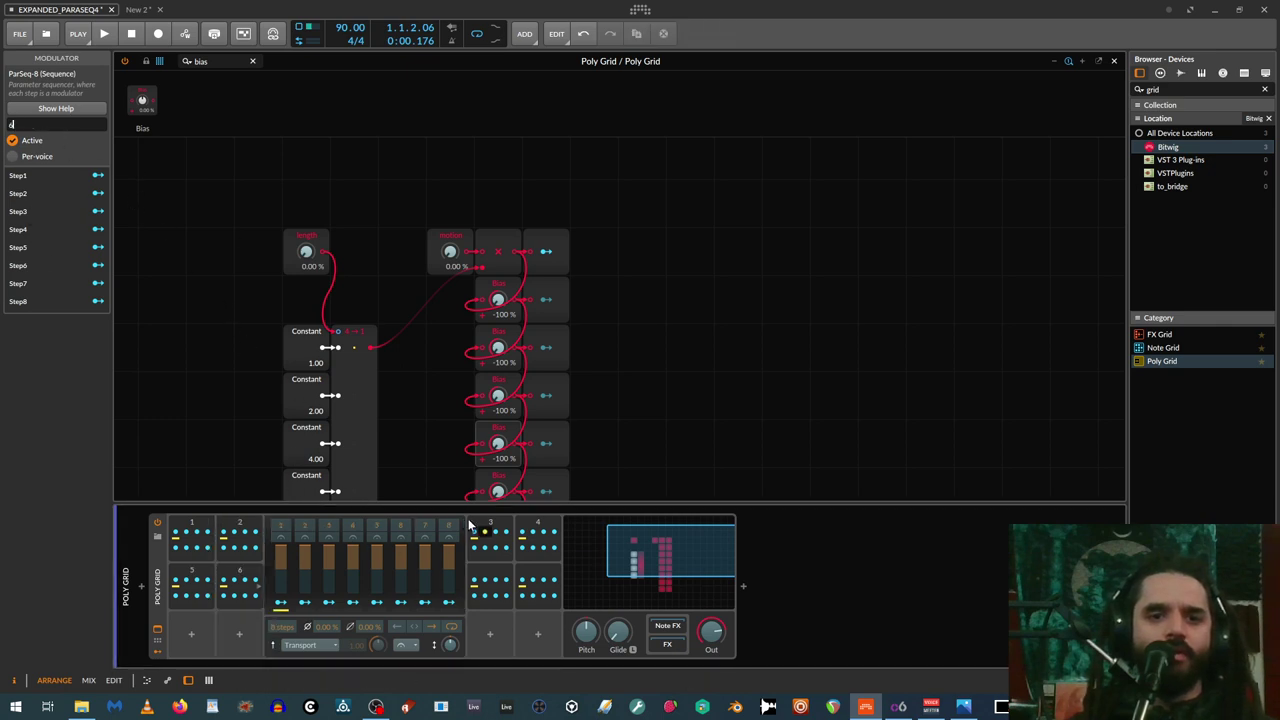
# Name the last two ParSeq-8 modulators in the lower row 7 and 8
pyautogui.click(492, 573)
pyautogui.click(52, 124)
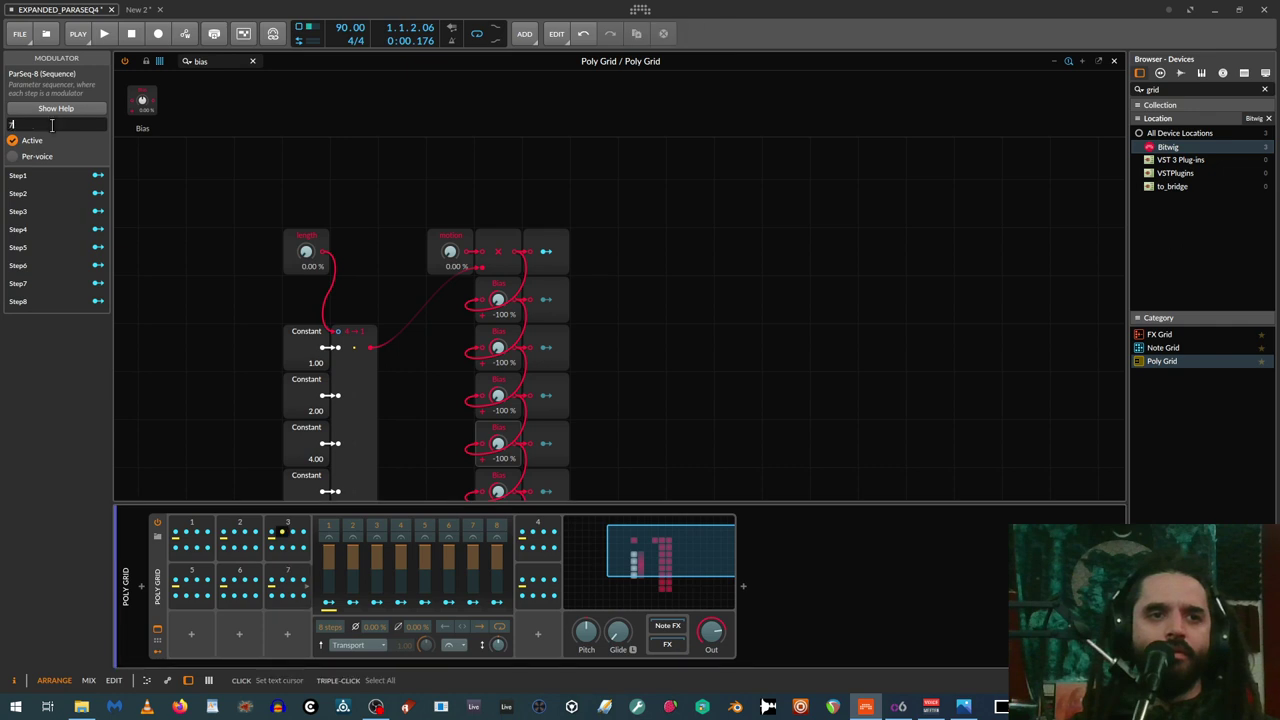
pyautogui.press('Escape')
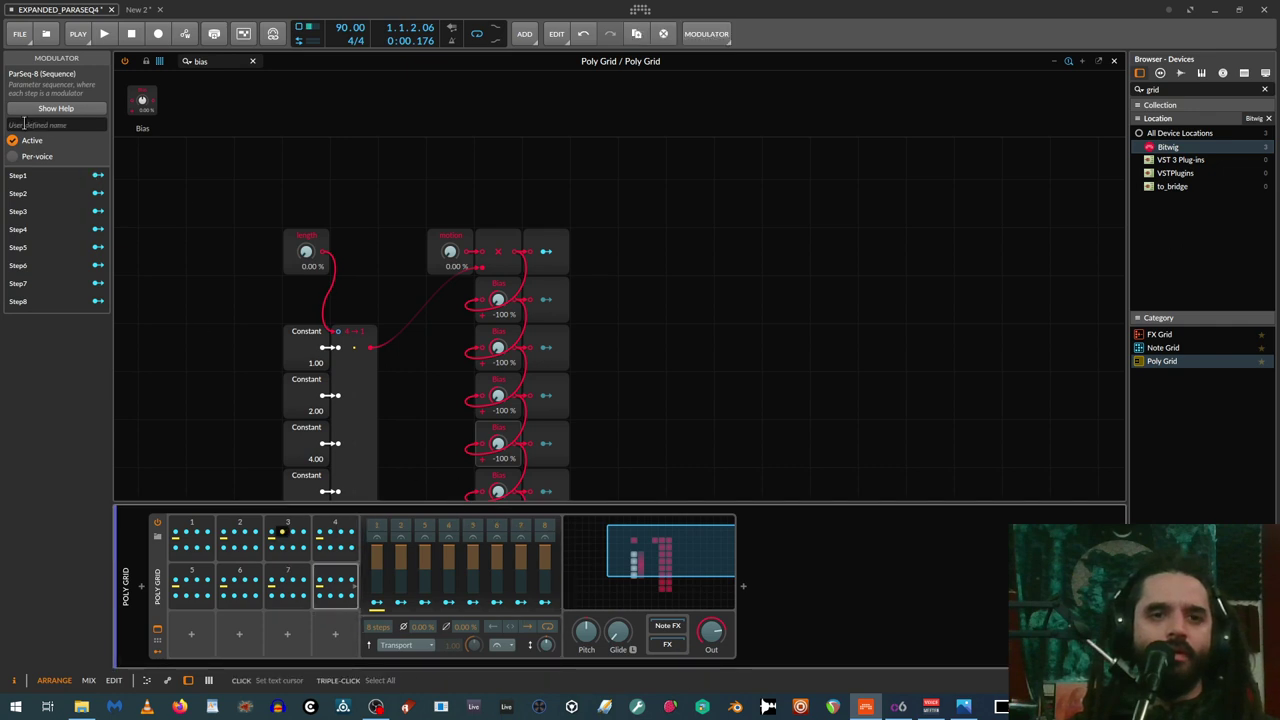
pyautogui.click(24, 124)
pyautogui.write('8')
pyautogui.click(640, 254)
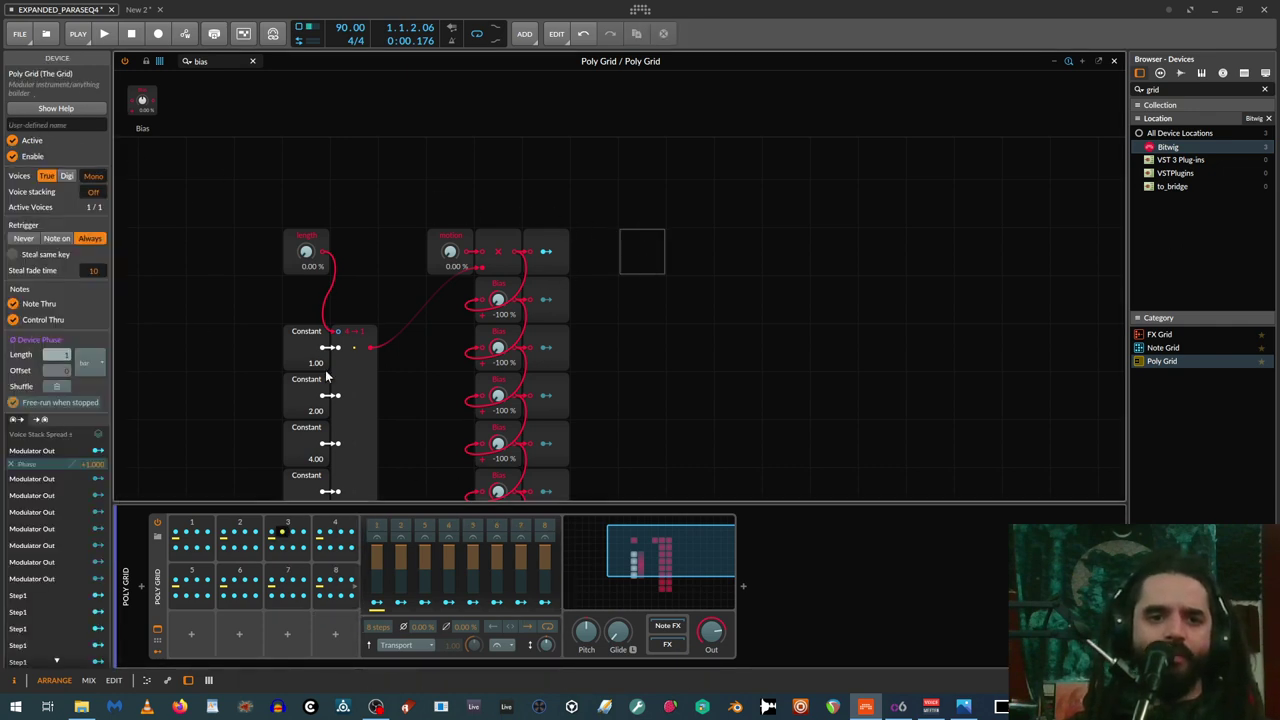
# Map the second Modulator Out to the Phase of ParSeq-8 number 2 with an amount of +1.000
pyautogui.click(240, 532)
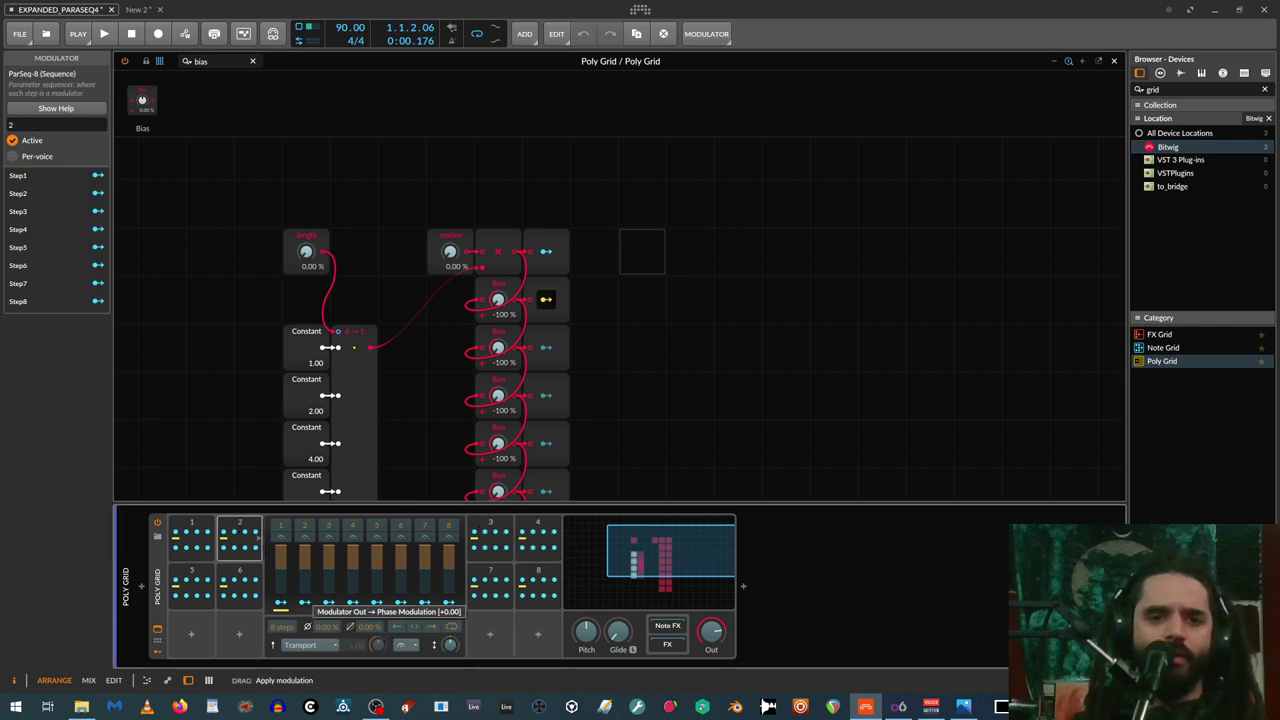
pyautogui.click(549, 302)
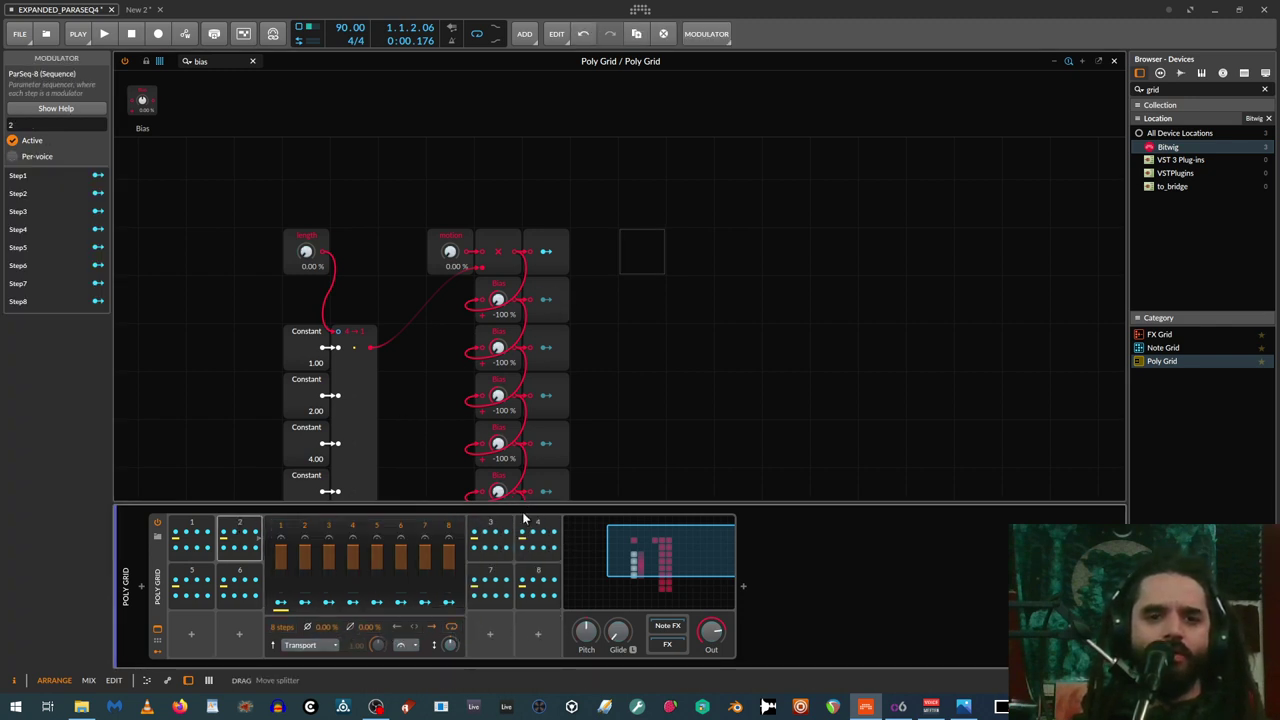
pyautogui.click(493, 524)
# Name the top three Modulator Out modules in the column 1, 2 and 3
pyautogui.click(555, 240)
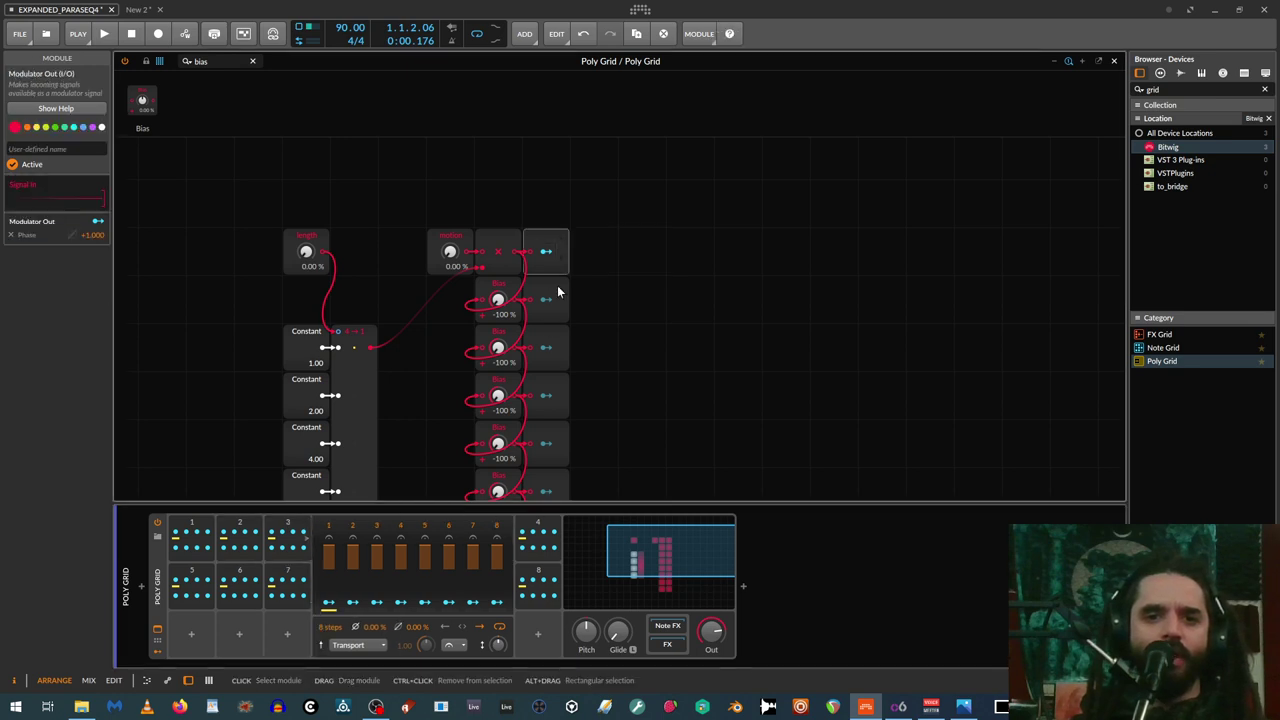
pyautogui.click(548, 334)
pyautogui.click(545, 251)
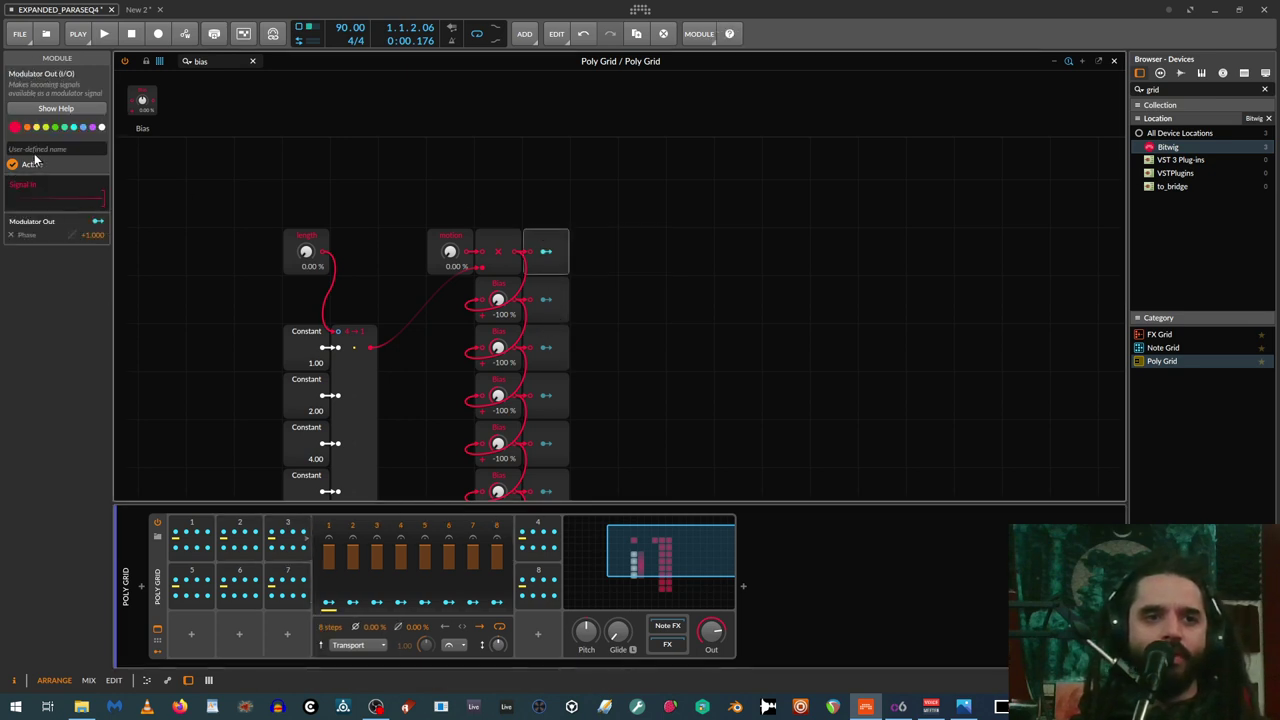
pyautogui.click(40, 148)
pyautogui.click(545, 299)
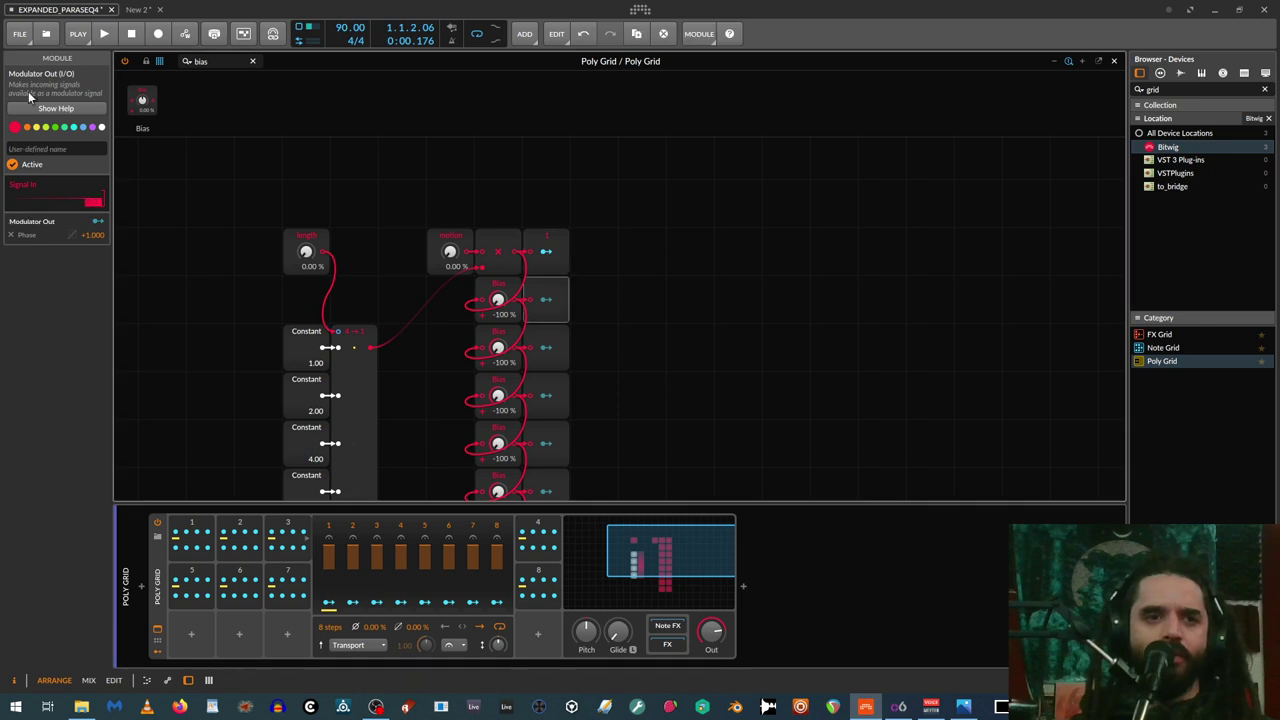
pyautogui.click(25, 148)
pyautogui.write('2')
pyautogui.click(550, 346)
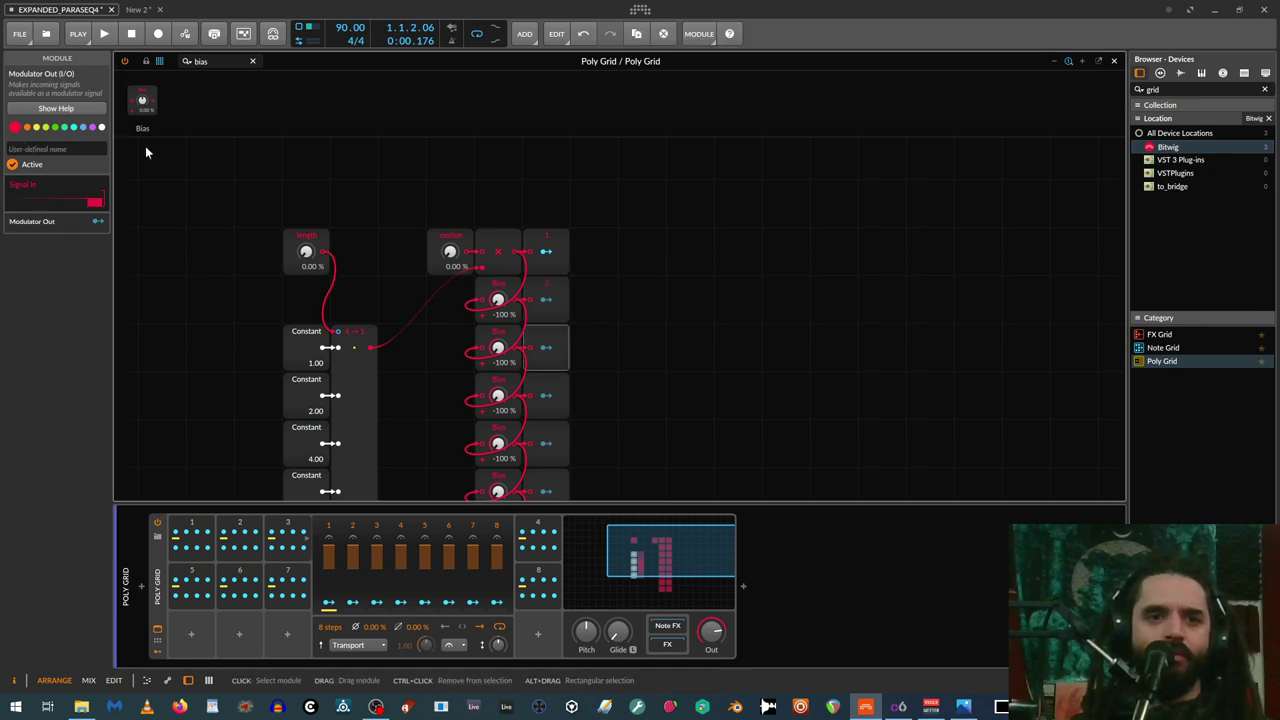
pyautogui.click(52, 148)
pyautogui.write('3')
pyautogui.click(542, 394)
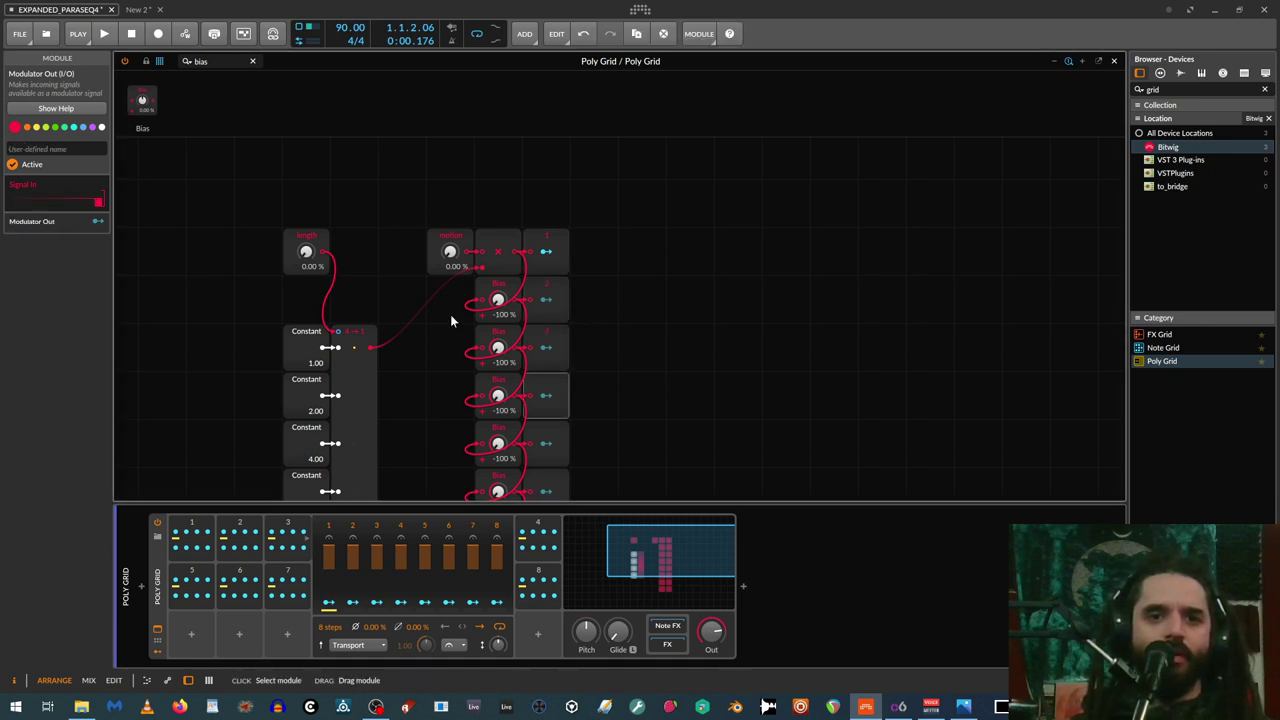
# Name the fourth and fifth Modulator Out modules in the column 4 and 5
pyautogui.click(65, 148)
pyautogui.write('4')
pyautogui.scroll(-2, 555, 290)
pyautogui.click(545, 347)
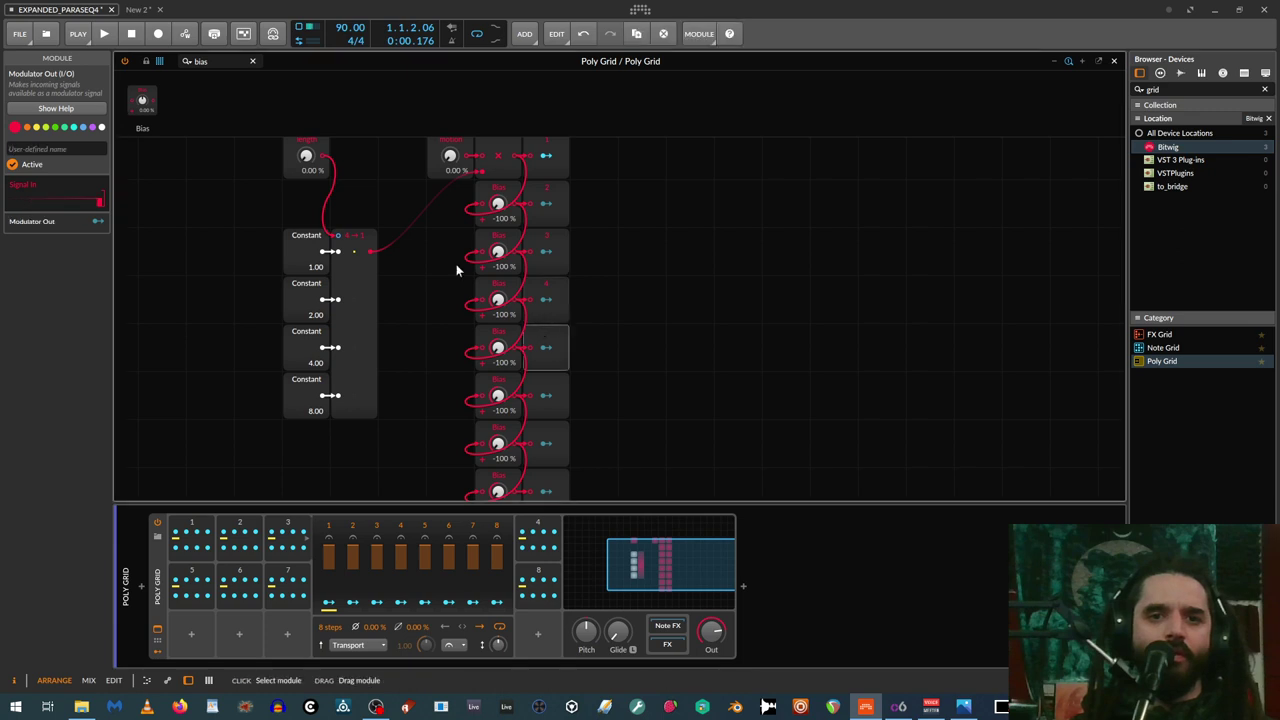
pyautogui.click(85, 152)
pyautogui.write('5')
# Name the last three Modulator Out modules in the column 6, 7 and 8
pyautogui.scroll(-2, 520, 280)
pyautogui.click(540, 300)
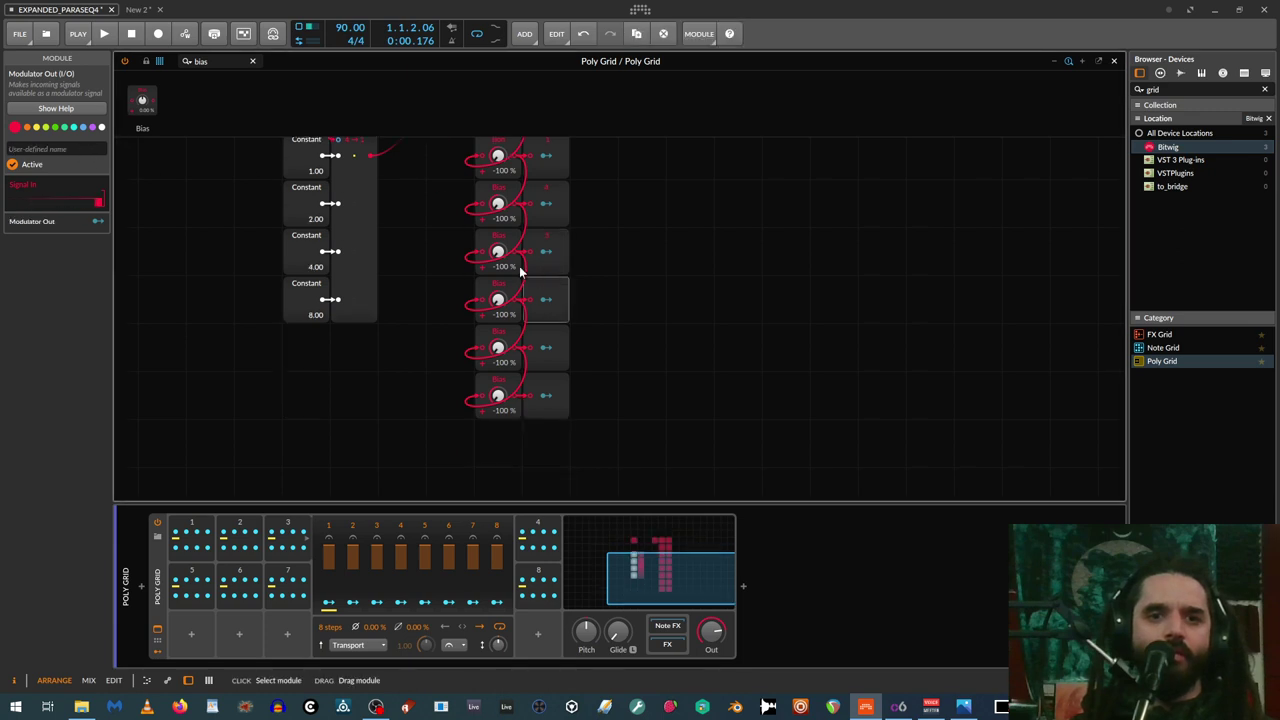
pyautogui.click(73, 148)
pyautogui.write('6')
pyautogui.click(560, 331)
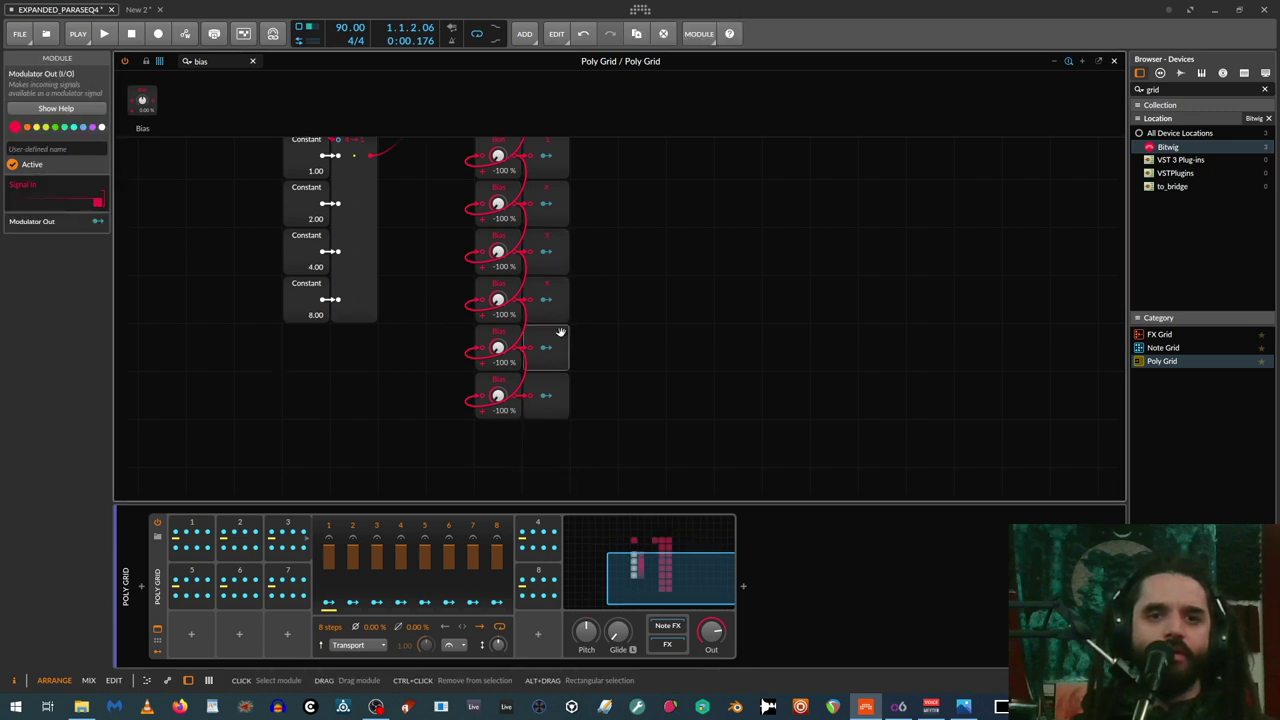
pyautogui.click(70, 148)
pyautogui.write('7')
pyautogui.click(545, 395)
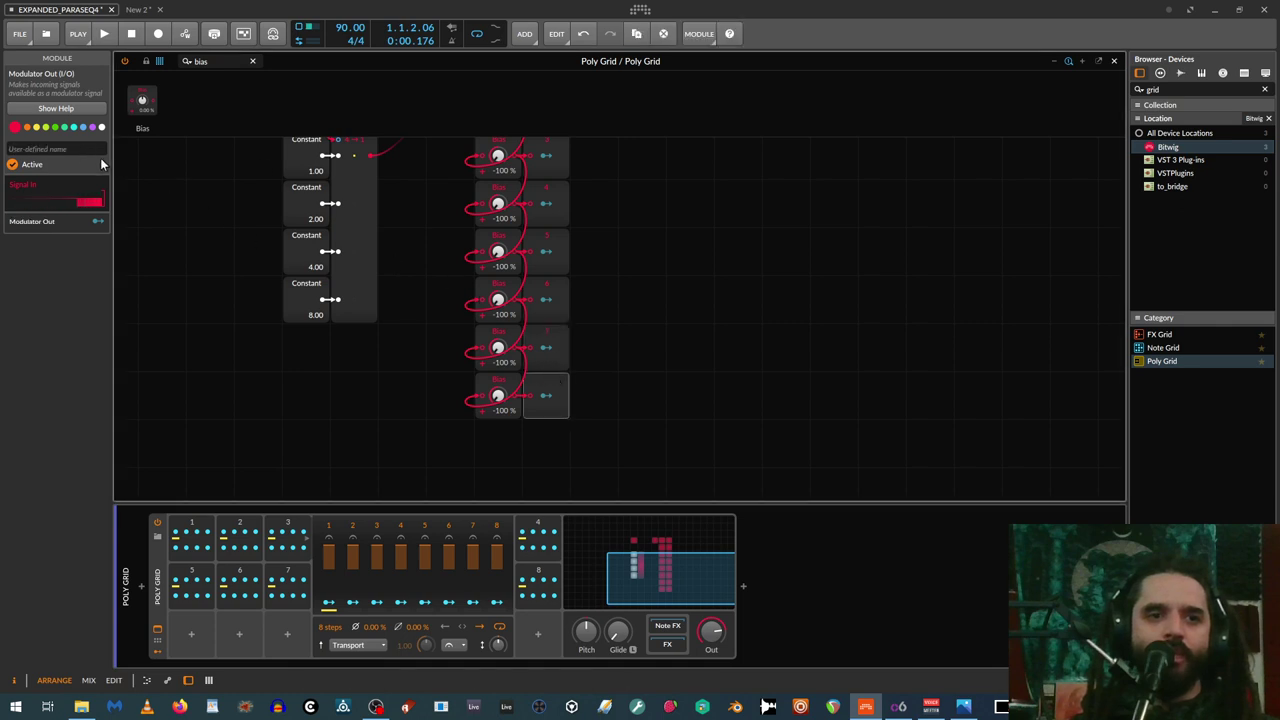
pyautogui.click(66, 148)
# Check the mapping of Modulator Out 2, and map Modulator Out 3 to the Phase of ParSeq-8 number 3
pyautogui.scroll(3, 559, 306)
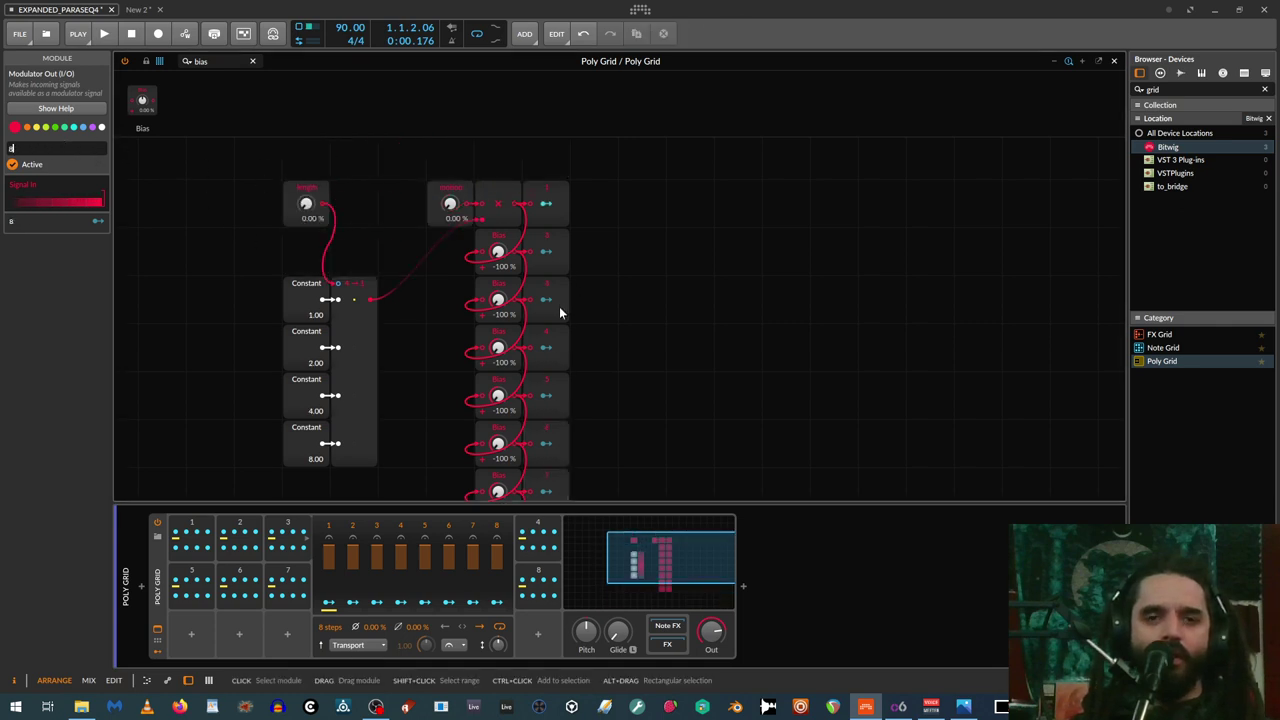
pyautogui.click(548, 255)
pyautogui.click(549, 255)
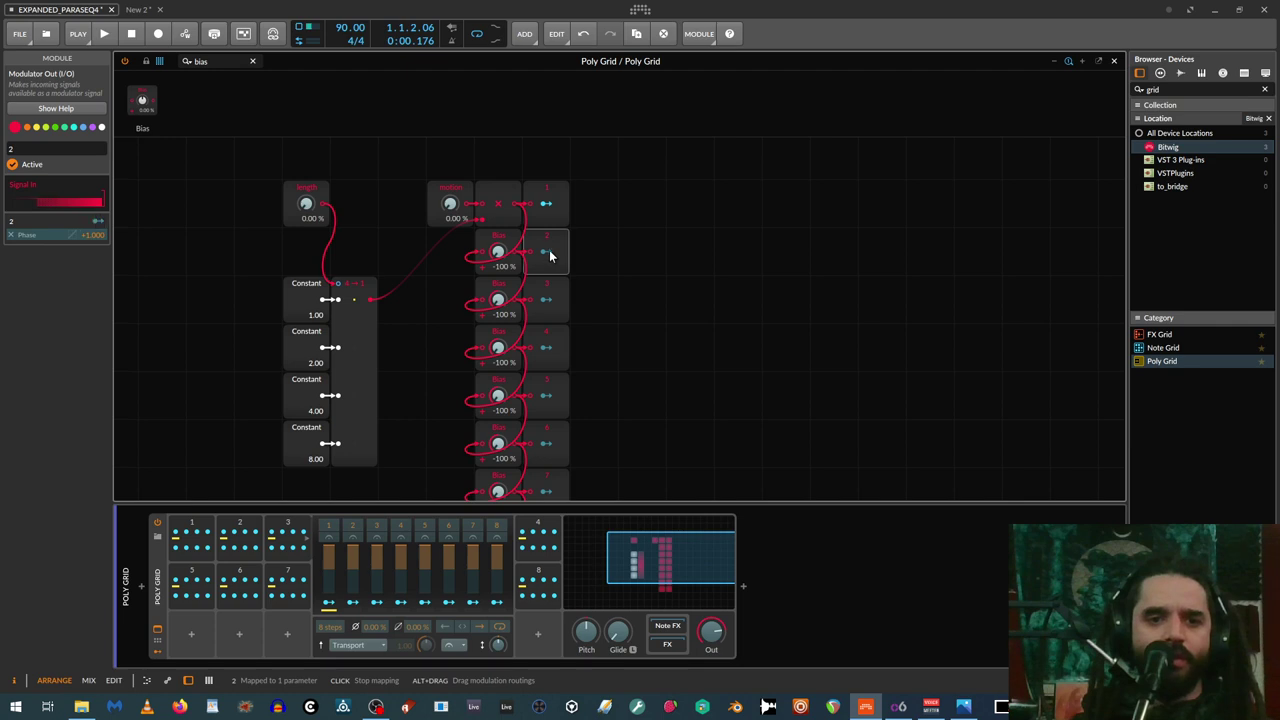
pyautogui.click(241, 527)
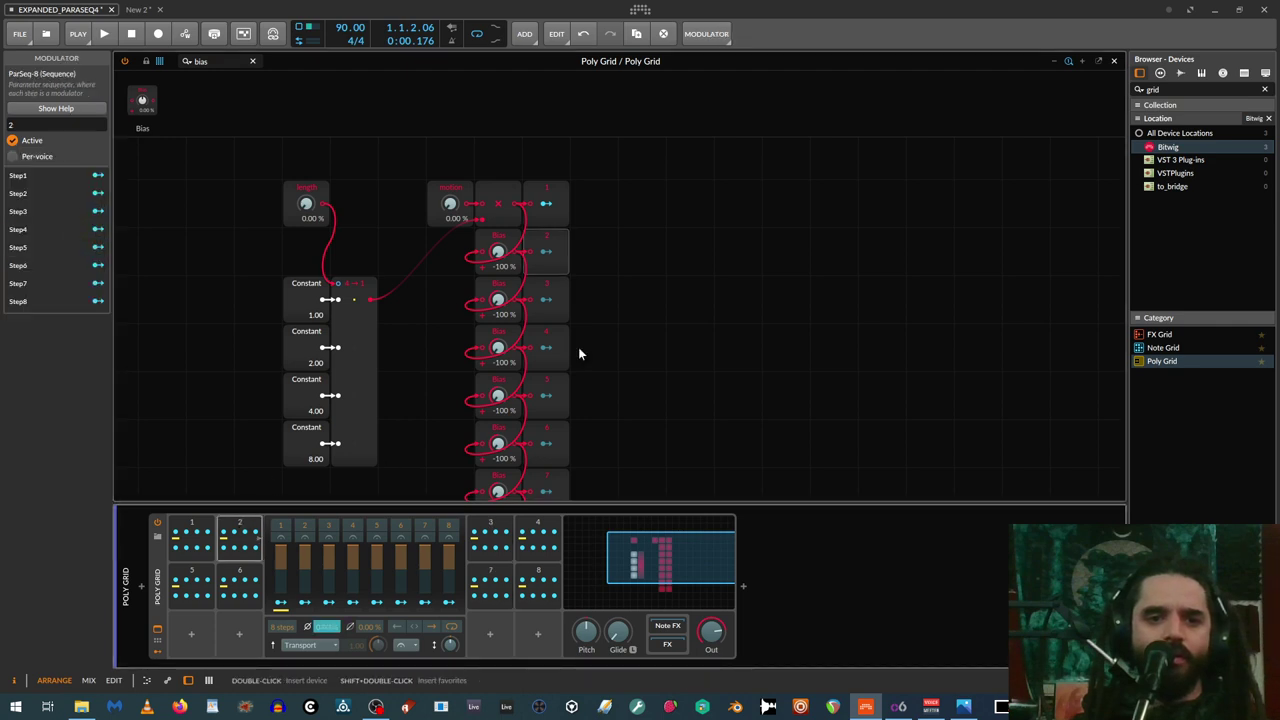
pyautogui.click(492, 519)
pyautogui.click(547, 301)
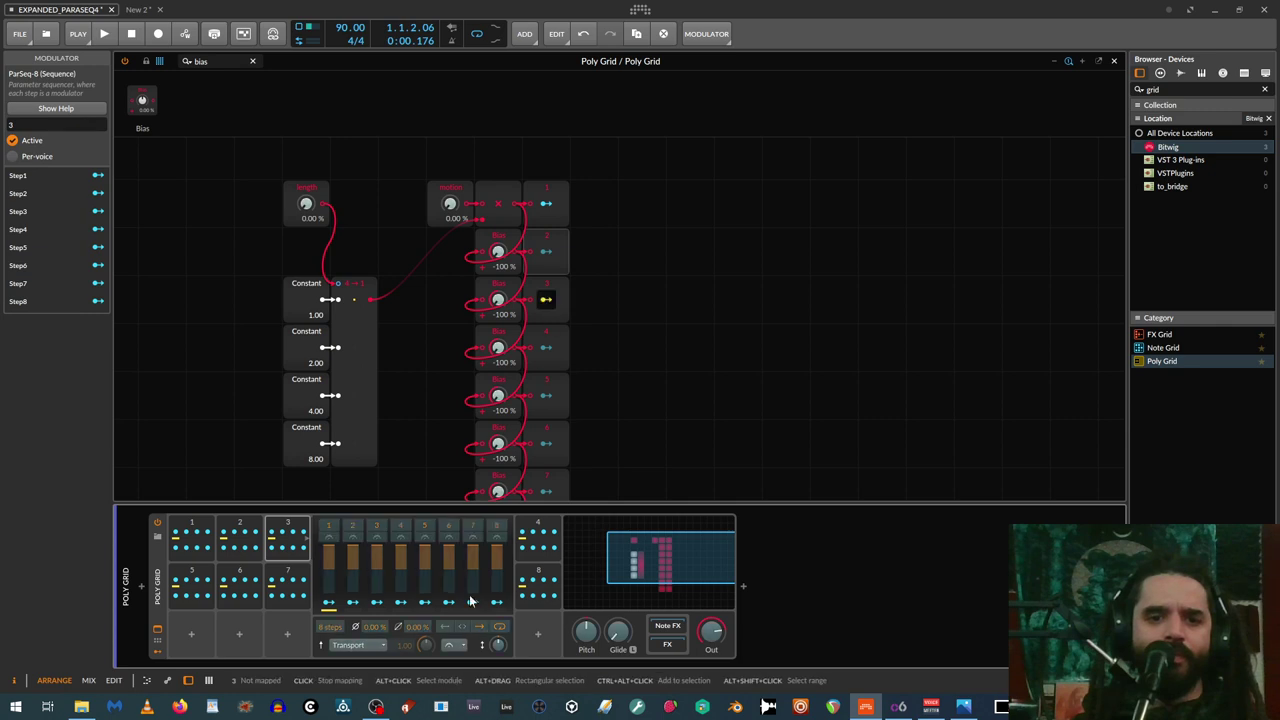
pyautogui.click(375, 627)
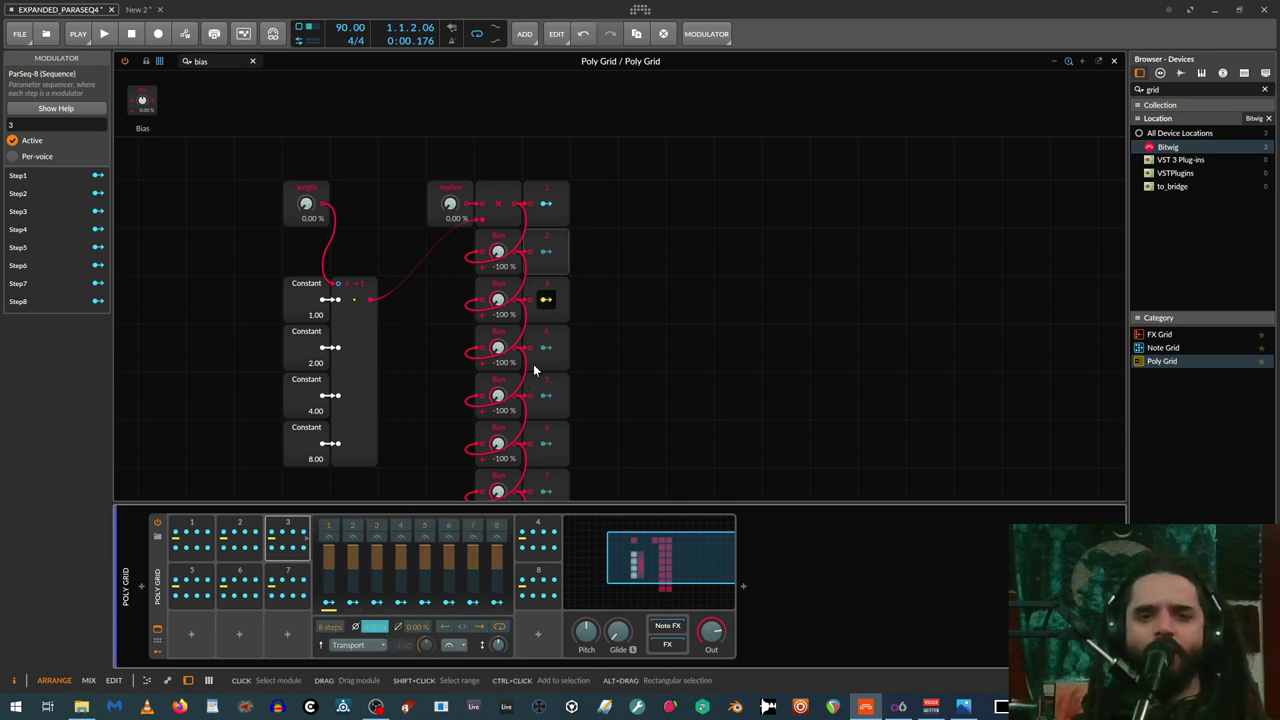
pyautogui.click(550, 301)
# Map Modulator Outs 4 and 5 to the Phase of ParSeq-8 numbers 4 and 5 respectively
pyautogui.click(535, 521)
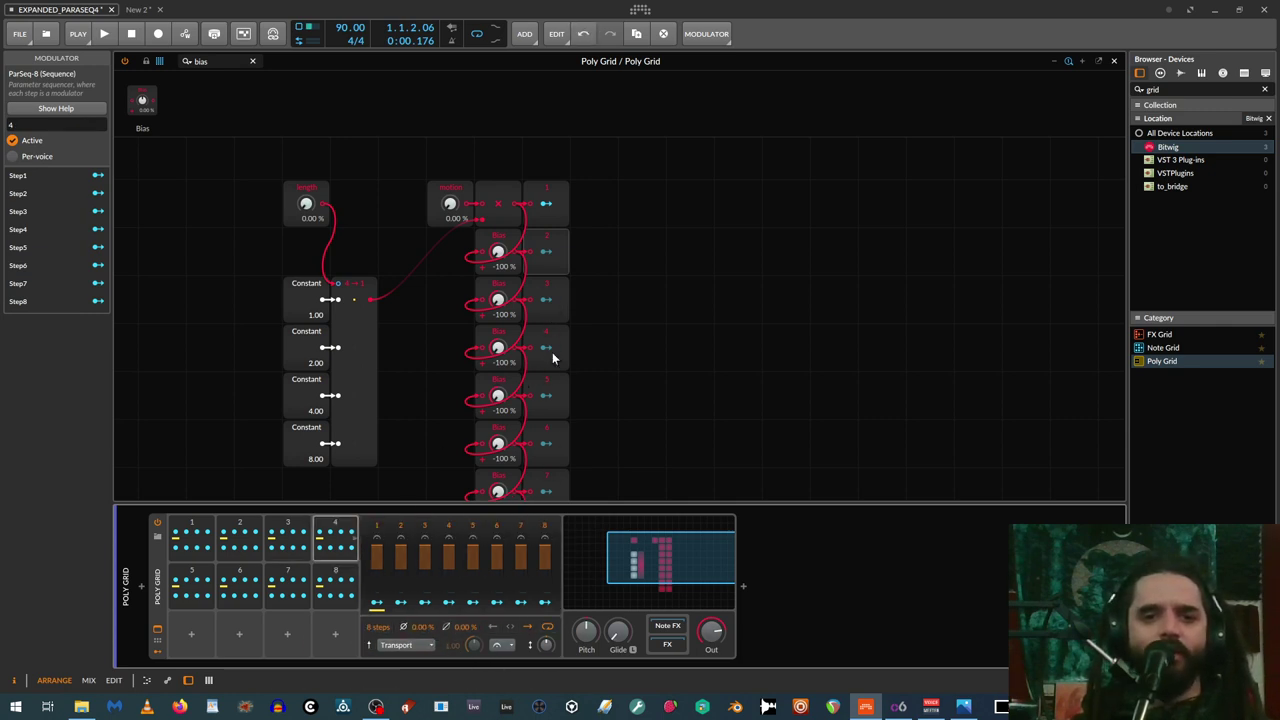
pyautogui.click(546, 347)
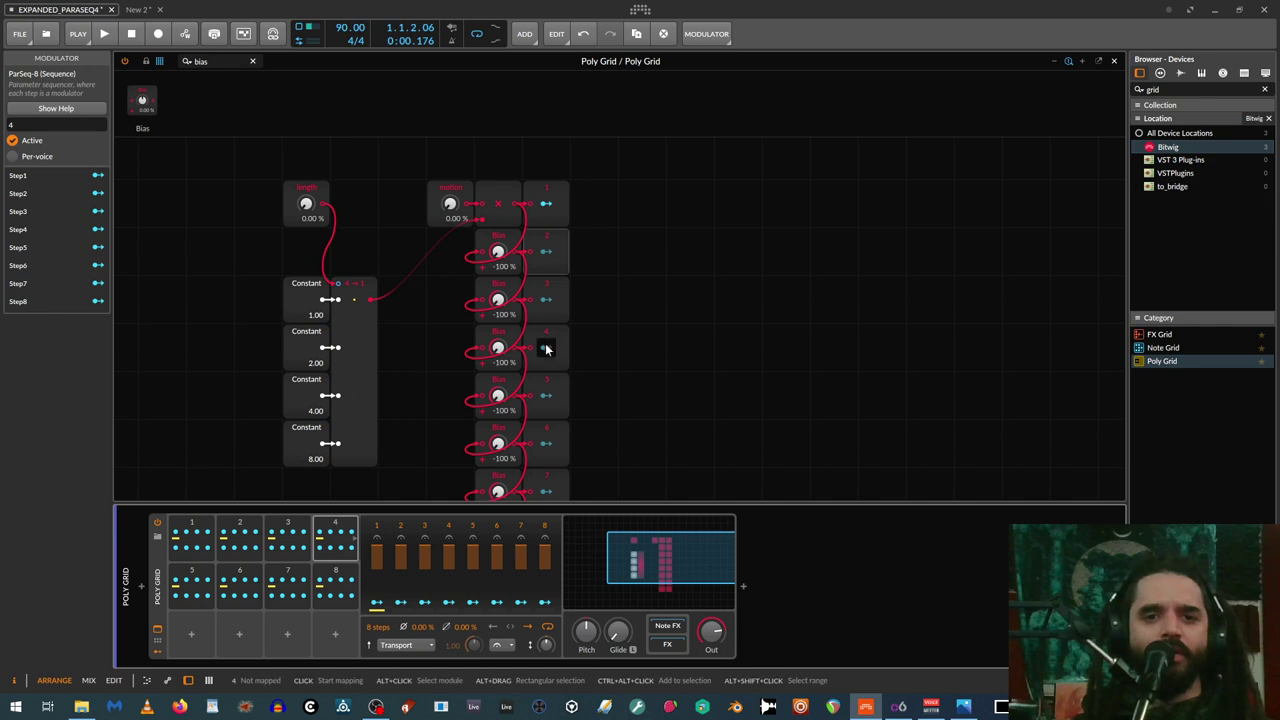
pyautogui.click(423, 627)
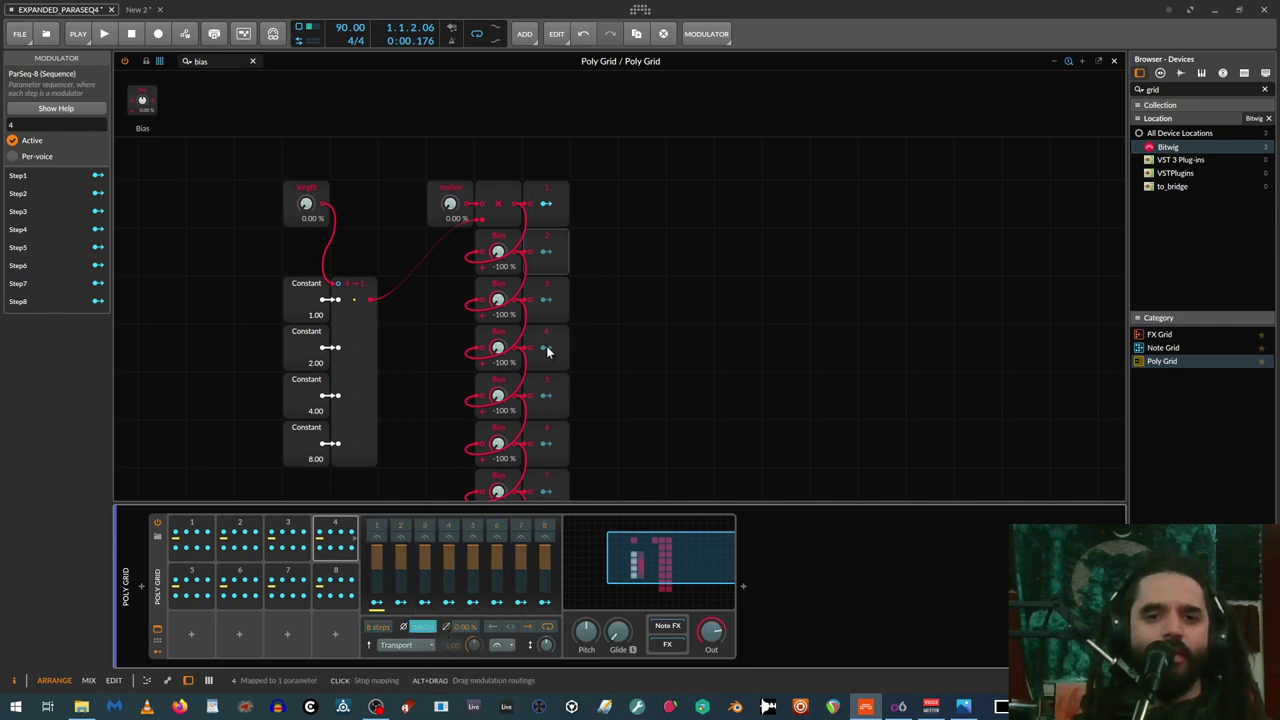
pyautogui.click(195, 582)
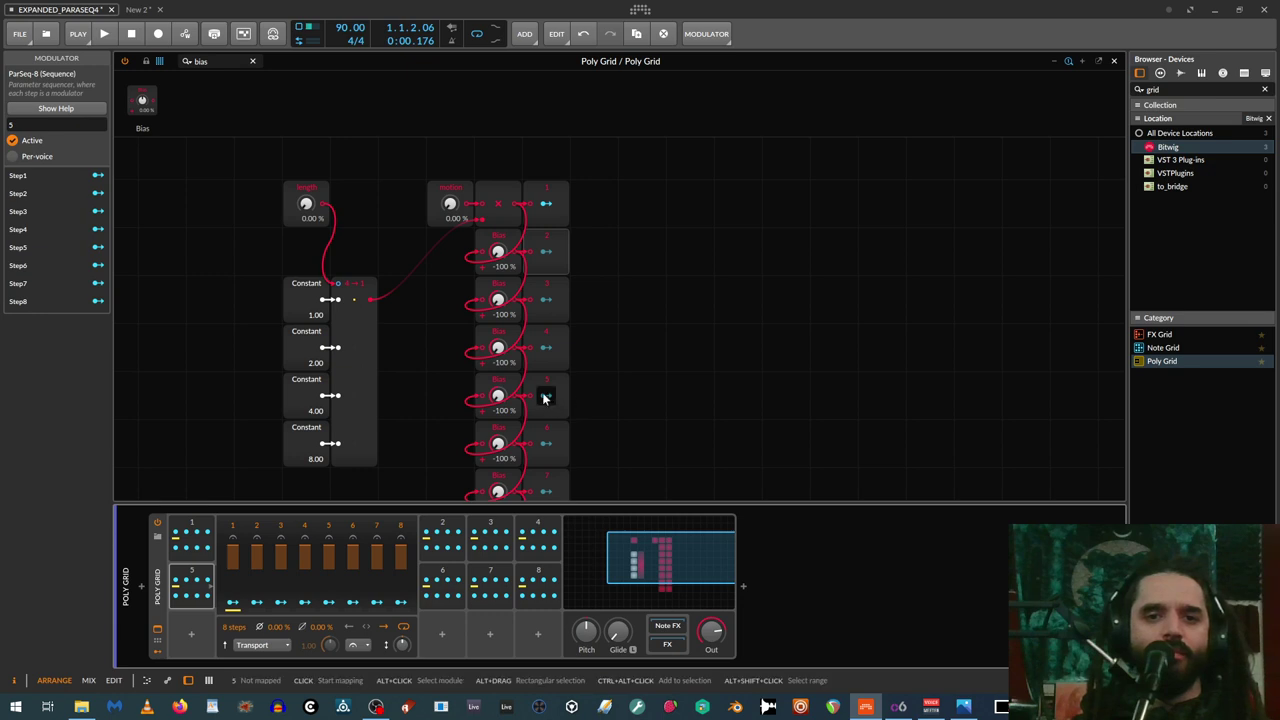
pyautogui.scroll(-1, 600, 480)
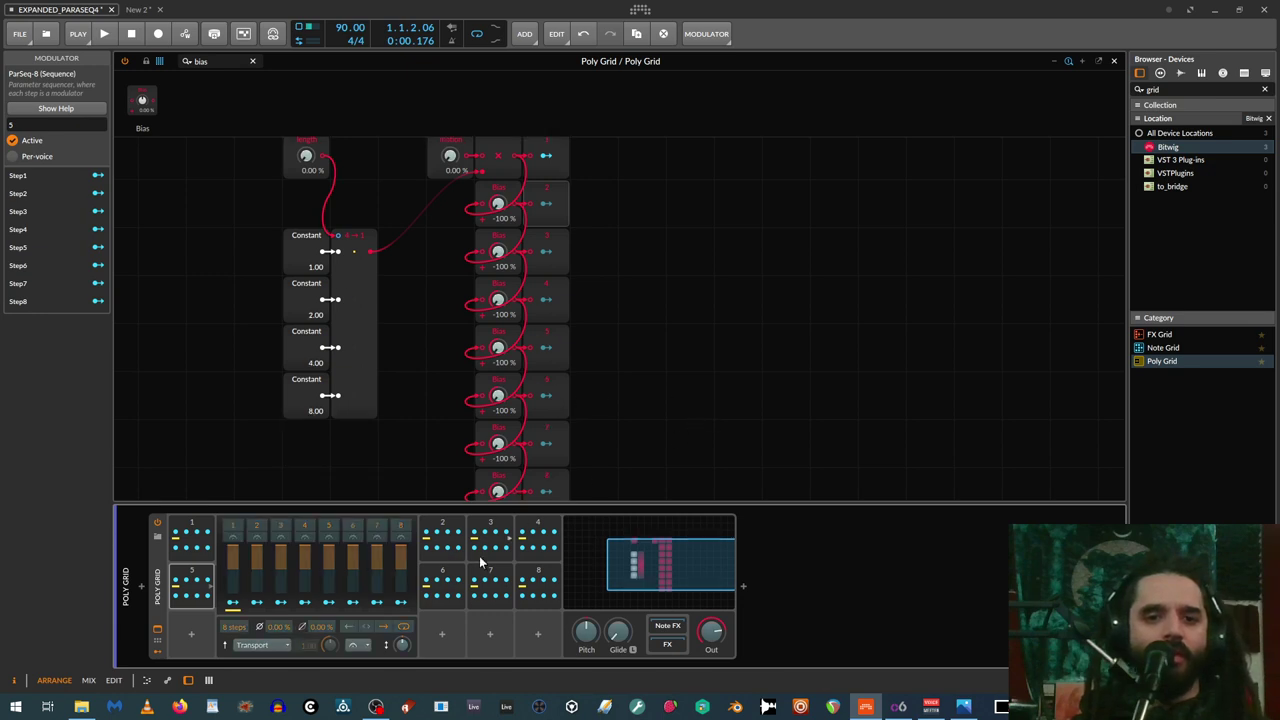
pyautogui.click(277, 626)
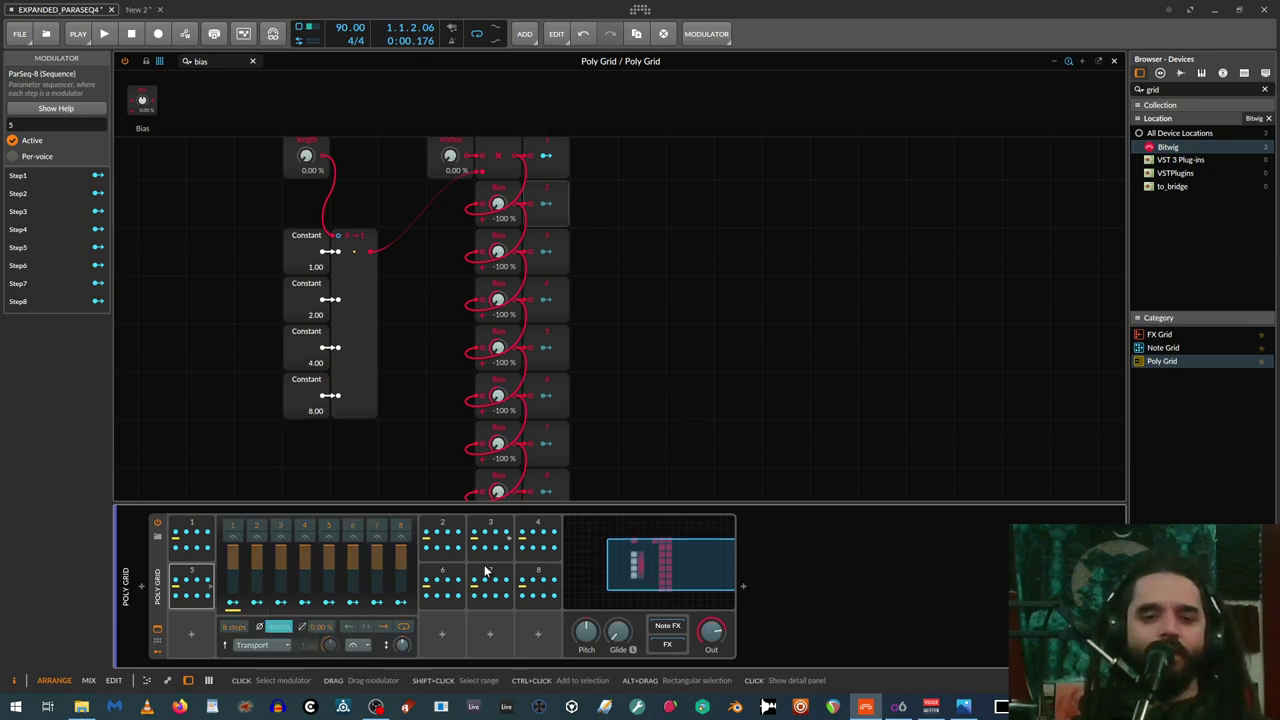
# Map Modulator Outs 6, 7 and 8 to the Phase of the ParSeq-8 modulators with the matching numbers
pyautogui.click(443, 575)
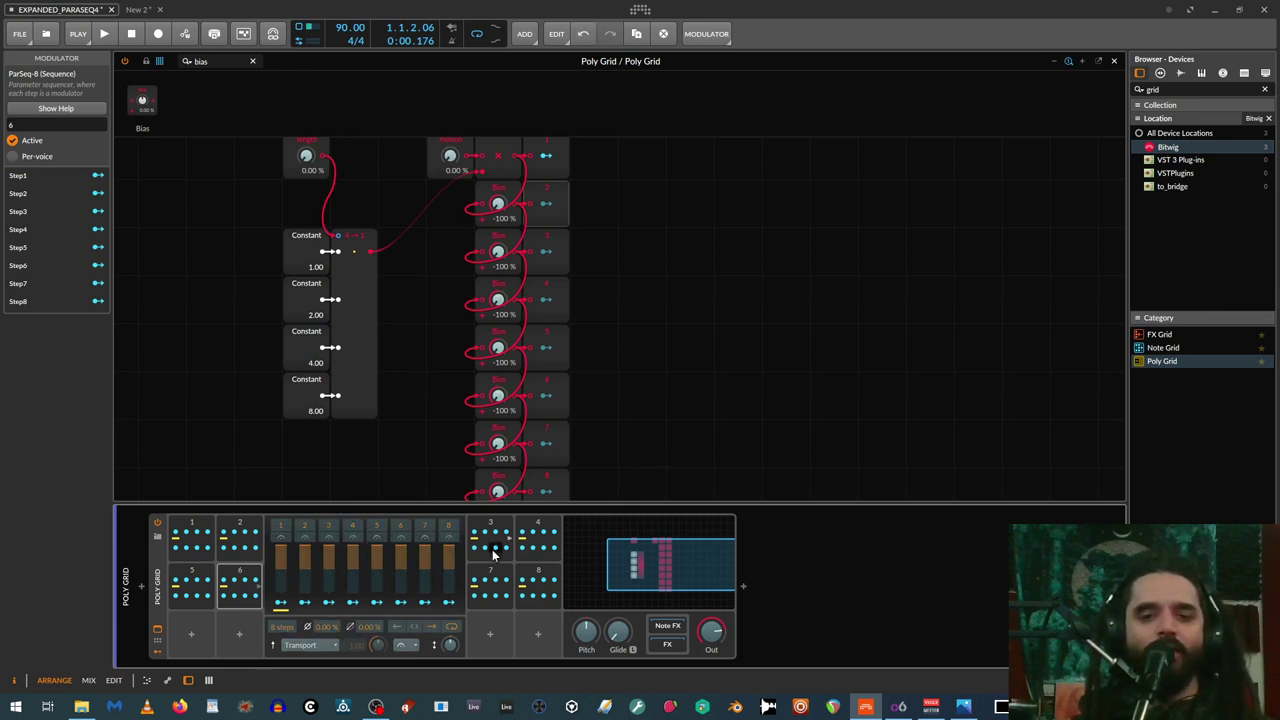
pyautogui.click(490, 580)
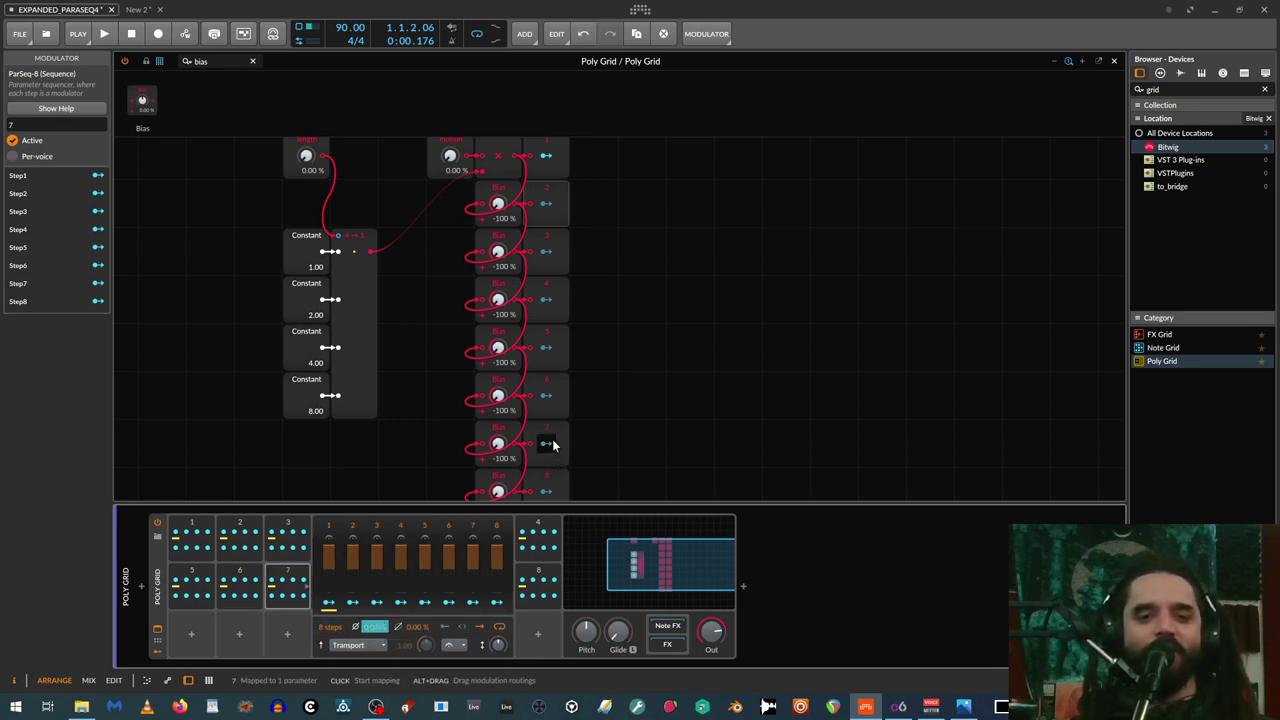
pyautogui.click(527, 570)
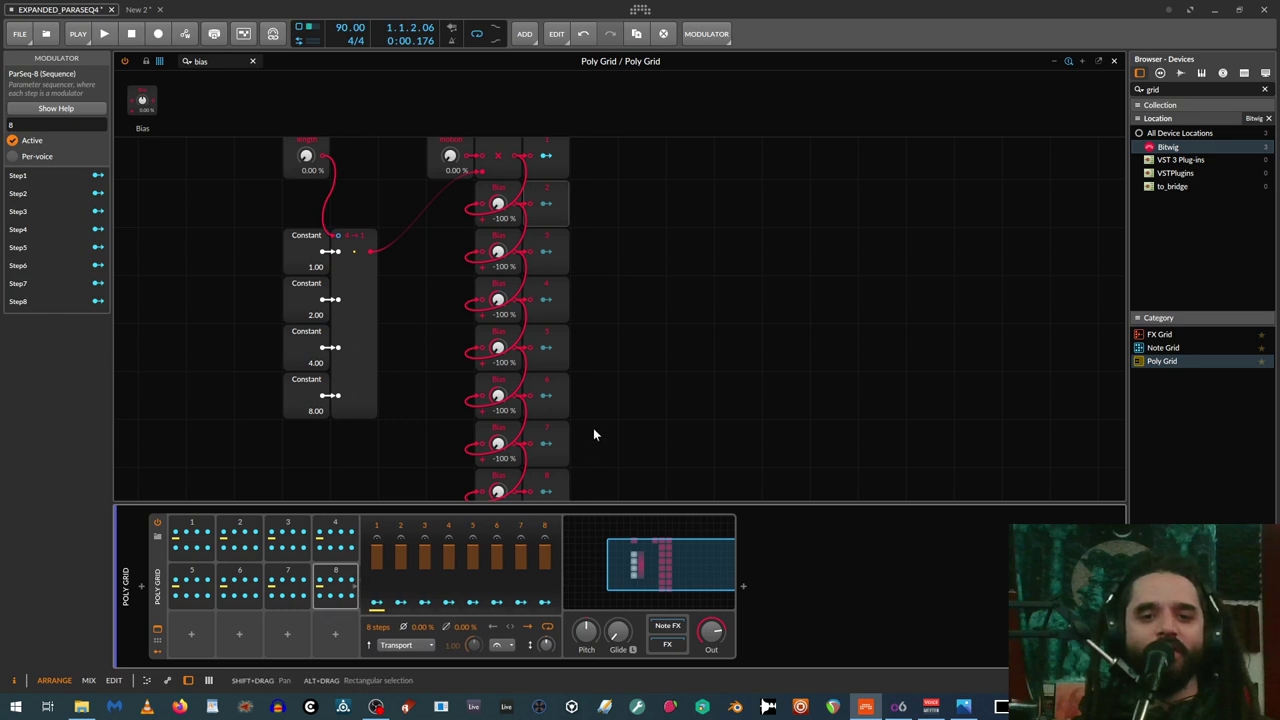
pyautogui.scroll(-2, 593, 428)
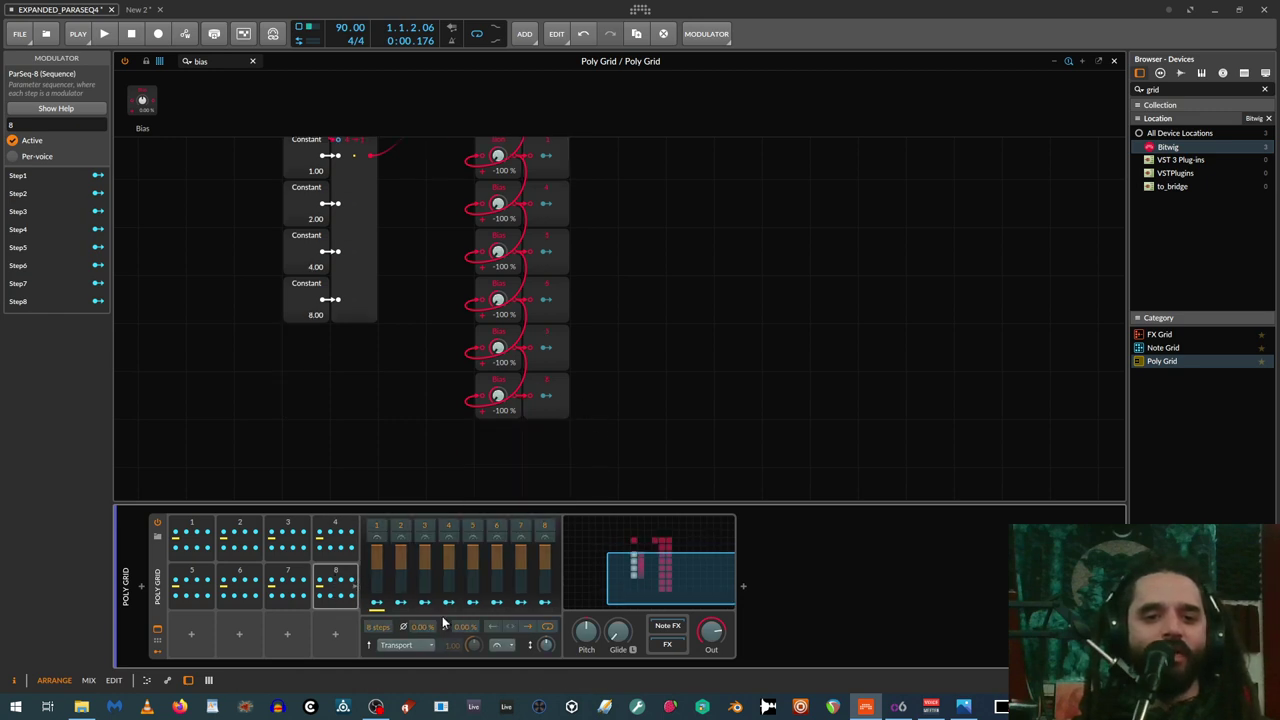
pyautogui.click(545, 397)
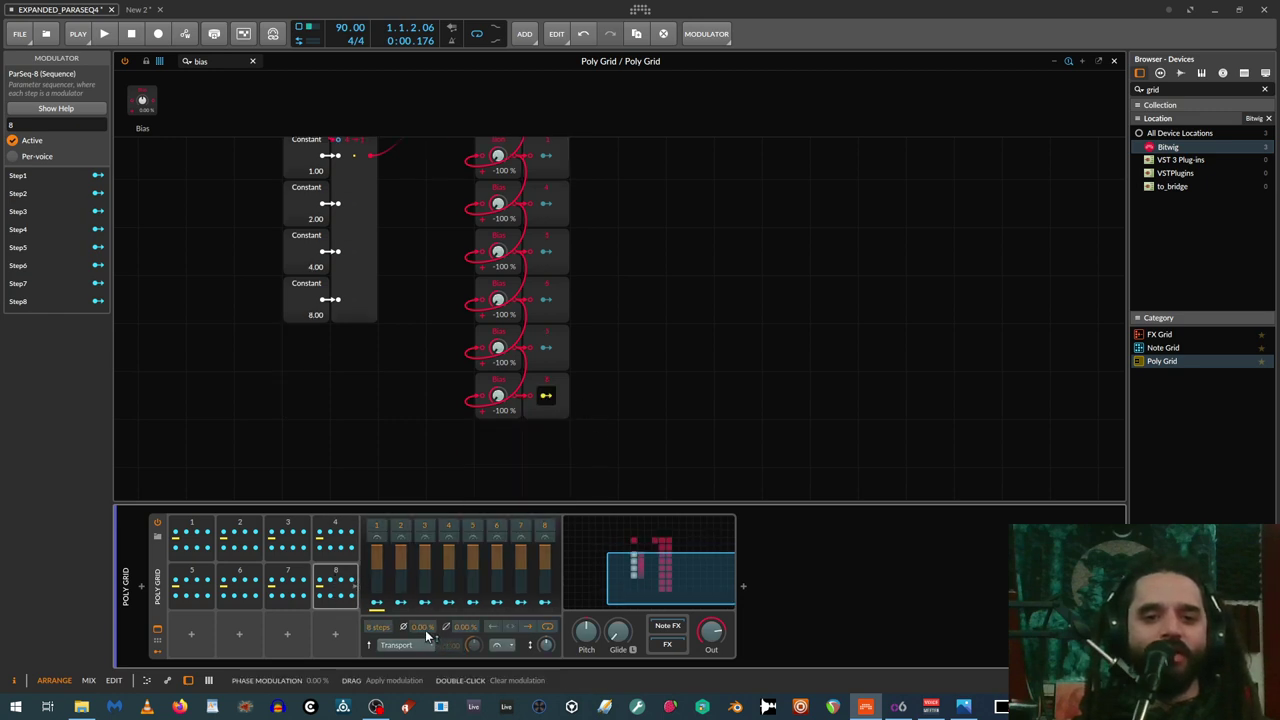
pyautogui.click(548, 400)
# Set the length Value to 100 % and test the sequence by raising motion to 66.0 % and returning it to 0 %
pyautogui.scroll(3, 758, 436)
pyautogui.scroll(-1, 759, 436)
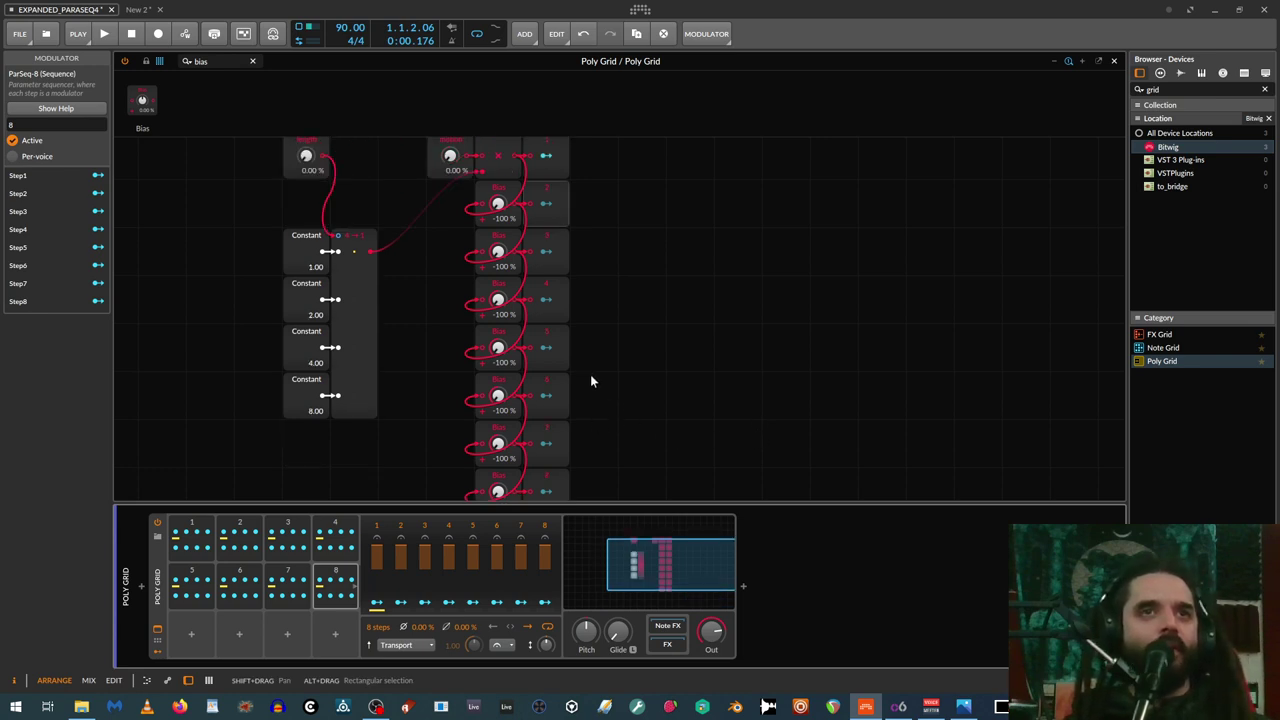
pyautogui.scroll(1, 630, 225)
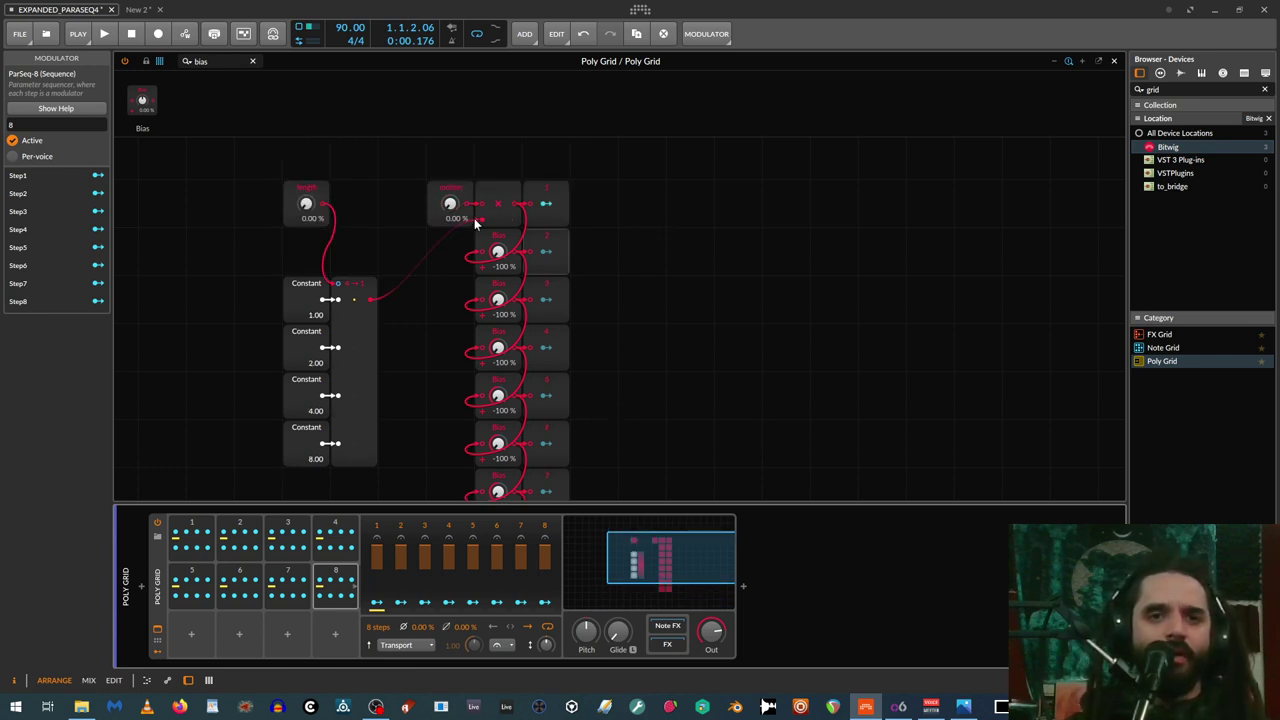
pyautogui.moveTo(475, 224); pyautogui.dragTo(475, 170)
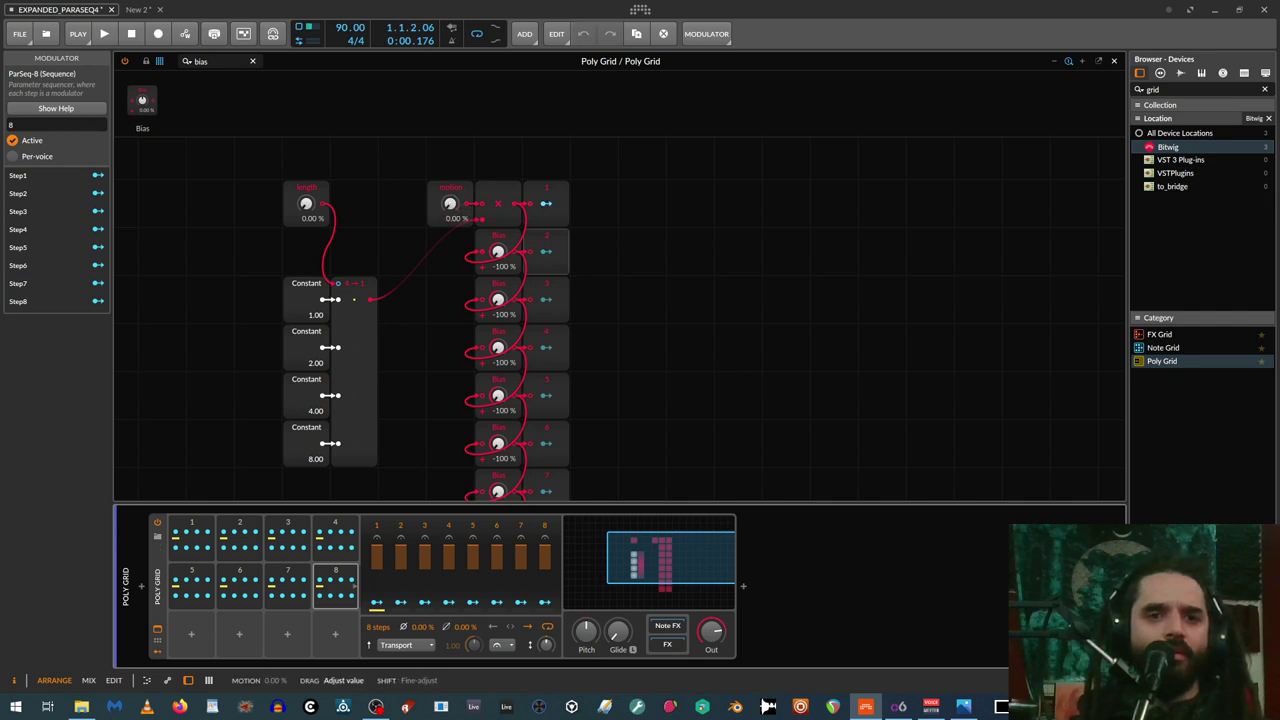
pyautogui.moveTo(307, 208); pyautogui.dragTo(307, 120)
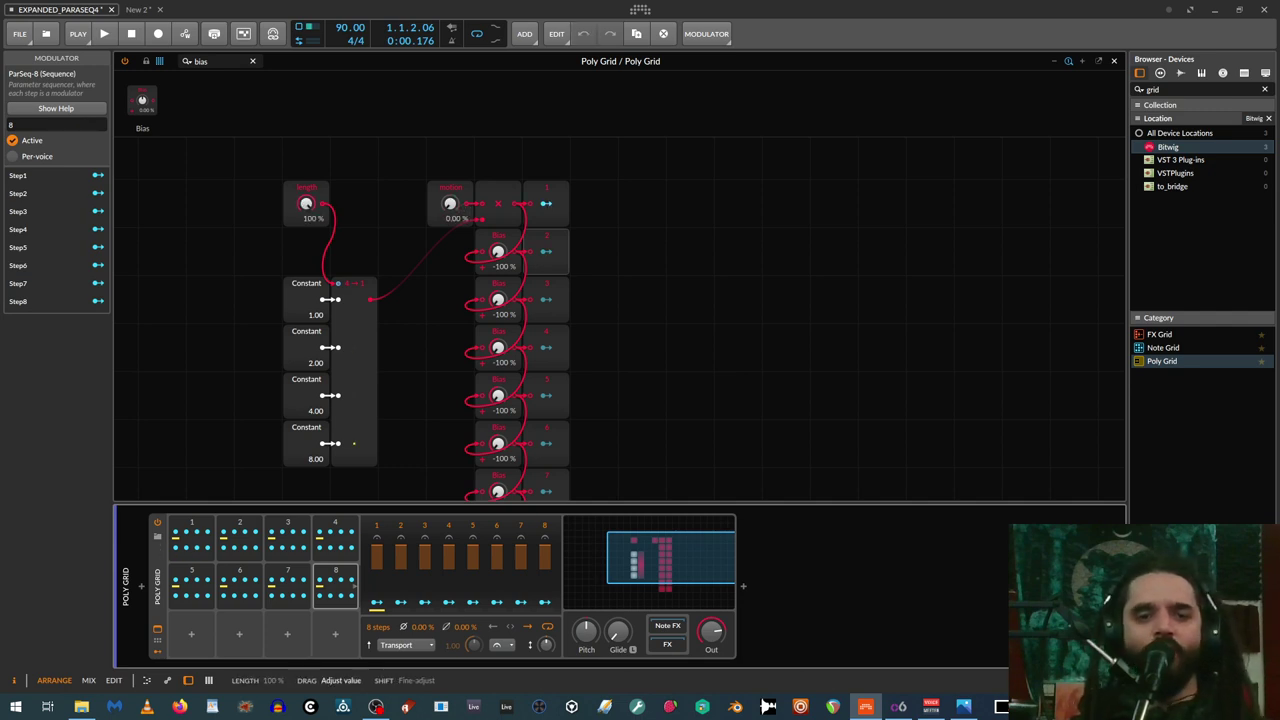
pyautogui.moveTo(450, 204); pyautogui.dragTo(450, 175)
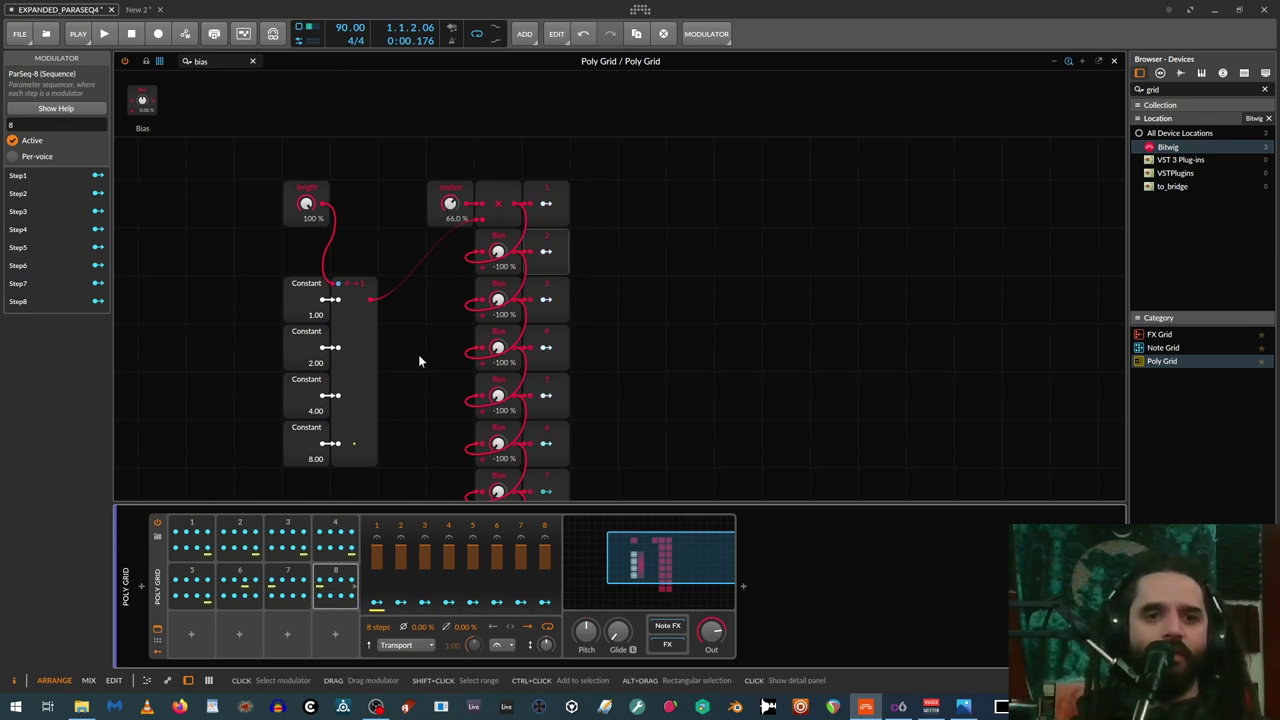
pyautogui.moveTo(446, 210)
pyautogui.mouseDown()
pyautogui.moveTo(446, 222)
pyautogui.moveTo(447, 205)
pyautogui.mouseUp()
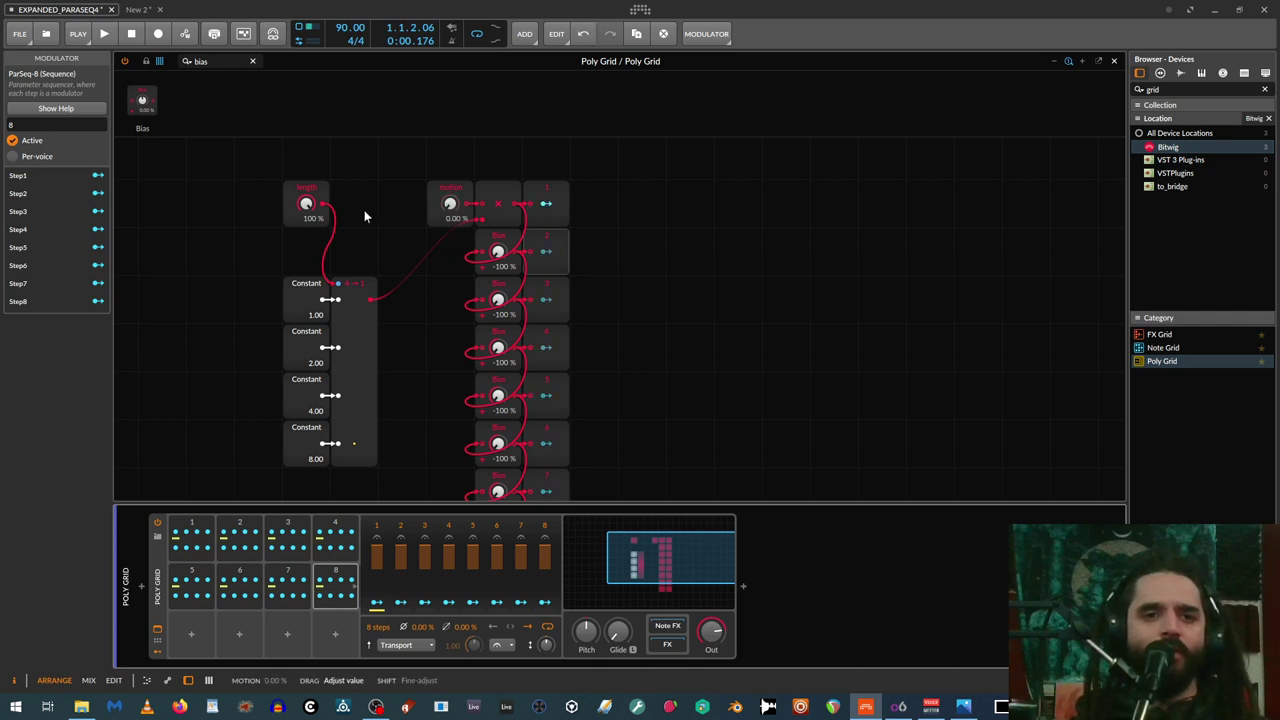
# Test the length Value at 63.0 %, 23.0 % and 38.5 % while sweeping motion up to 100 %, and expand ParSeq-8 number 1
pyautogui.moveTo(306, 203); pyautogui.dragTo(306, 224)
pyautogui.moveTo(449, 204); pyautogui.dragTo(449, 190)
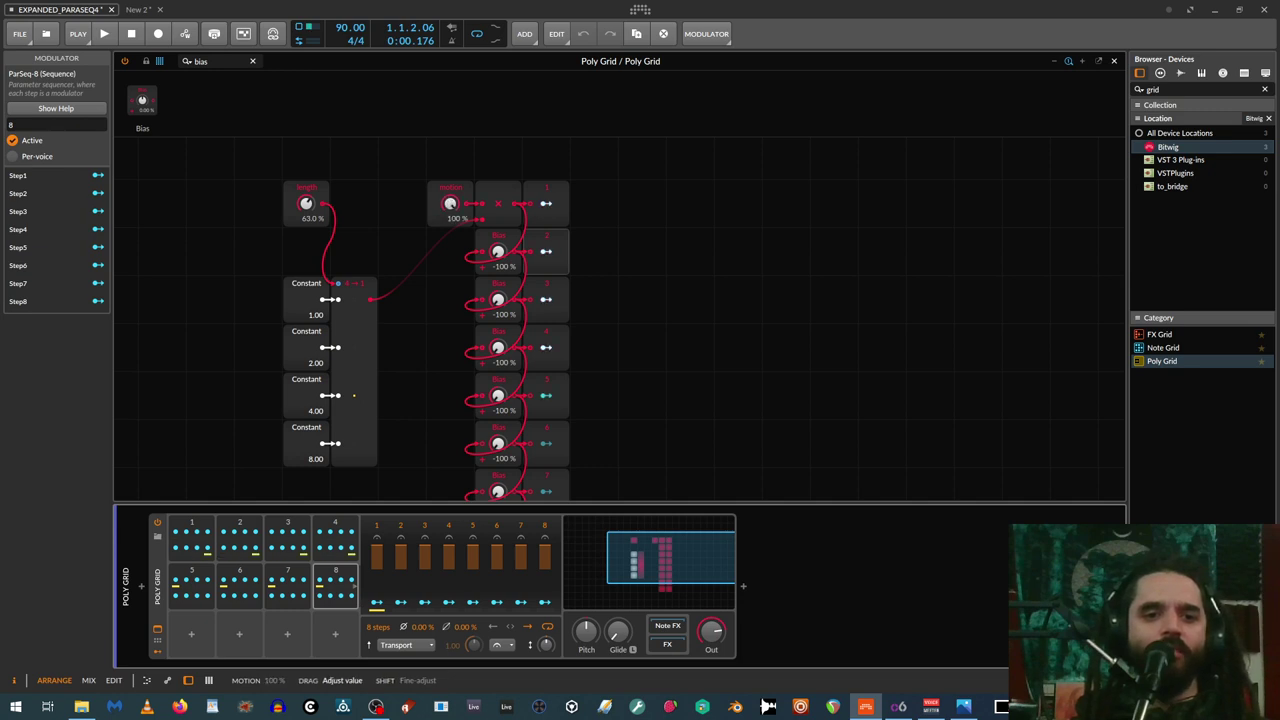
pyautogui.moveTo(310, 207); pyautogui.dragTo(310, 230)
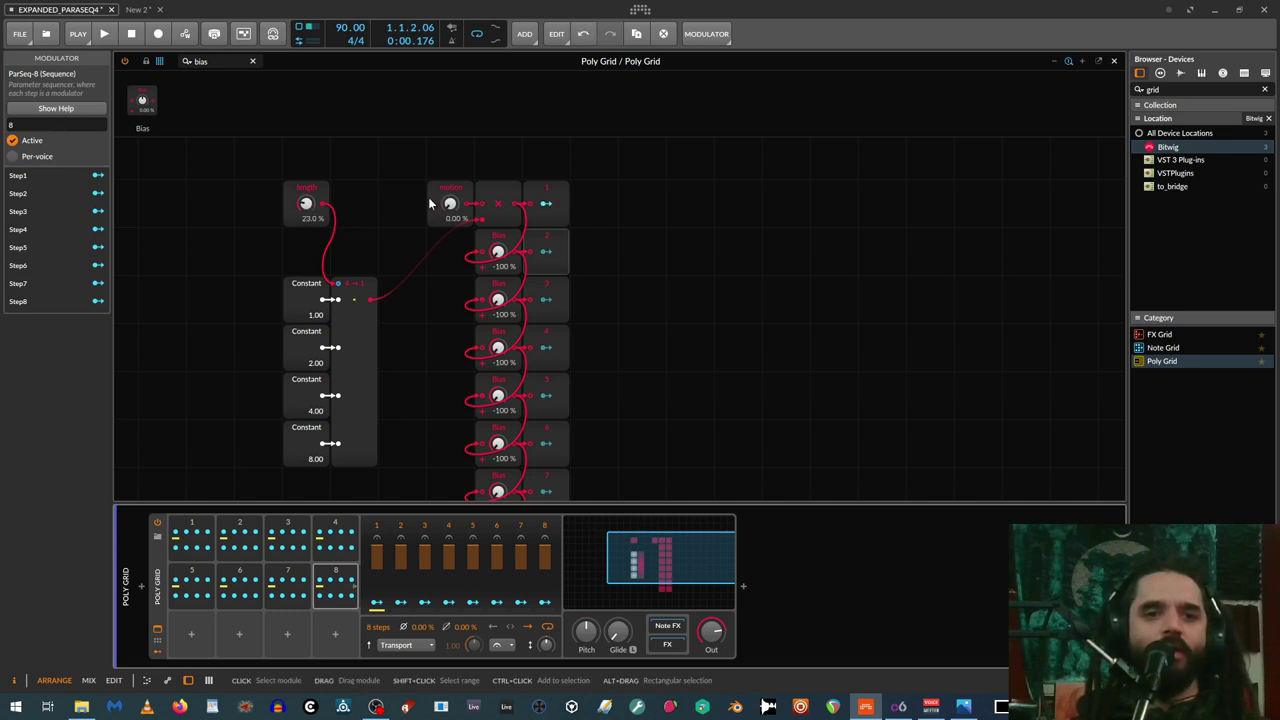
pyautogui.moveTo(447, 203); pyautogui.dragTo(447, 201)
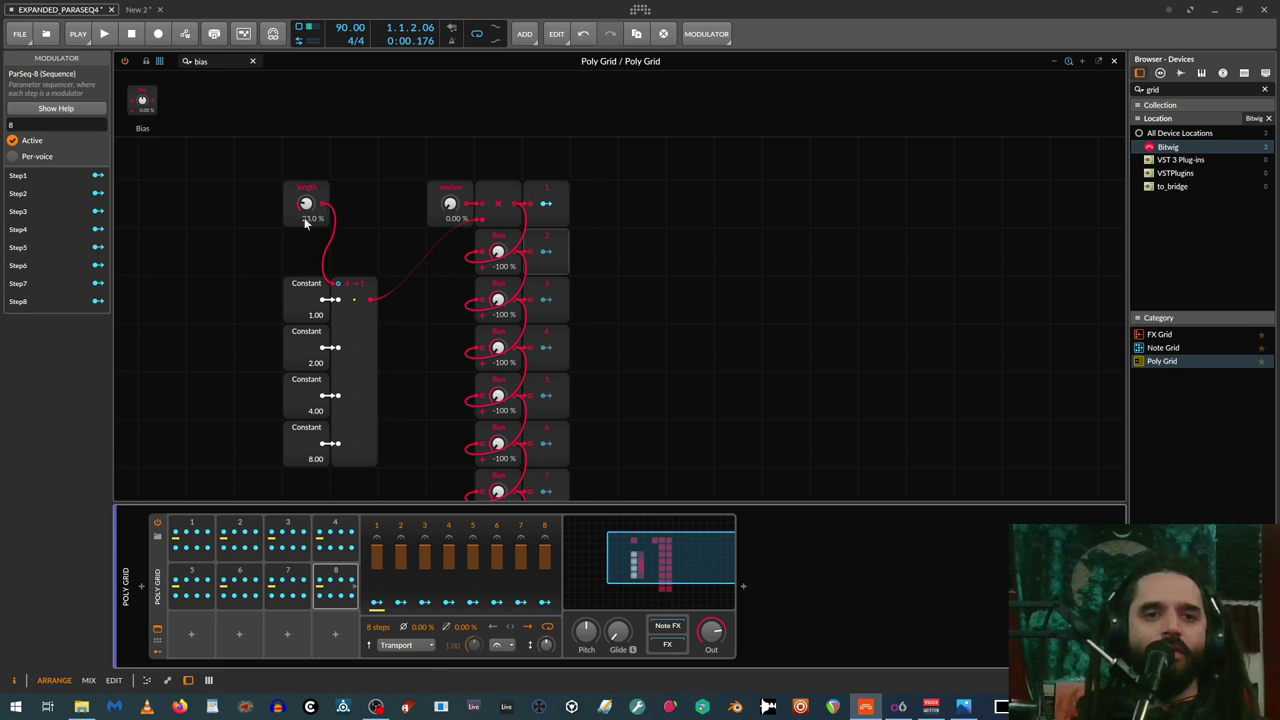
pyautogui.moveTo(449, 204); pyautogui.dragTo(449, 196)
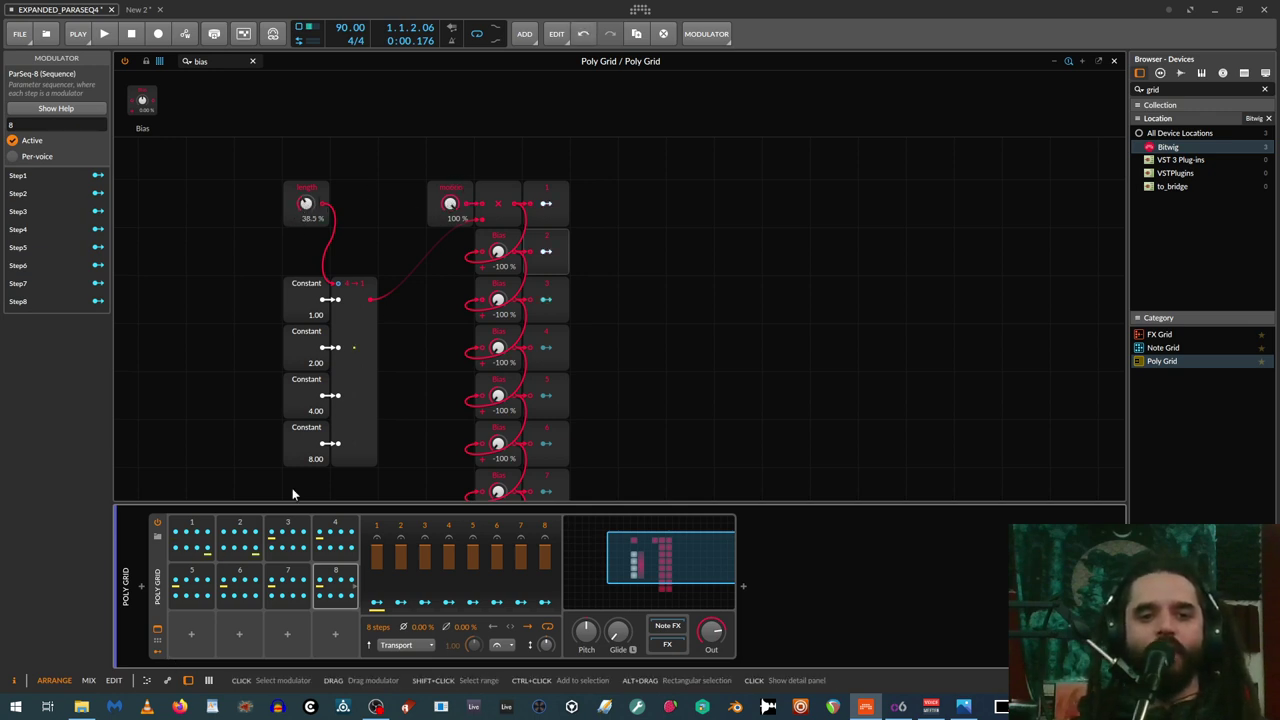
pyautogui.click(192, 517)
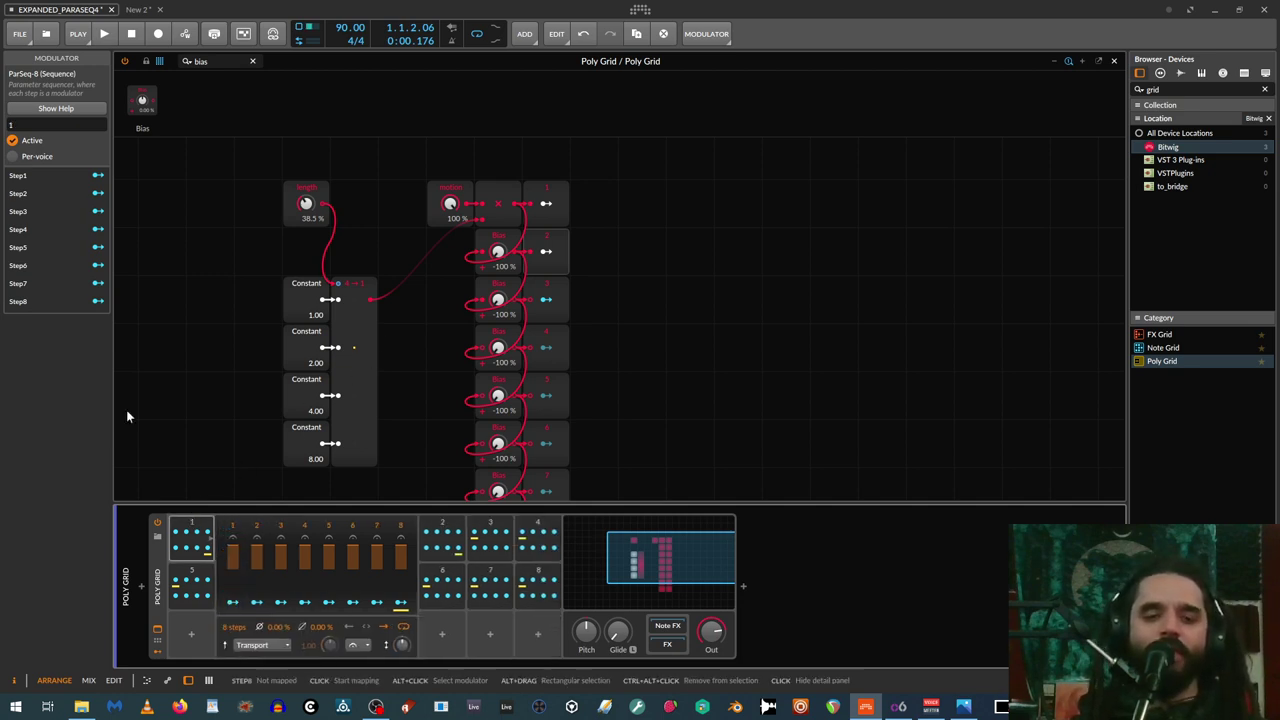
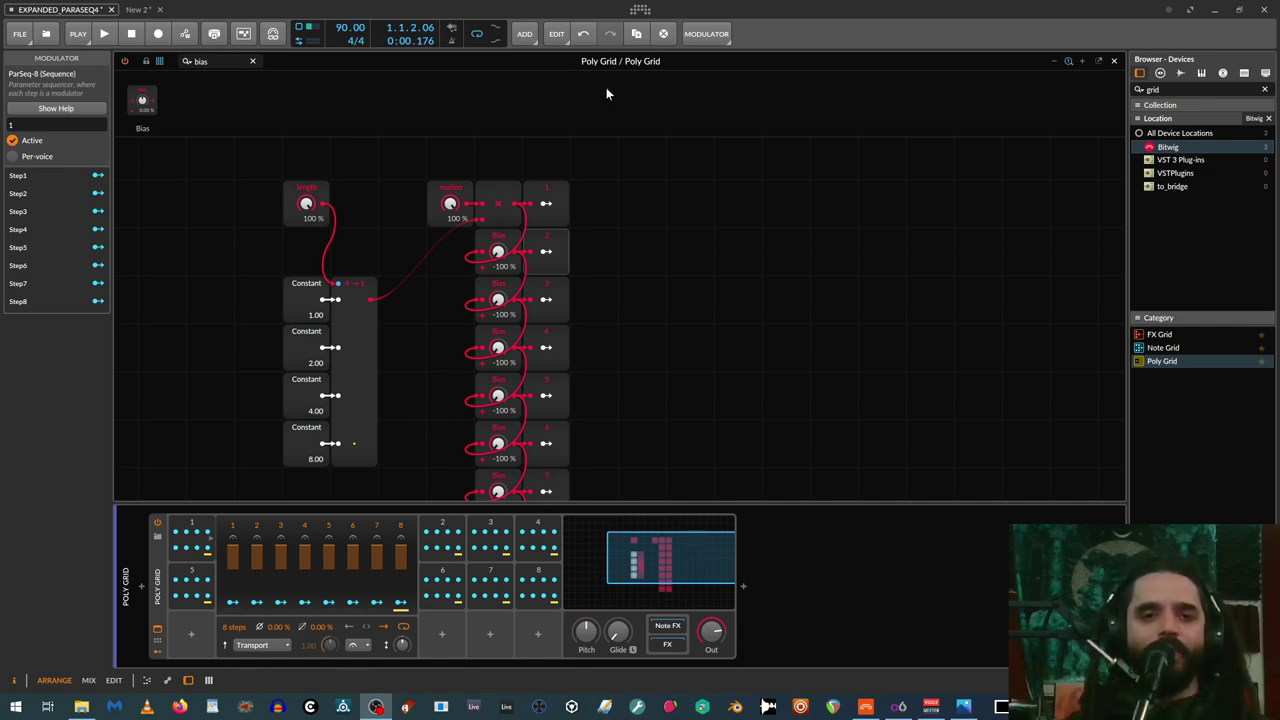
# Clear the module search and add the ≥ and ≤ Logic comparators side by side in the empty grid area beside the Modulator Outs
pyautogui.click(252, 61)
pyautogui.click(283, 128)
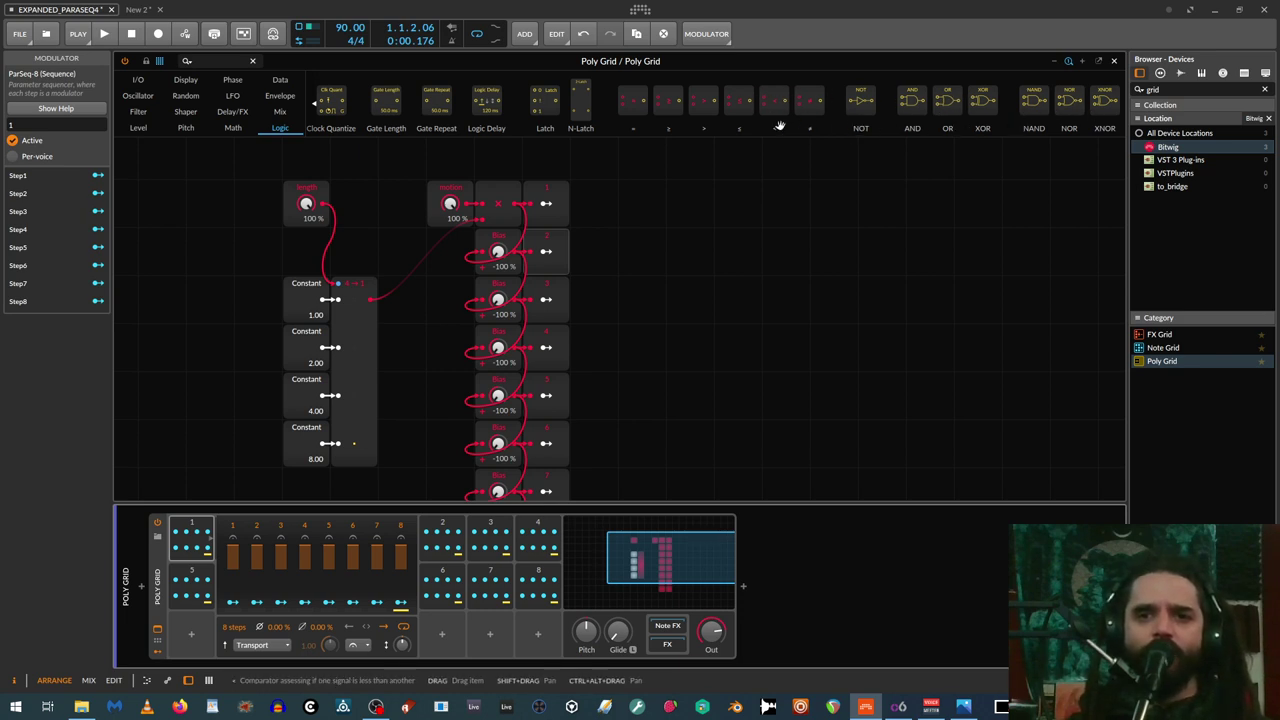
pyautogui.moveTo(673, 103); pyautogui.dragTo(743, 202)
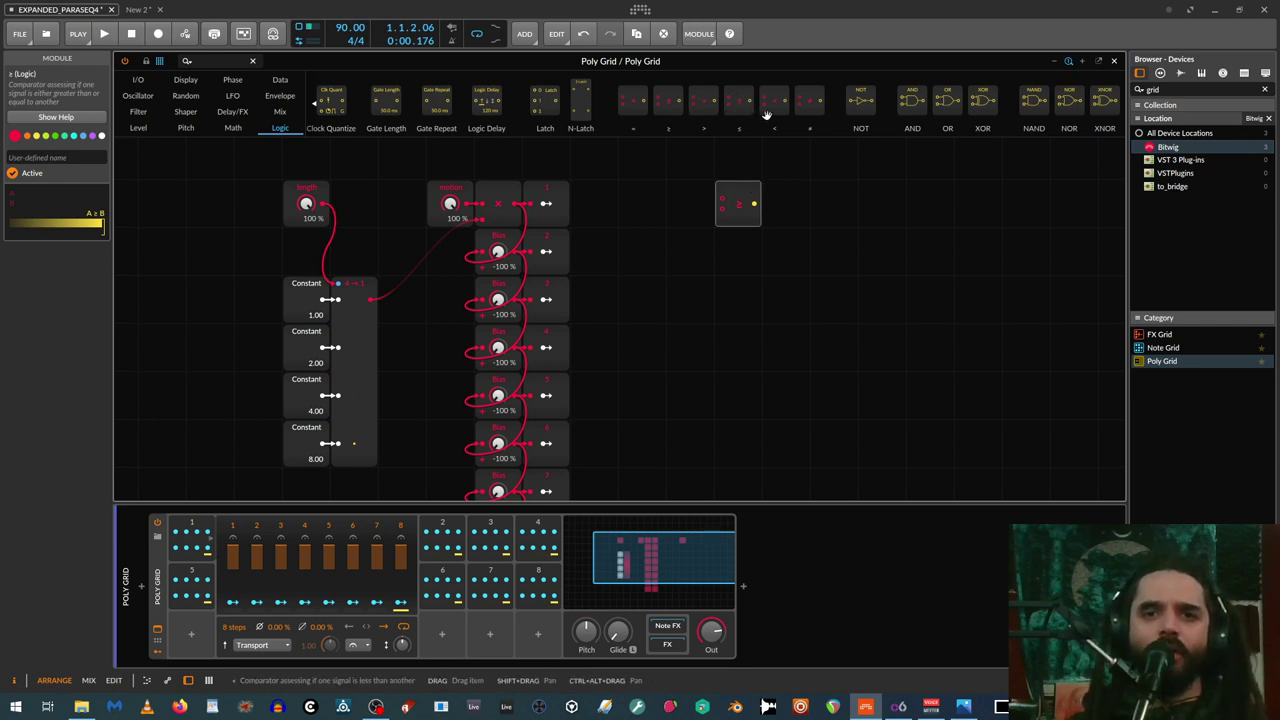
pyautogui.moveTo(767, 116); pyautogui.dragTo(786, 204)
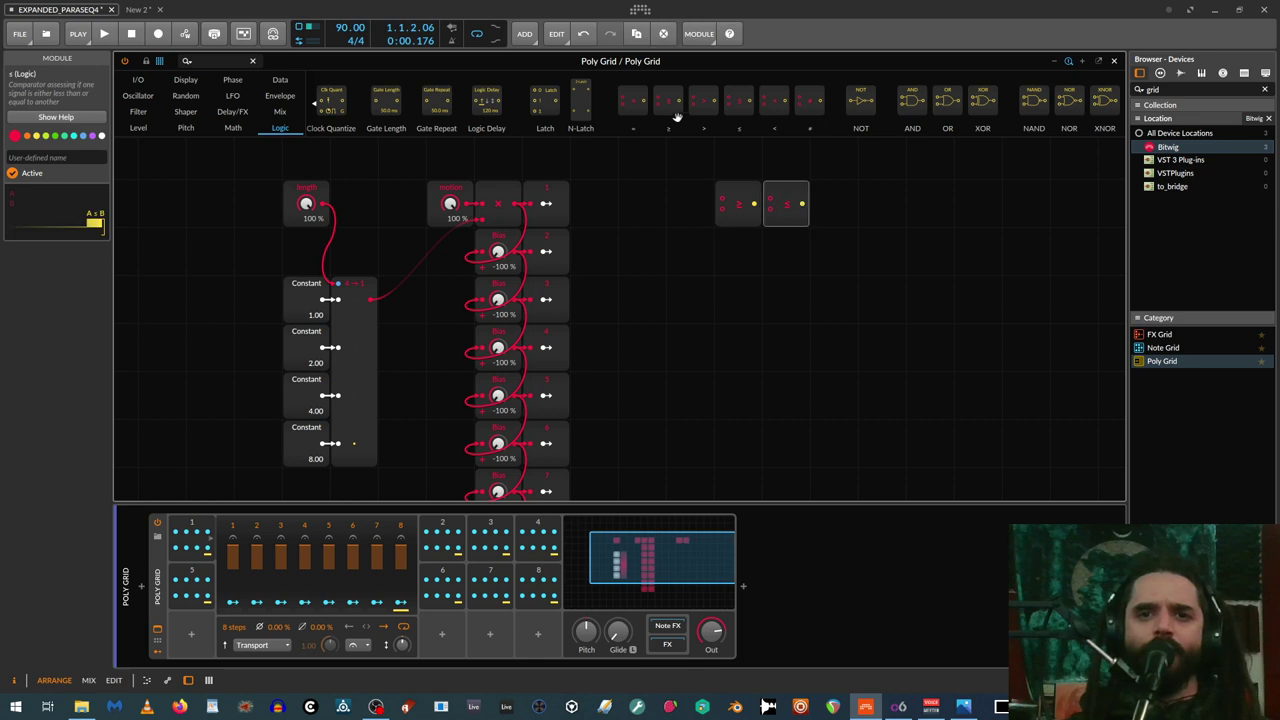
# Add a > comparator below the ≥ module, copy ≤ beside it, and duplicate the pair downward to fill six comparator rows
pyautogui.moveTo(677, 117); pyautogui.dragTo(733, 250)
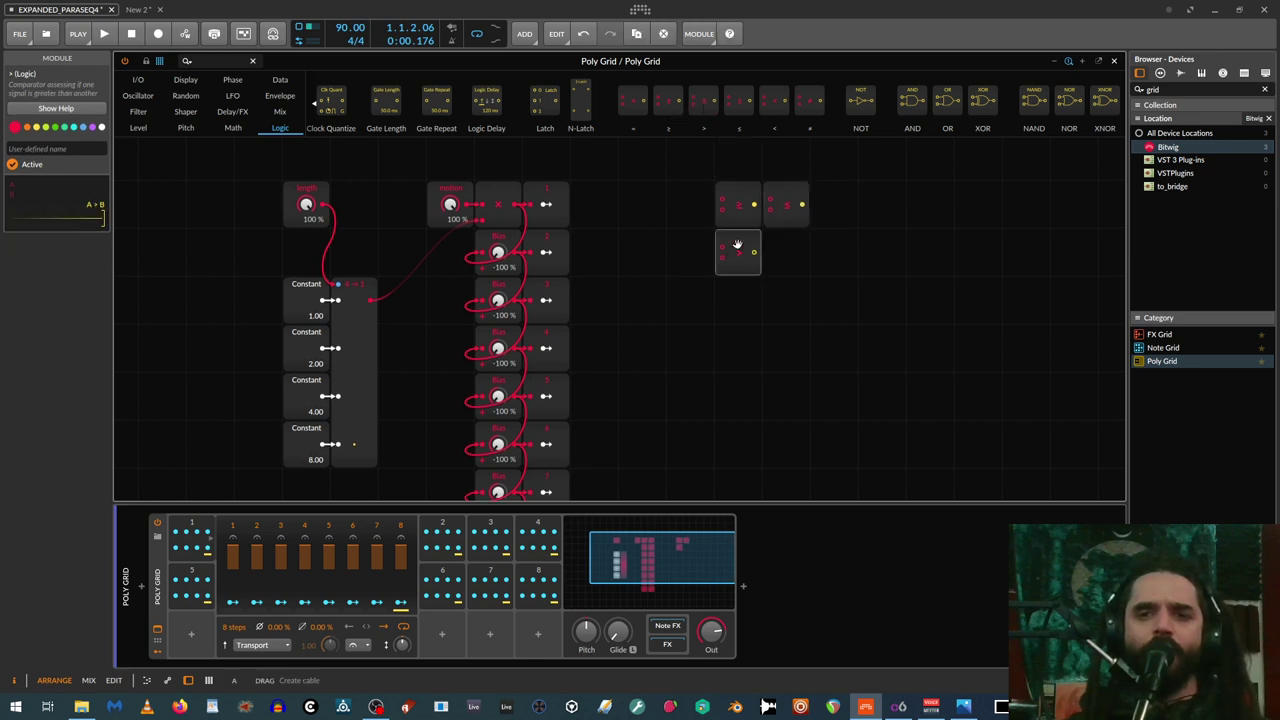
pyautogui.moveTo(794, 197); pyautogui.dragTo(788, 250)
pyautogui.moveTo(678, 249); pyautogui.dragTo(826, 265)
pyautogui.moveTo(734, 241); pyautogui.dragTo(733, 343)
pyautogui.scroll(-1, 720, 290)
pyautogui.moveTo(672, 243); pyautogui.dragTo(811, 291)
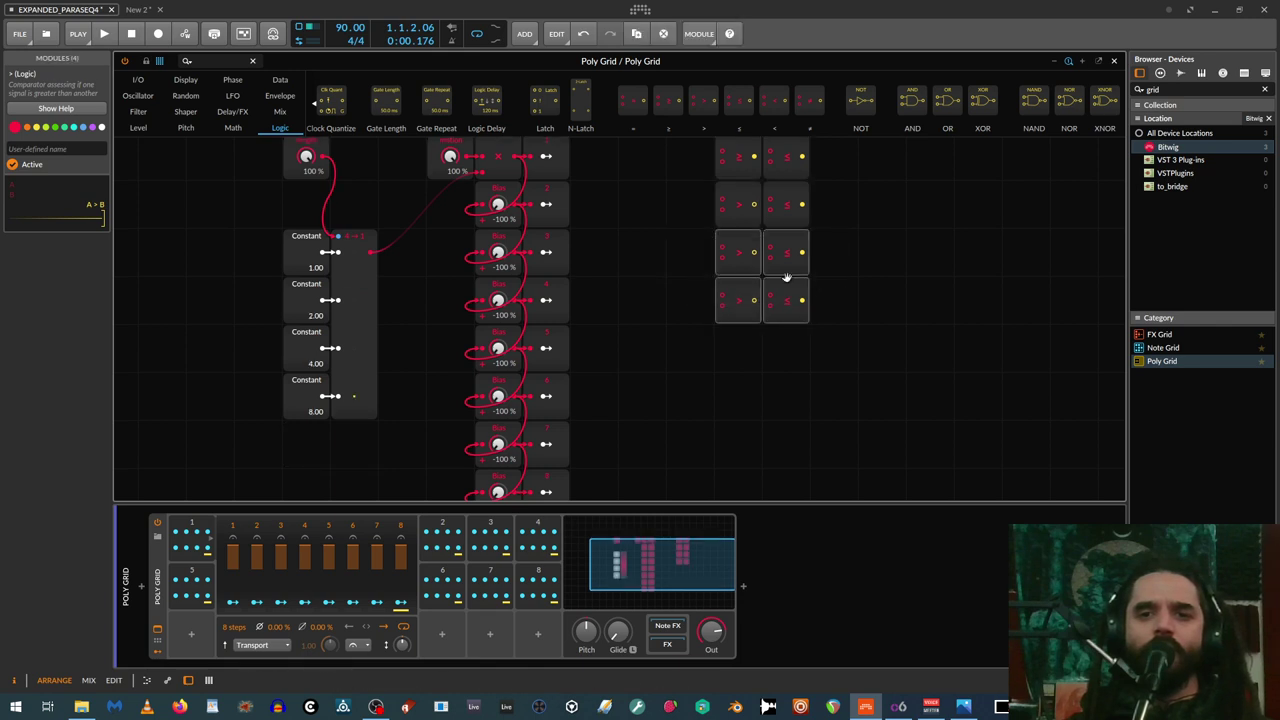
pyautogui.moveTo(737, 254); pyautogui.dragTo(746, 348)
# Check the left comparator column row by row from the ≥ module down against the Modulator Out rows
pyautogui.scroll(1, 808, 314)
pyautogui.scroll(3, 809, 310)
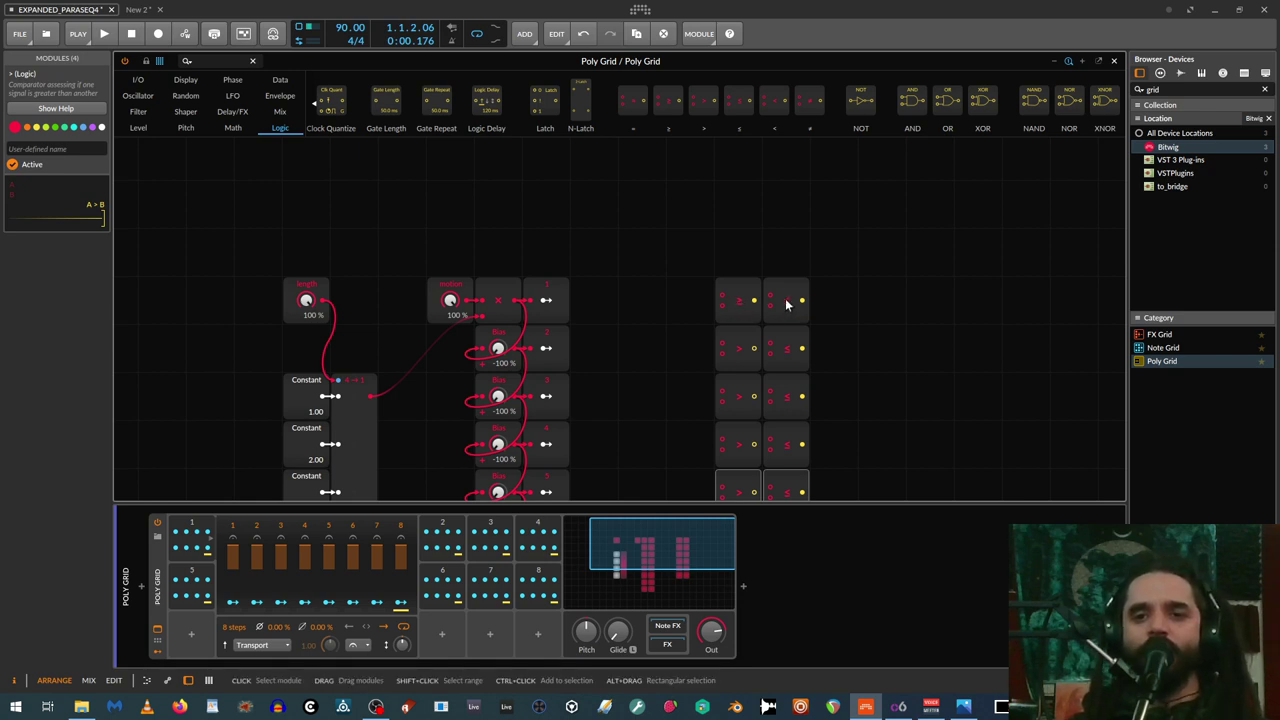
pyautogui.scroll(-1, 735, 330)
pyautogui.scroll(-2, 741, 320)
pyautogui.scroll(2, 741, 341)
pyautogui.click(738, 248)
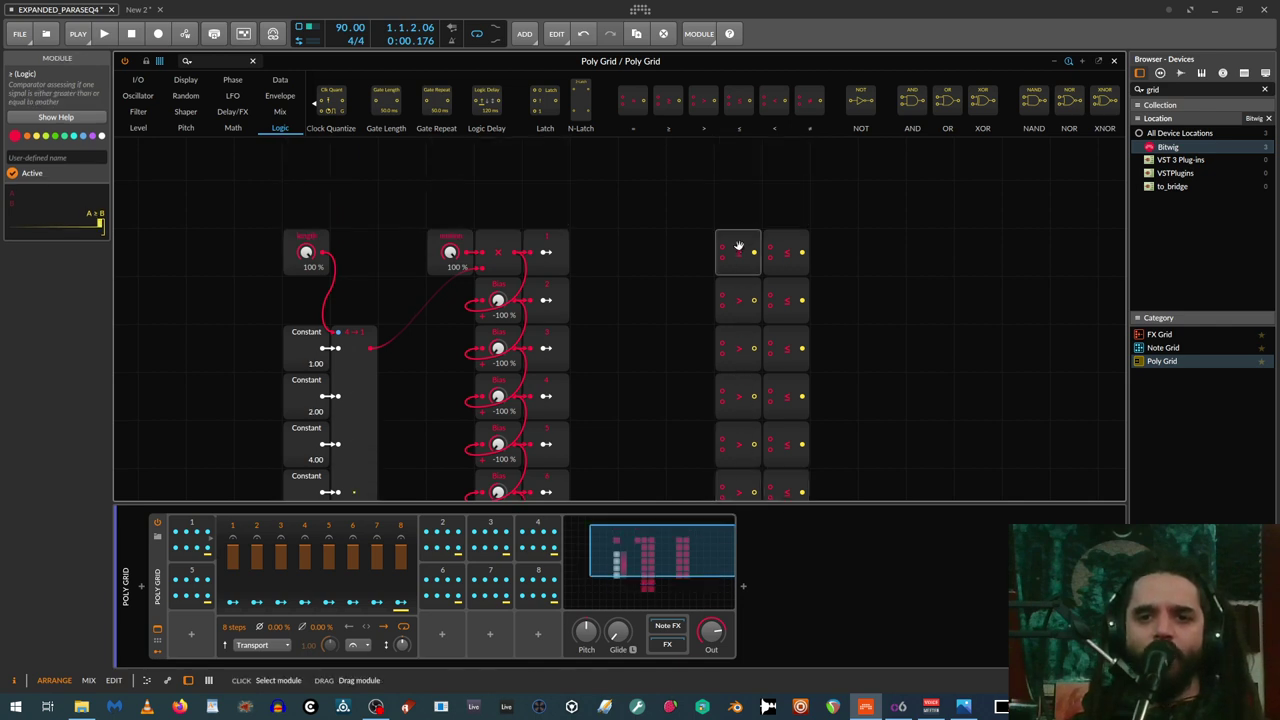
pyautogui.press('Down')
pyautogui.press('Down')
pyautogui.press('Down')
pyautogui.press('Down')
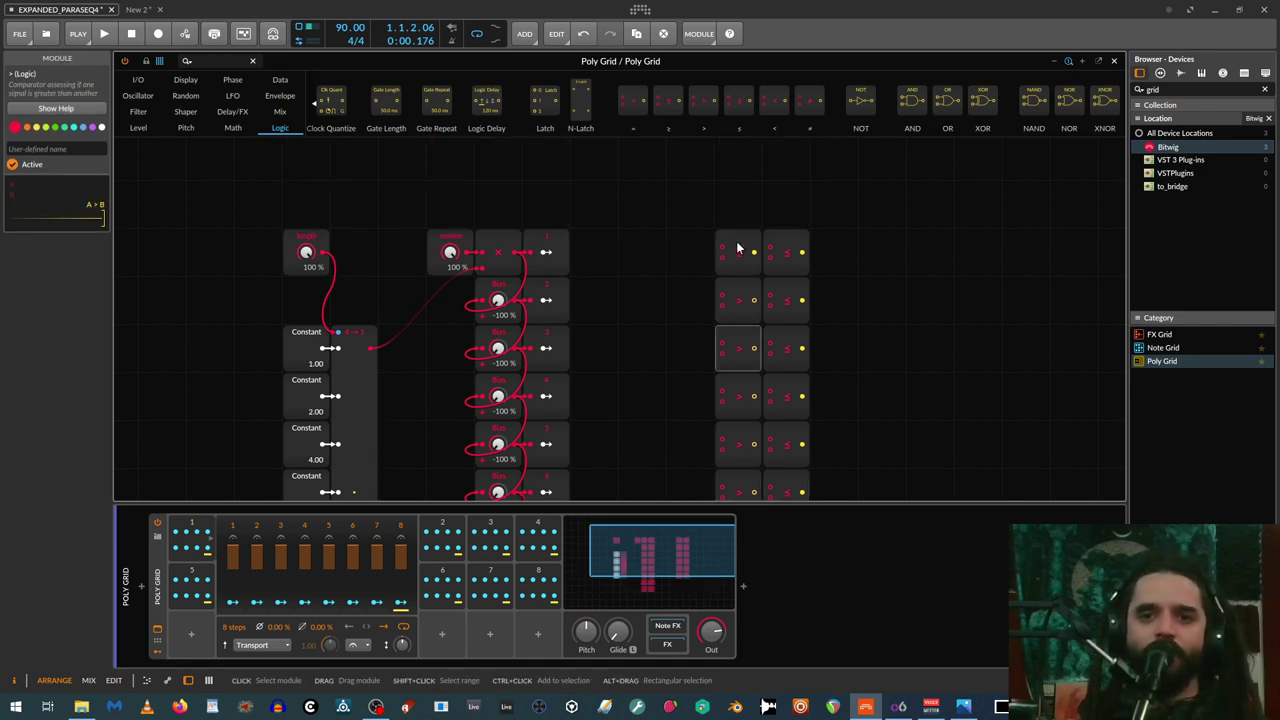
pyautogui.press('Down')
pyautogui.press('Escape')
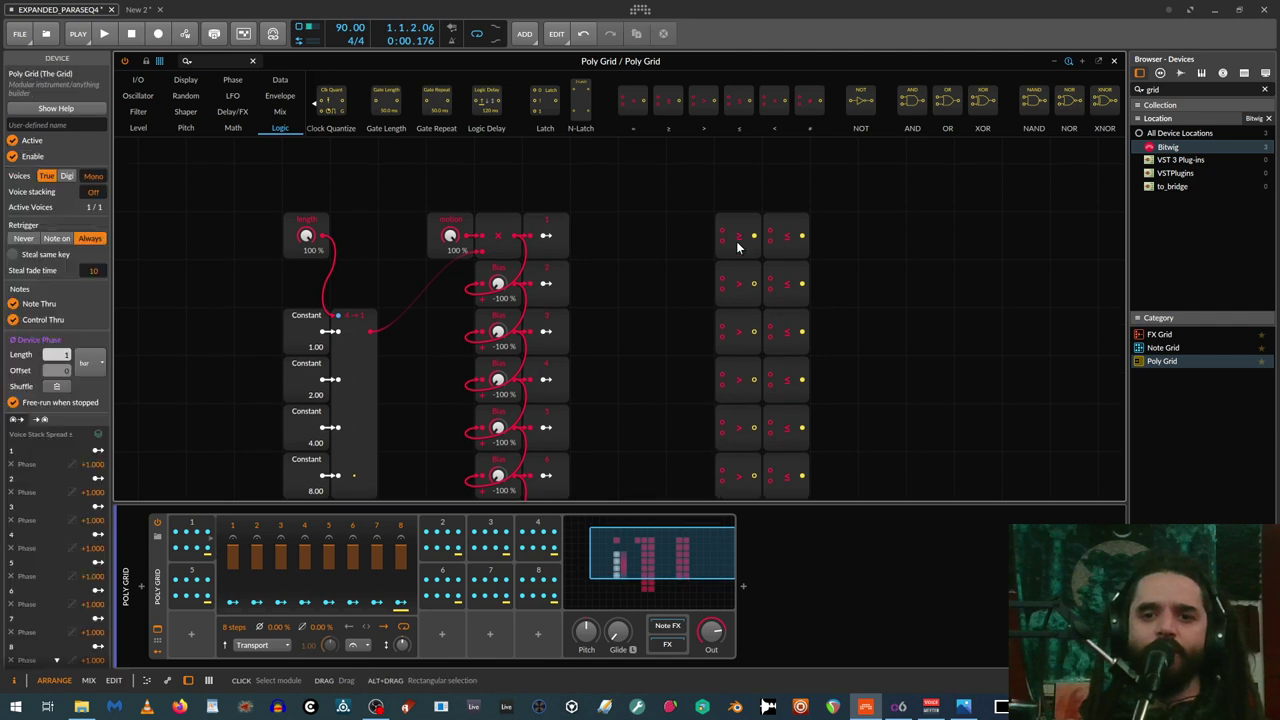
# Duplicate the last two > and ≤ comparator pairs into rows seven and eight, level with the last Modulator Outs
pyautogui.scroll(-3, 776, 202)
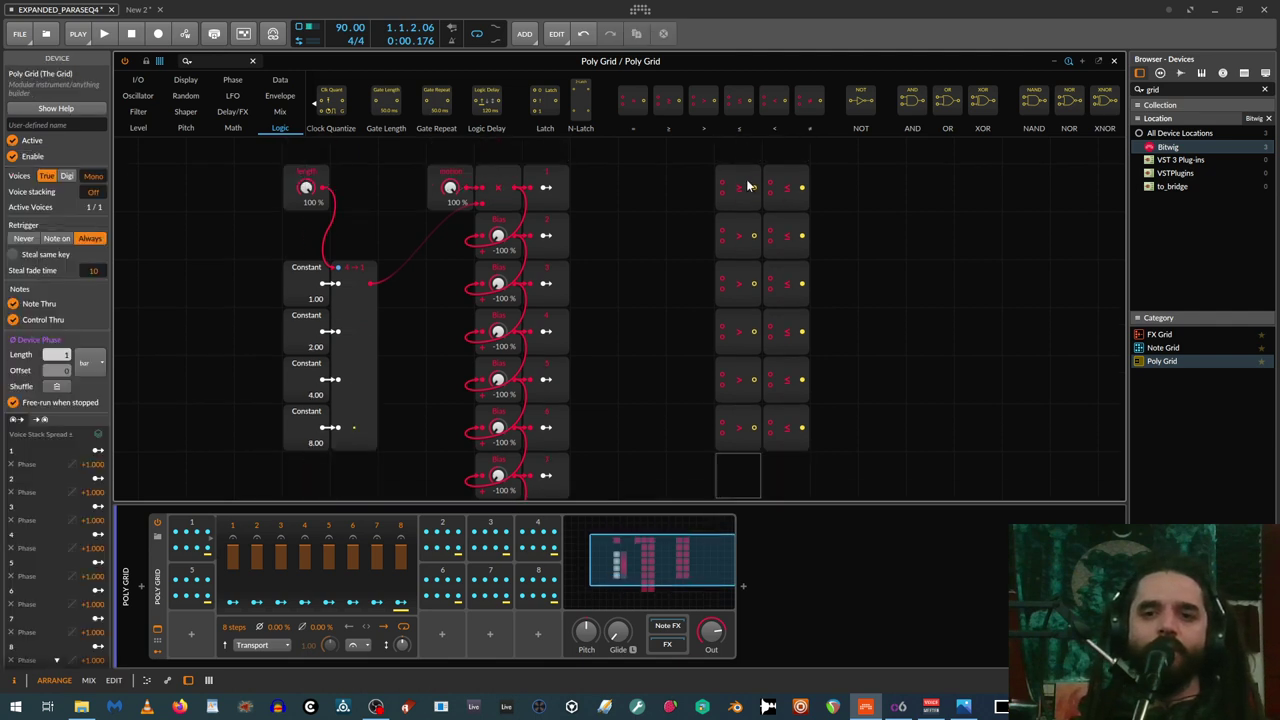
pyautogui.moveTo(689, 425); pyautogui.dragTo(884, 440)
pyautogui.moveTo(710, 379); pyautogui.dragTo(735, 482)
pyautogui.scroll(-2, 752, 440)
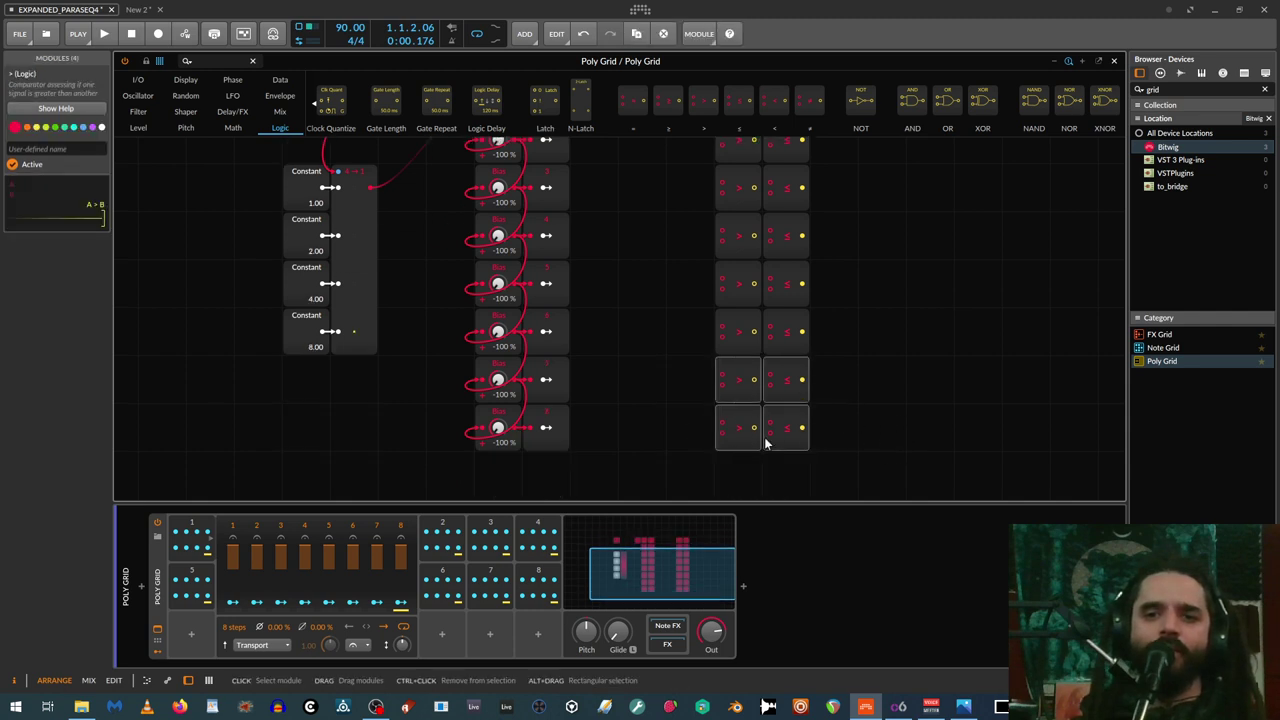
pyautogui.click(769, 499)
pyautogui.scroll(2, 720, 396)
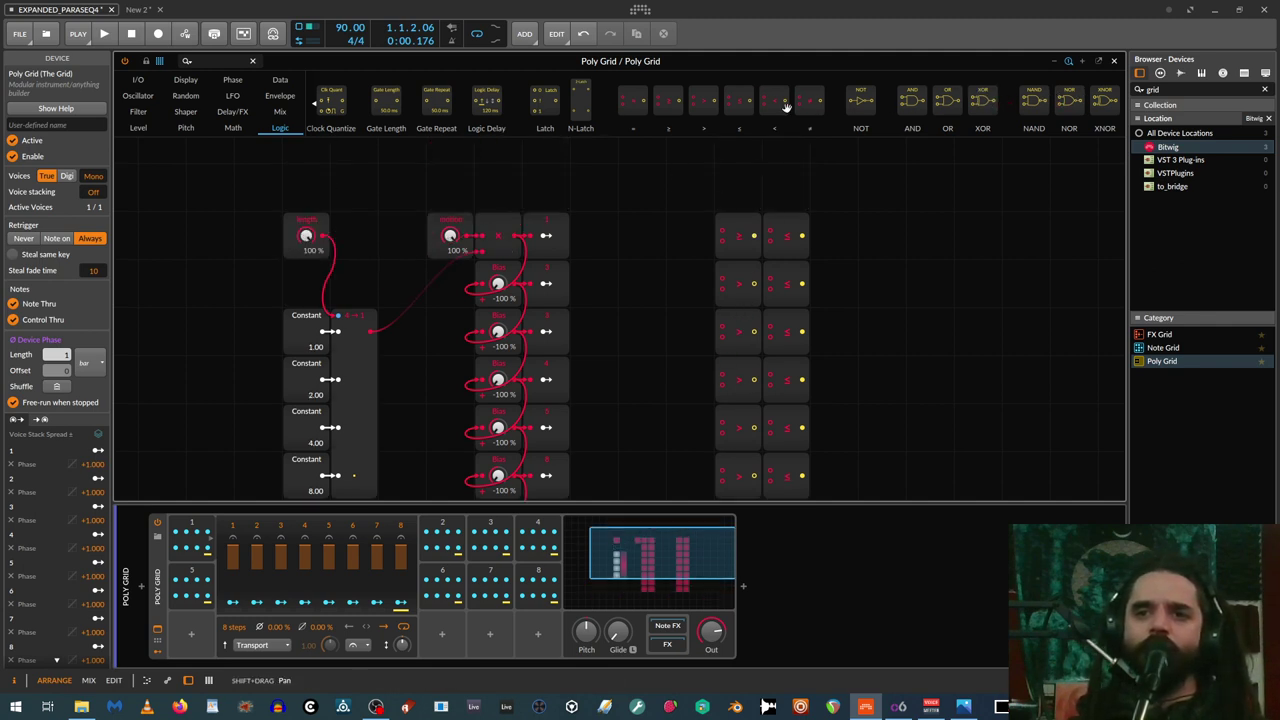
# Add an AND gate beside the first ≤ comparator and duplicate it down the column for all eight rows
pyautogui.moveTo(905, 163); pyautogui.dragTo(831, 280)
pyautogui.moveTo(831, 142); pyautogui.dragTo(847, 425)
pyautogui.keyDown('ctrl'); pyautogui.moveTo(834, 223); pyautogui.dragTo(836, 443); pyautogui.keyUp('ctrl')
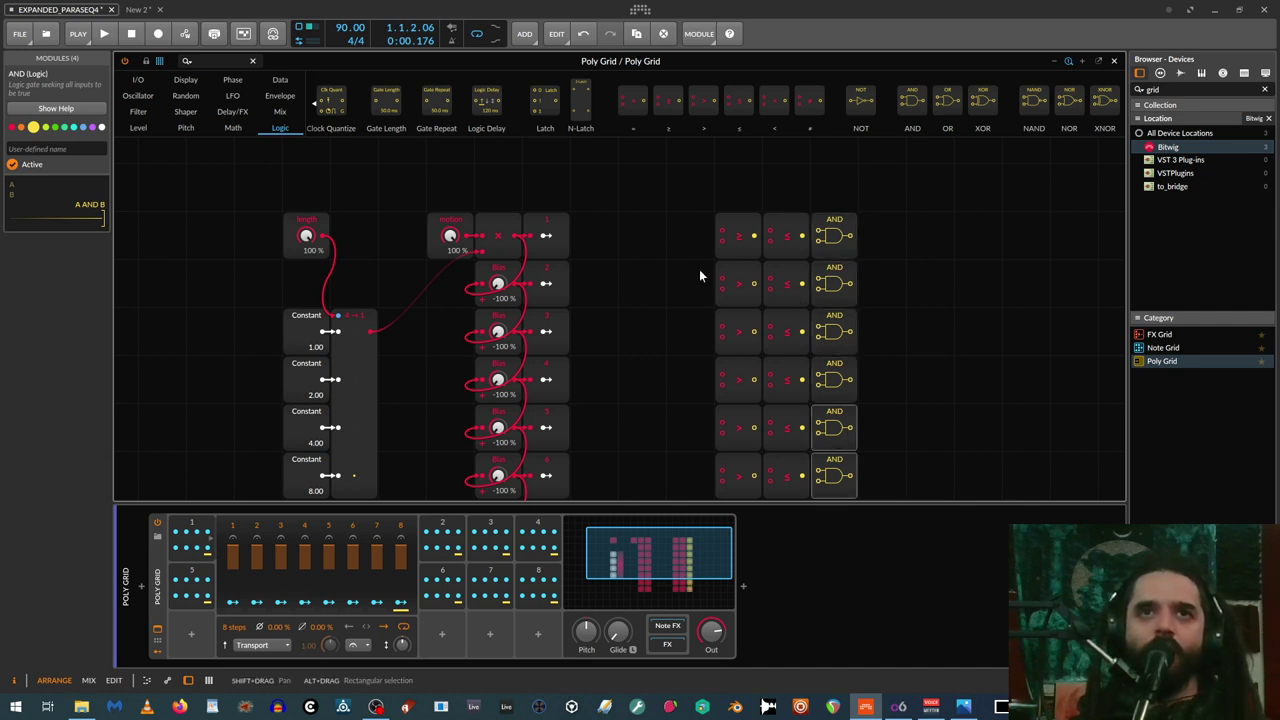
# Add a 0.00 Constant between the Modulator Outs and the comparators, and a copy set to 1.00 directly below it
pyautogui.moveTo(669, 270); pyautogui.dragTo(718, 235)
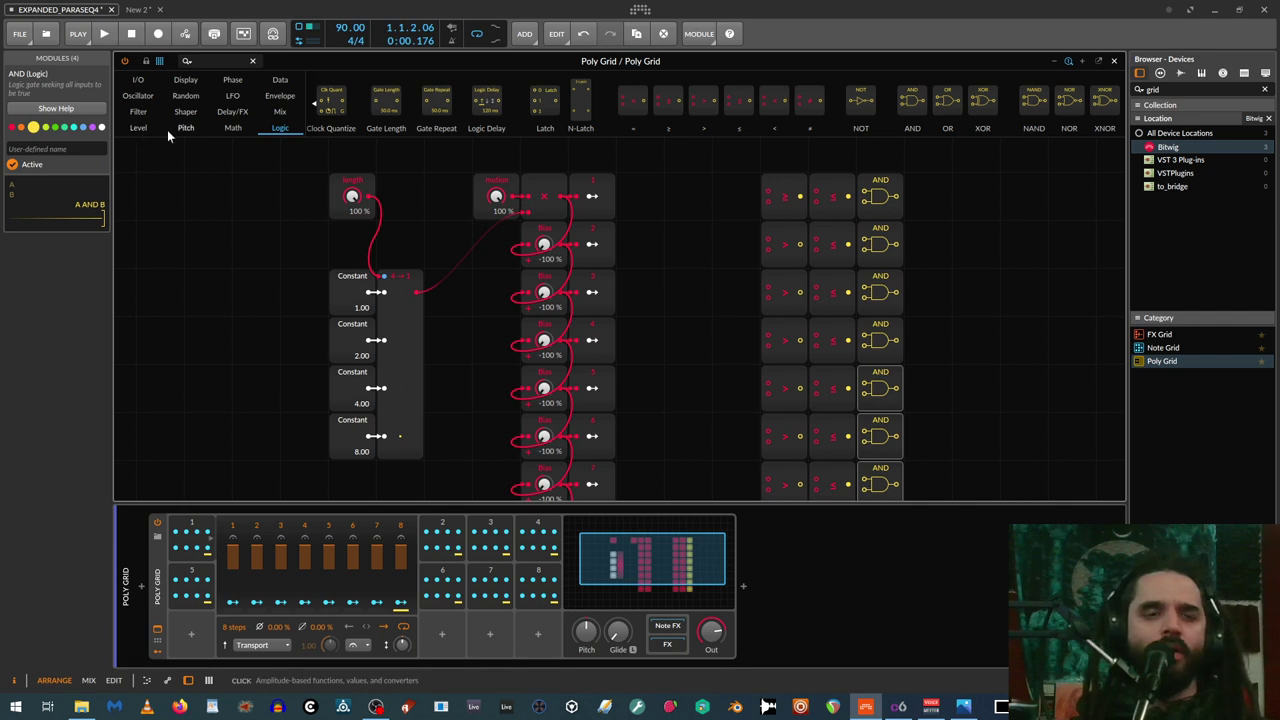
pyautogui.click(232, 128)
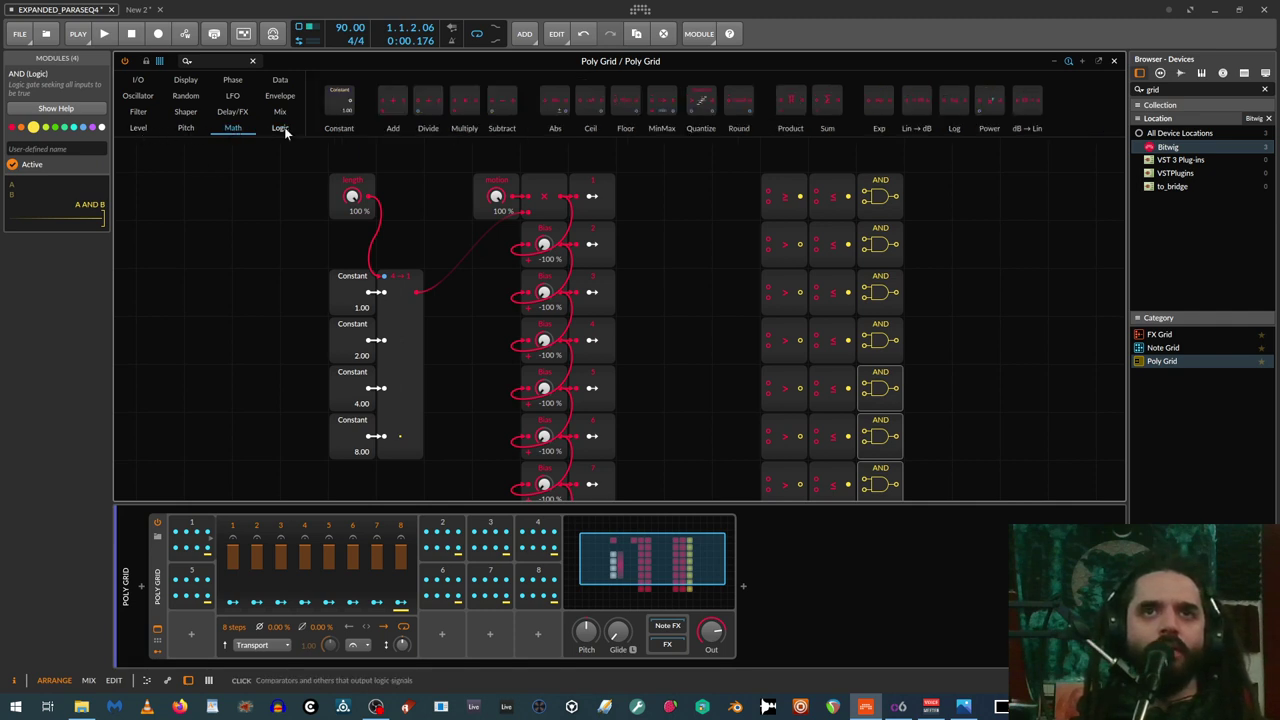
pyautogui.moveTo(339, 100); pyautogui.dragTo(690, 252)
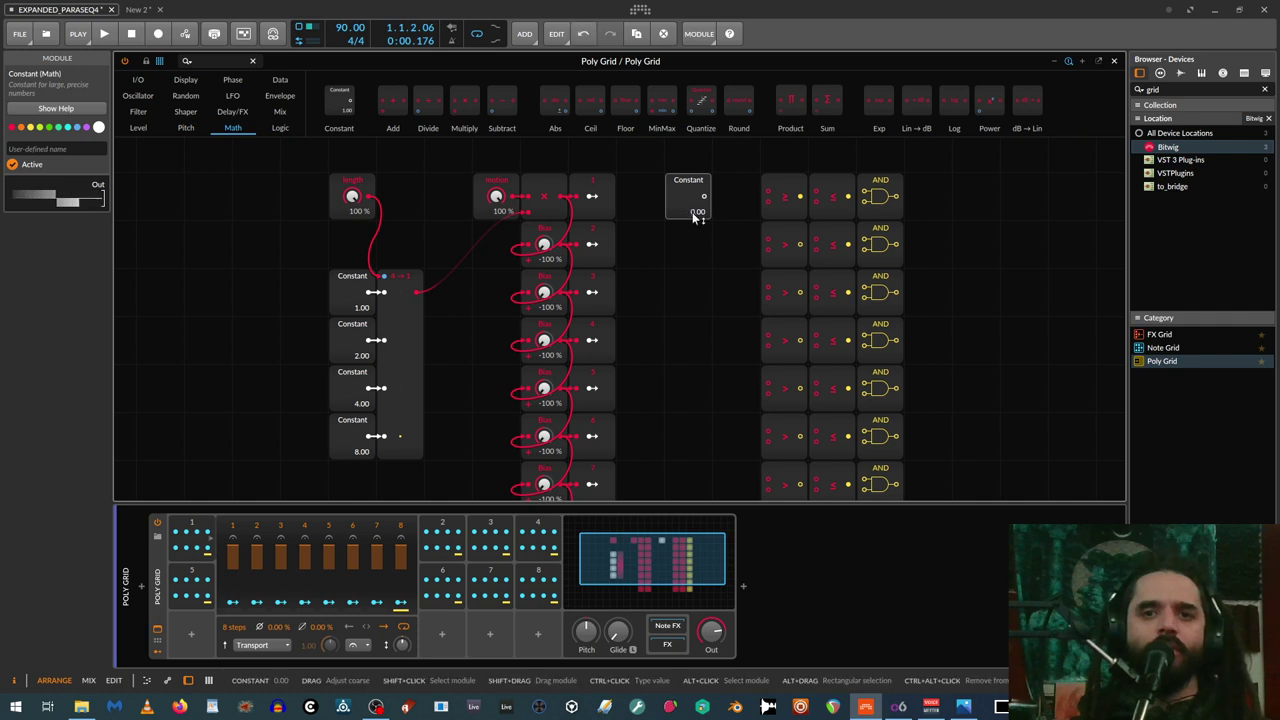
pyautogui.keyDown('ctrl'); pyautogui.moveTo(688, 200); pyautogui.dragTo(694, 244); pyautogui.keyUp('ctrl')
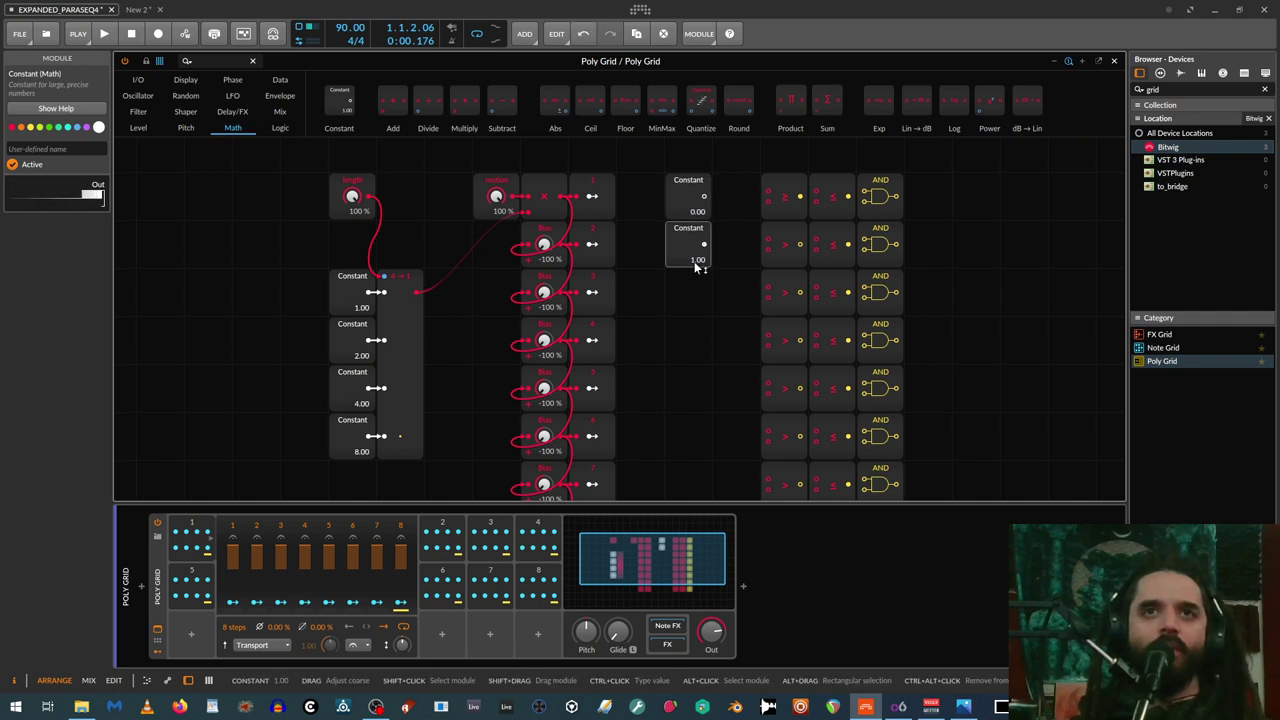
# Move the motion Value above the Modulator Out column and color it turquoise
pyautogui.scroll(1, 684, 234)
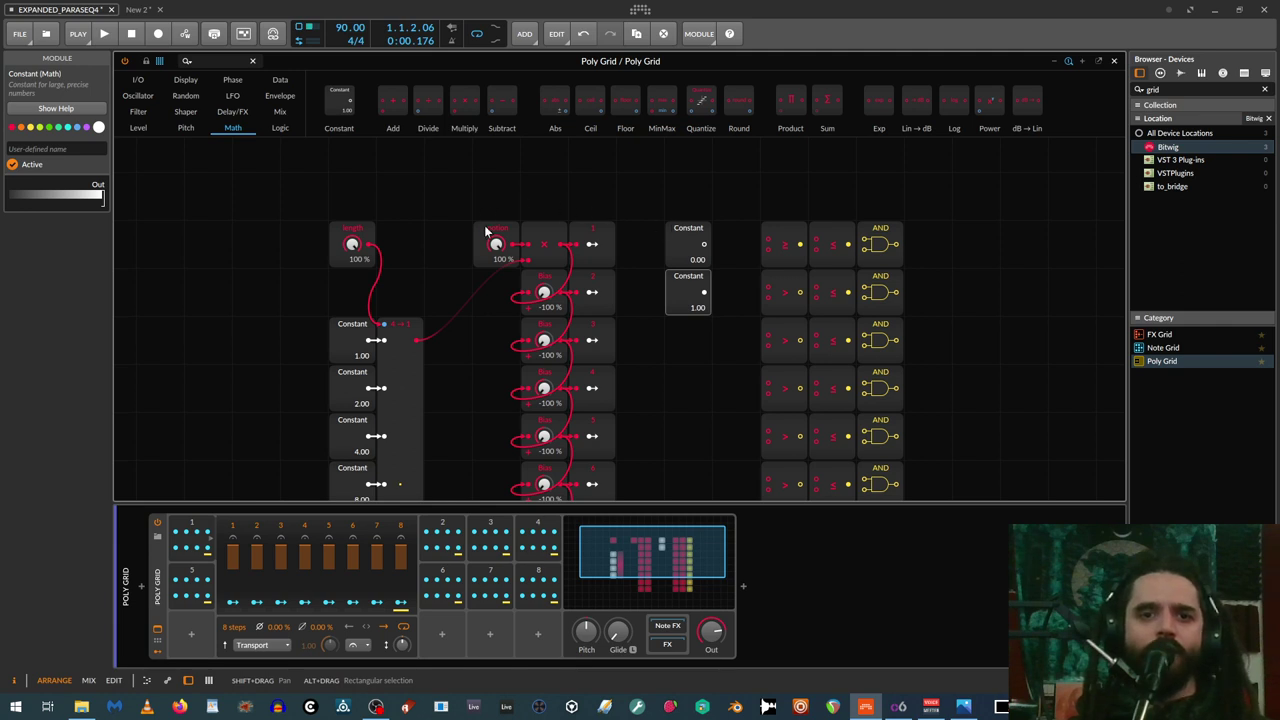
pyautogui.moveTo(493, 232); pyautogui.dragTo(592, 147)
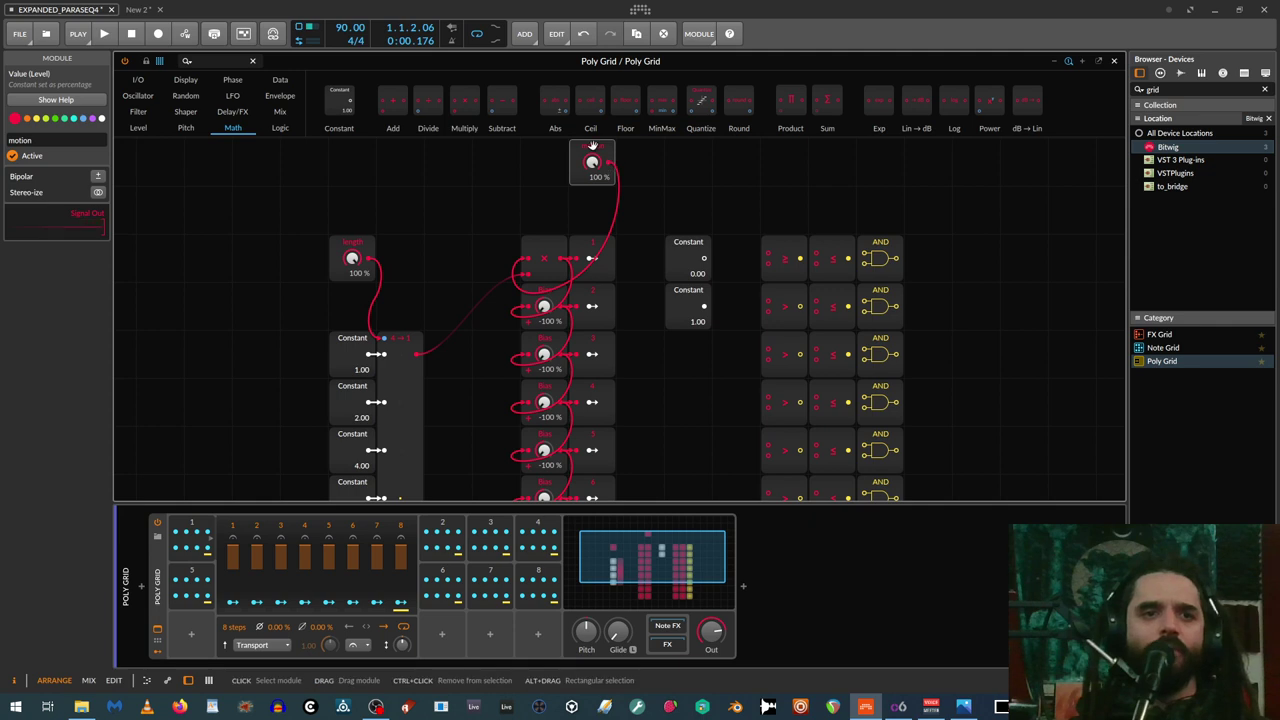
pyautogui.click(74, 119)
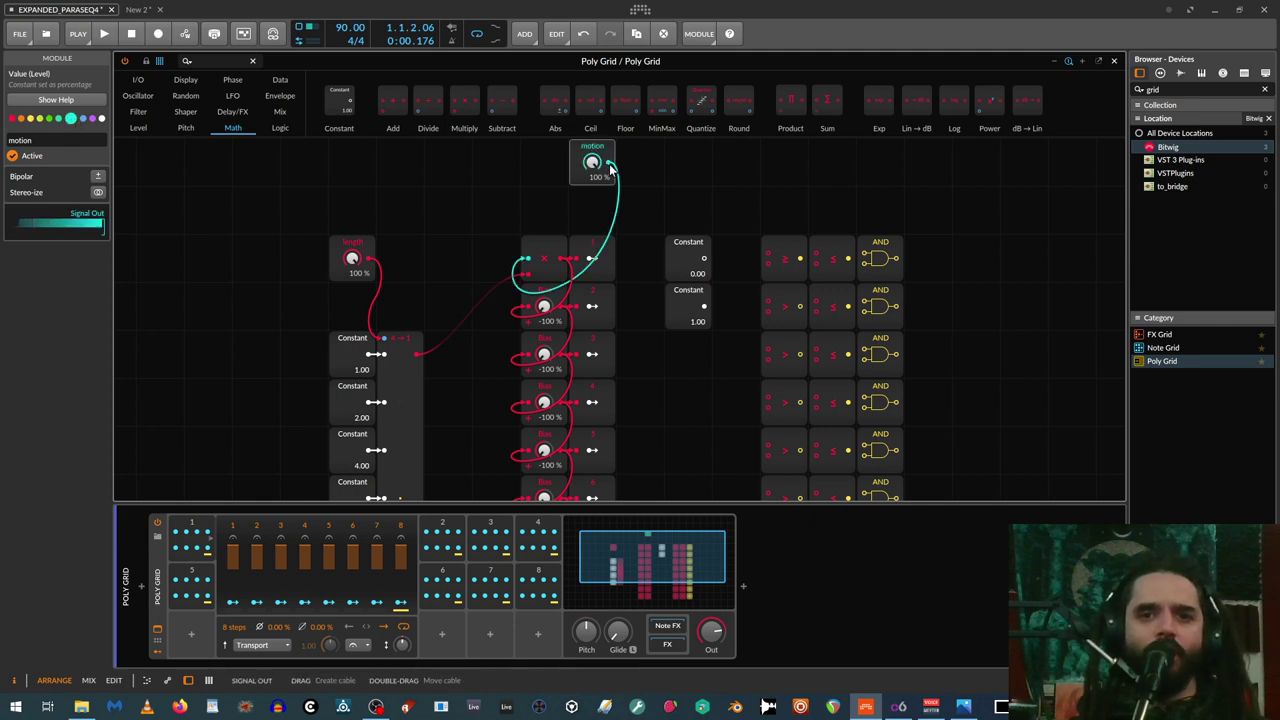
# Connect the motion Value's output to the upper input of both comparators in each of the first four rows
pyautogui.moveTo(610, 164); pyautogui.dragTo(766, 257)
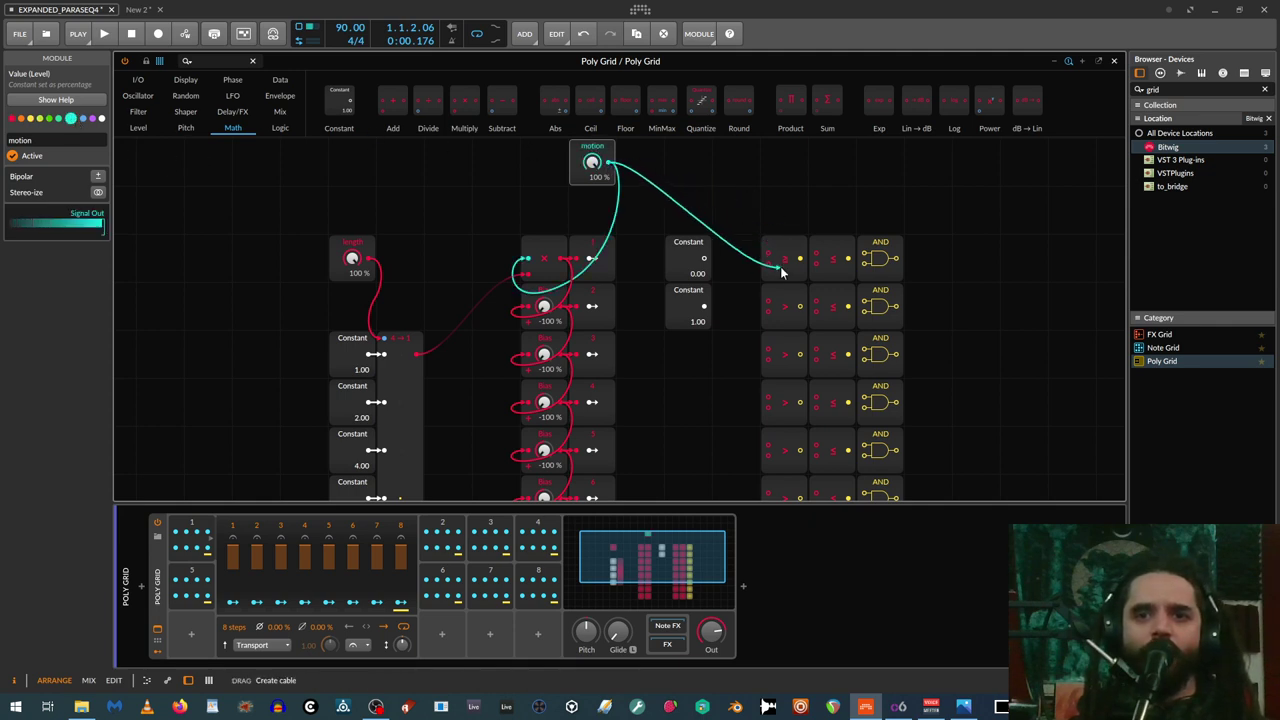
pyautogui.moveTo(610, 164); pyautogui.dragTo(767, 301)
pyautogui.moveTo(610, 164); pyautogui.dragTo(815, 397)
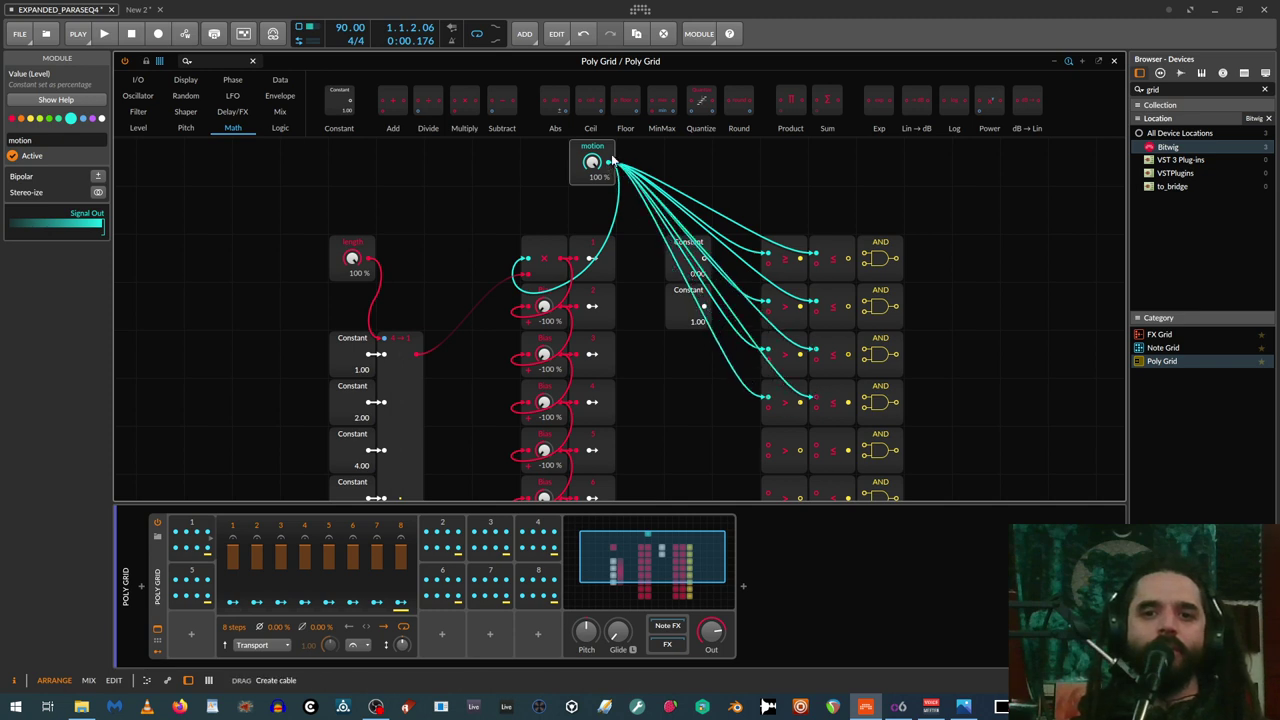
# Connect the motion Value to the upper inputs of both comparators in rows five to eight, and place it above the Constants
pyautogui.moveTo(610, 164)
pyautogui.mouseDown()
pyautogui.moveTo(767, 445)
pyautogui.moveTo(596, 162)
pyautogui.moveTo(611, 166)
pyautogui.mouseUp()
pyautogui.moveTo(657, 222); pyautogui.dragTo(772, 494)
pyautogui.scroll(-1, 800, 450)
pyautogui.moveTo(817, 449); pyautogui.dragTo(693, 450)
pyautogui.scroll(-3, 708, 420)
pyautogui.moveTo(707, 258)
pyautogui.mouseDown()
pyautogui.moveTo(766, 350)
pyautogui.moveTo(763, 323)
pyautogui.moveTo(705, 258)
pyautogui.moveTo(766, 398)
pyautogui.moveTo(818, 402)
pyautogui.moveTo(715, 265)
pyautogui.mouseUp()
pyautogui.scroll(3, 716, 275)
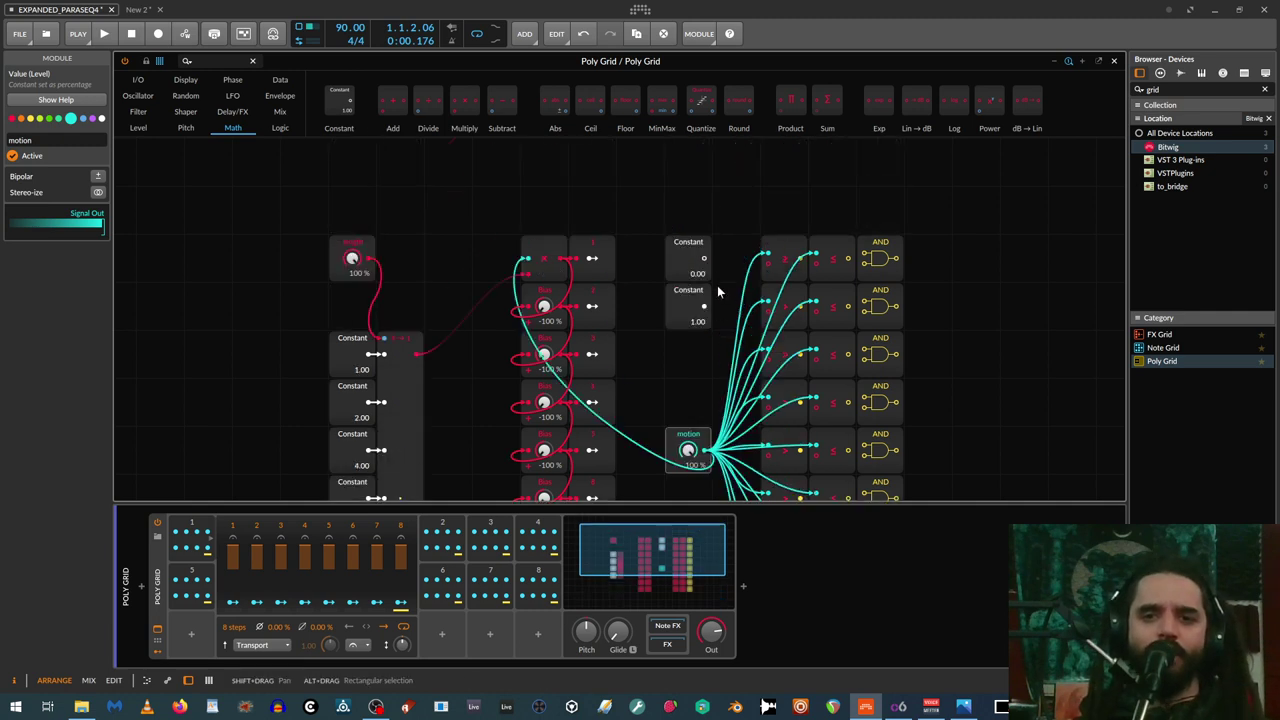
pyautogui.moveTo(680, 434); pyautogui.dragTo(689, 180)
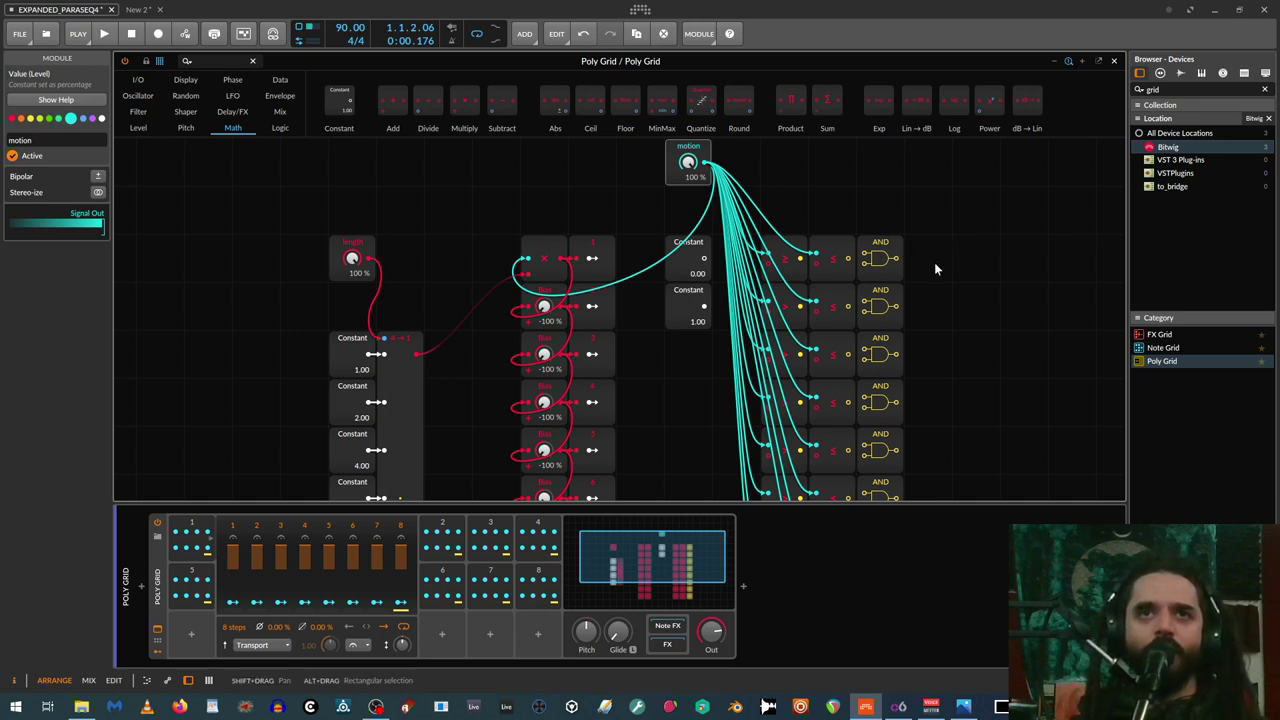
# Place the 0.00 Constant above the ≥ comparator, wired into its lower input, and move the 1.00 Constant up to the first row
pyautogui.moveTo(668, 242); pyautogui.dragTo(768, 268)
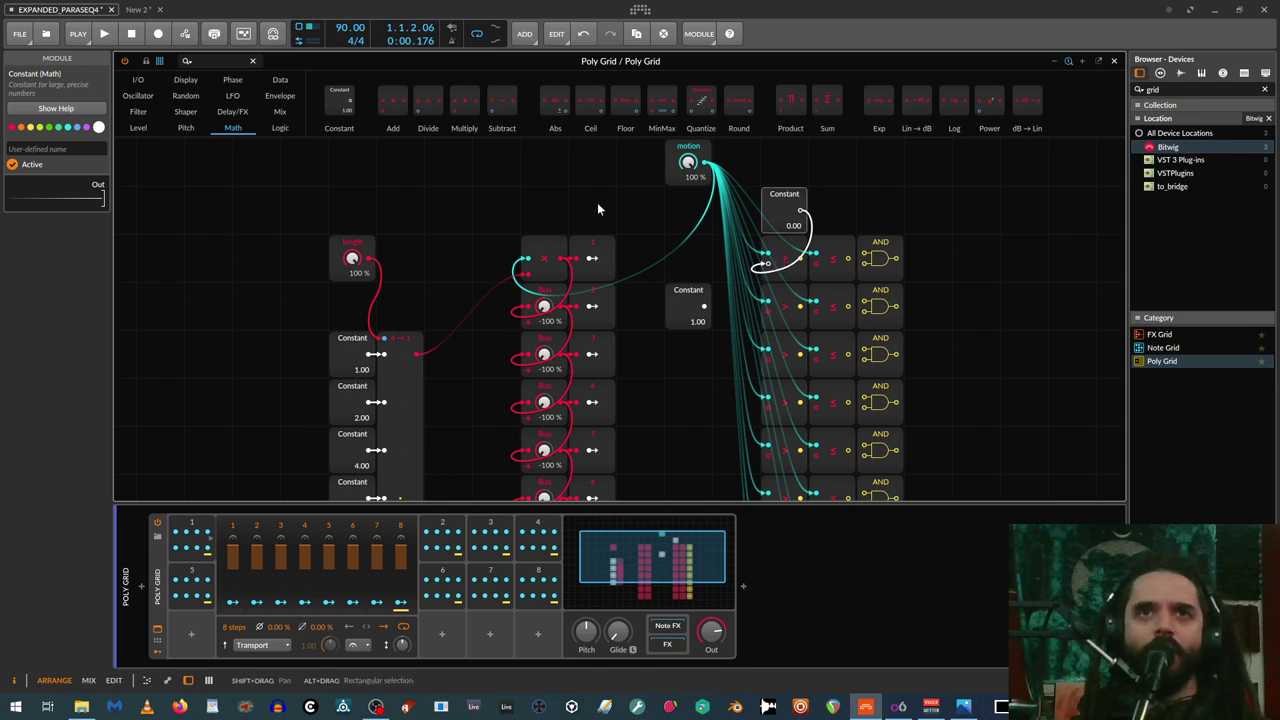
pyautogui.moveTo(667, 293); pyautogui.dragTo(667, 245)
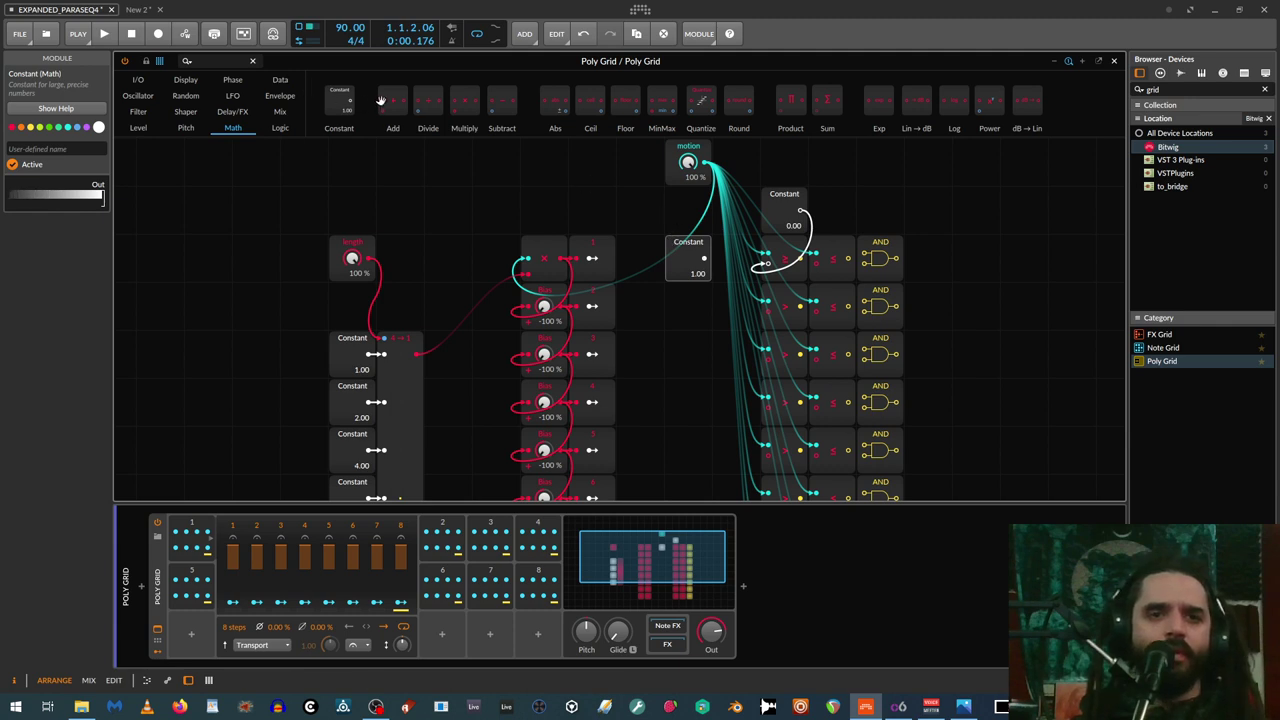
# Divide the 1.00 Constant by the 4→1 module's output, placing the Divide in row one and feeding the first ≤ comparator's lower input
pyautogui.moveTo(450, 100); pyautogui.dragTo(690, 303)
pyautogui.moveTo(704, 258); pyautogui.dragTo(418, 358)
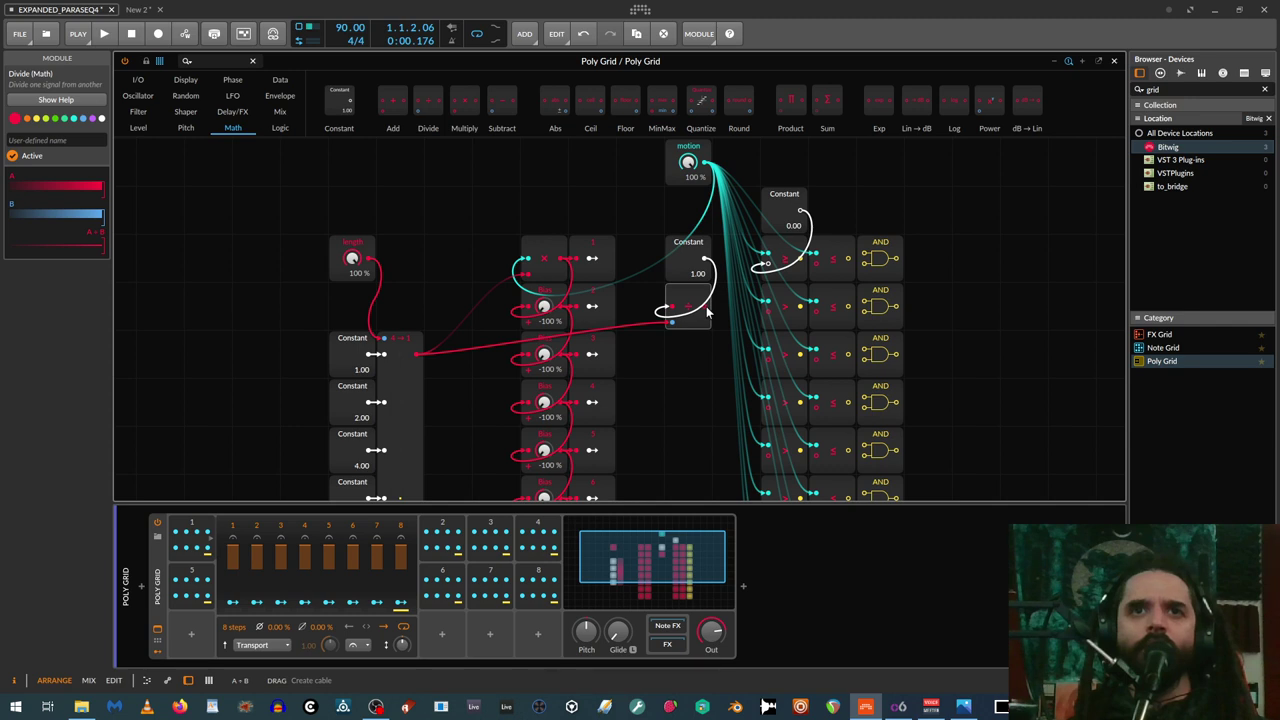
pyautogui.scroll(-1, 780, 205)
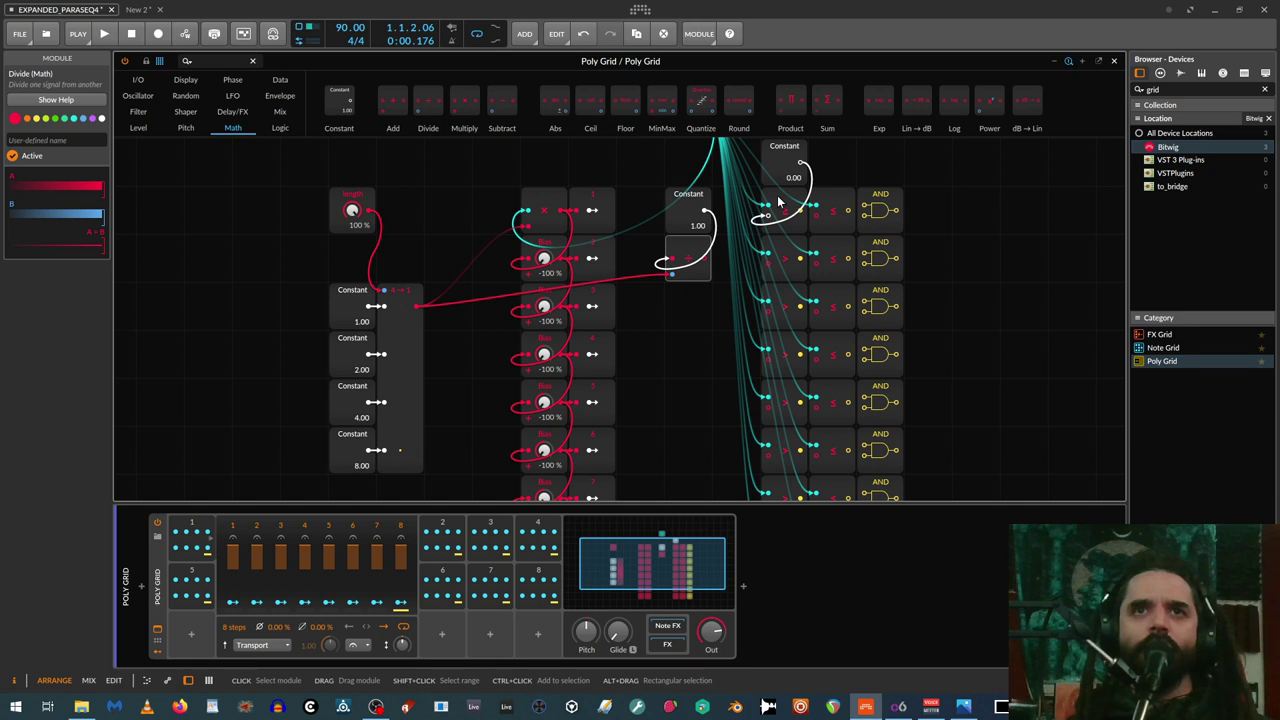
pyautogui.moveTo(703, 258); pyautogui.dragTo(738, 217)
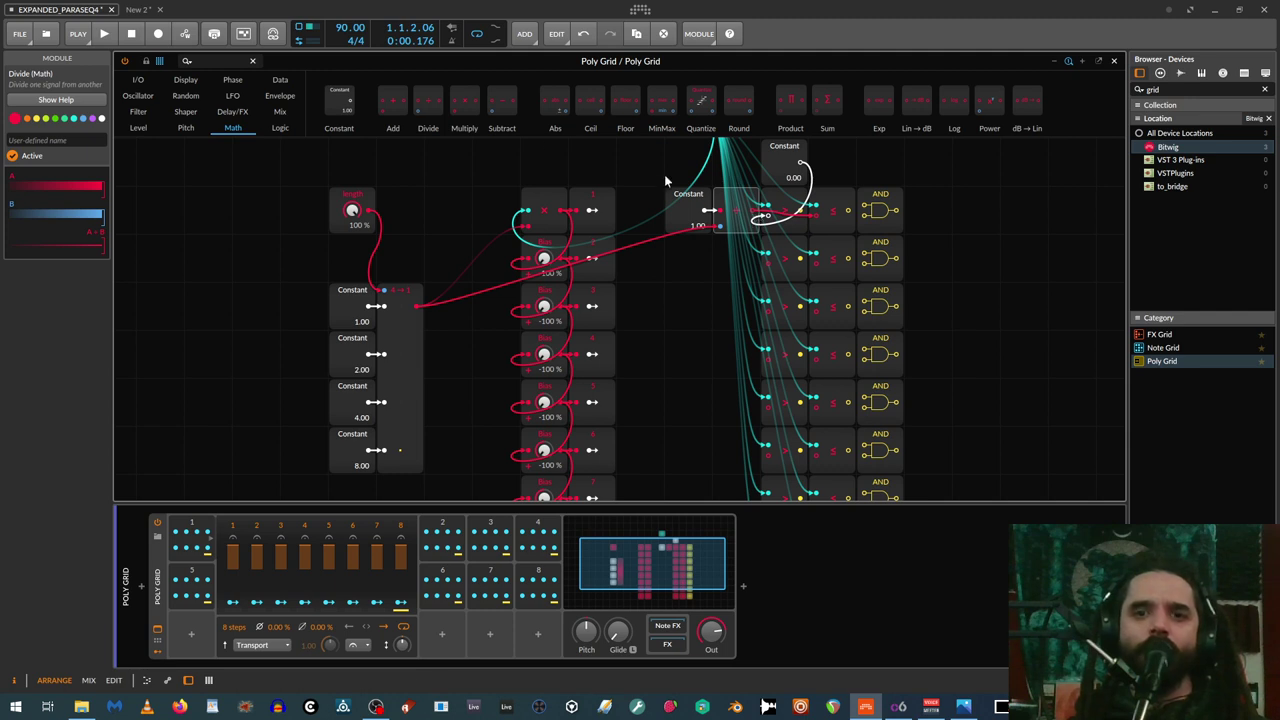
# Place an Add module below the Divide and duplicate it down the column through row eight
pyautogui.moveTo(385, 102); pyautogui.dragTo(726, 299)
pyautogui.moveTo(688, 255); pyautogui.dragTo(734, 308)
pyautogui.keyDown('ctrl'); pyautogui.moveTo(737, 258); pyautogui.dragTo(736, 352); pyautogui.keyUp('ctrl')
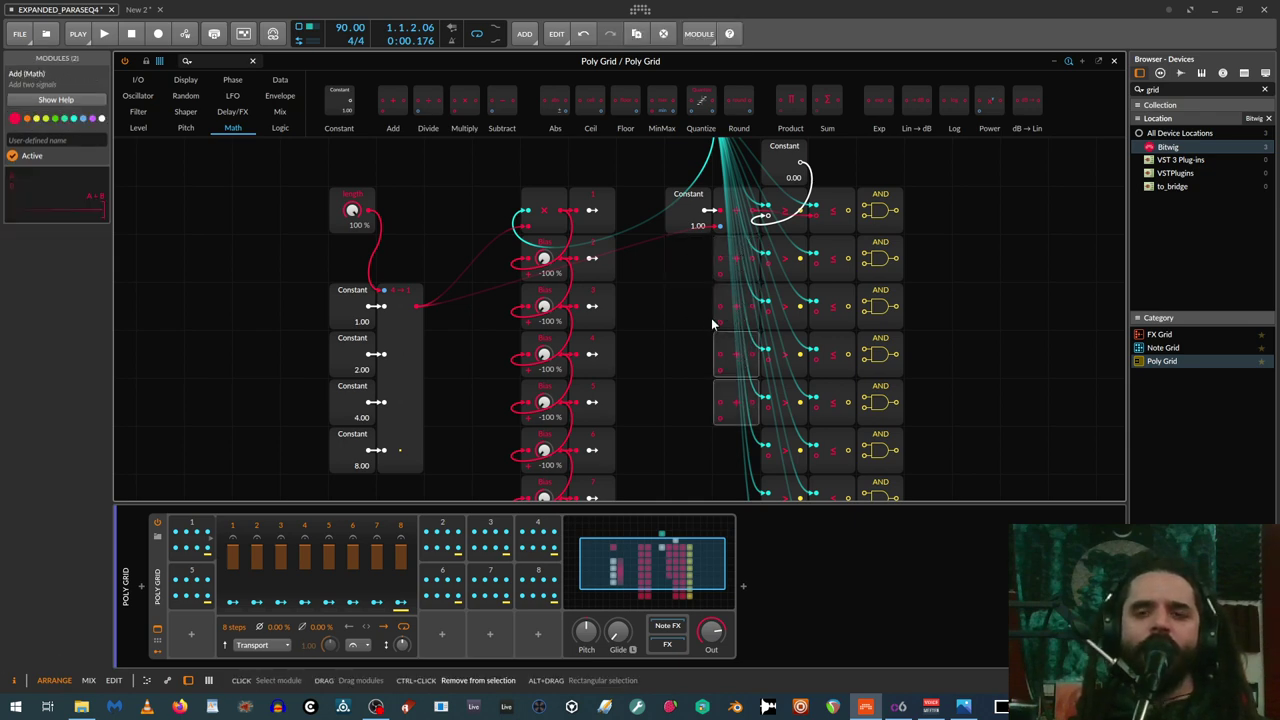
pyautogui.scroll(-1, 702, 242)
pyautogui.click(706, 267)
pyautogui.moveTo(706, 267); pyautogui.dragTo(728, 347)
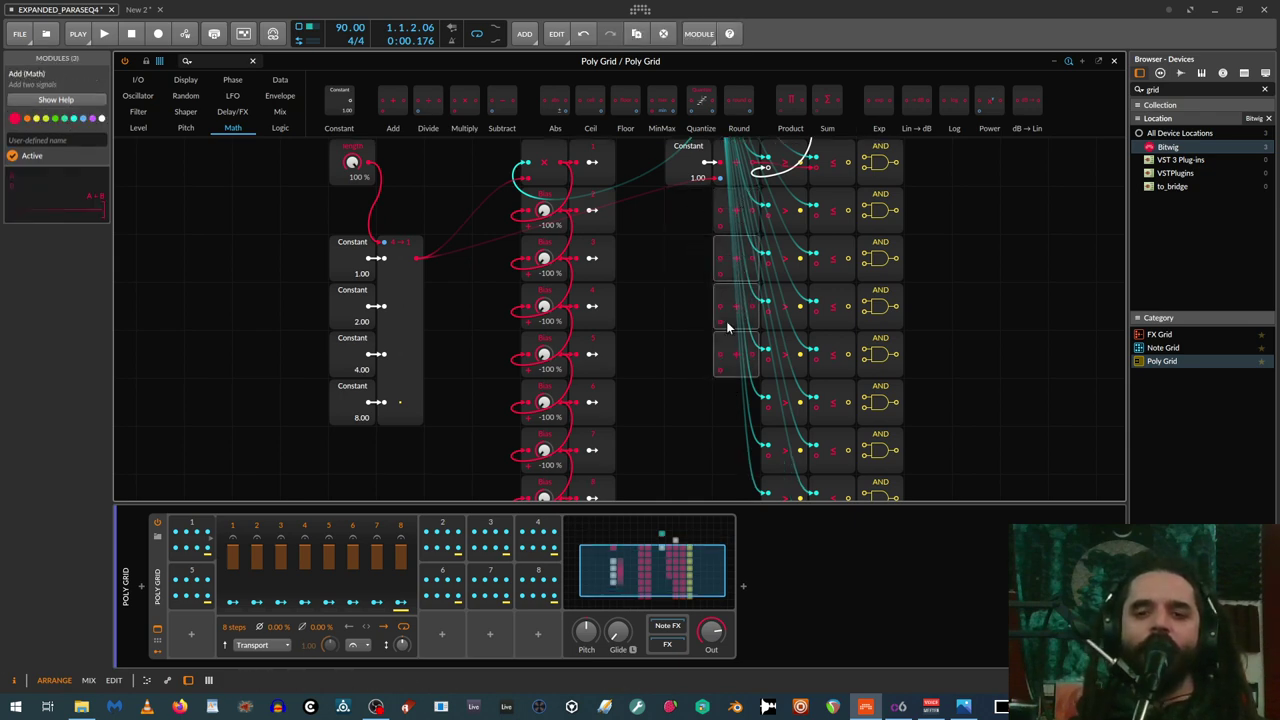
pyautogui.scroll(3, 727, 450)
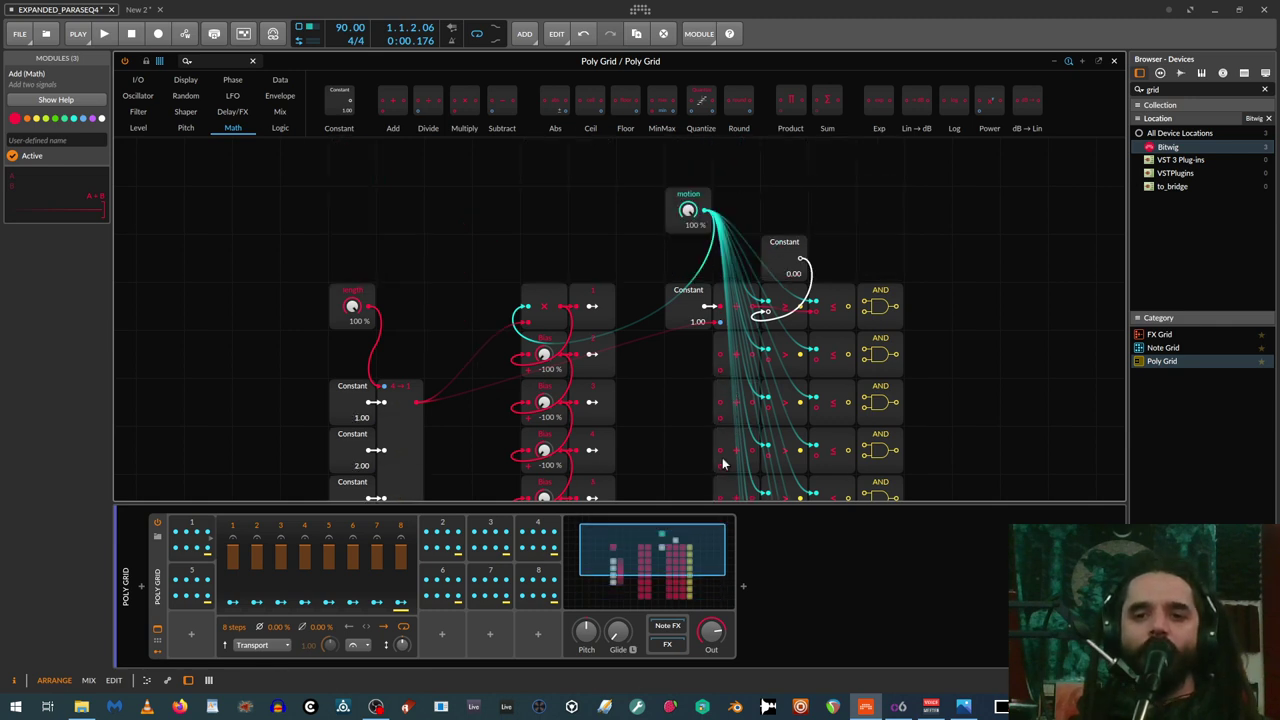
# Feed the Divide output into both inputs of row two's Add, and feed row three's Add from the Divide and row two's Add
pyautogui.moveTo(871, 231); pyautogui.dragTo(770, 196)
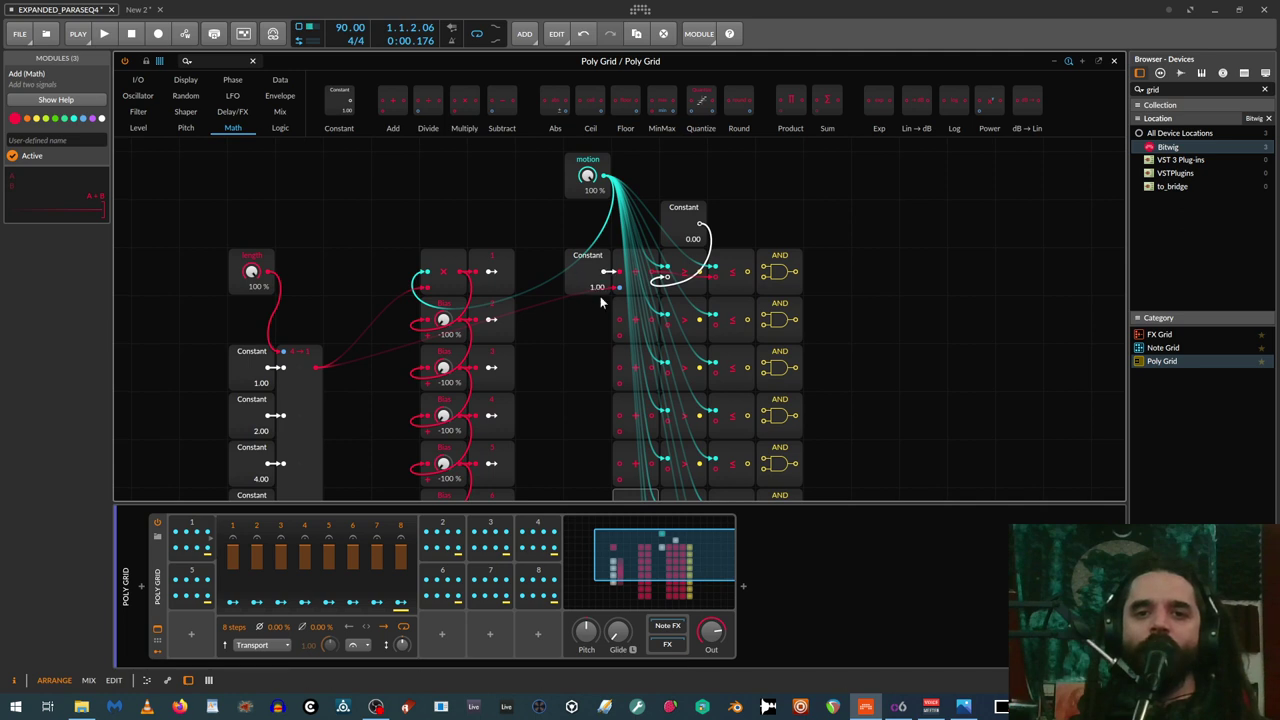
pyautogui.scroll(-2, 617, 321)
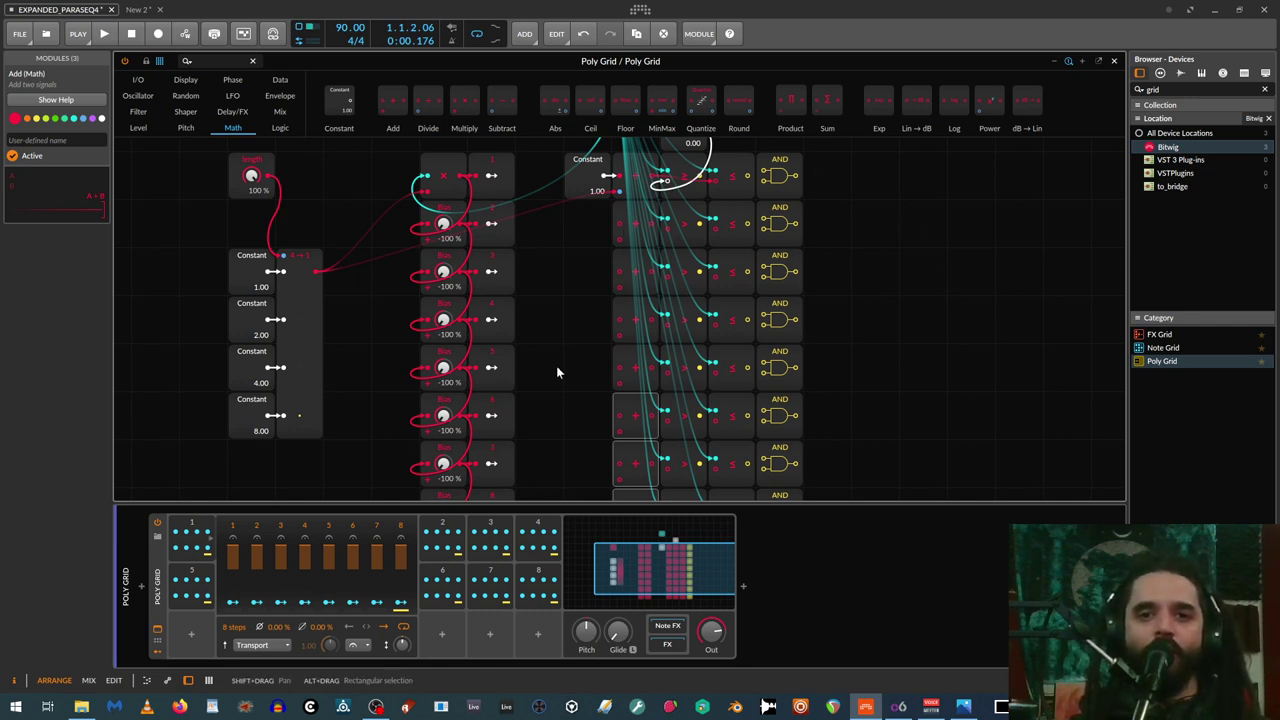
pyautogui.scroll(2, 560, 358)
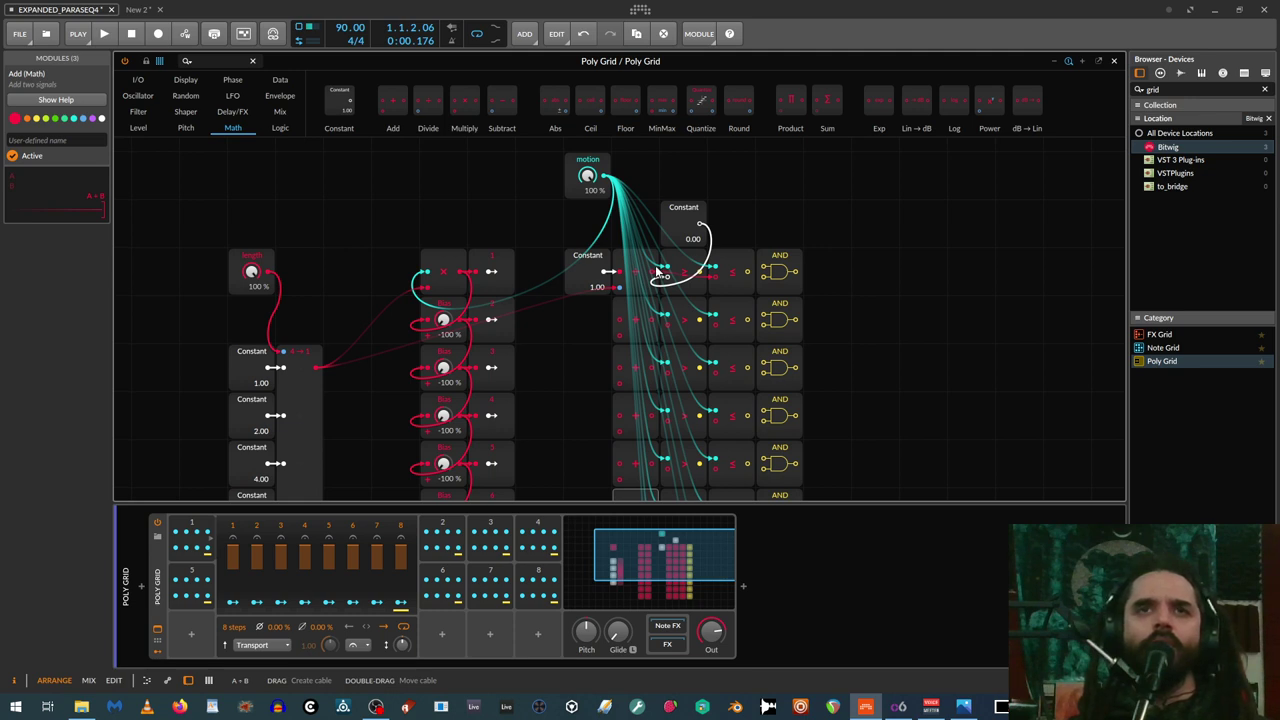
pyautogui.moveTo(654, 270); pyautogui.dragTo(621, 321)
pyautogui.moveTo(655, 273); pyautogui.dragTo(621, 336)
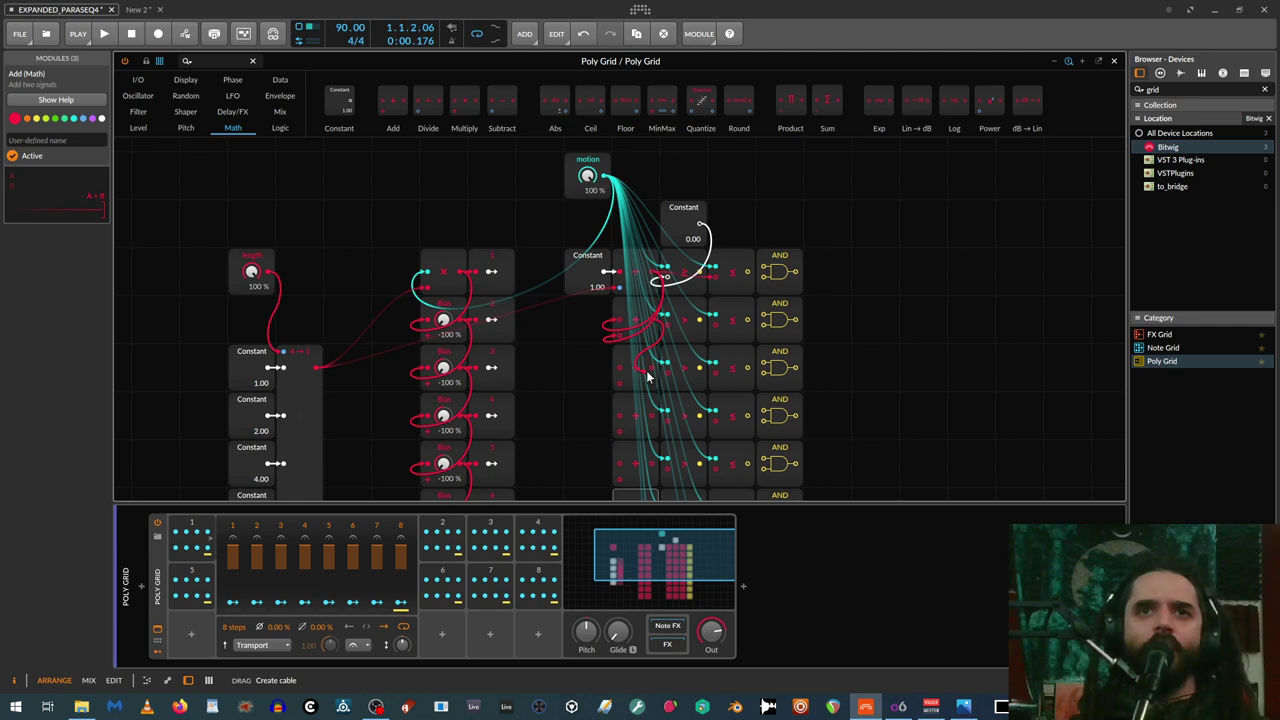
pyautogui.moveTo(652, 272); pyautogui.dragTo(620, 397)
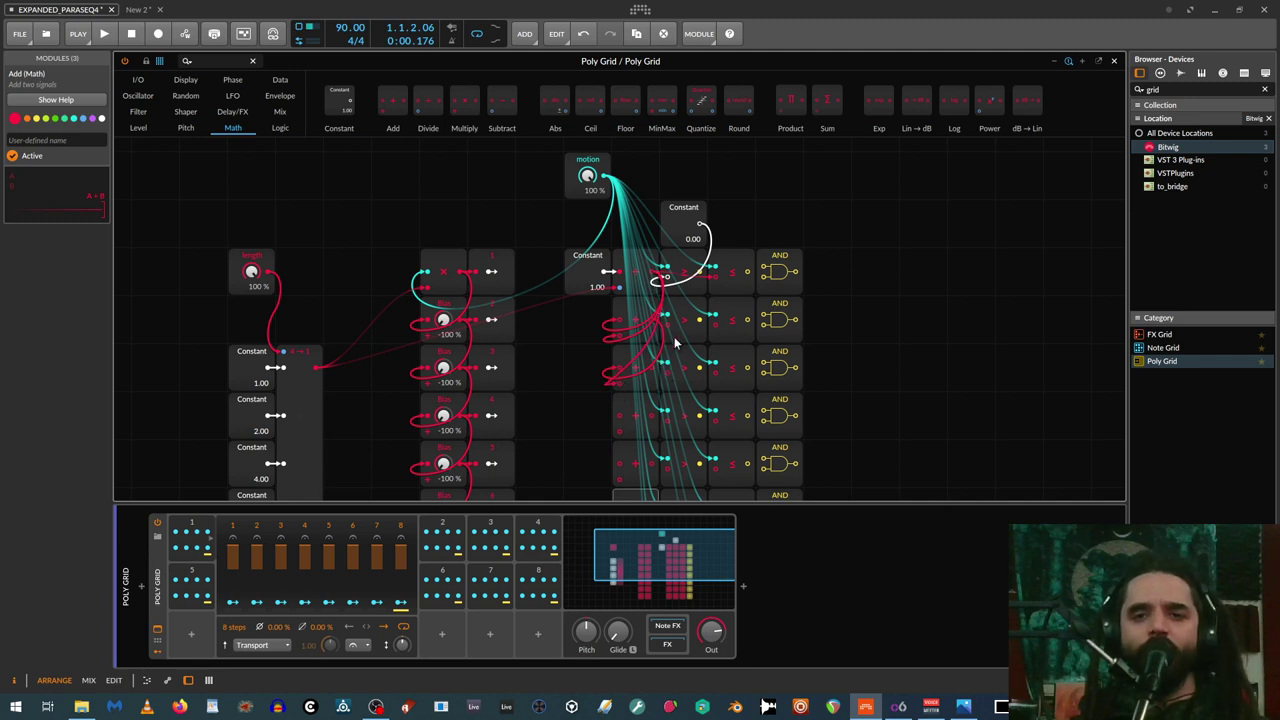
pyautogui.scroll(-1, 650, 266)
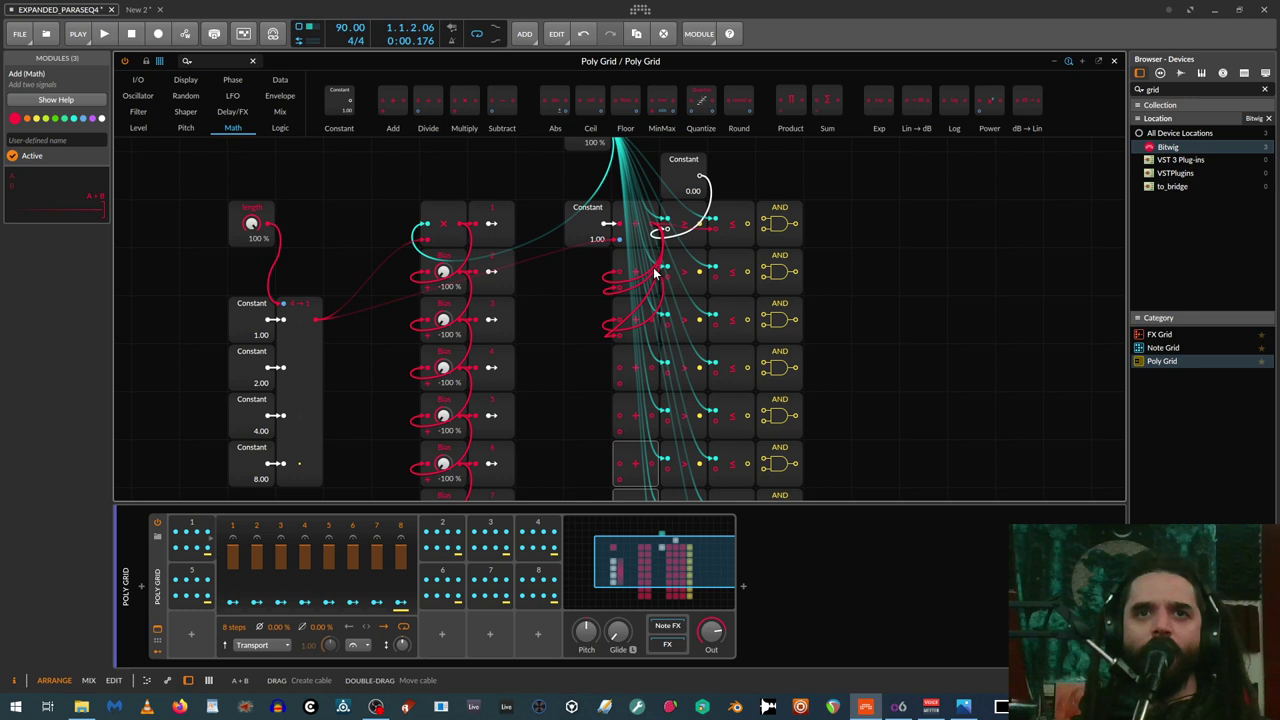
pyautogui.moveTo(655, 272); pyautogui.dragTo(621, 367)
pyautogui.moveTo(660, 230); pyautogui.dragTo(619, 382)
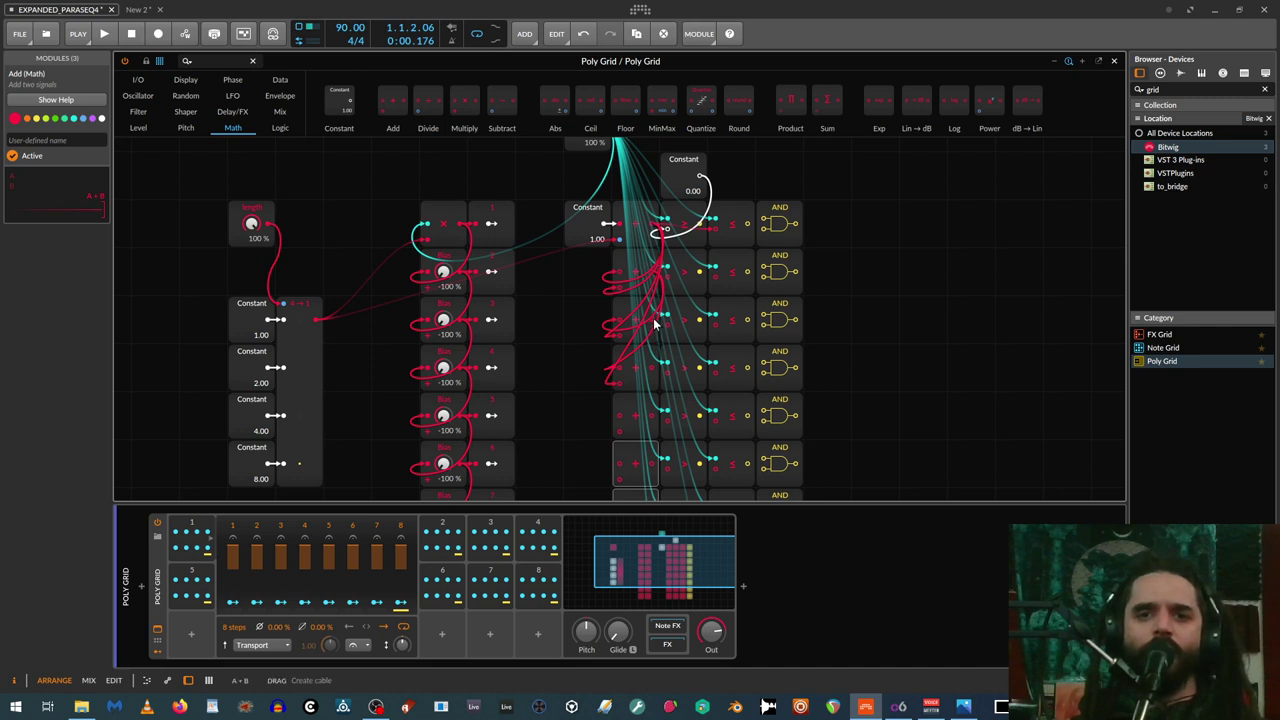
pyautogui.hotkey('ctrl', 'z')
pyautogui.hotkey('ctrl', 'z')
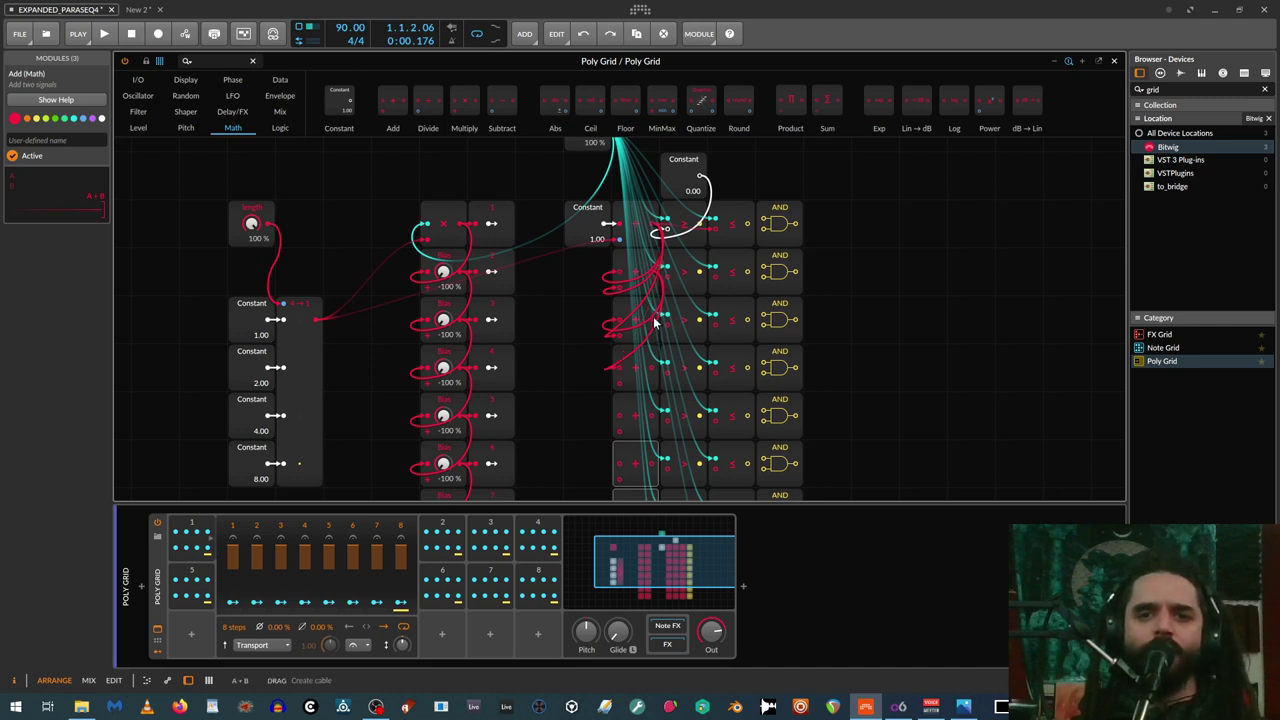
# Wire the Adds in rows four to six, each summing the previous row's Add output with the Divide output
pyautogui.moveTo(653, 319); pyautogui.dragTo(650, 334)
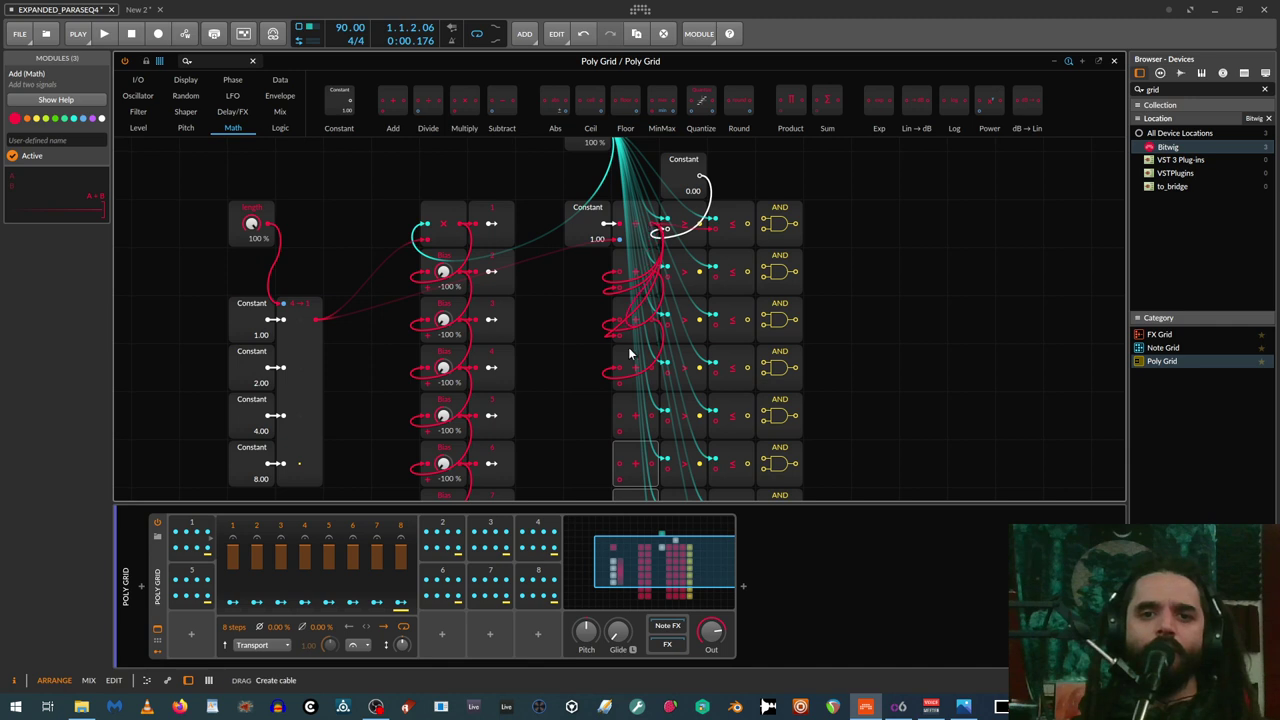
pyautogui.scroll(-1, 674, 320)
pyautogui.moveTo(655, 320); pyautogui.dragTo(627, 376)
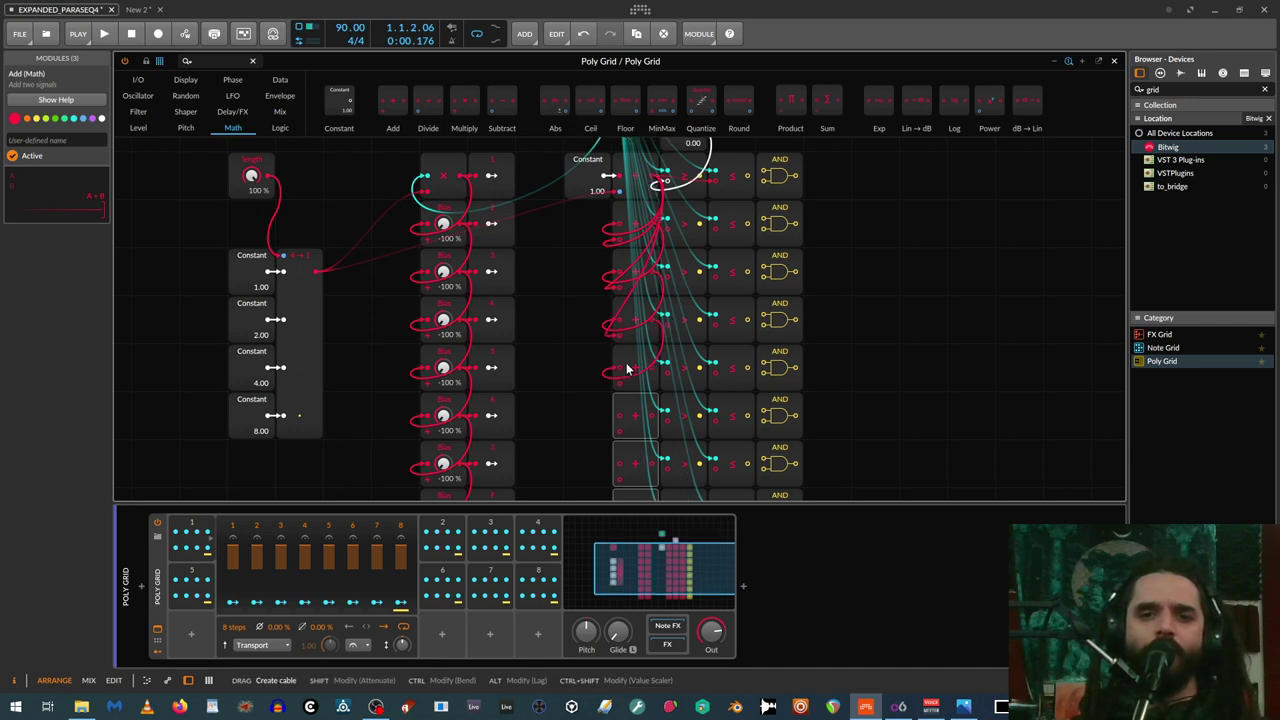
pyautogui.moveTo(653, 178); pyautogui.dragTo(620, 415)
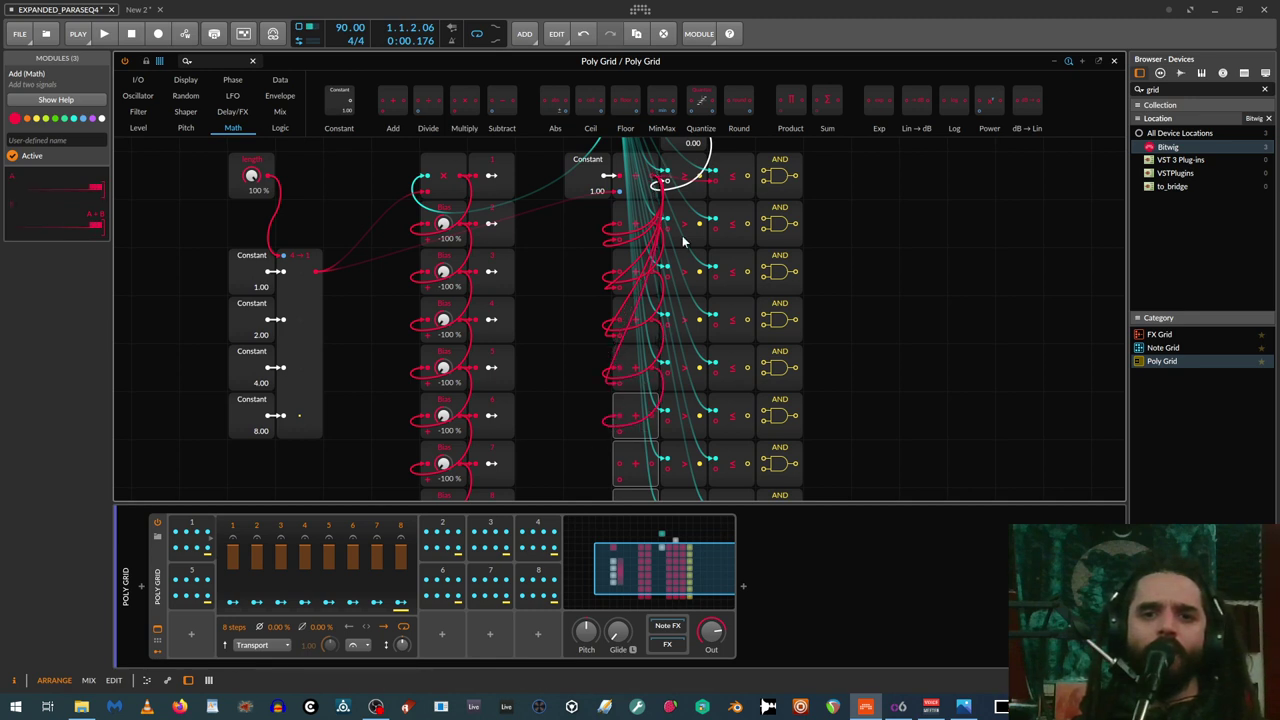
pyautogui.moveTo(653, 178); pyautogui.dragTo(623, 414)
# Wire row seven's Add to sum row six's output with the Divide output, and feed its result into row eight's lower input
pyautogui.scroll(-1, 650, 380)
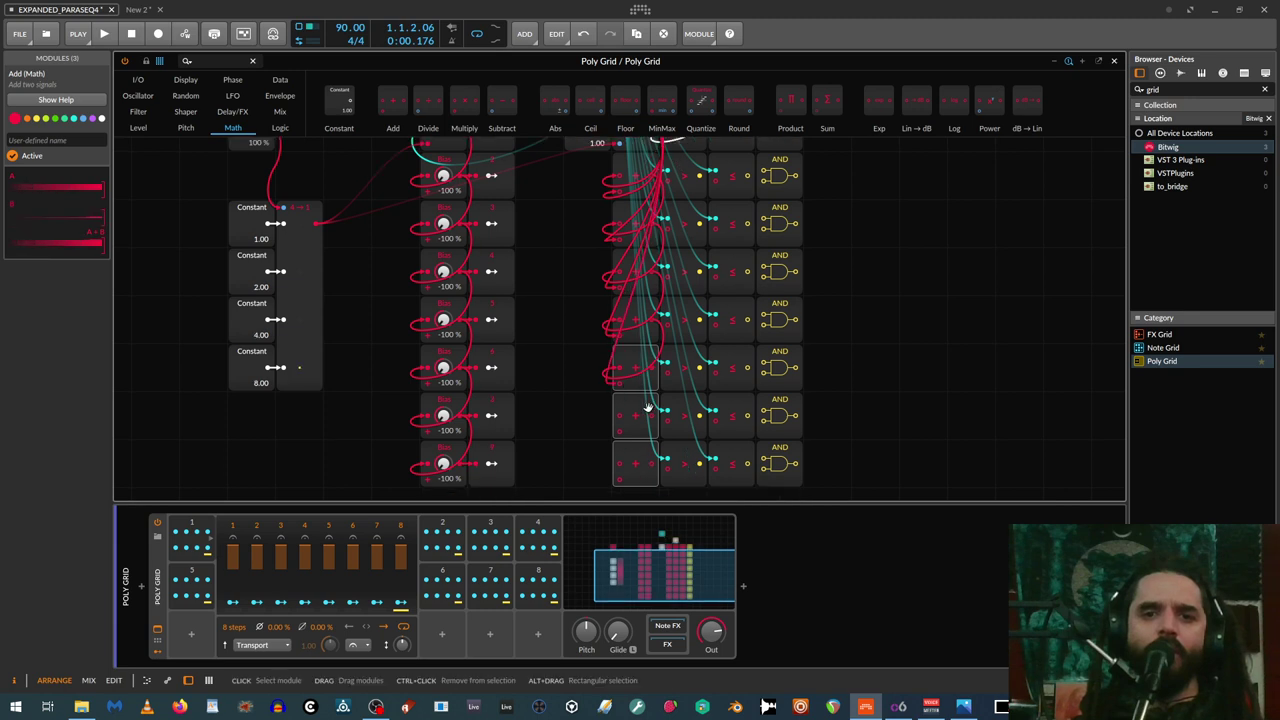
pyautogui.moveTo(654, 372); pyautogui.dragTo(622, 429)
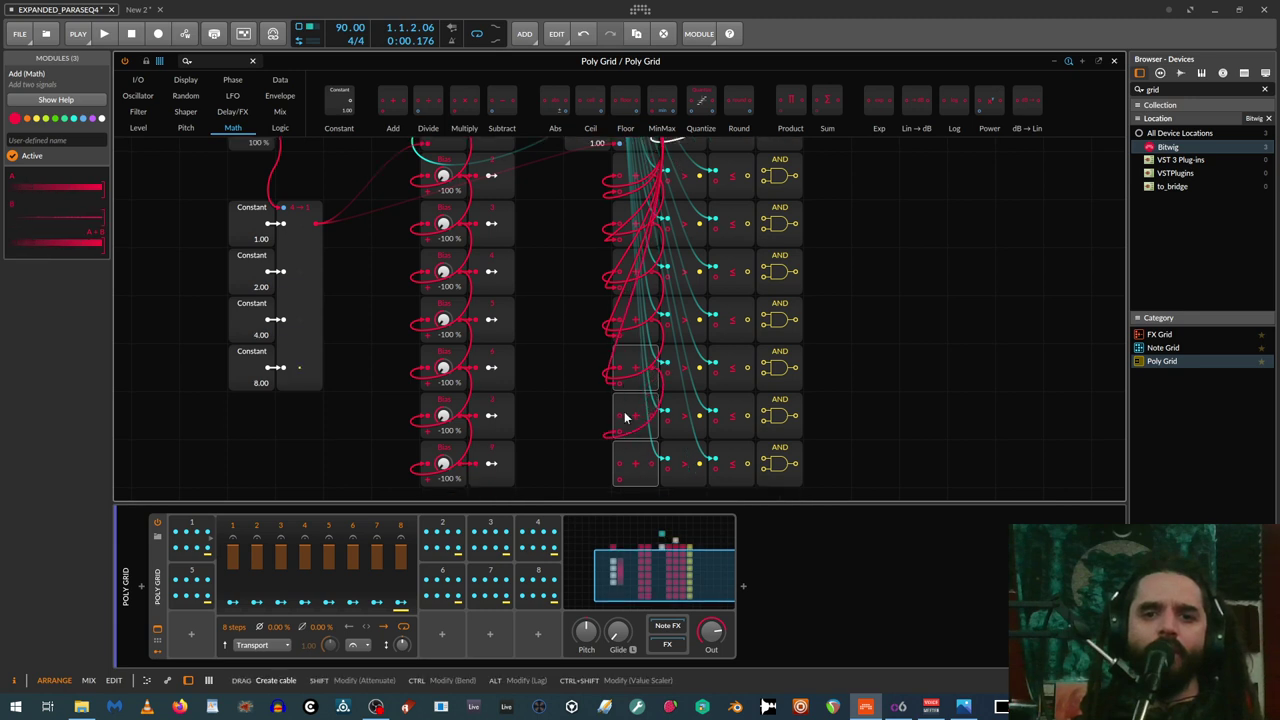
pyautogui.scroll(1, 690, 210)
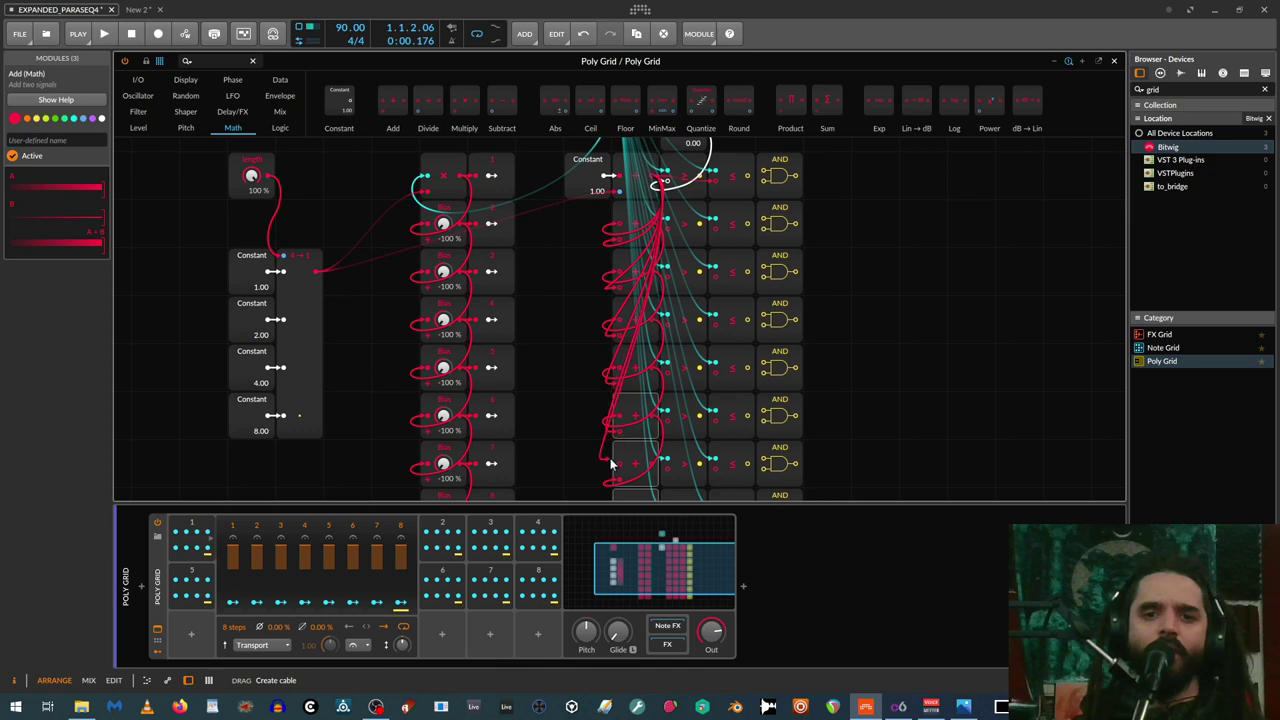
pyautogui.scroll(-1, 632, 448)
pyautogui.moveTo(656, 420); pyautogui.dragTo(624, 476)
pyautogui.scroll(1, 675, 217)
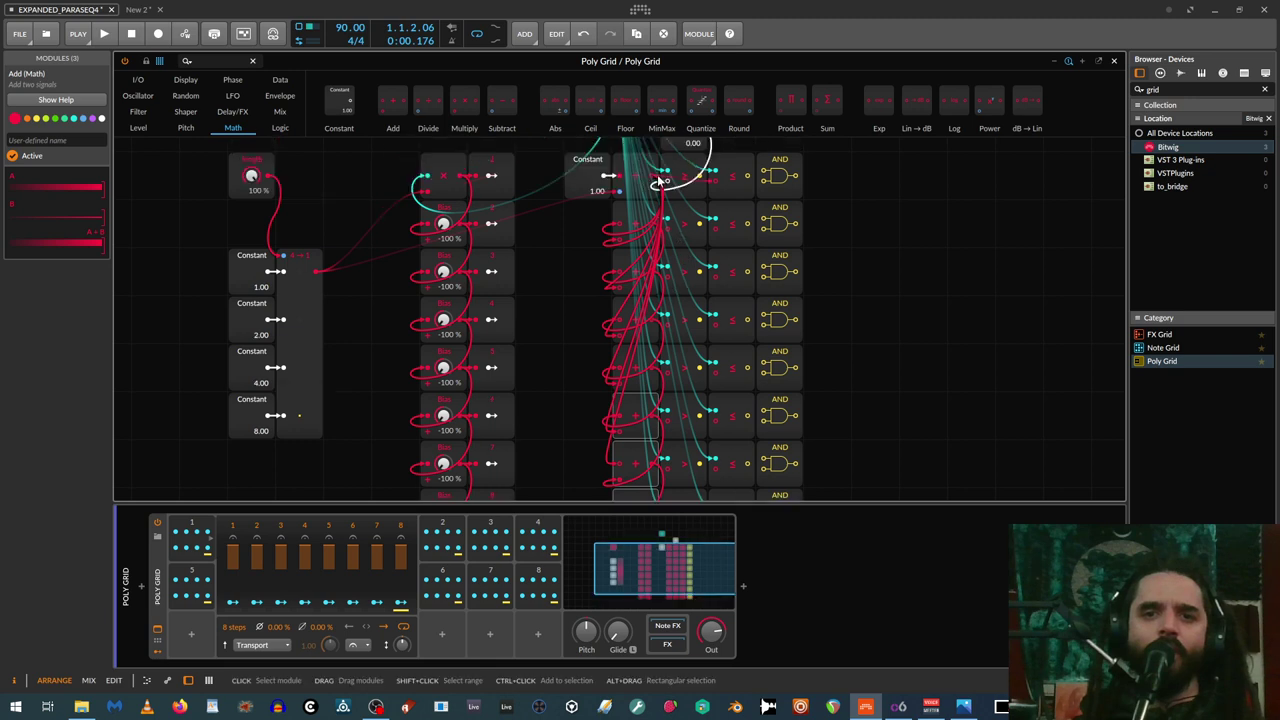
# Connect the outputs of both comparators in the first row to the two inputs of its AND gate
pyautogui.scroll(-1, 625, 495)
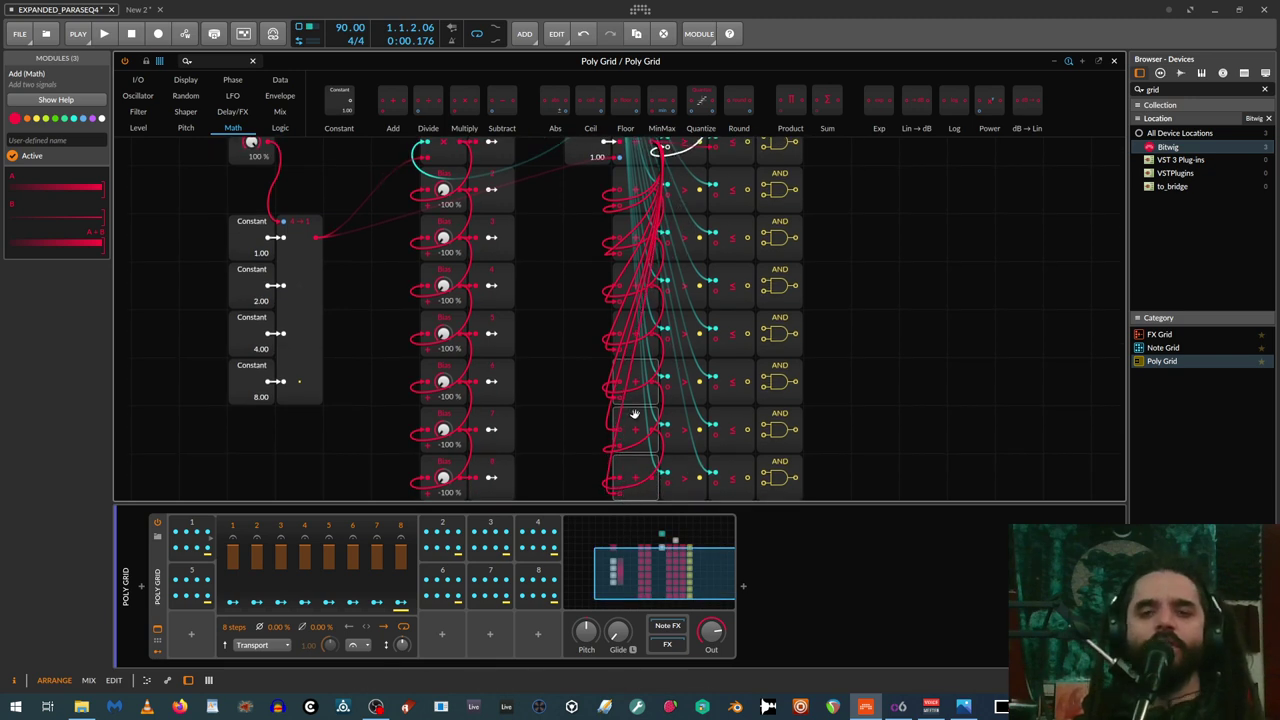
pyautogui.scroll(2, 626, 300)
pyautogui.scroll(1, 640, 230)
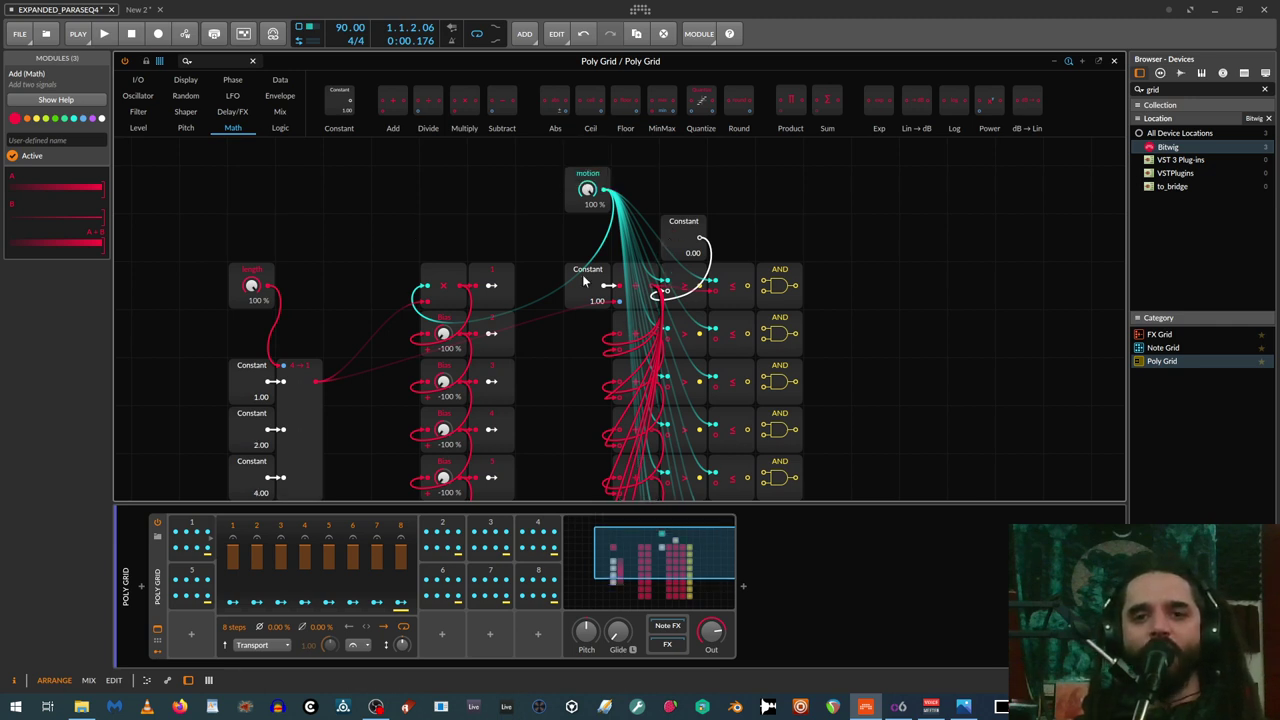
pyautogui.click(584, 275)
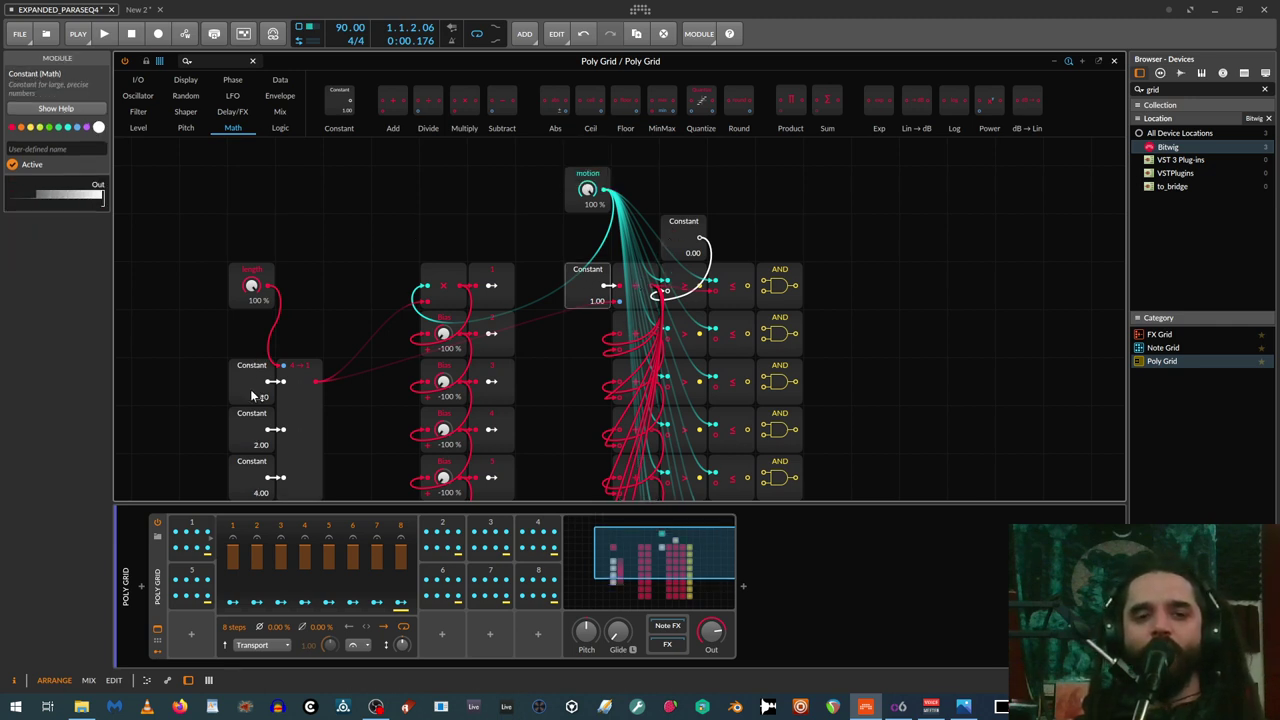
pyautogui.scroll(-1, 289, 431)
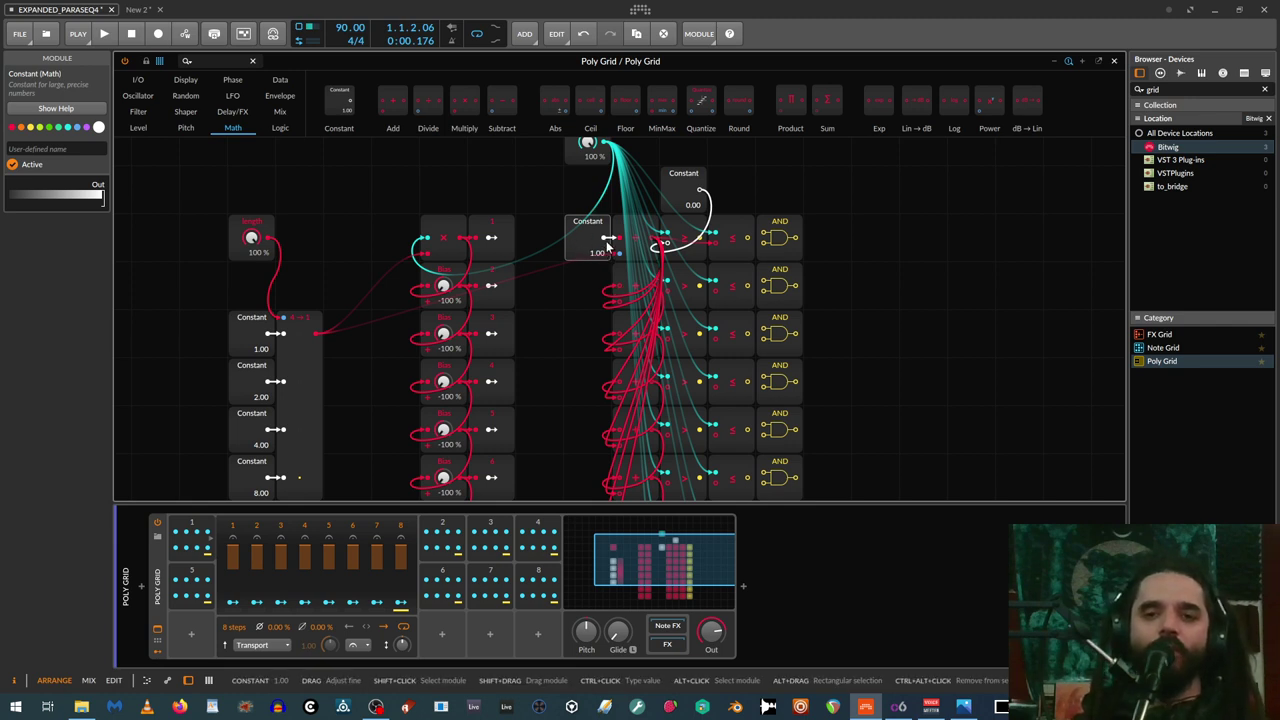
pyautogui.scroll(-2, 622, 264)
pyautogui.scroll(2, 583, 284)
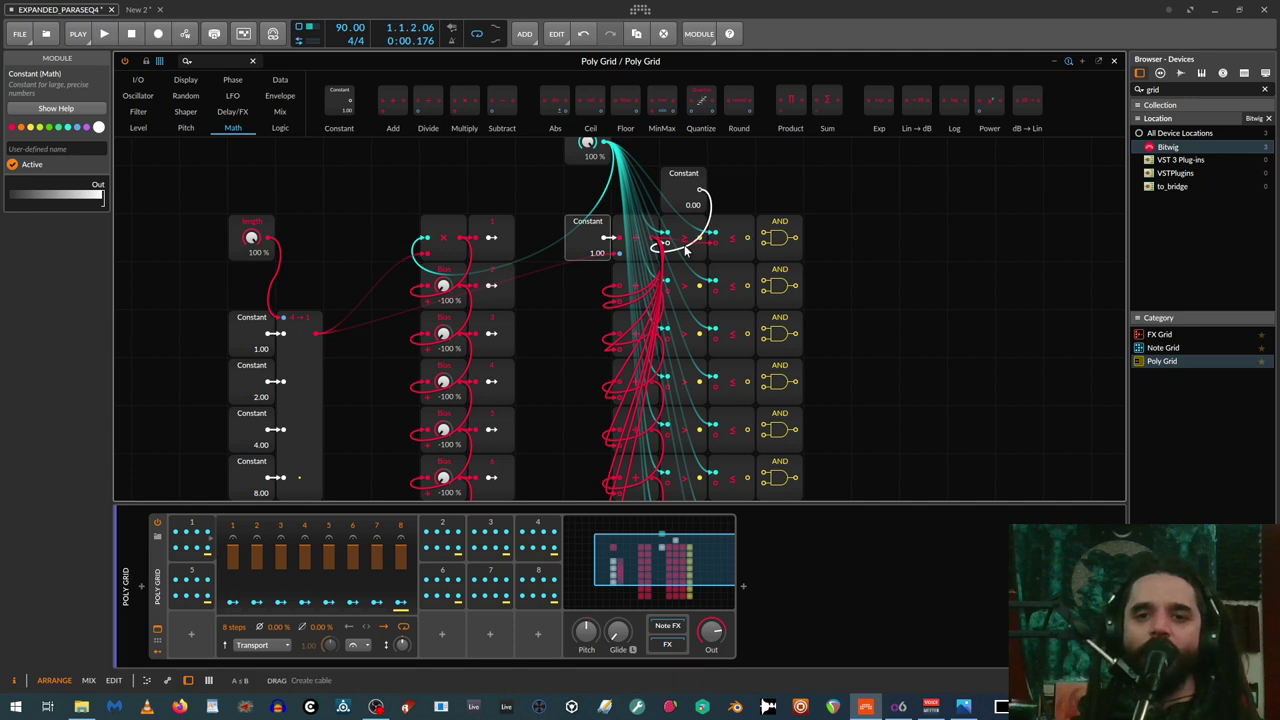
pyautogui.moveTo(701, 242); pyautogui.dragTo(765, 237)
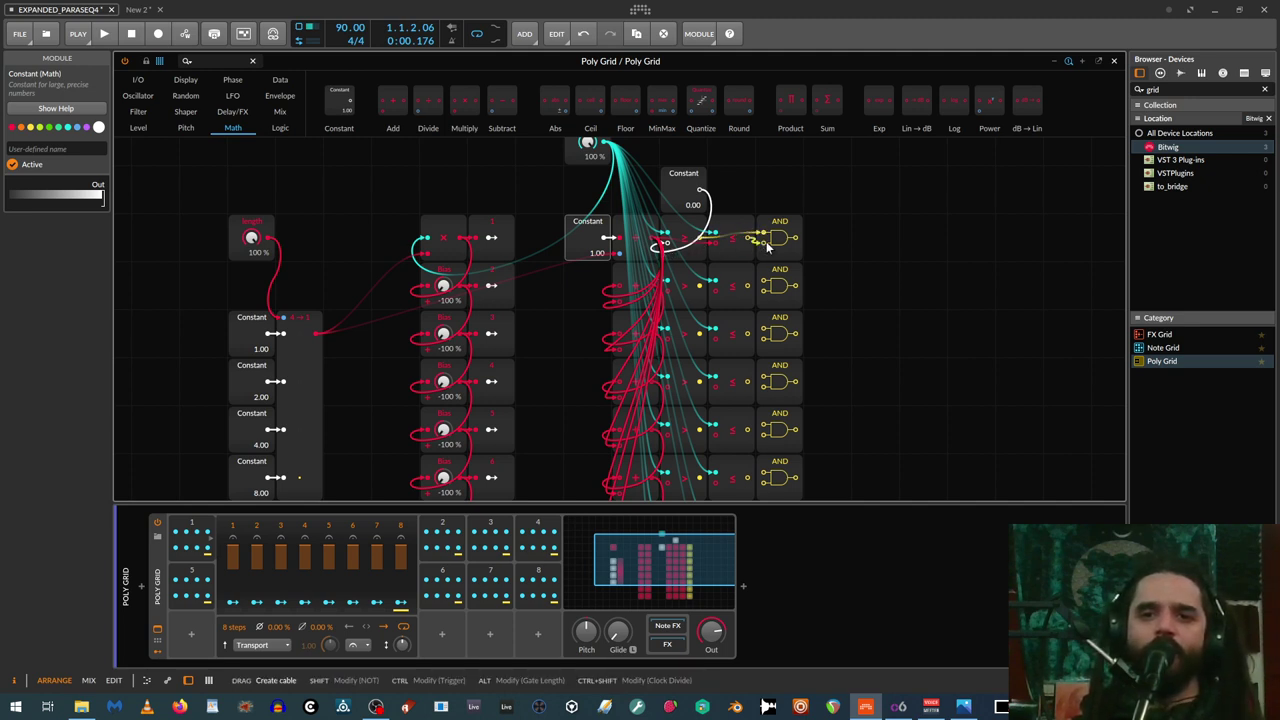
# Shift the 0.00 Constant and all rows of comparators and AND gates one grid cell away from the Add modules
pyautogui.click(680, 287)
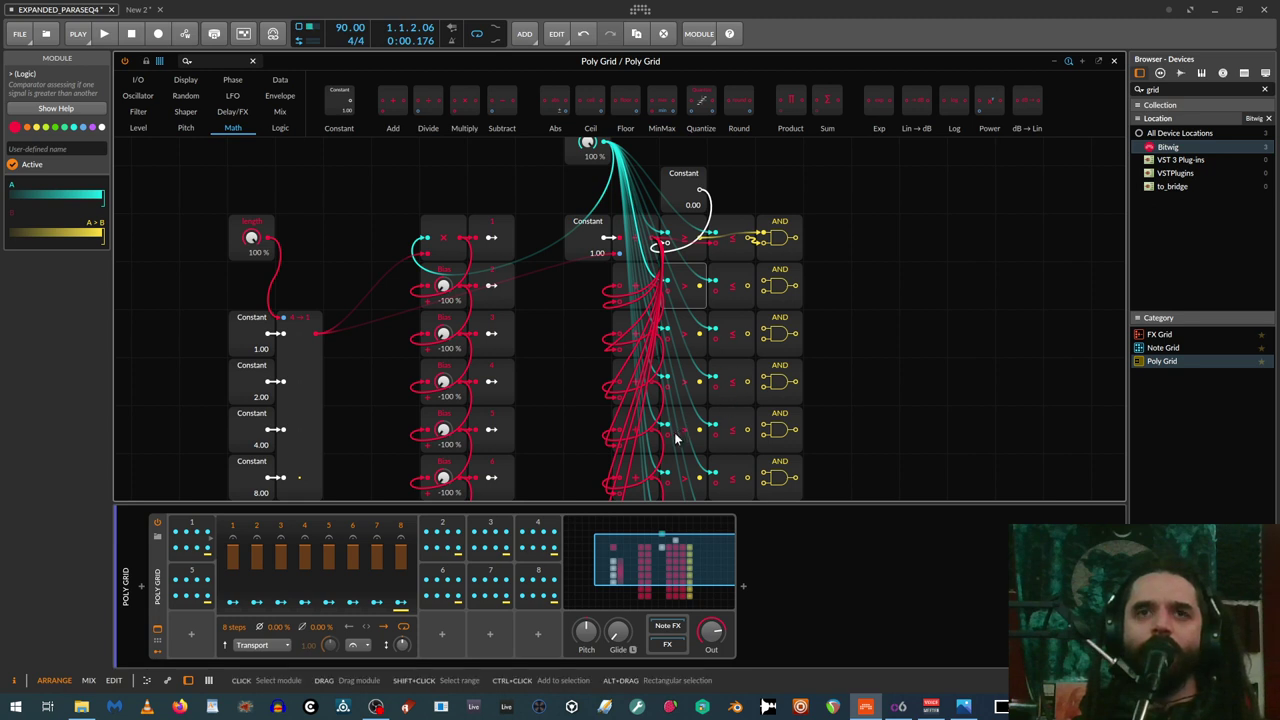
pyautogui.scroll(-1, 681, 400)
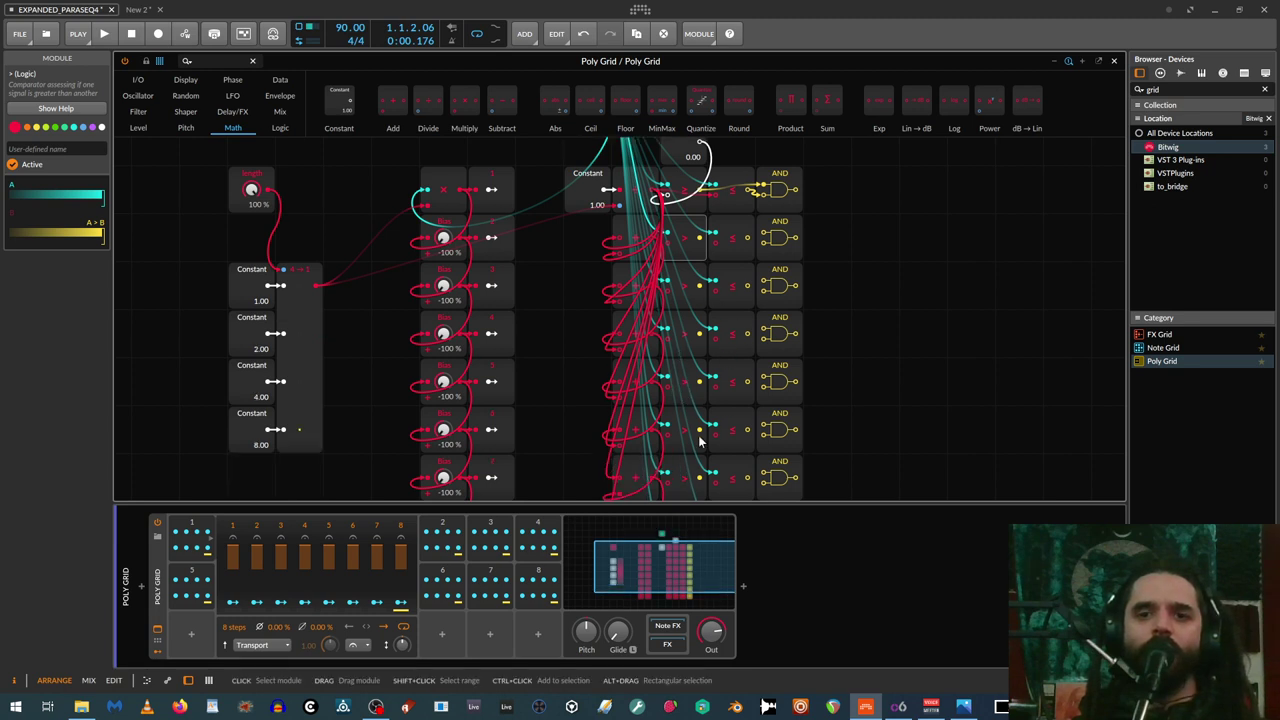
pyautogui.scroll(-2, 700, 435)
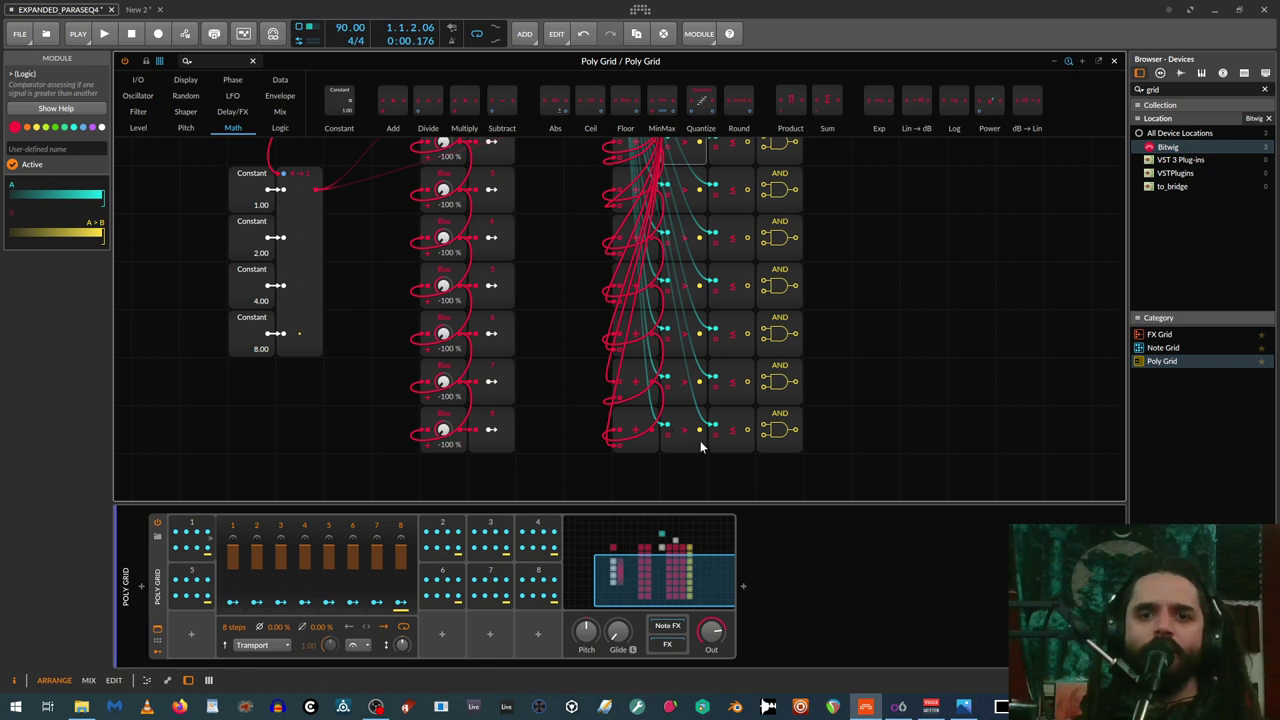
pyautogui.click(668, 436)
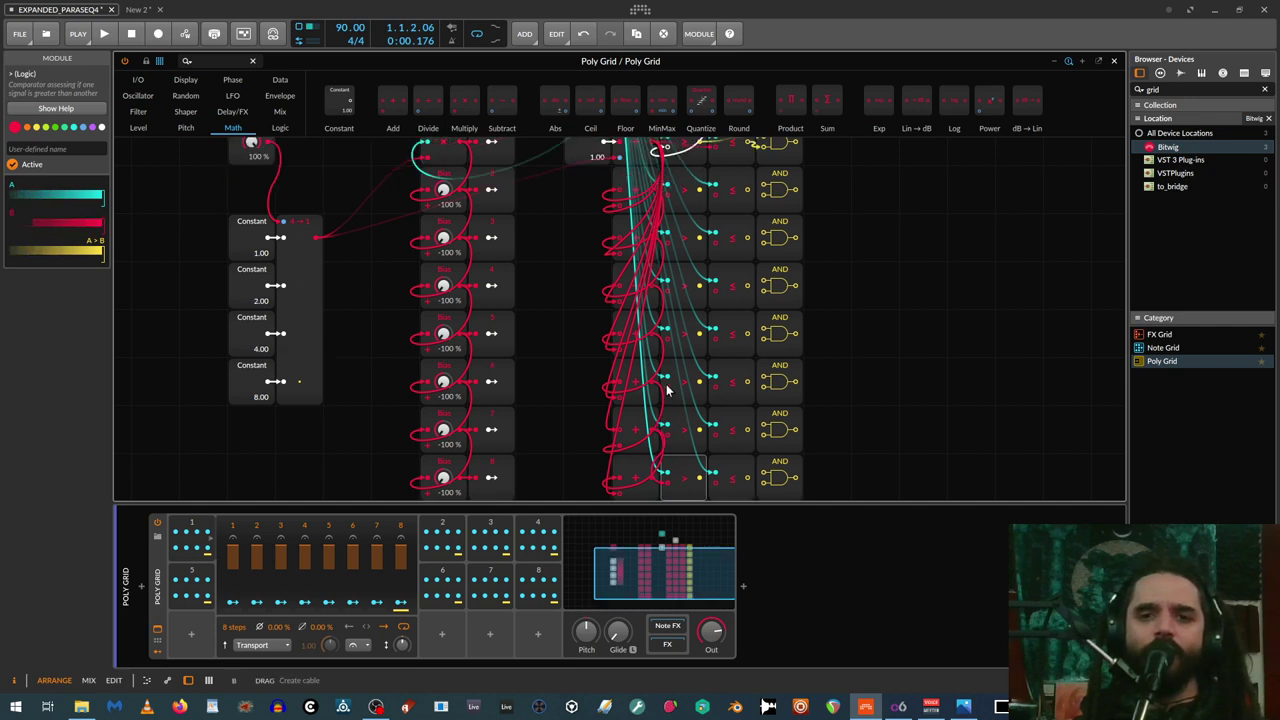
pyautogui.moveTo(677, 458); pyautogui.dragTo(876, 262)
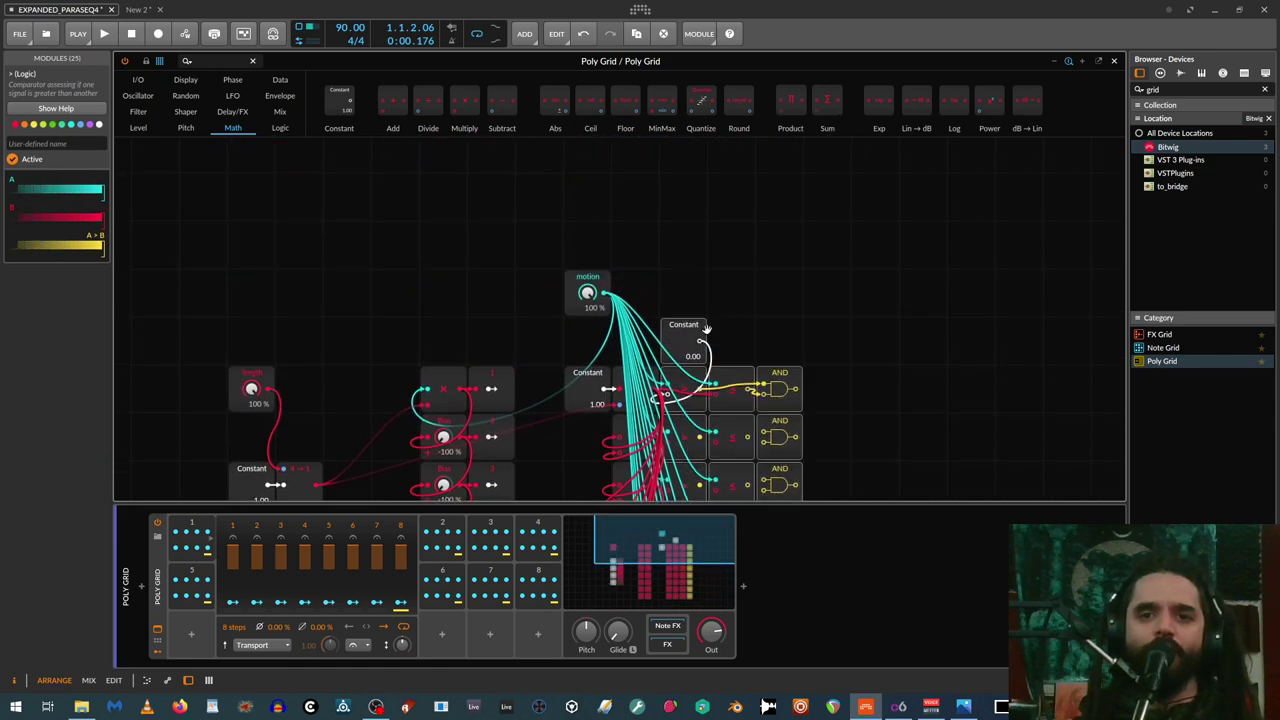
pyautogui.scroll(-5, 742, 342)
pyautogui.scroll(-2, 742, 342)
pyautogui.click(691, 368)
# Connect each Add output to the second input of the > comparator one row below, covering rows 2 to 8
pyautogui.scroll(2, 692, 355)
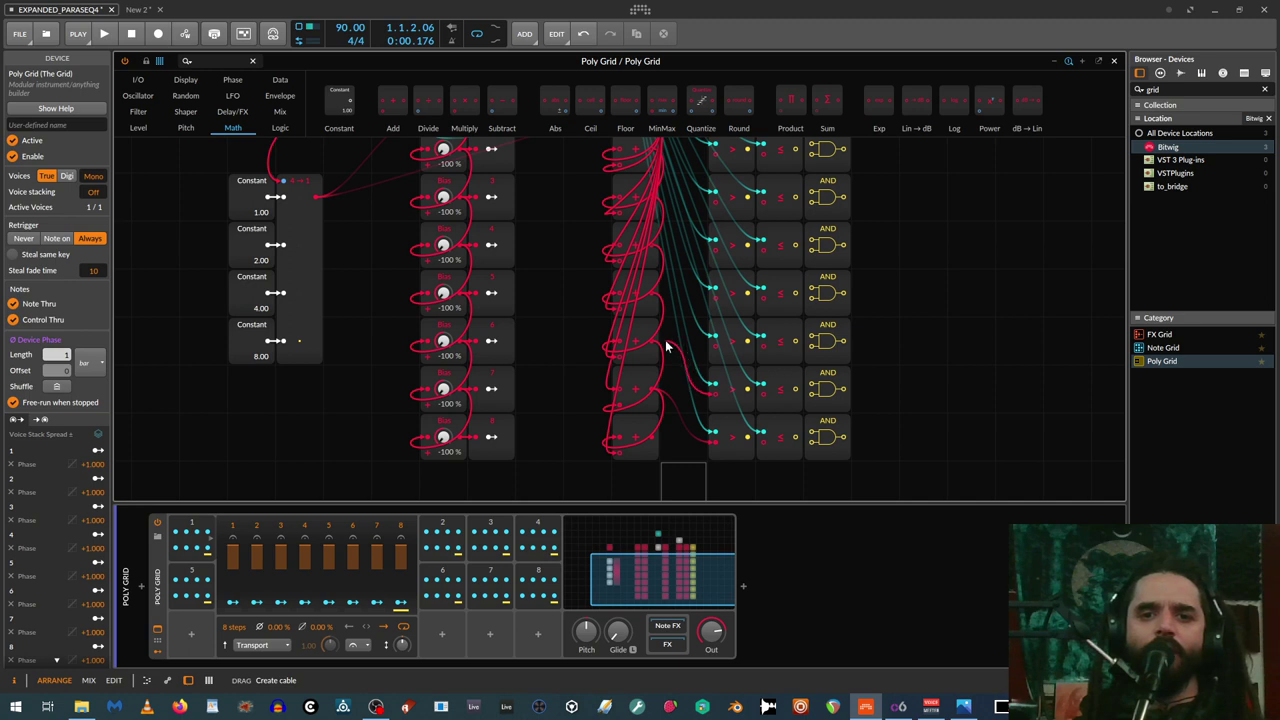
pyautogui.scroll(1, 730, 345)
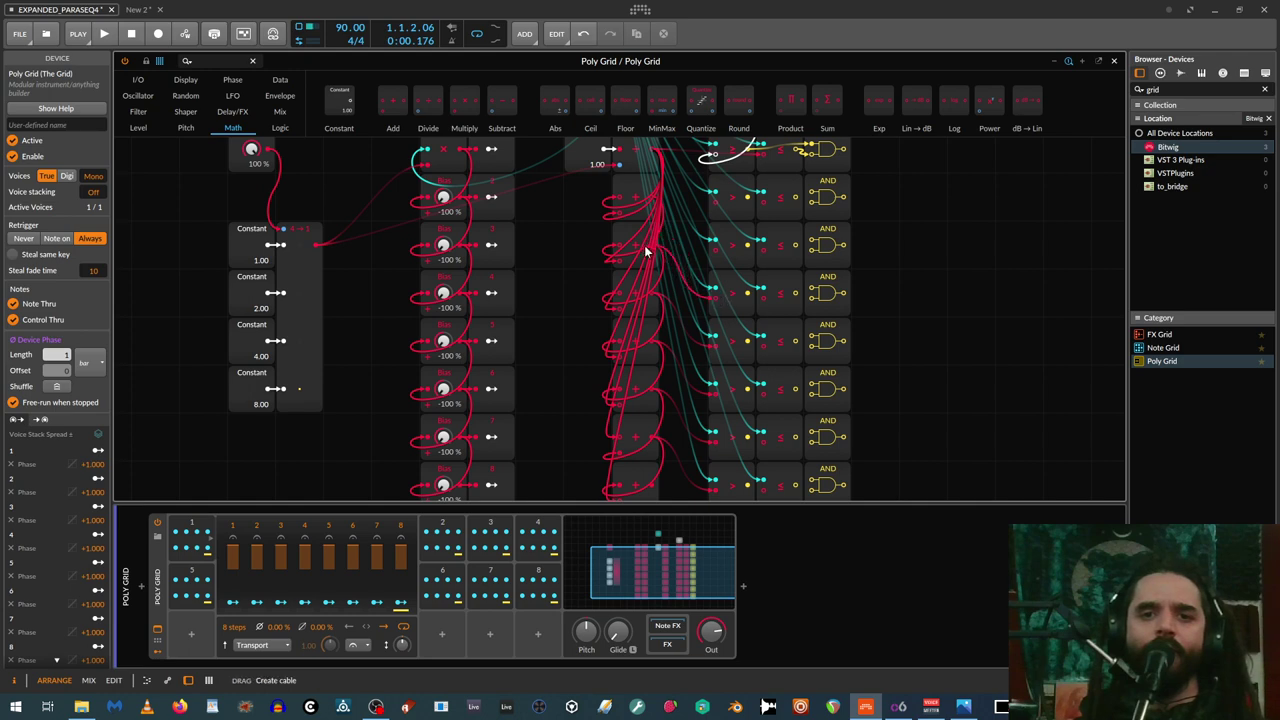
pyautogui.scroll(1, 700, 290)
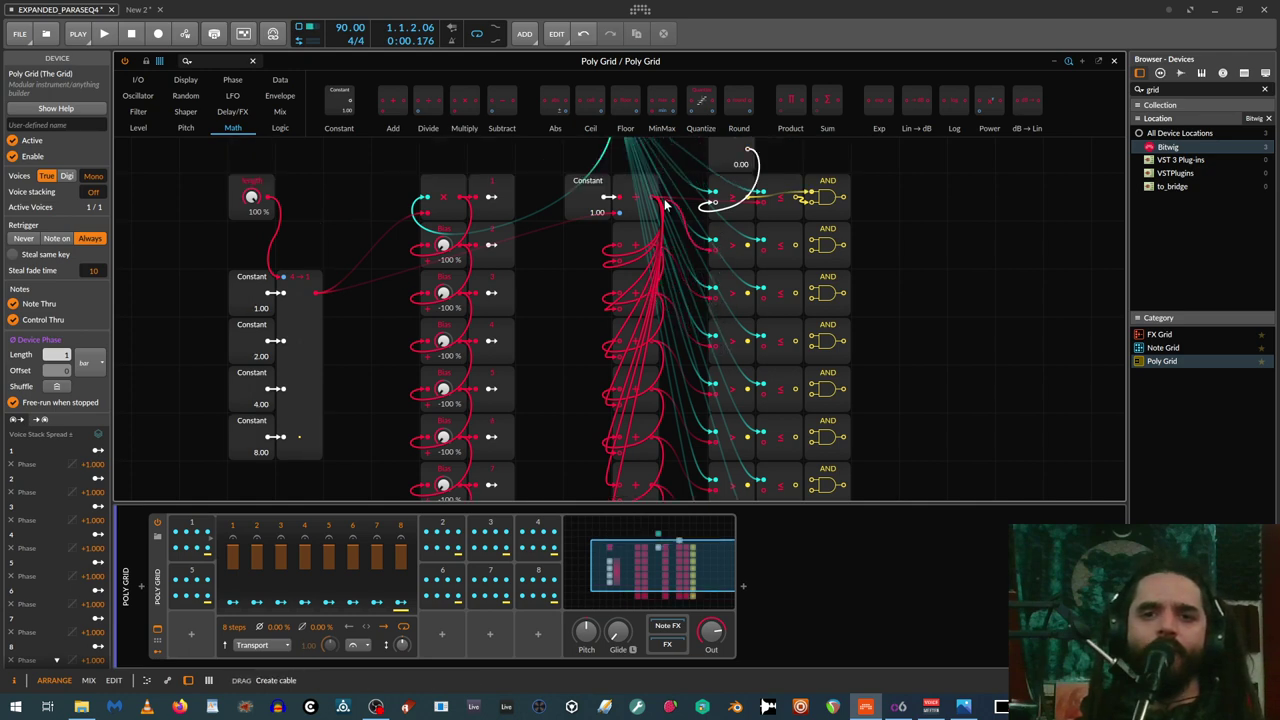
# Connect each remaining row's Add output to the second input of the ≤ comparator in the same row, working up from row 8
pyautogui.scroll(-4, 690, 203)
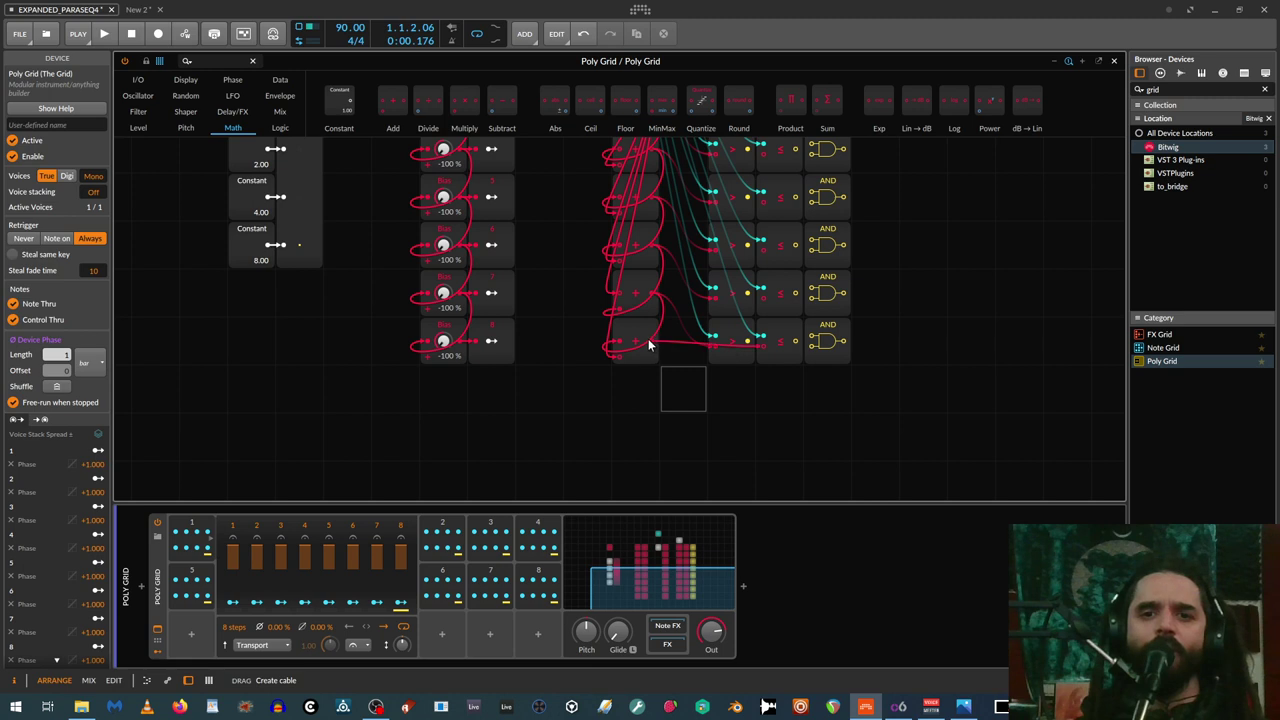
pyautogui.moveTo(760, 293); pyautogui.dragTo(652, 298)
pyautogui.moveTo(763, 251); pyautogui.dragTo(654, 248)
pyautogui.scroll(1, 747, 240)
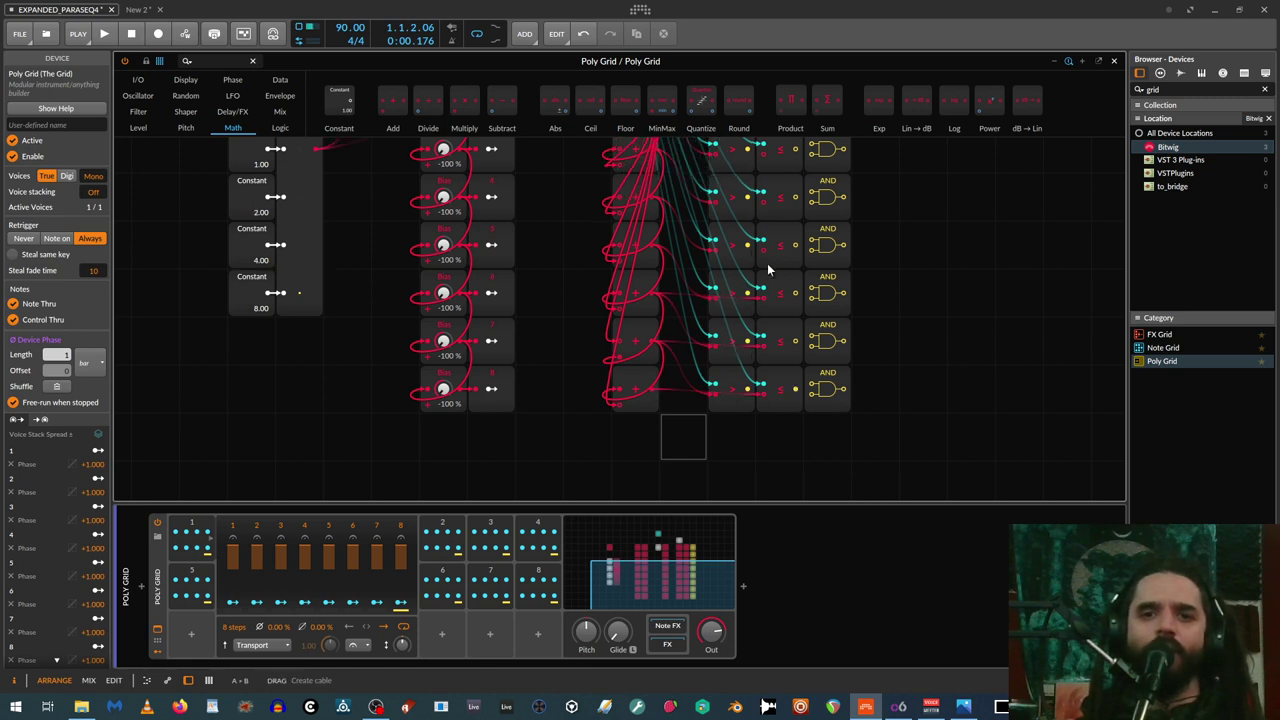
pyautogui.moveTo(762, 247); pyautogui.dragTo(657, 256)
pyautogui.scroll(2, 777, 290)
pyautogui.moveTo(762, 298); pyautogui.dragTo(656, 296)
pyautogui.moveTo(762, 250); pyautogui.dragTo(666, 250)
pyautogui.moveTo(769, 209); pyautogui.dragTo(652, 205)
pyautogui.scroll(2, 700, 210)
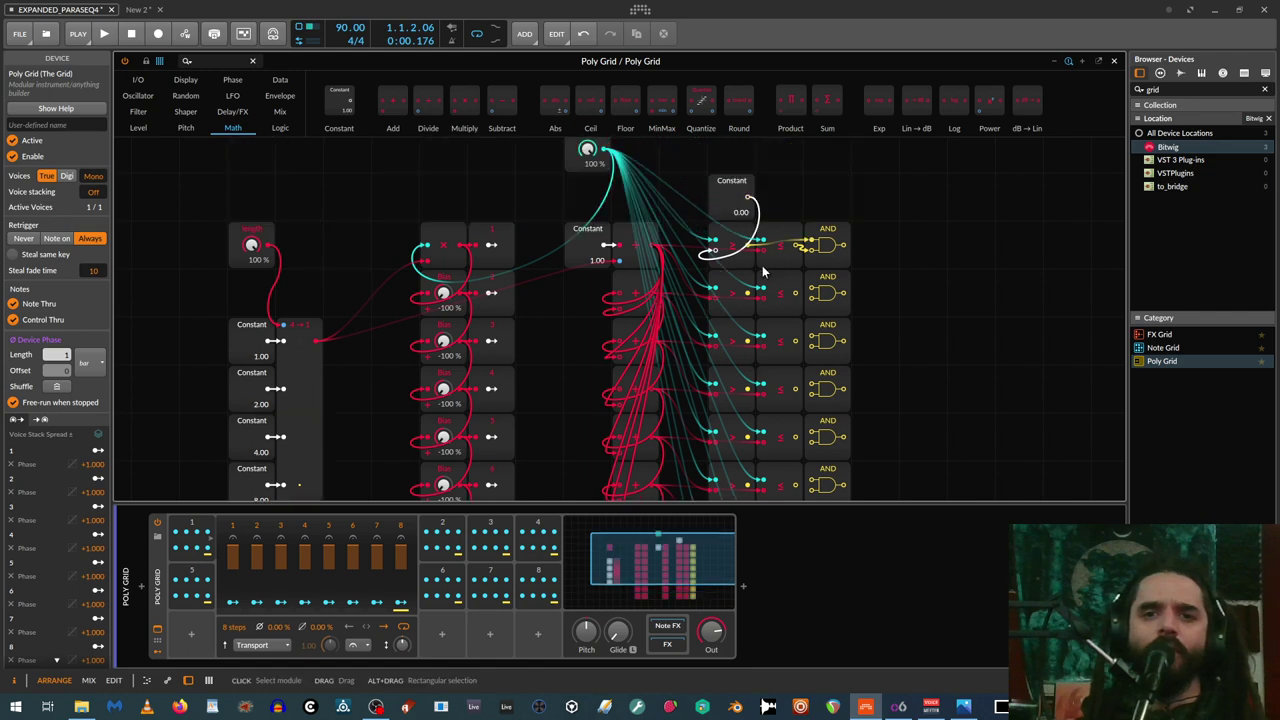
# Connect the > and ≤ comparator outputs to both inputs of the AND gate in each of rows 2 to 8
pyautogui.scroll(-4, 790, 273)
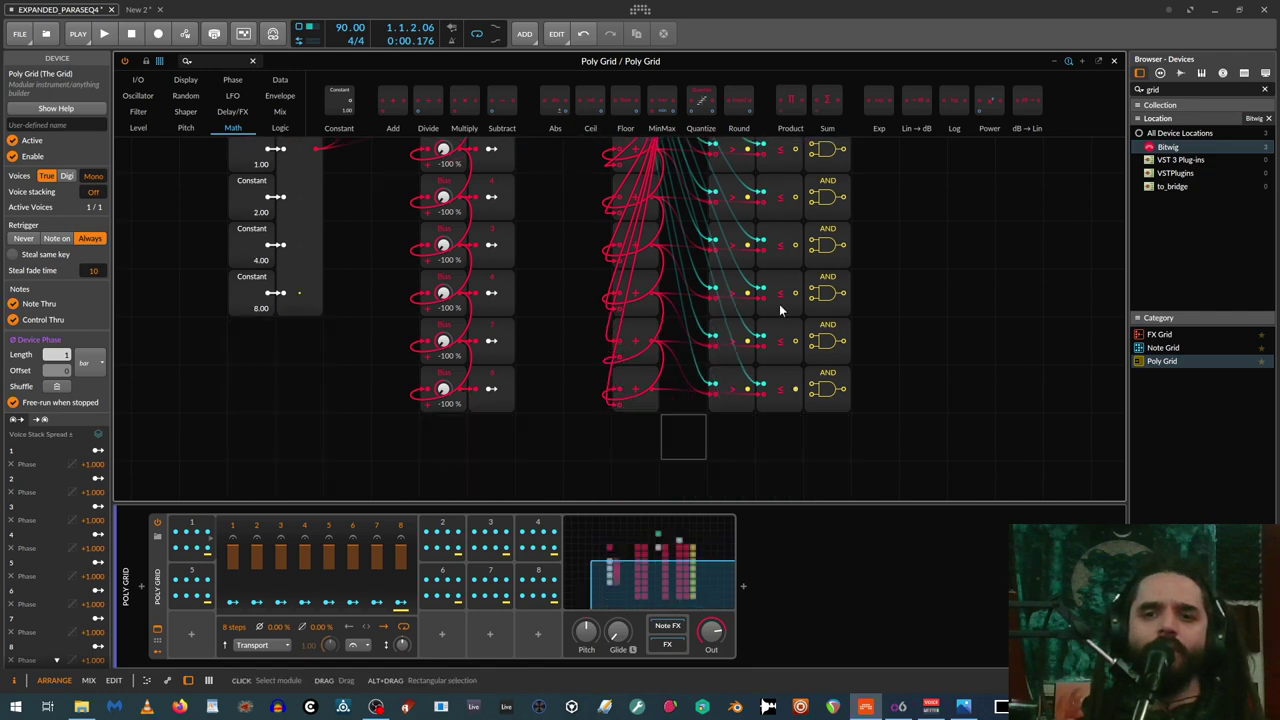
pyautogui.moveTo(768, 391); pyautogui.dragTo(808, 390)
pyautogui.moveTo(748, 341); pyautogui.dragTo(806, 342)
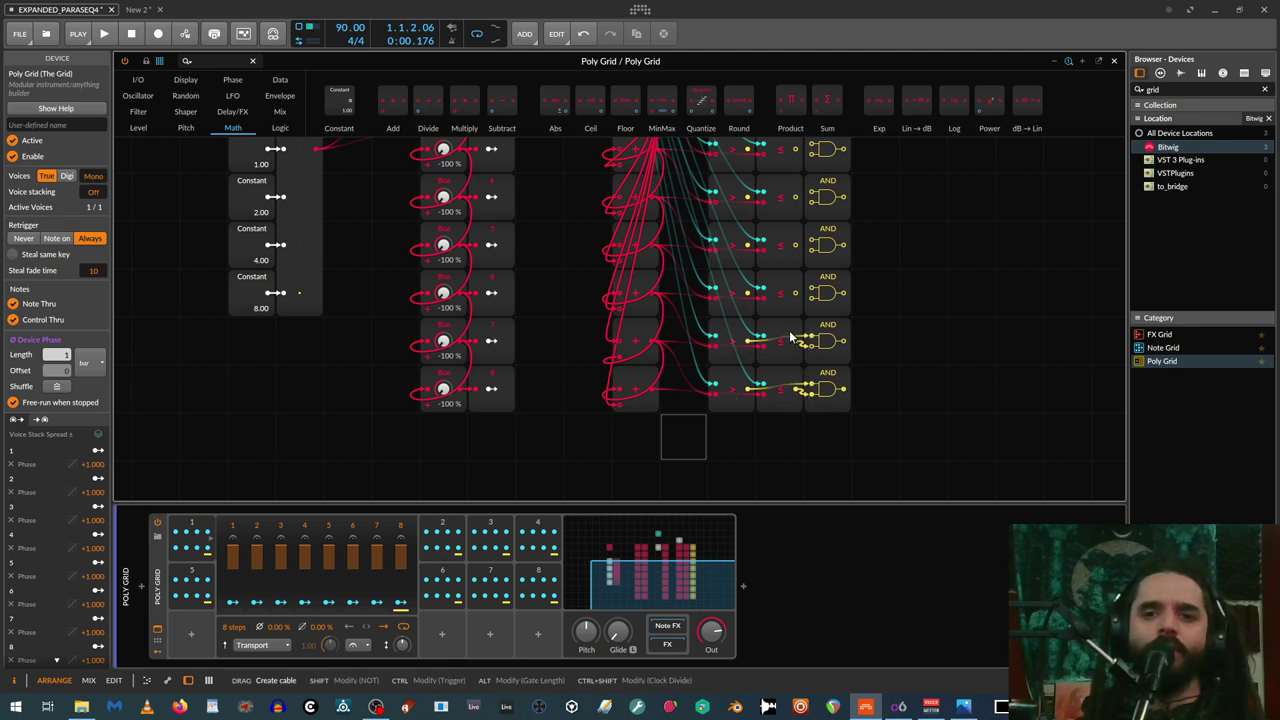
pyautogui.moveTo(748, 294); pyautogui.dragTo(808, 293)
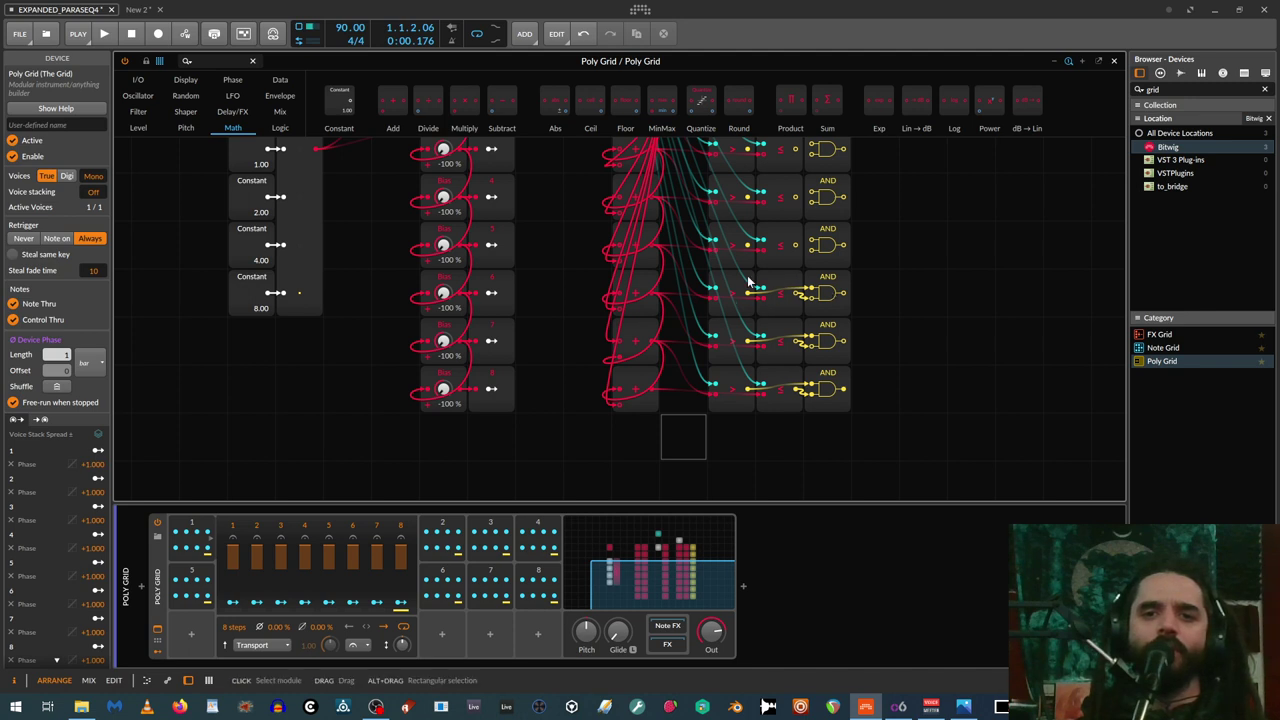
pyautogui.moveTo(806, 243); pyautogui.dragTo(810, 246)
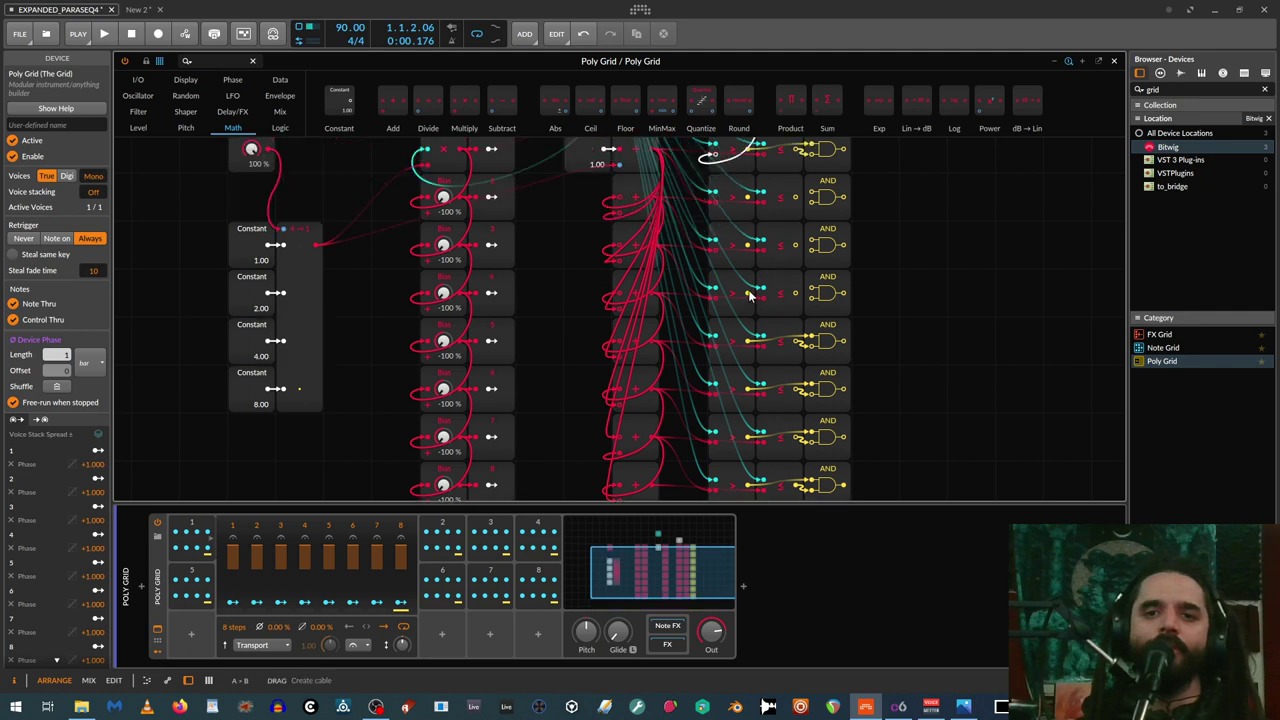
pyautogui.moveTo(750, 295); pyautogui.dragTo(812, 293)
pyautogui.moveTo(794, 238); pyautogui.dragTo(811, 250)
pyautogui.scroll(1, 778, 249)
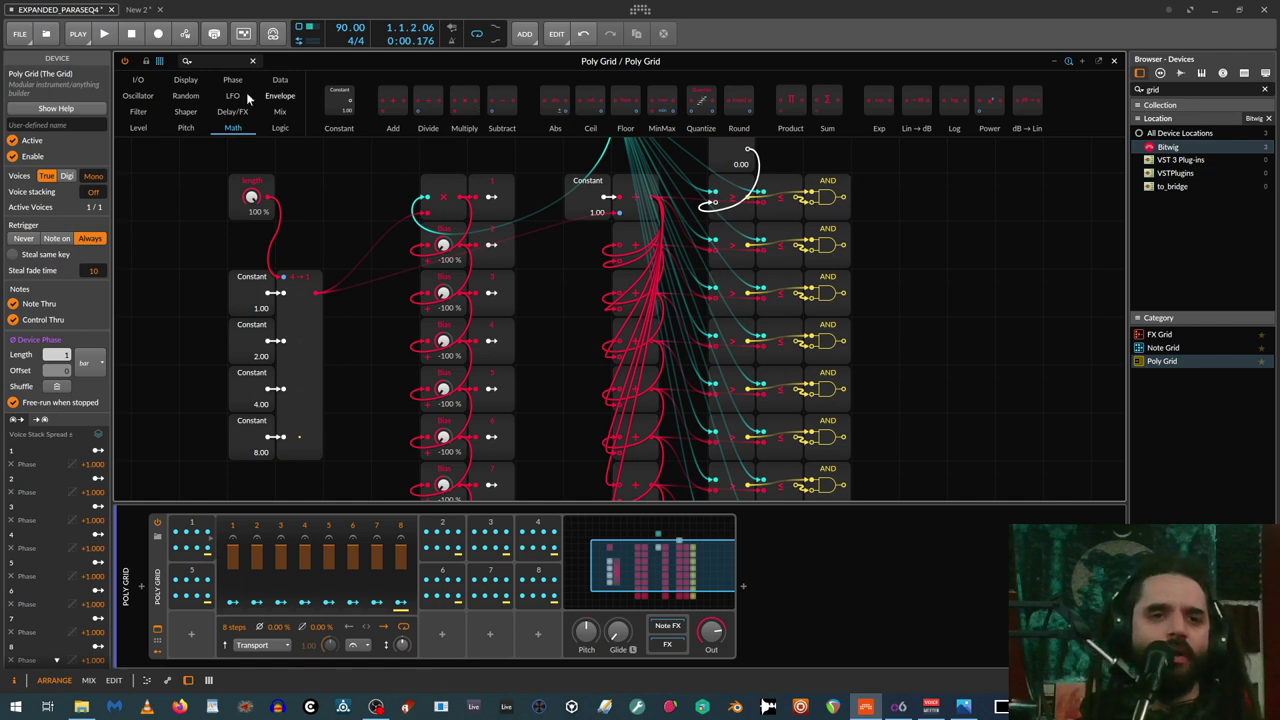
# Add a Modulator Out module beside the first AND gate and duplicate it down the column for all eight rows
pyautogui.click(140, 80)
pyautogui.scroll(-3, 758, 107)
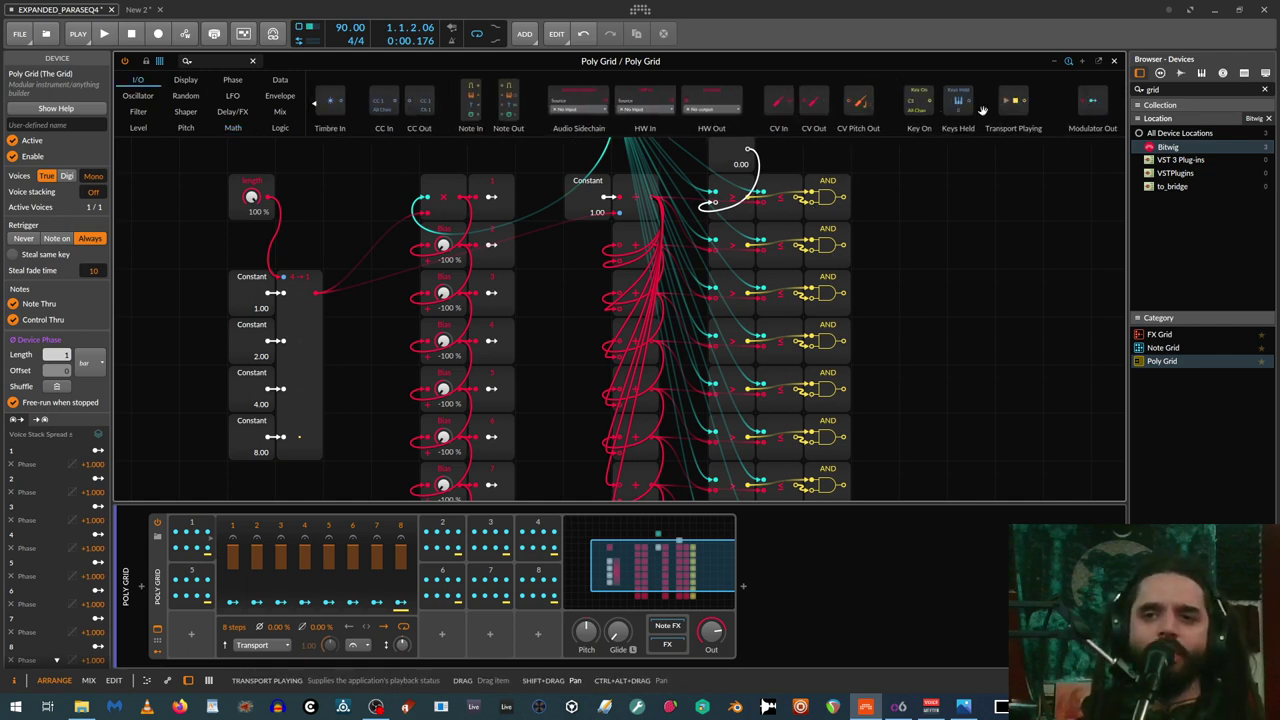
pyautogui.moveTo(863, 185); pyautogui.dragTo(856, 191)
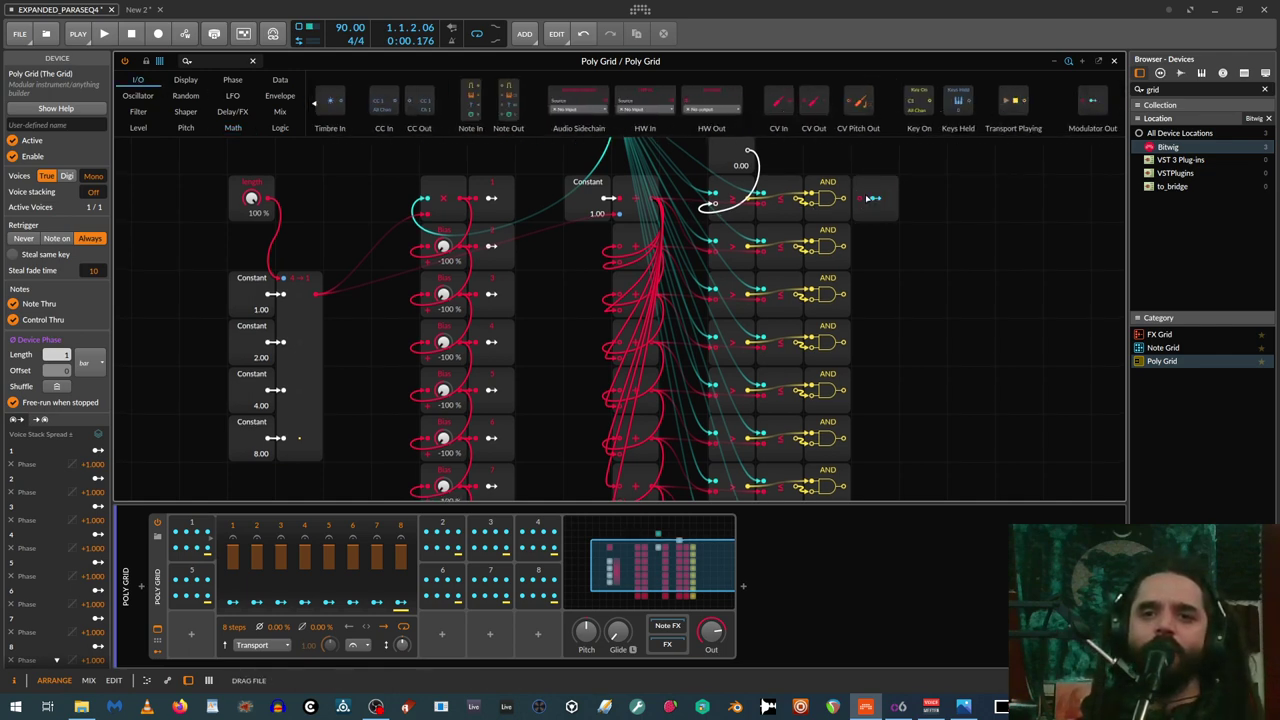
pyautogui.click(876, 187)
pyautogui.moveTo(876, 186); pyautogui.dragTo(884, 364)
pyautogui.moveTo(871, 189); pyautogui.dragTo(886, 376)
# Connect each of the eight AND gate outputs to the Modulator Out module in its row
pyautogui.moveTo(843, 198); pyautogui.dragTo(859, 198)
pyautogui.moveTo(843, 246); pyautogui.dragTo(861, 248)
pyautogui.moveTo(842, 295); pyautogui.dragTo(859, 295)
pyautogui.moveTo(843, 342); pyautogui.dragTo(859, 345)
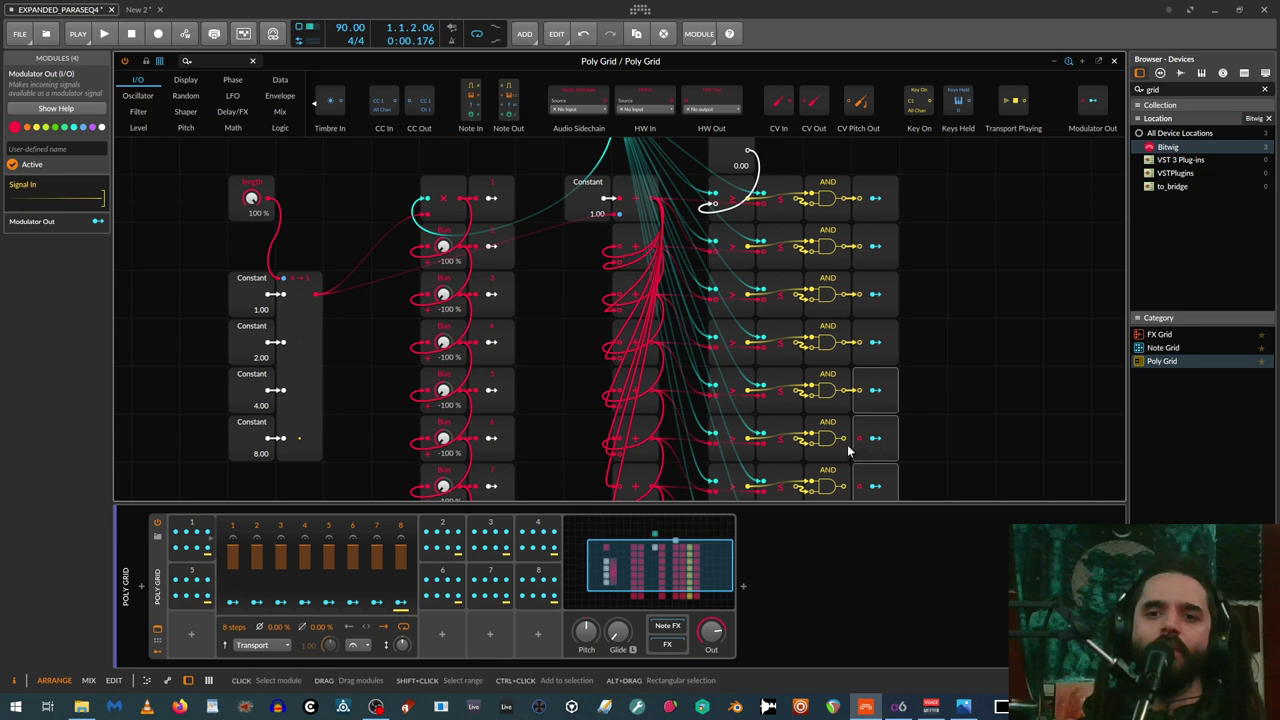
pyautogui.scroll(-2, 860, 405)
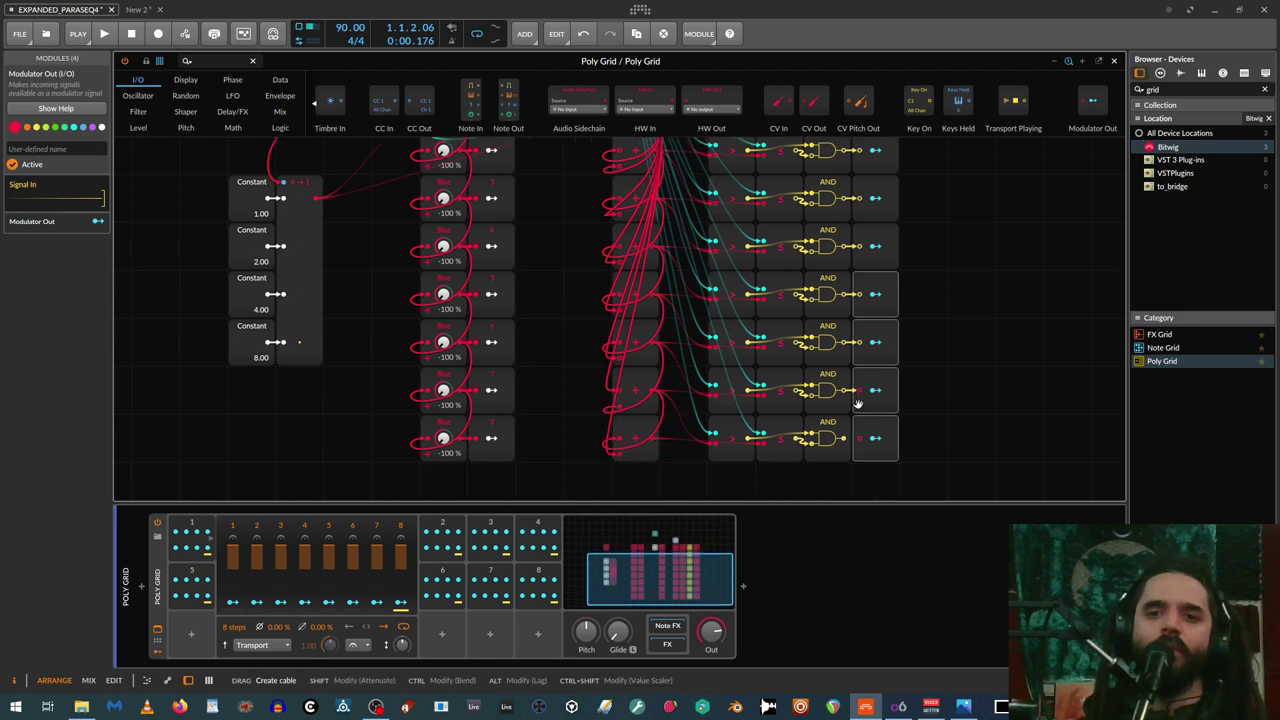
# Name the Modulator Out modules in the first three rows 1, 2 and 3
pyautogui.scroll(5, 845, 352)
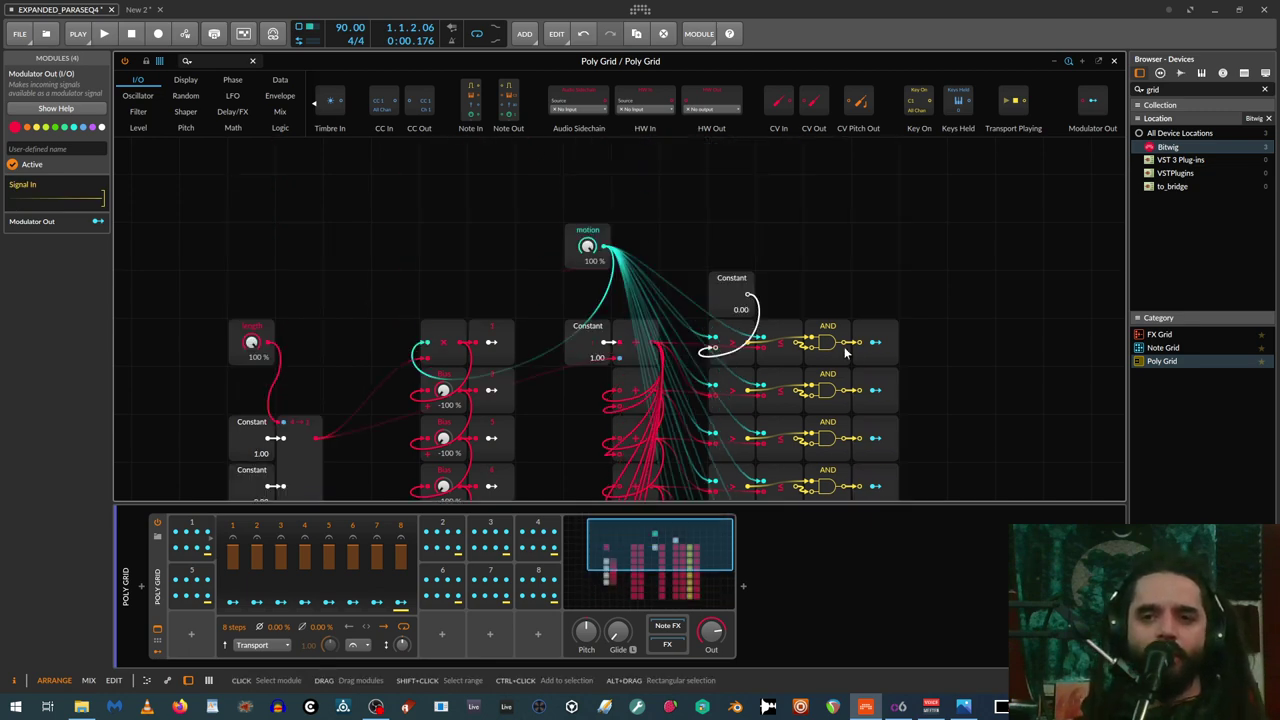
pyautogui.scroll(-1, 860, 290)
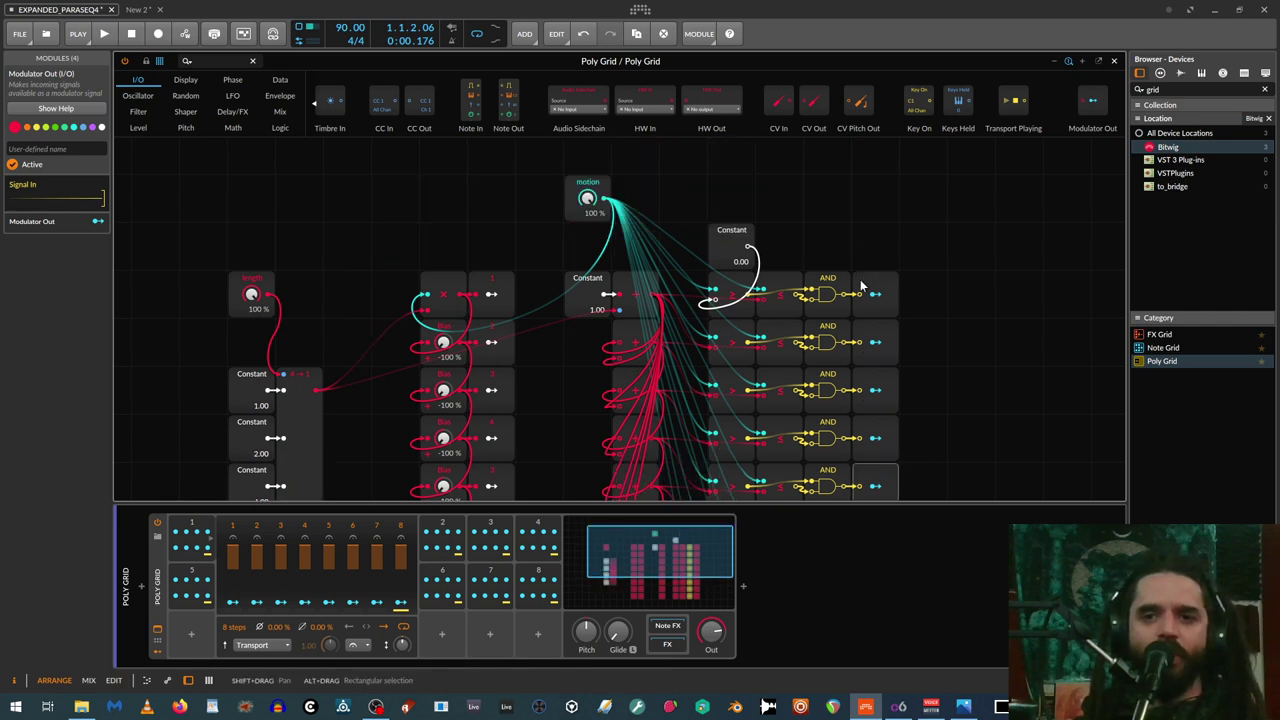
pyautogui.click(871, 283)
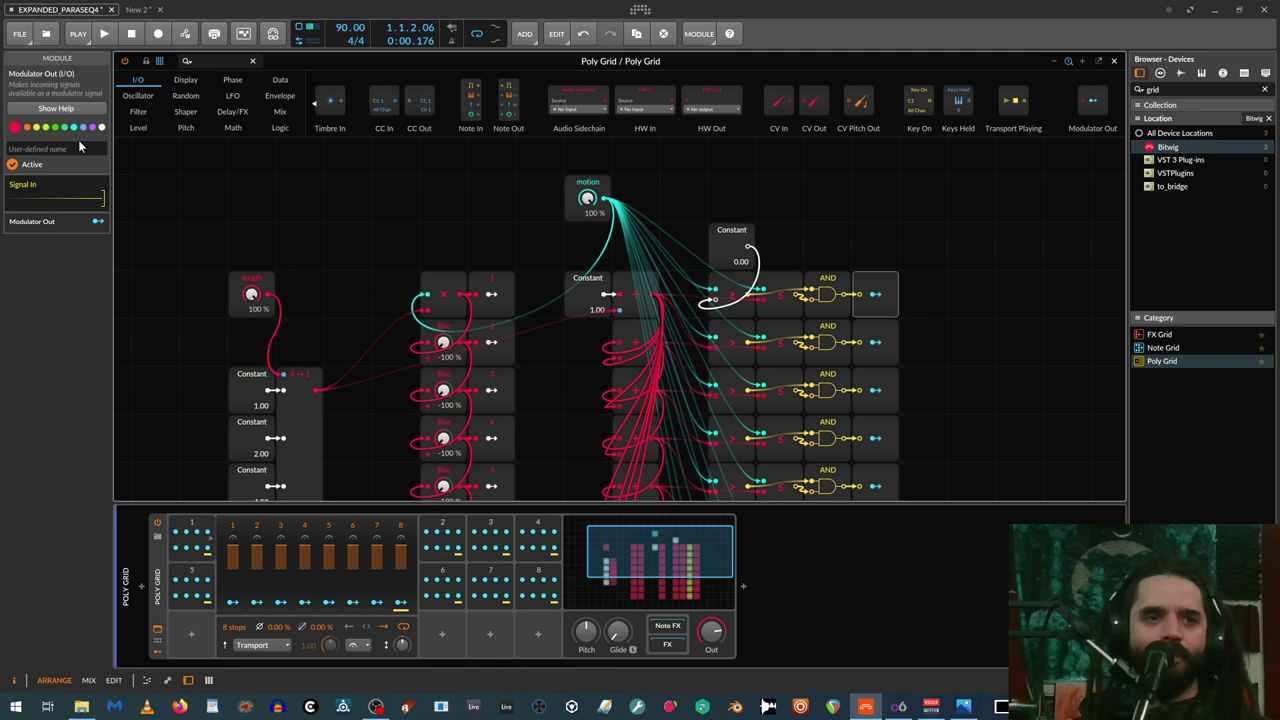
pyautogui.click(862, 320)
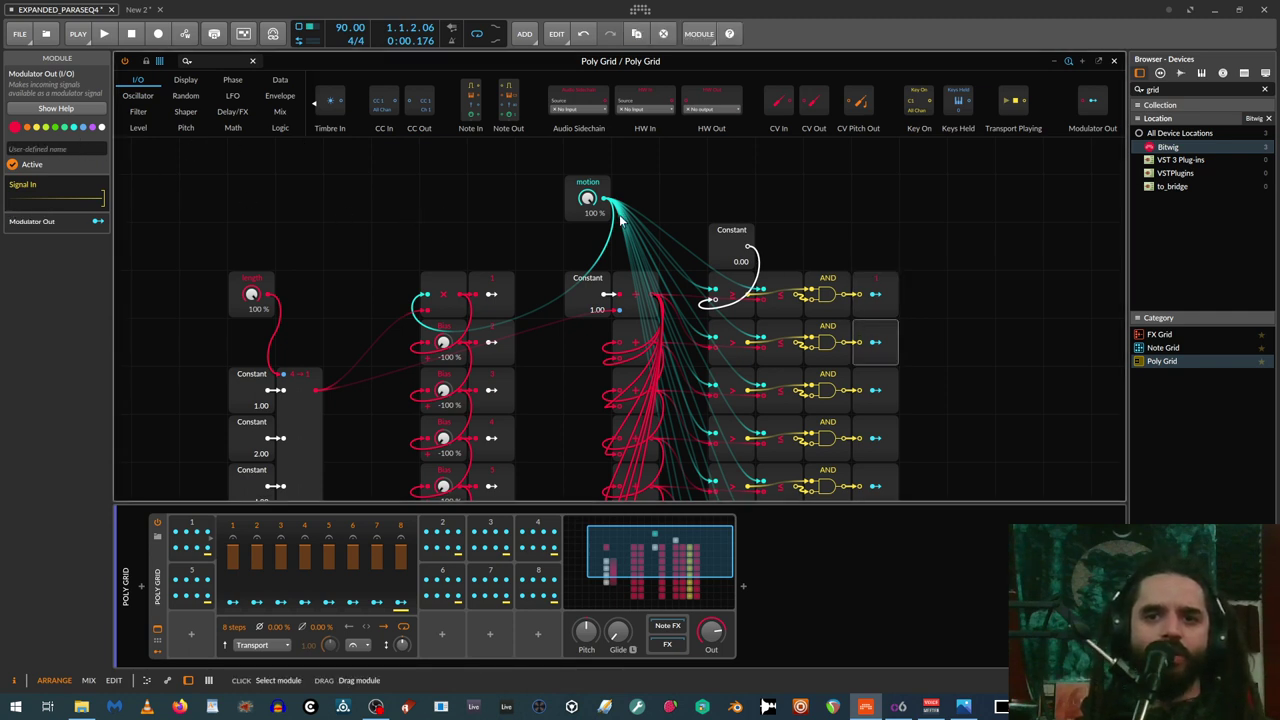
pyautogui.click(72, 148)
pyautogui.write('2')
pyautogui.click(876, 372)
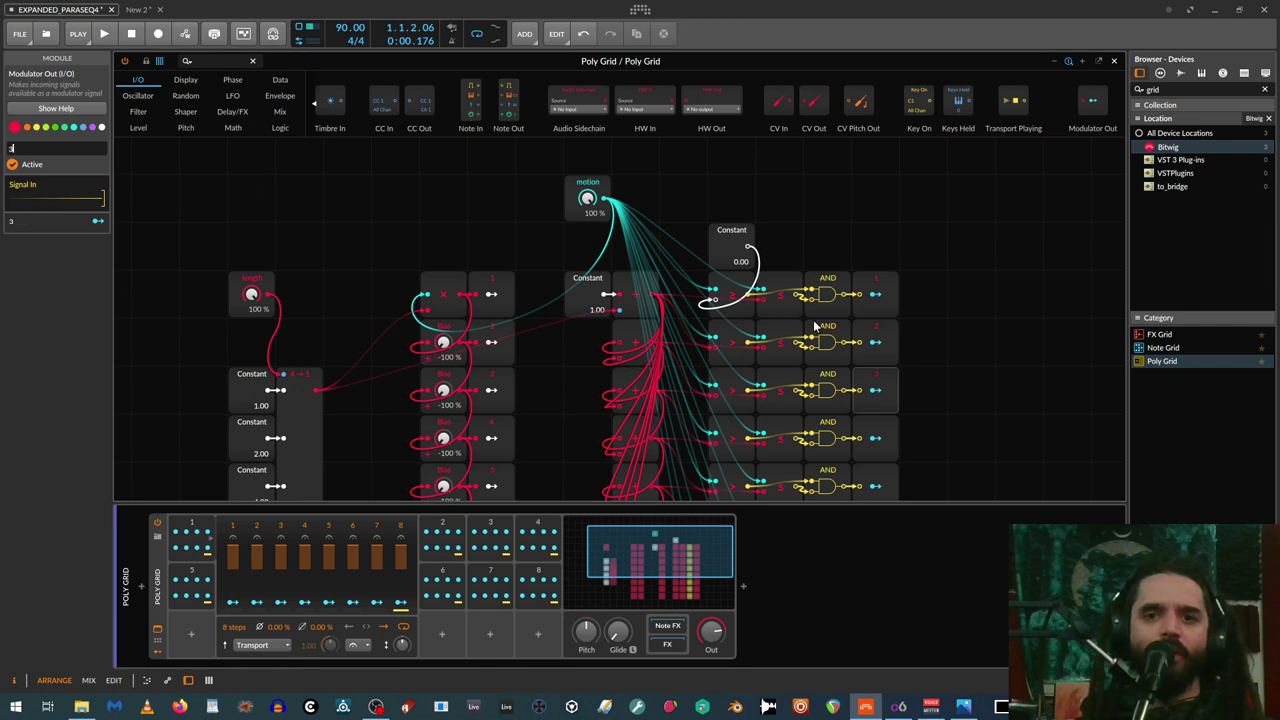
# Name the Modulator Out modules in the fourth and fifth rows 4 and 5
pyautogui.scroll(-2, 808, 327)
pyautogui.click(866, 332)
pyautogui.click(82, 147)
pyautogui.write('4')
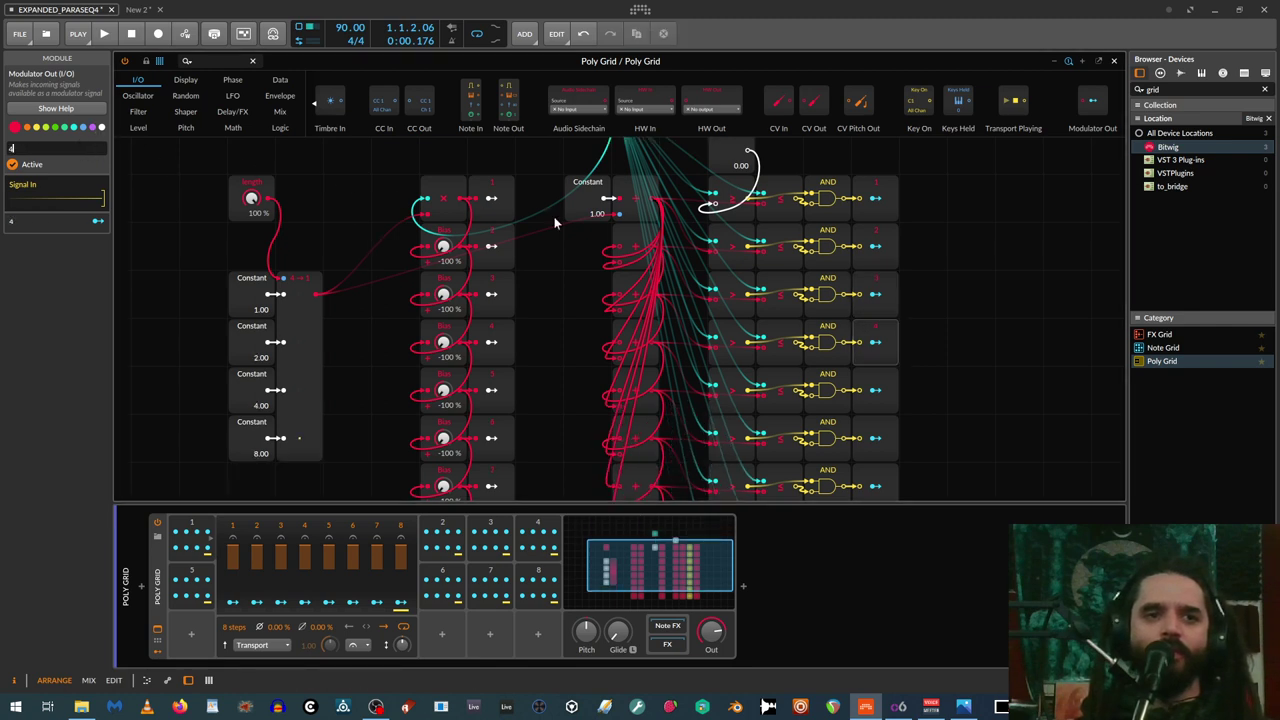
pyautogui.click(858, 397)
pyautogui.click(58, 147)
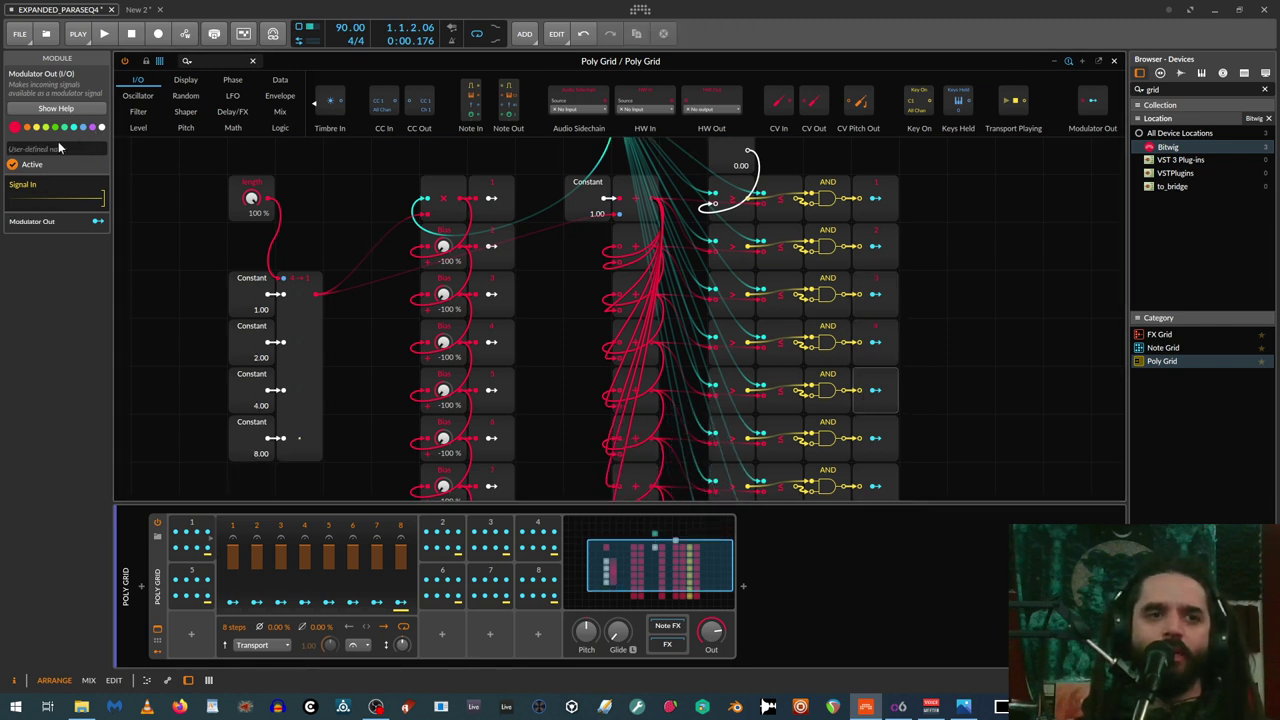
pyautogui.write('5')
# Name the Modulator Out modules in the sixth, seventh and eighth rows 6, 7 and 8
pyautogui.click(862, 434)
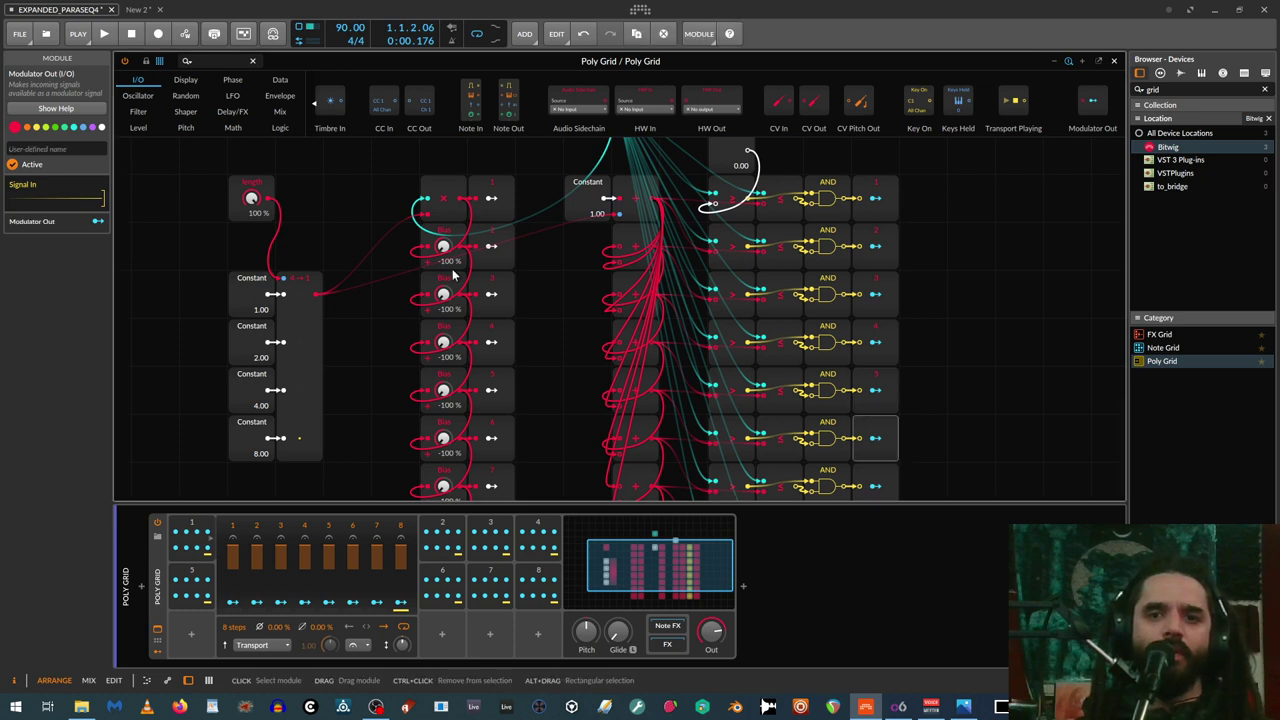
pyautogui.click(60, 147)
pyautogui.write('6')
pyautogui.scroll(-2, 877, 348)
pyautogui.click(897, 385)
pyautogui.click(100, 148)
pyautogui.write('7')
pyautogui.click(886, 424)
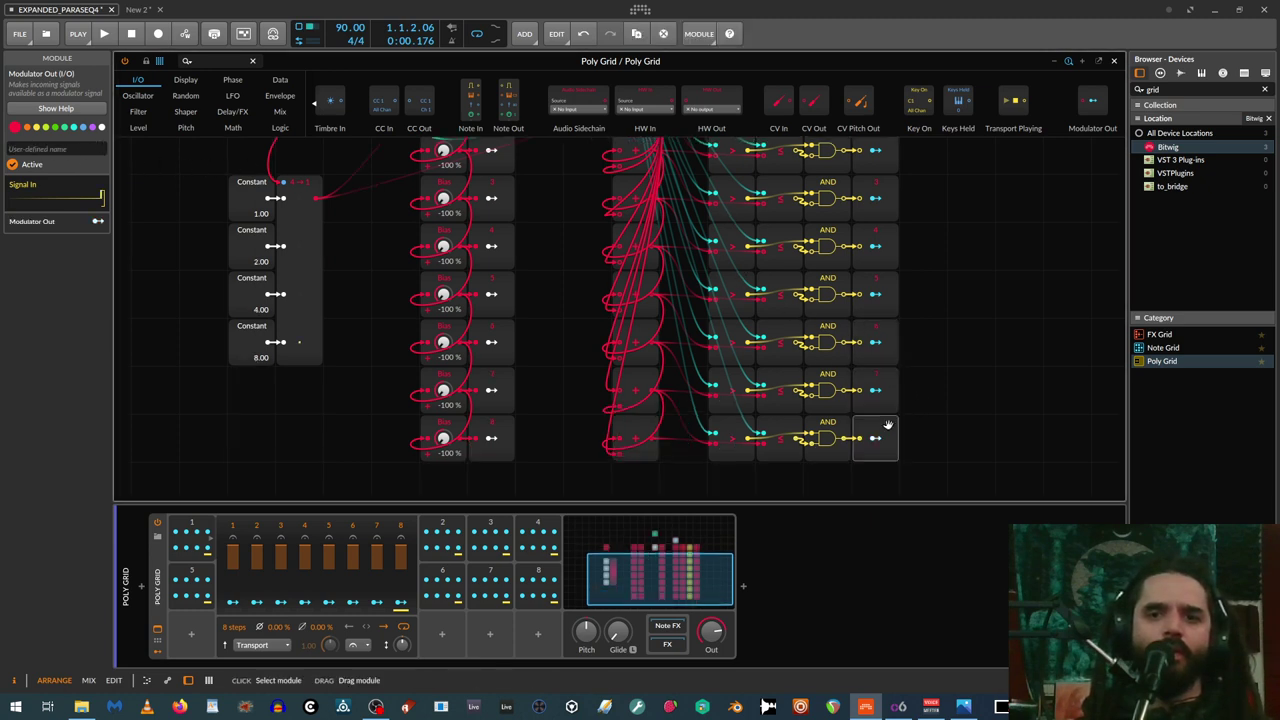
pyautogui.click(70, 148)
pyautogui.write('8')
pyautogui.scroll(2, 957, 262)
pyautogui.click(962, 259)
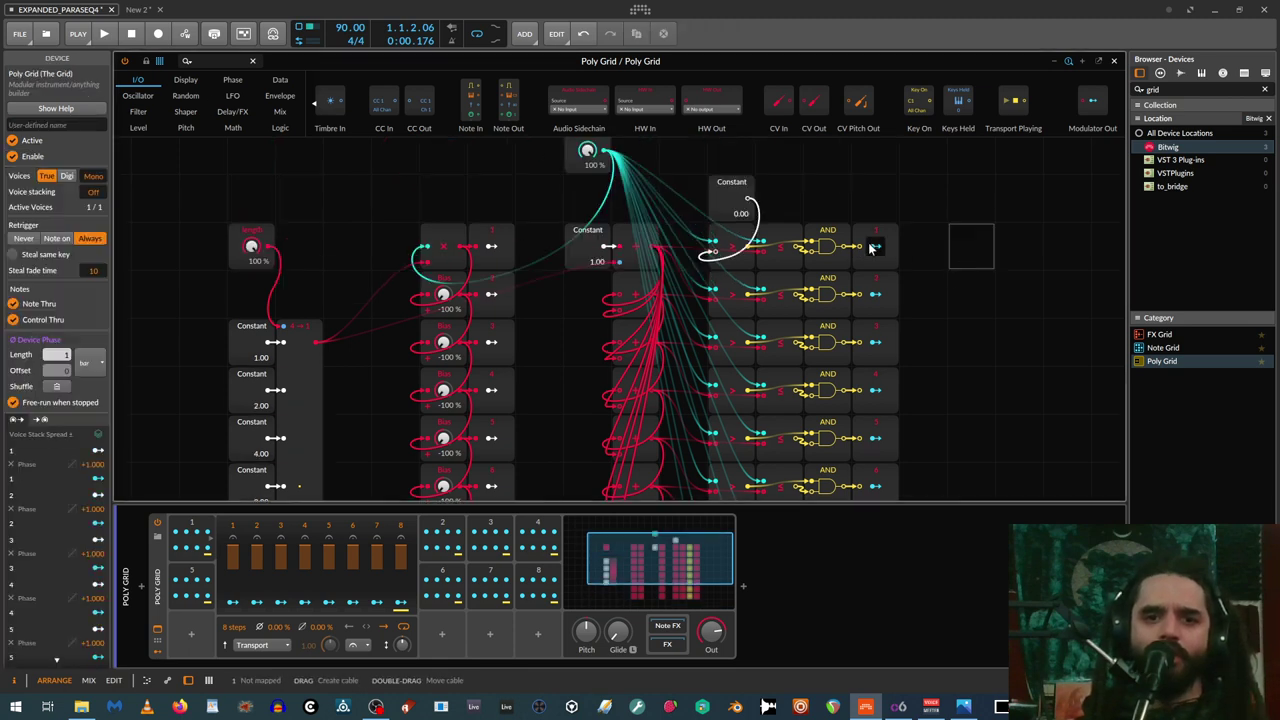
# Map gate Modulator Outs 1 to 4 to the Global Amount of the ParSeq-8 modulators with the same numbers
pyautogui.click(191, 530)
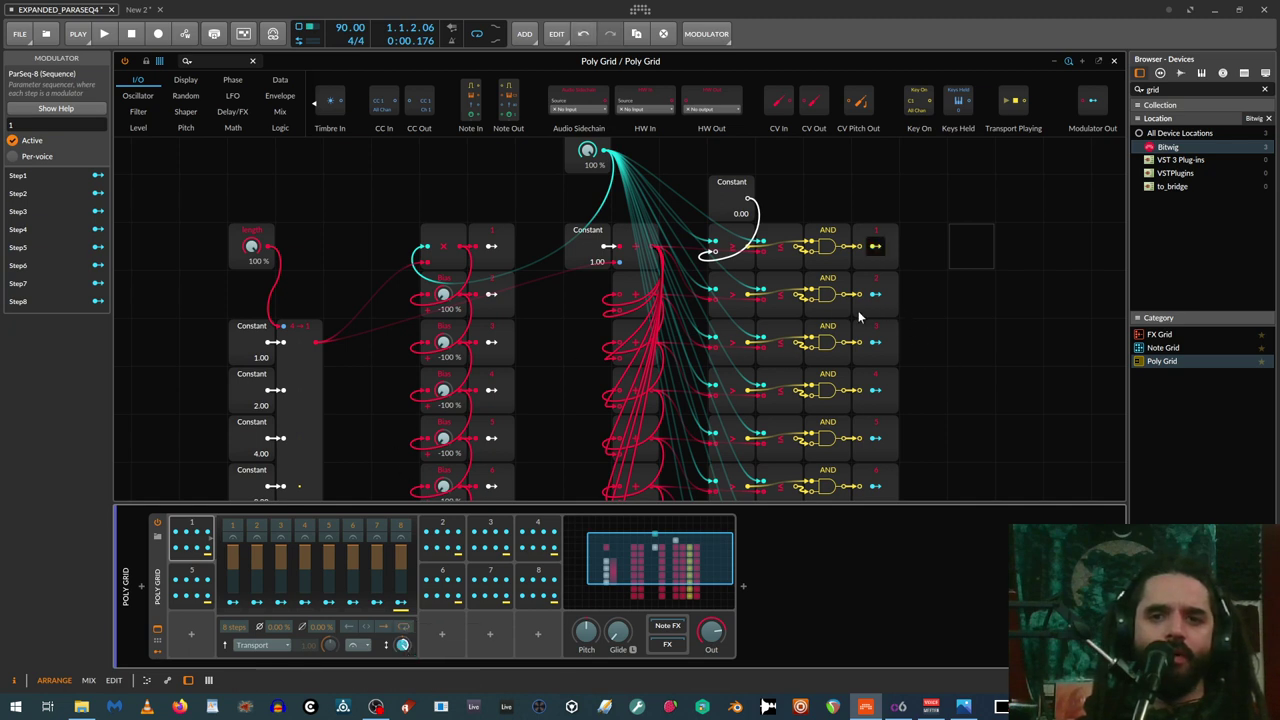
pyautogui.click(437, 545)
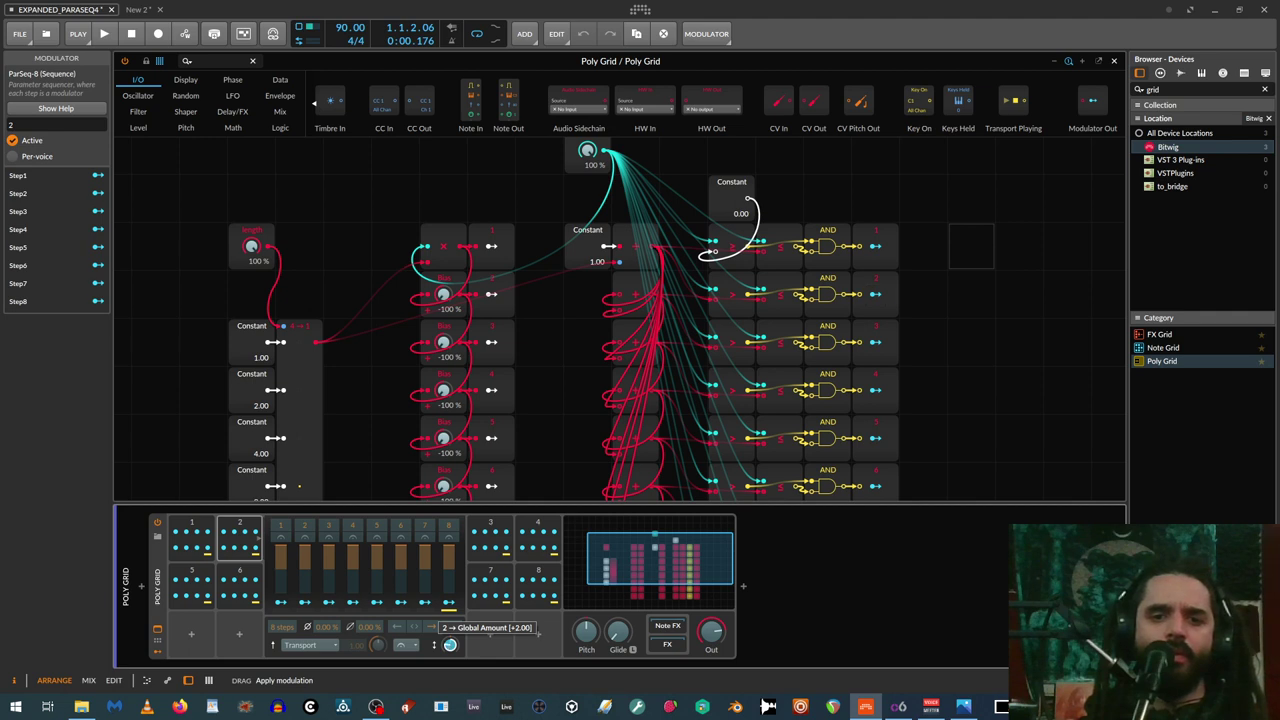
pyautogui.click(490, 540)
pyautogui.moveTo(495, 648); pyautogui.dragTo(495, 606)
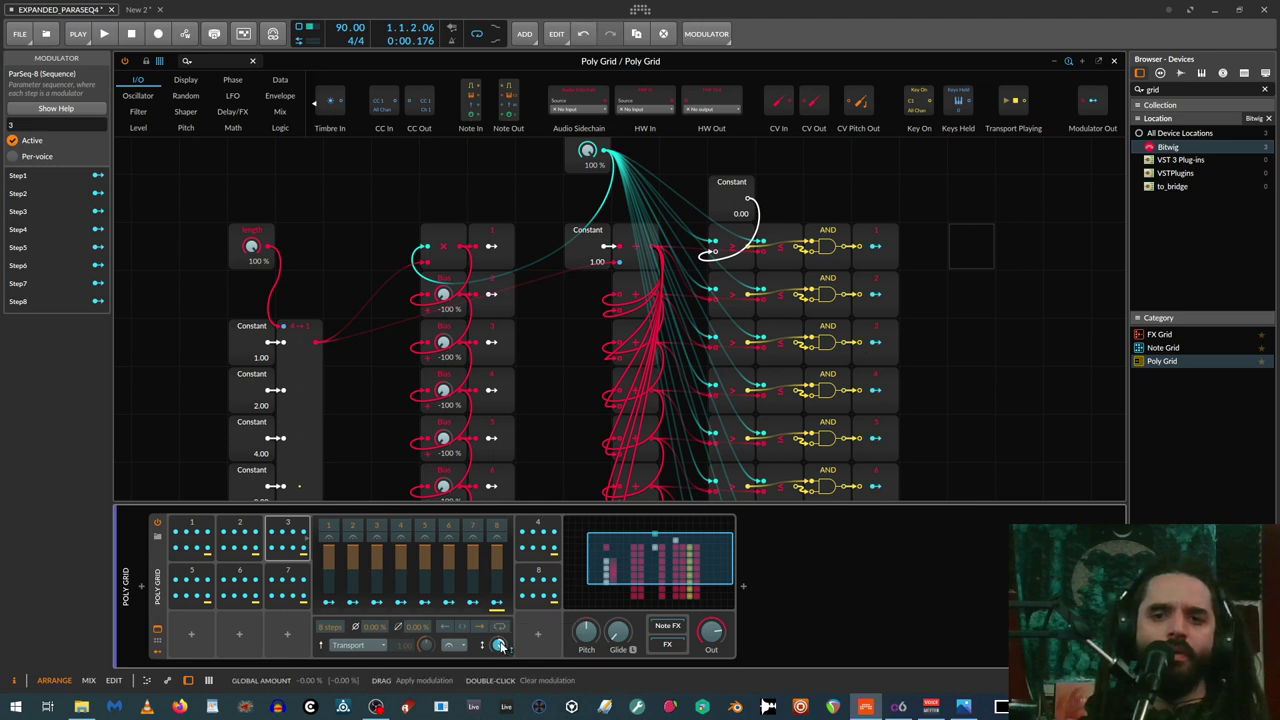
pyautogui.click(537, 532)
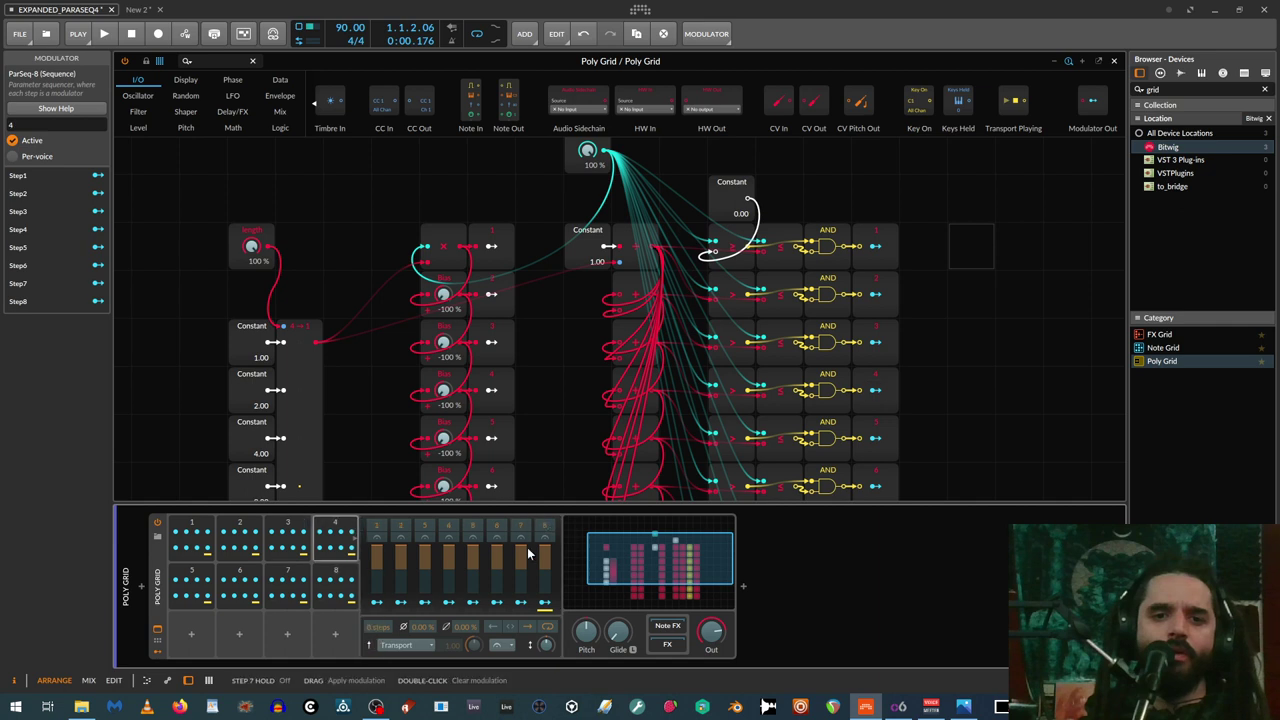
pyautogui.moveTo(546, 645)
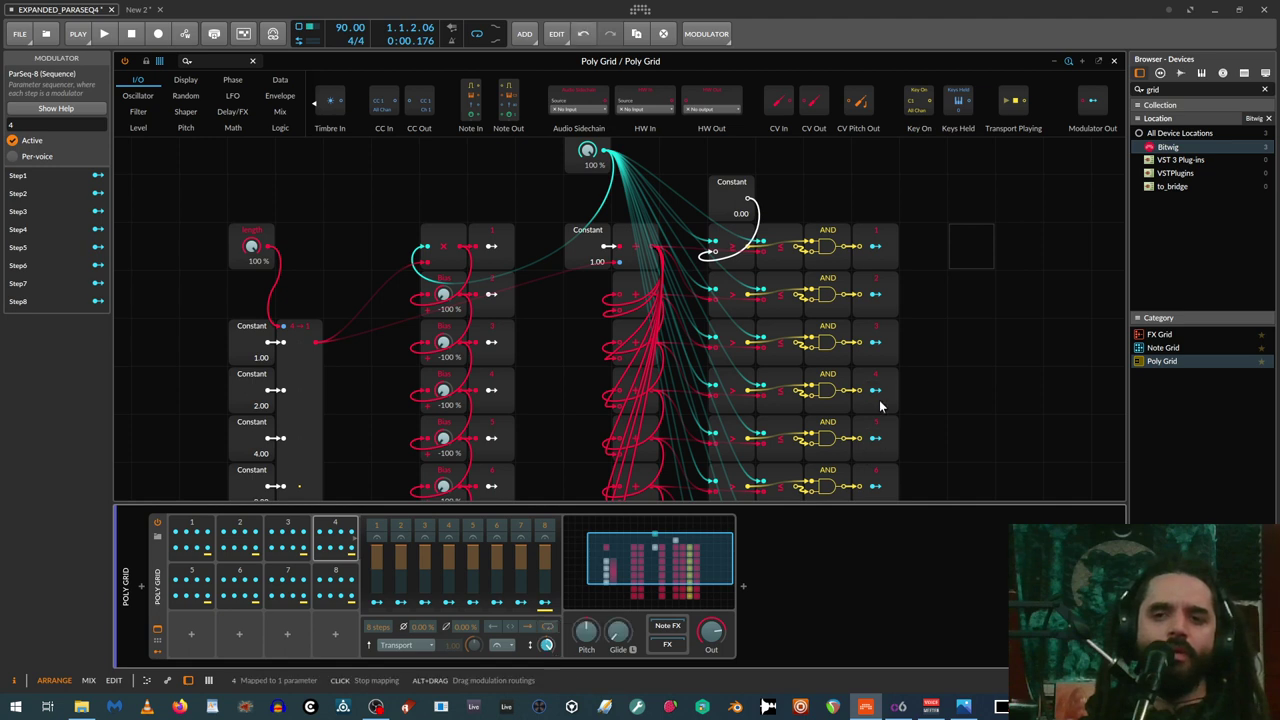
# Map gate Modulator Outs 5 and 6 to the Global Amount of ParSeq-8 modulators 5 and 6
pyautogui.scroll(-2, 933, 397)
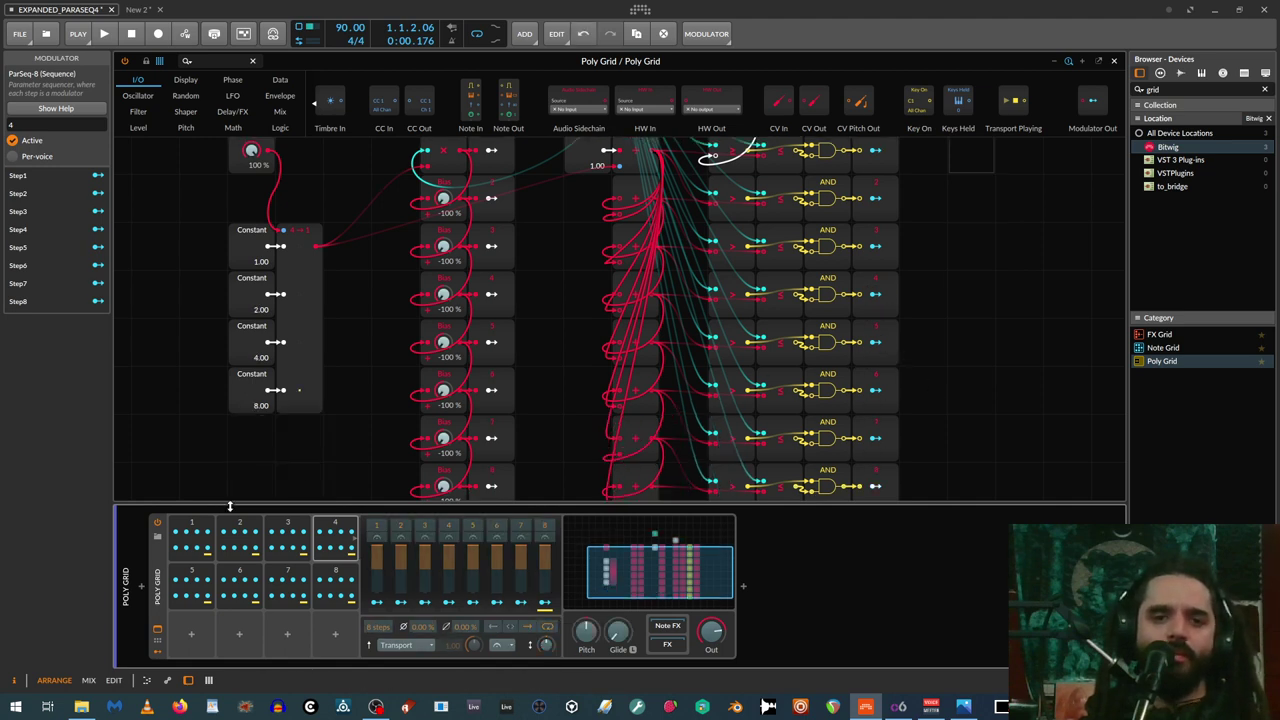
pyautogui.click(200, 570)
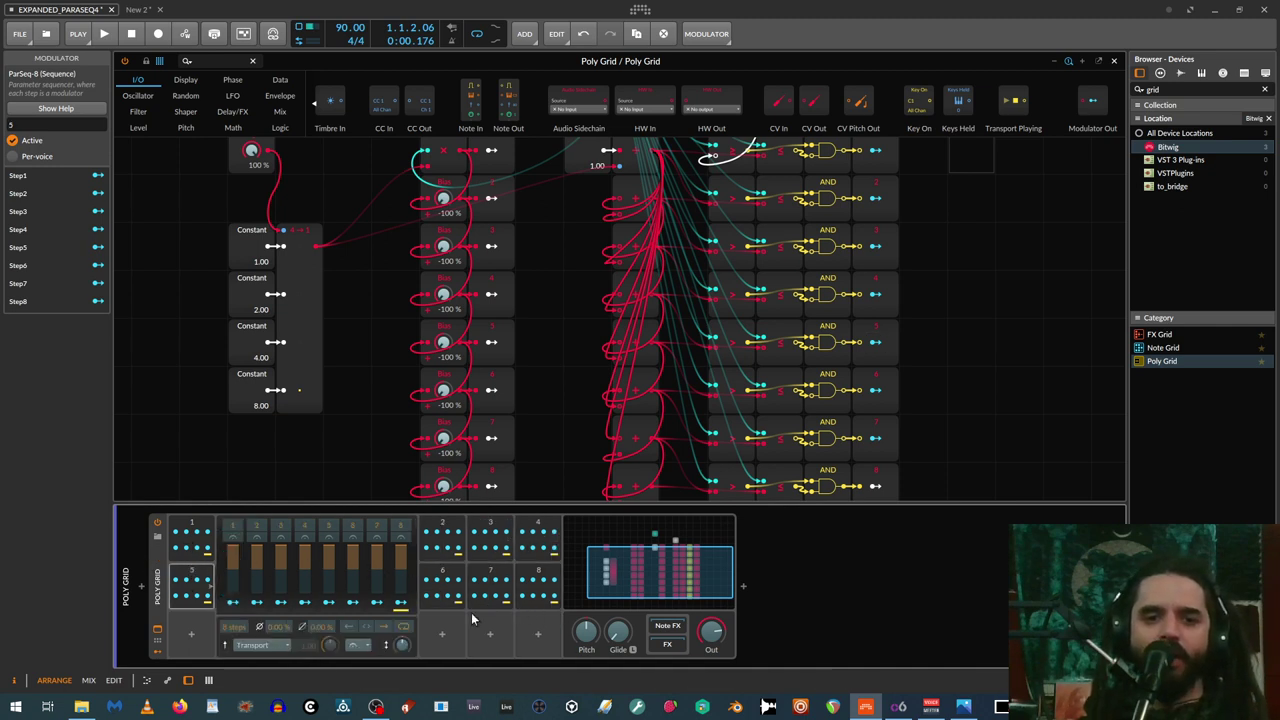
pyautogui.moveTo(400, 645); pyautogui.dragTo(400, 622)
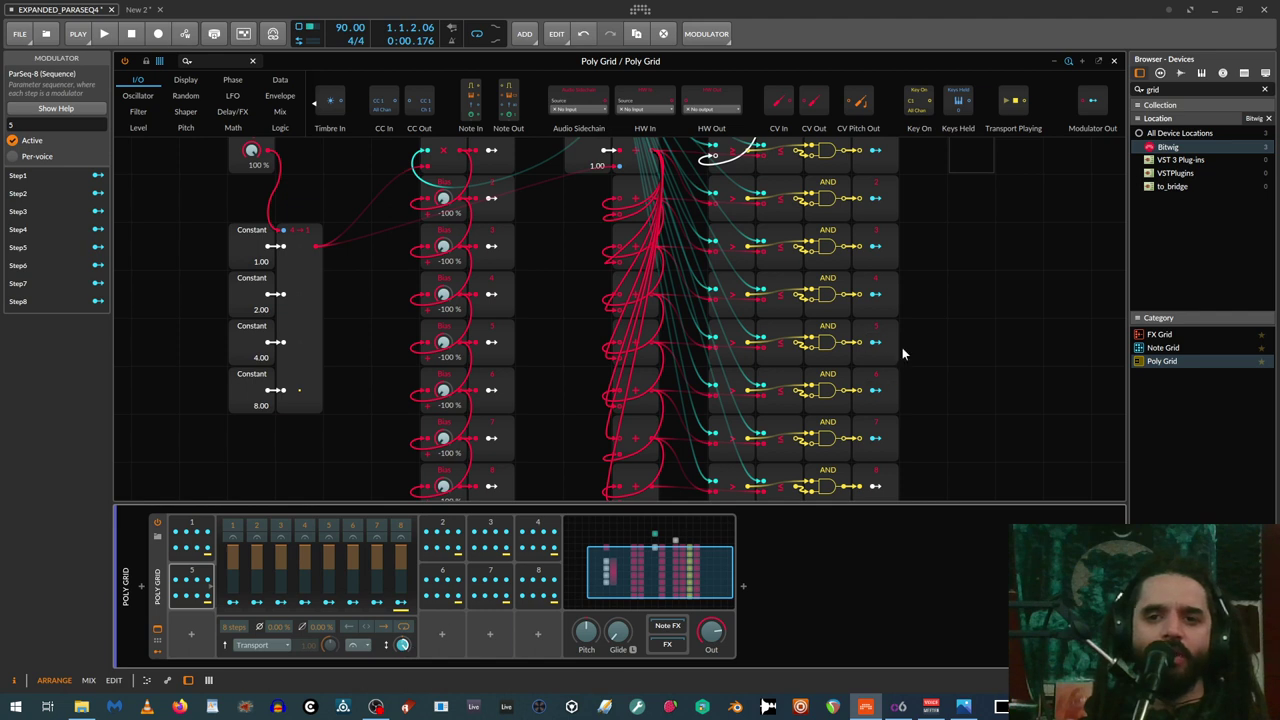
pyautogui.click(442, 576)
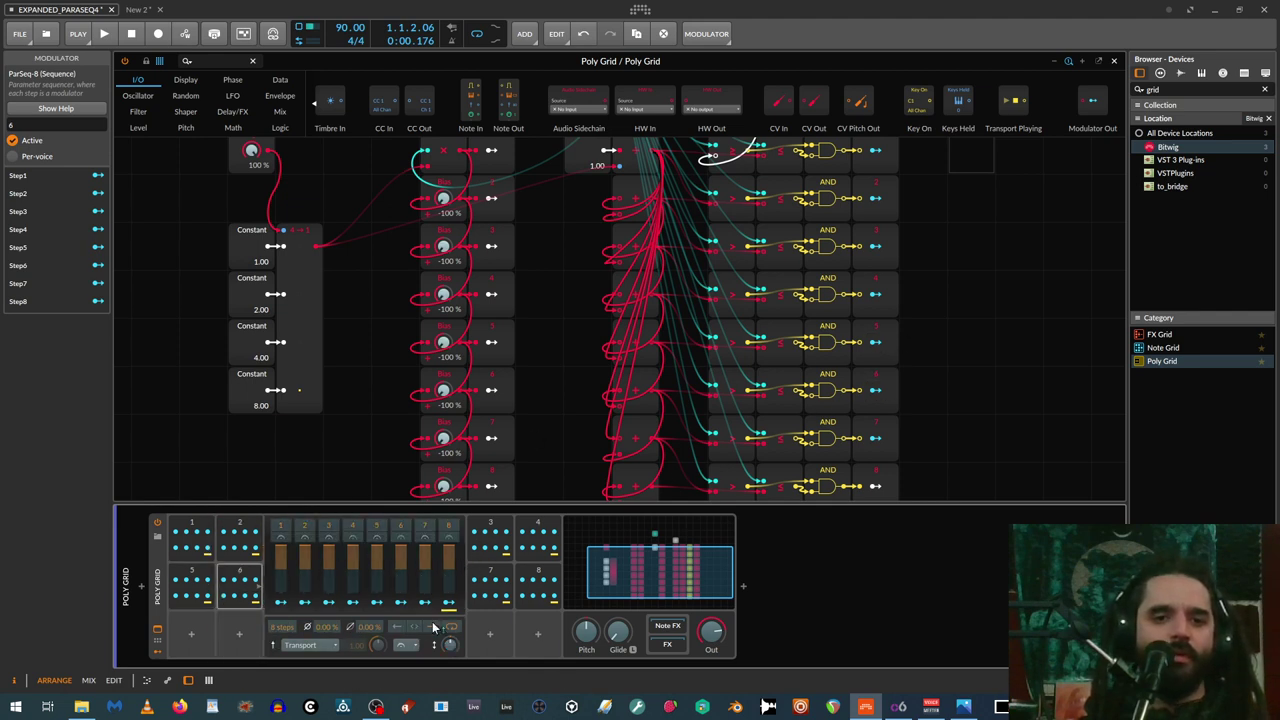
pyautogui.moveTo(450, 645)
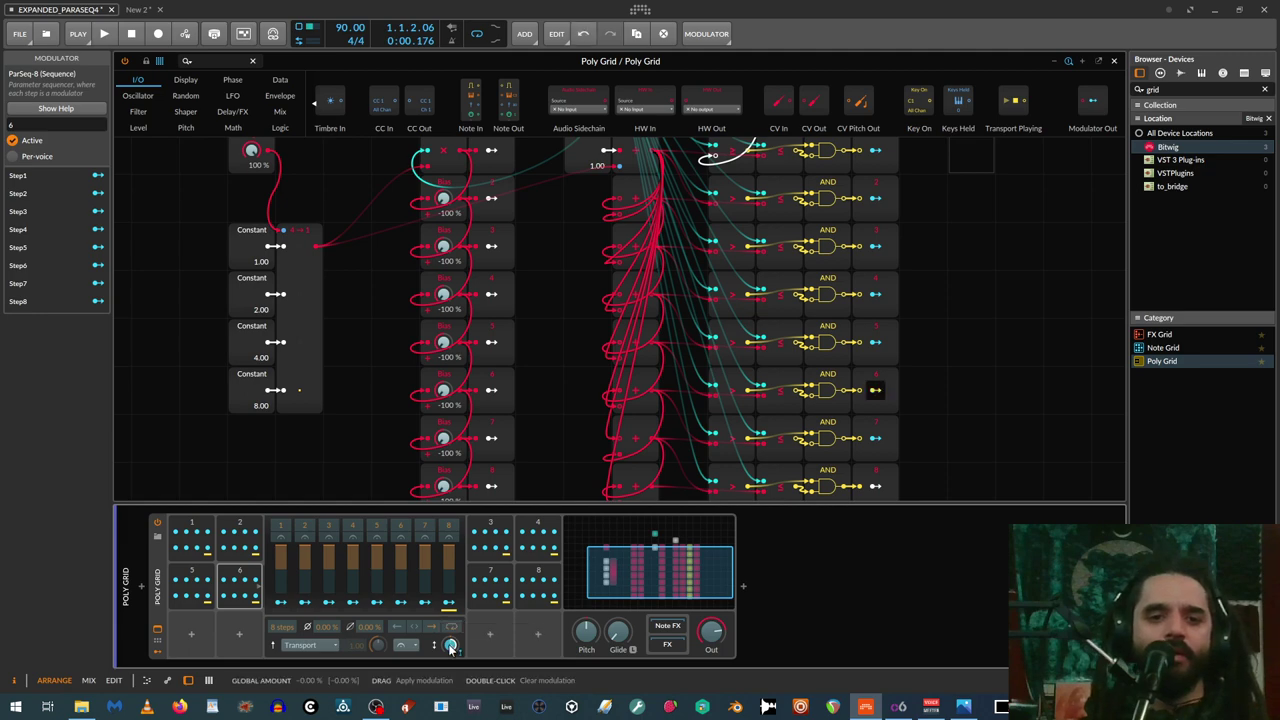
# Map gate Modulator Outs 7 and 8 to the Global Amount of ParSeq-8 modulators 7 and 8
pyautogui.click(503, 572)
pyautogui.click(877, 439)
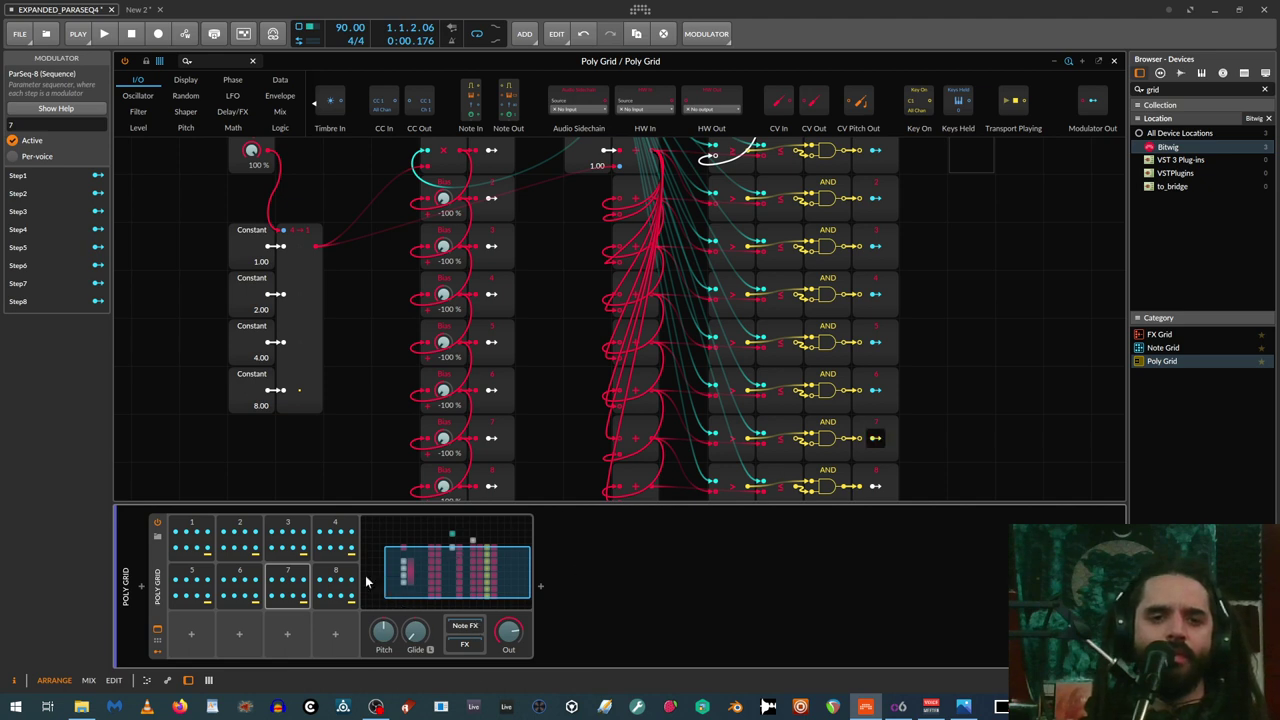
pyautogui.click(301, 582)
pyautogui.moveTo(500, 645); pyautogui.dragTo(499, 644)
pyautogui.scroll(-1, 884, 437)
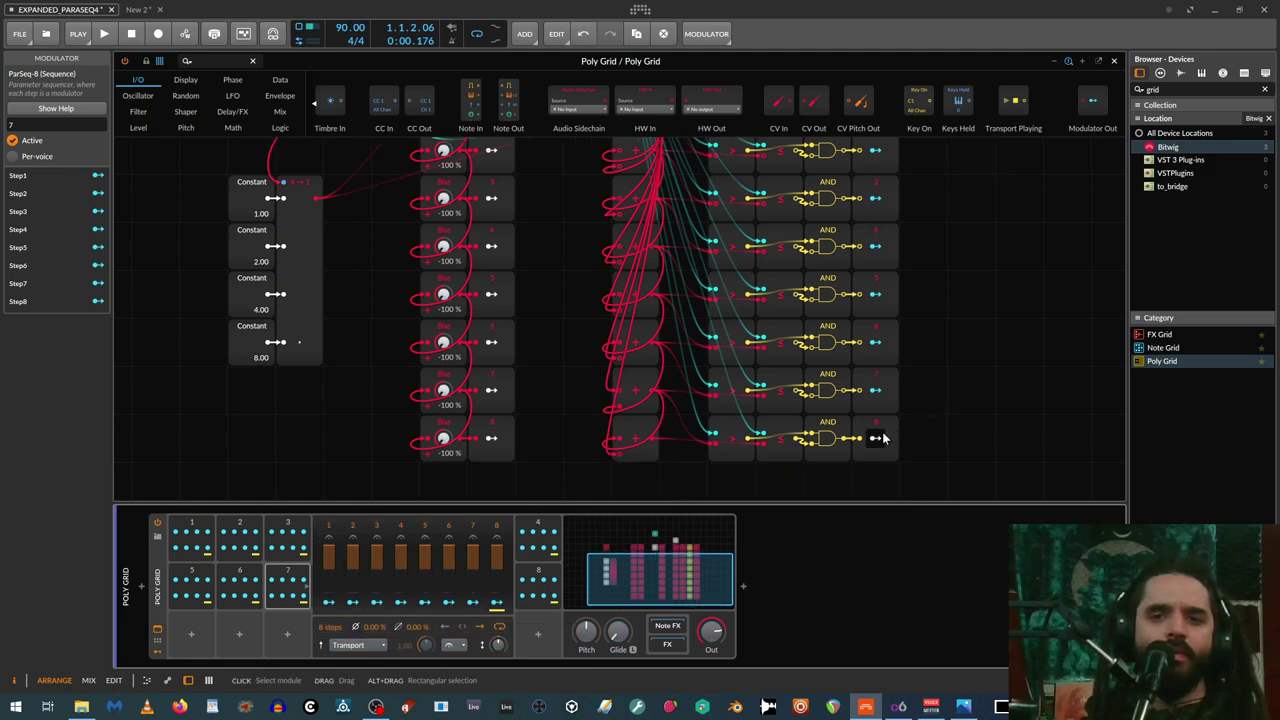
pyautogui.click(538, 580)
pyautogui.moveTo(545, 647); pyautogui.dragTo(545, 647)
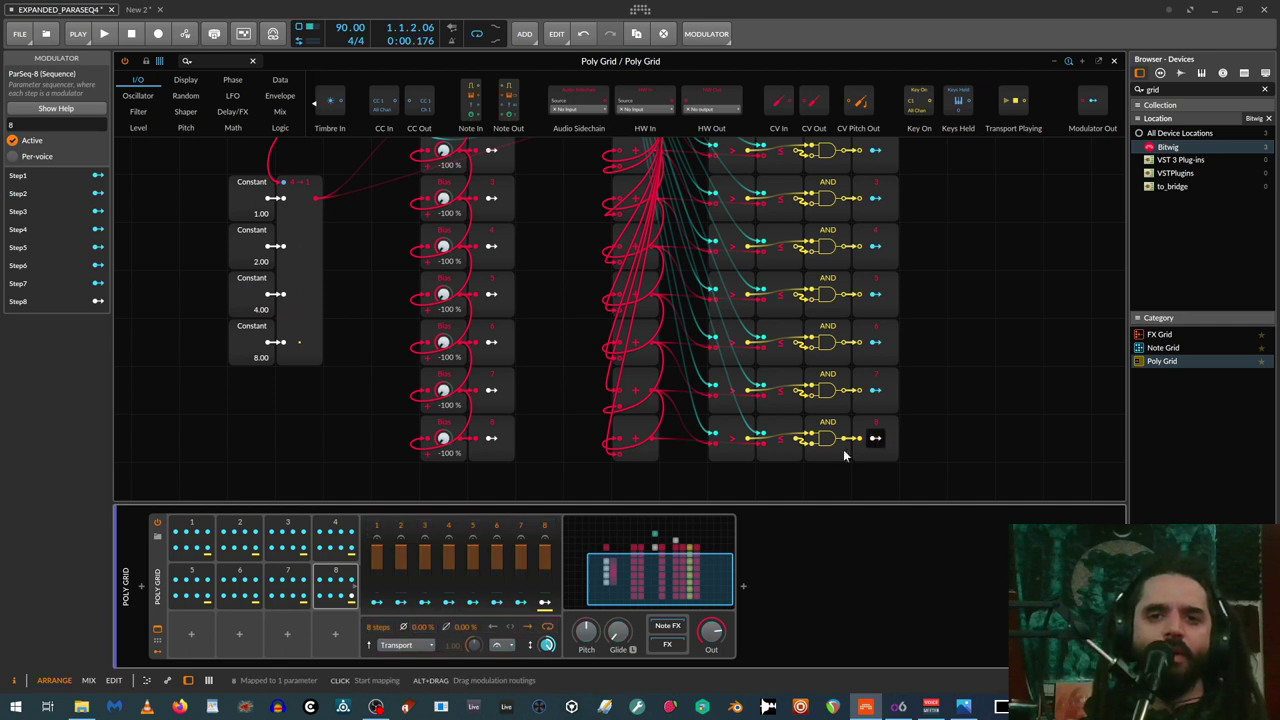
# Set the motion and length knobs to 0 %
pyautogui.scroll(2, 828, 445)
pyautogui.scroll(3, 828, 445)
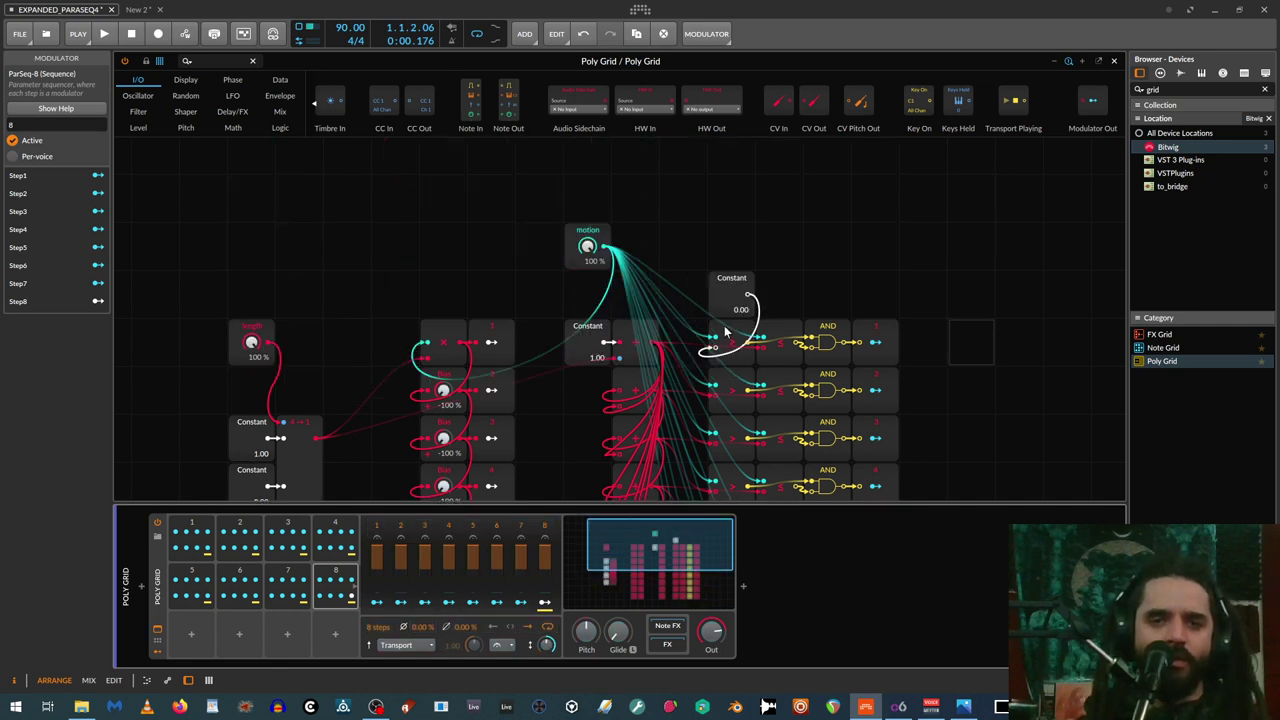
pyautogui.moveTo(588, 242); pyautogui.dragTo(588, 300)
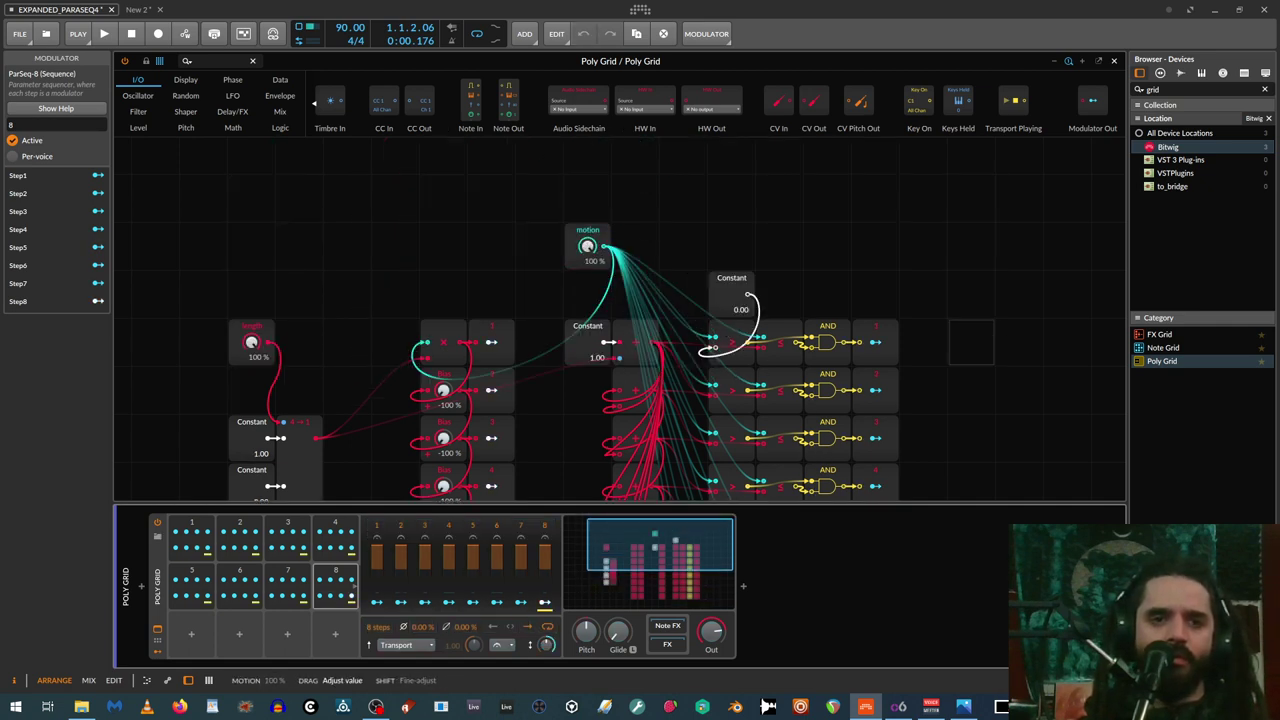
pyautogui.moveTo(251, 342); pyautogui.dragTo(251, 390)
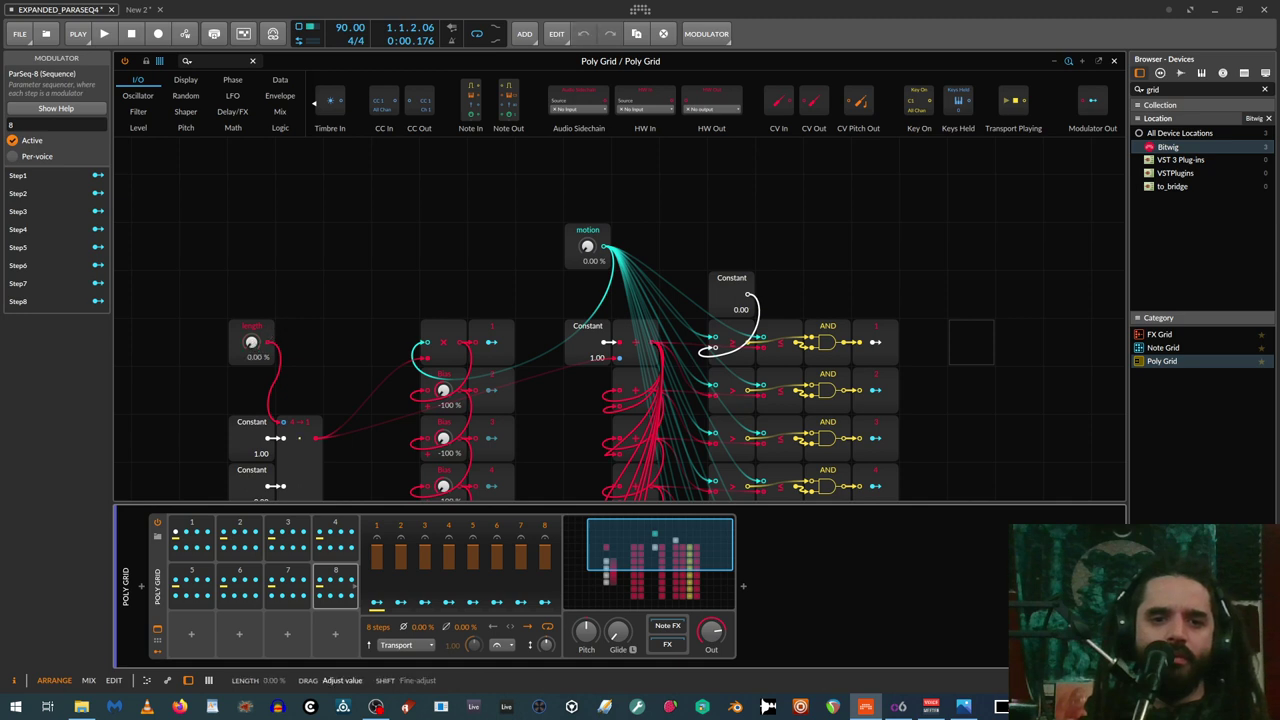
# Test the chained sequencers by sweeping the motion and length knobs between 0 and 100 %, and undo the test changes
pyautogui.scroll(-2, 258, 330)
pyautogui.click(193, 525)
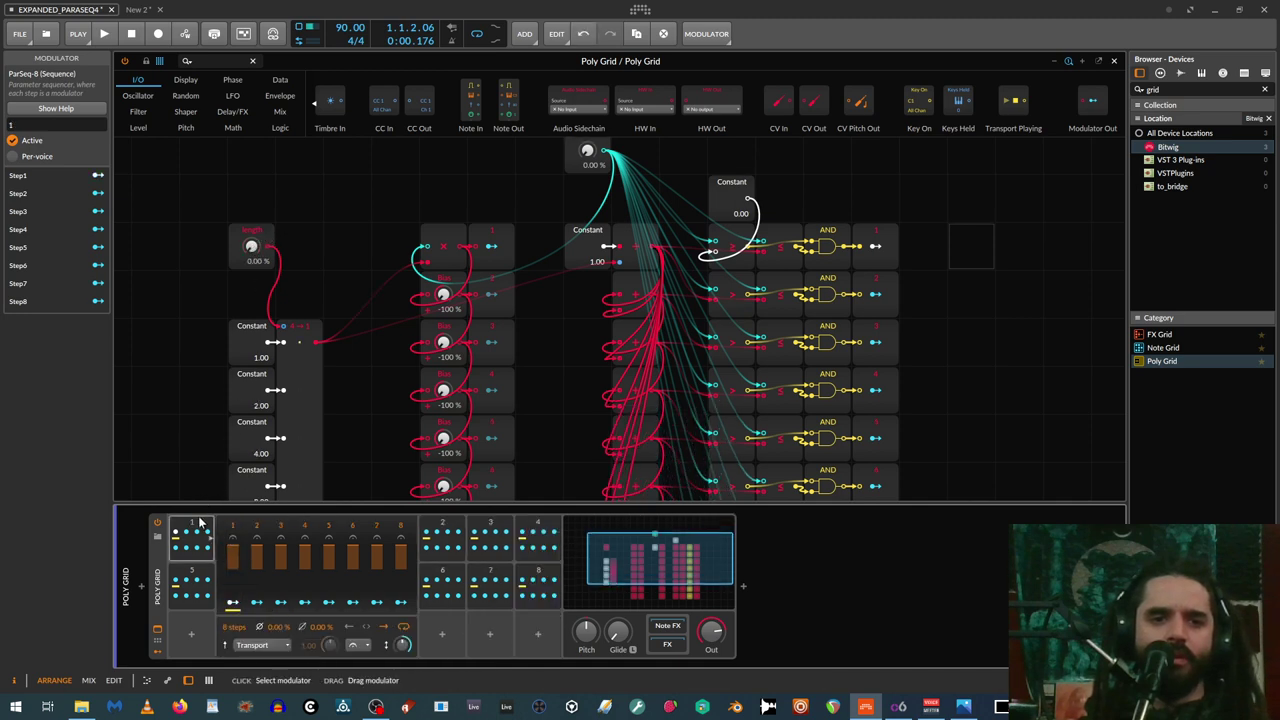
pyautogui.scroll(2, 610, 250)
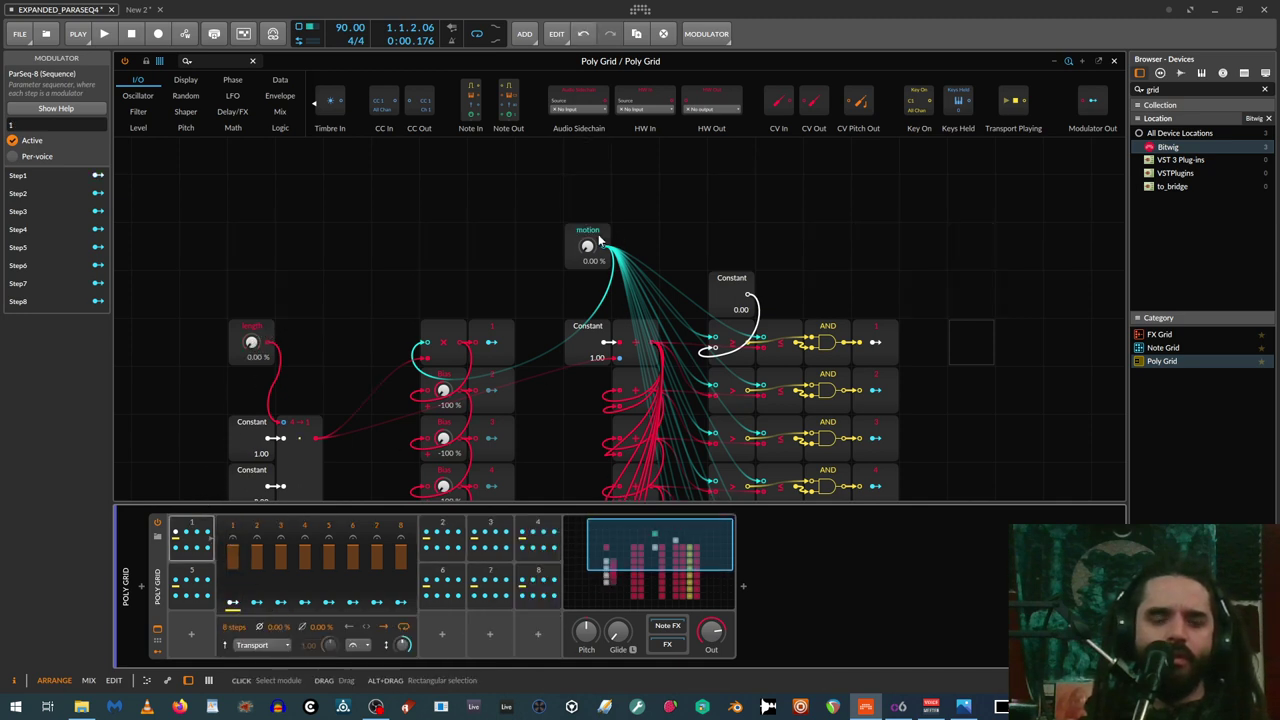
pyautogui.click(533, 577)
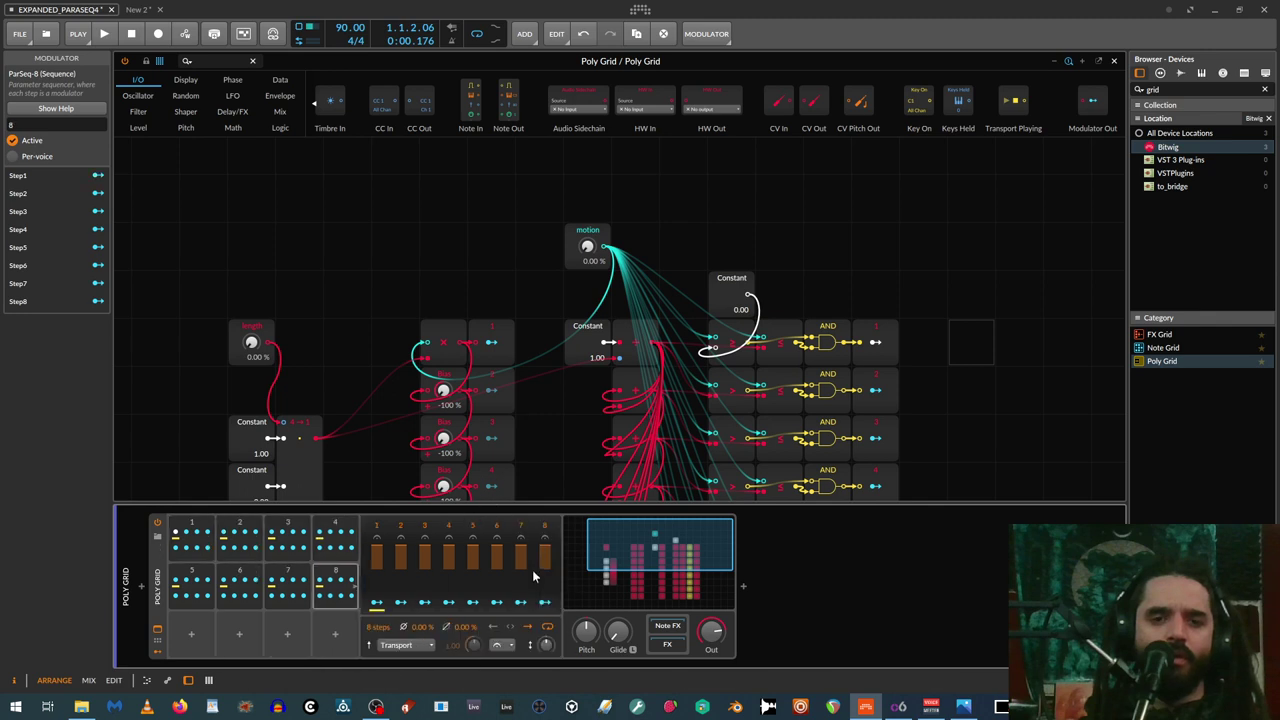
pyautogui.moveTo(587, 252); pyautogui.dragTo(587, 228)
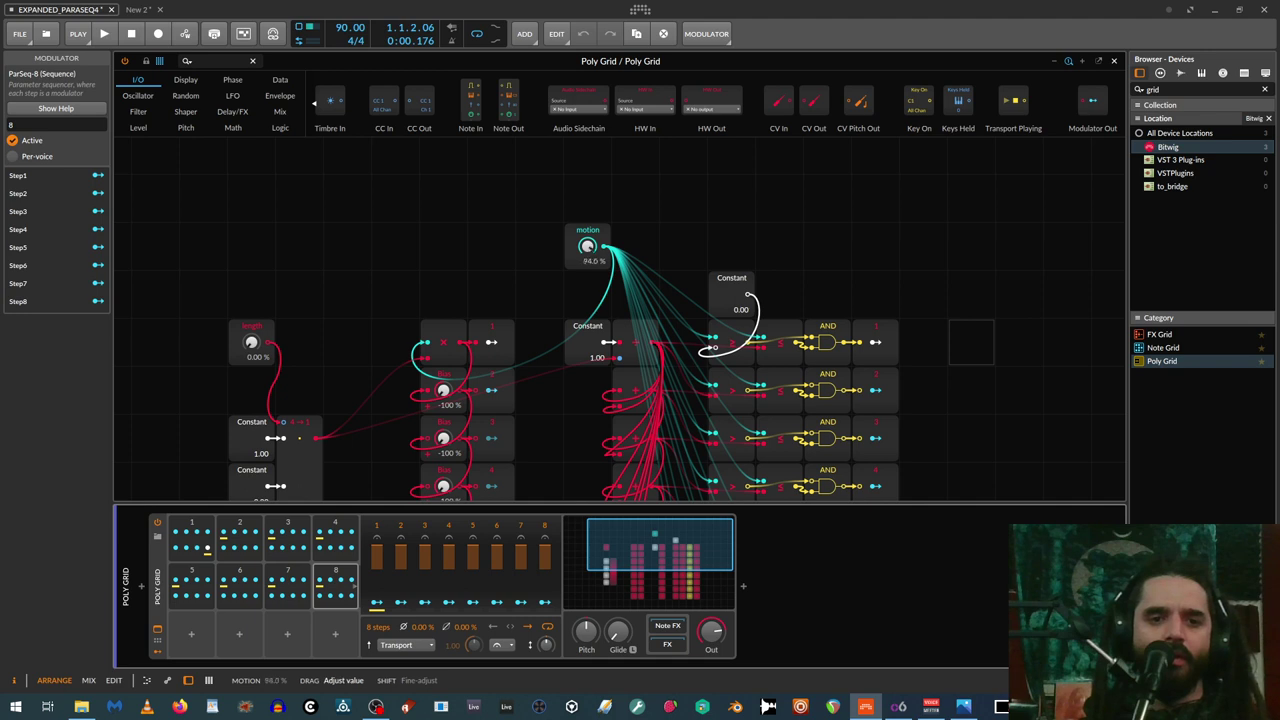
pyautogui.moveTo(254, 343); pyautogui.dragTo(254, 243)
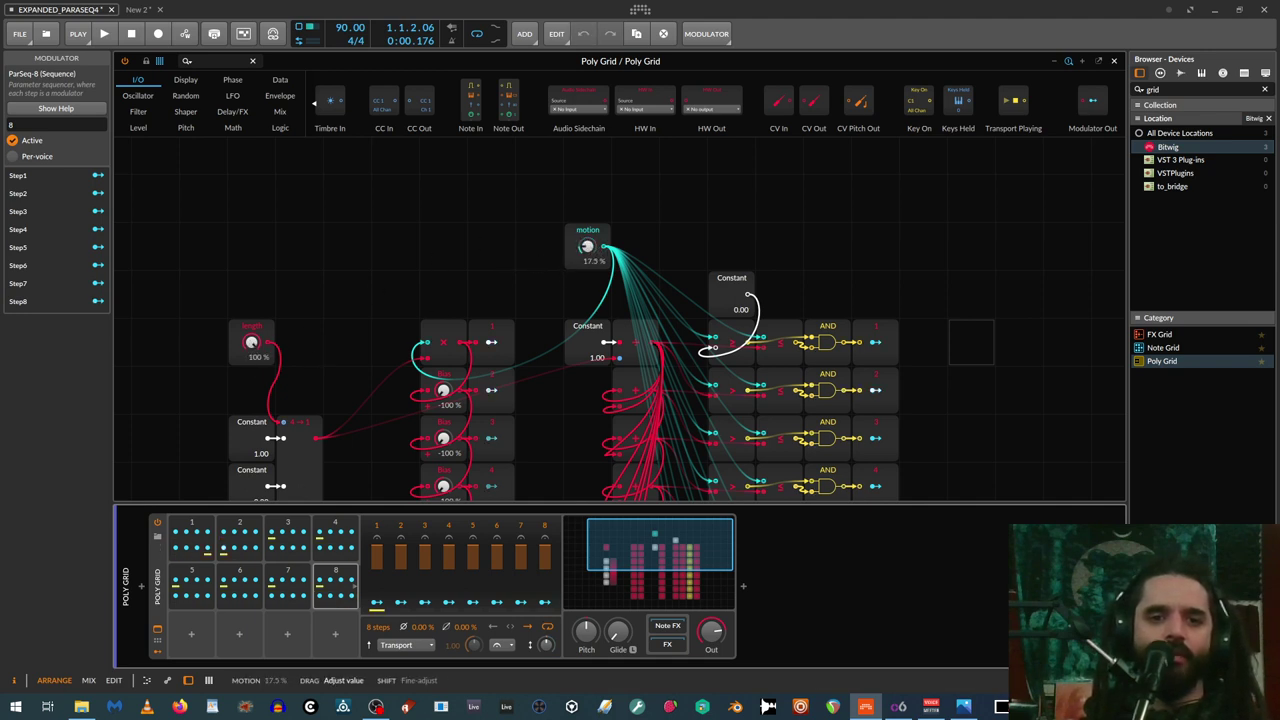
pyautogui.moveTo(251, 342); pyautogui.dragTo(251, 400)
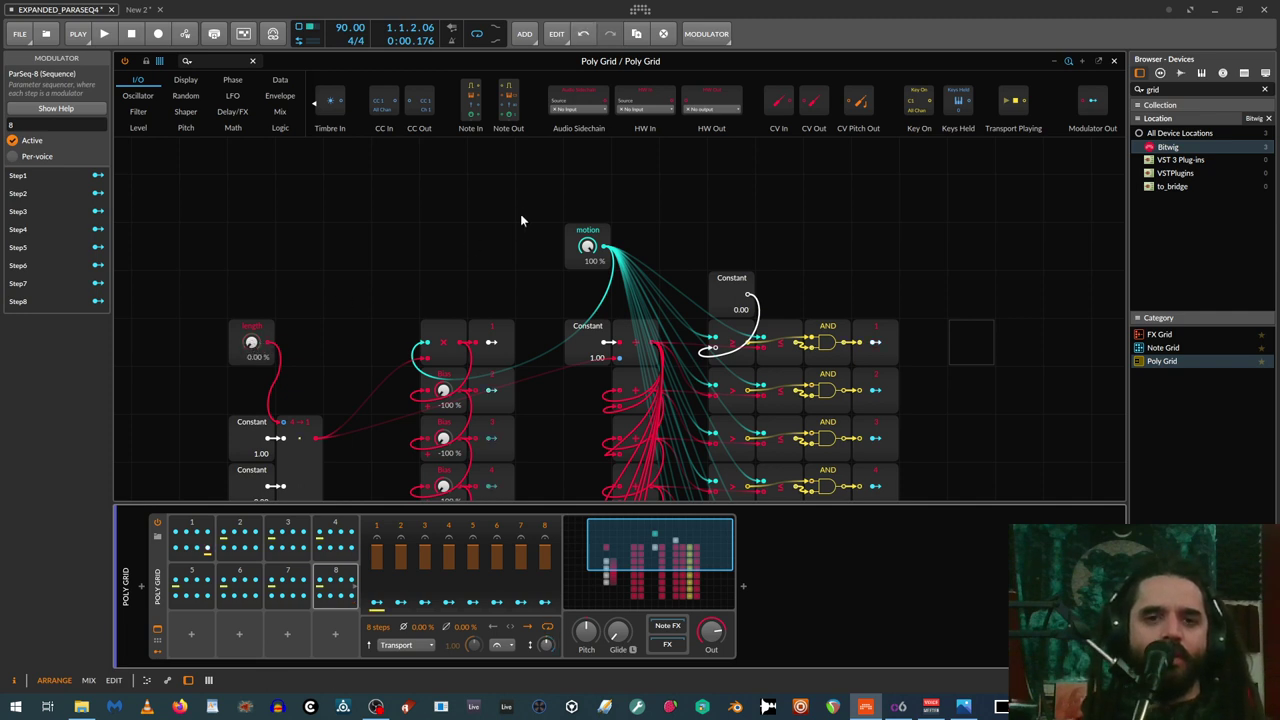
pyautogui.moveTo(605, 247); pyautogui.dragTo(605, 280)
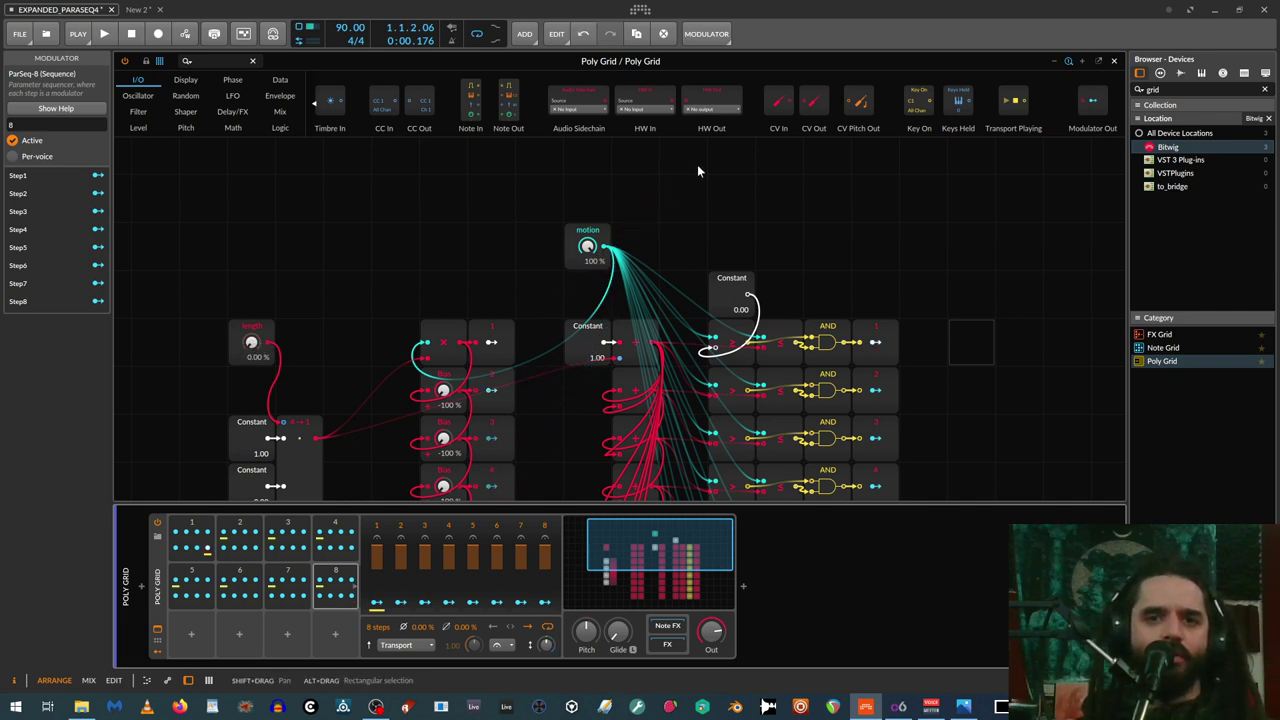
pyautogui.hotkey('ctrl', 'z')
pyautogui.hotkey('ctrl', 'z')
pyautogui.hotkey('ctrl', 'z')
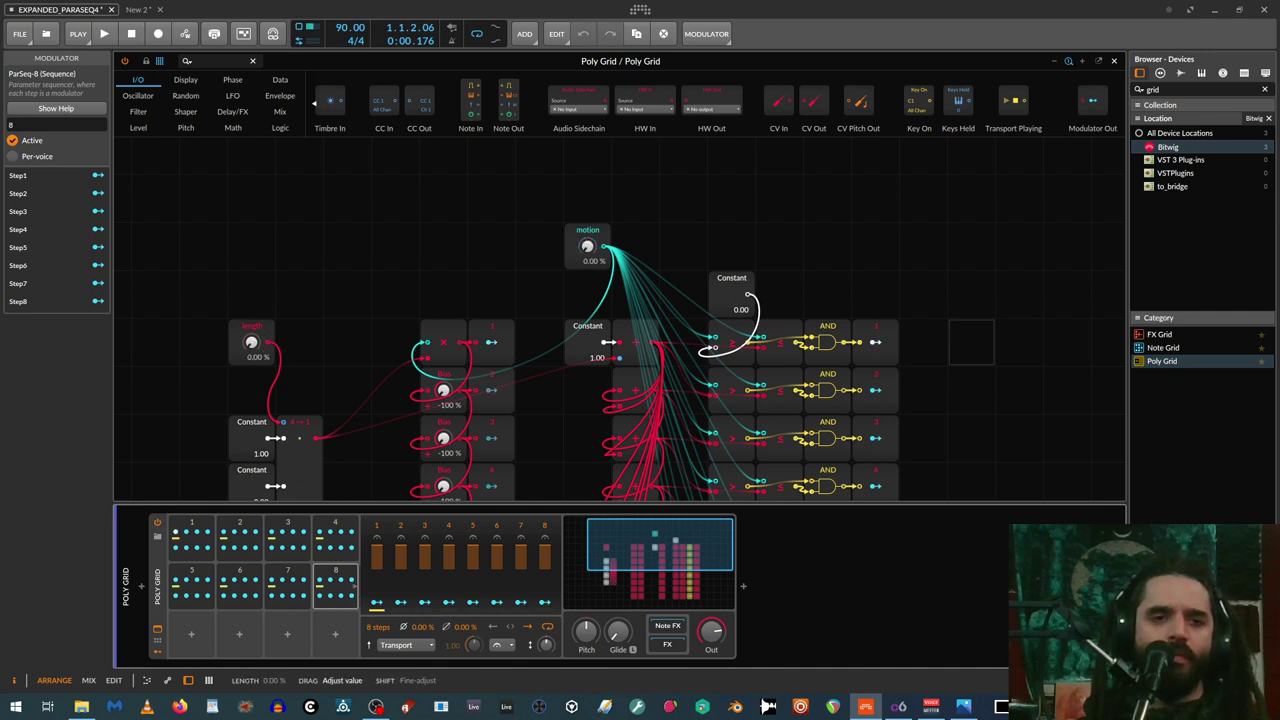
# Insert two Macro modulators side by side in the empty slots below sequencers 6 and 7
pyautogui.scroll(-2, 318, 334)
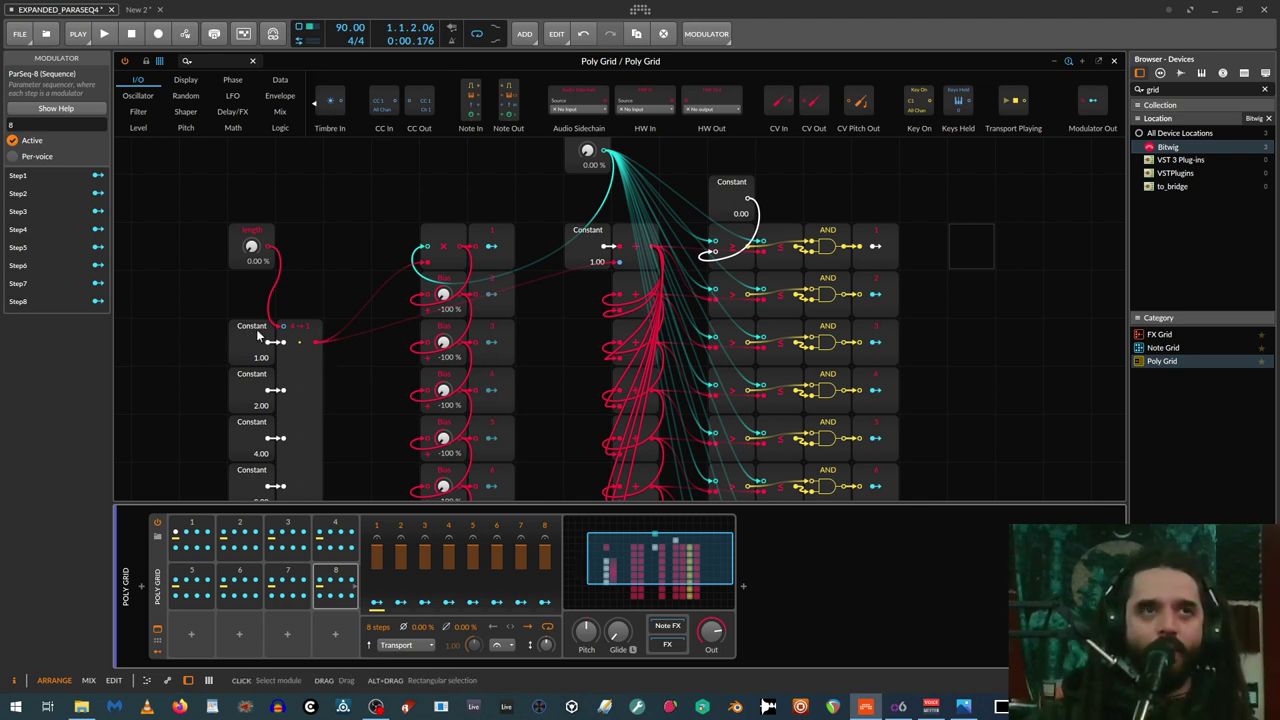
pyautogui.moveTo(166, 294); pyautogui.dragTo(298, 217)
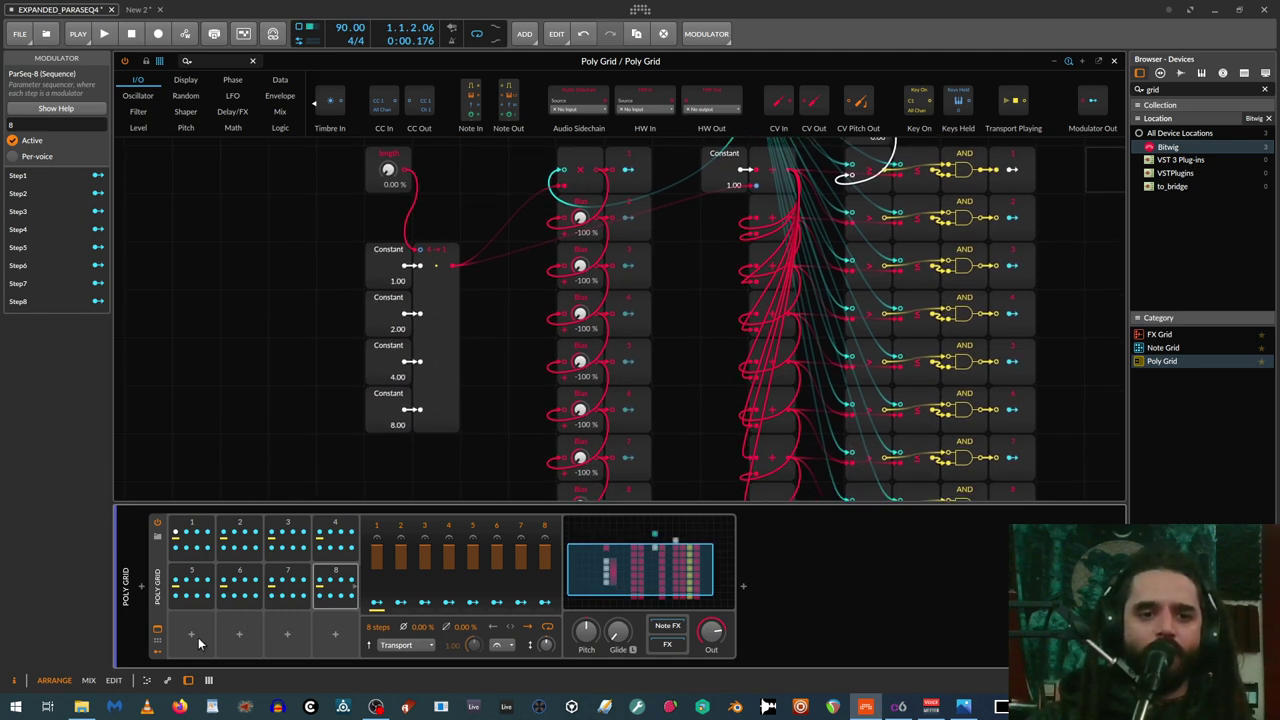
pyautogui.click(242, 630)
pyautogui.click(238, 510)
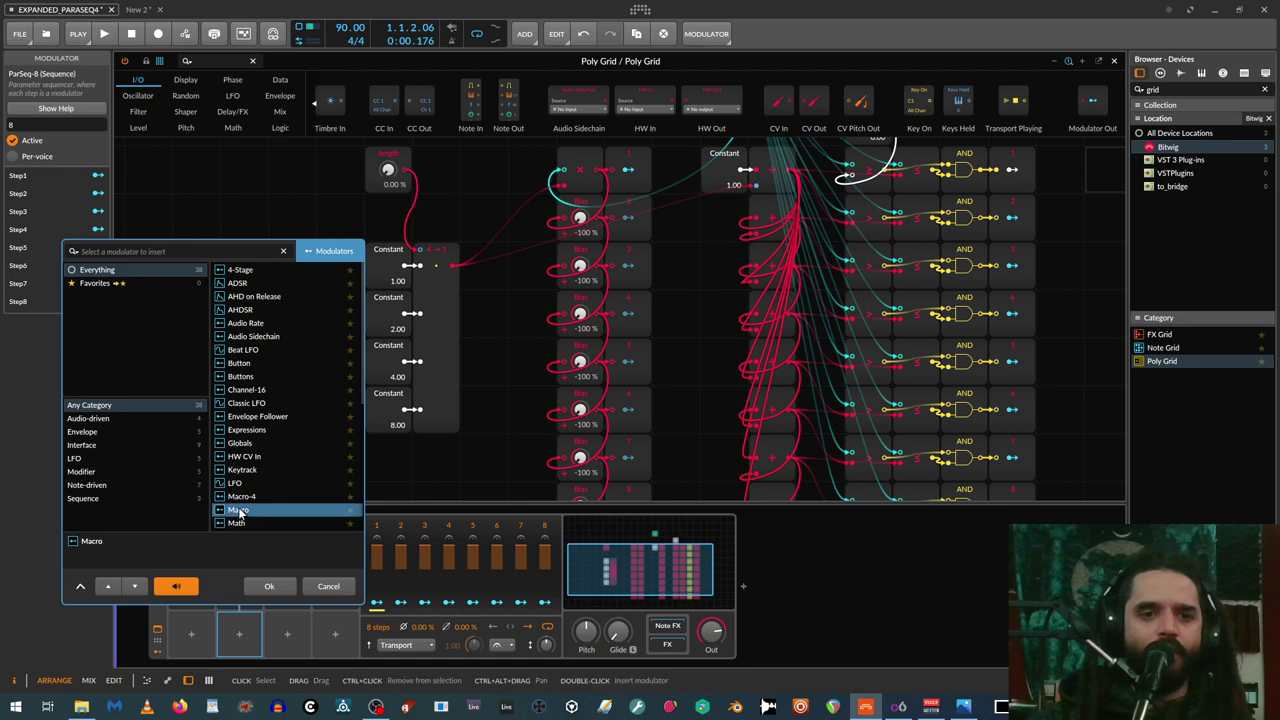
pyautogui.doubleClick(238, 510)
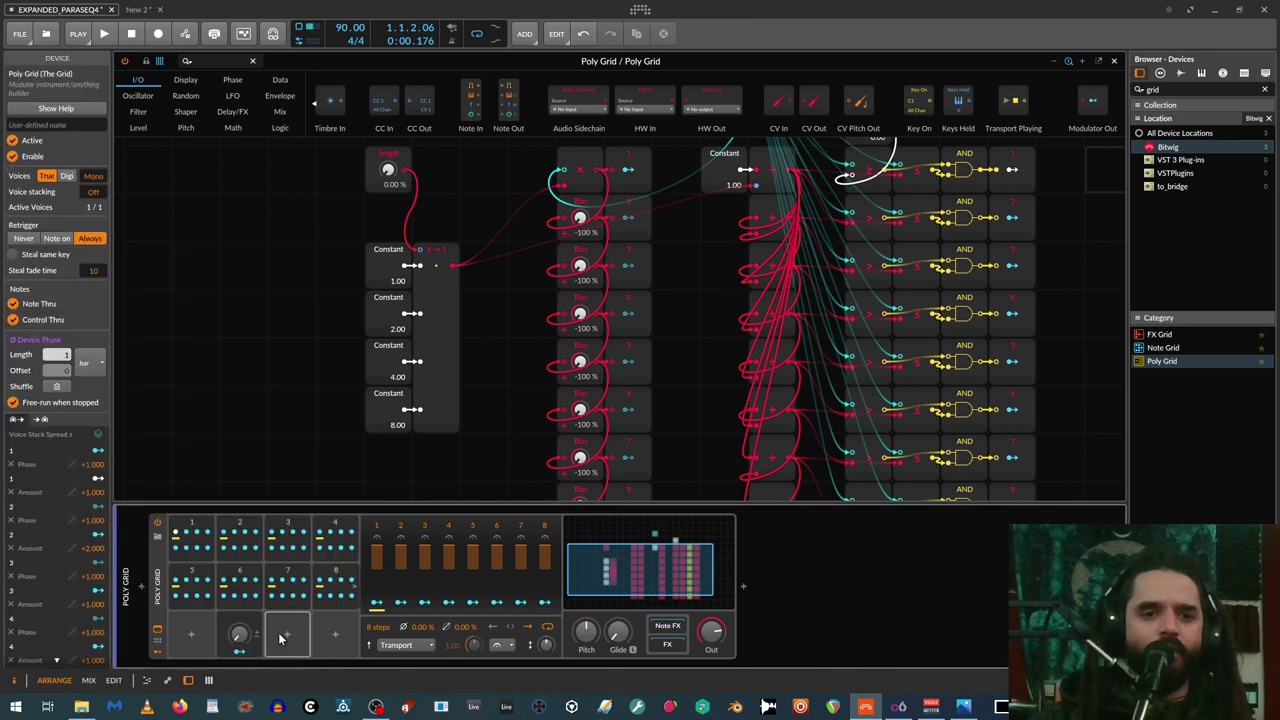
pyautogui.click(288, 634)
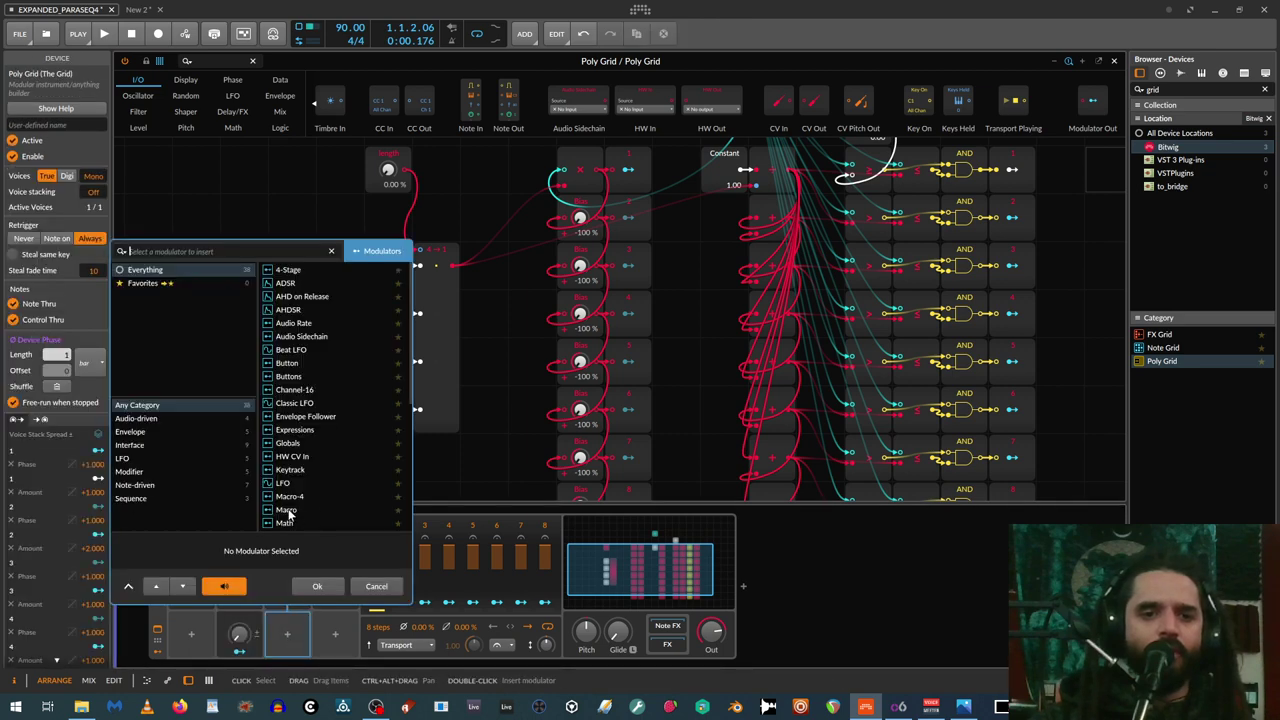
pyautogui.click(288, 513)
pyautogui.doubleClick(288, 513)
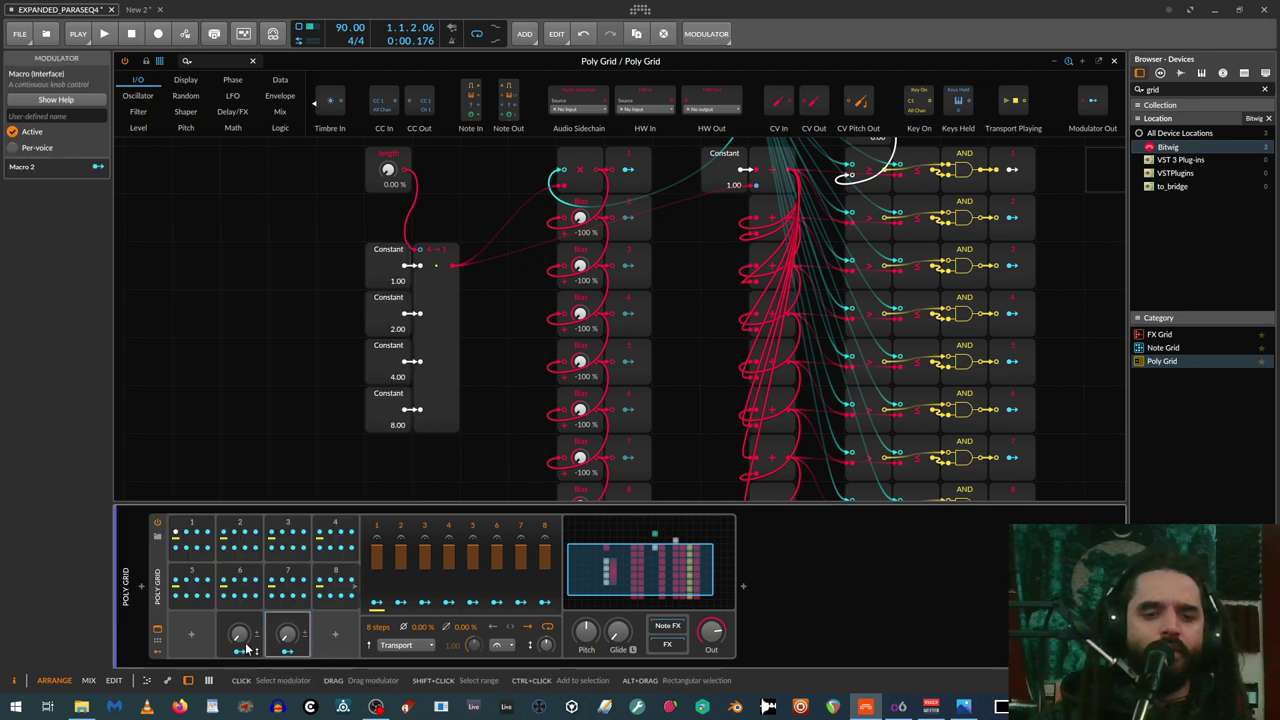
# Map the Macro below sequencer 6 to the length knob and name that Macro length
pyautogui.click(237, 652)
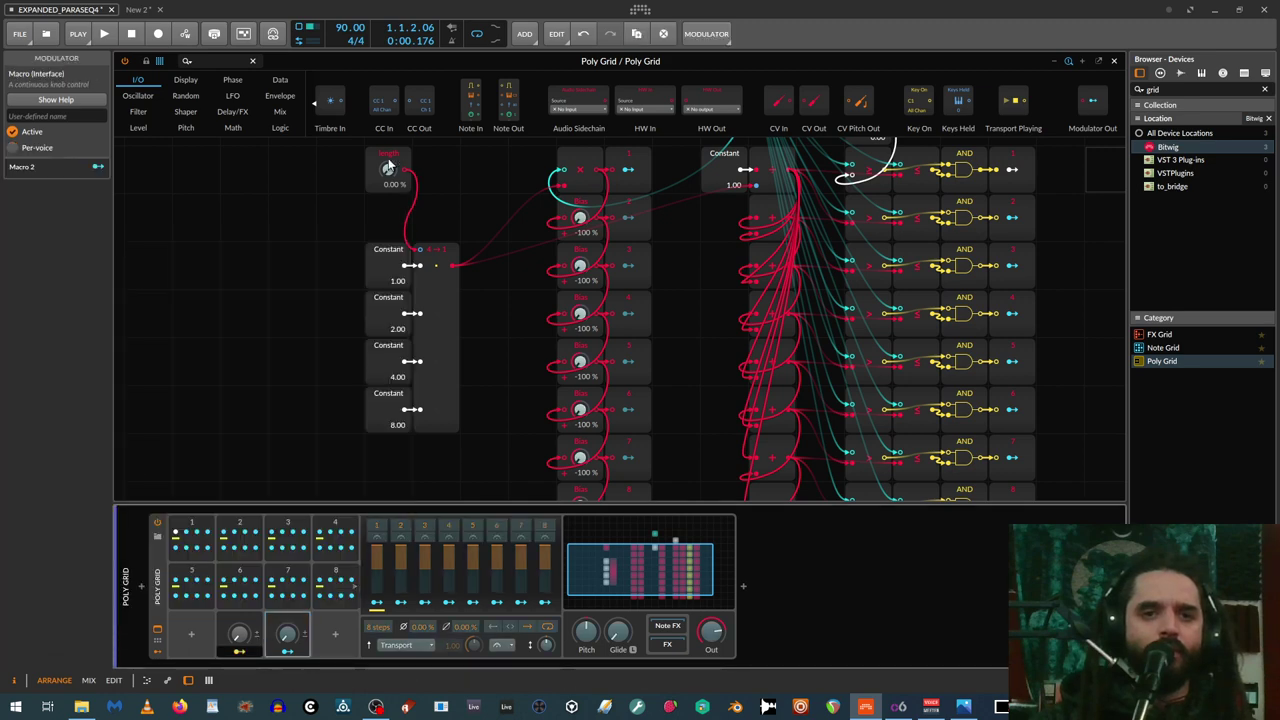
pyautogui.doubleClick(230, 617)
pyautogui.write('lw')
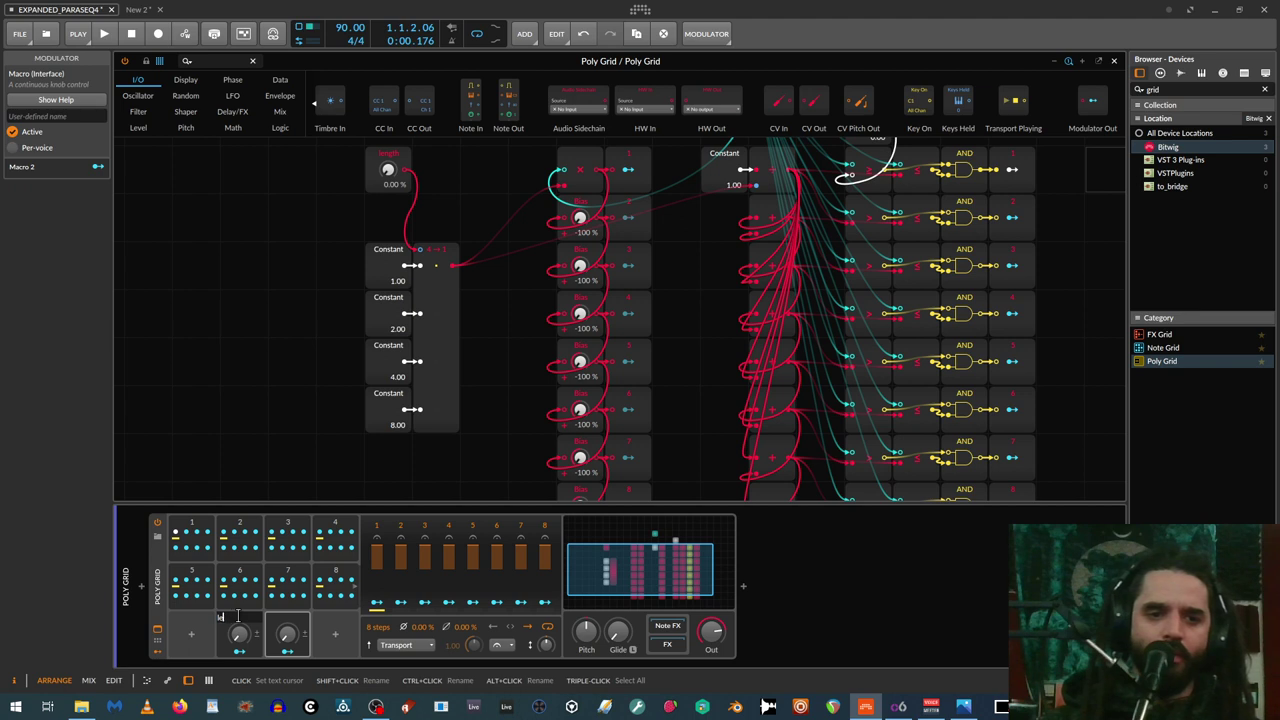
pyautogui.write('ngth')
pyautogui.press('Return')
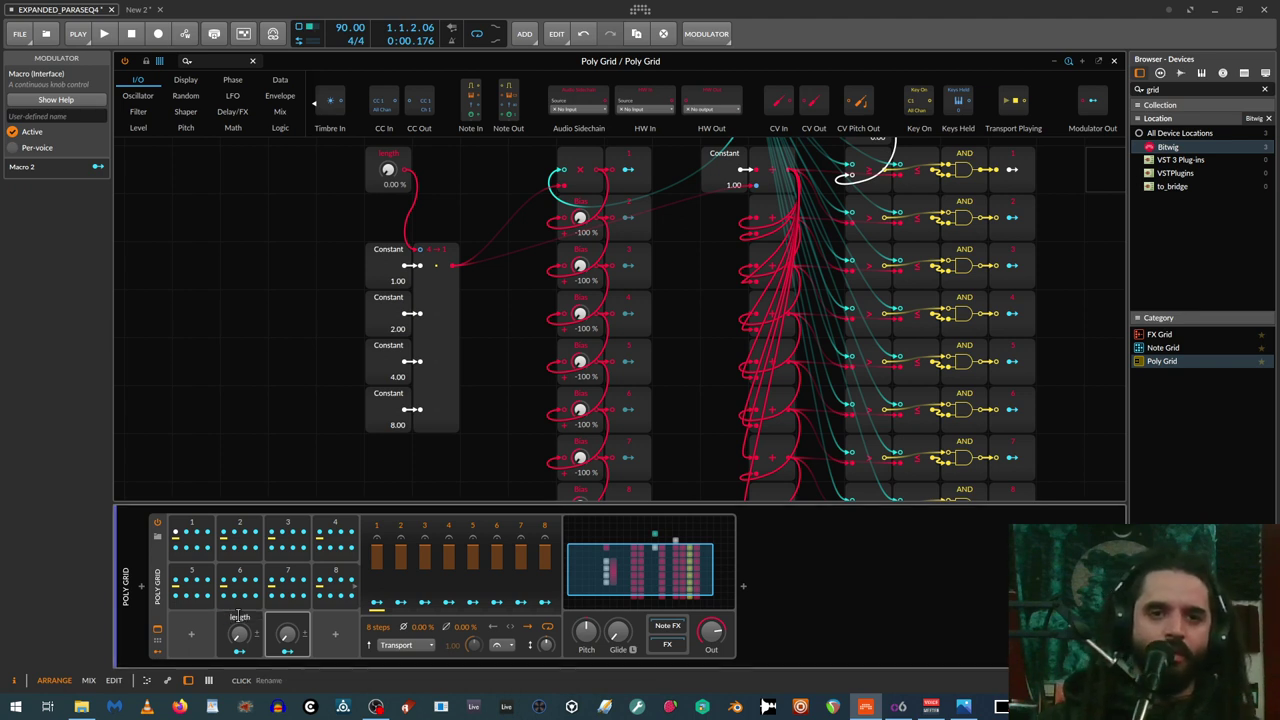
# Name the Macro below sequencer 7 step
pyautogui.doubleClick(296, 616)
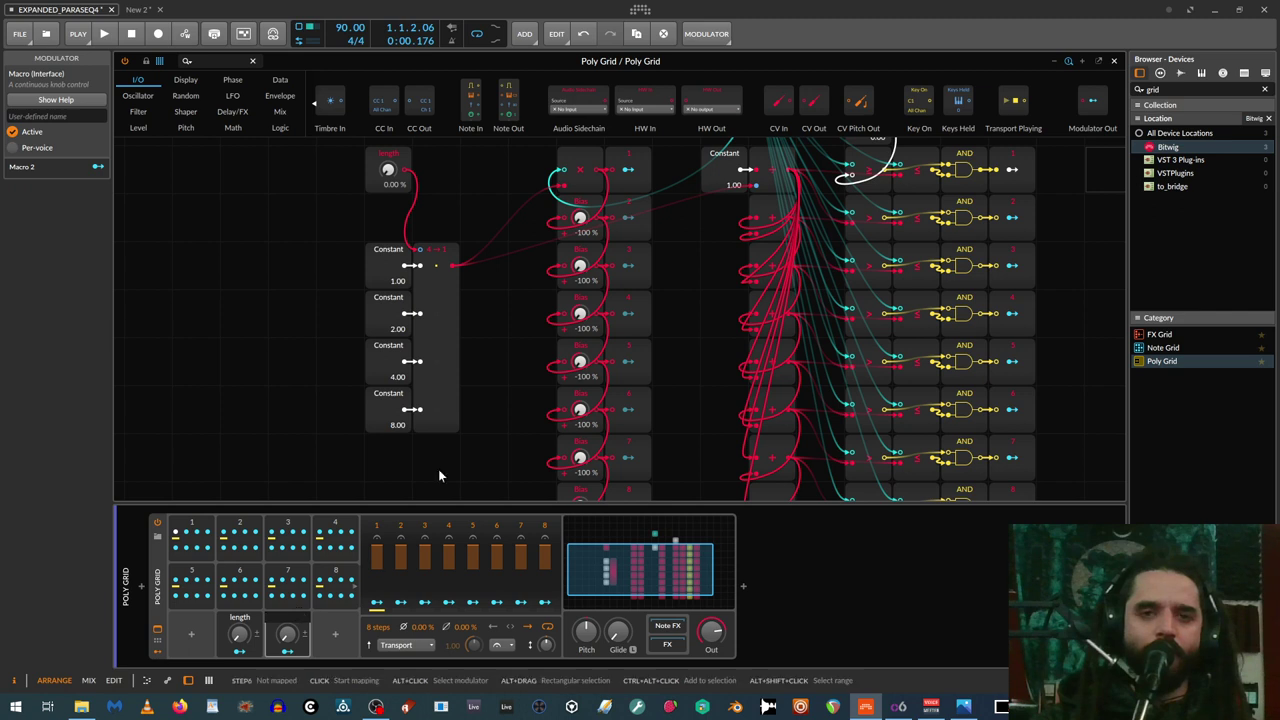
pyautogui.scroll(3, 570, 413)
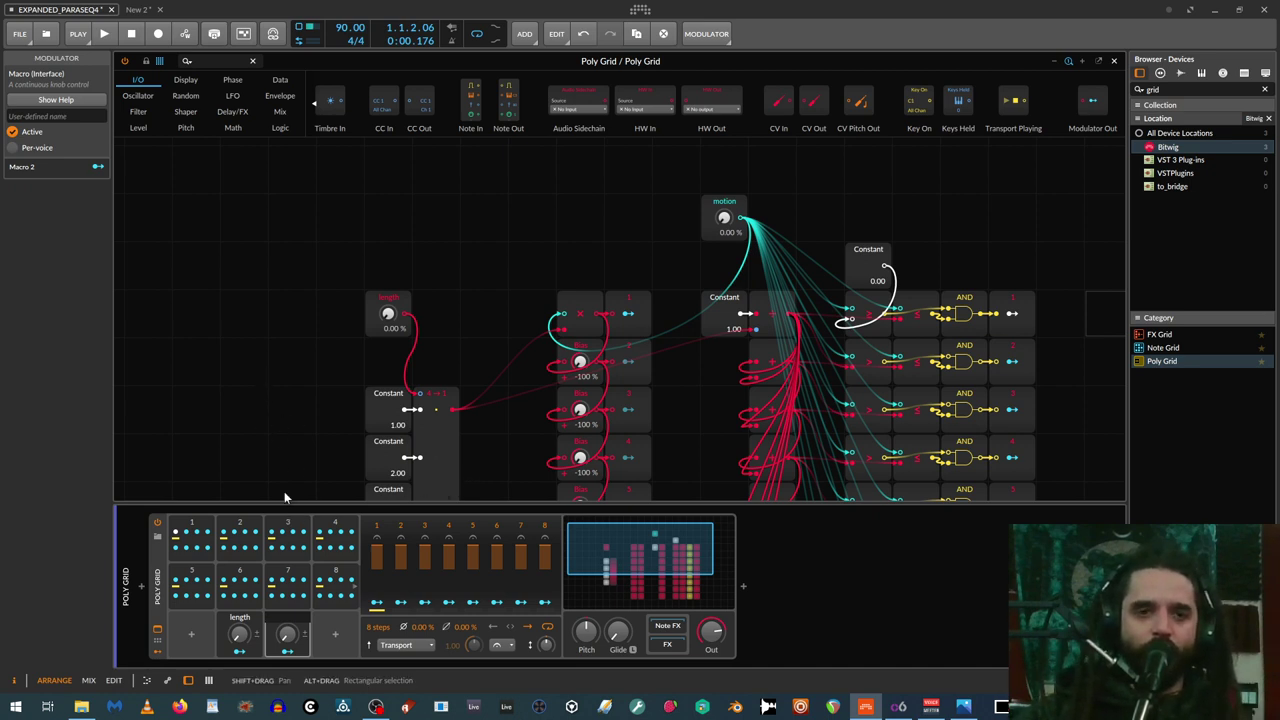
pyautogui.click(255, 305)
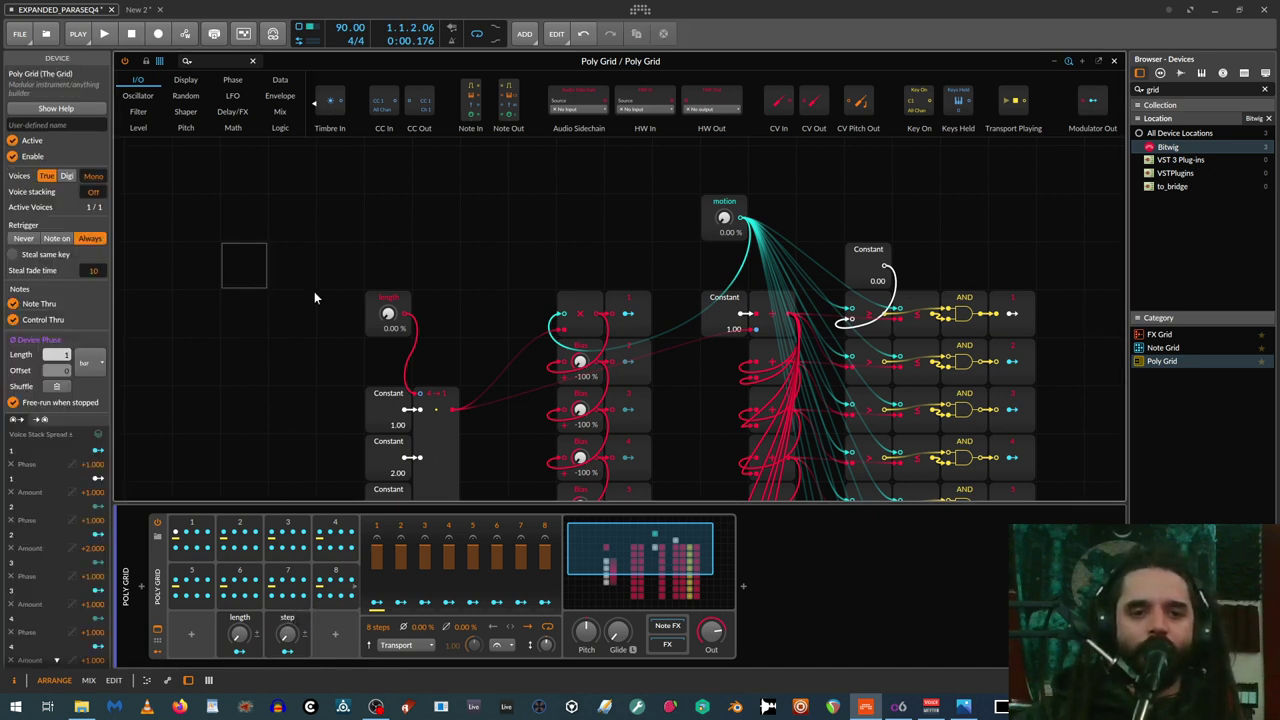
# Add a Value module and a Modulator Out in the empty grid space above the length knob
pyautogui.click(157, 126)
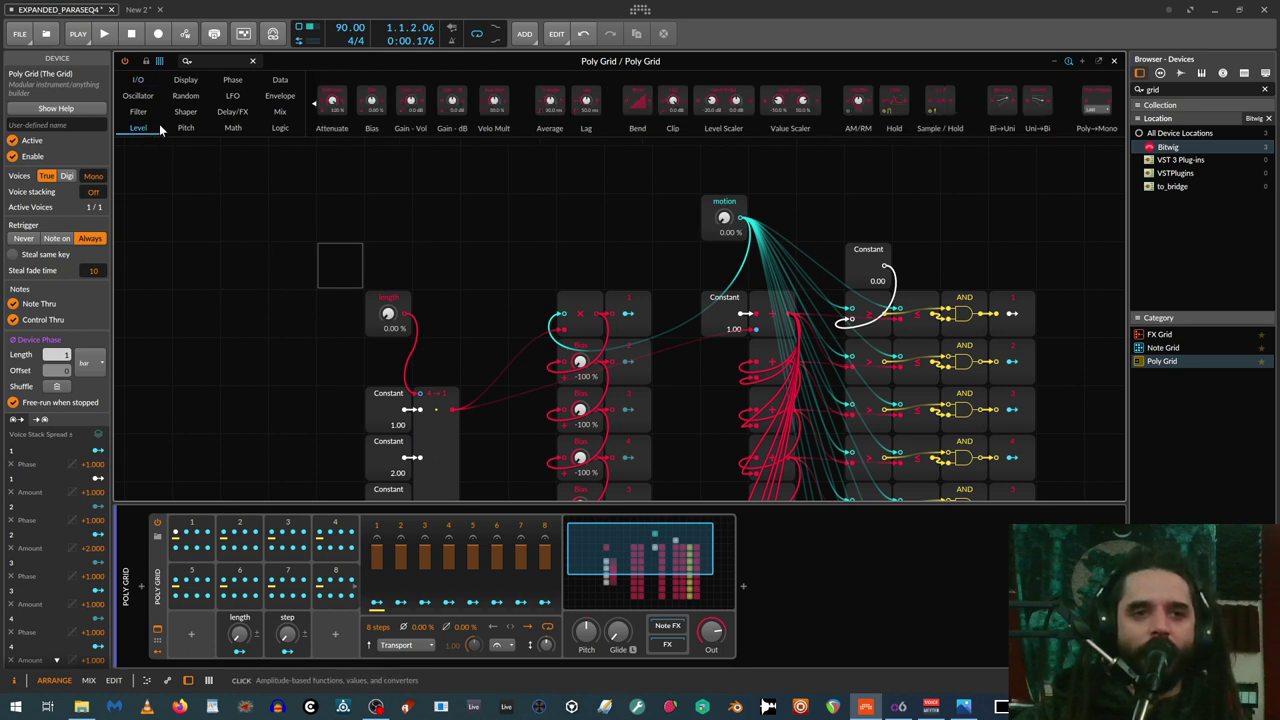
pyautogui.moveTo(278, 131)
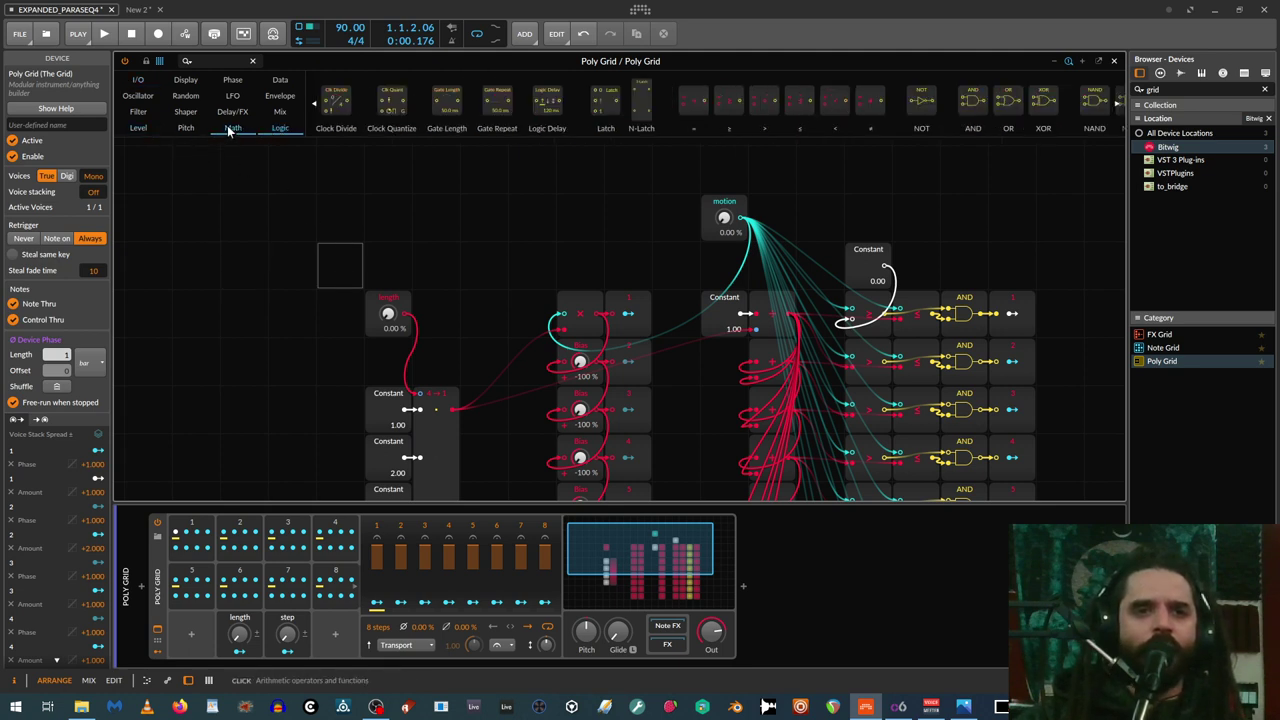
pyautogui.click(186, 128)
pyautogui.click(138, 128)
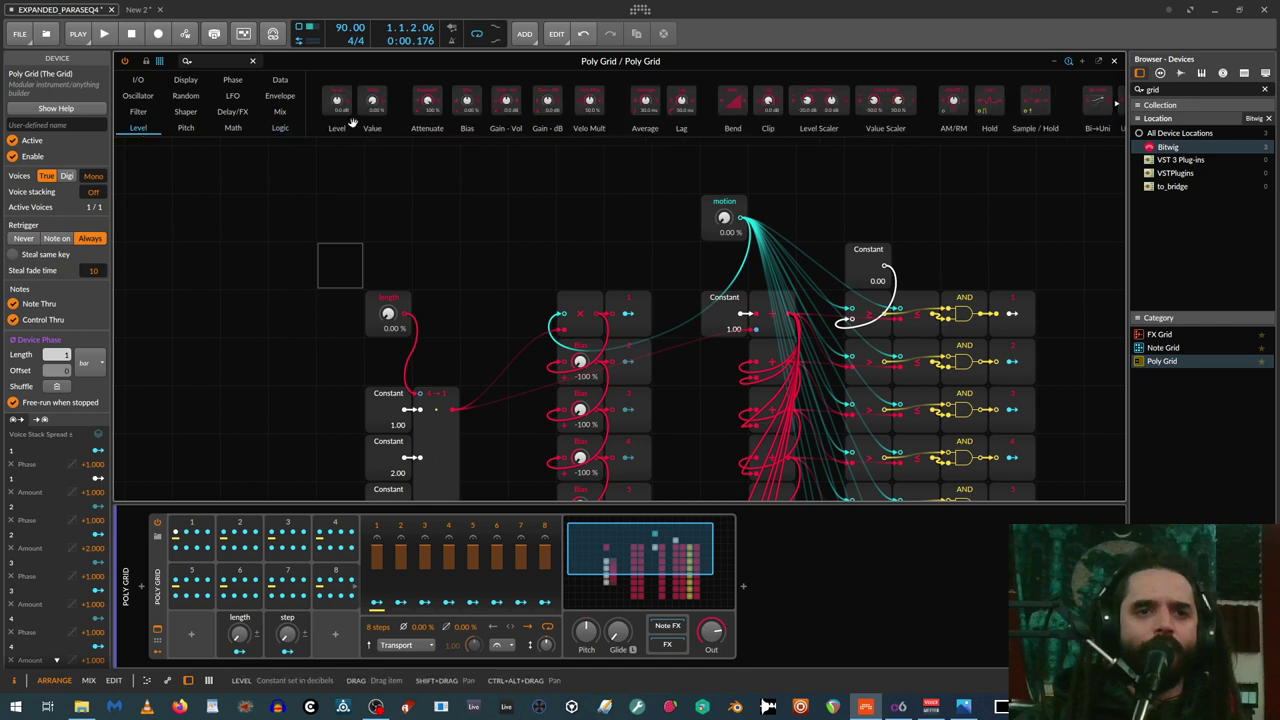
pyautogui.moveTo(372, 100); pyautogui.dragTo(346, 230)
pyautogui.click(138, 80)
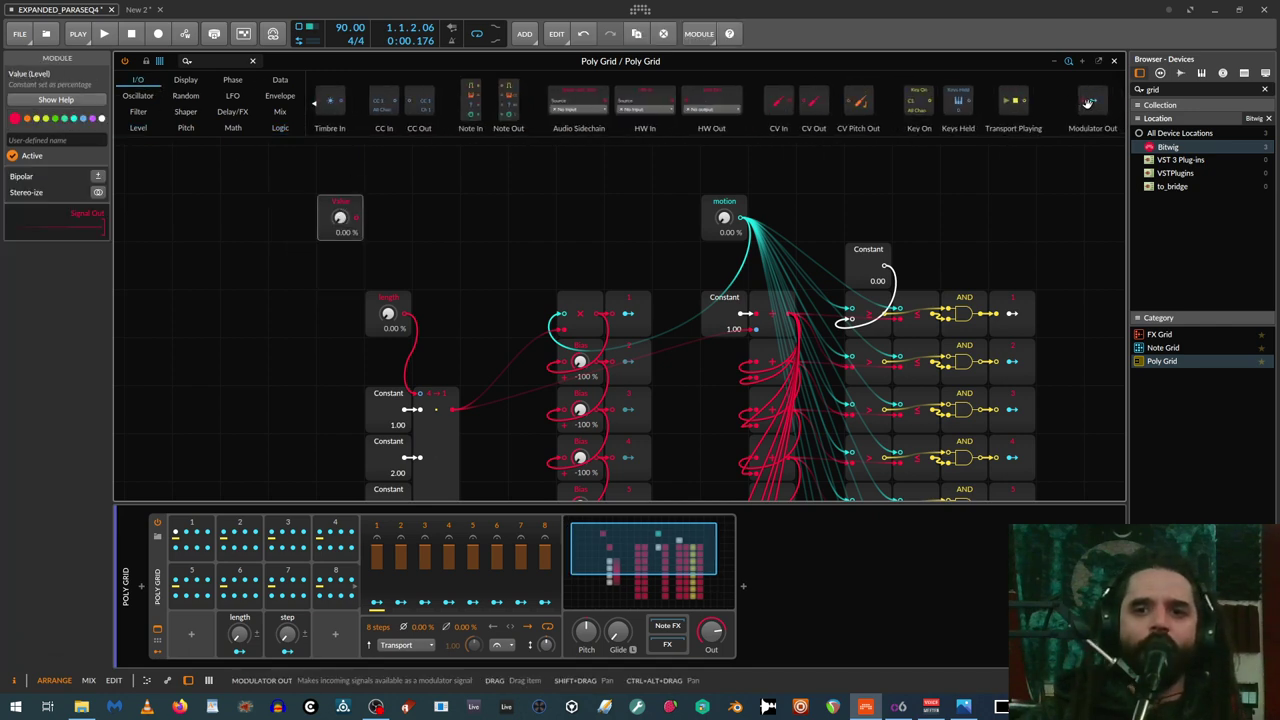
pyautogui.moveTo(361, 216); pyautogui.dragTo(434, 212)
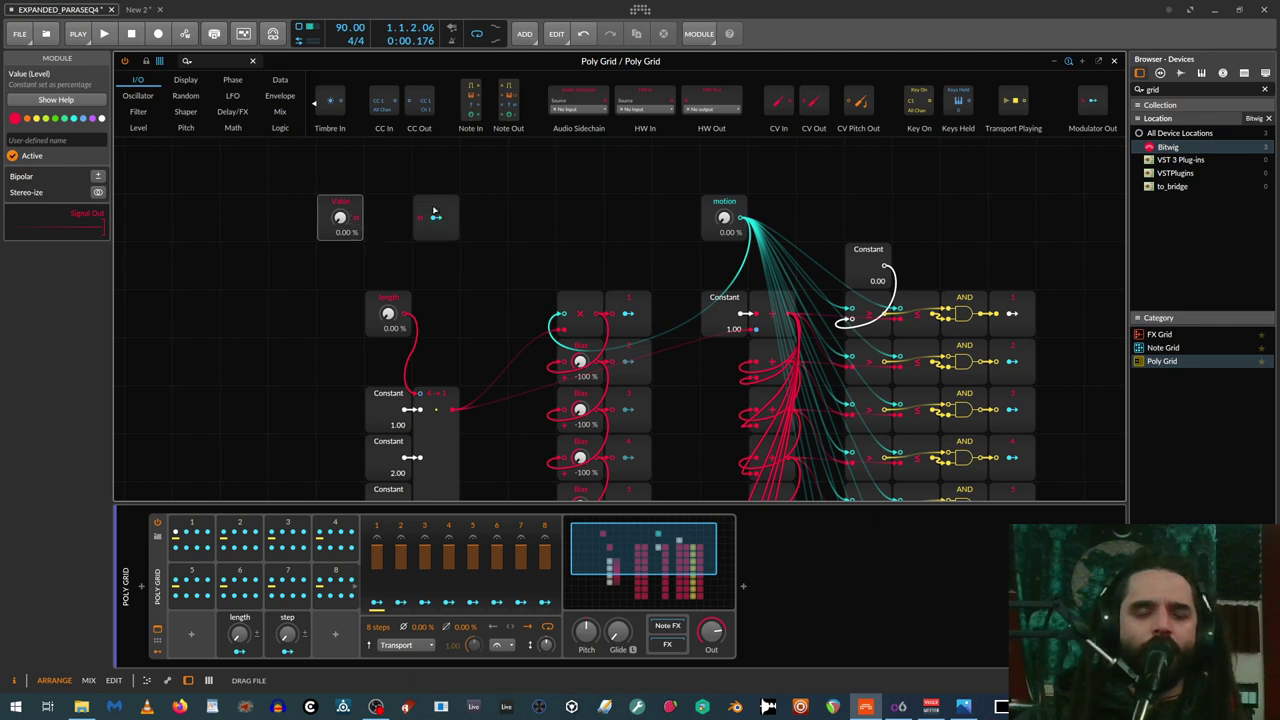
pyautogui.click(437, 210)
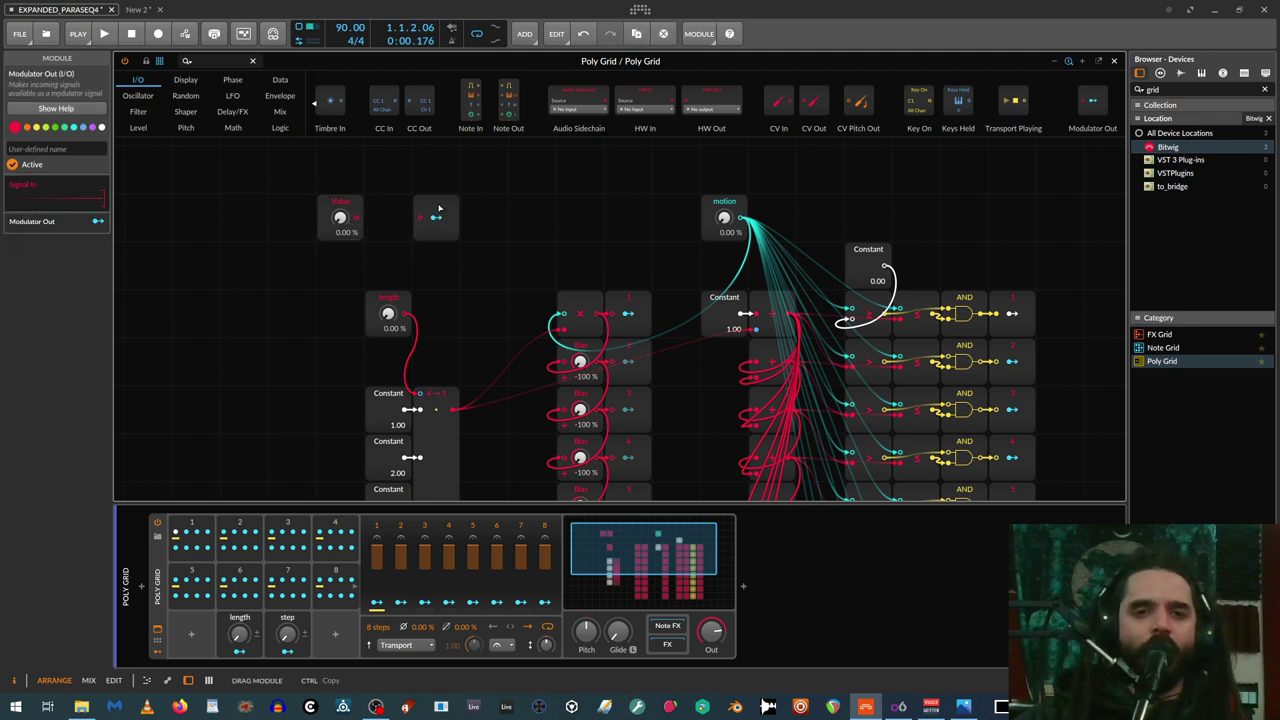
# Wire the Value module to the new Modulator Out and insert a Select module between them
pyautogui.moveTo(287, 634); pyautogui.dragTo(287, 578)
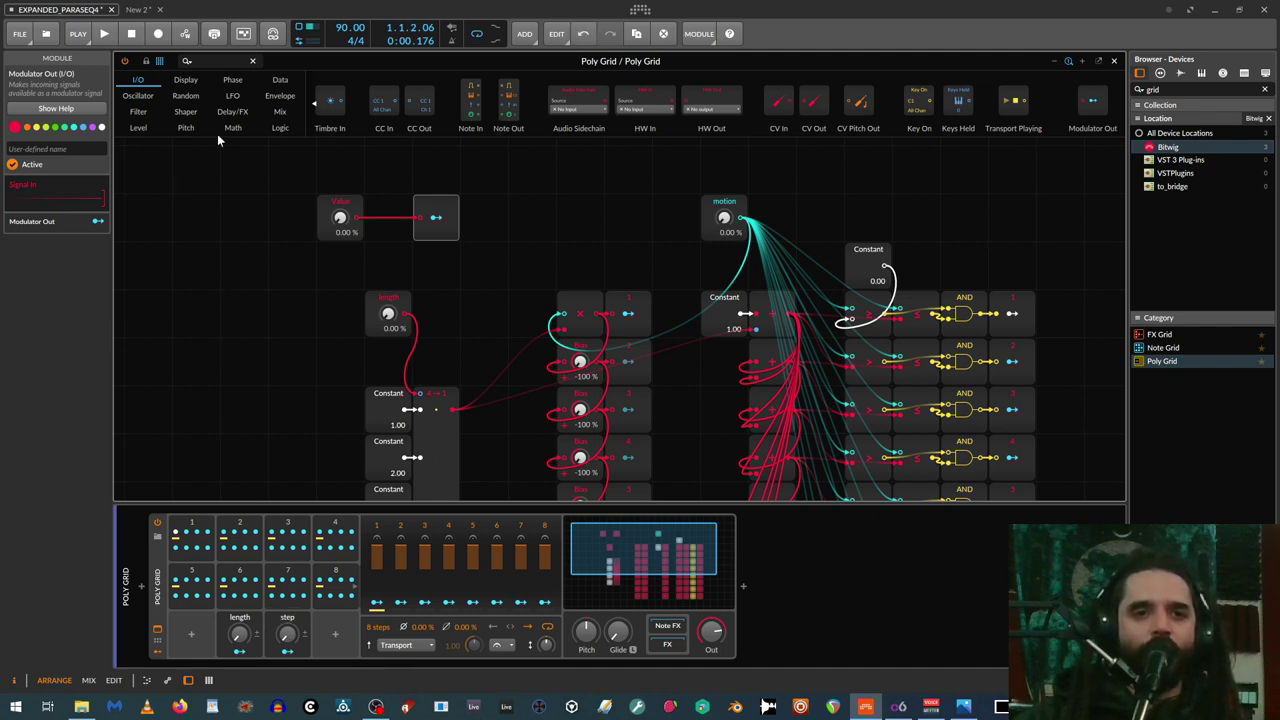
pyautogui.click(280, 111)
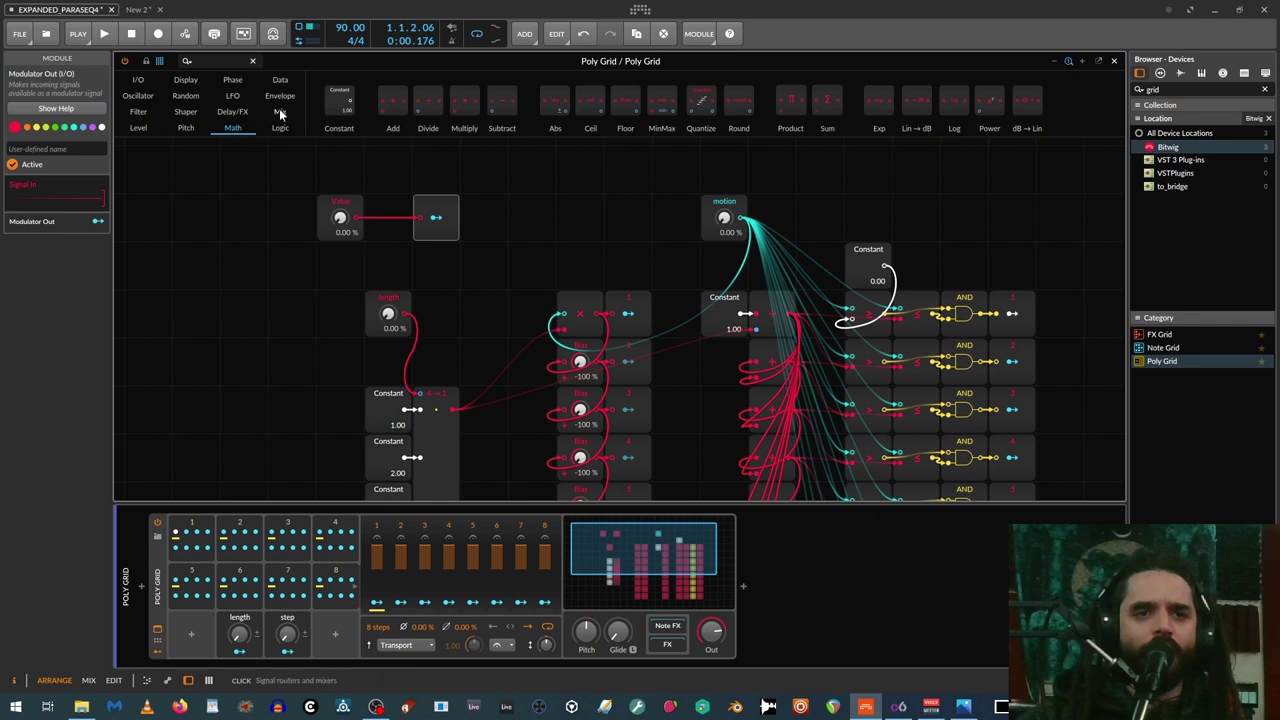
pyautogui.moveTo(351, 225); pyautogui.dragTo(291, 211)
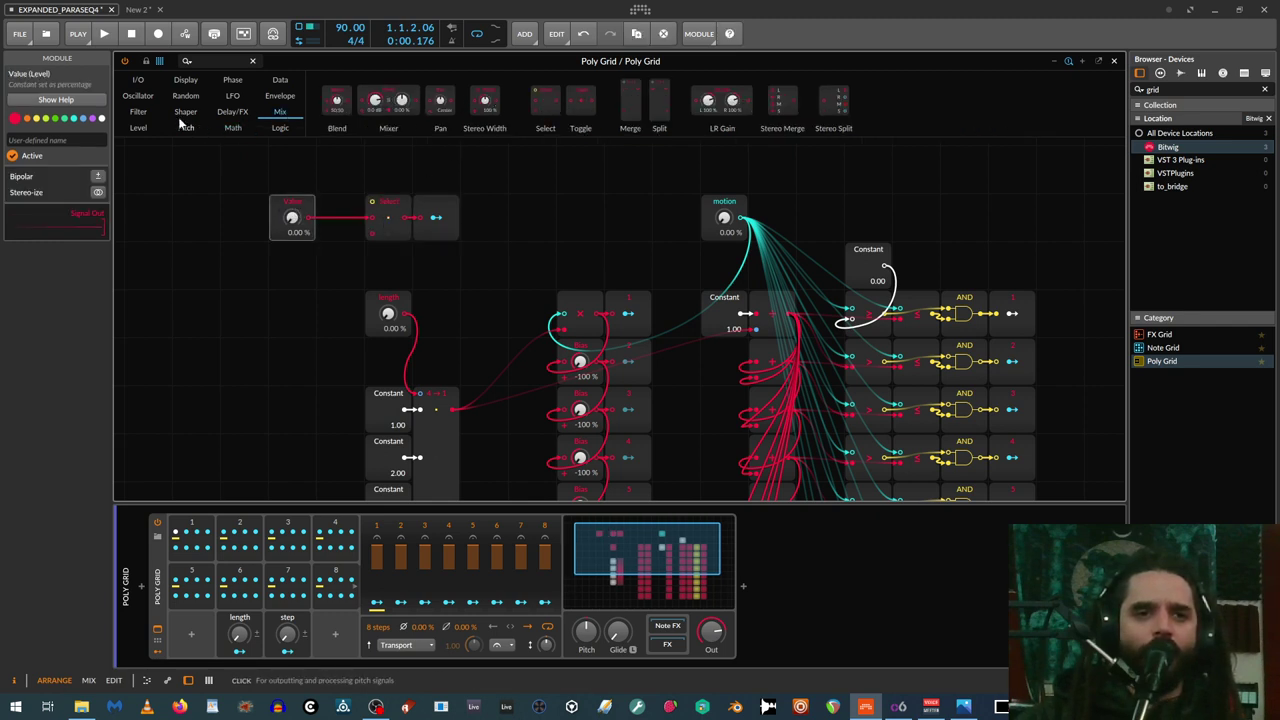
# Insert a Button modulator in the empty slot below sequencer 5 and name it solo
pyautogui.click(189, 636)
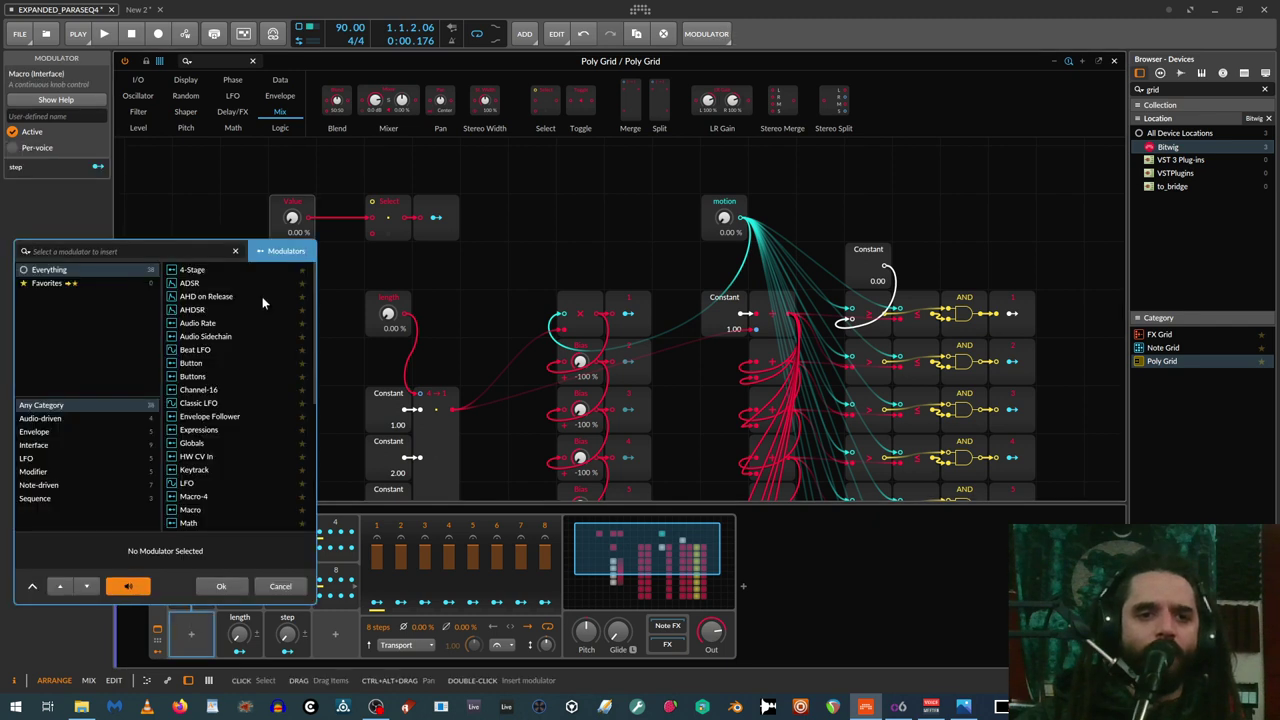
pyautogui.click(200, 363)
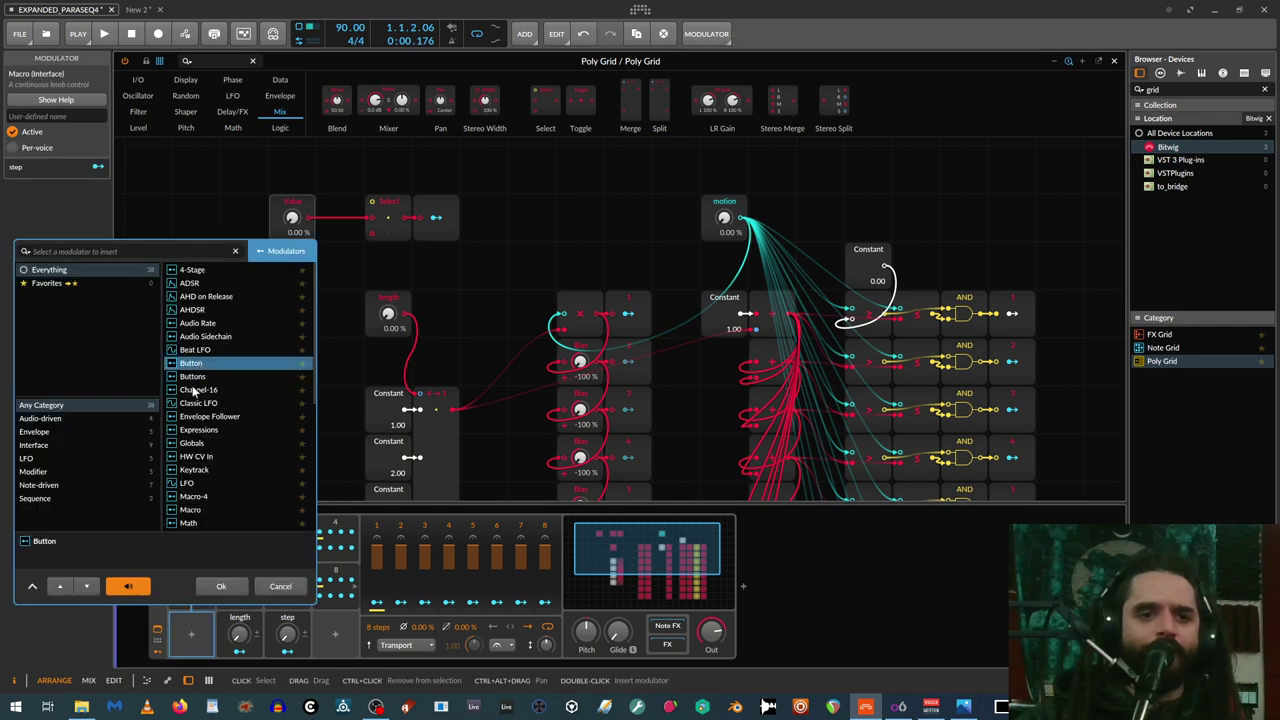
pyautogui.click(221, 586)
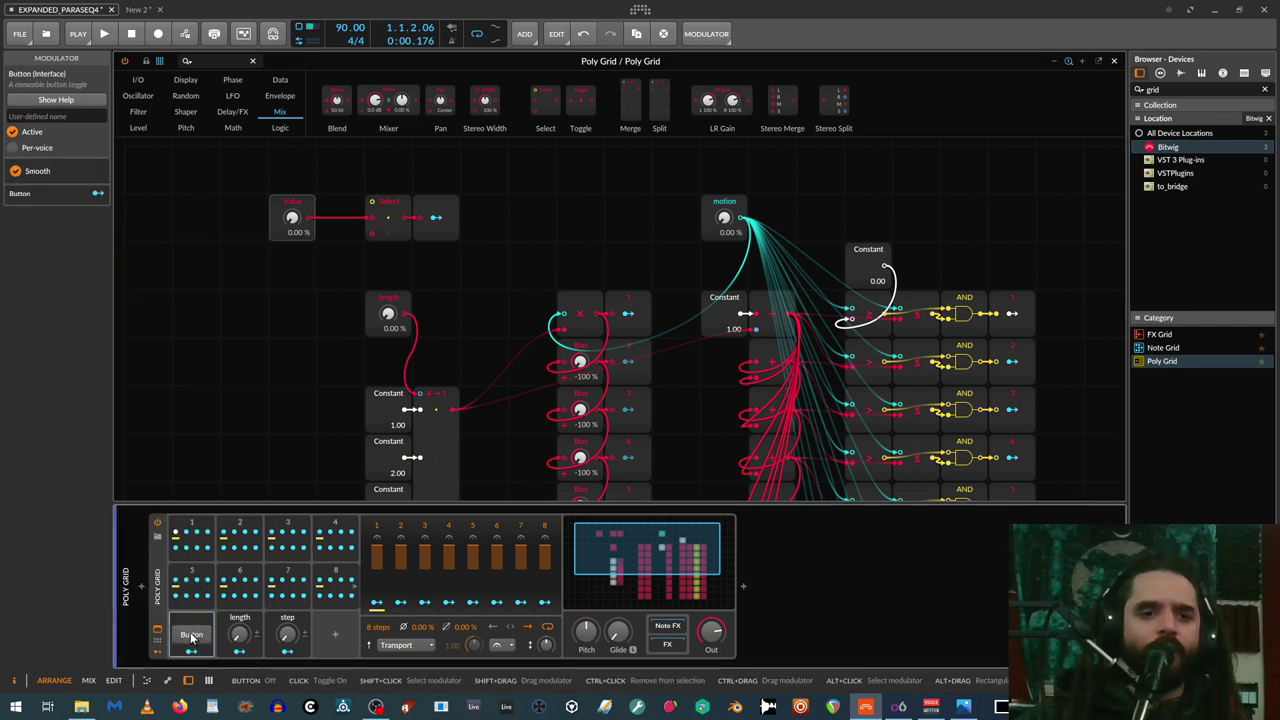
pyautogui.click(192, 637)
pyautogui.click(189, 622)
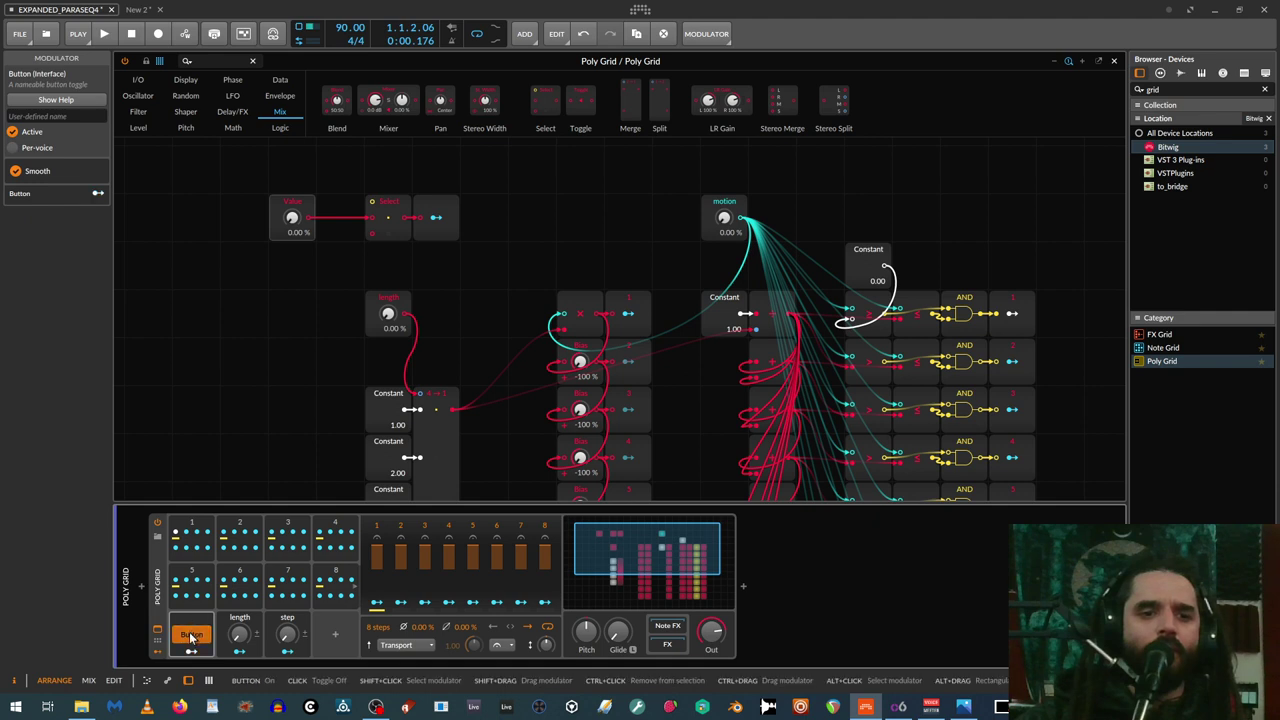
pyautogui.click(60, 117)
pyautogui.write('solo')
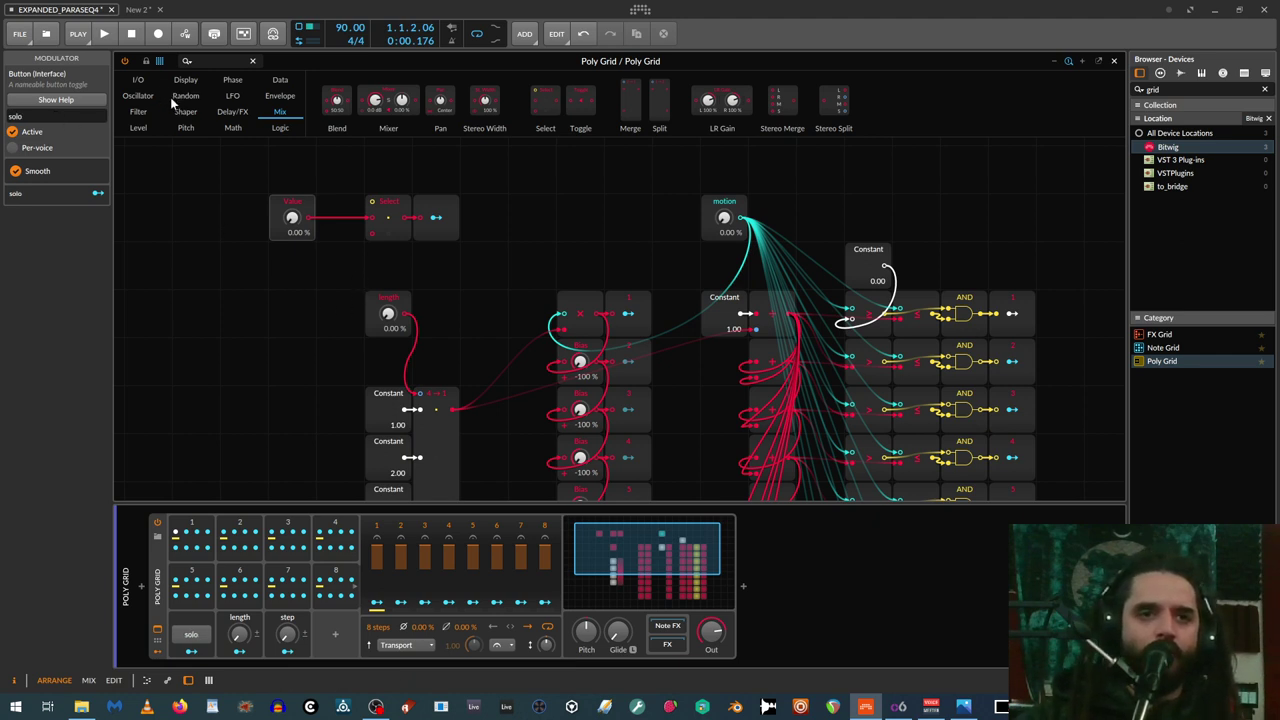
# Add a Logic Button module feeding the Select module's switching input and name it solo
pyautogui.click(280, 128)
pyautogui.moveTo(337, 100); pyautogui.dragTo(370, 201)
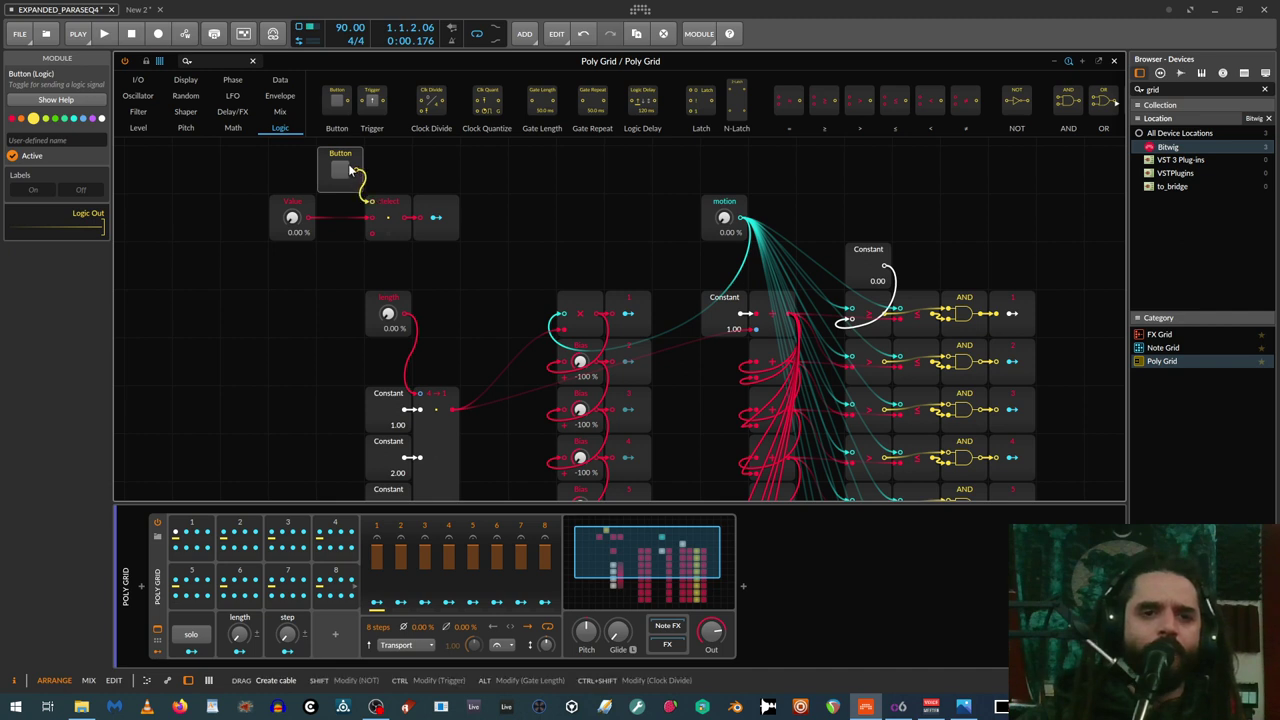
pyautogui.click(37, 141)
pyautogui.write('solo')
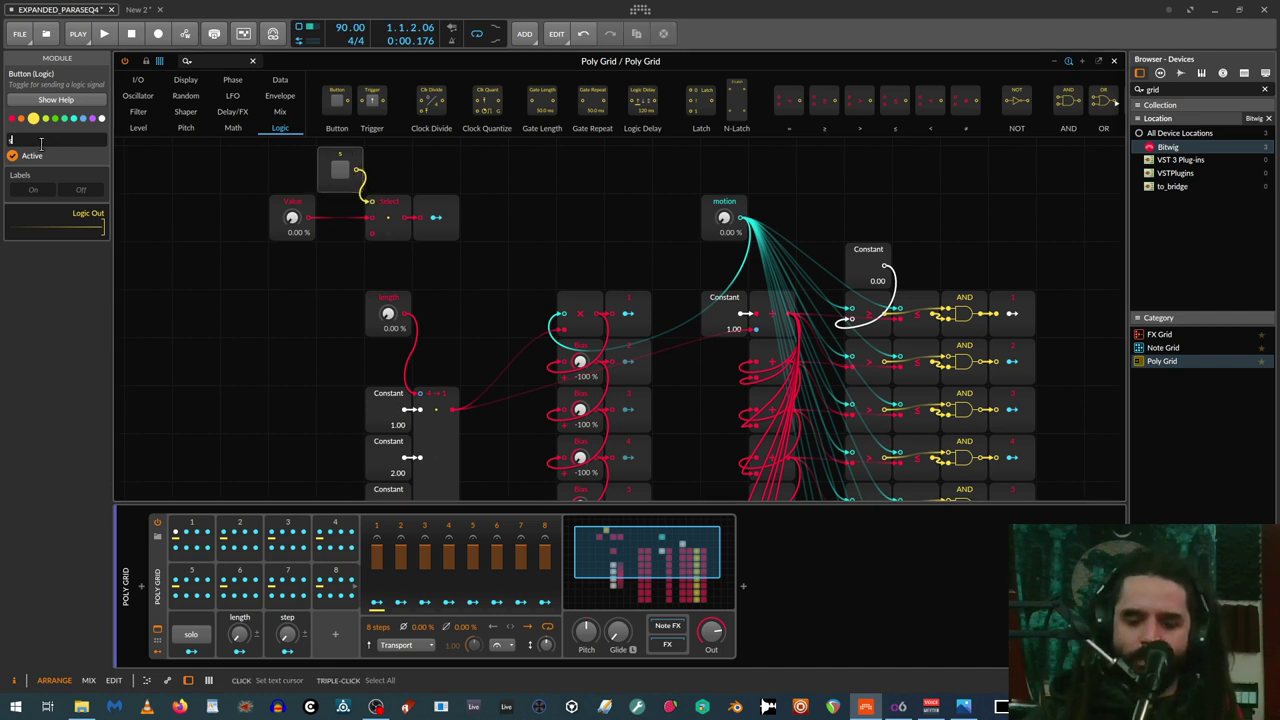
# Map the solo modulator to the grid's solo button at +1.00 and test it by toggling
pyautogui.click(191, 651)
pyautogui.click(188, 651)
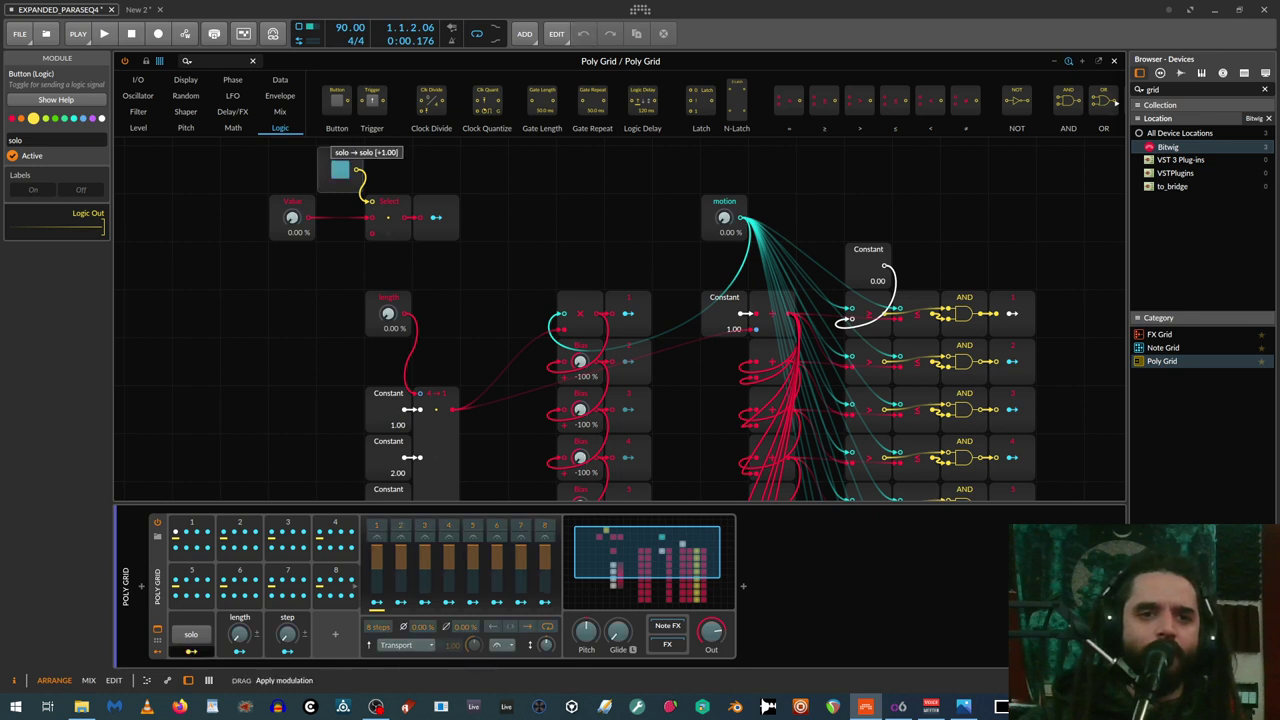
pyautogui.click(188, 651)
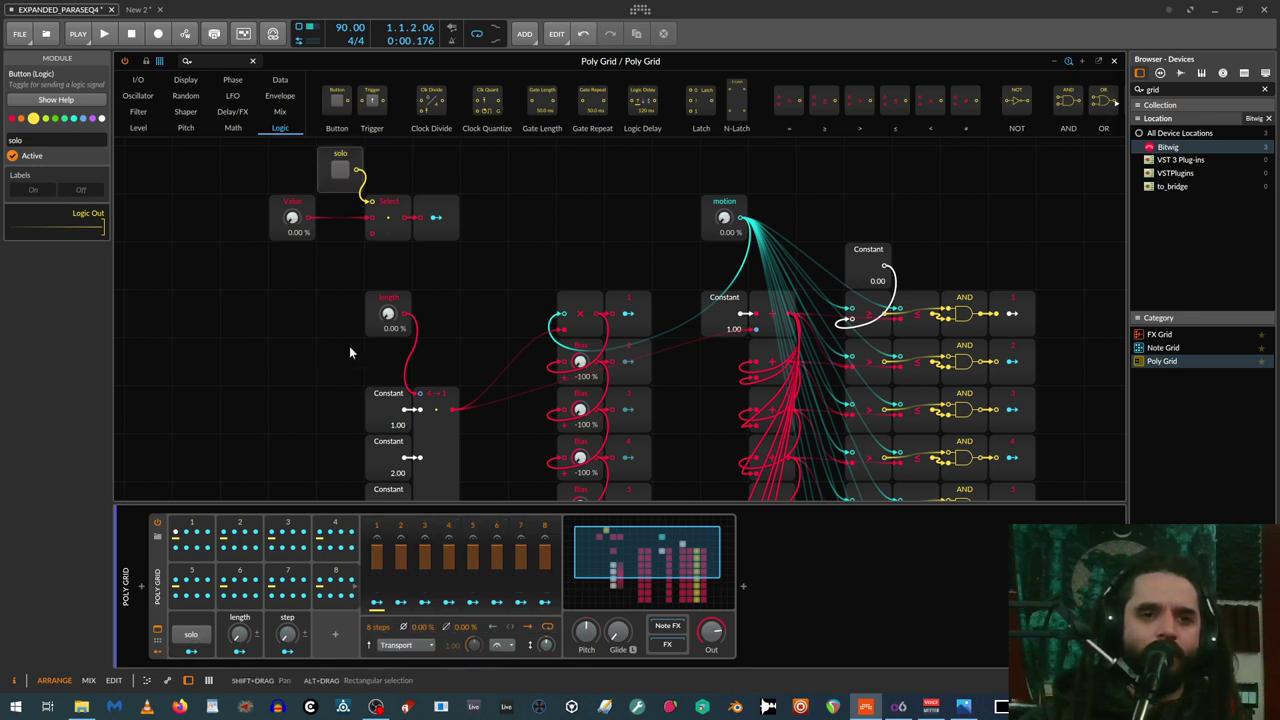
pyautogui.click(185, 644)
pyautogui.click(191, 636)
pyautogui.click(191, 636)
# Map the Modulator Out behind the Select module to the motion knob at +1.000
pyautogui.click(436, 219)
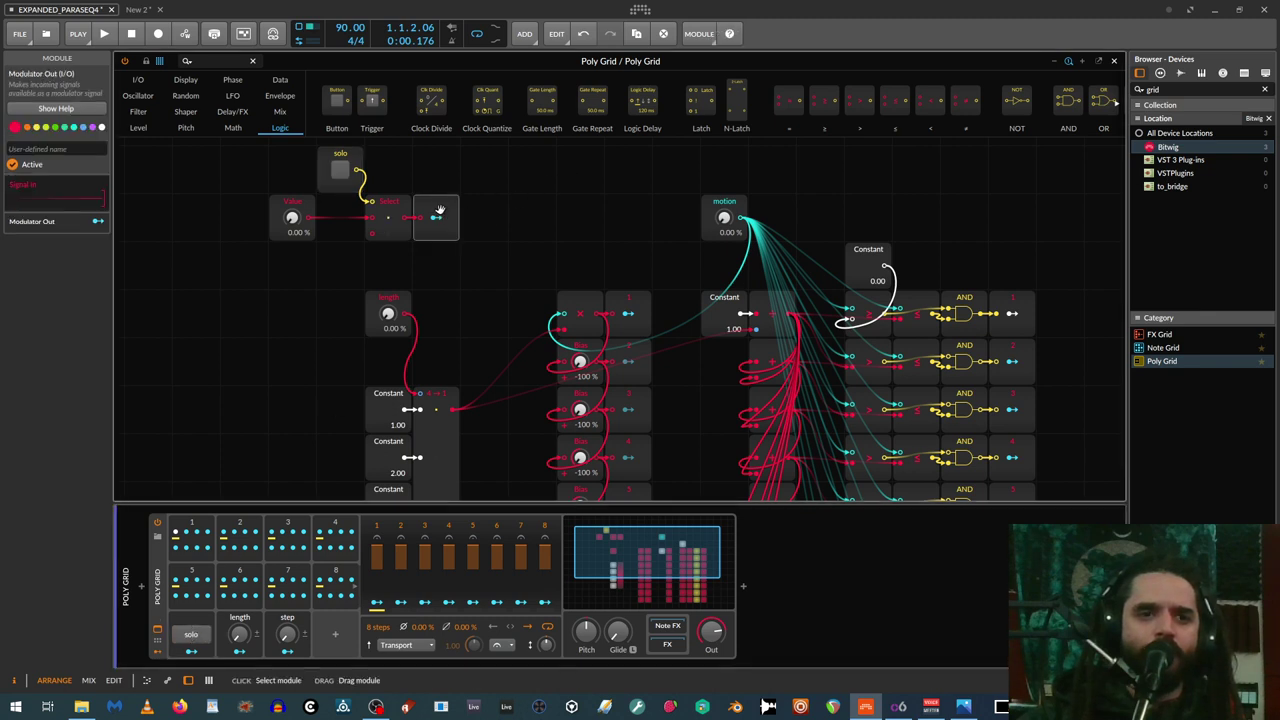
pyautogui.click(436, 221)
pyautogui.moveTo(724, 218); pyautogui.dragTo(724, 195)
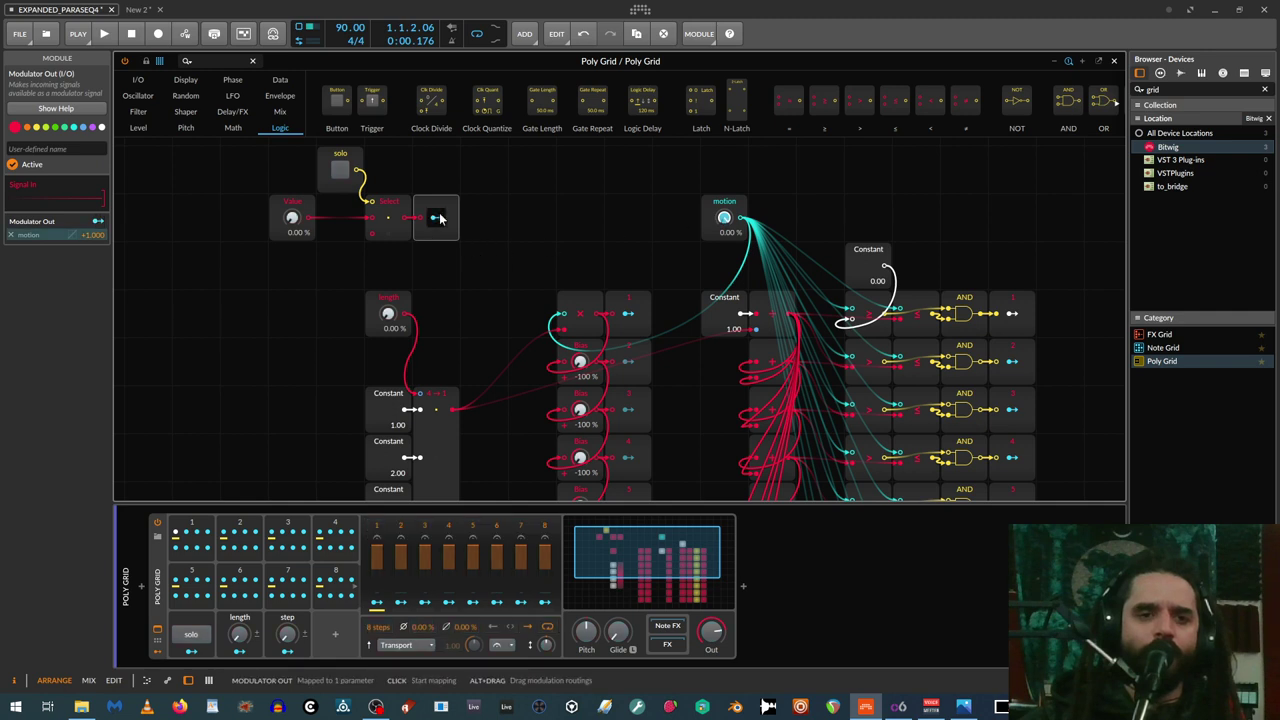
# Switch solo on and map the step Macro to the Value module's knob at +1.000
pyautogui.click(189, 640)
pyautogui.click(189, 640)
pyautogui.click(189, 640)
pyautogui.moveTo(285, 633); pyautogui.dragTo(287, 621)
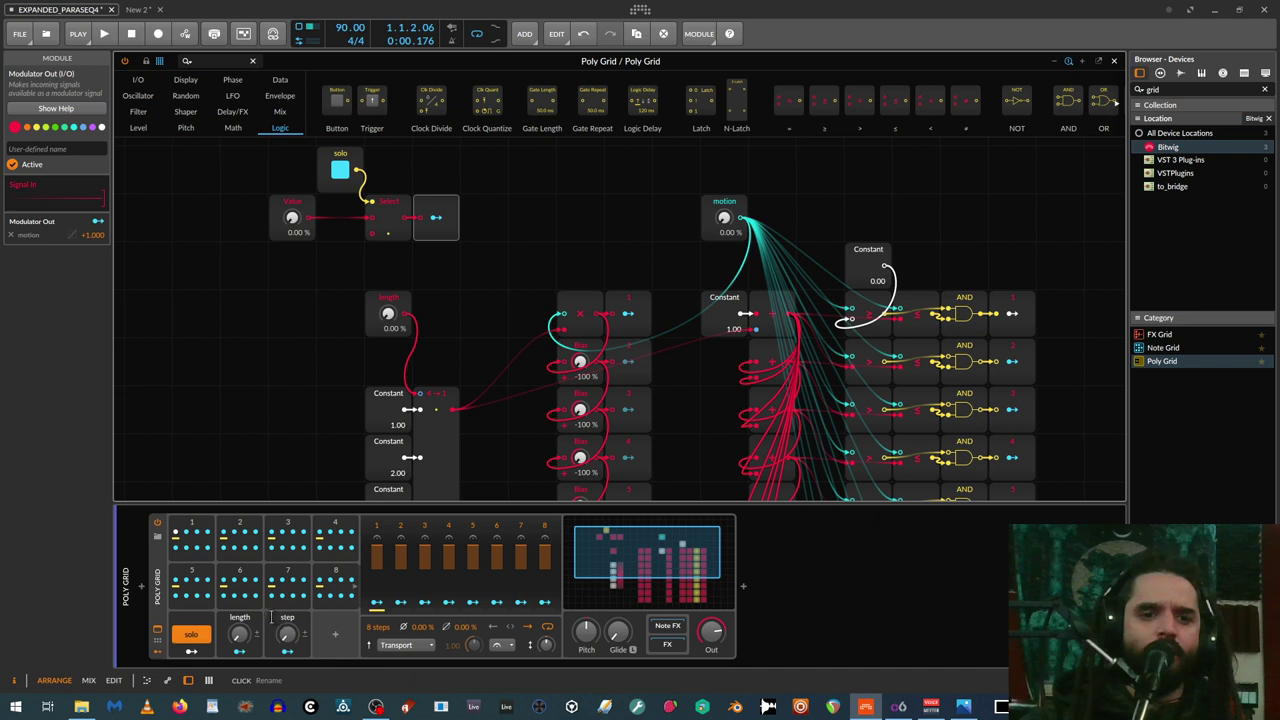
pyautogui.click(270, 645)
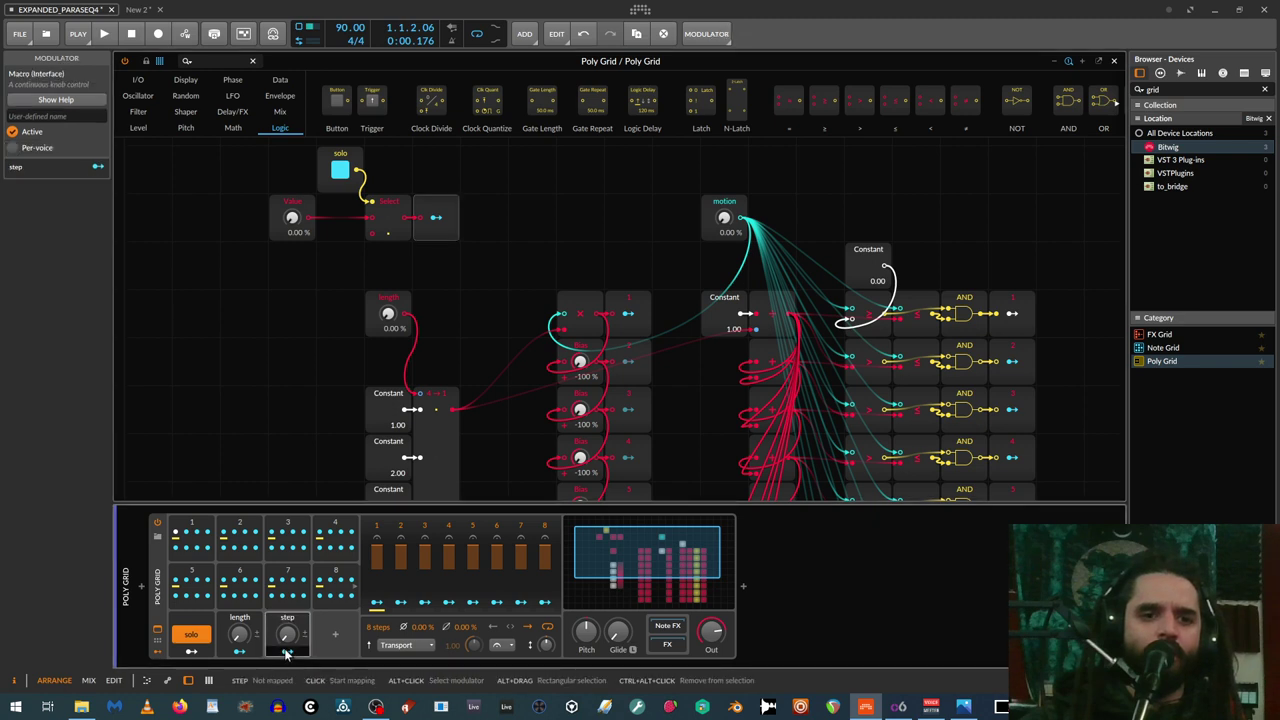
pyautogui.click(287, 655)
pyautogui.moveTo(291, 217); pyautogui.dragTo(291, 190)
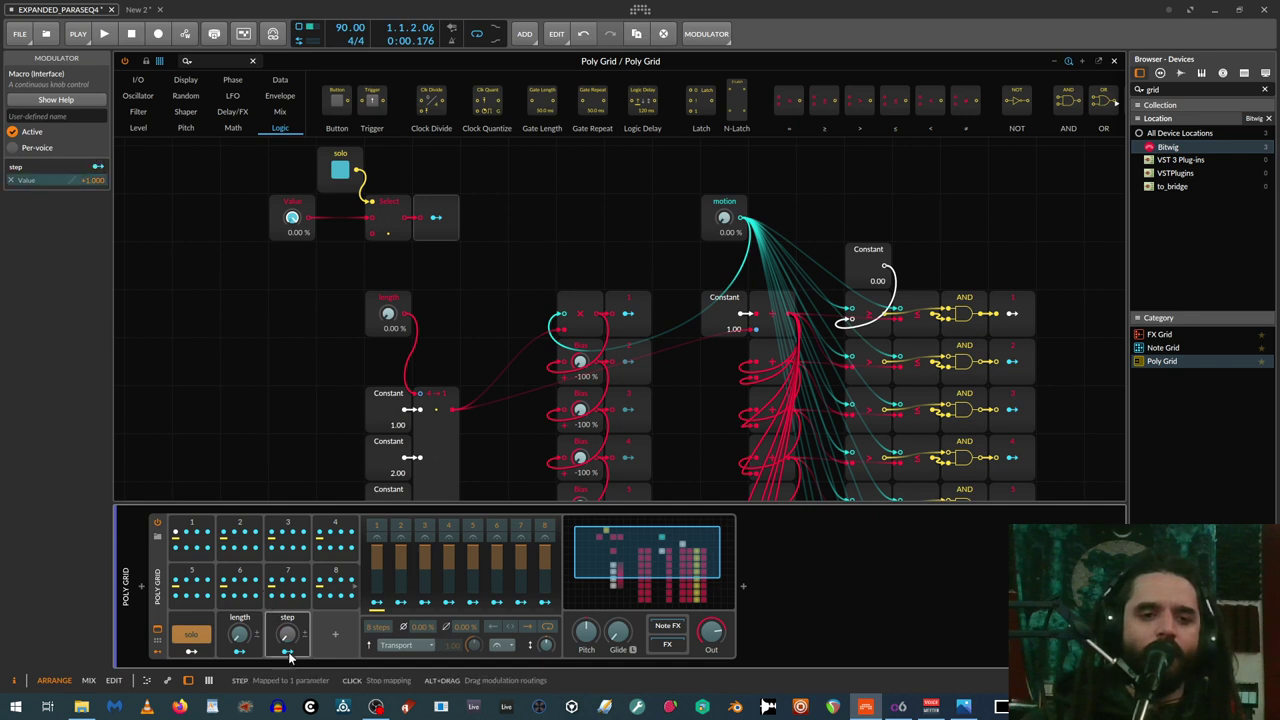
pyautogui.click(287, 651)
# Rewire the Value module into the Select module's second signal input and test the step knob with solo on and off
pyautogui.moveTo(287, 637); pyautogui.dragTo(287, 642)
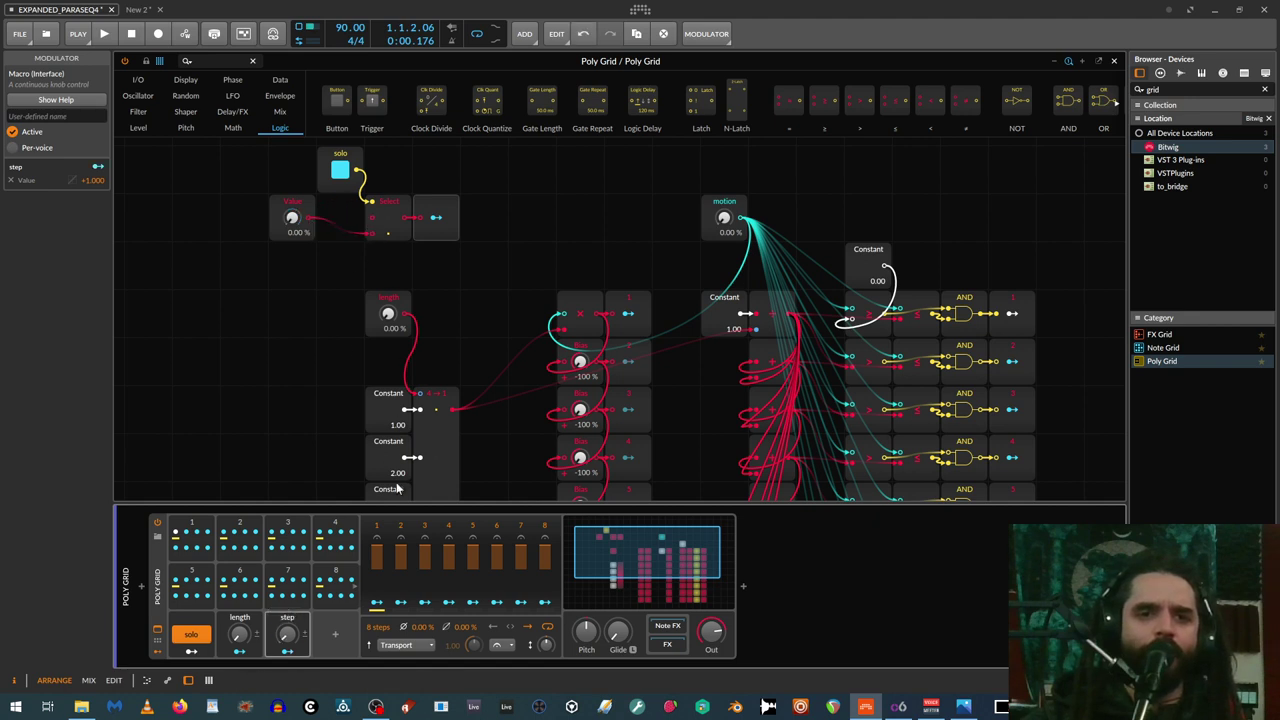
pyautogui.moveTo(288, 641)
pyautogui.mouseDown()
pyautogui.moveTo(288, 630)
pyautogui.moveTo(287, 648)
pyautogui.mouseUp()
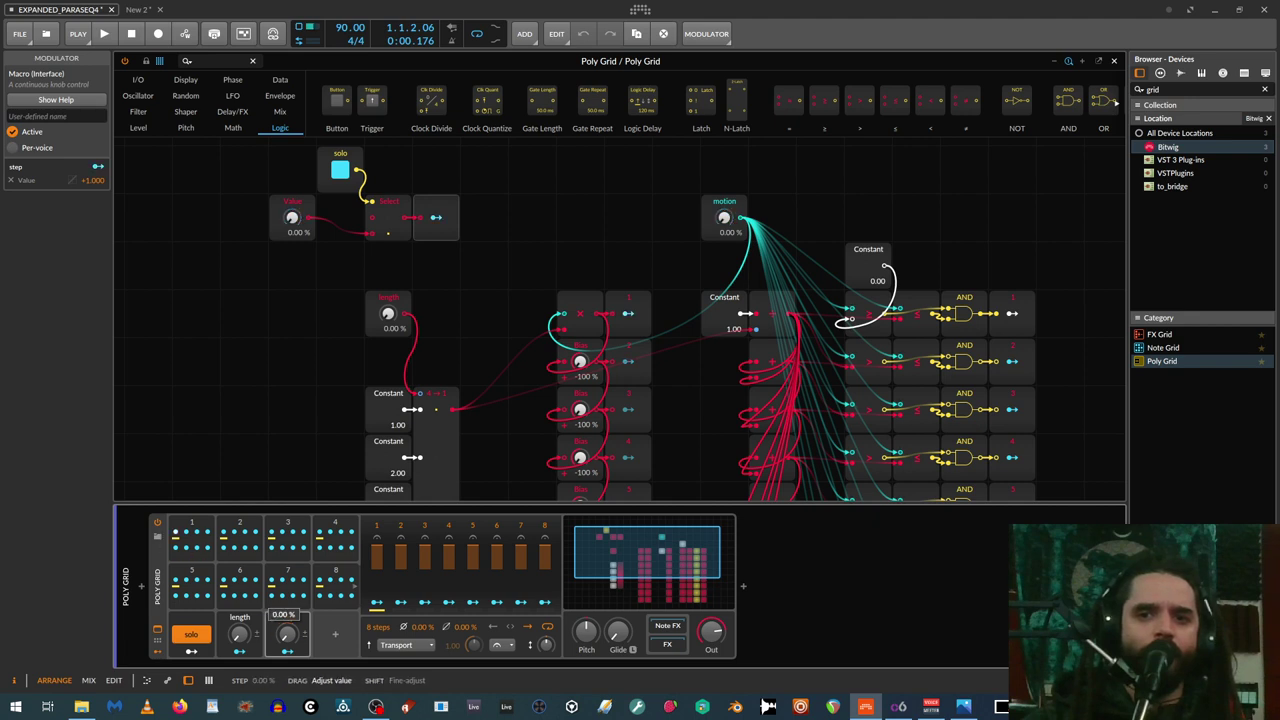
pyautogui.click(184, 637)
pyautogui.moveTo(287, 640); pyautogui.dragTo(287, 628)
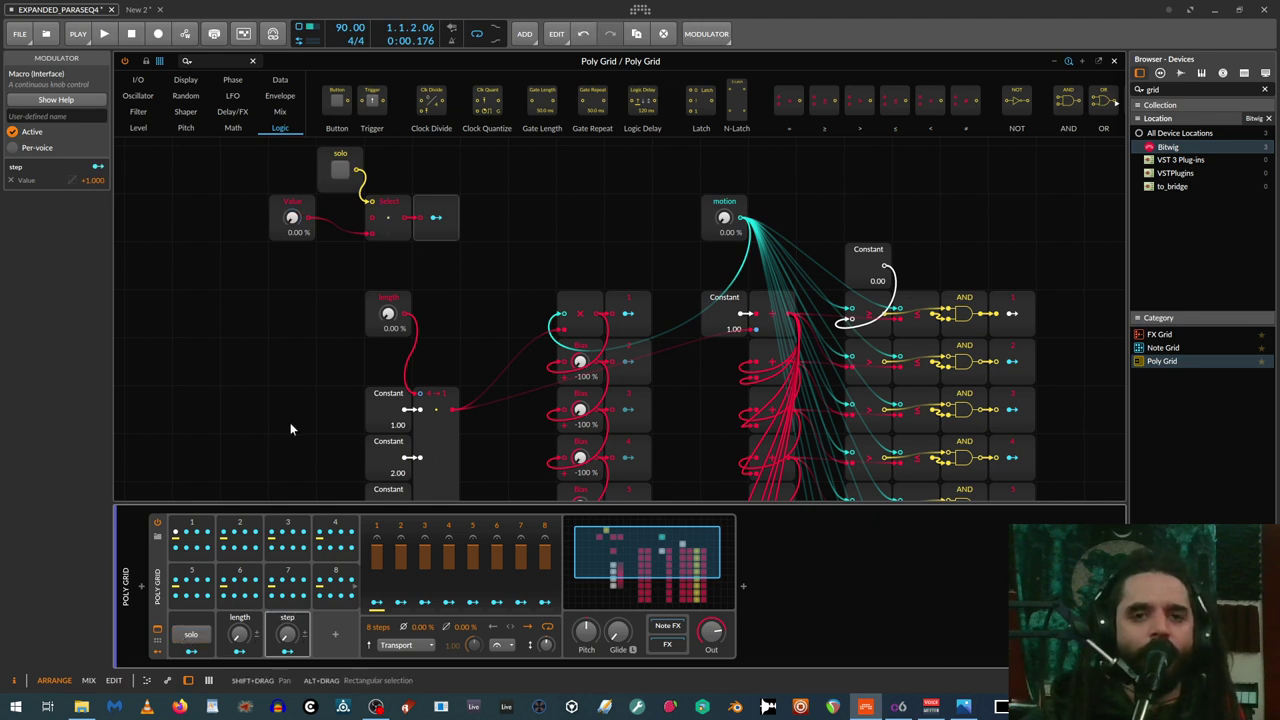
# Move the solo, Value, Select and Modulator Out modules together into open grid space farther up and left of the length knob
pyautogui.moveTo(247, 341); pyautogui.dragTo(315, 343)
pyautogui.moveTo(310, 151); pyautogui.dragTo(536, 238)
pyautogui.moveTo(447, 222); pyautogui.dragTo(255, 222)
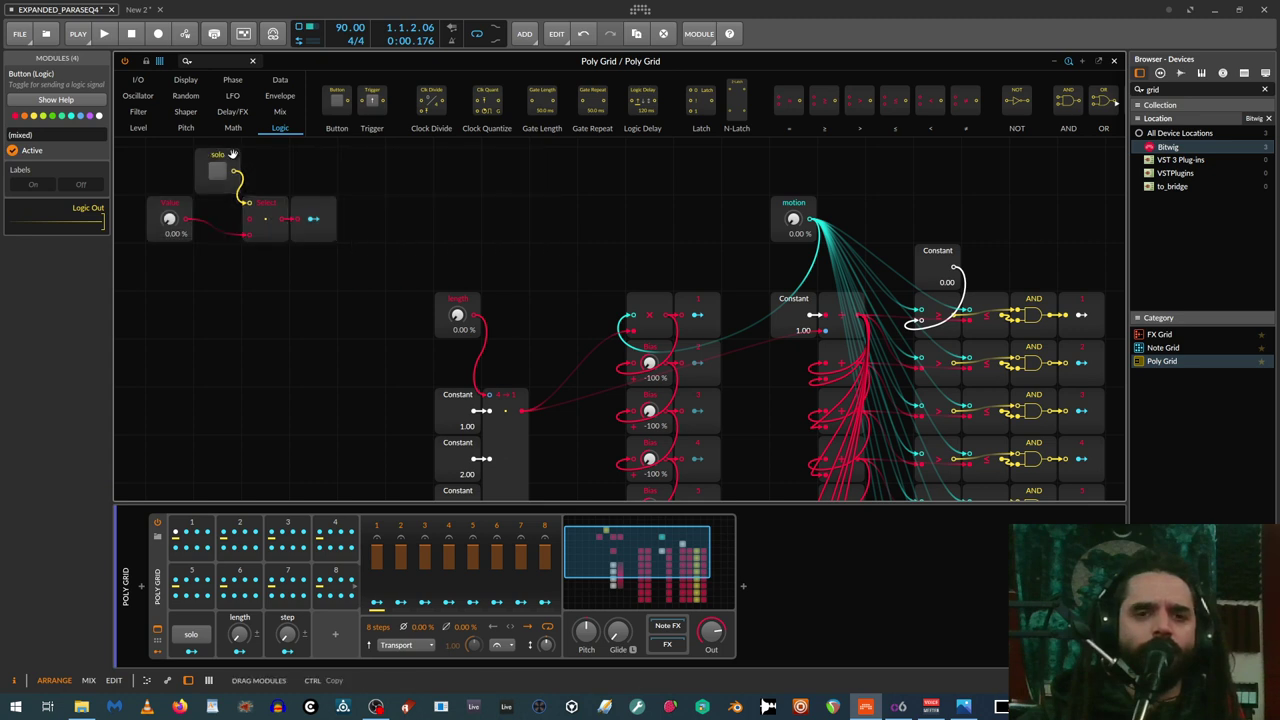
pyautogui.moveTo(308, 313); pyautogui.dragTo(453, 170)
# Add a Phase Reverse module in open grid space below the solo group and attach a Saw array module to its input
pyautogui.moveTo(261, 367); pyautogui.dragTo(323, 354)
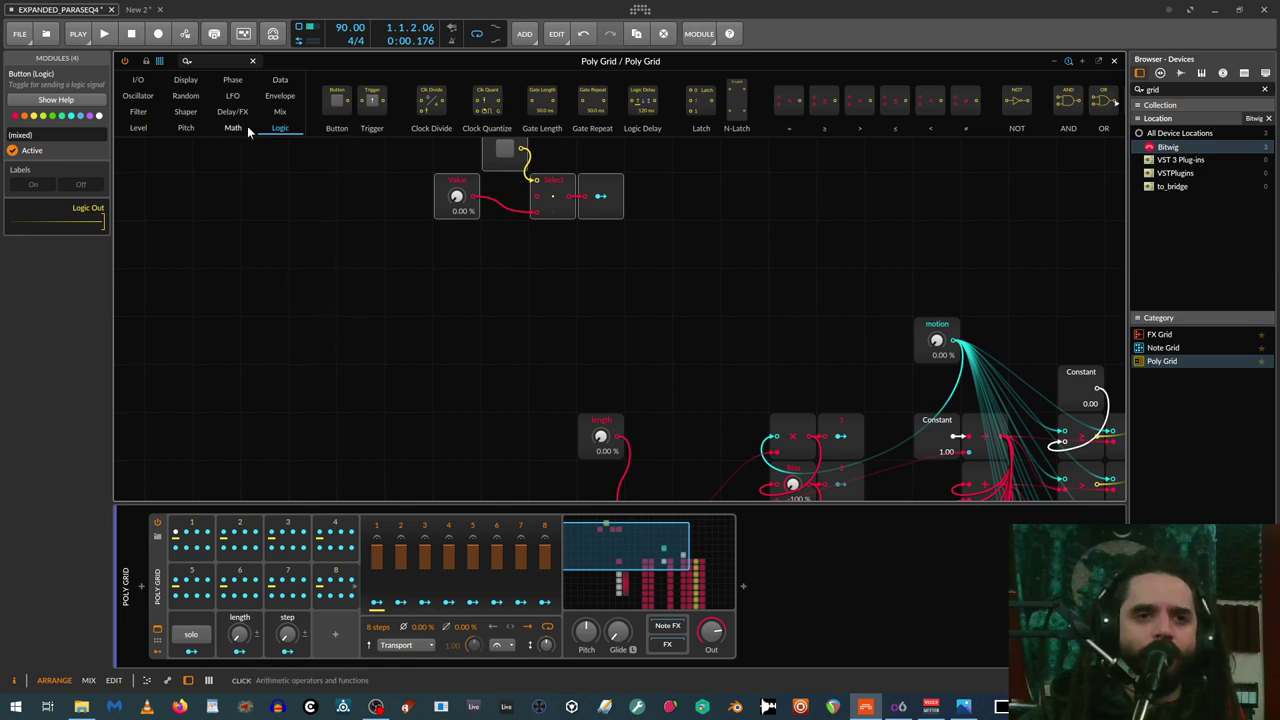
pyautogui.click(230, 80)
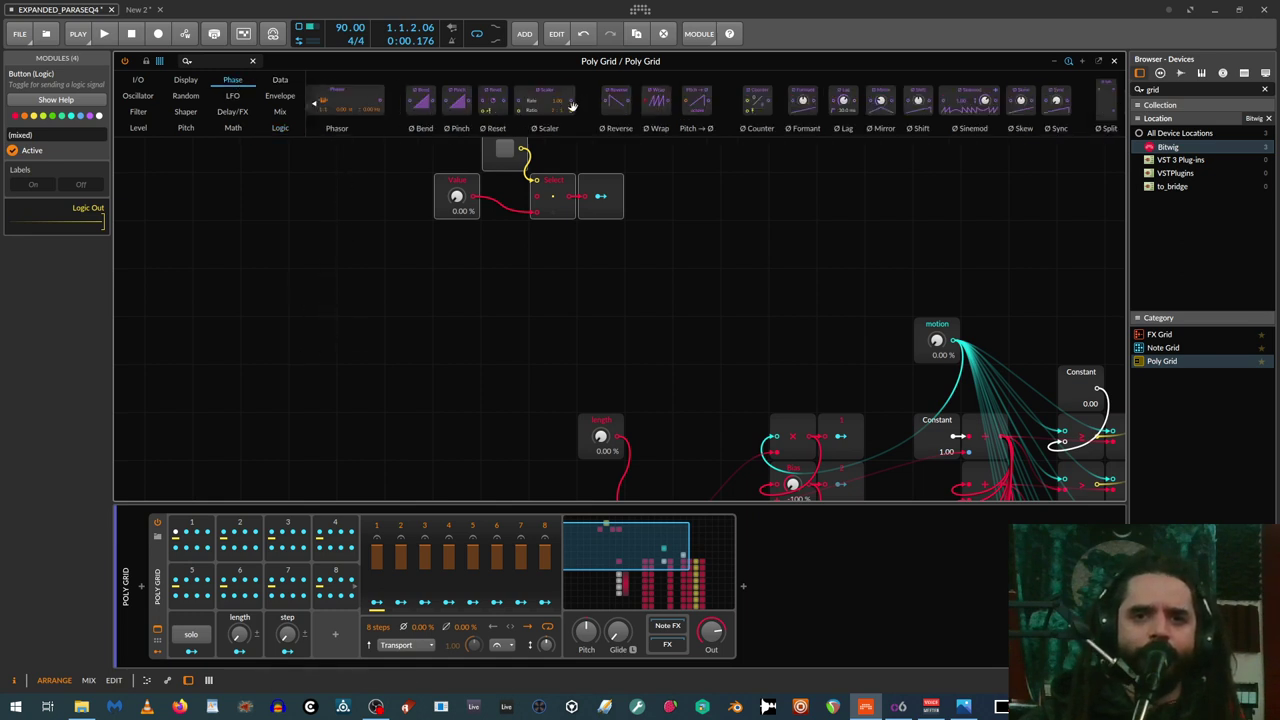
pyautogui.moveTo(617, 100); pyautogui.dragTo(360, 292)
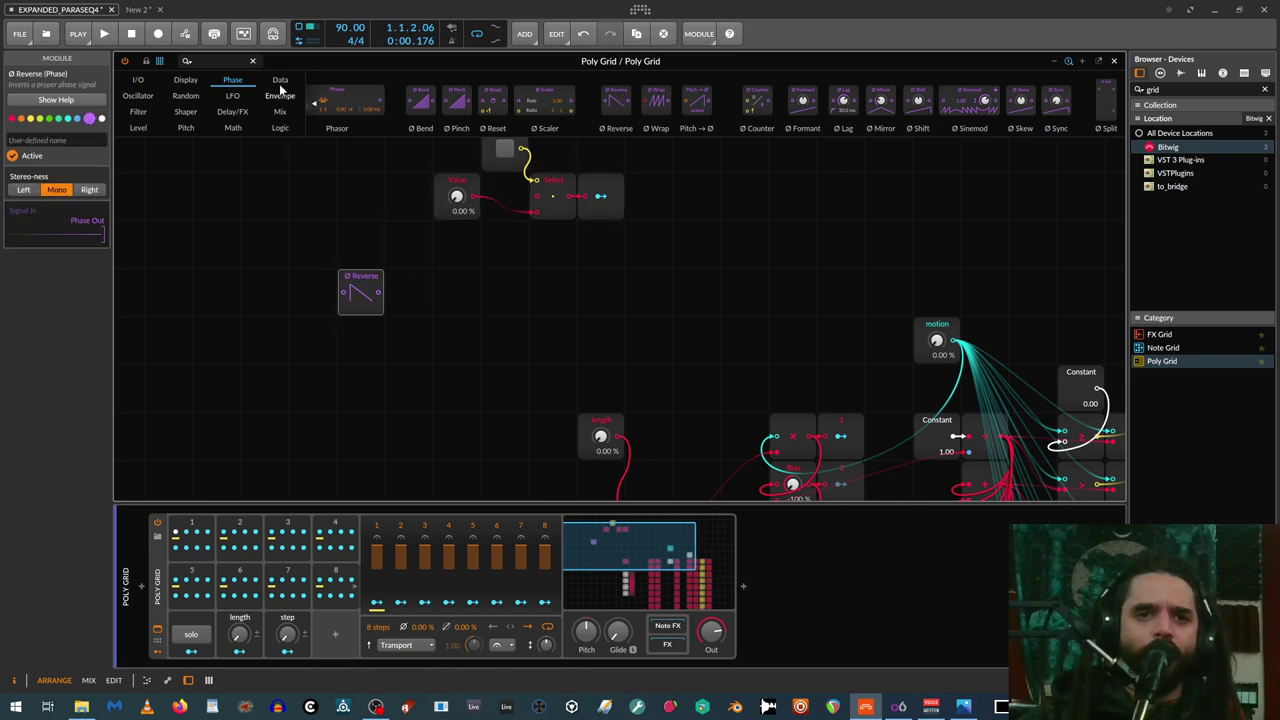
pyautogui.click(280, 80)
pyautogui.moveTo(815, 107); pyautogui.dragTo(340, 292)
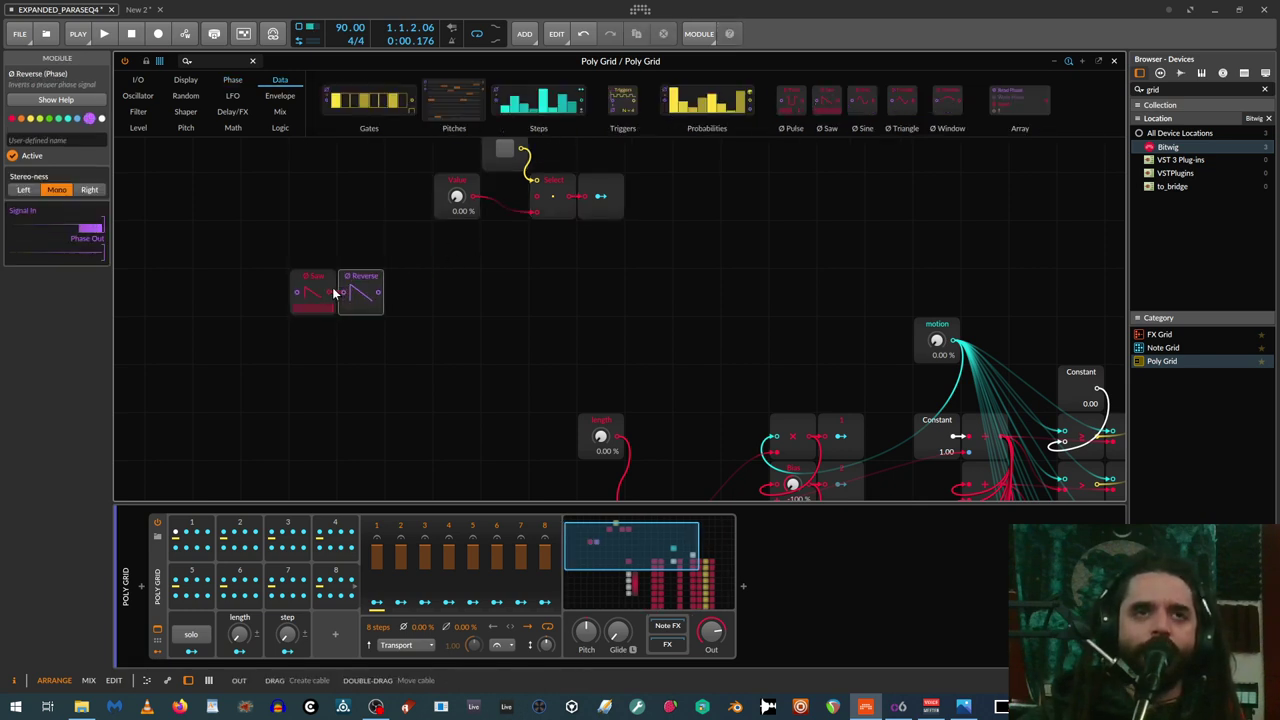
pyautogui.moveTo(242, 366); pyautogui.dragTo(334, 365)
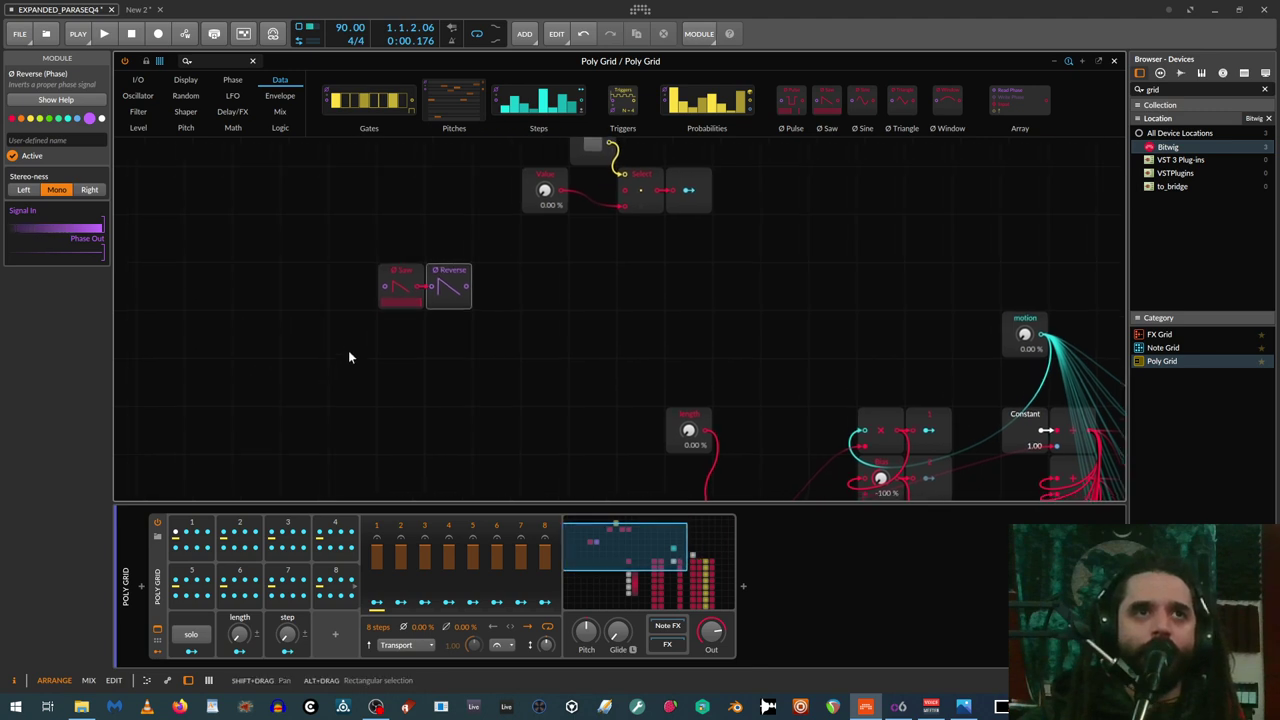
pyautogui.moveTo(302, 304); pyautogui.dragTo(343, 309)
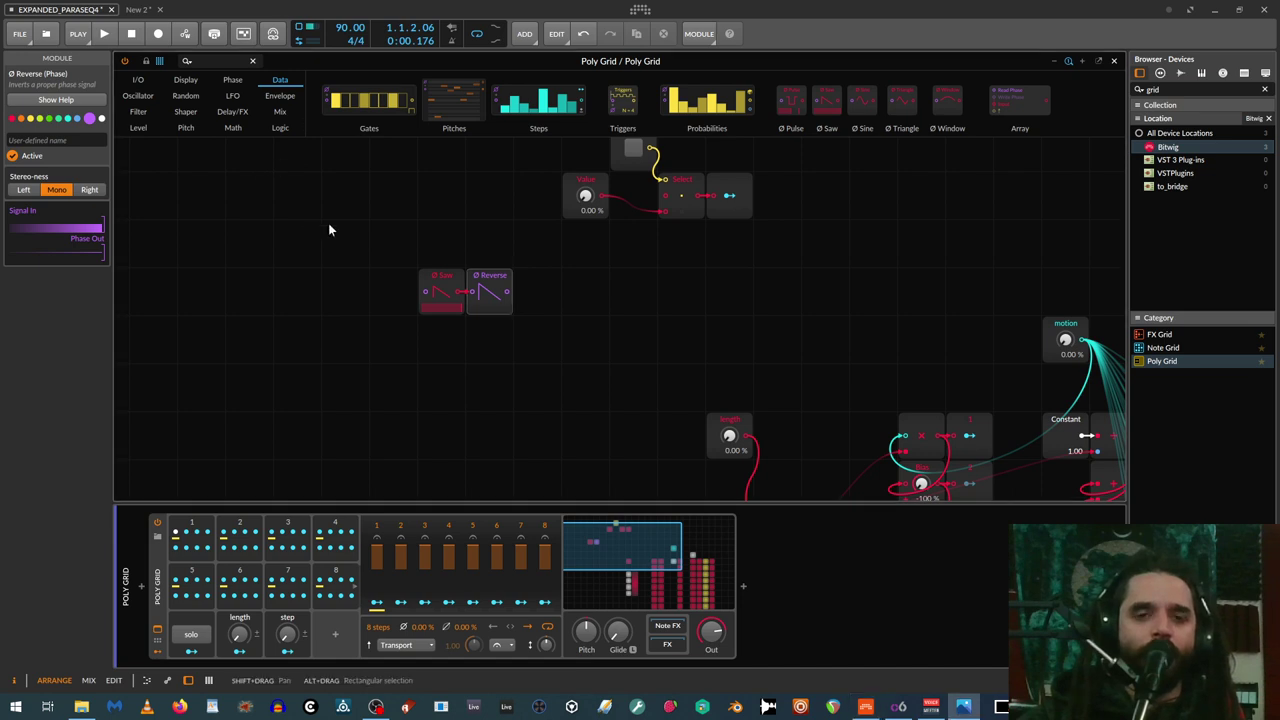
# Insert a Macro modulator in the free slot beside the step Macro and name it rate
pyautogui.click(335, 633)
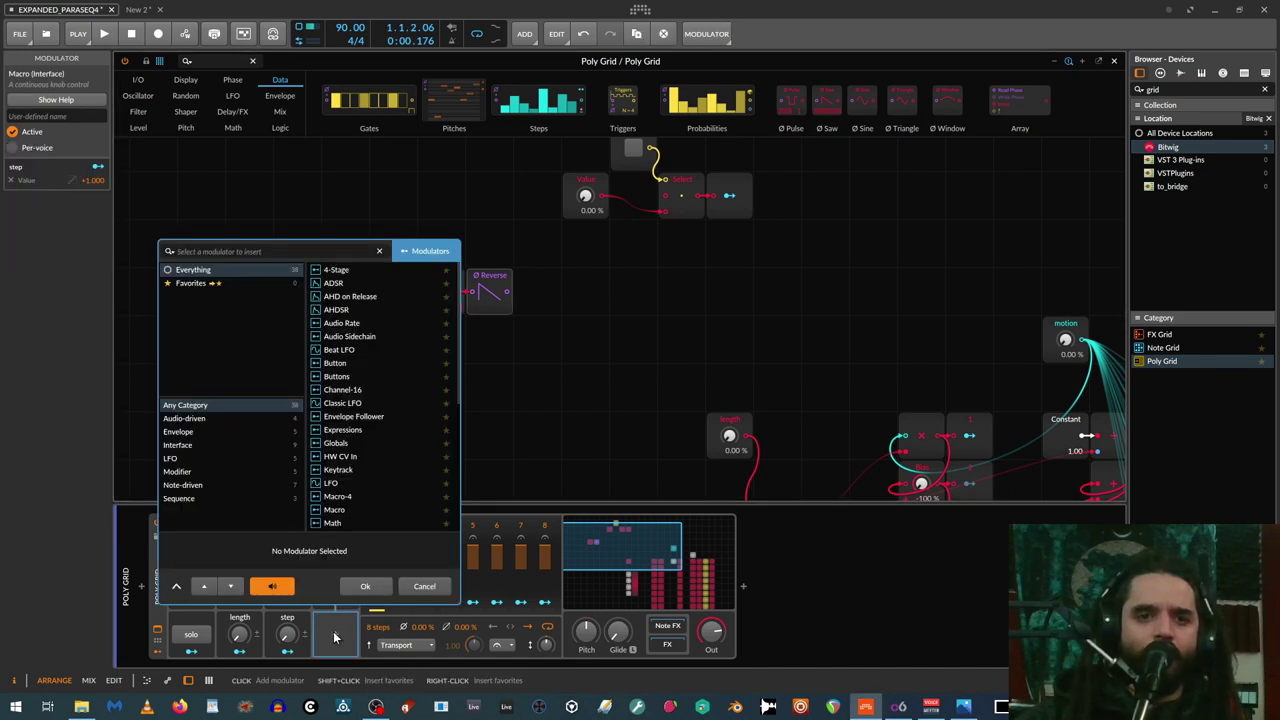
pyautogui.scroll(-5, 367, 484)
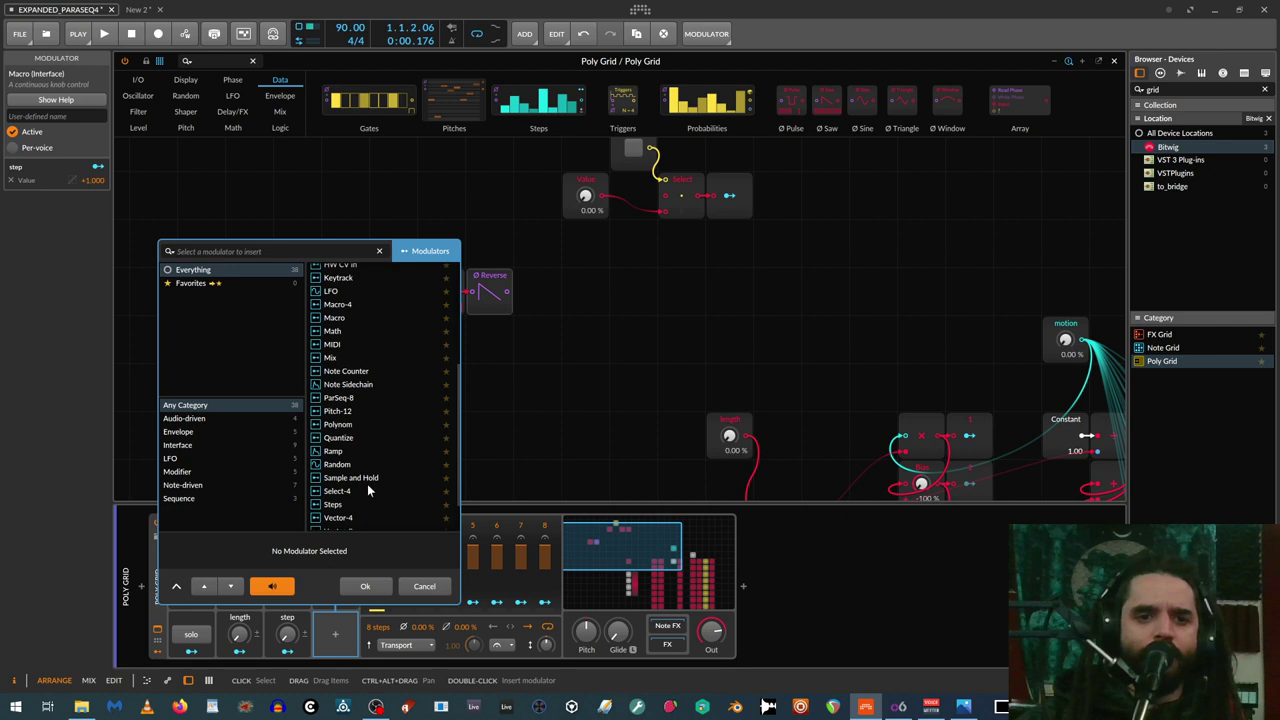
pyautogui.click(334, 317)
pyautogui.click(365, 586)
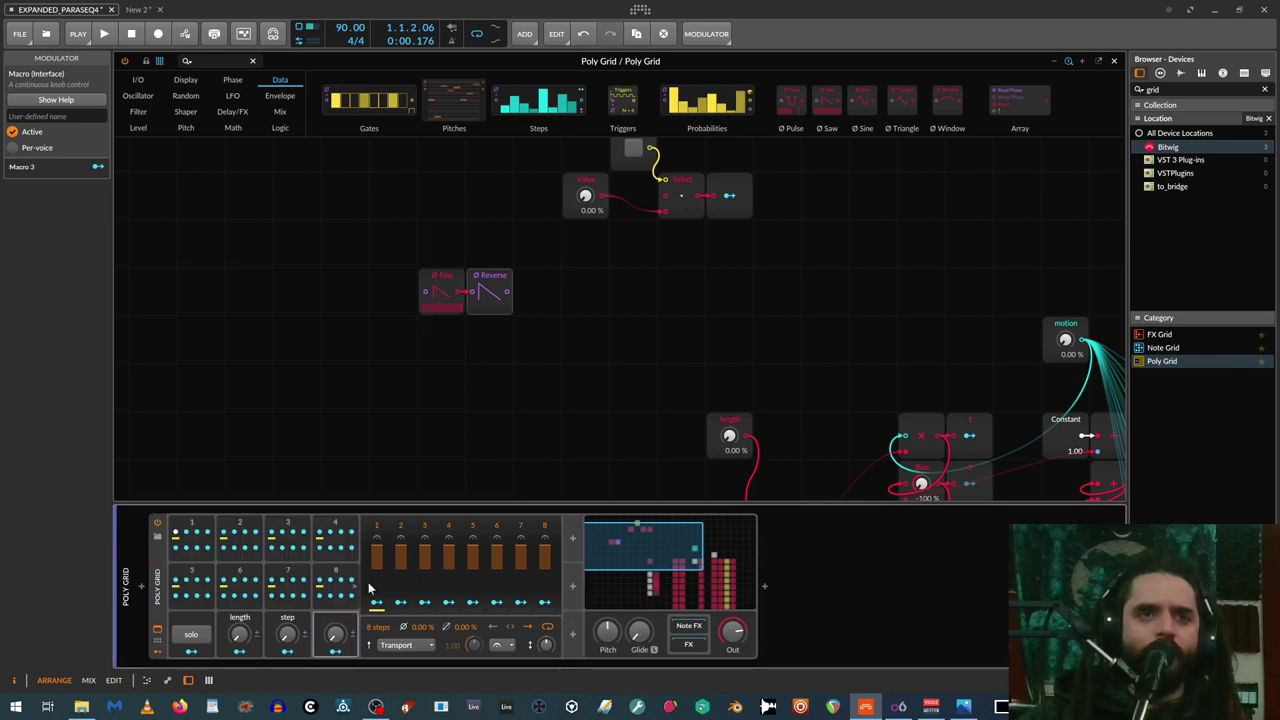
pyautogui.click(339, 621)
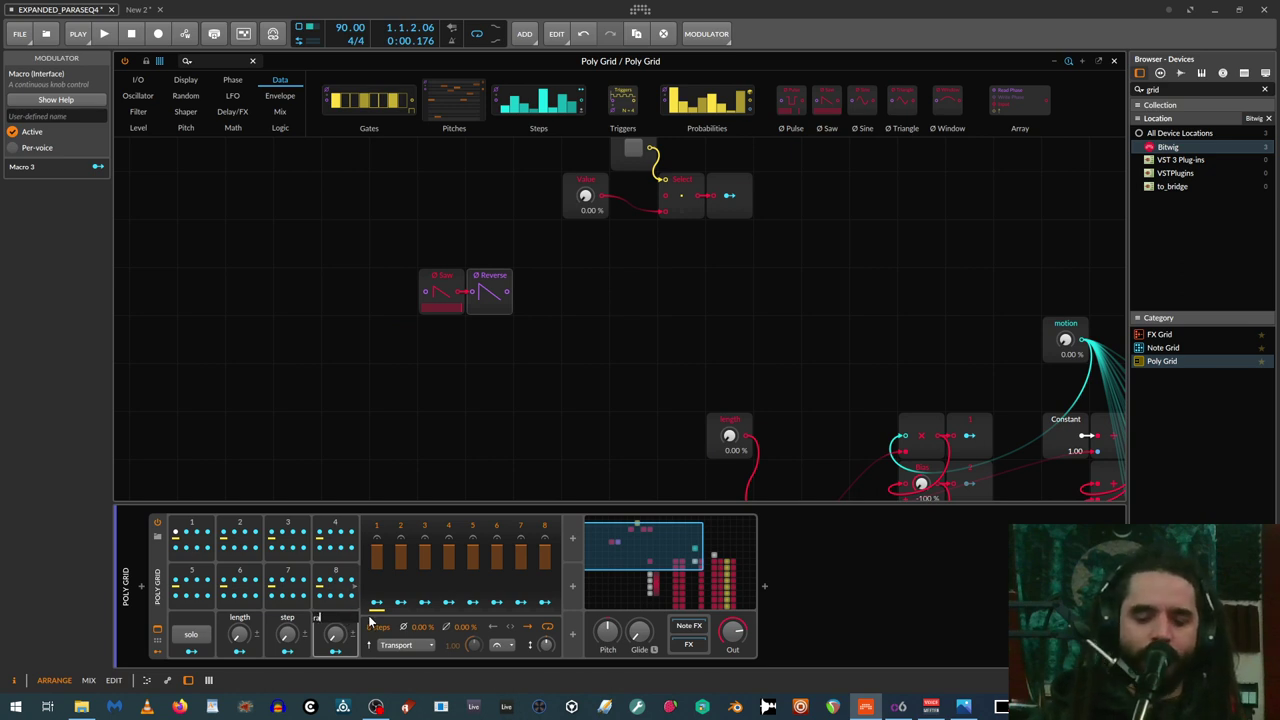
pyautogui.write('rate')
pyautogui.press('Return')
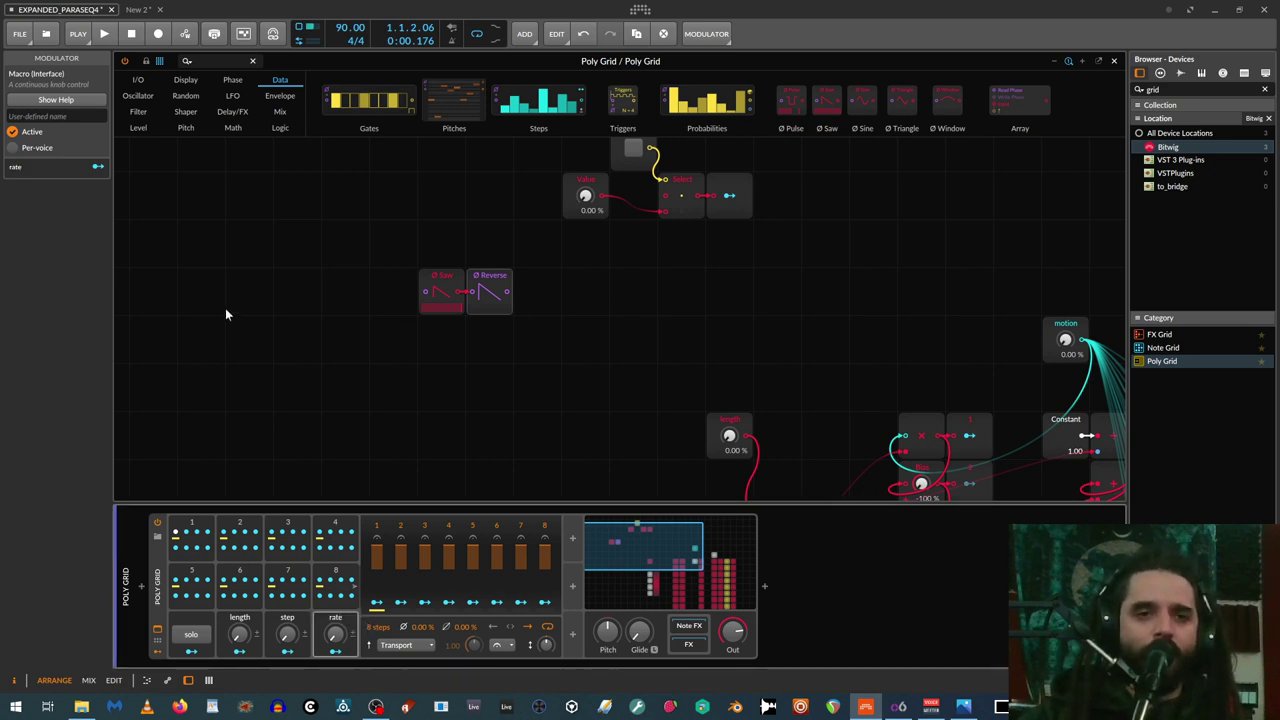
# Place a Value module named rate in the grid, with a Split and a Merge module side by side below it
pyautogui.click(138, 128)
pyautogui.moveTo(372, 100); pyautogui.dragTo(310, 258)
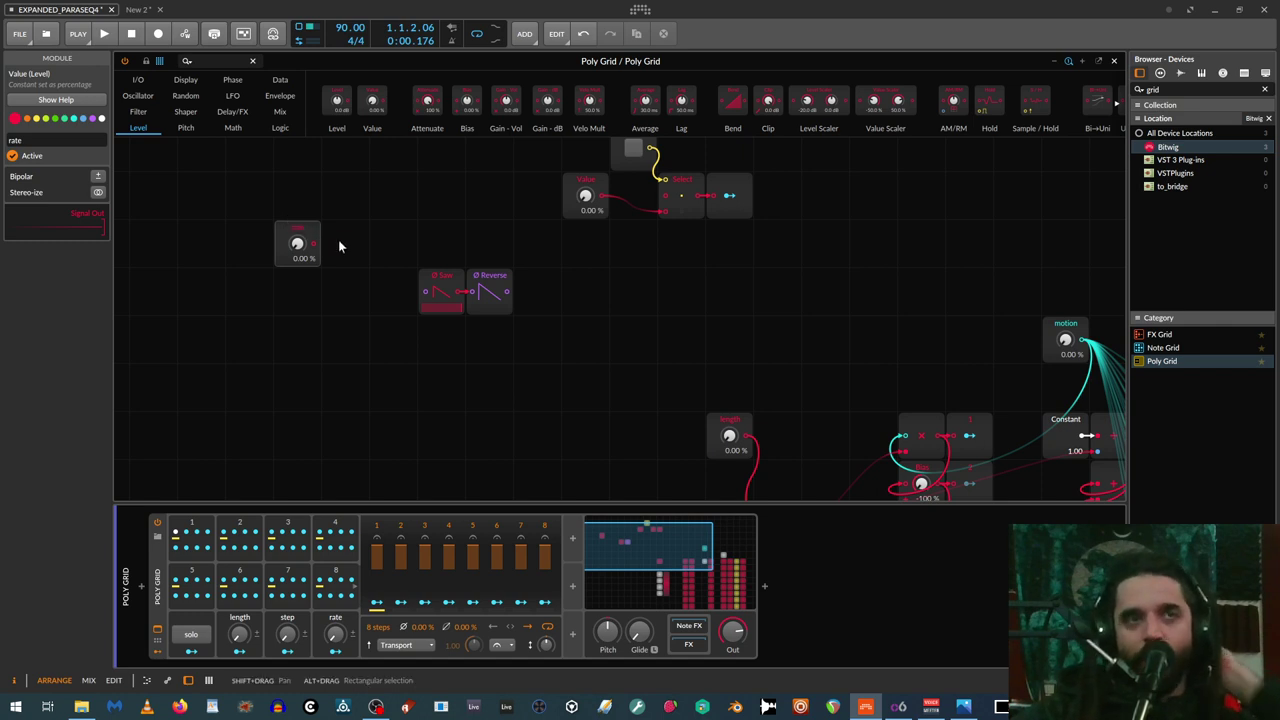
pyautogui.click(277, 126)
pyautogui.click(280, 112)
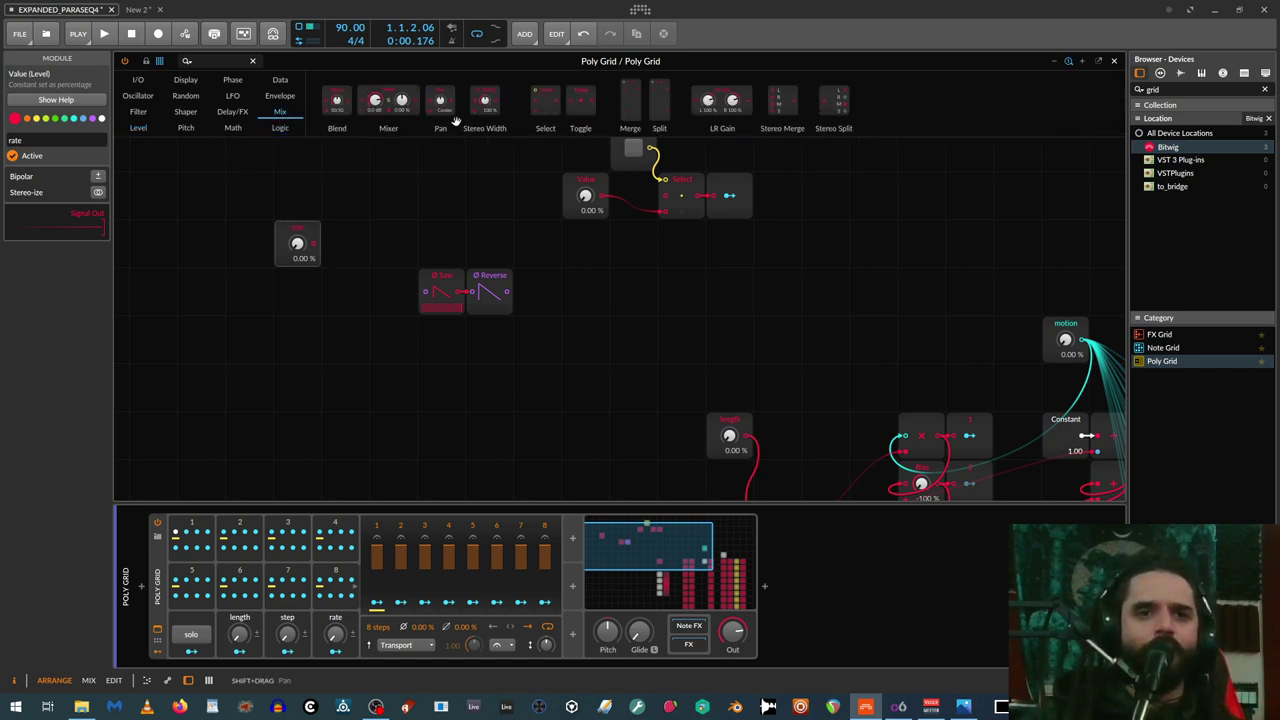
pyautogui.moveTo(630, 98); pyautogui.dragTo(297, 340)
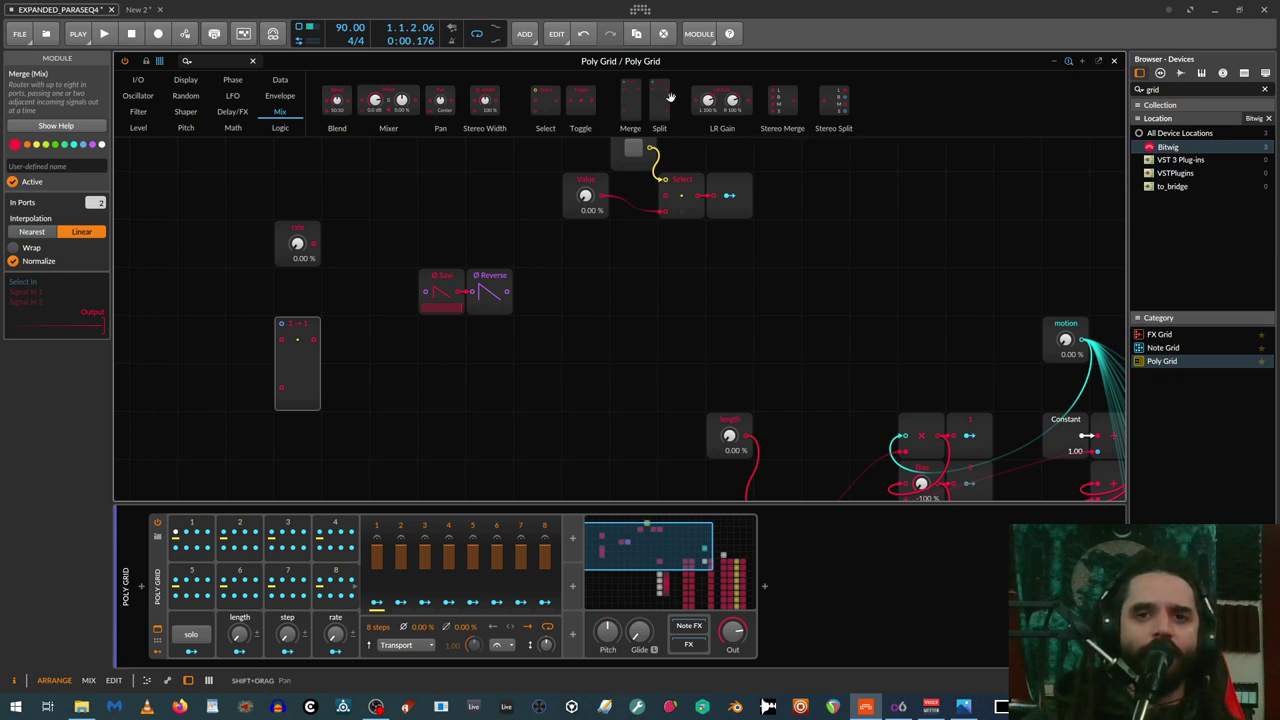
pyautogui.moveTo(660, 112); pyautogui.dragTo(263, 349)
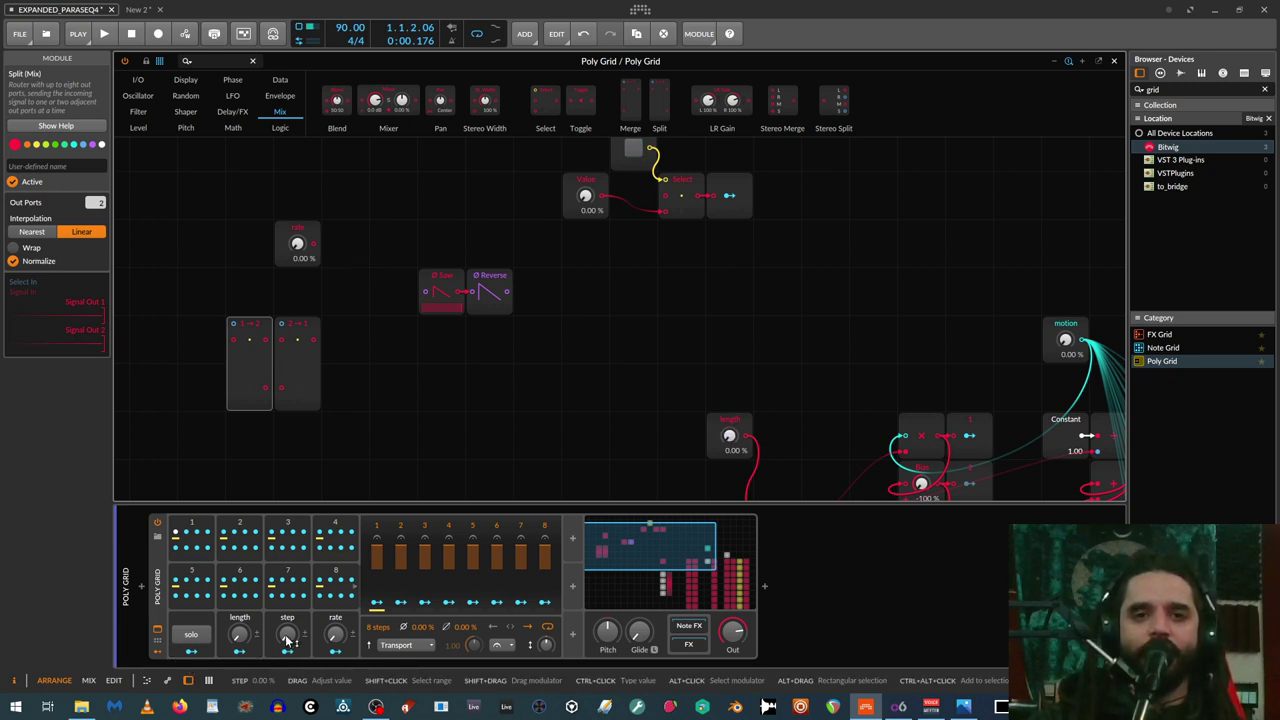
pyautogui.scroll(4, 700, 300)
pyautogui.scroll(-2, 583, 334)
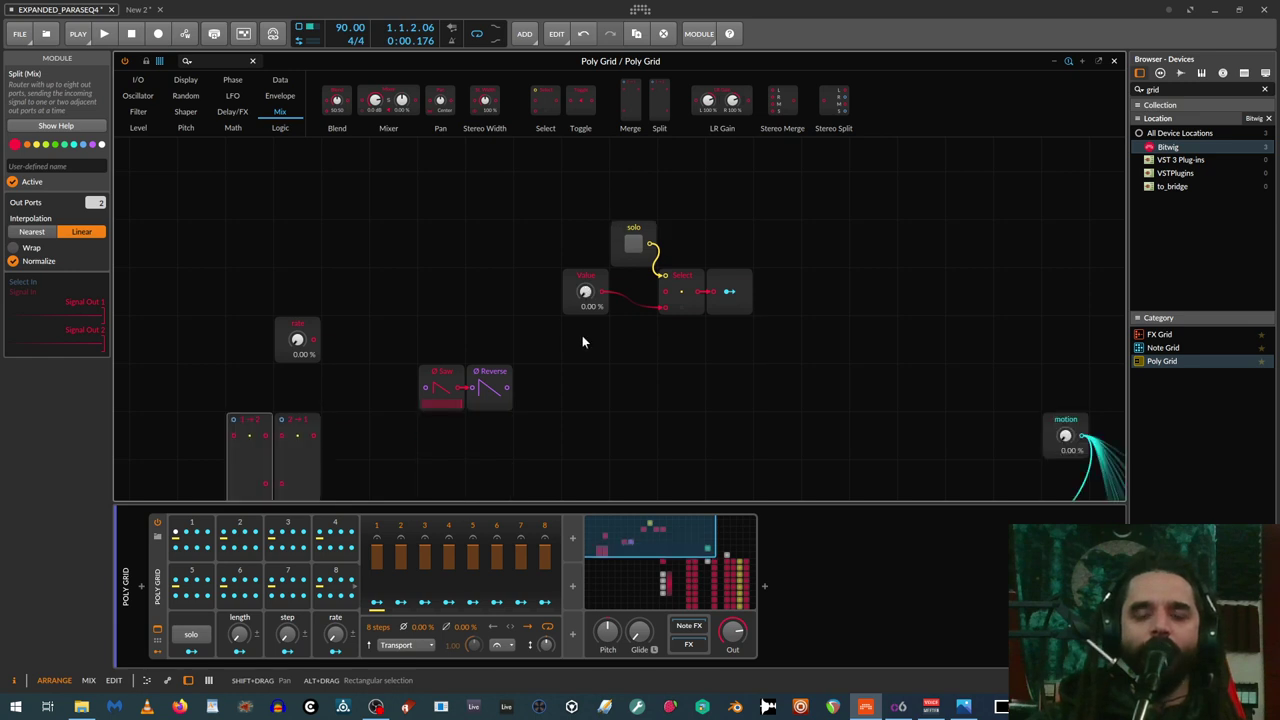
pyautogui.click(157, 653)
pyautogui.click(157, 654)
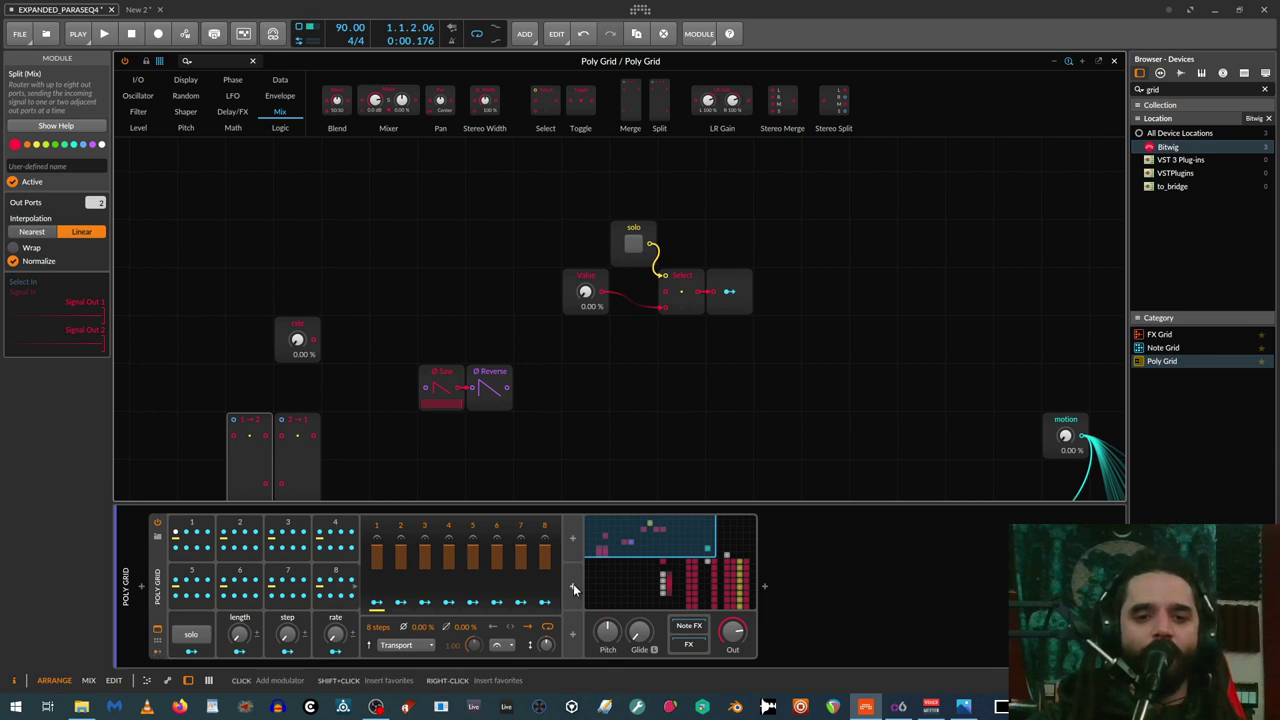
pyautogui.click(572, 538)
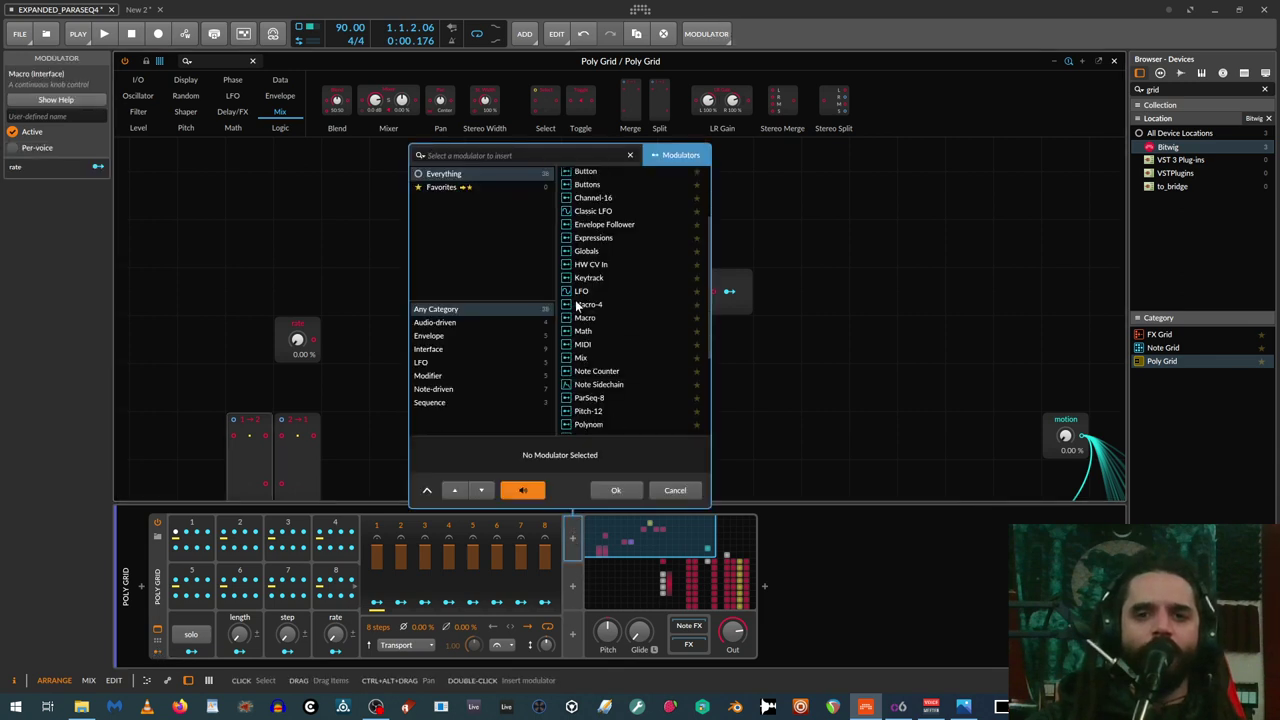
pyautogui.click(581, 291)
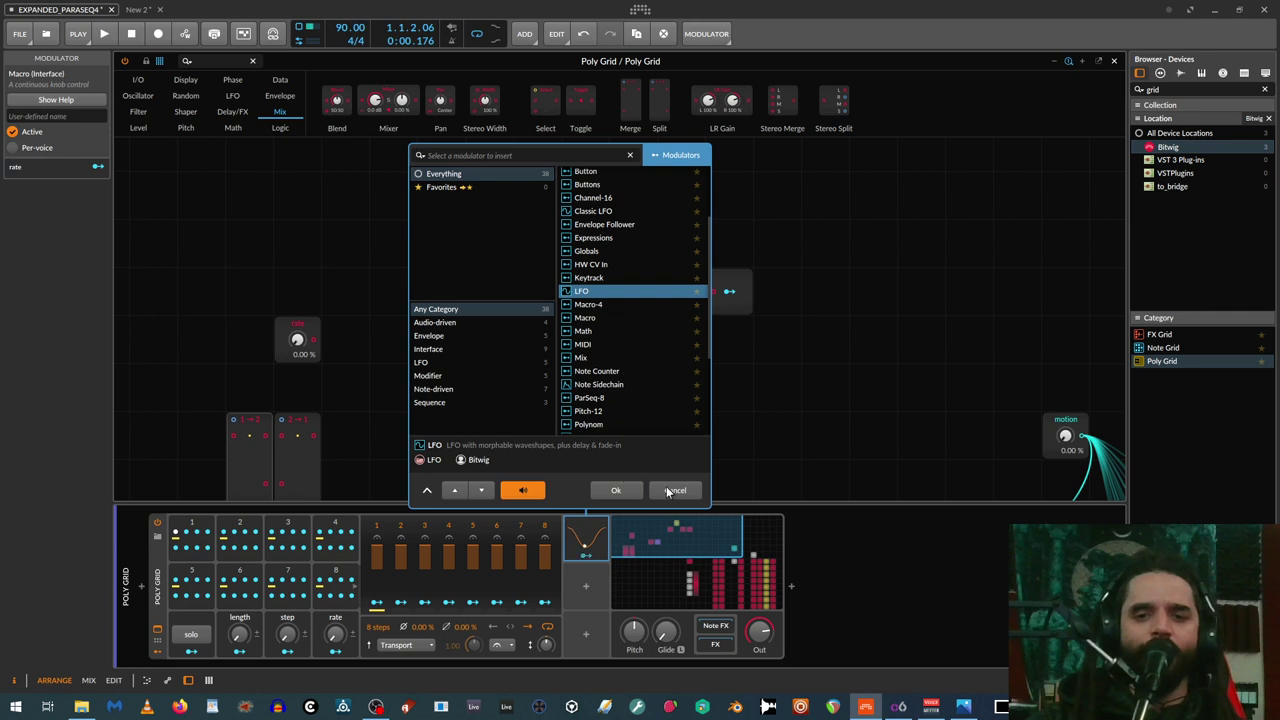
pyautogui.click(674, 490)
# Insert a Classic LFO modulator set to a rising saw, a 1/4 note timebase, unipolar output and Note Retrigger on
pyautogui.click(572, 538)
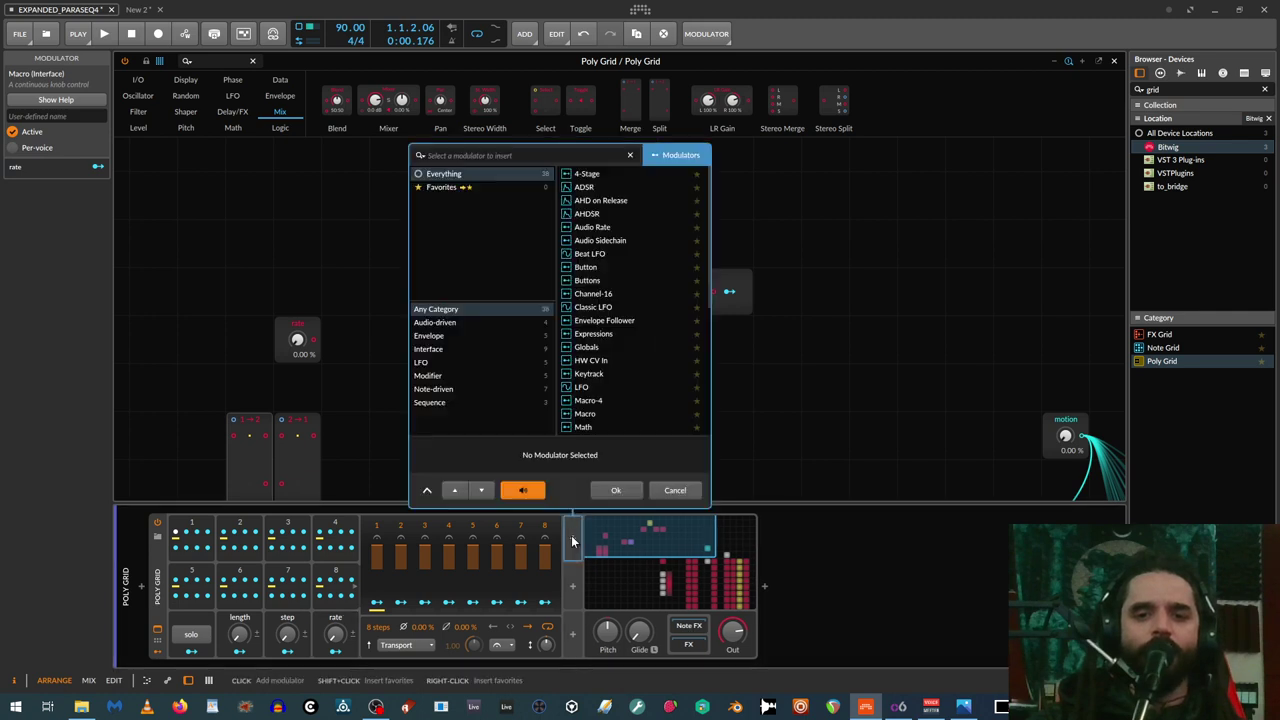
pyautogui.click(596, 308)
pyautogui.click(615, 490)
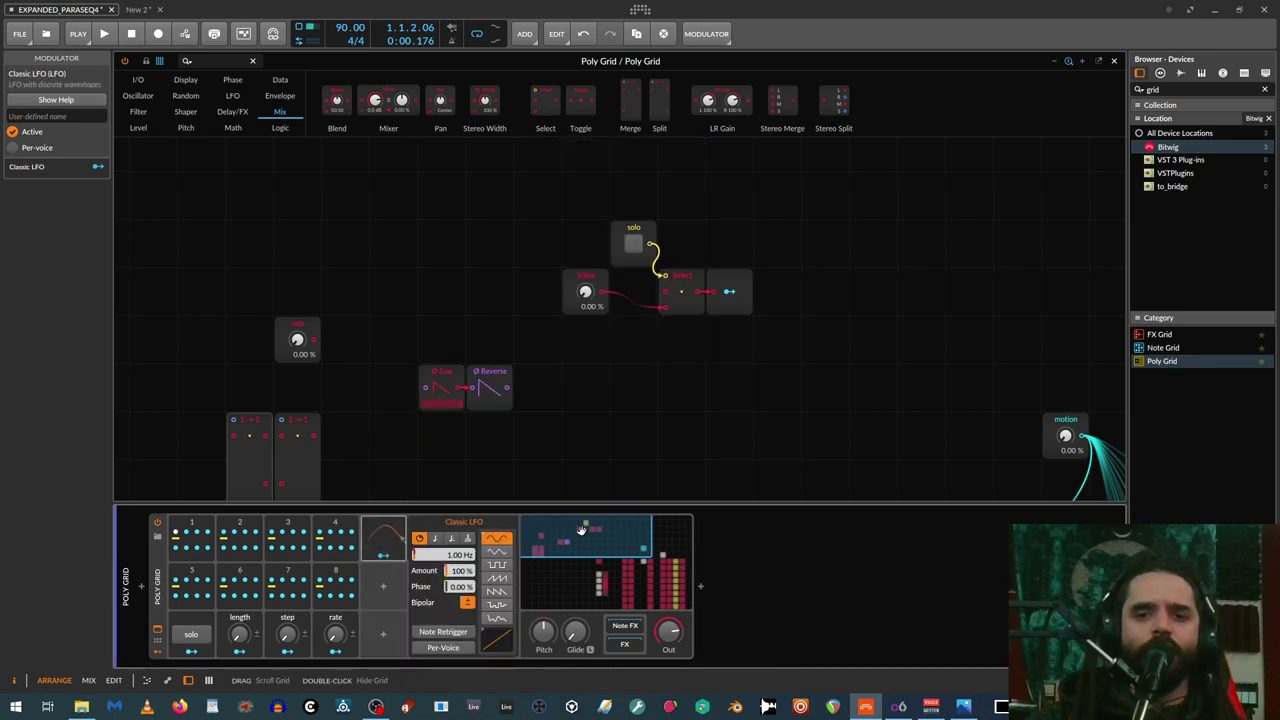
pyautogui.click(497, 578)
pyautogui.click(434, 540)
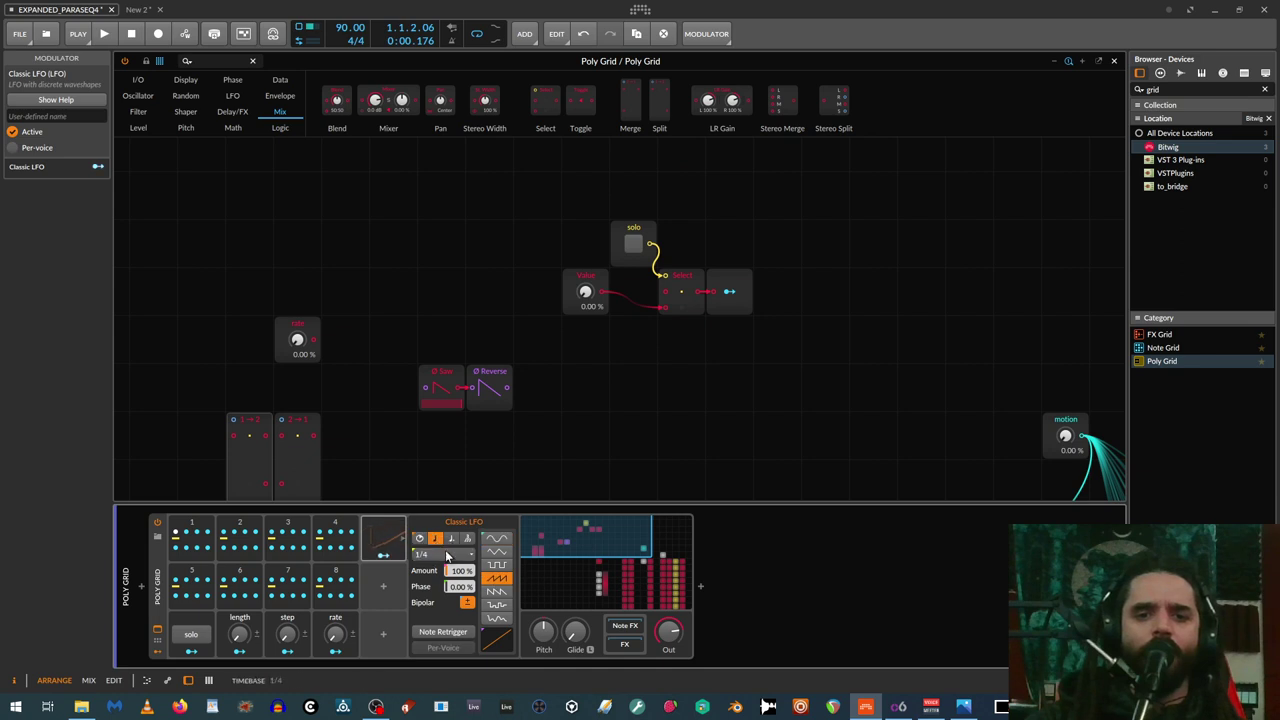
pyautogui.click(443, 631)
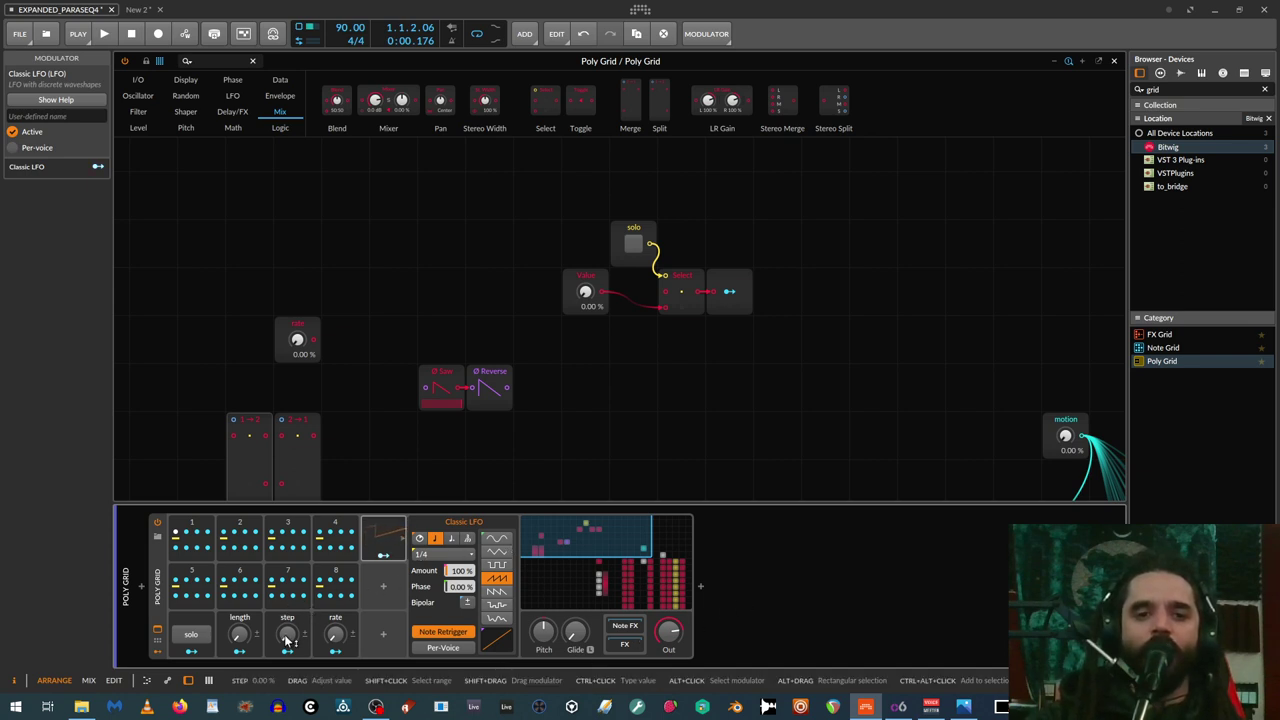
# Deactivate the Classic LFO and test turning the step knob
pyautogui.moveTo(550, 202); pyautogui.dragTo(760, 335)
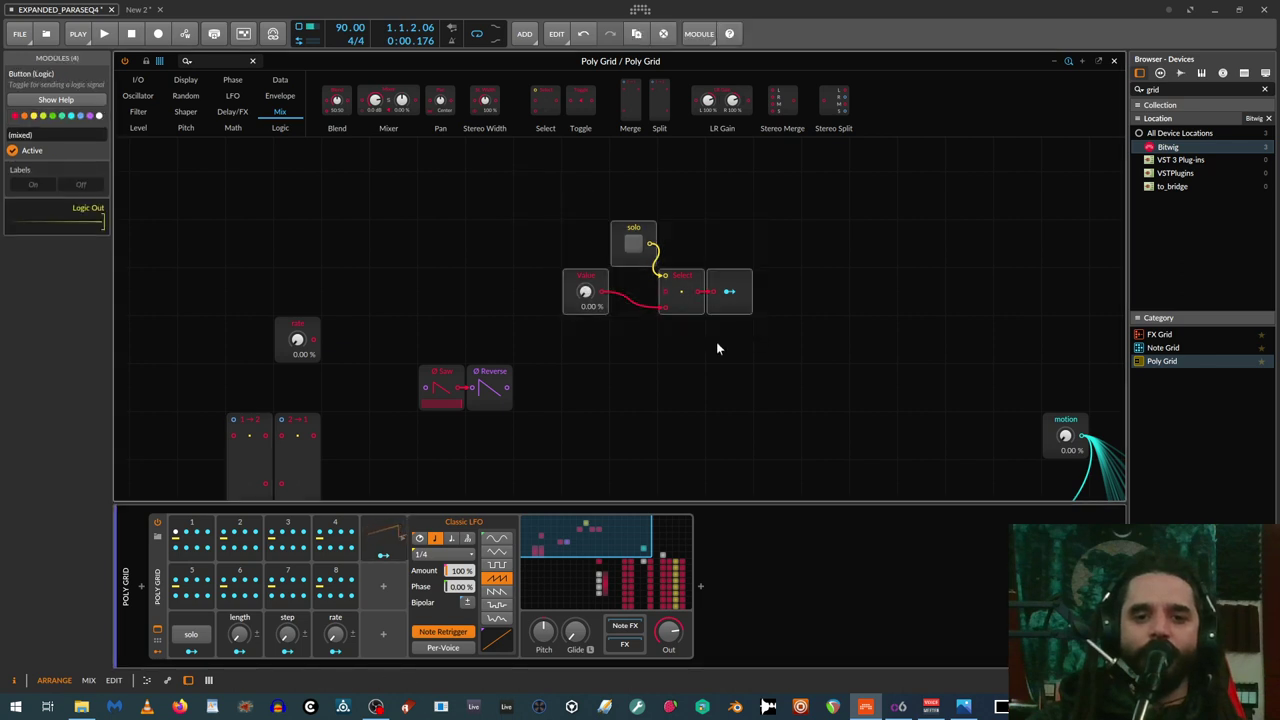
pyautogui.click(294, 619)
pyautogui.moveTo(726, 378); pyautogui.dragTo(578, 349)
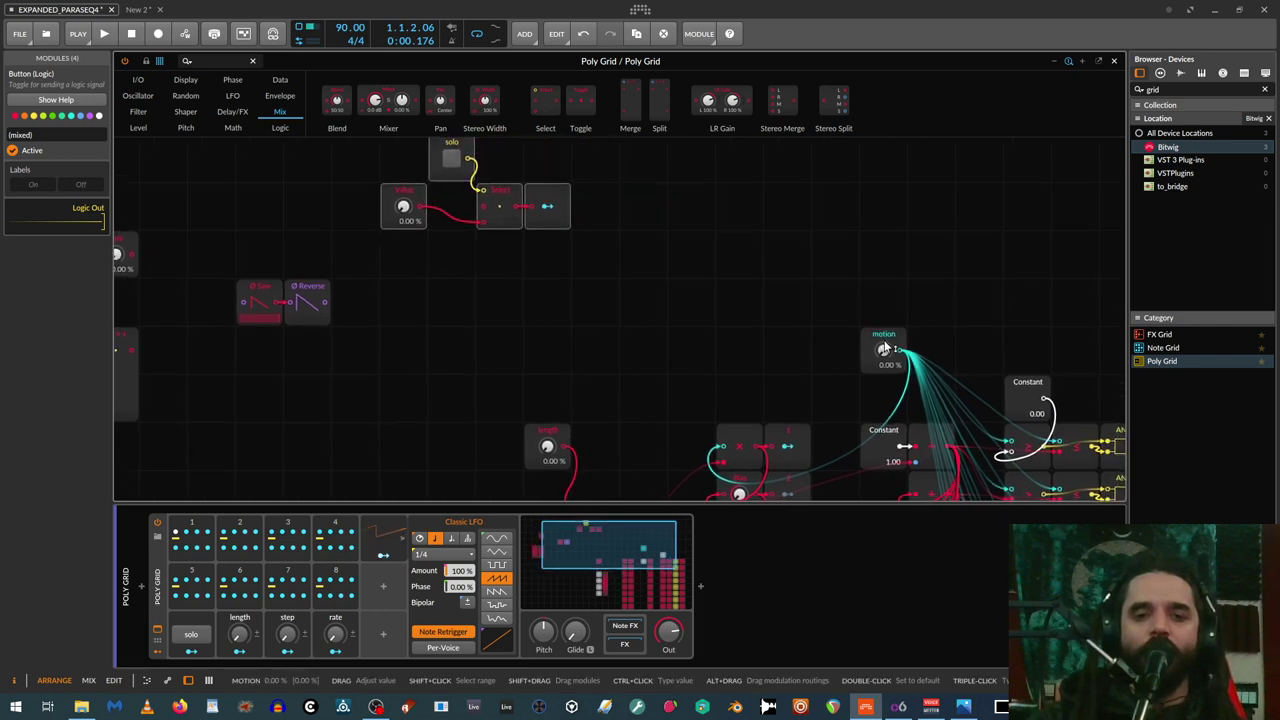
pyautogui.click(380, 530)
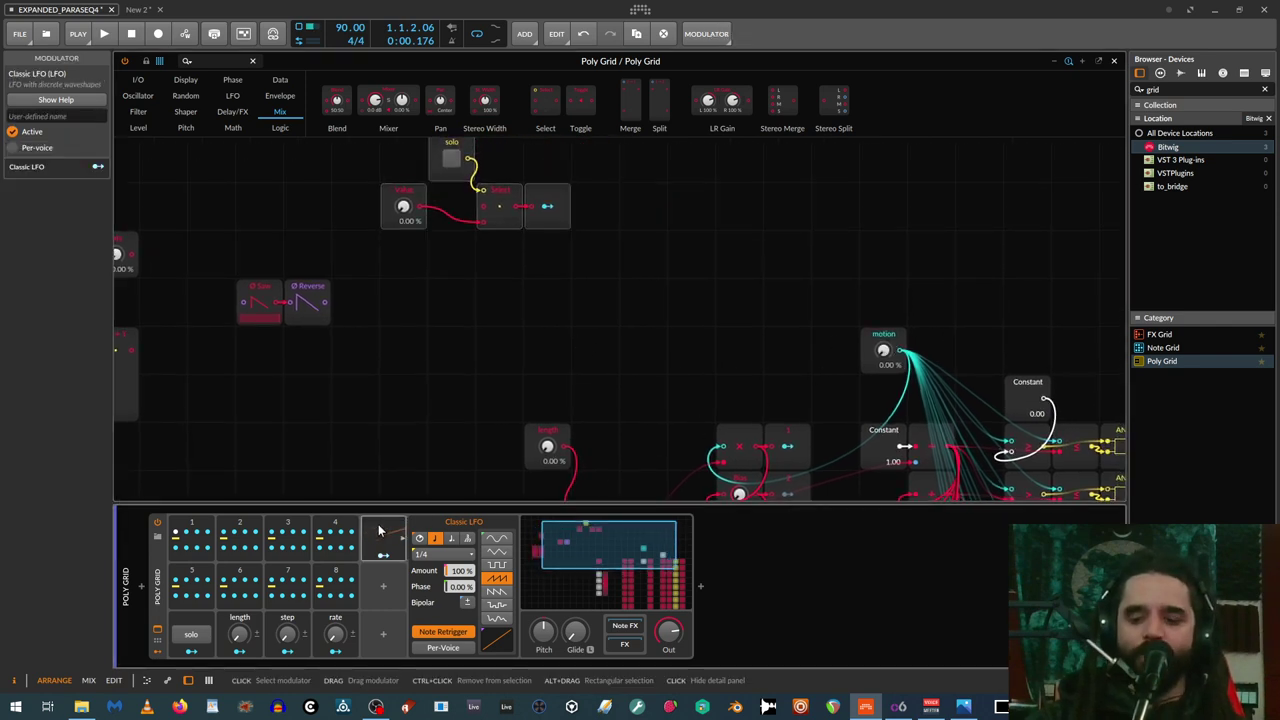
pyautogui.hotkey('alt', 'a')
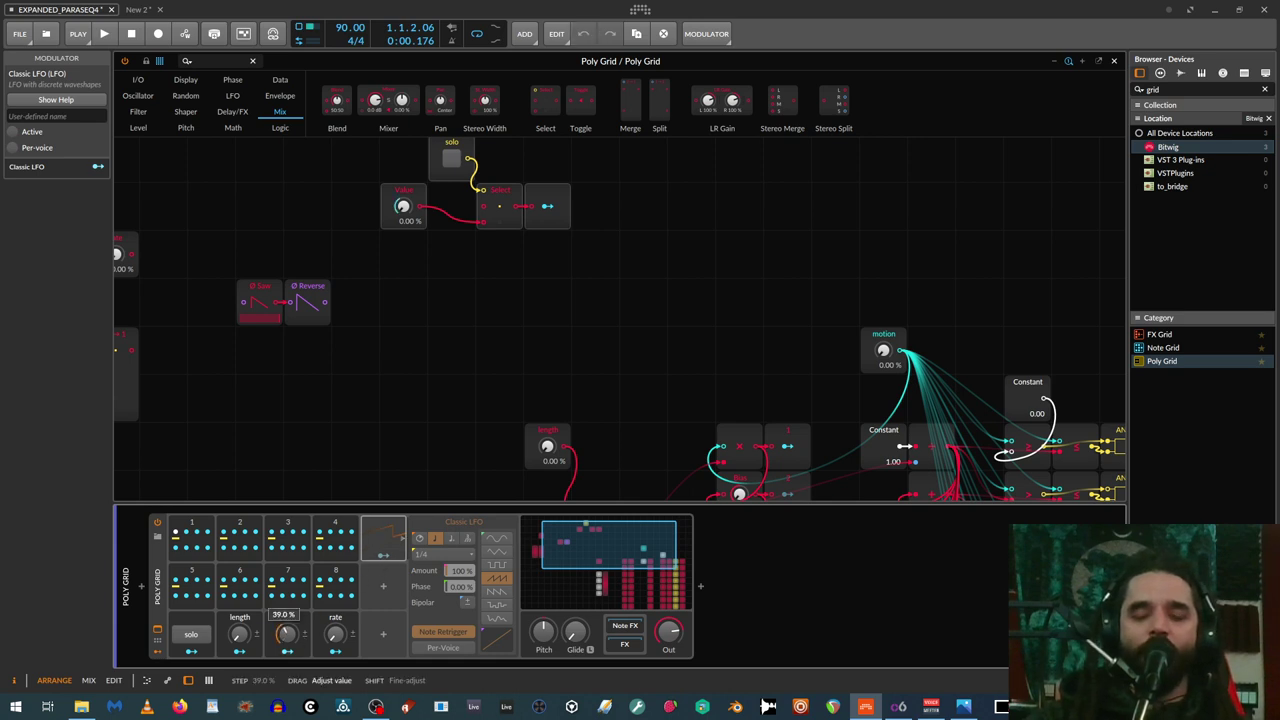
pyautogui.click(385, 539)
pyautogui.click(392, 530)
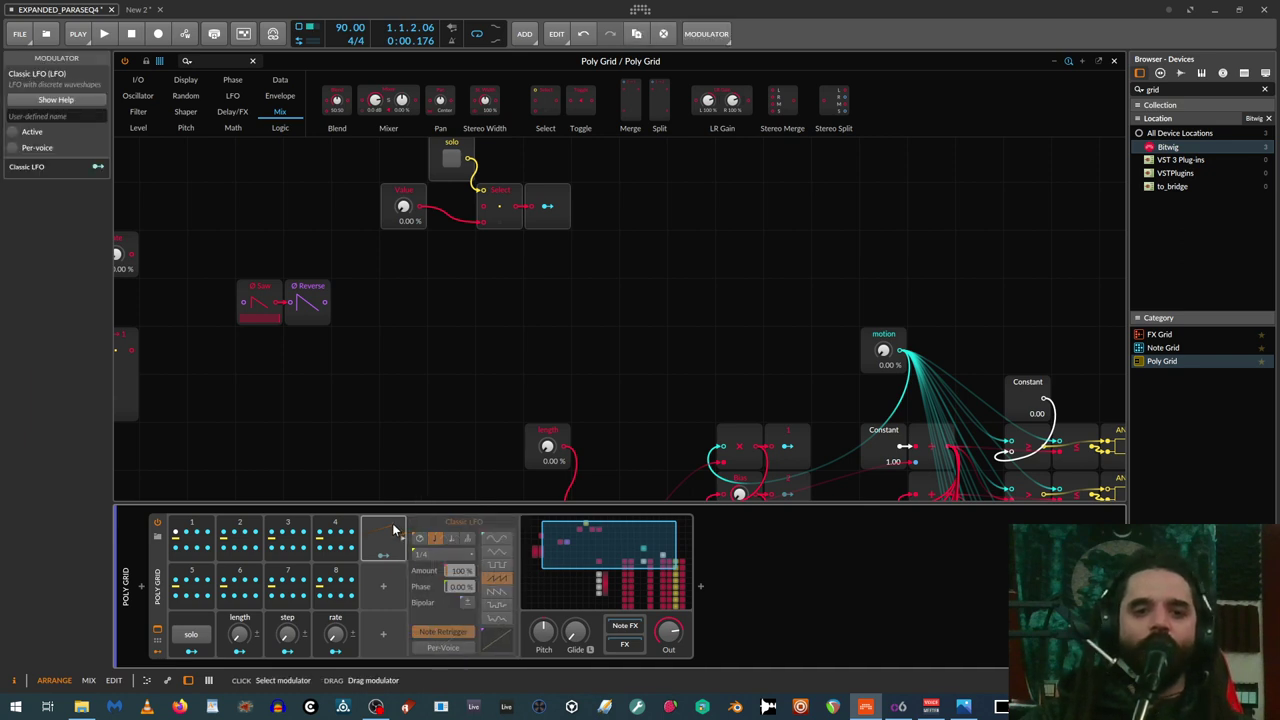
pyautogui.moveTo(326, 403); pyautogui.dragTo(484, 410)
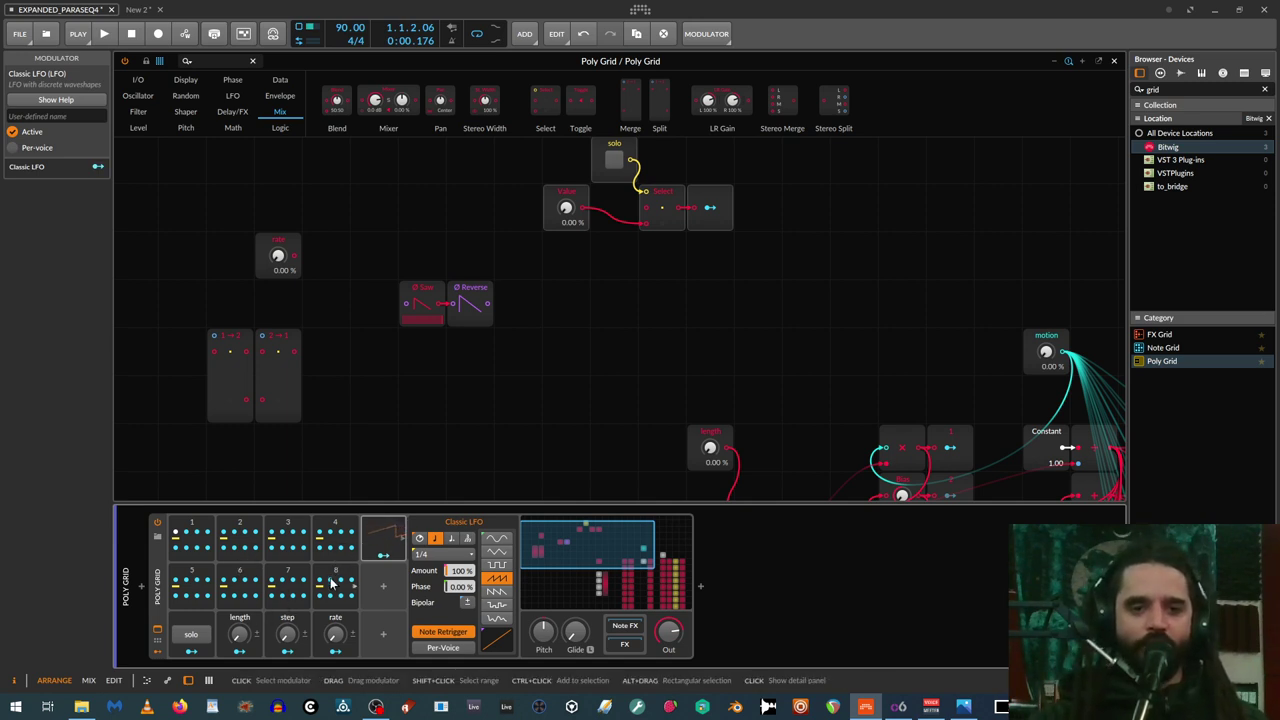
pyautogui.click(383, 636)
pyautogui.scroll(-5, 425, 455)
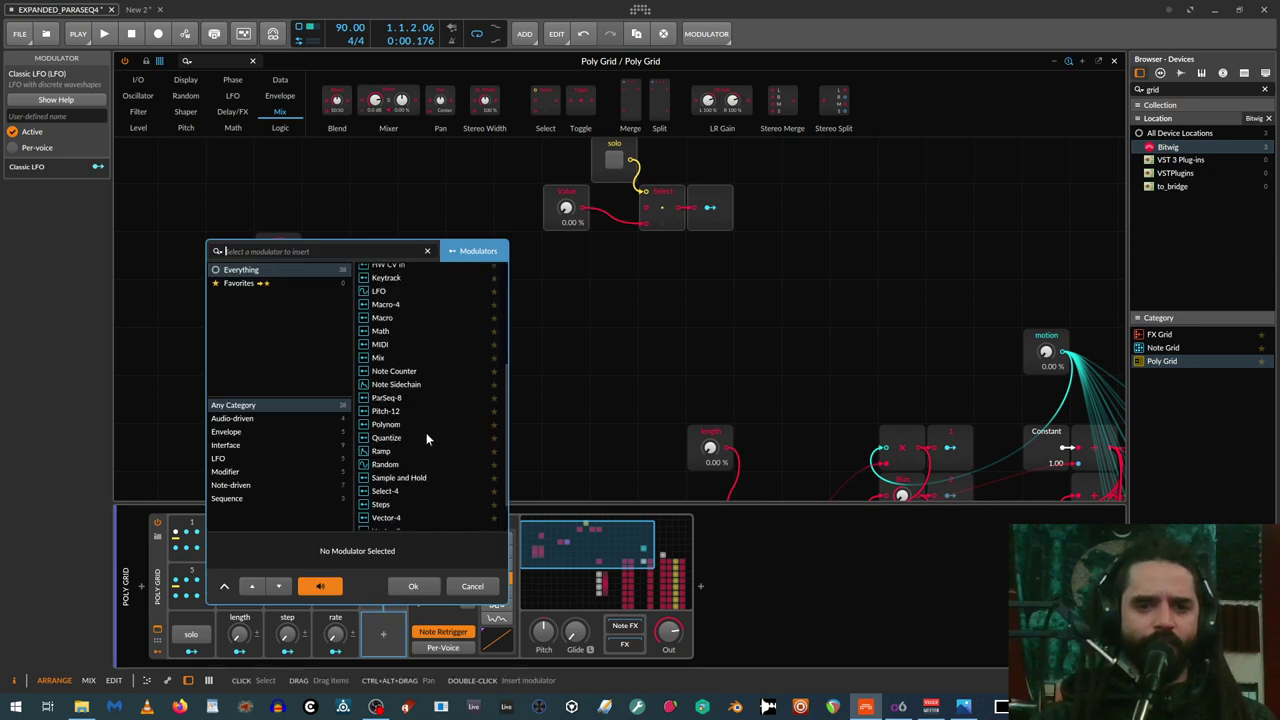
pyautogui.doubleClick(381, 331)
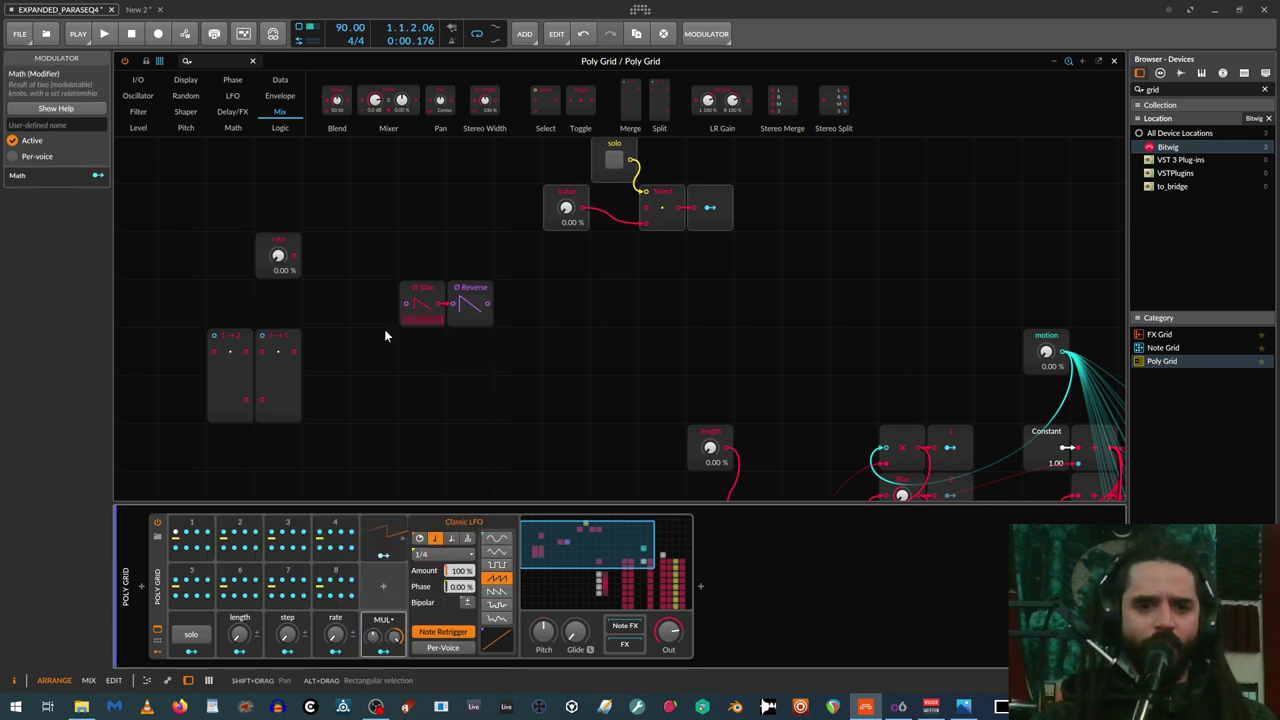
pyautogui.hotkey('ctrl', 'z')
# Insert a Macro modulator beside the rate Macro, name it Value and map it to the motion knob at +1.000
pyautogui.click(383, 634)
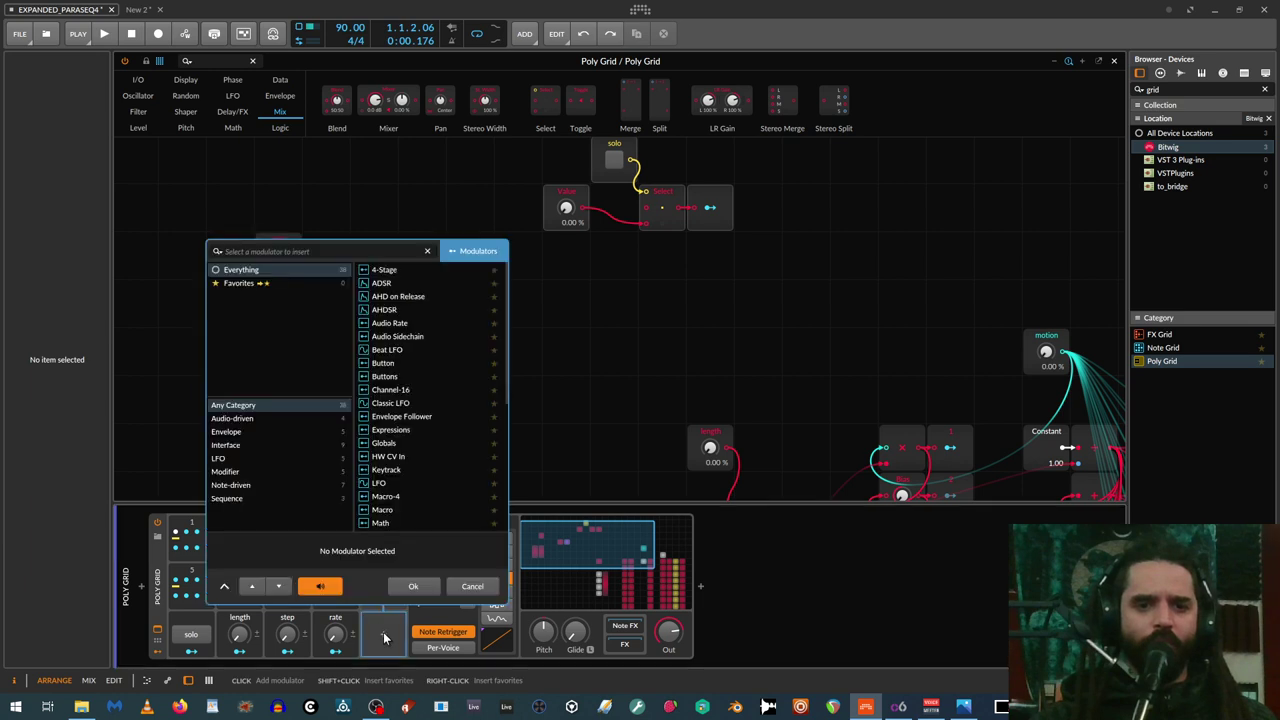
pyautogui.doubleClick(388, 510)
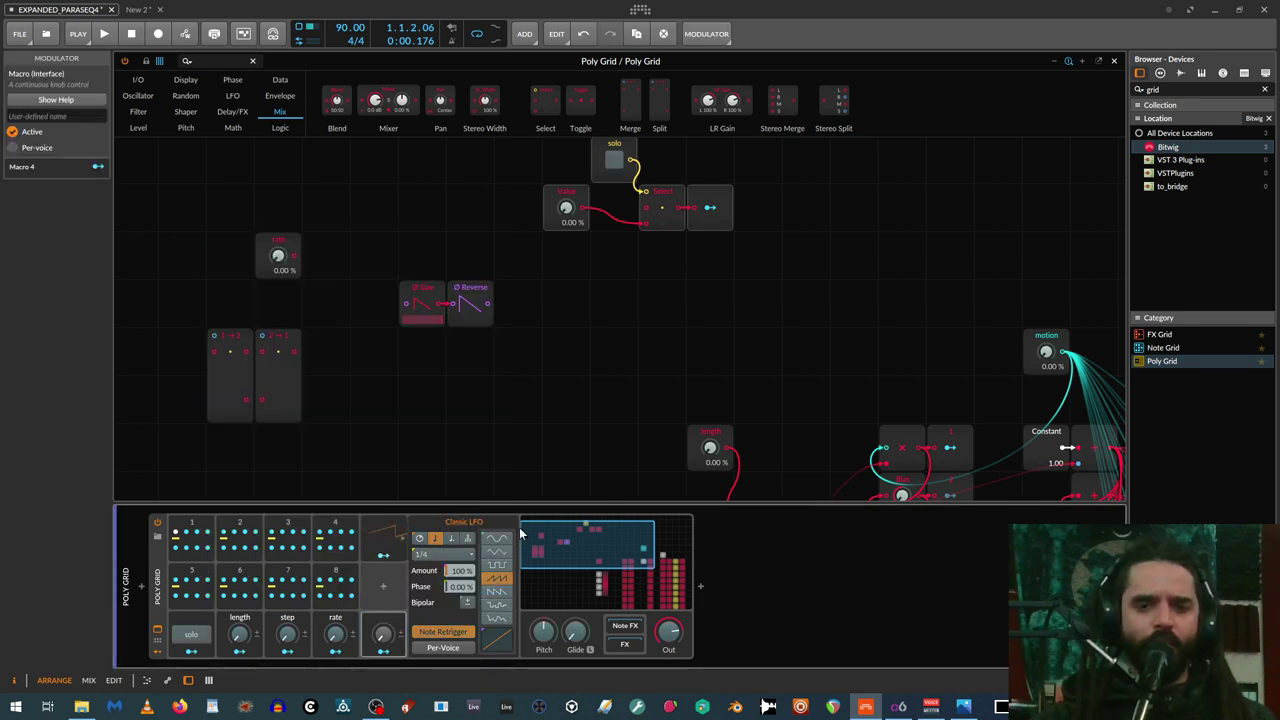
pyautogui.hscroll(3, 800, 385)
pyautogui.moveTo(981, 347); pyautogui.dragTo(981, 250)
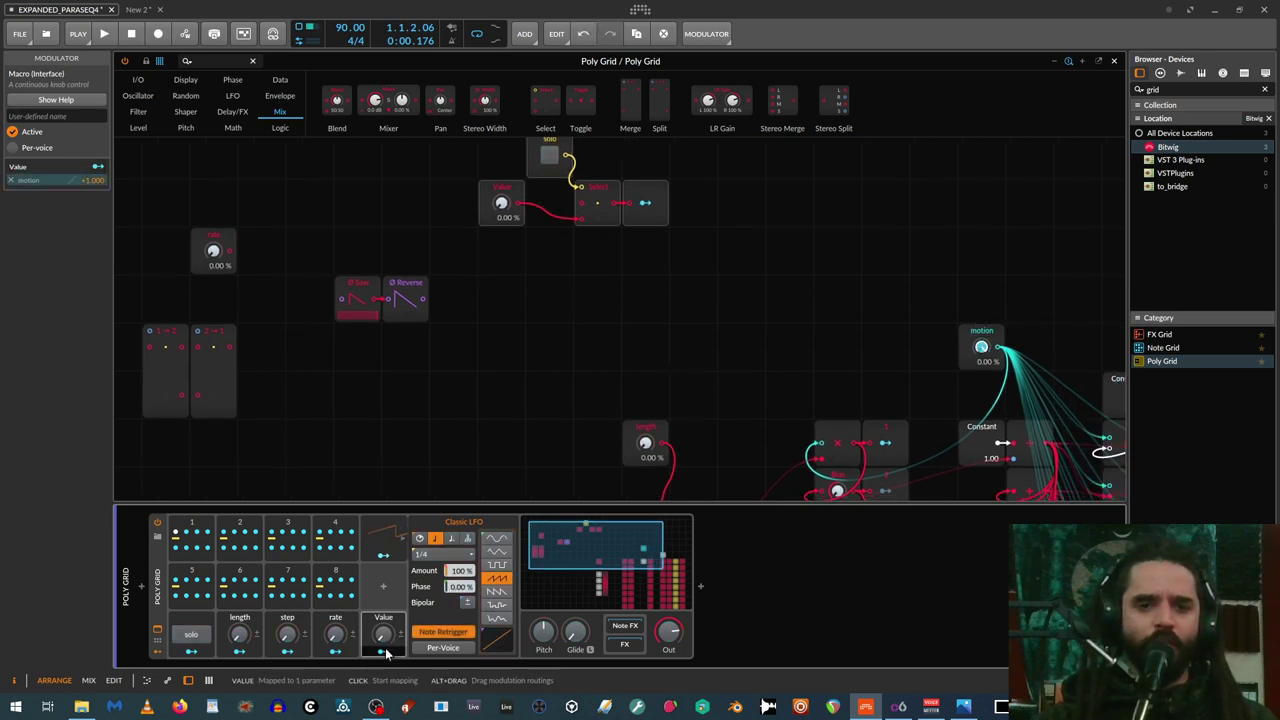
# Map the Classic LFO to the Value Macro at +1.000, turn the Macro up and test turning the length knob
pyautogui.click(380, 528)
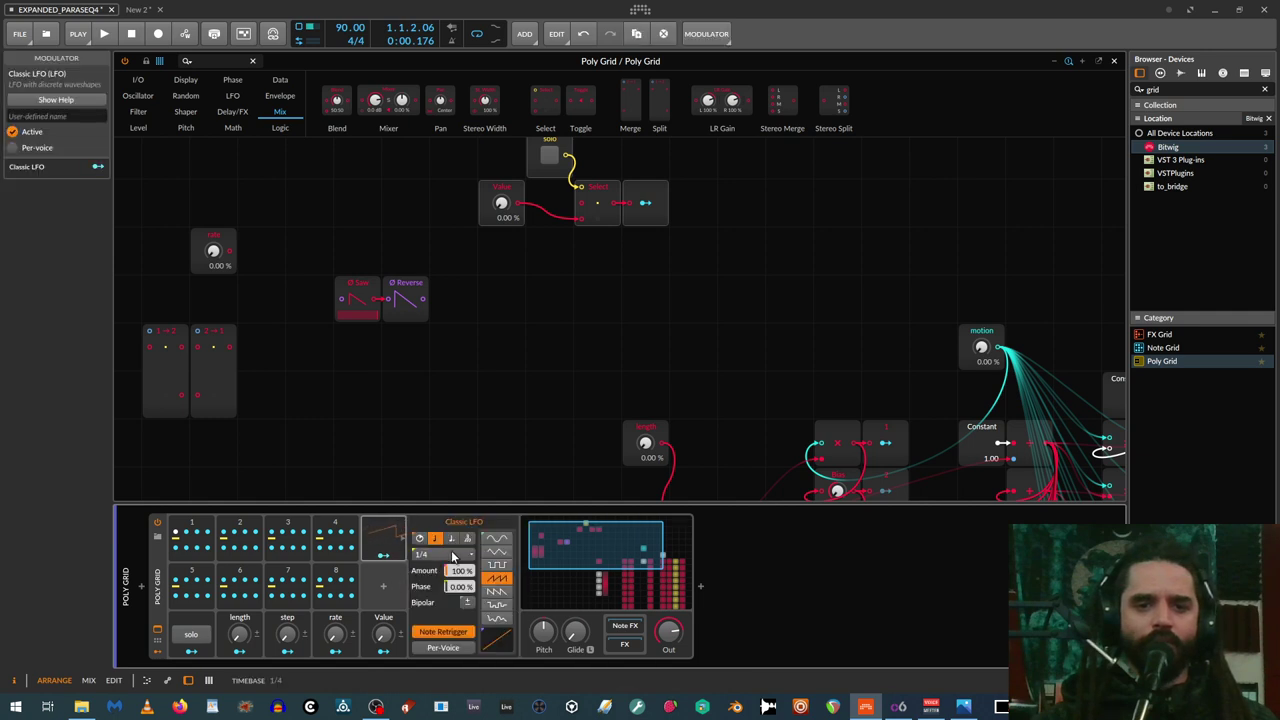
pyautogui.click(382, 557)
pyautogui.moveTo(383, 634); pyautogui.dragTo(394, 606)
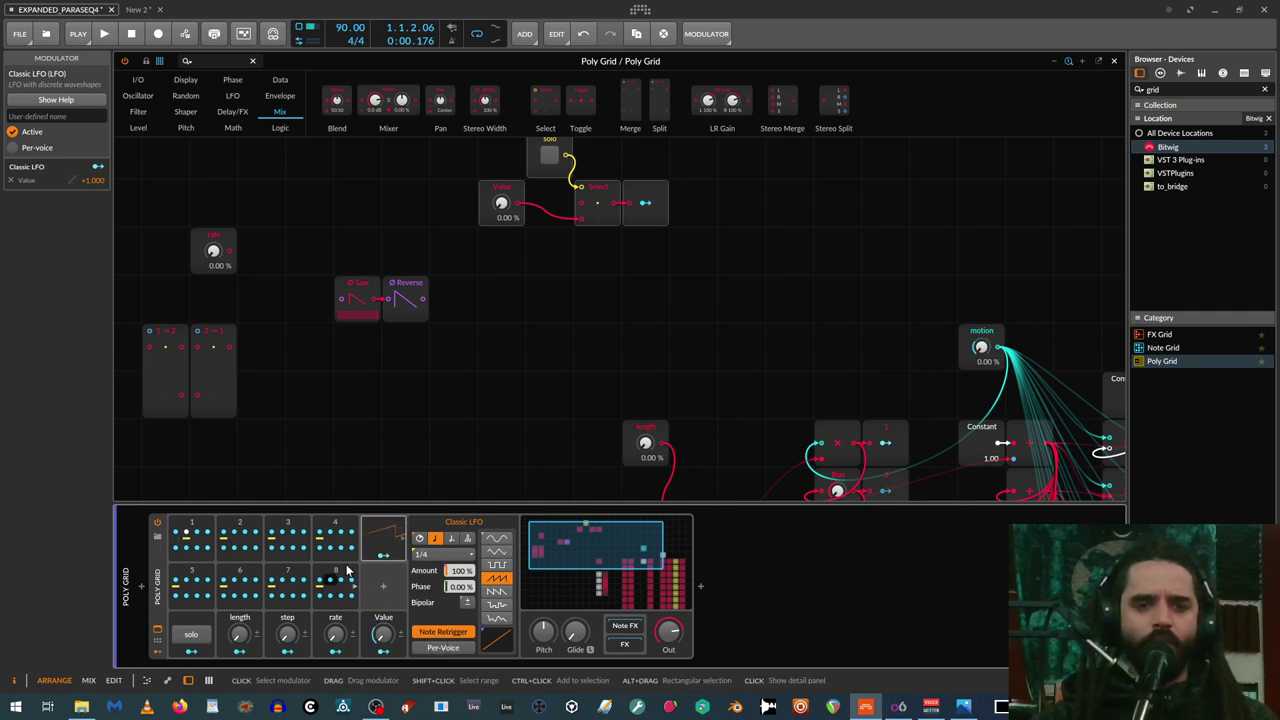
pyautogui.moveTo(240, 637); pyautogui.dragTo(240, 540)
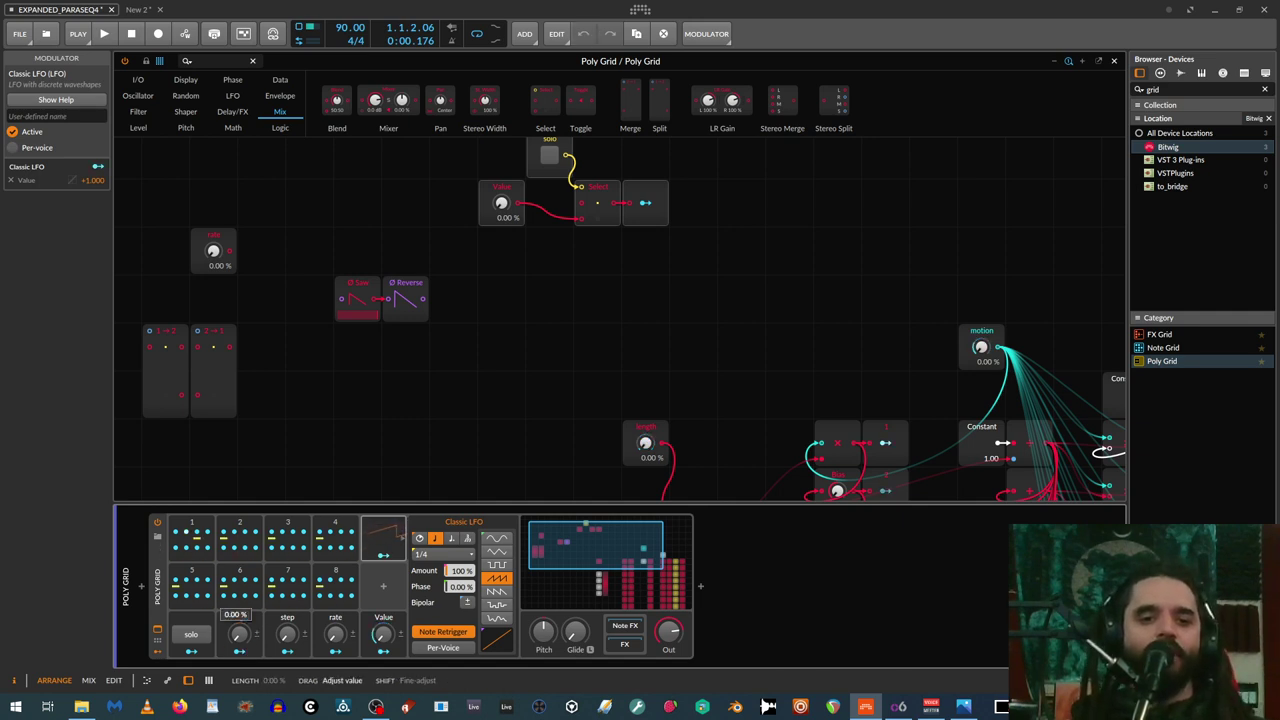
# Delete the Value Macro and Classic LFO modulators
pyautogui.click(370, 632)
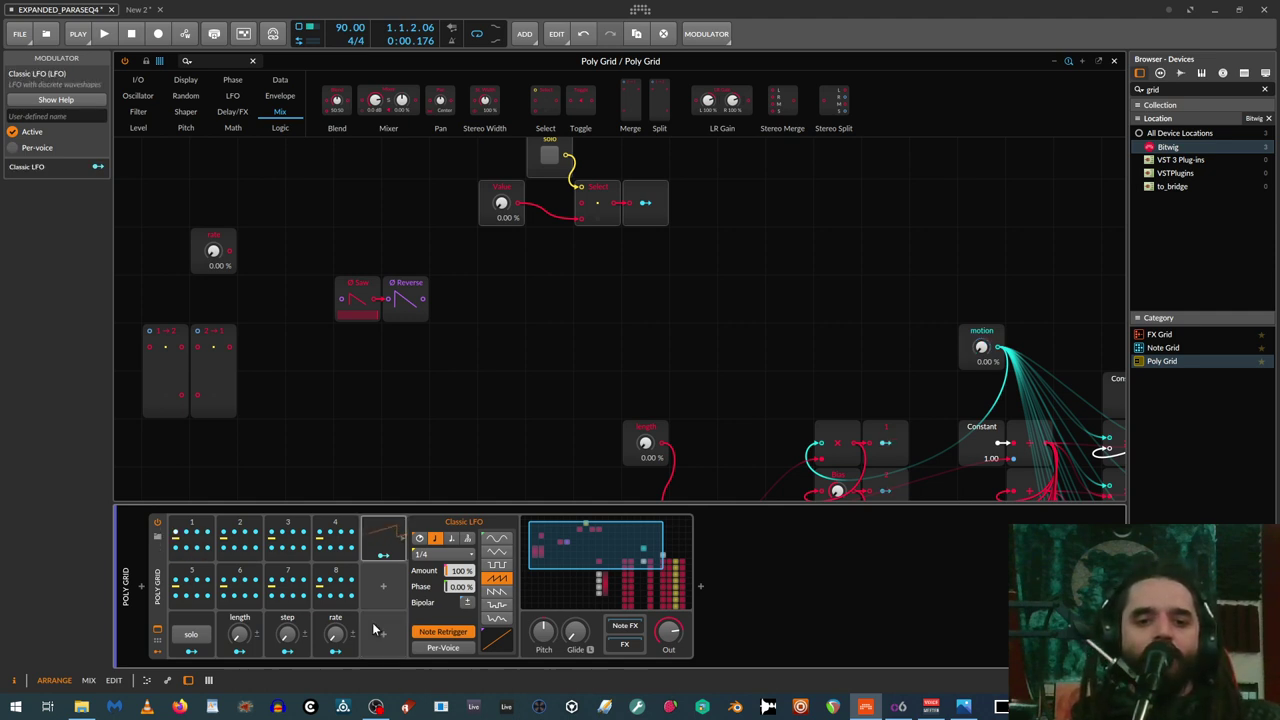
pyautogui.press('Delete')
pyautogui.click(376, 532)
pyautogui.press('Delete')
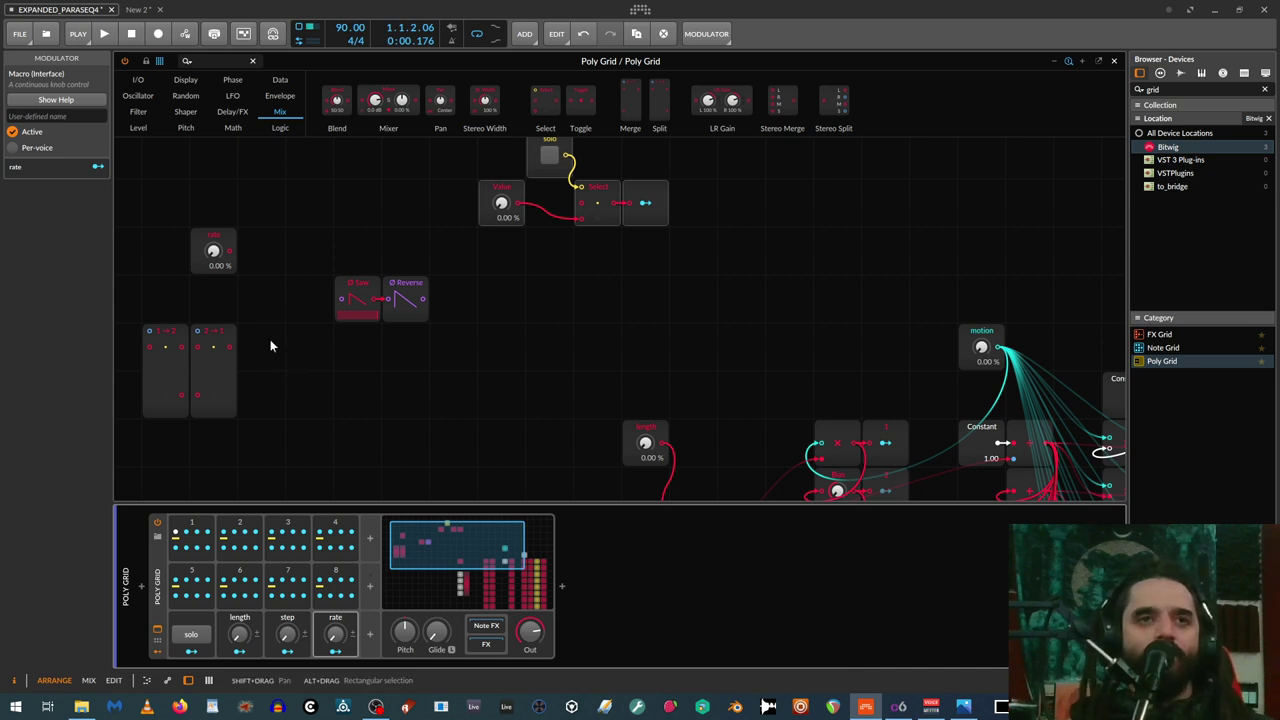
# Set the Split module to 8 out ports and the Merge module to 8 in ports with Nearest interpolation
pyautogui.click(196, 366)
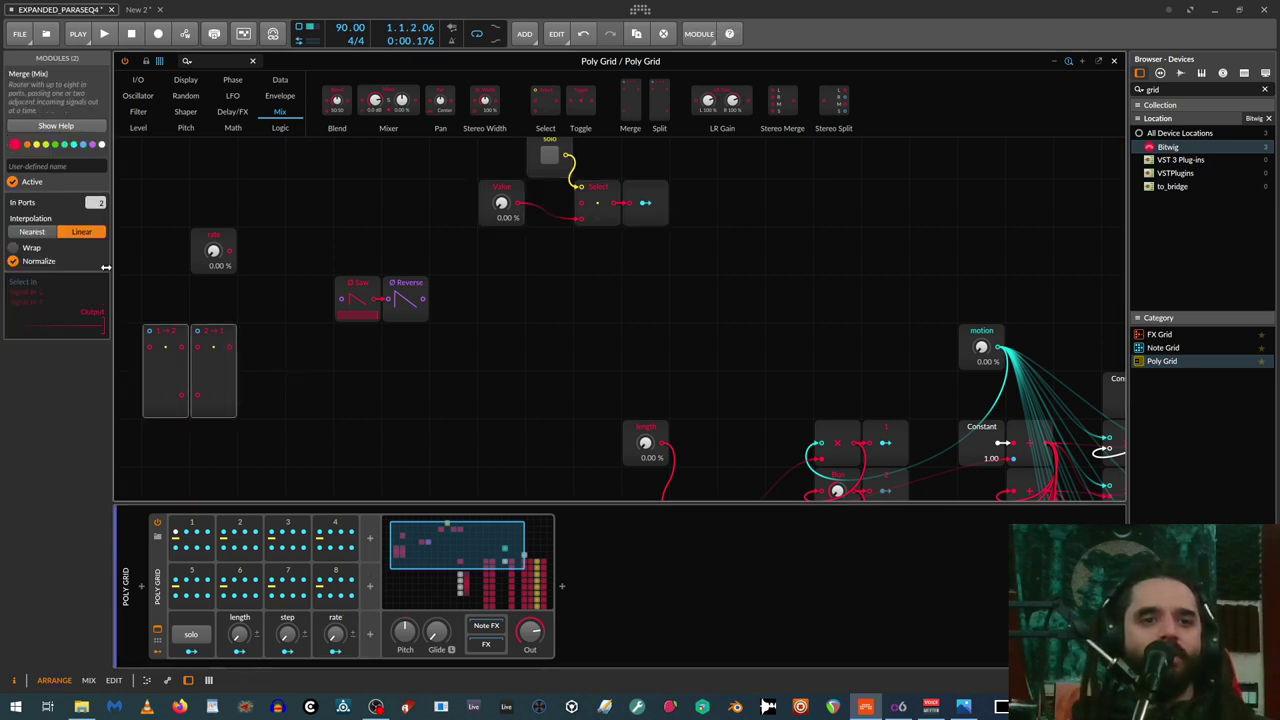
pyautogui.click(160, 366)
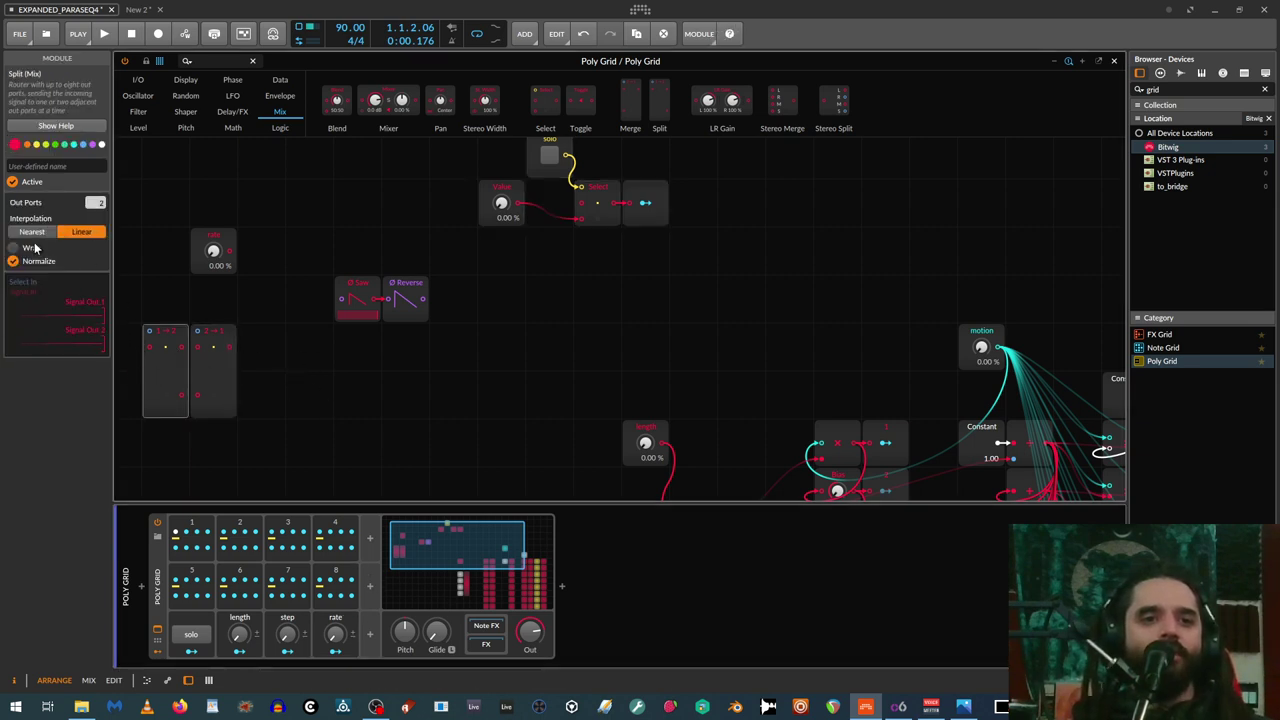
pyautogui.moveTo(95, 202); pyautogui.dragTo(95, 130)
pyautogui.click(214, 379)
pyautogui.moveTo(95, 202); pyautogui.dragTo(95, 170)
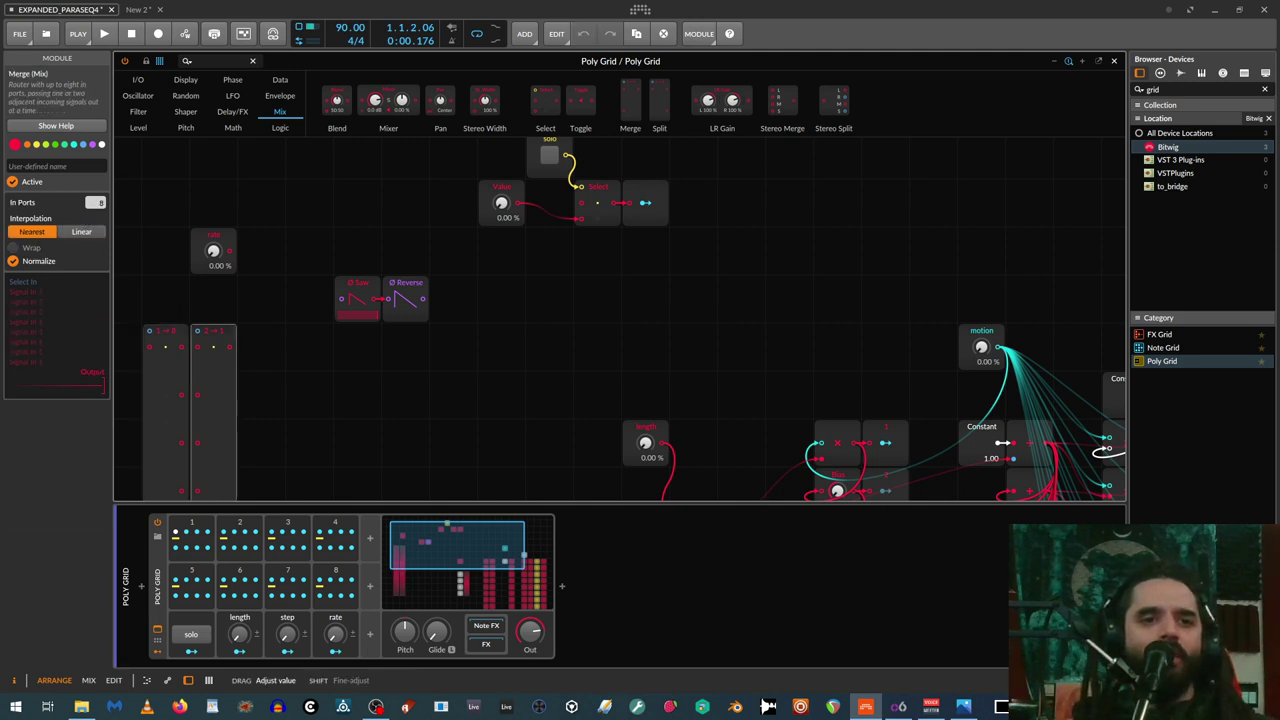
# Move the Merge module two cells away from the Split and place Ø Scaler modules in the first two rows between them
pyautogui.moveTo(365, 462); pyautogui.dragTo(505, 271)
pyautogui.moveTo(354, 314); pyautogui.dragTo(460, 318)
pyautogui.scroll(3, 262, 285)
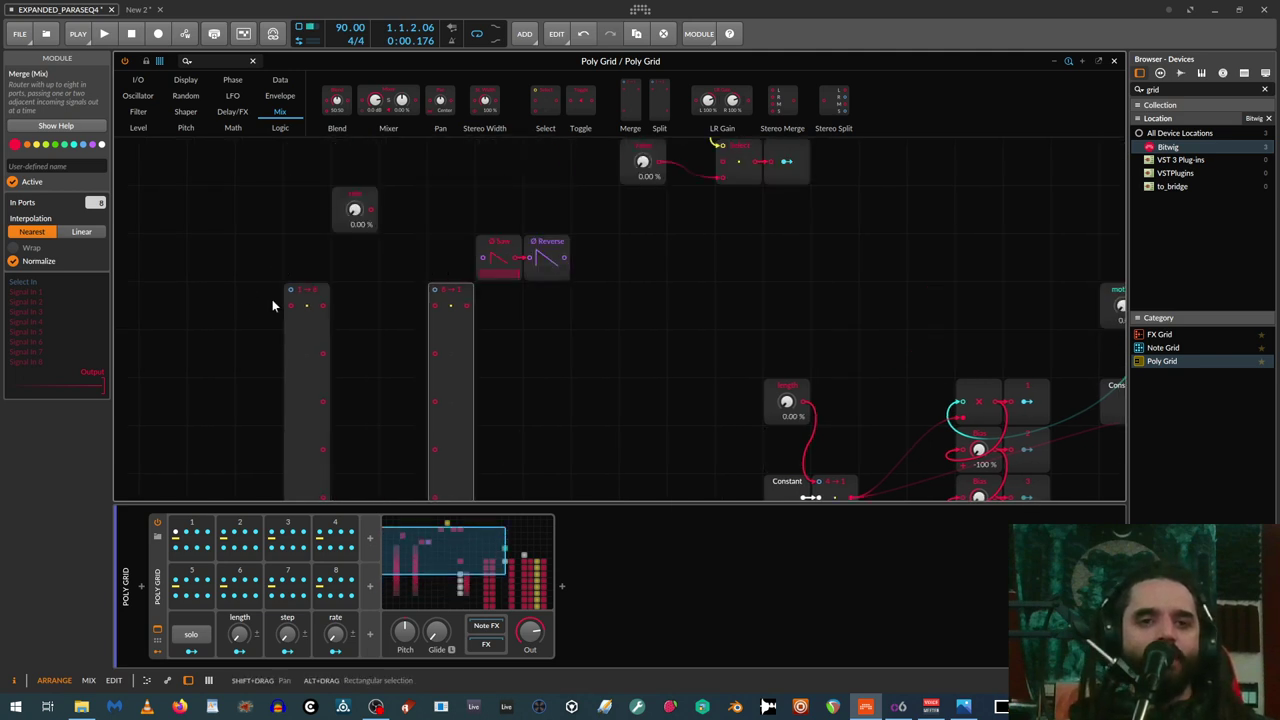
pyautogui.click(232, 80)
pyautogui.moveTo(578, 100); pyautogui.dragTo(357, 306)
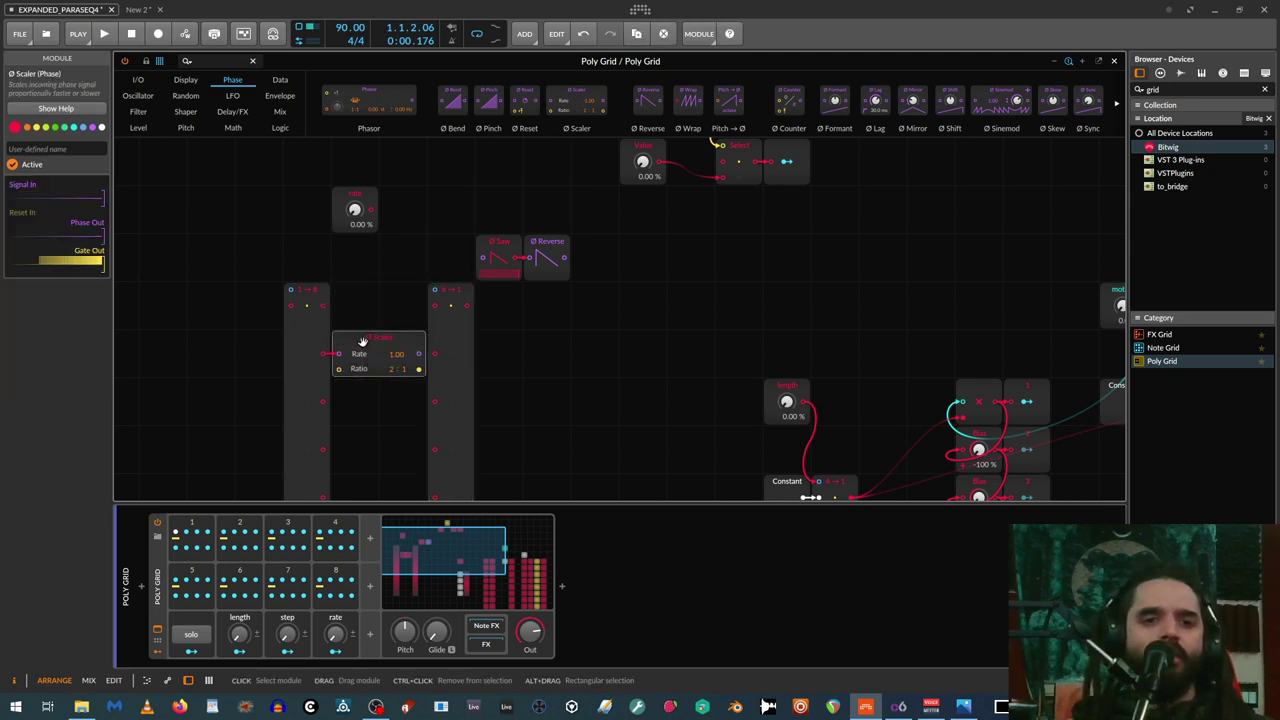
pyautogui.moveTo(572, 95); pyautogui.dragTo(334, 305)
# Duplicate the Ø Scaler downward until eight Scalers fill the rows between Split and Merge
pyautogui.keyDown('ctrl'); pyautogui.moveTo(368, 352); pyautogui.dragTo(364, 406); pyautogui.keyUp('ctrl')
pyautogui.hotkey('ctrl', 'd')
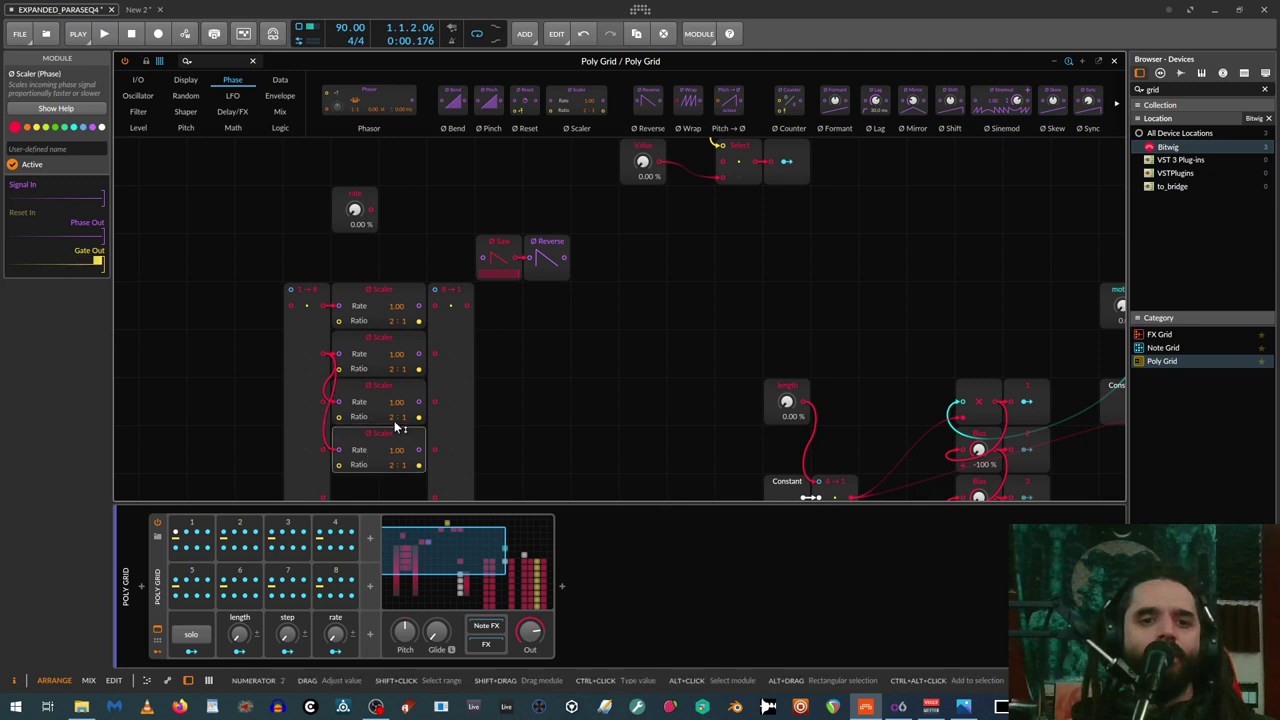
pyautogui.scroll(-2, 366, 420)
pyautogui.hotkey('ctrl', 'd')
pyautogui.scroll(-2, 376, 400)
pyautogui.hotkey('ctrl', 'd')
pyautogui.hotkey('ctrl', 'd')
pyautogui.hotkey('ctrl', 'd')
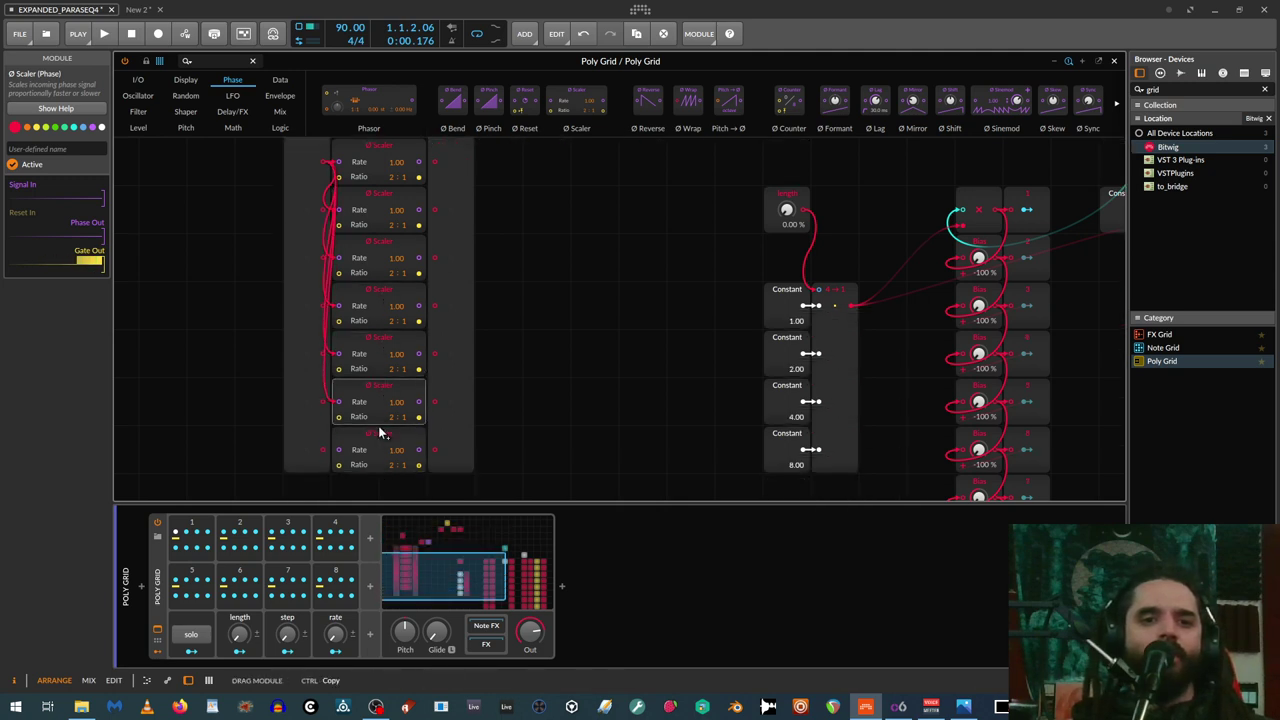
# Rewire the inputs of the duplicated Scalers so each is fed by the Split output in its own row
pyautogui.moveTo(339, 451); pyautogui.dragTo(325, 450)
pyautogui.moveTo(336, 402); pyautogui.dragTo(323, 402)
pyautogui.moveTo(339, 354); pyautogui.dragTo(327, 355)
pyautogui.keyDown('alt'); pyautogui.click(339, 306); pyautogui.keyUp('alt')
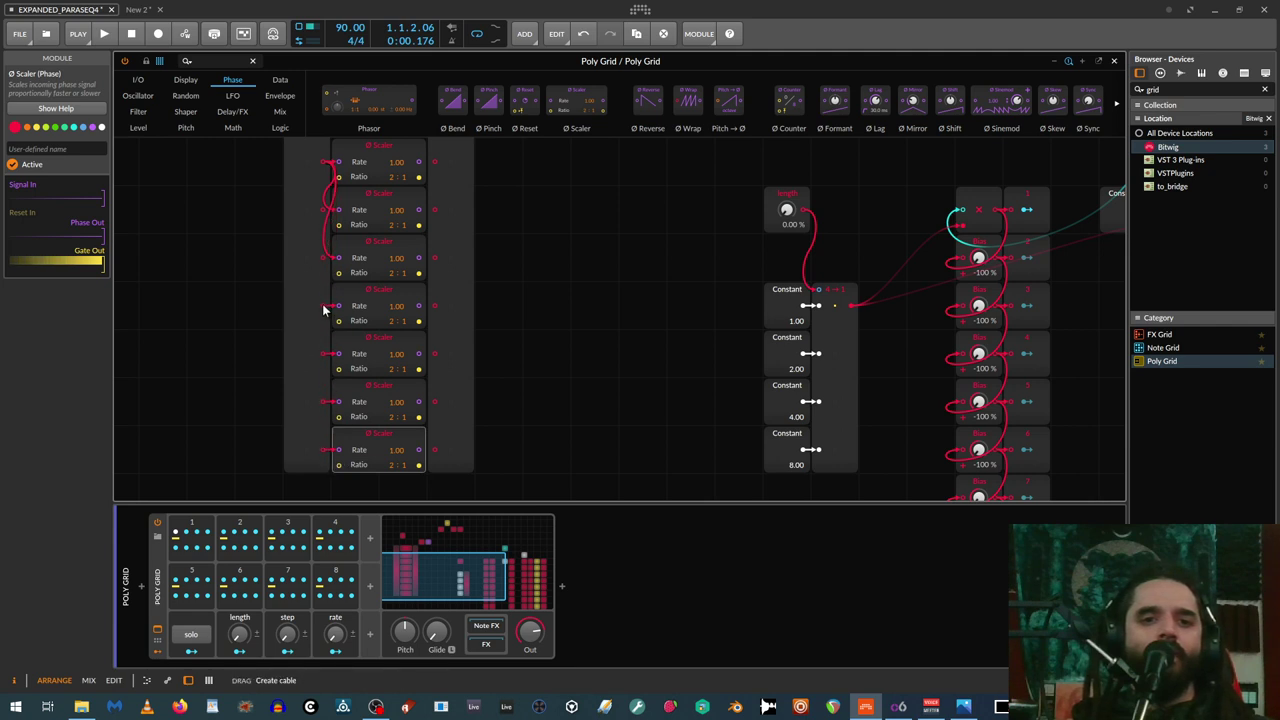
pyautogui.keyDown('alt'); pyautogui.click(339, 258); pyautogui.keyUp('alt')
pyautogui.scroll(2, 322, 216)
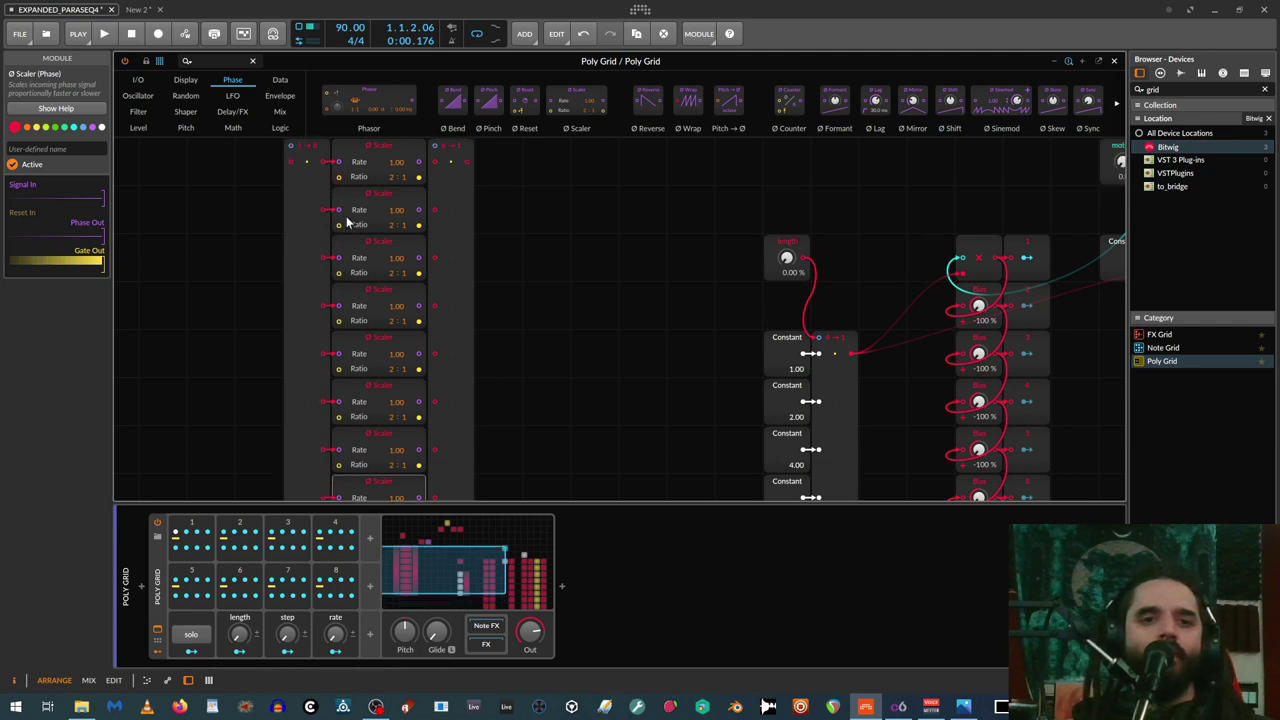
# Connect each Scaler's phase output to the Merge input in its row and set the first Scaler's ratio to 8:1
pyautogui.moveTo(419, 258); pyautogui.dragTo(435, 258)
pyautogui.moveTo(419, 306); pyautogui.dragTo(435, 306)
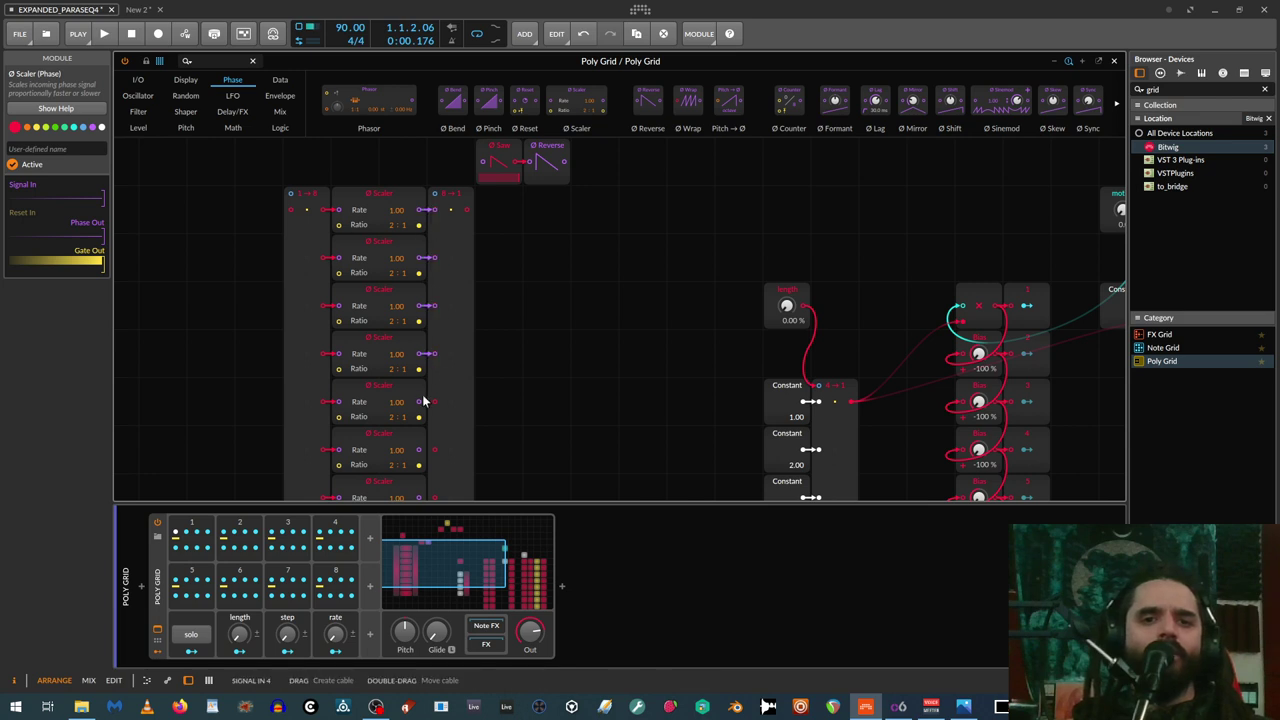
pyautogui.moveTo(419, 353); pyautogui.dragTo(434, 353)
pyautogui.moveTo(419, 401)
pyautogui.mouseDown()
pyautogui.moveTo(446, 409)
pyautogui.moveTo(420, 412)
pyautogui.moveTo(434, 402)
pyautogui.mouseUp()
pyautogui.moveTo(443, 454); pyautogui.dragTo(434, 449)
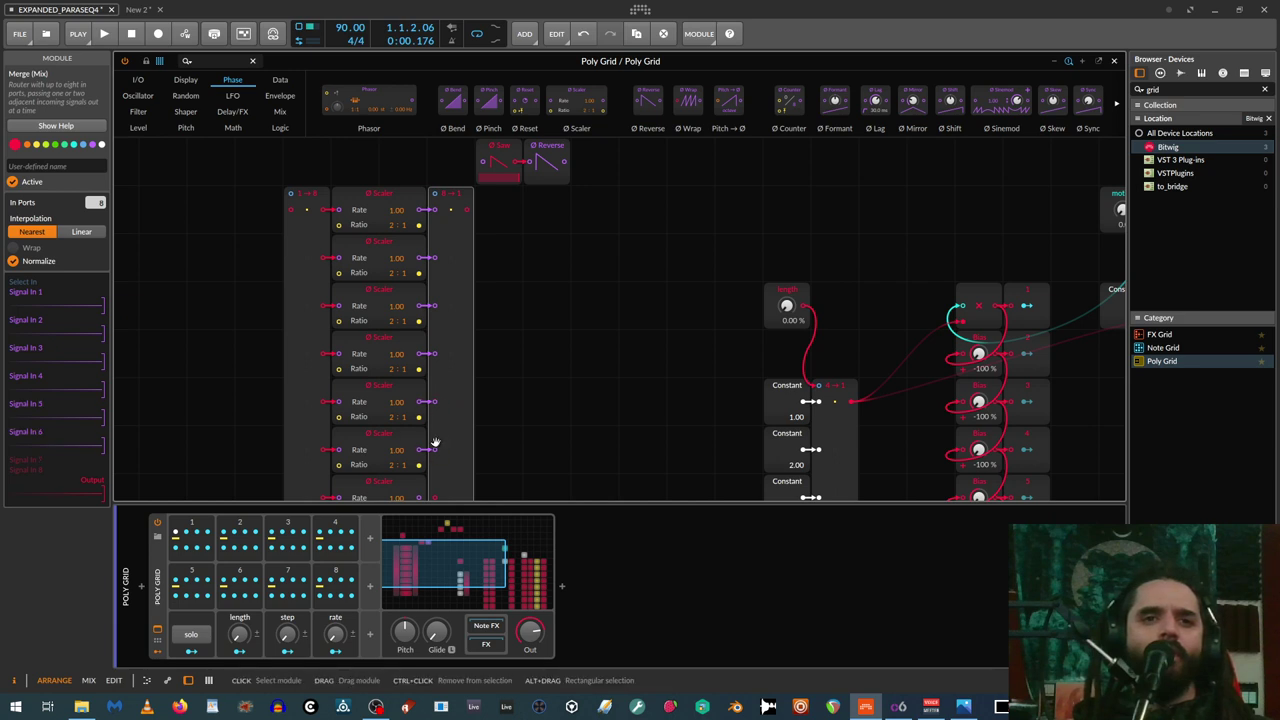
pyautogui.scroll(-2, 443, 440)
pyautogui.moveTo(420, 401); pyautogui.dragTo(434, 401)
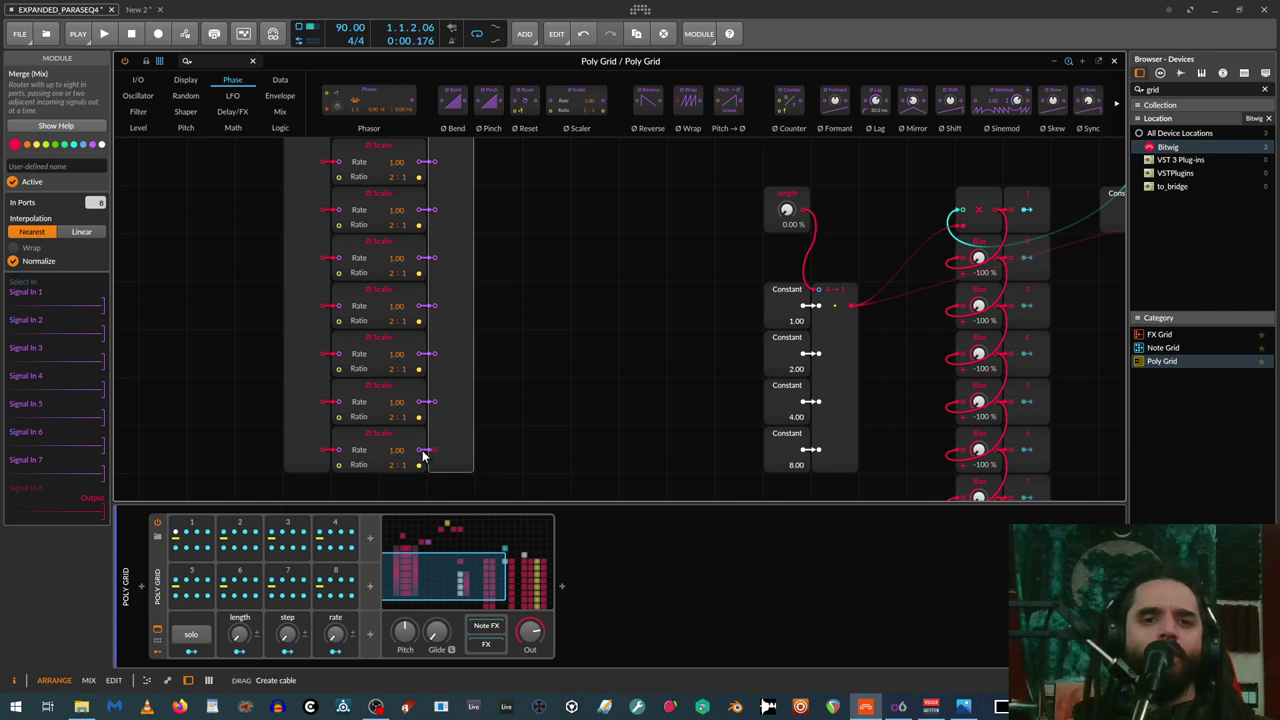
pyautogui.moveTo(421, 450); pyautogui.dragTo(434, 450)
pyautogui.scroll(2, 466, 449)
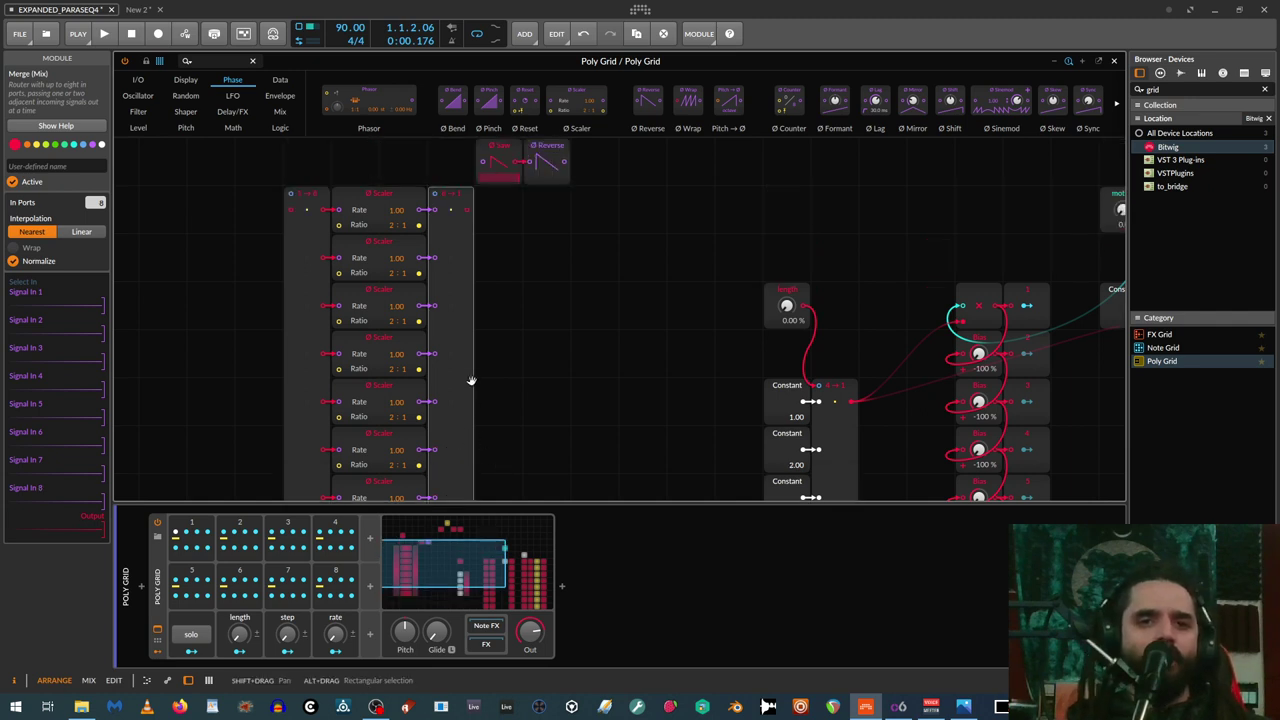
pyautogui.moveTo(397, 224); pyautogui.dragTo(397, 212)
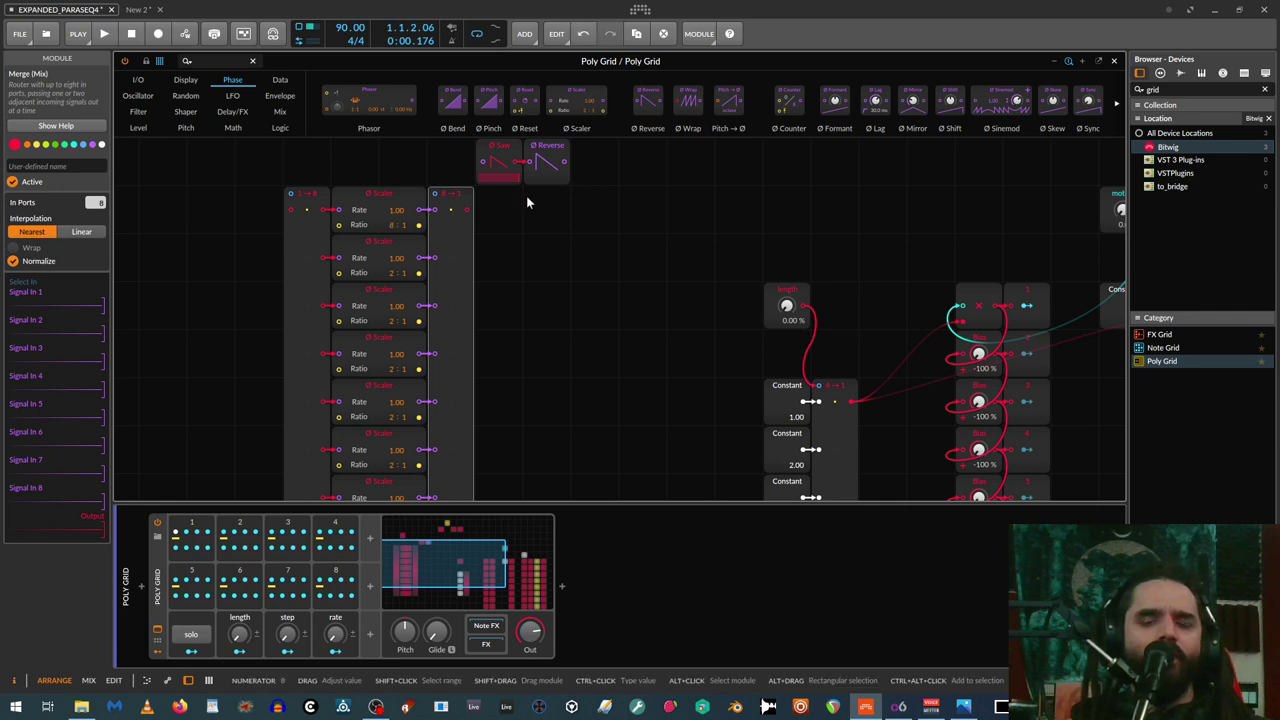
# Close the grid editor and deactivate the P-lock_sampler_test, Audio 2 and Sampler tracks, keeping the Poly Grid track active and selected
pyautogui.click(1114, 62)
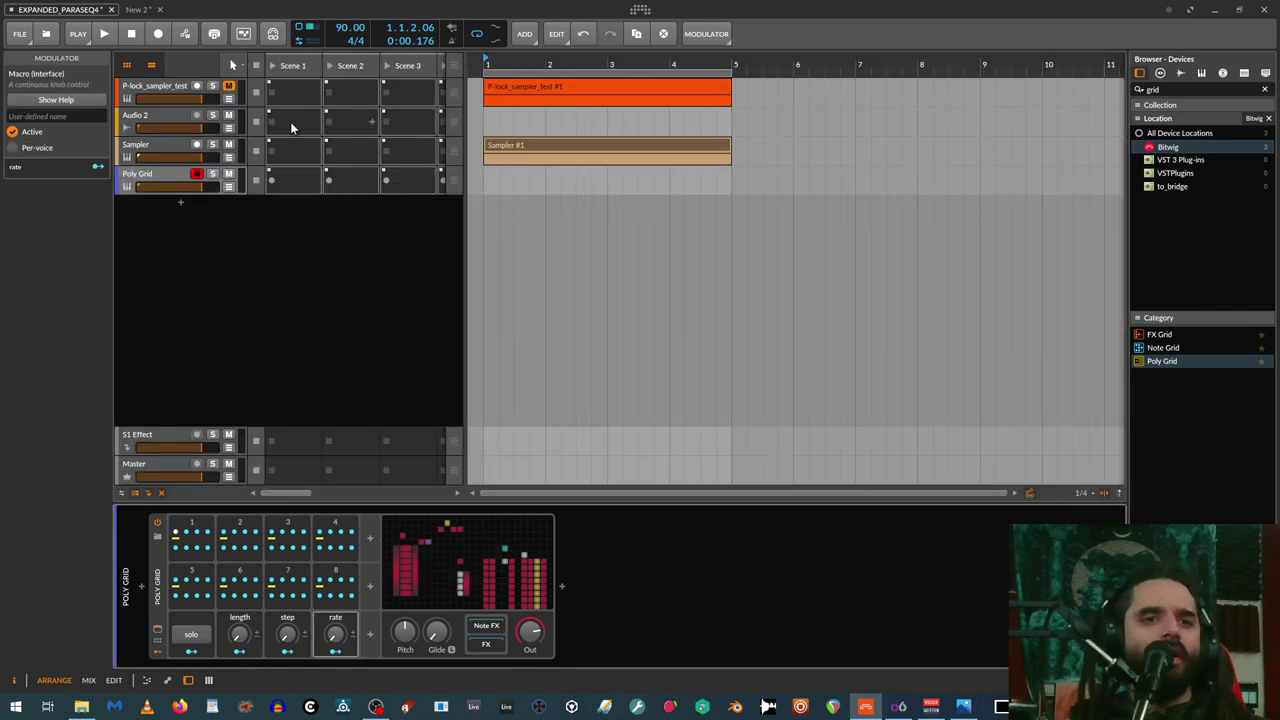
pyautogui.click(158, 175)
pyautogui.hotkey('alt', 'a')
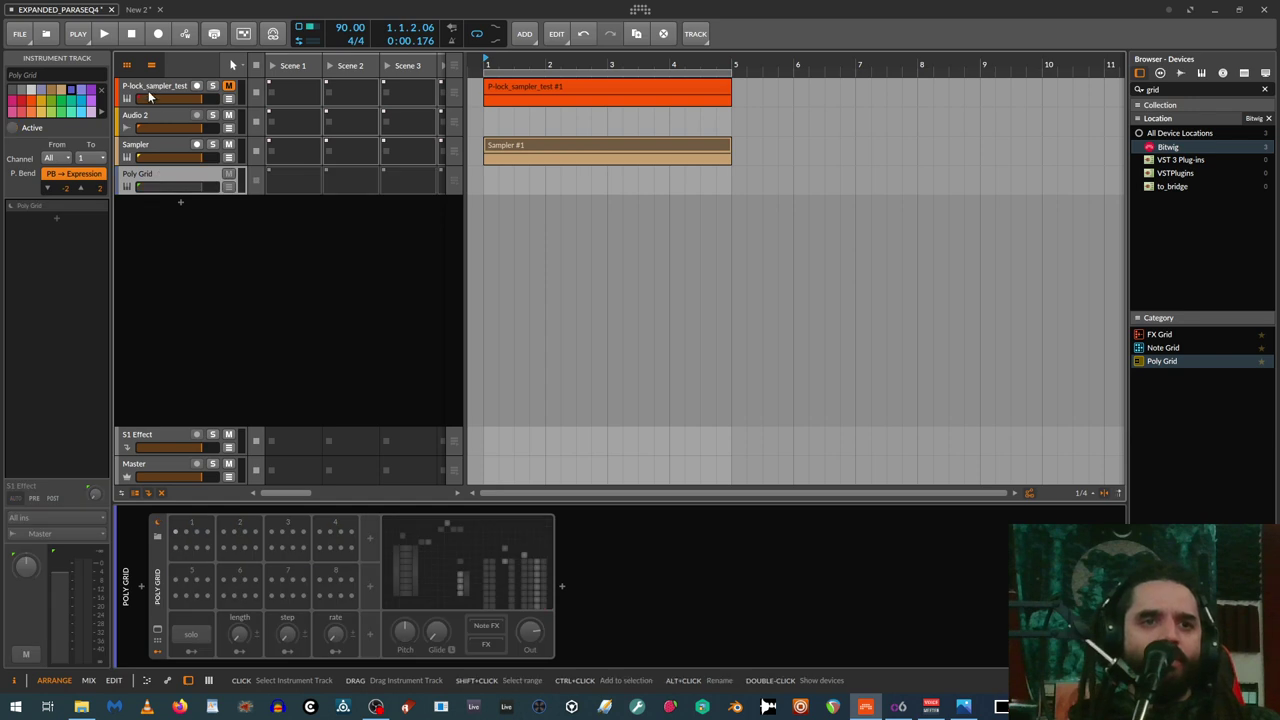
pyautogui.click(150, 88)
pyautogui.hotkey('alt', 'a')
pyautogui.click(143, 117)
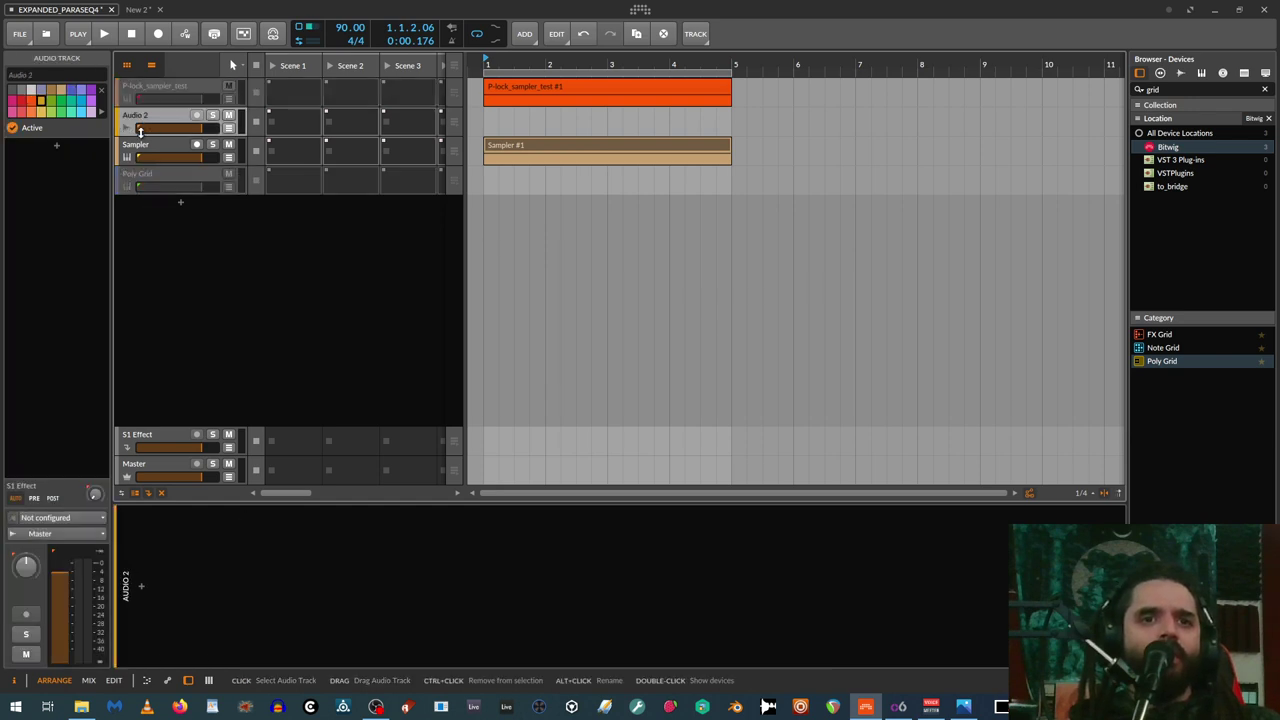
pyautogui.hotkey('alt', 'a')
pyautogui.click(140, 176)
pyautogui.hotkey('alt', 'a')
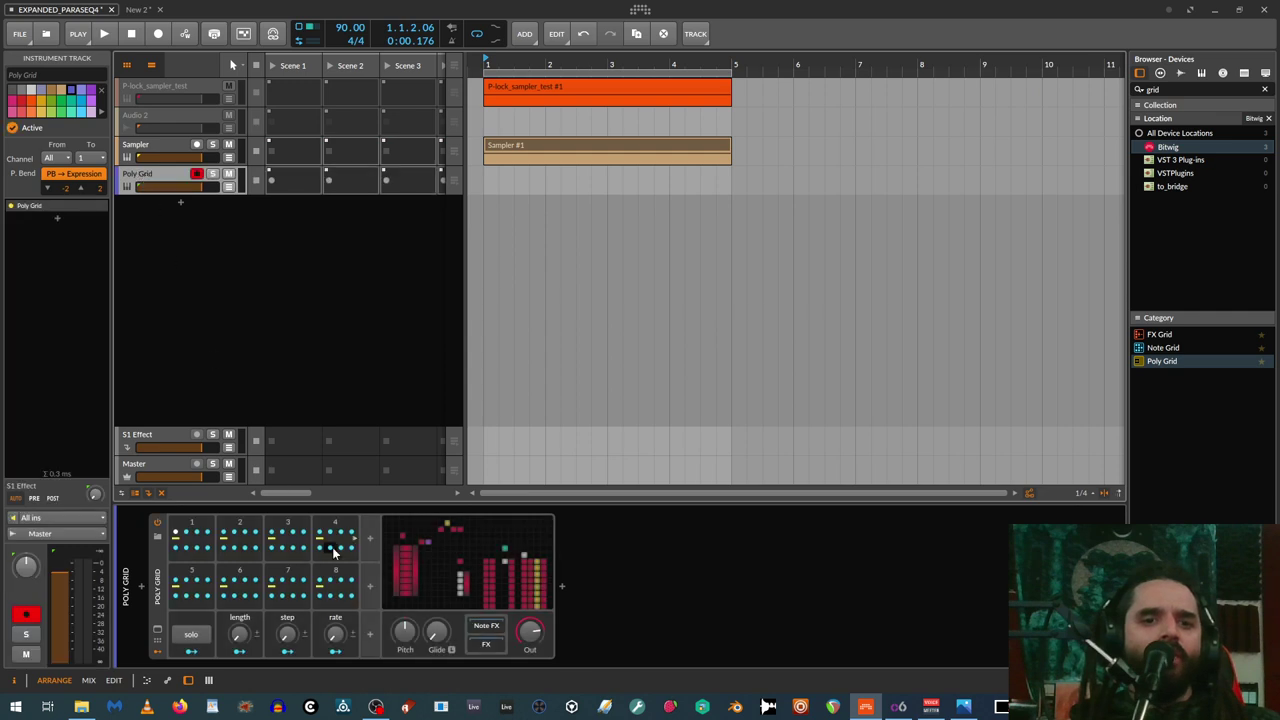
pyautogui.click(145, 150)
pyautogui.hotkey('alt', 'a')
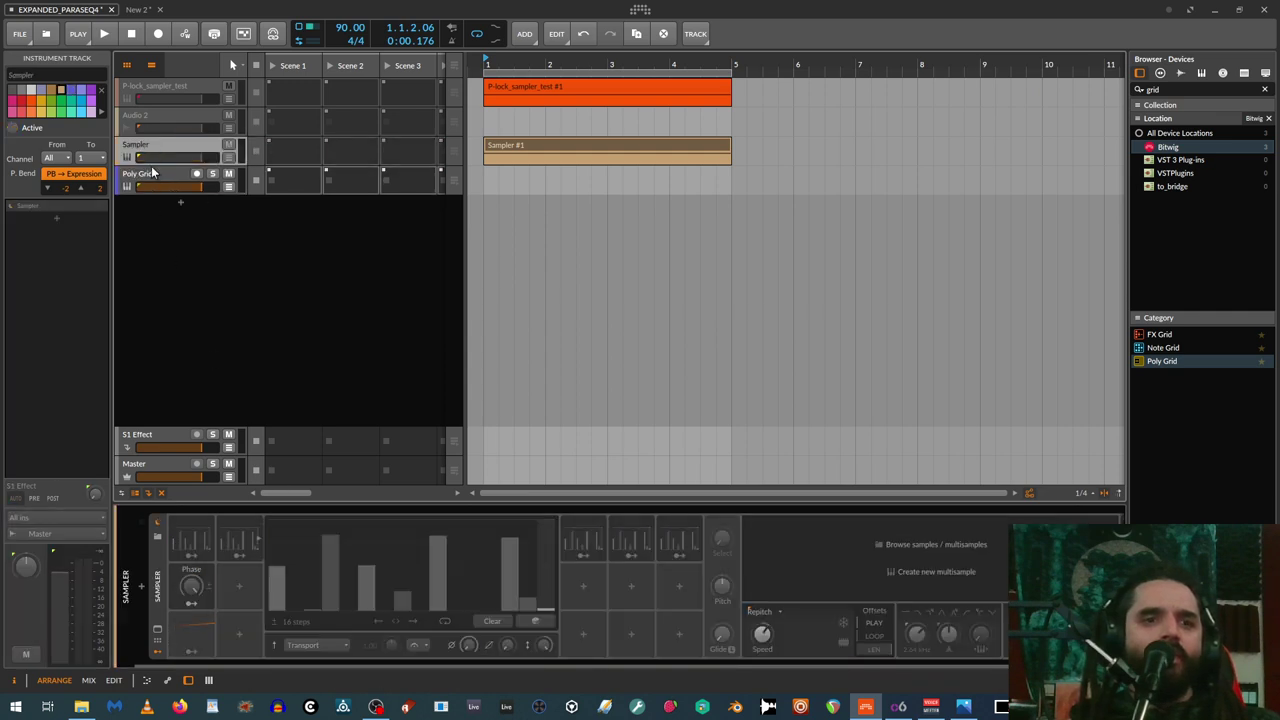
pyautogui.click(195, 177)
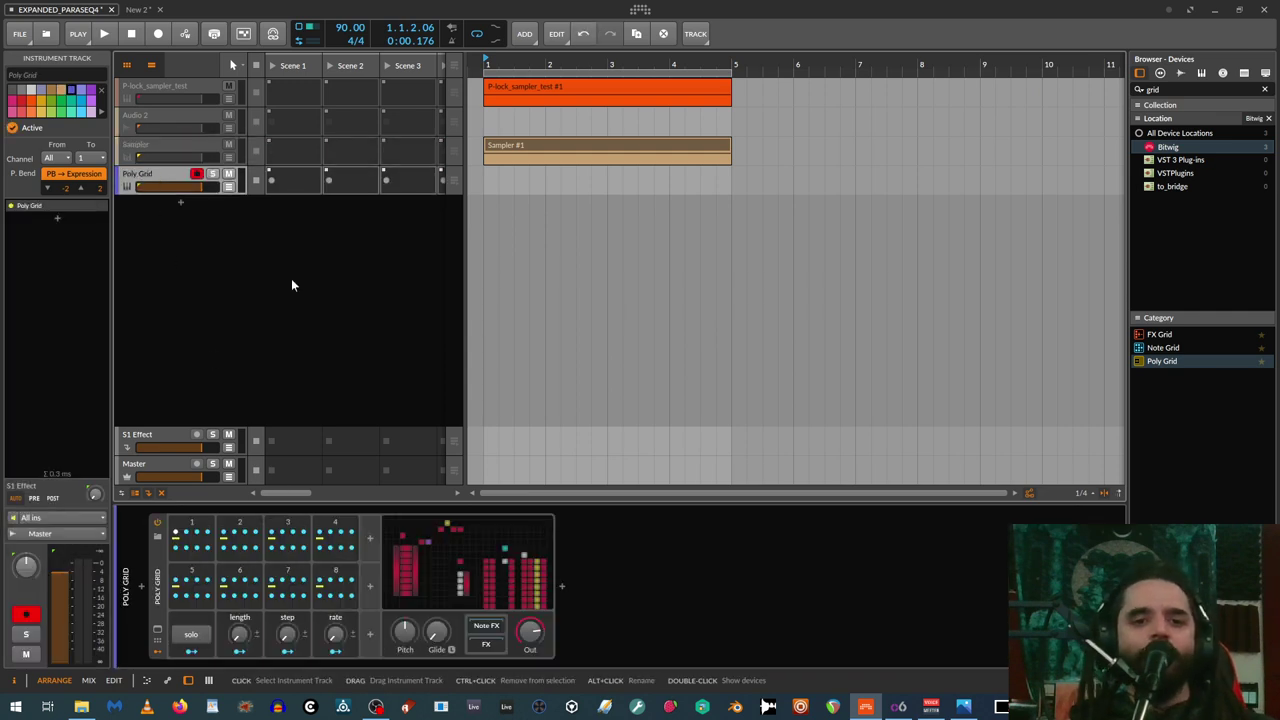
# Back in the Poly Grid editor, set the second Scaler's ratio to 4:1 and delete the fourth Scaler
pyautogui.click(458, 568)
pyautogui.moveTo(323, 286); pyautogui.dragTo(594, 286)
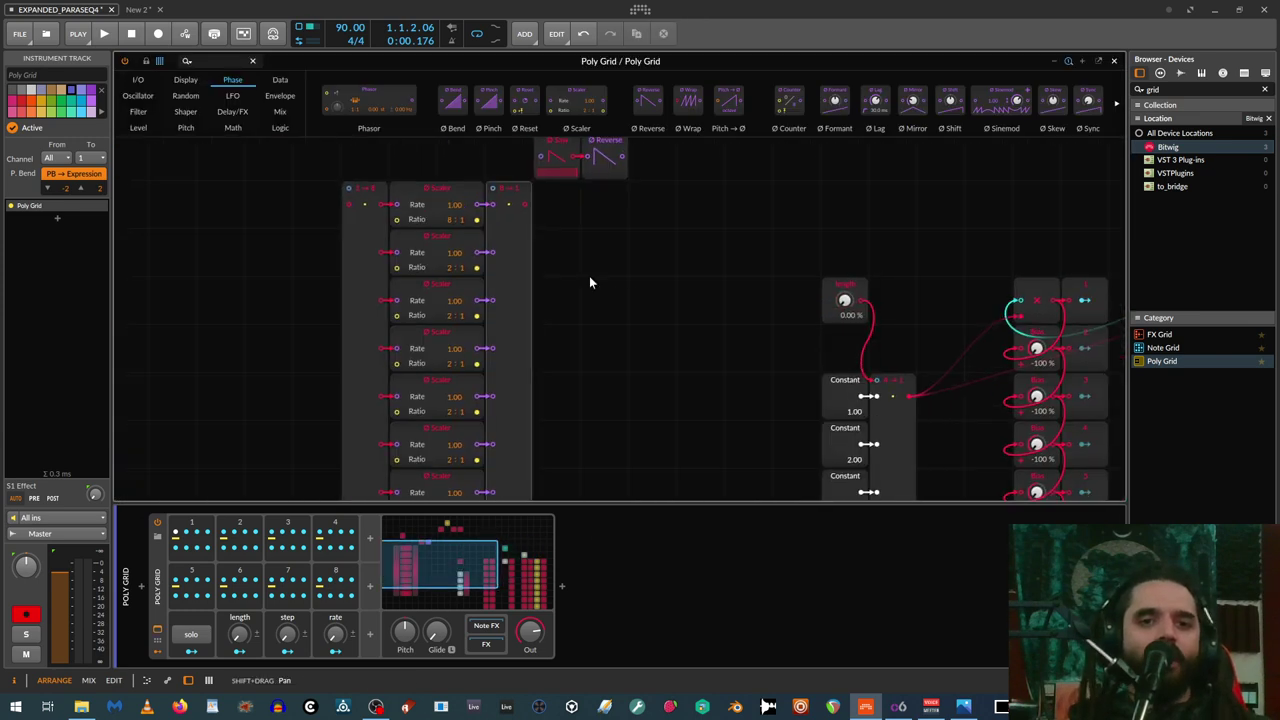
pyautogui.scroll(-4, 554, 330)
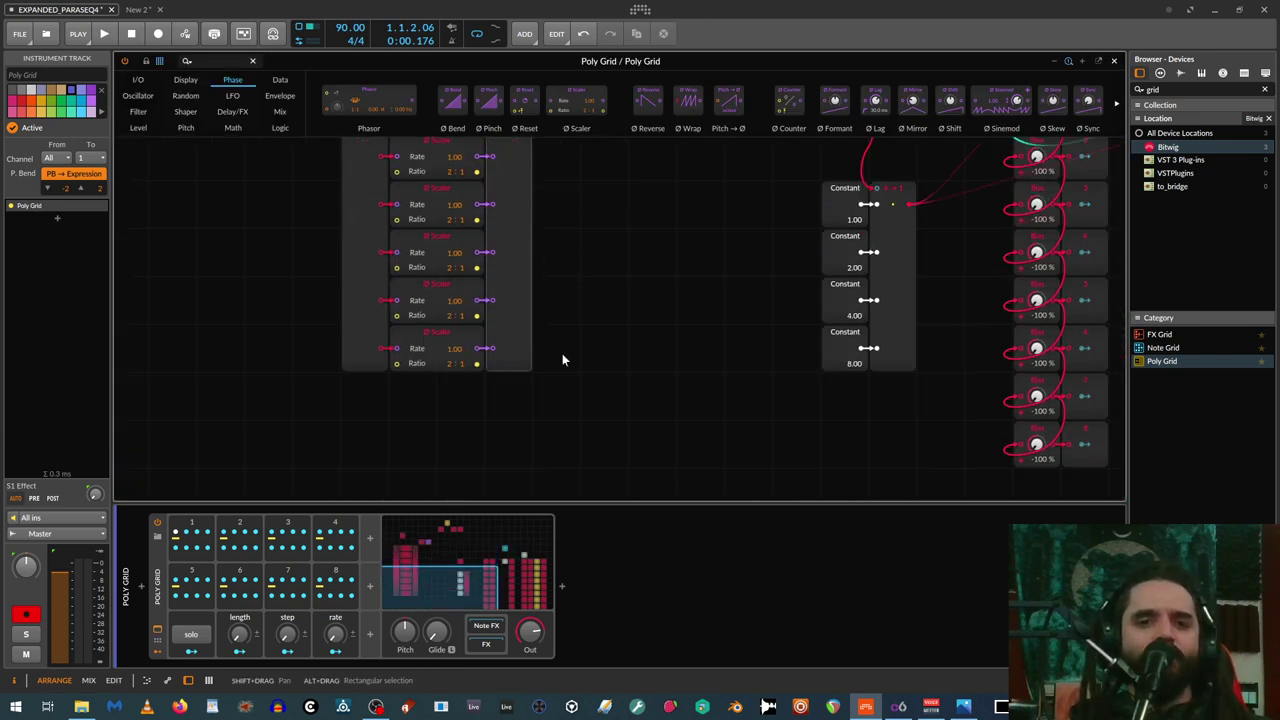
pyautogui.scroll(4, 562, 353)
pyautogui.moveTo(446, 267); pyautogui.dragTo(446, 279)
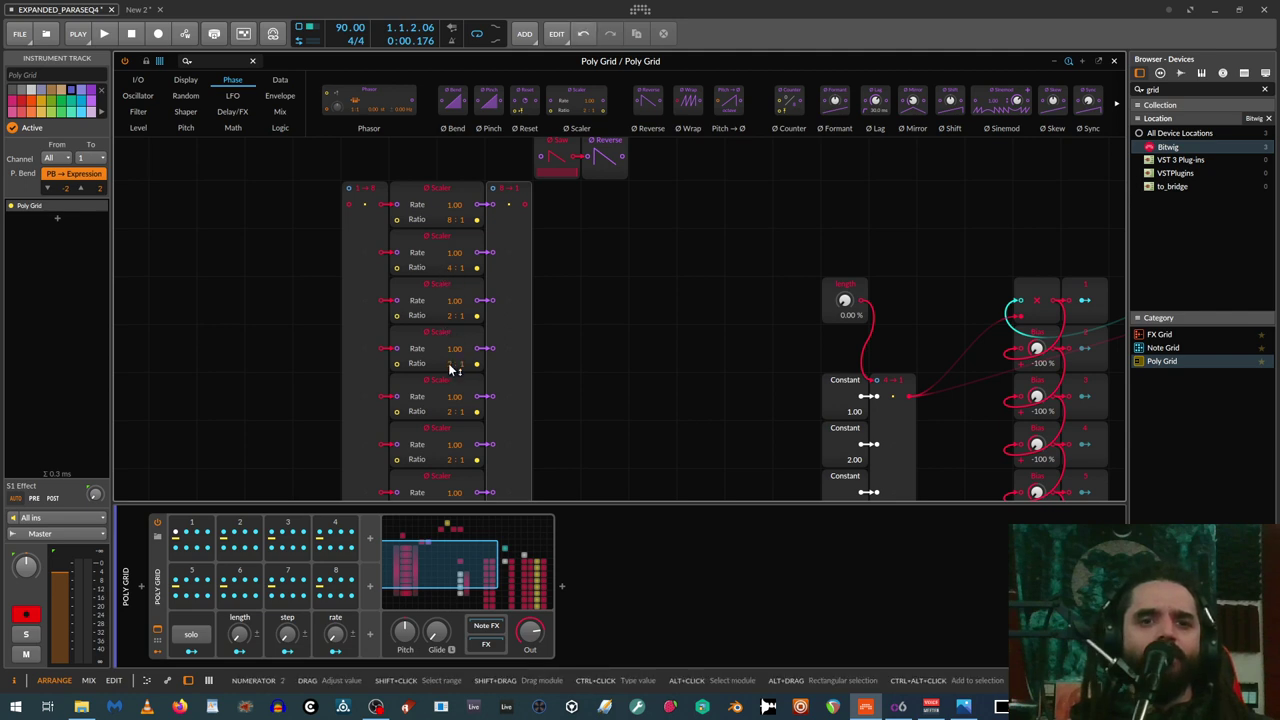
pyautogui.click(444, 336)
pyautogui.press('Delete')
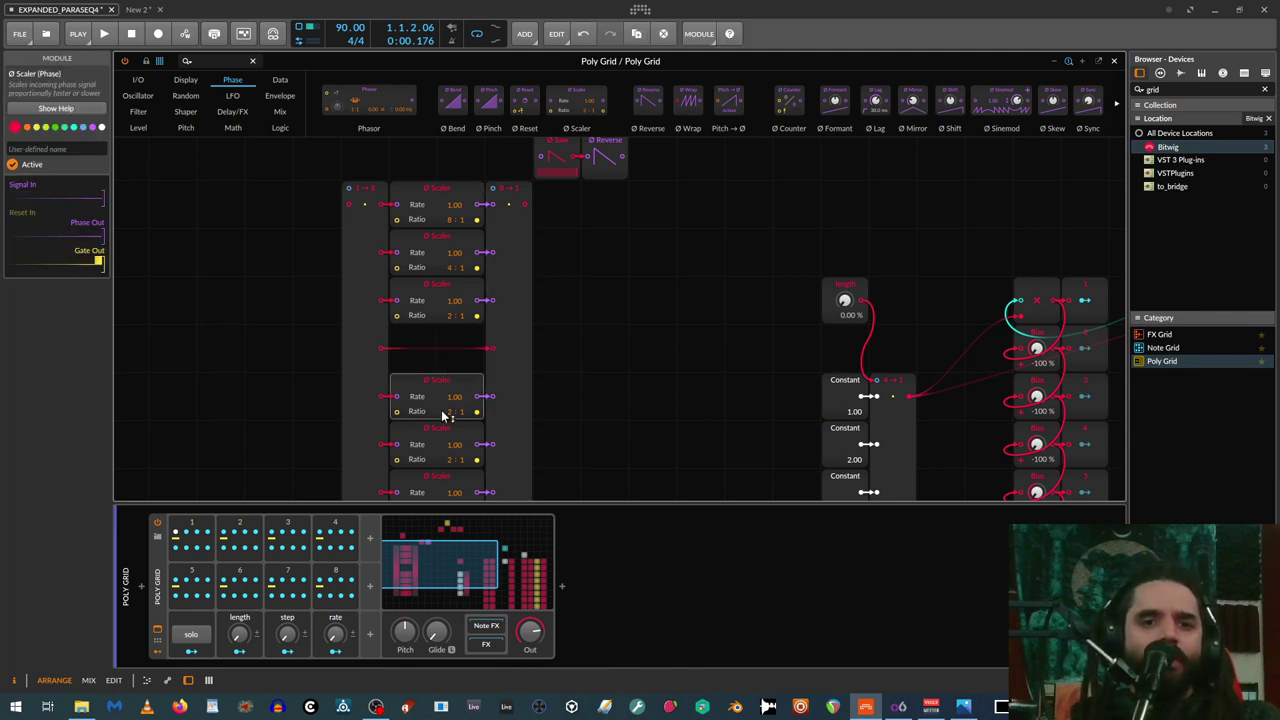
# Set the Scalers below the gap to ratios 1:2, 1:4 and 1:8, and give the last Scaler numerator 1 with a denominator above 8
pyautogui.moveTo(450, 411)
pyautogui.mouseDown()
pyautogui.moveTo(450, 423)
pyautogui.moveTo(461, 399)
pyautogui.mouseUp()
pyautogui.scroll(-1, 454, 404)
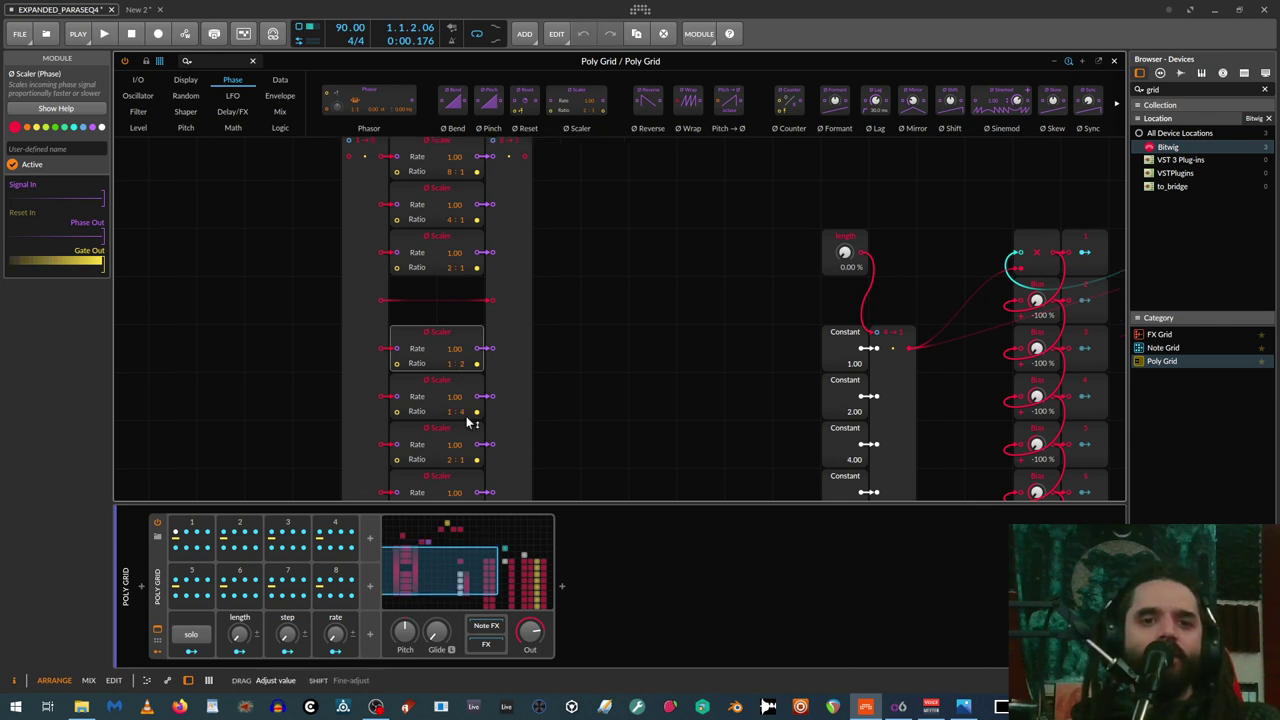
pyautogui.hotkey('ctrl', 'z')
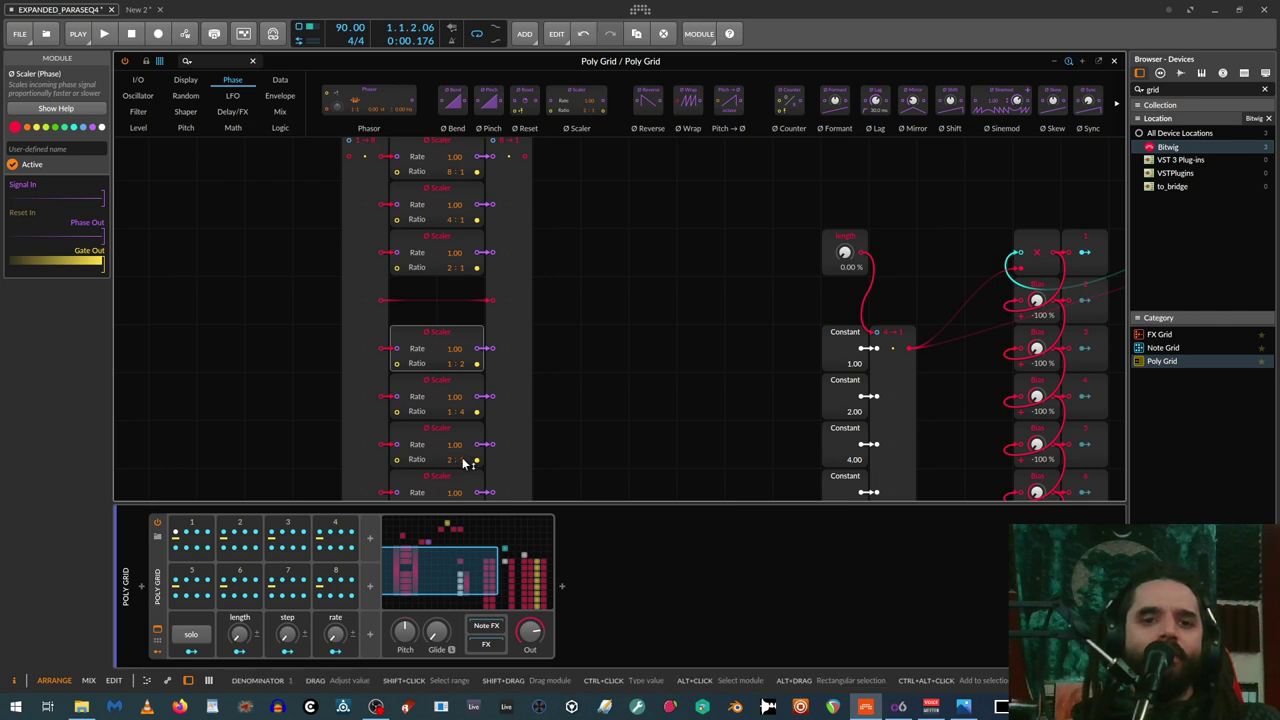
pyautogui.moveTo(465, 465)
pyautogui.mouseDown()
pyautogui.moveTo(465, 493)
pyautogui.moveTo(465, 464)
pyautogui.mouseUp()
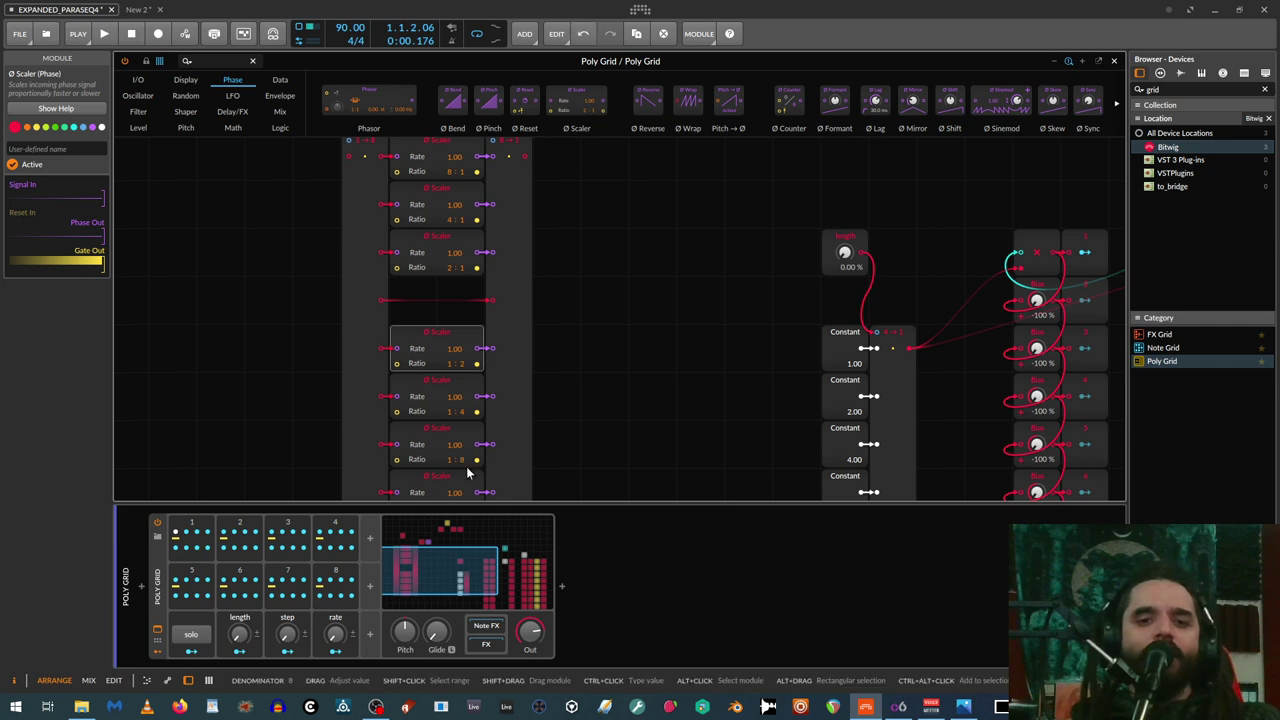
pyautogui.scroll(-2, 464, 466)
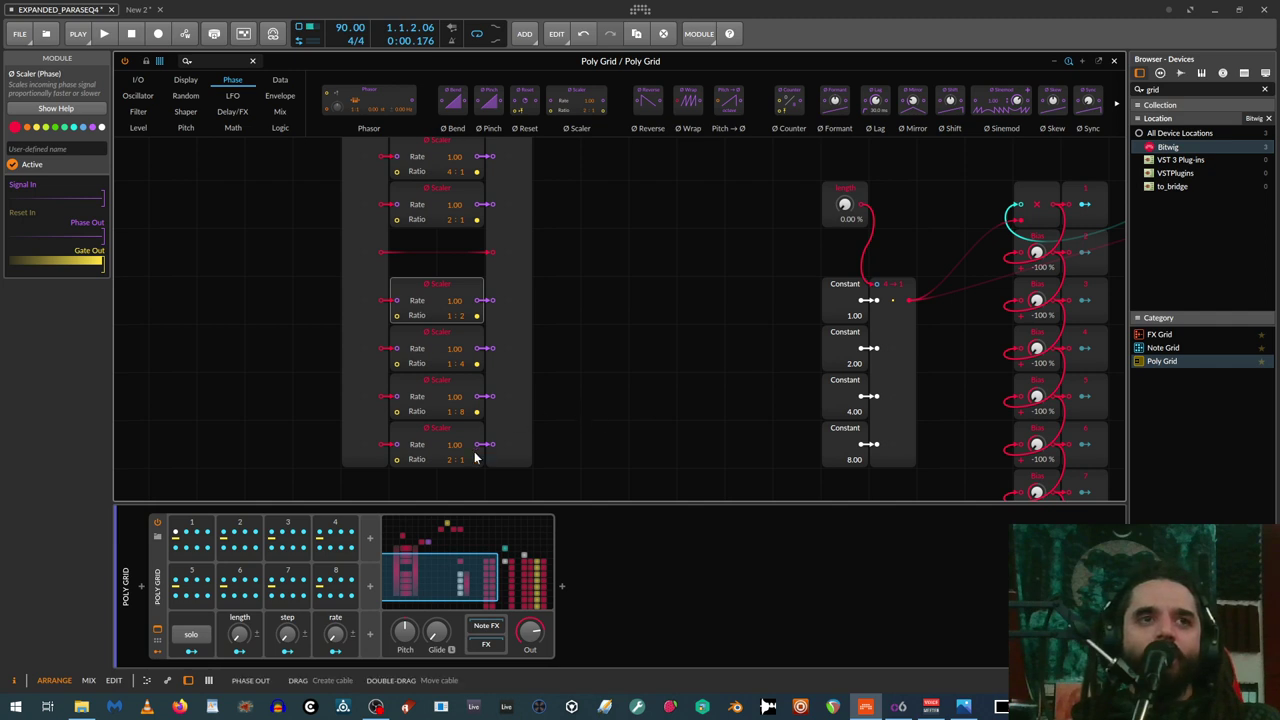
pyautogui.moveTo(451, 462); pyautogui.dragTo(451, 462)
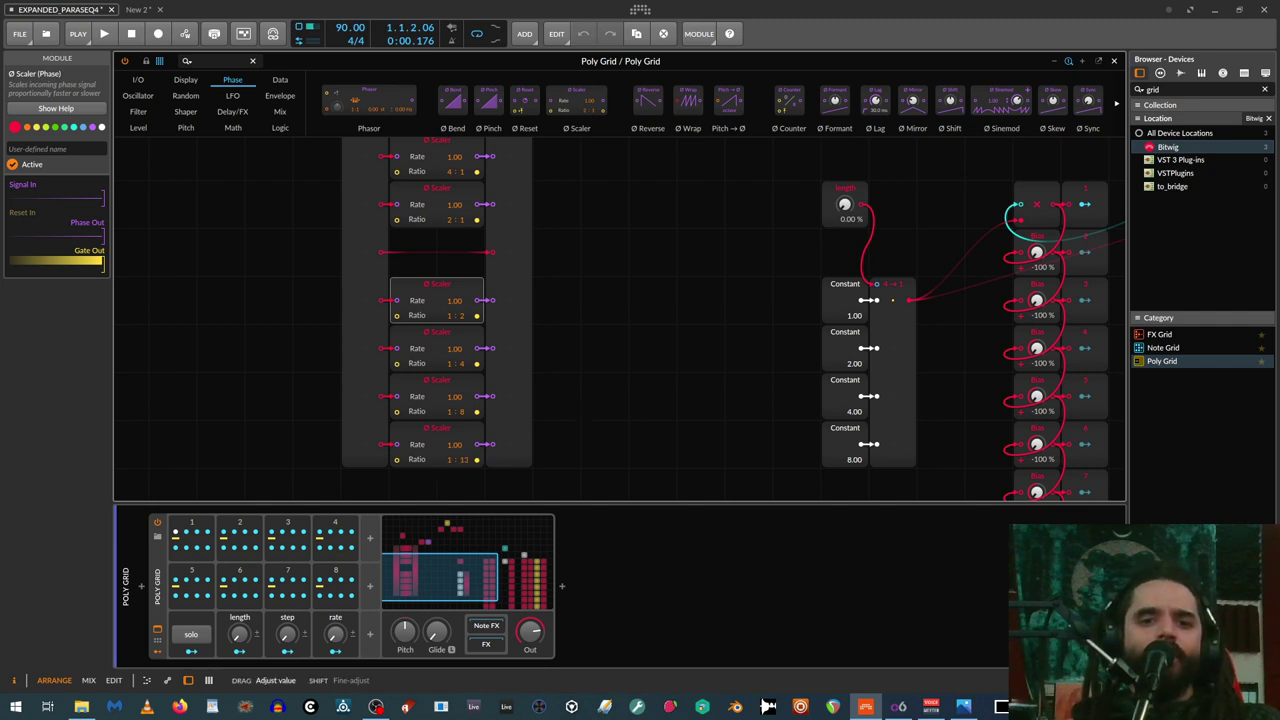
pyautogui.moveTo(452, 467); pyautogui.dragTo(452, 467)
pyautogui.scroll(6, 498, 458)
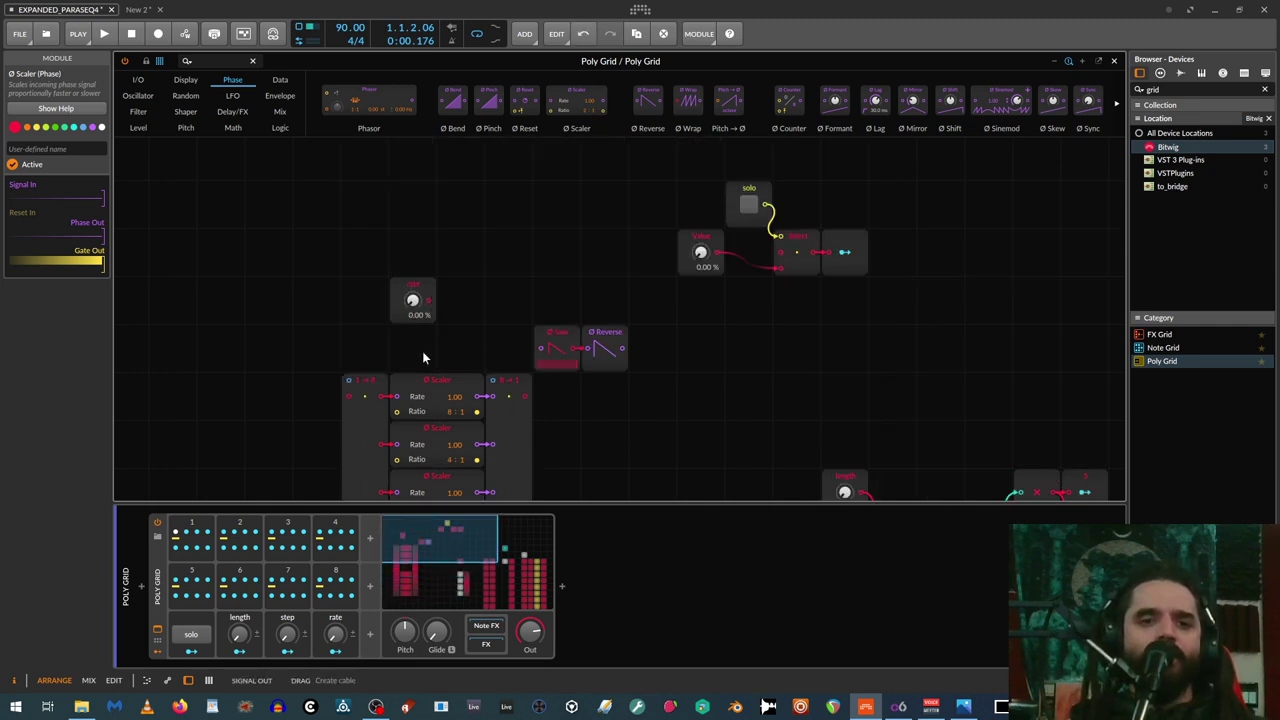
# Connect the rate value's output to the select inputs of the eight-way Split and the eight-way Merge around the Scalers
pyautogui.moveTo(335, 633); pyautogui.dragTo(335, 633)
pyautogui.click(337, 652)
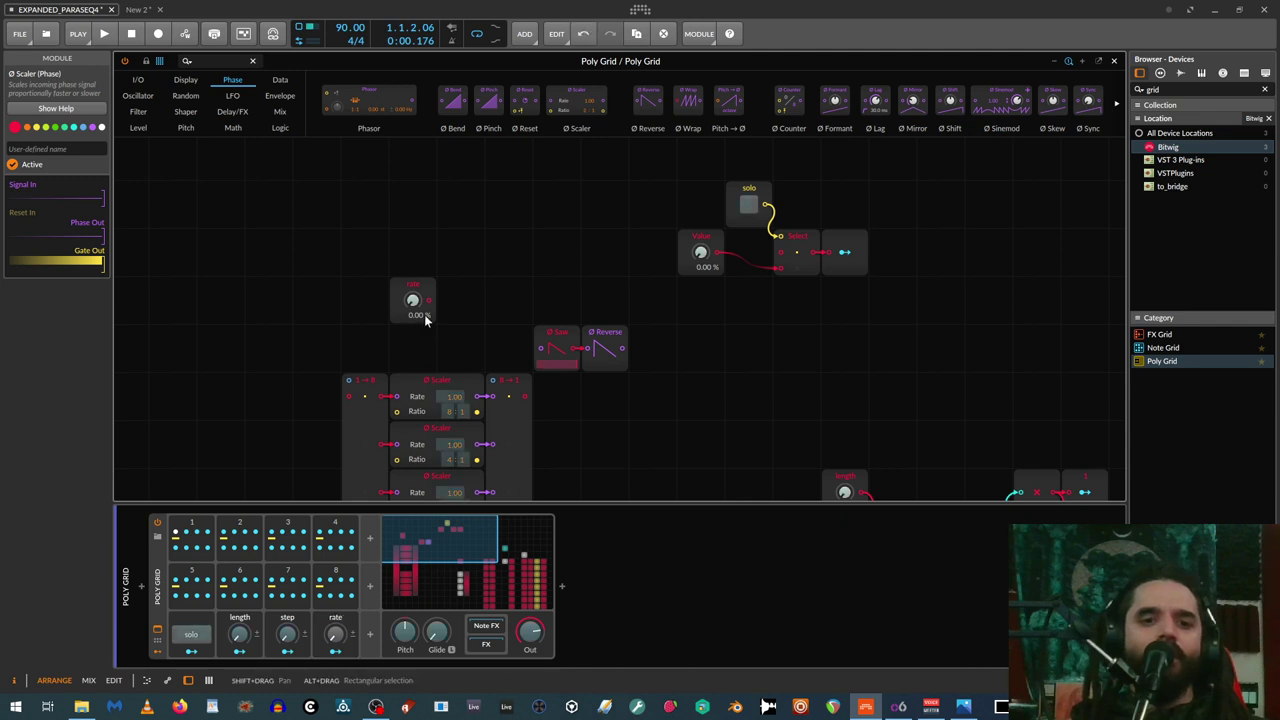
pyautogui.click(337, 655)
pyautogui.moveTo(429, 299); pyautogui.dragTo(349, 395)
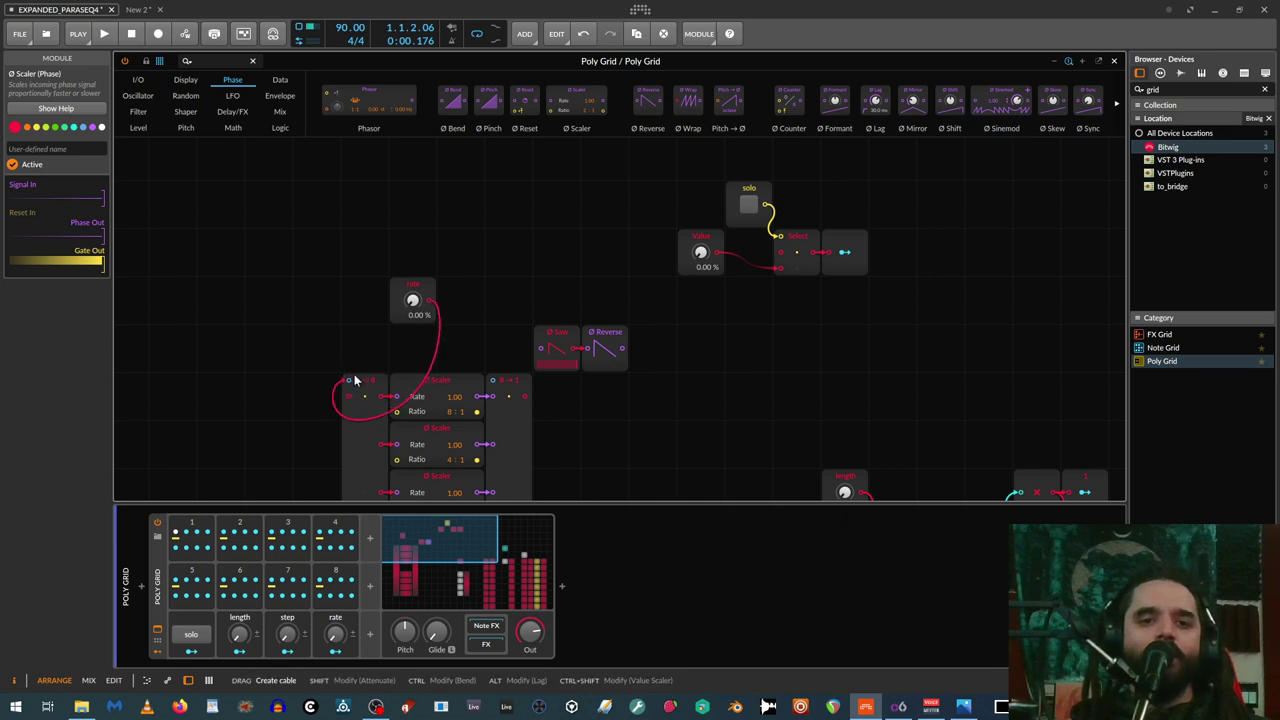
pyautogui.moveTo(431, 300); pyautogui.dragTo(465, 305)
pyautogui.moveTo(547, 345); pyautogui.dragTo(496, 381)
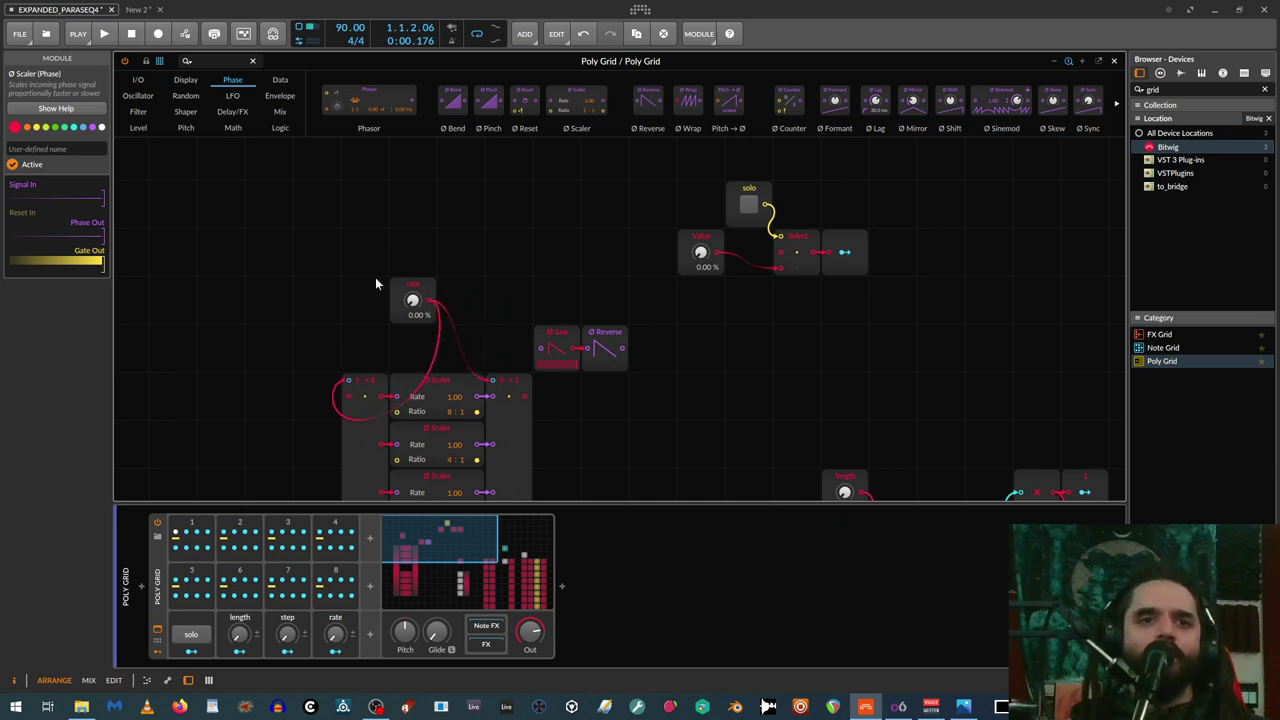
# Add a Transport module feeding the eight-way Split's signal input, and move the Saw and Reverse pair two cells farther from the Merge
pyautogui.click(233, 96)
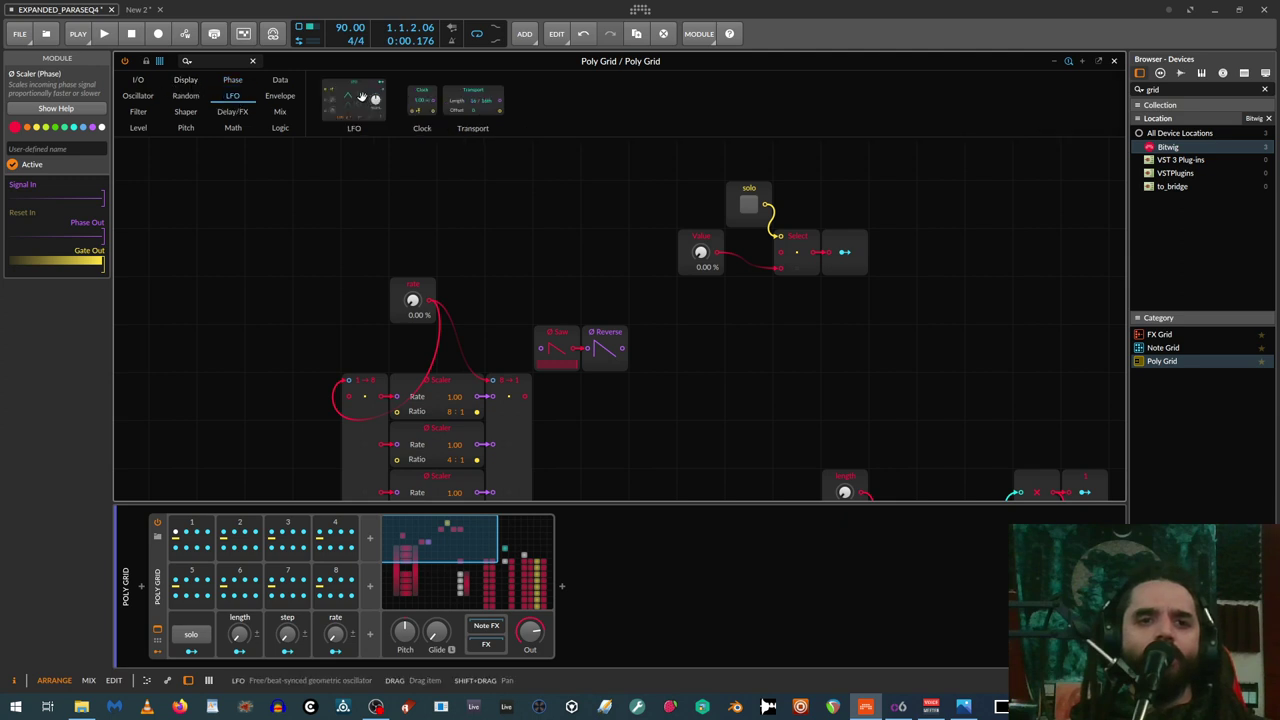
pyautogui.moveTo(473, 100); pyautogui.dragTo(346, 396)
pyautogui.scroll(-5, 522, 407)
pyautogui.hscroll(4, 522, 407)
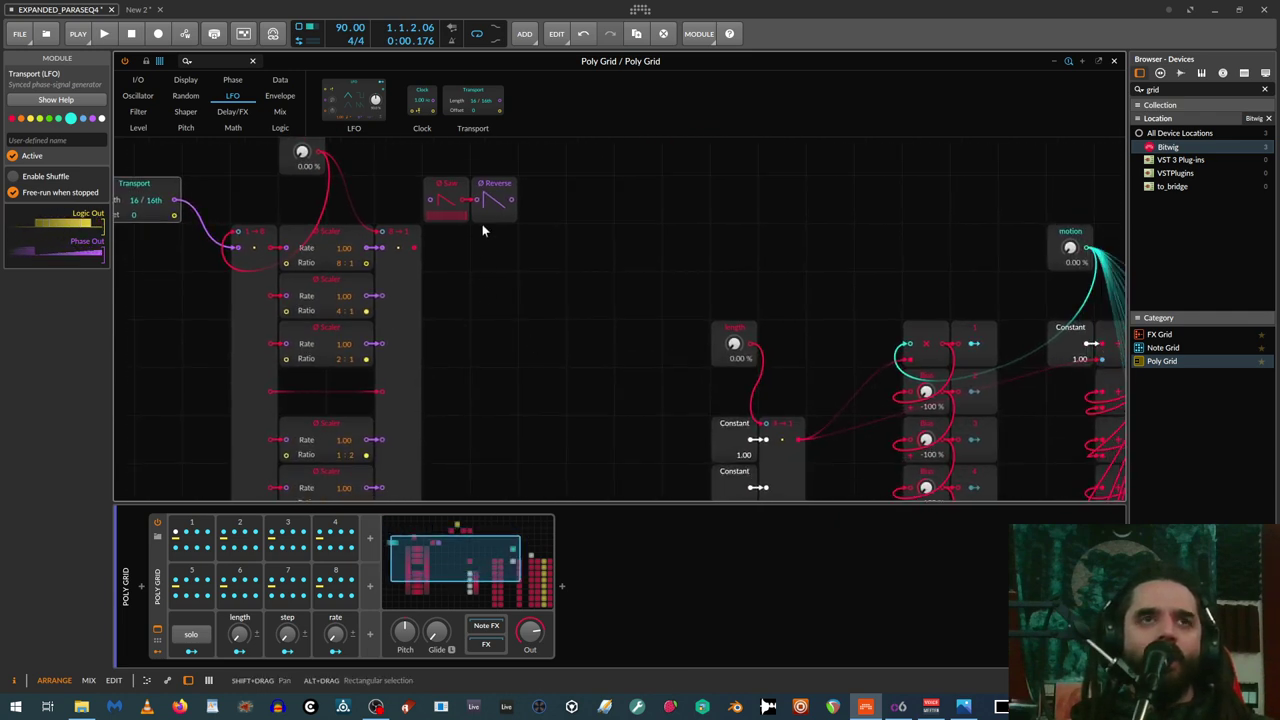
pyautogui.moveTo(440, 157); pyautogui.dragTo(499, 211)
pyautogui.moveTo(439, 184); pyautogui.dragTo(524, 187)
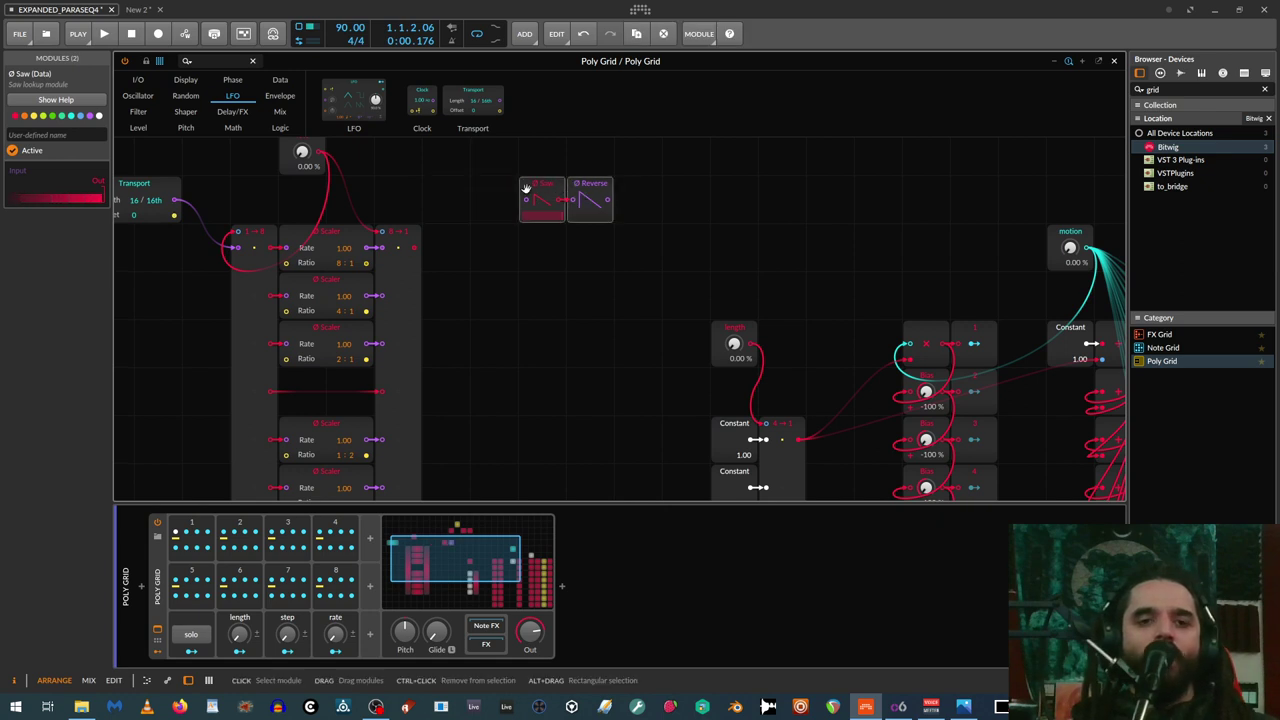
# Add a second Merge module below Saw with 4 input ports and Nearest interpolation
pyautogui.scroll(-2, 434, 285)
pyautogui.click(404, 348)
pyautogui.scroll(4, 404, 348)
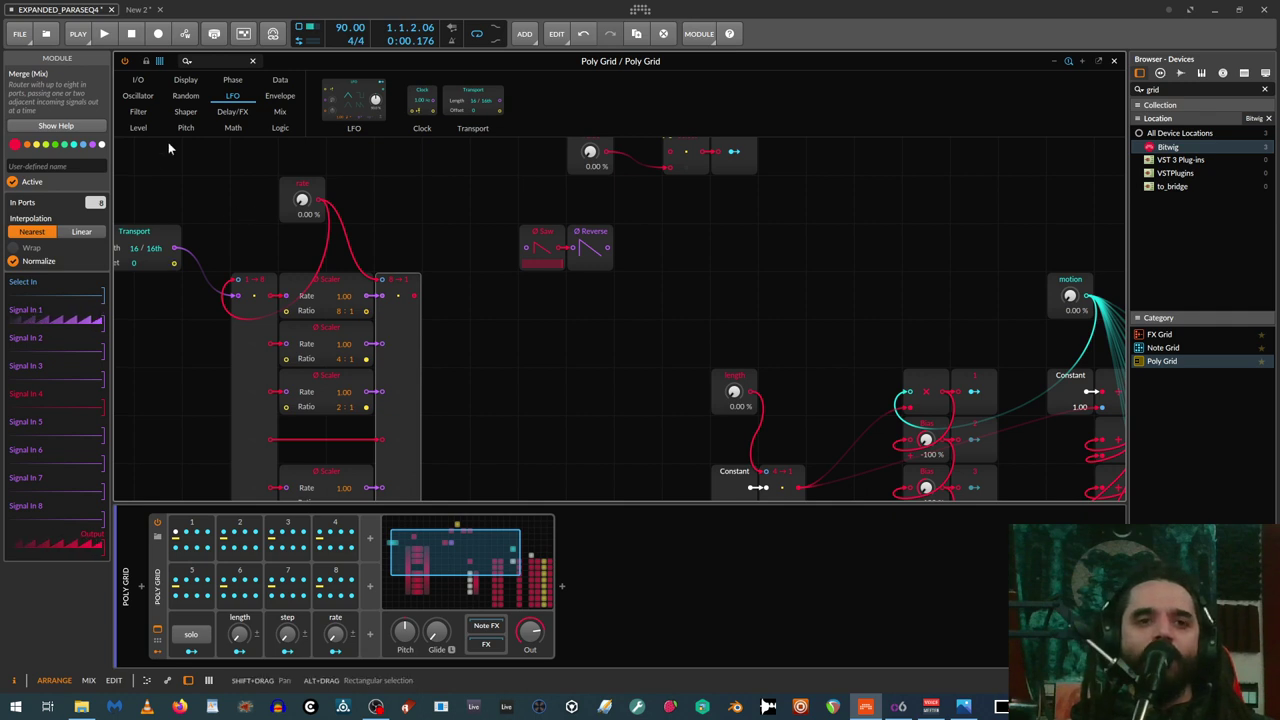
pyautogui.click(280, 127)
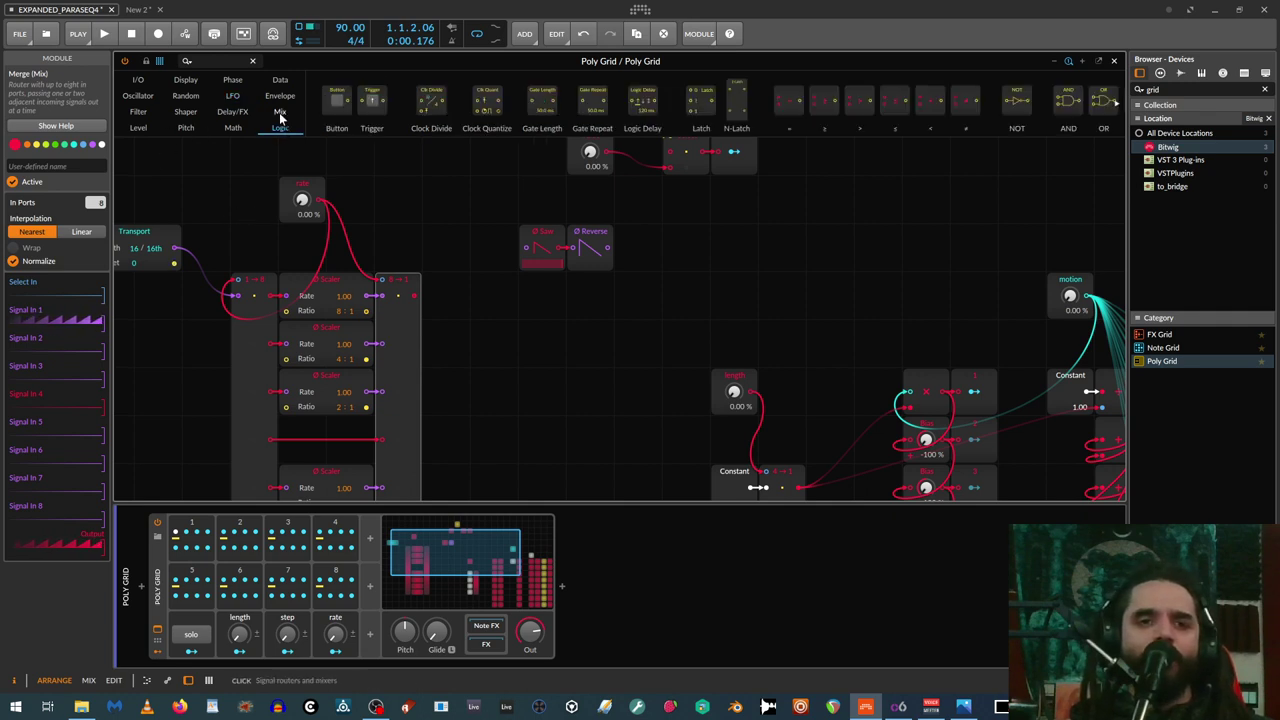
pyautogui.click(232, 127)
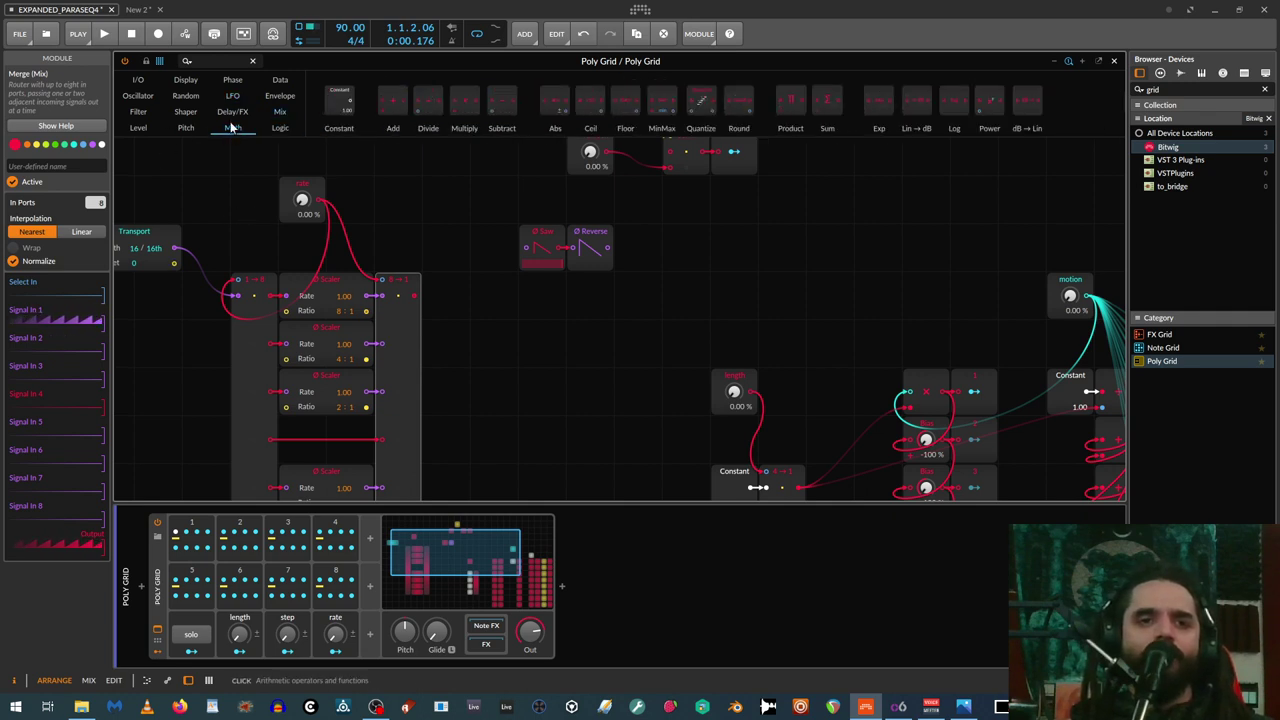
pyautogui.click(280, 111)
pyautogui.moveTo(624, 110); pyautogui.dragTo(542, 340)
pyautogui.moveTo(92, 205)
pyautogui.mouseDown()
pyautogui.moveTo(92, 180)
pyautogui.moveTo(92, 212)
pyautogui.mouseUp()
pyautogui.click(32, 231)
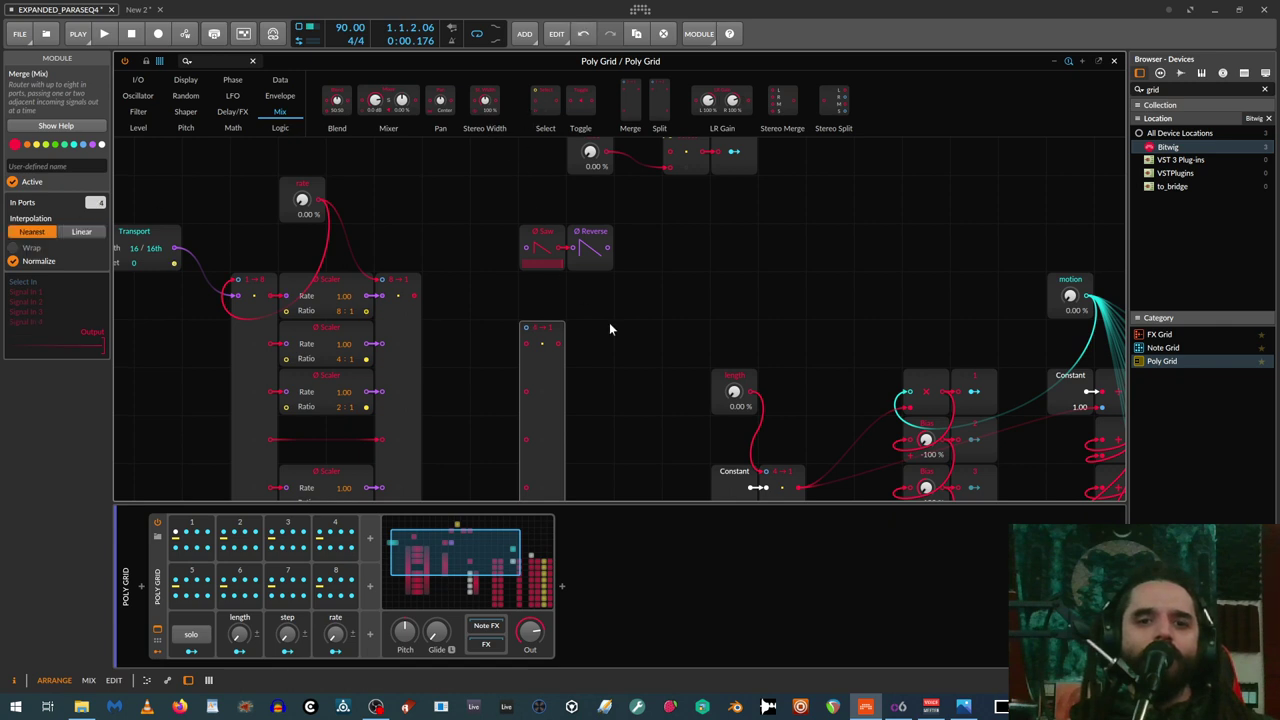
# Add a Split module with 4 ports and Nearest interpolation beside the new Merge, and move the Merge away to leave room for Scalers
pyautogui.scroll(-1, 604, 320)
pyautogui.moveTo(659, 112); pyautogui.dragTo(490, 297)
pyautogui.click(24, 234)
pyautogui.moveTo(95, 202); pyautogui.dragTo(95, 184)
pyautogui.moveTo(556, 322); pyautogui.dragTo(653, 327)
# Place three Scaler modules between the four-way Split and Merge and set their ratios to 1:2, 1:4 and 1:8
pyautogui.click(231, 79)
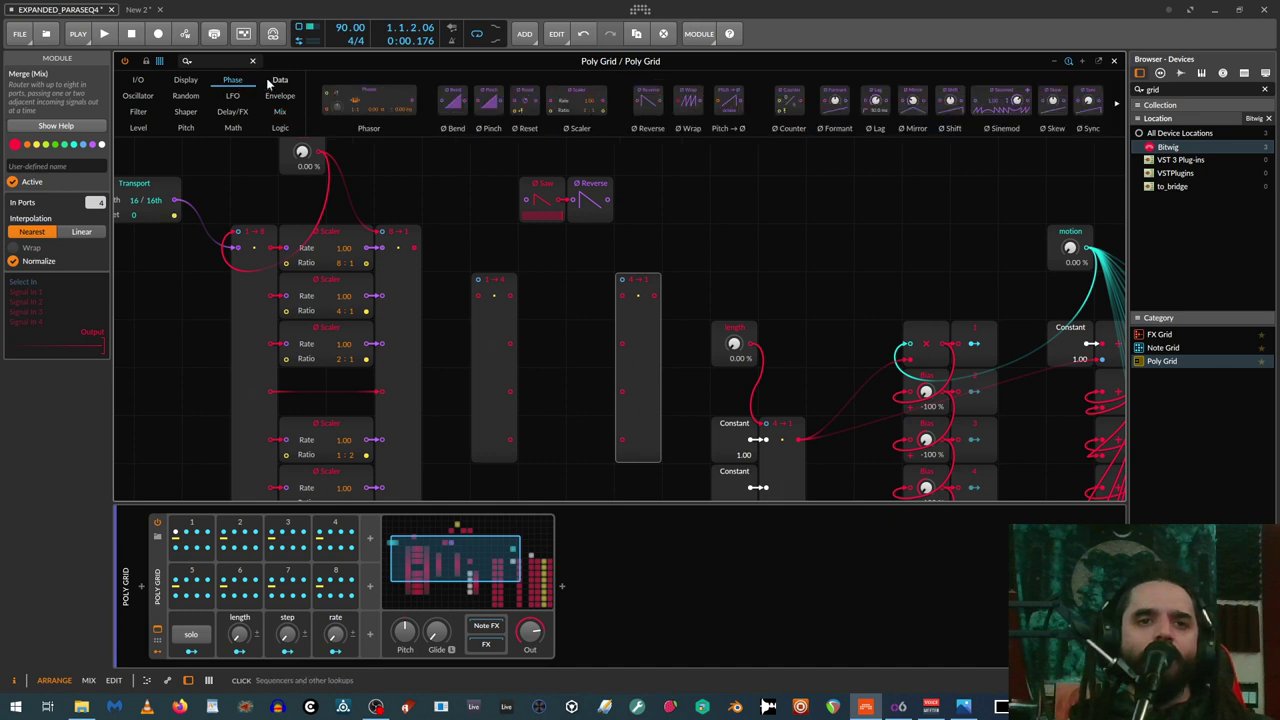
pyautogui.moveTo(579, 101); pyautogui.dragTo(545, 440)
pyautogui.moveTo(706, 345); pyautogui.dragTo(657, 345)
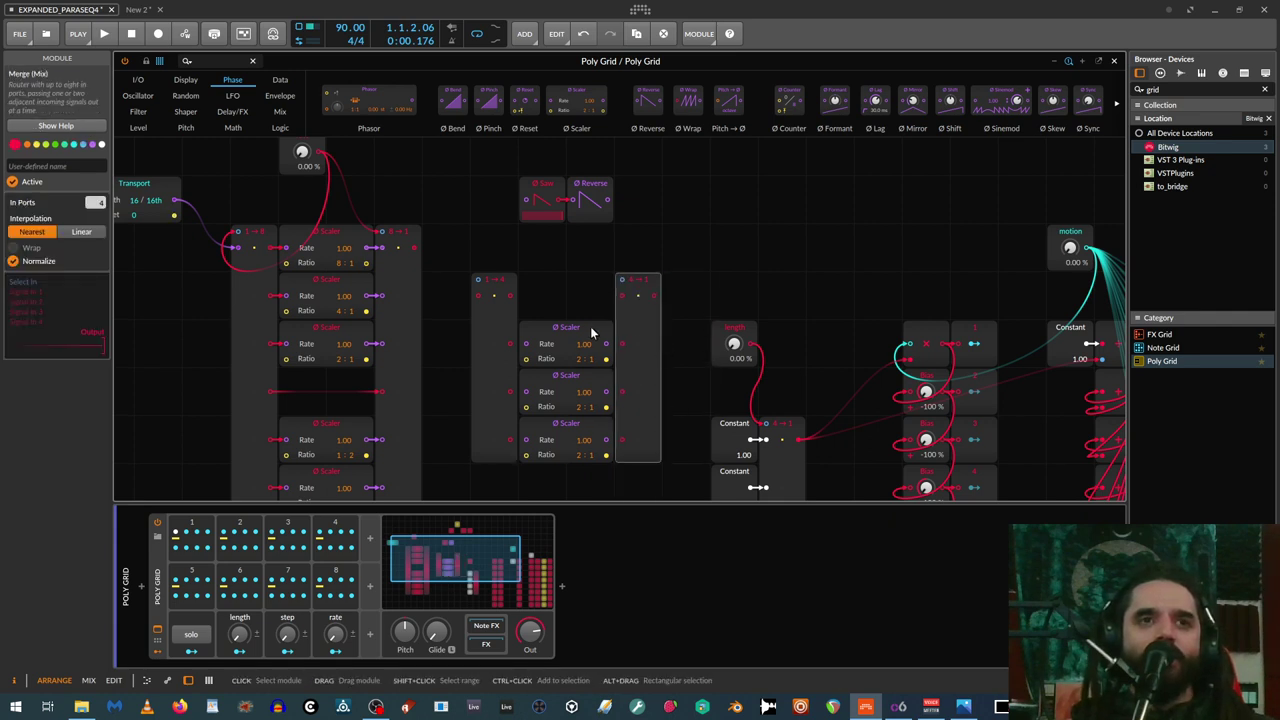
pyautogui.moveTo(577, 454); pyautogui.dragTo(580, 470)
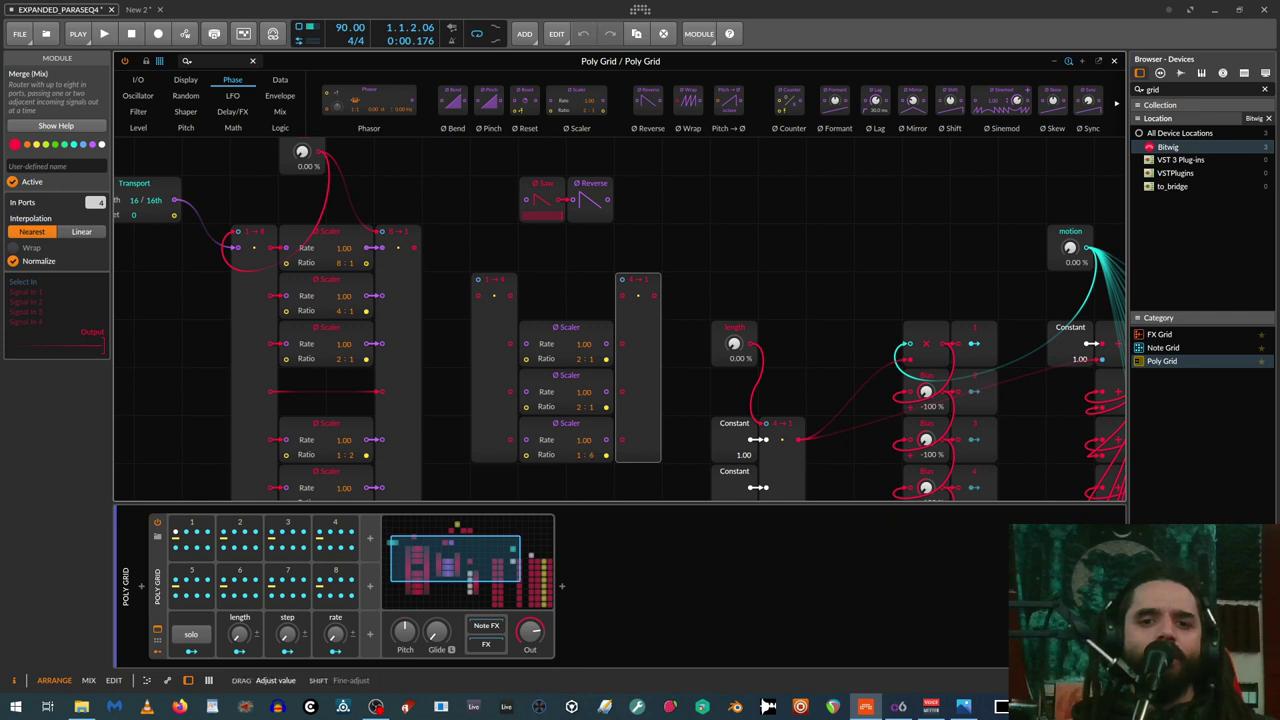
pyautogui.moveTo(580, 408); pyautogui.dragTo(581, 416)
pyautogui.moveTo(580, 359)
pyautogui.mouseDown()
pyautogui.moveTo(580, 370)
pyautogui.moveTo(590, 345)
pyautogui.mouseUp()
# Wire the four-way Split to the Merge, directly in the first row and through the Scalers below, and feed it from the eight-way Merge
pyautogui.moveTo(637, 297); pyautogui.dragTo(622, 297)
pyautogui.moveTo(607, 344); pyautogui.dragTo(622, 344)
pyautogui.moveTo(510, 344); pyautogui.dragTo(526, 348)
pyautogui.moveTo(510, 392); pyautogui.dragTo(526, 393)
pyautogui.moveTo(606, 392); pyautogui.dragTo(622, 392)
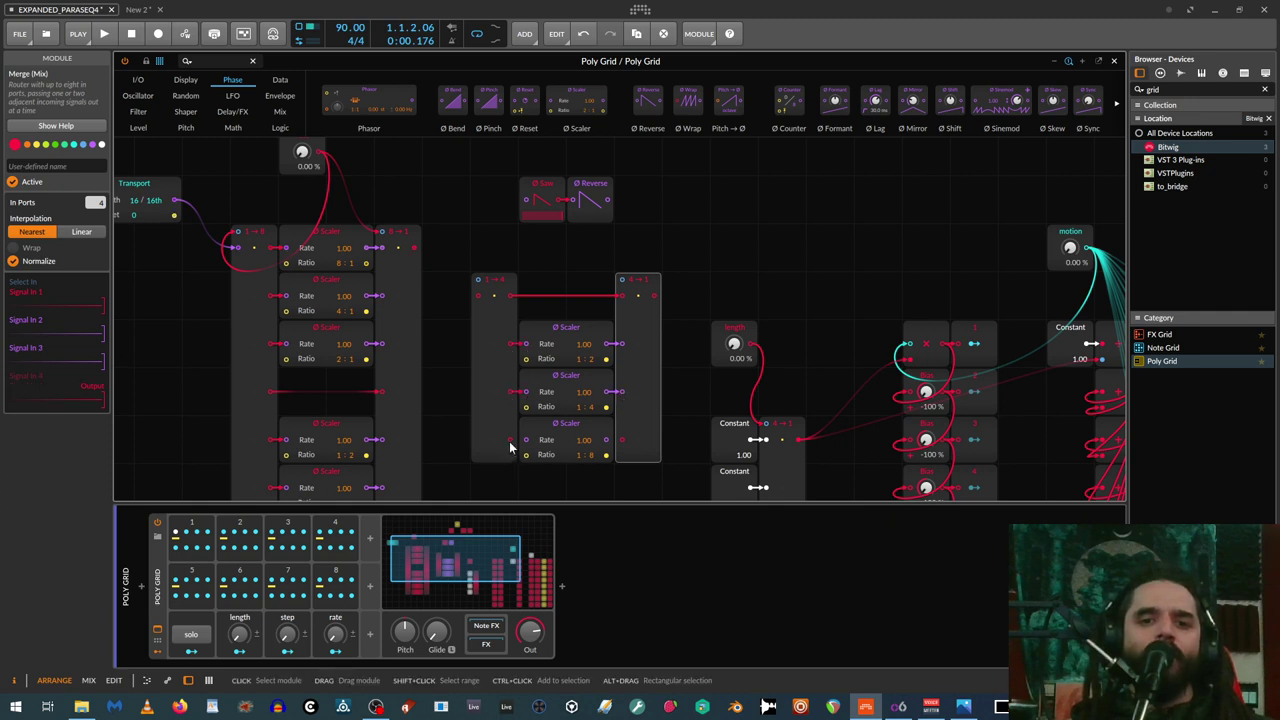
pyautogui.moveTo(622, 440); pyautogui.dragTo(510, 440)
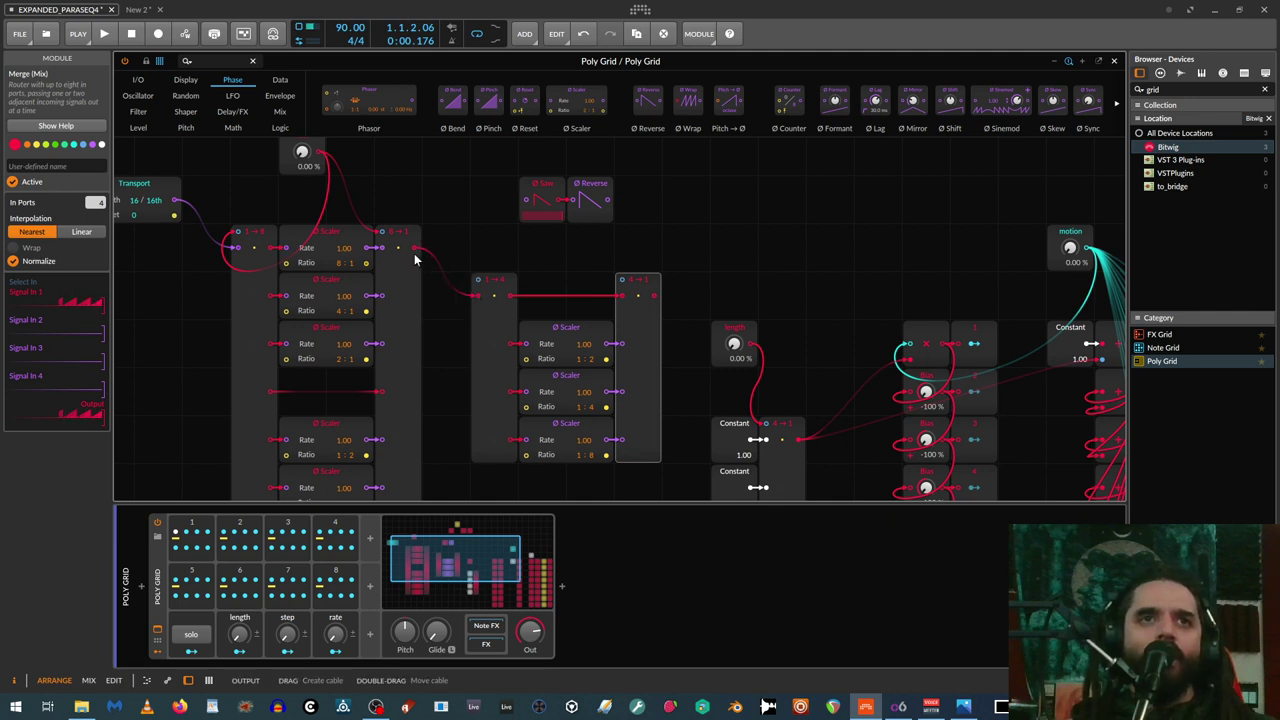
# Connect the length value to the select inputs of the four-way Split and Merge, and route that Merge's output into Saw
pyautogui.moveTo(758, 344); pyautogui.dragTo(705, 285)
pyautogui.click(778, 301)
pyautogui.moveTo(751, 343); pyautogui.dragTo(490, 290)
pyautogui.moveTo(751, 345); pyautogui.dragTo(480, 281)
pyautogui.moveTo(756, 349); pyautogui.dragTo(621, 280)
pyautogui.moveTo(697, 239); pyautogui.dragTo(629, 286)
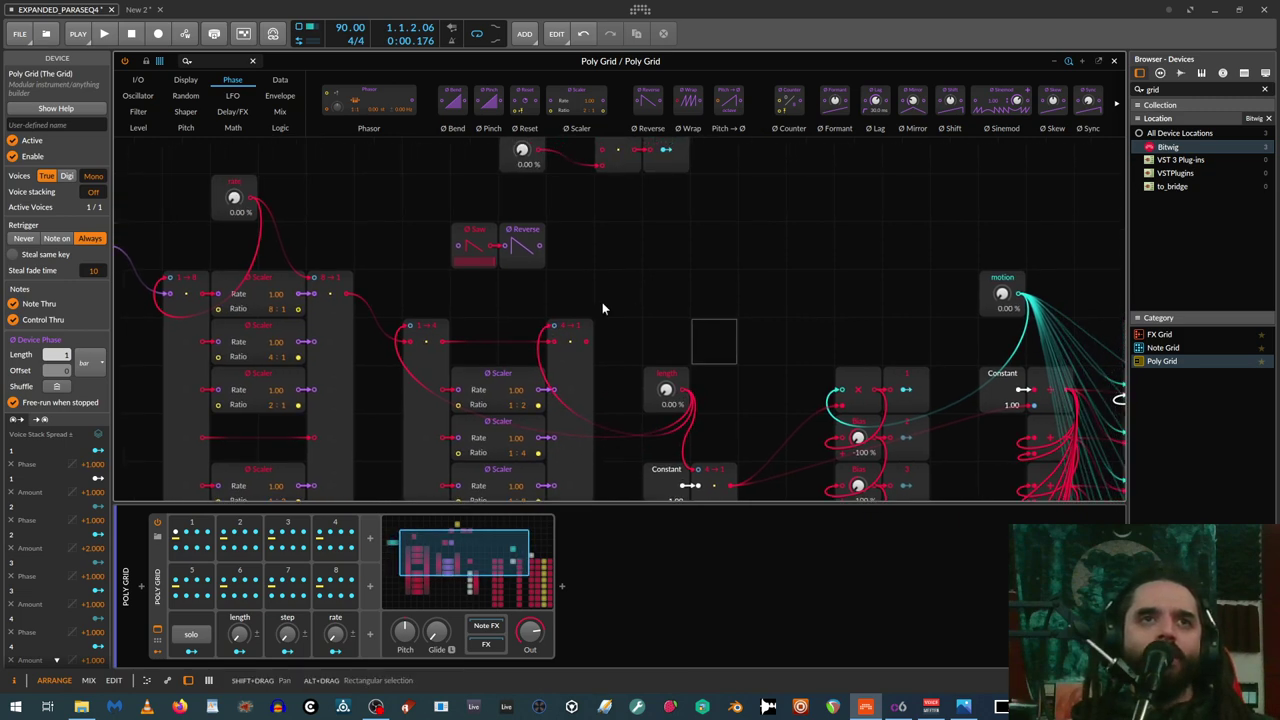
pyautogui.moveTo(586, 342); pyautogui.dragTo(458, 245)
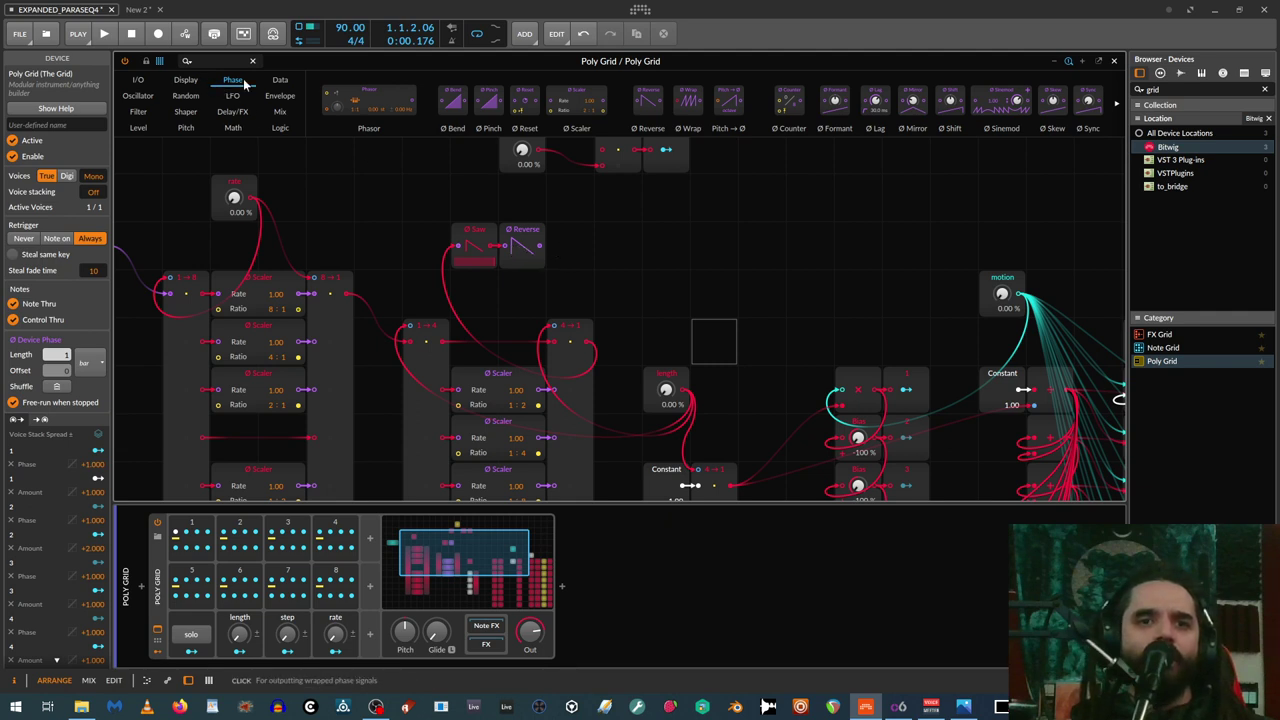
# Add a phase Reset module directly after Reverse, fed by the reversed phase
pyautogui.hscroll(1, 490, 108)
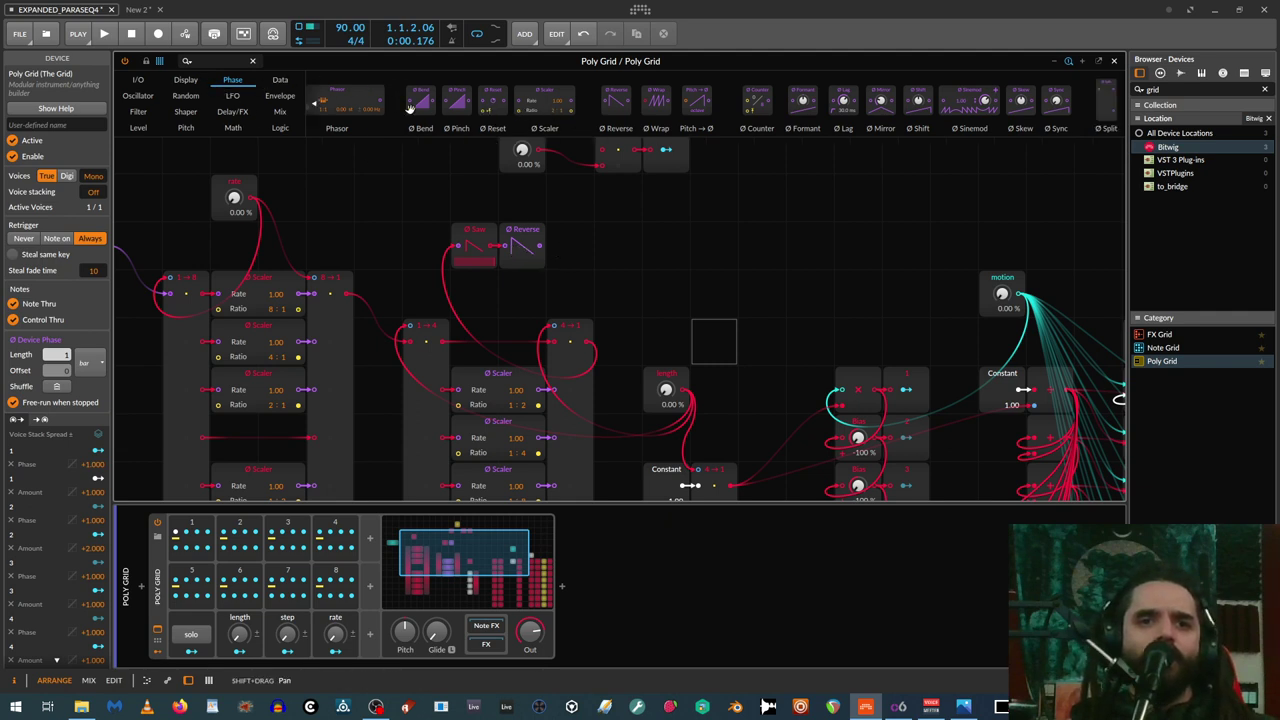
pyautogui.moveTo(490, 108); pyautogui.dragTo(546, 248)
pyautogui.scroll(2, 583, 271)
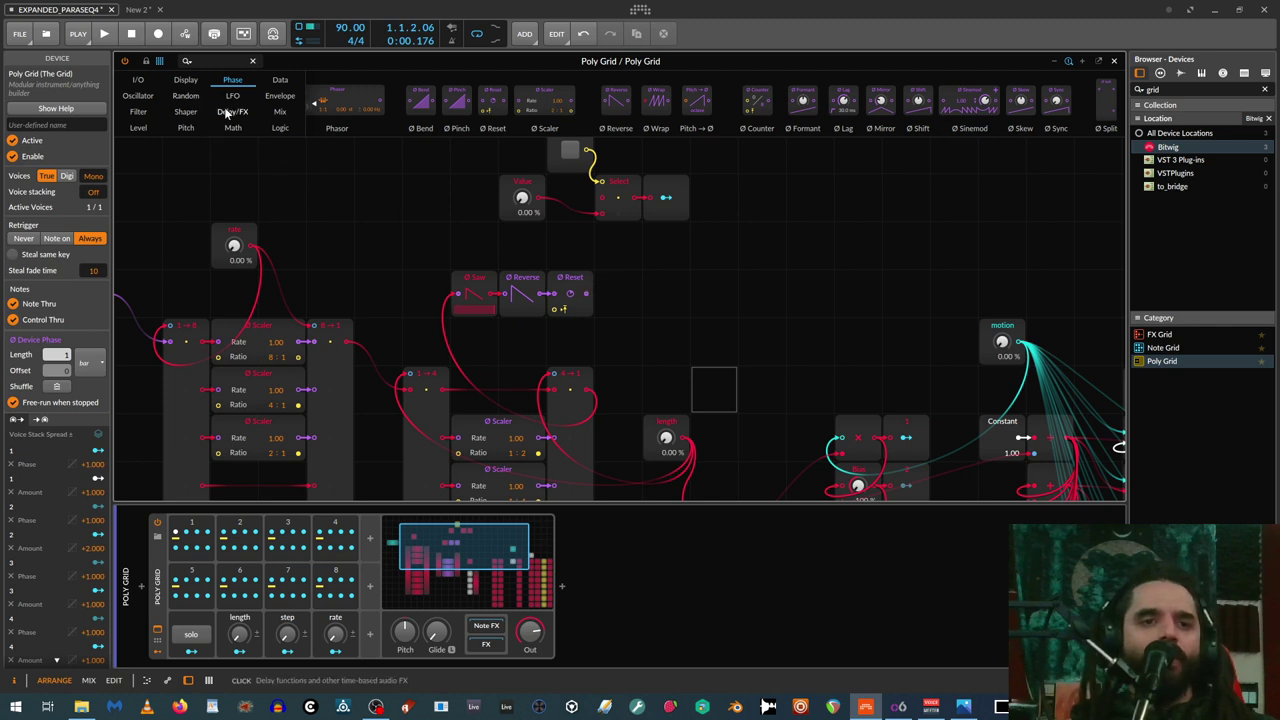
# Add a Select module after Reset with its first signal input fed by Reset, and drive its select input from the solo button
pyautogui.click(280, 111)
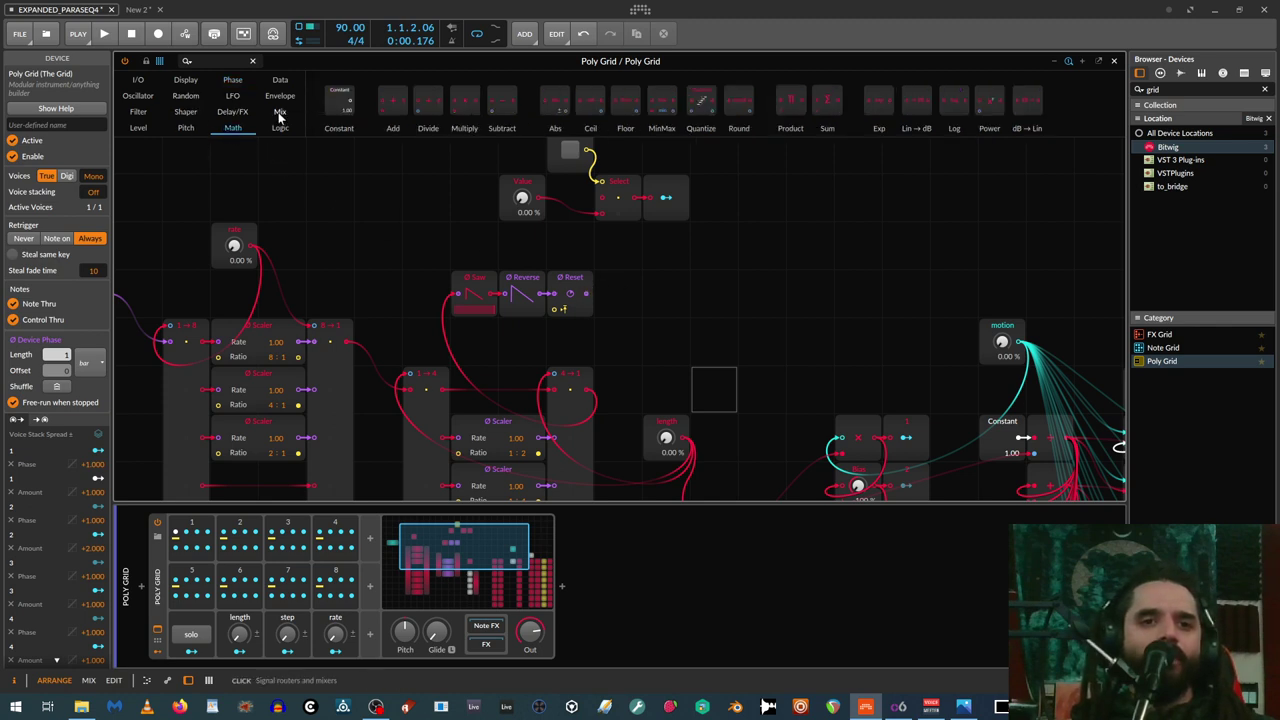
pyautogui.moveTo(548, 100); pyautogui.dragTo(650, 293)
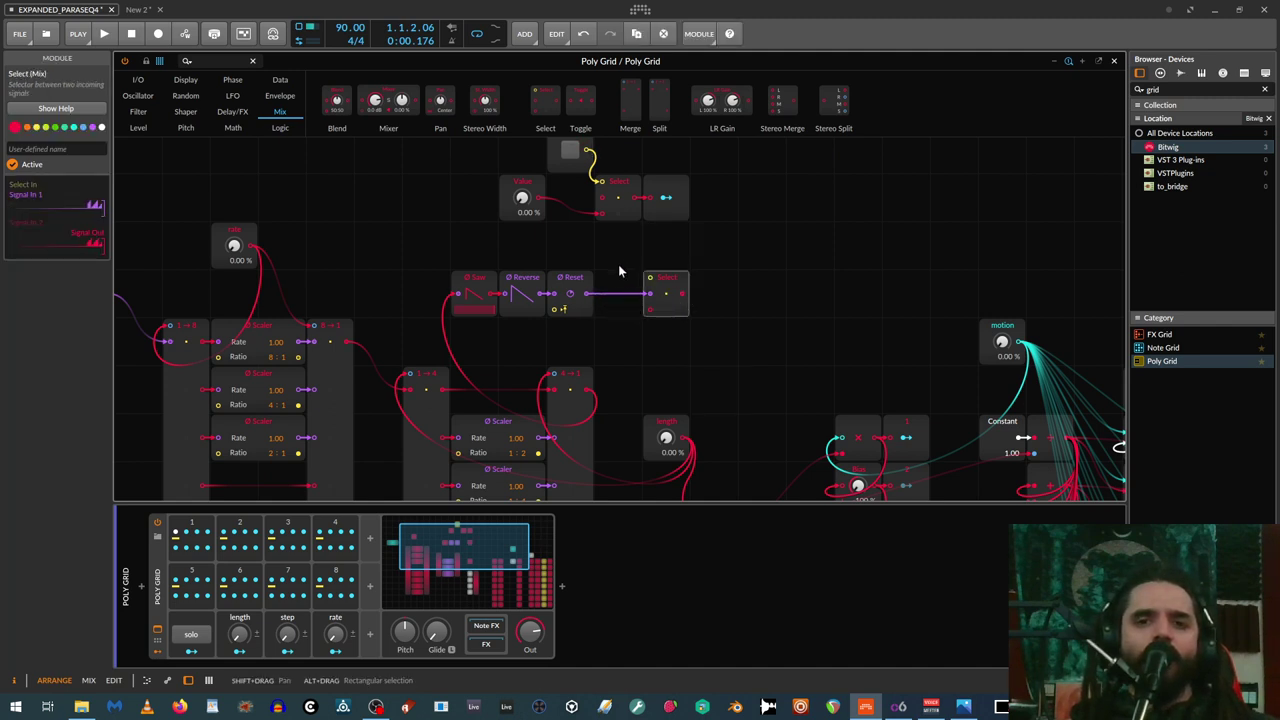
pyautogui.scroll(2, 610, 256)
pyautogui.moveTo(599, 231); pyautogui.dragTo(650, 326)
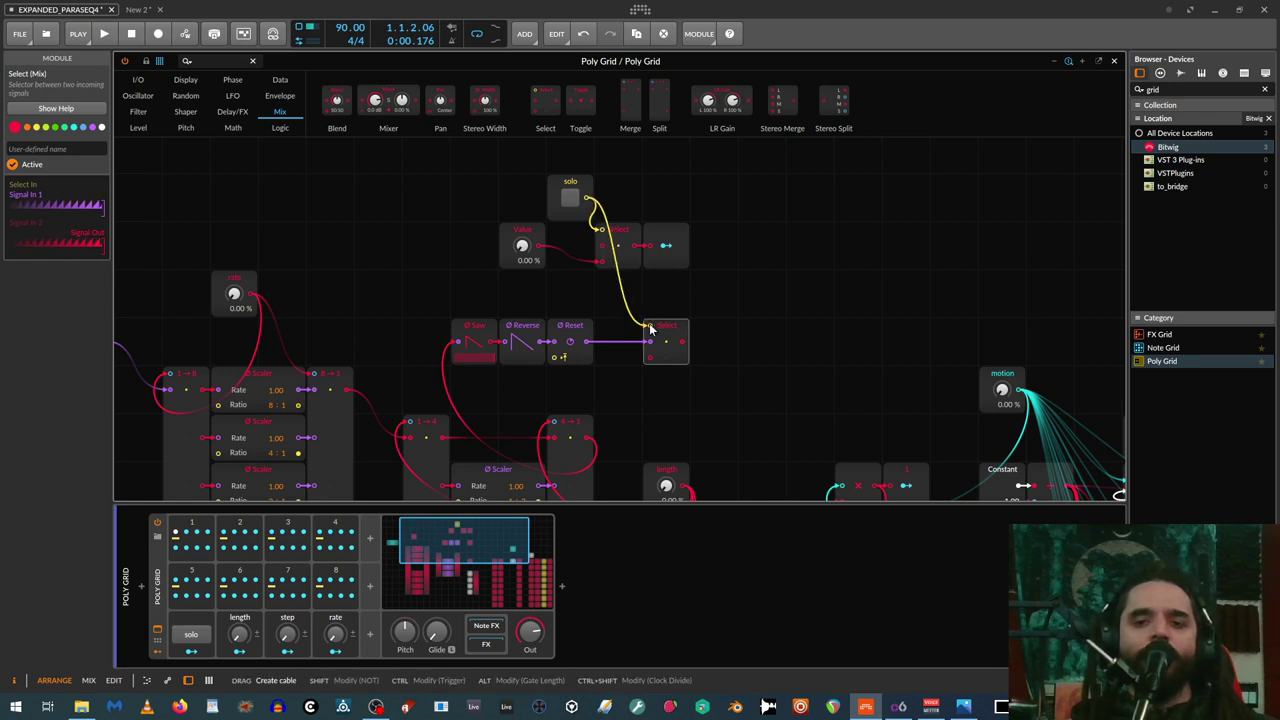
pyautogui.click(573, 203)
pyautogui.click(575, 202)
# Add a Modulator Out after the solo-driven Select and map it to the motion value
pyautogui.moveTo(791, 338); pyautogui.dragTo(687, 300)
pyautogui.click(138, 79)
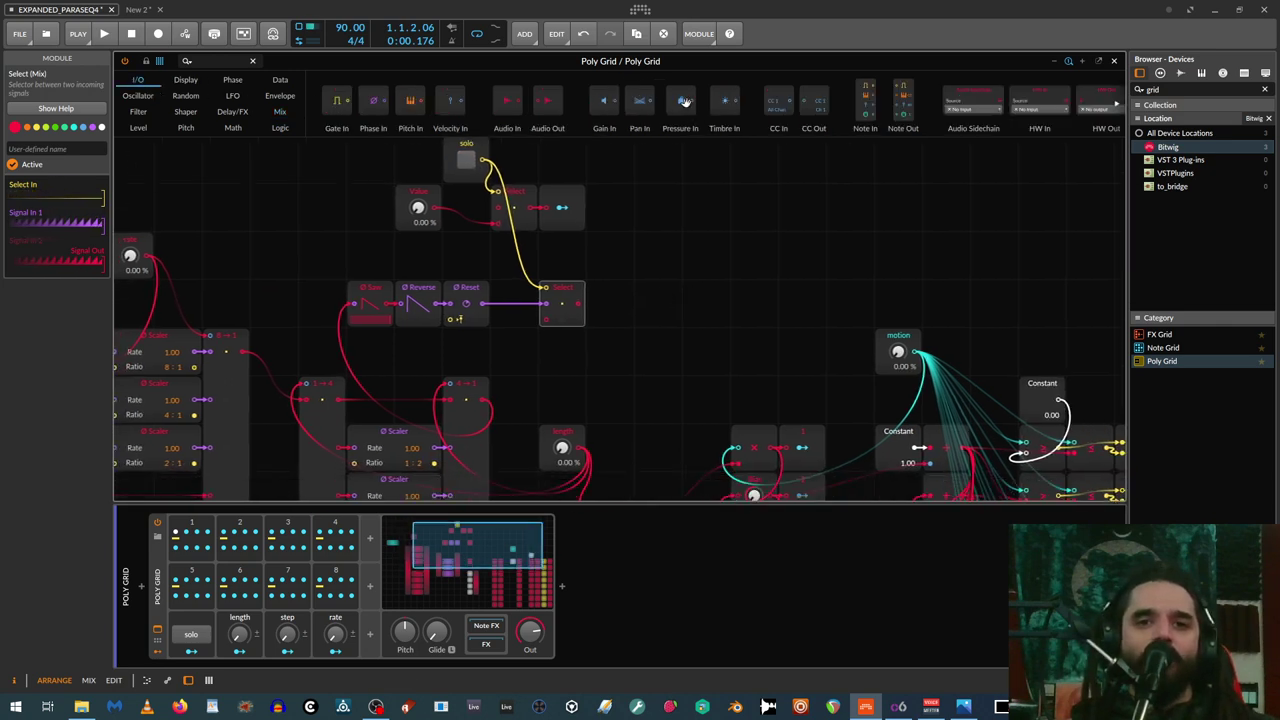
pyautogui.moveTo(1092, 100); pyautogui.dragTo(603, 311)
pyautogui.click(609, 303)
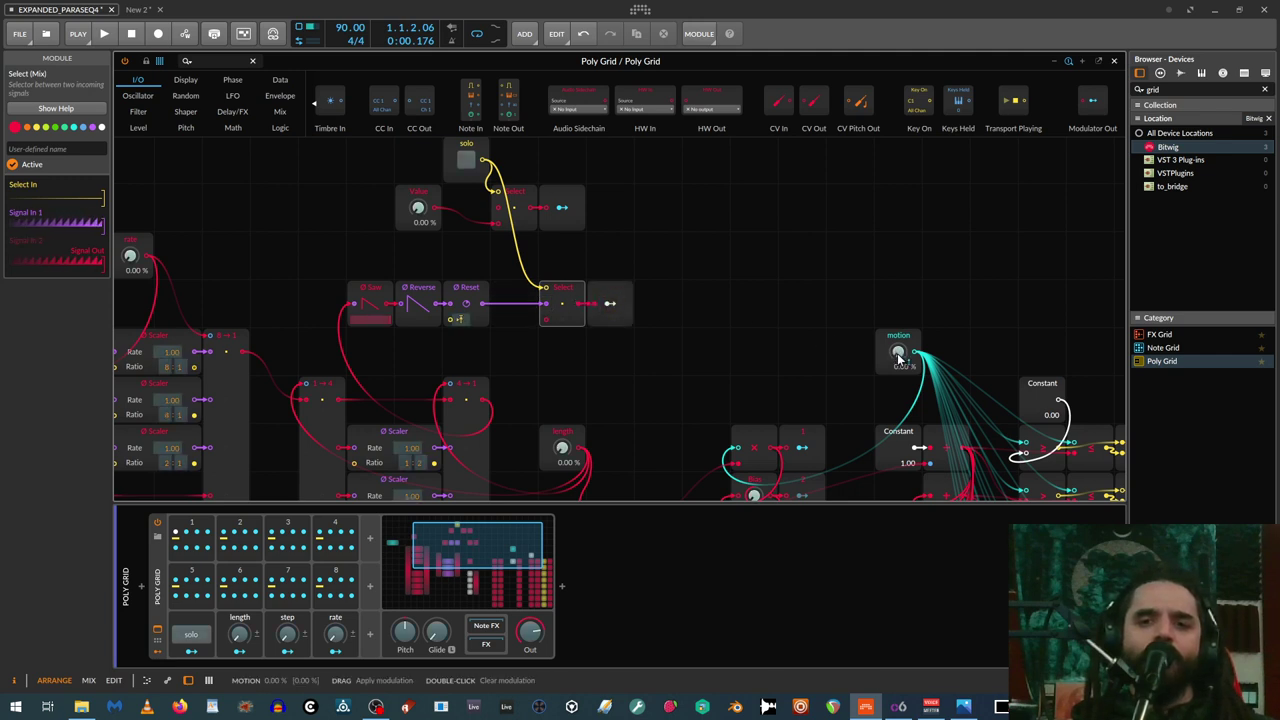
pyautogui.click(609, 303)
pyautogui.moveTo(608, 388); pyautogui.dragTo(737, 371)
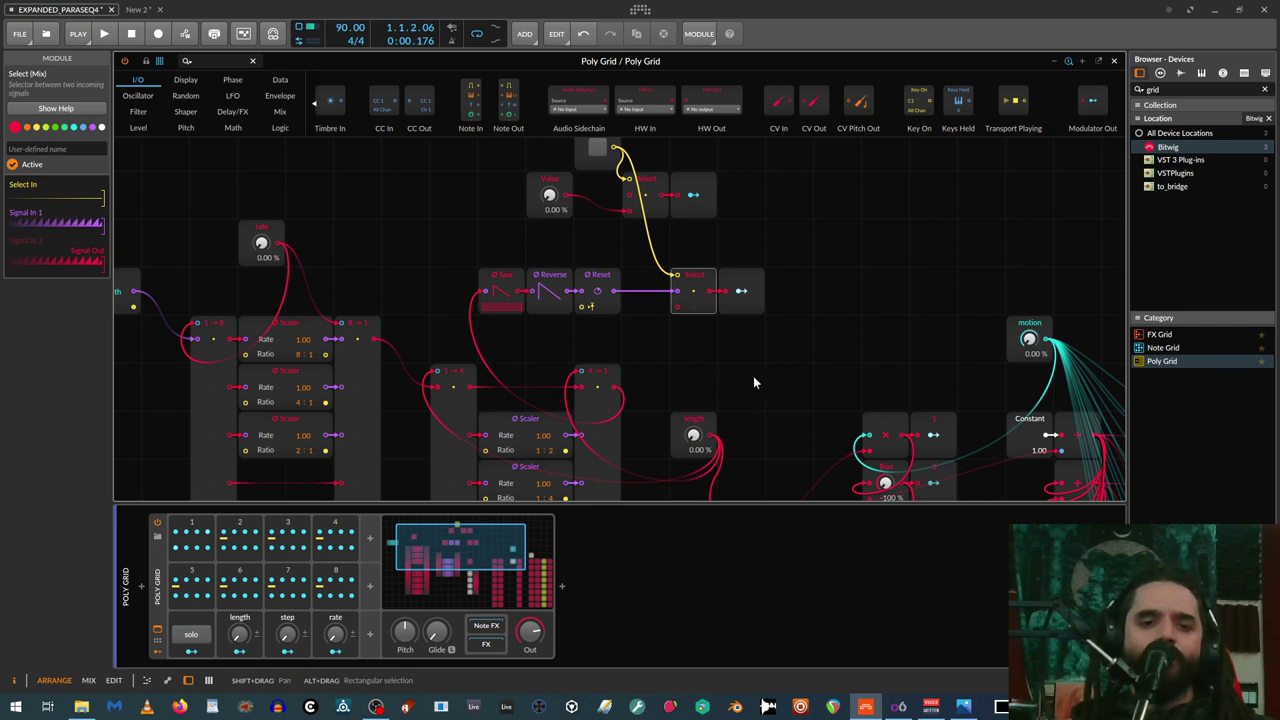
# Insert another Select module between Reverse and Reset, and route Reverse's output into its second signal input
pyautogui.scroll(2, 806, 362)
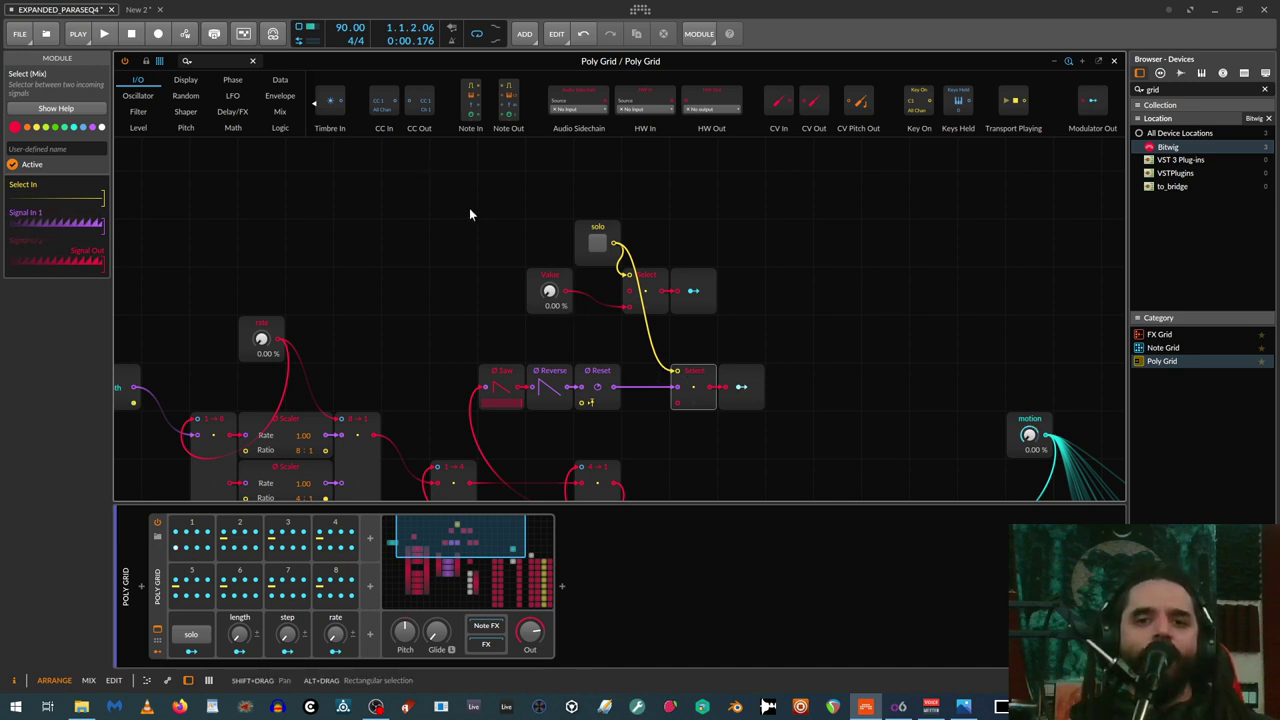
pyautogui.click(279, 114)
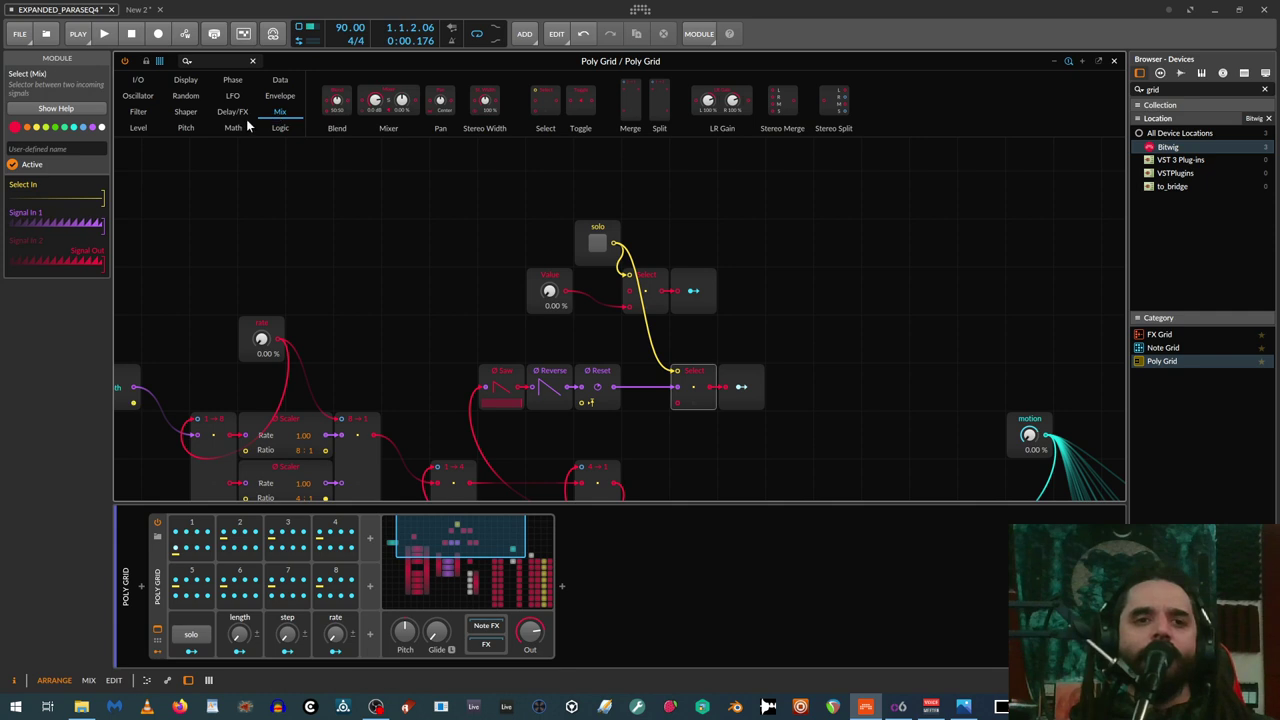
pyautogui.click(230, 127)
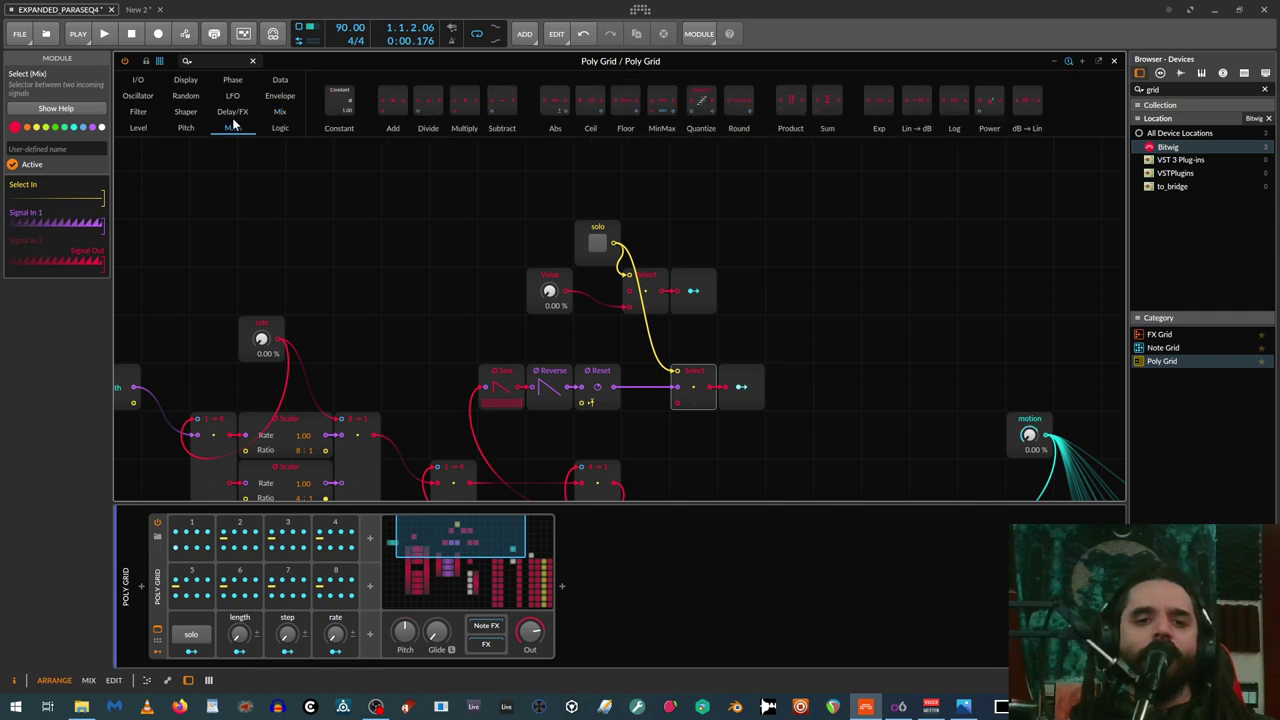
pyautogui.click(175, 109)
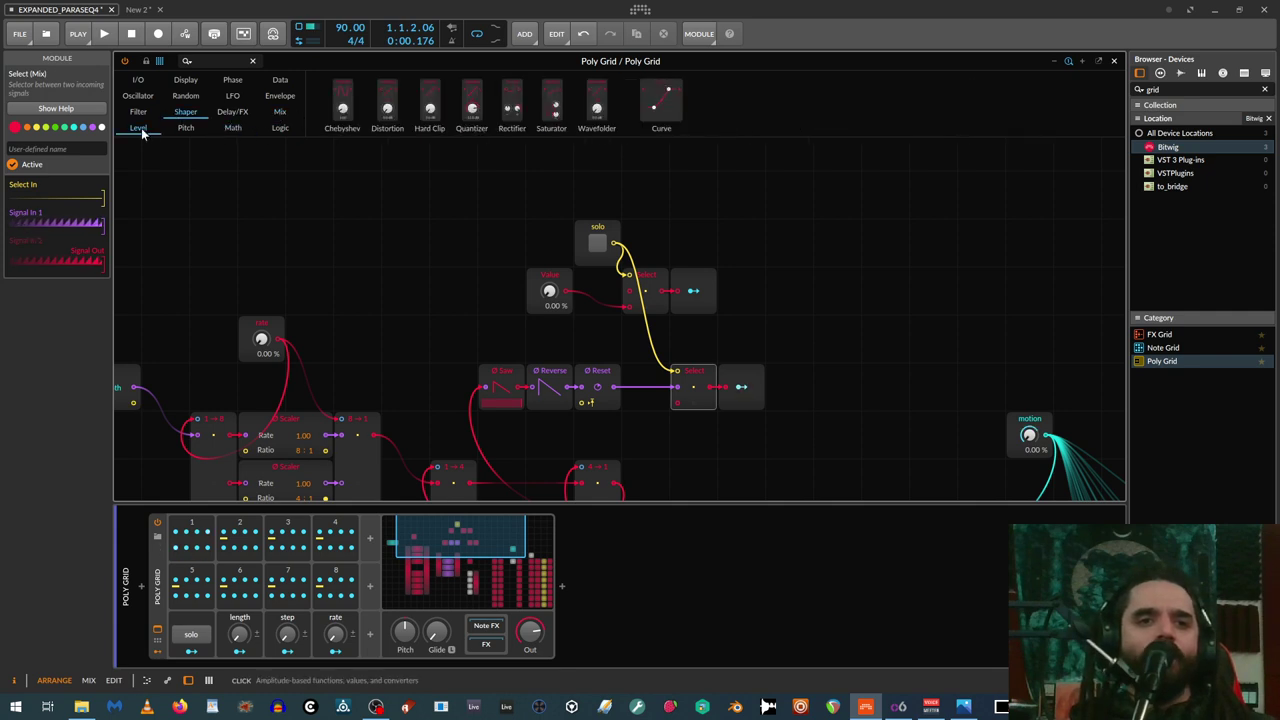
pyautogui.click(139, 128)
pyautogui.click(280, 109)
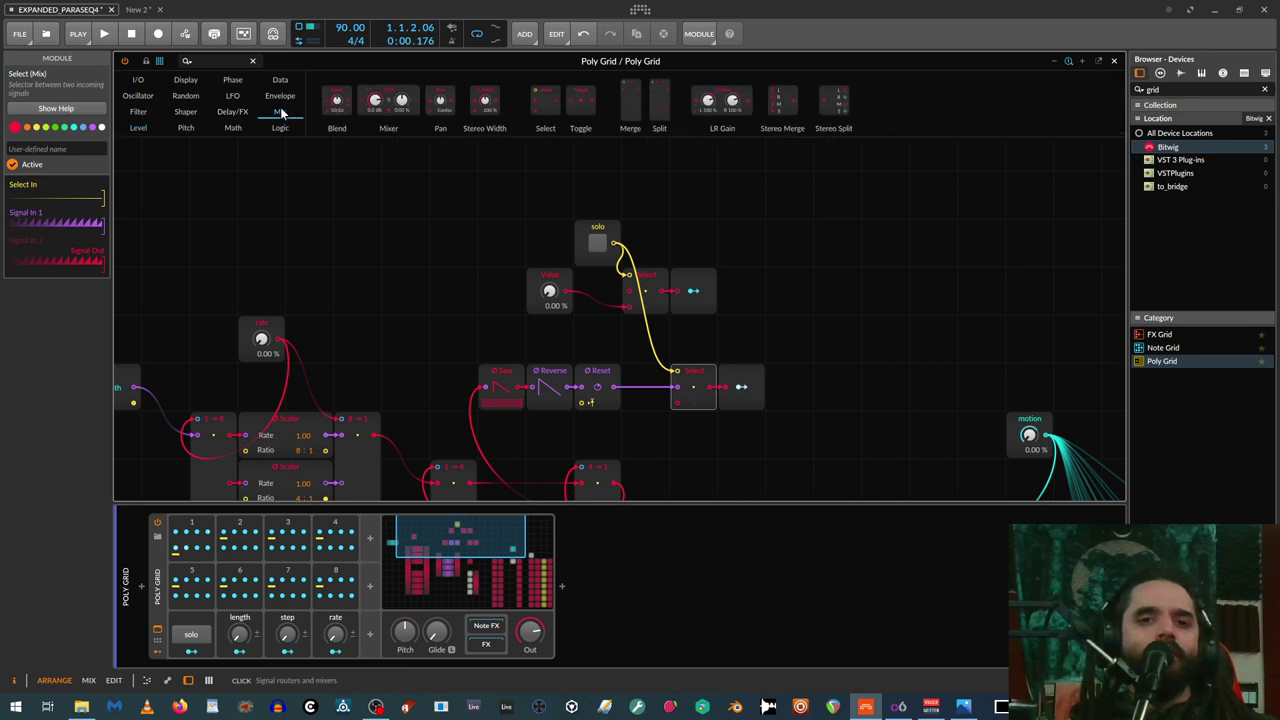
pyautogui.moveTo(535, 122); pyautogui.dragTo(605, 388)
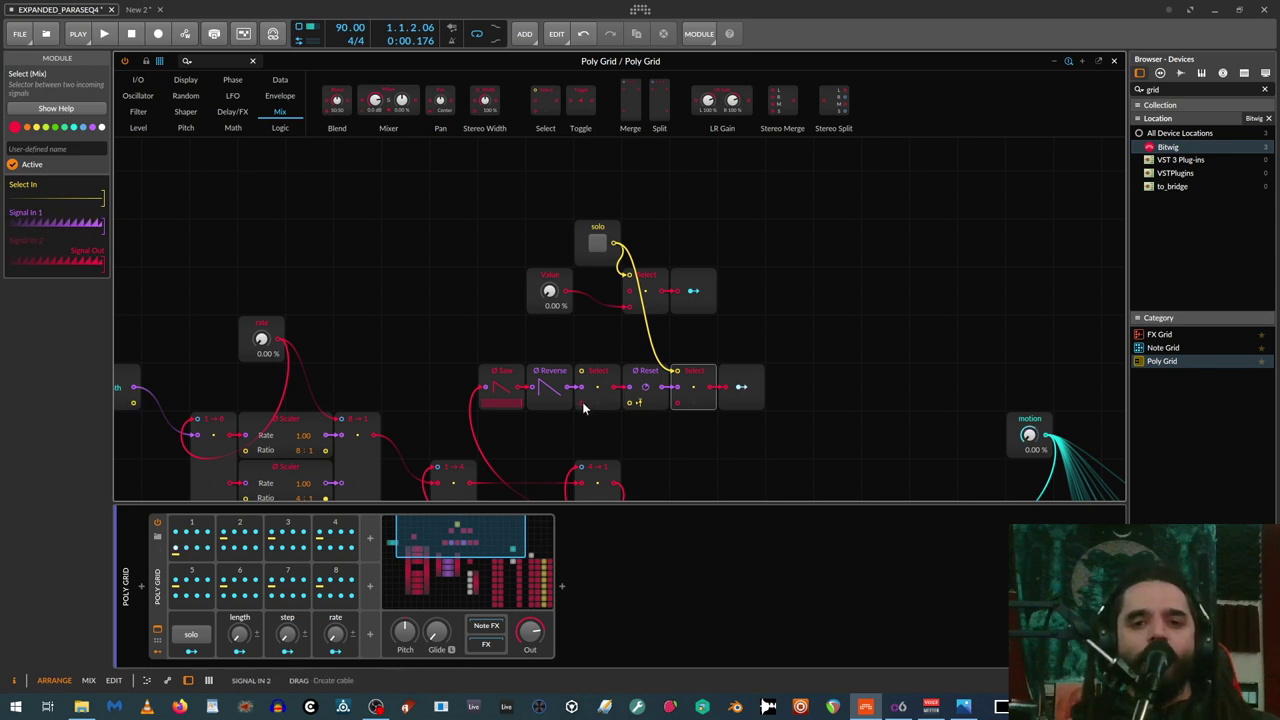
pyautogui.moveTo(583, 403); pyautogui.dragTo(568, 387)
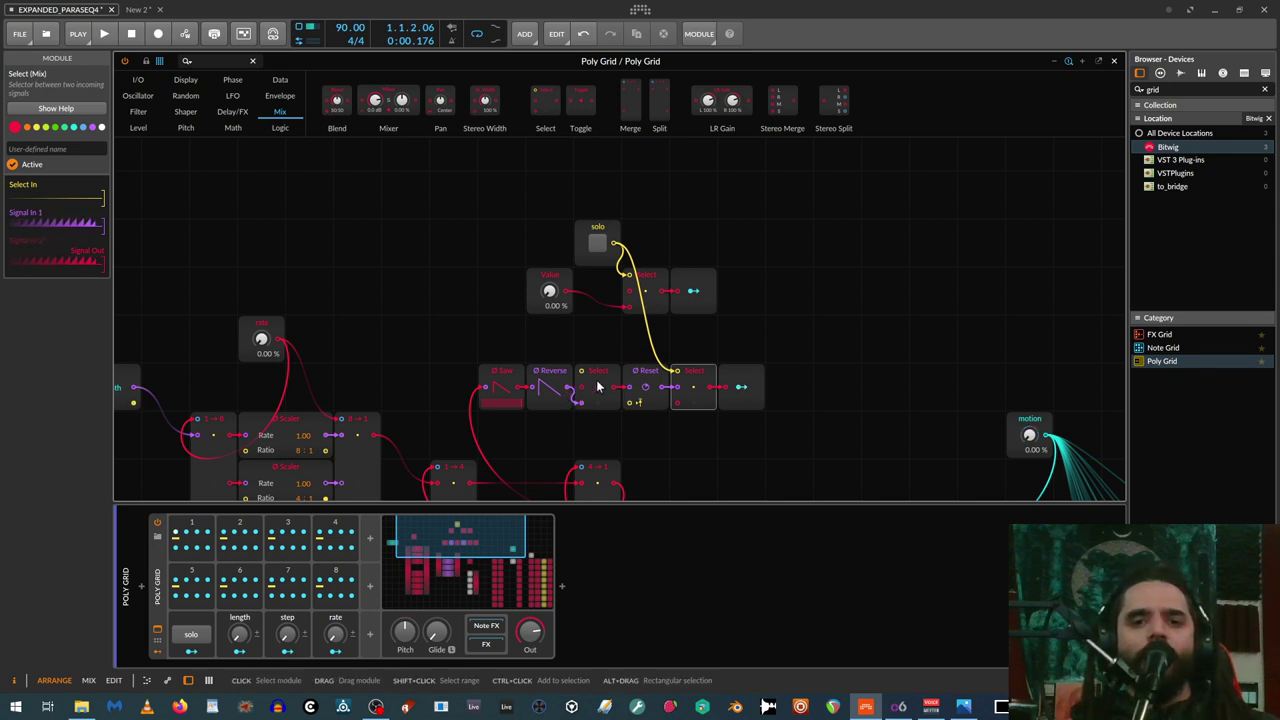
# Add a Gate In module driving the newly inserted Select, and move that Select behind Reset, just before the solo-driven Select
pyautogui.click(138, 80)
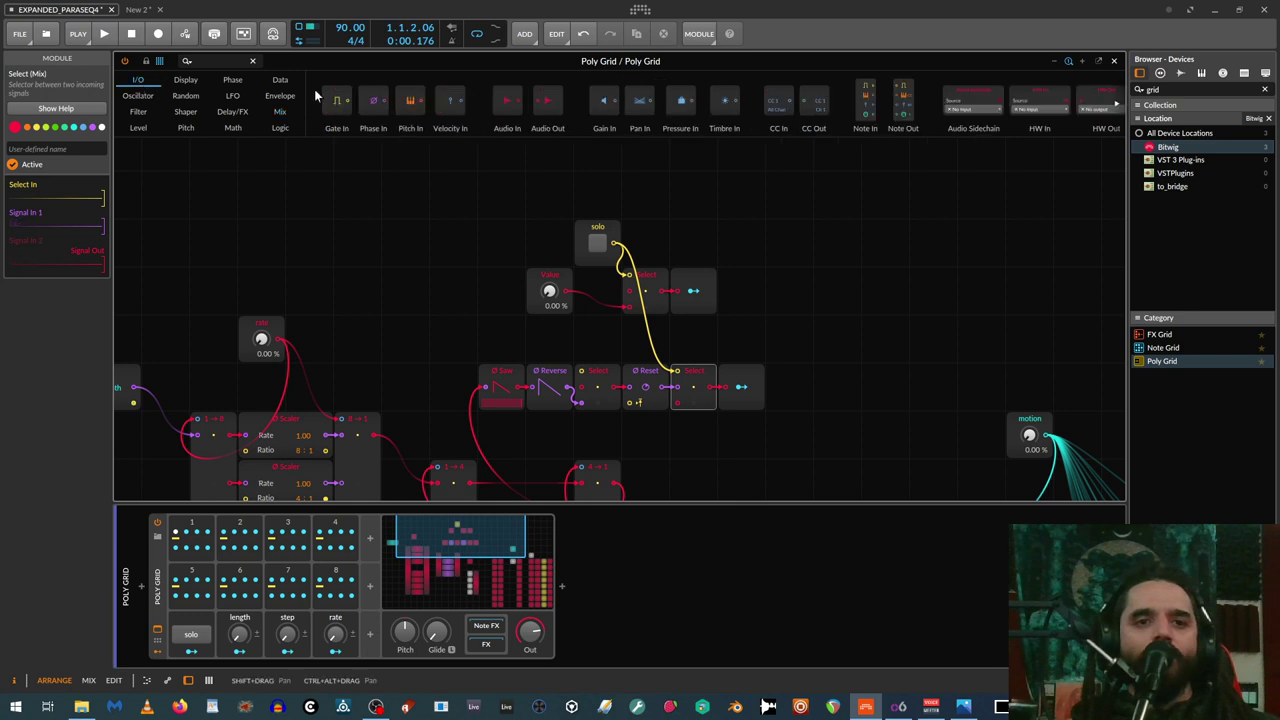
pyautogui.moveTo(345, 104); pyautogui.dragTo(580, 371)
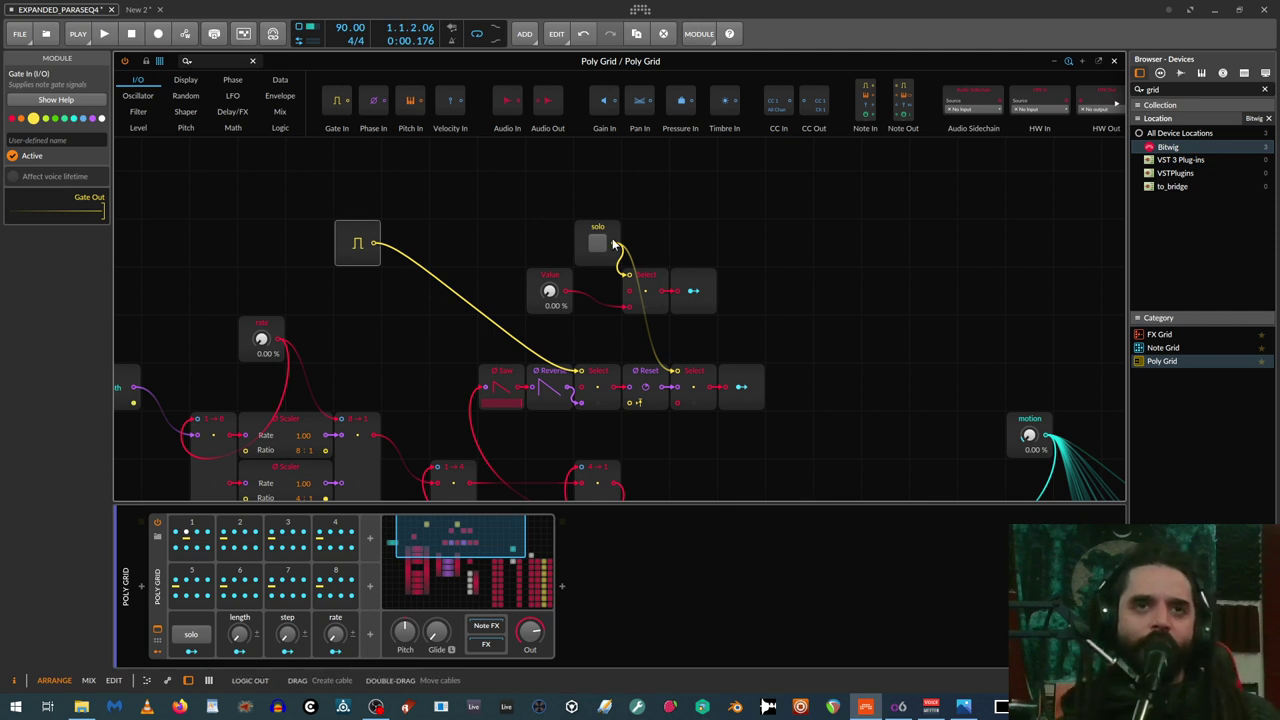
pyautogui.moveTo(604, 393); pyautogui.dragTo(662, 387)
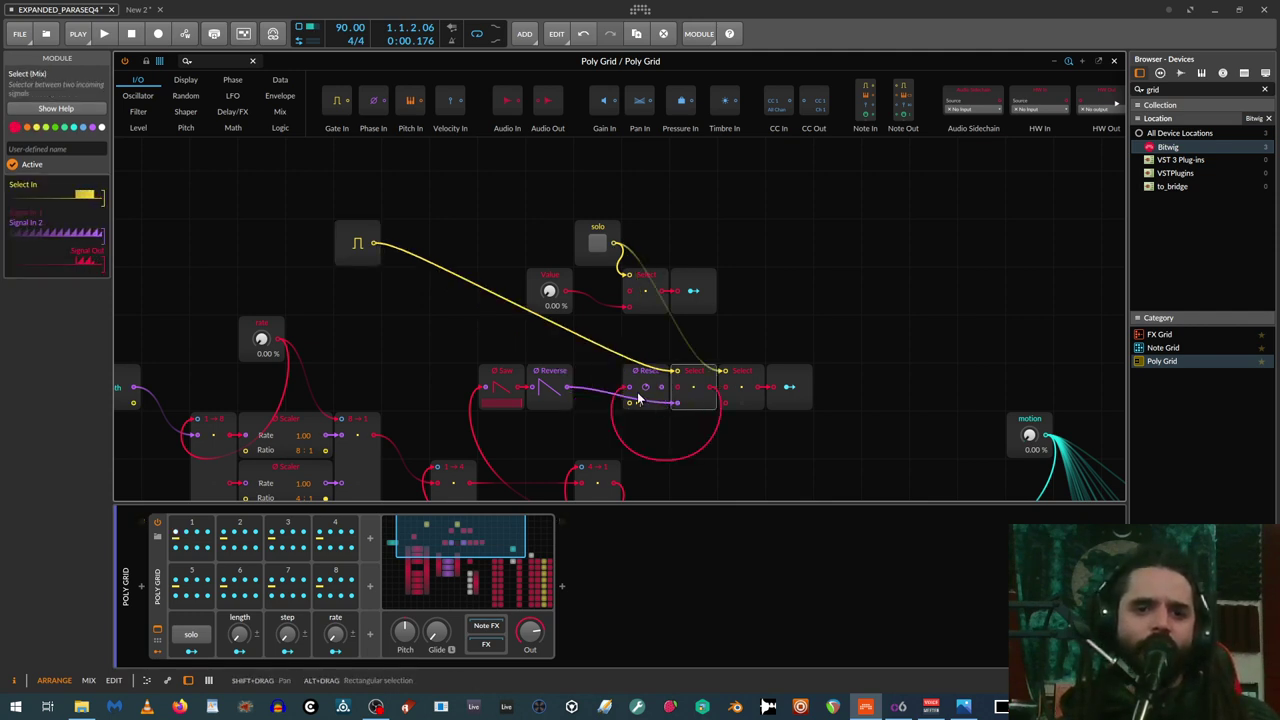
# Undo the Gate In connection and the insertion of the Select module between Reverse and Reset
pyautogui.hotkey('ctrl', 'z')
pyautogui.hotkey('ctrl', 'z')
pyautogui.hotkey('ctrl', 'z')
pyautogui.click(701, 380)
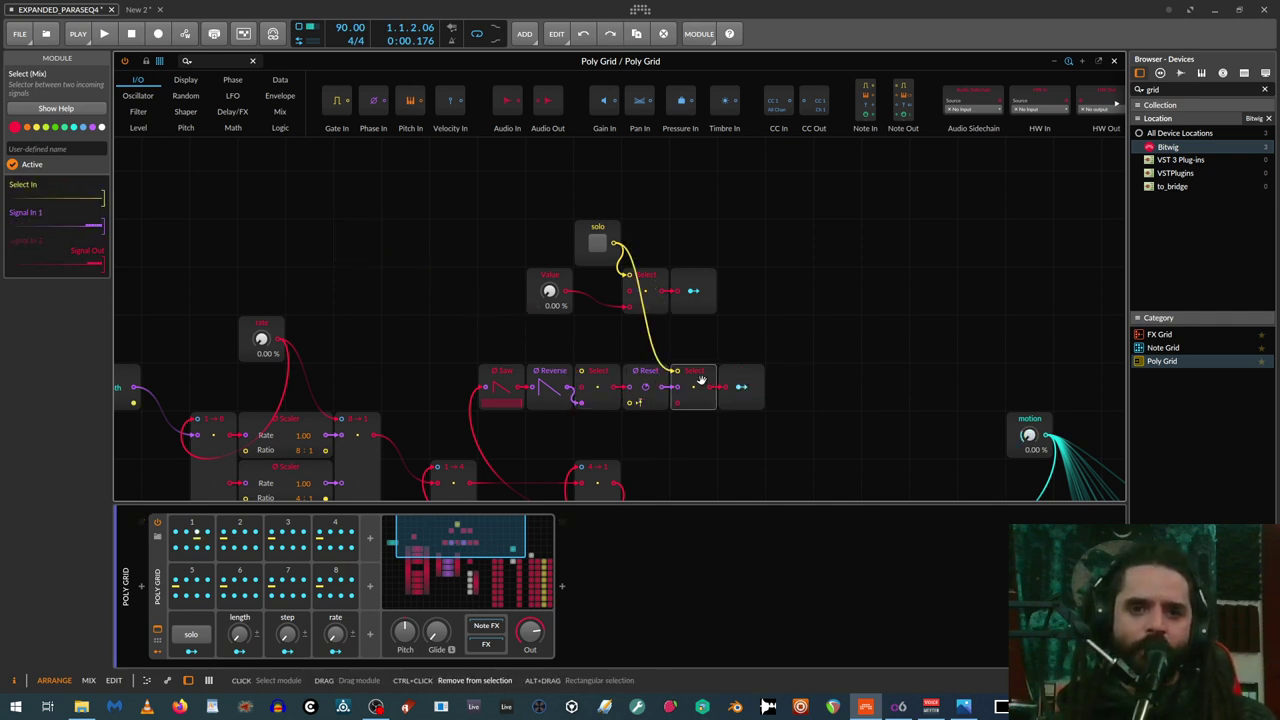
pyautogui.hotkey('ctrl', 'z')
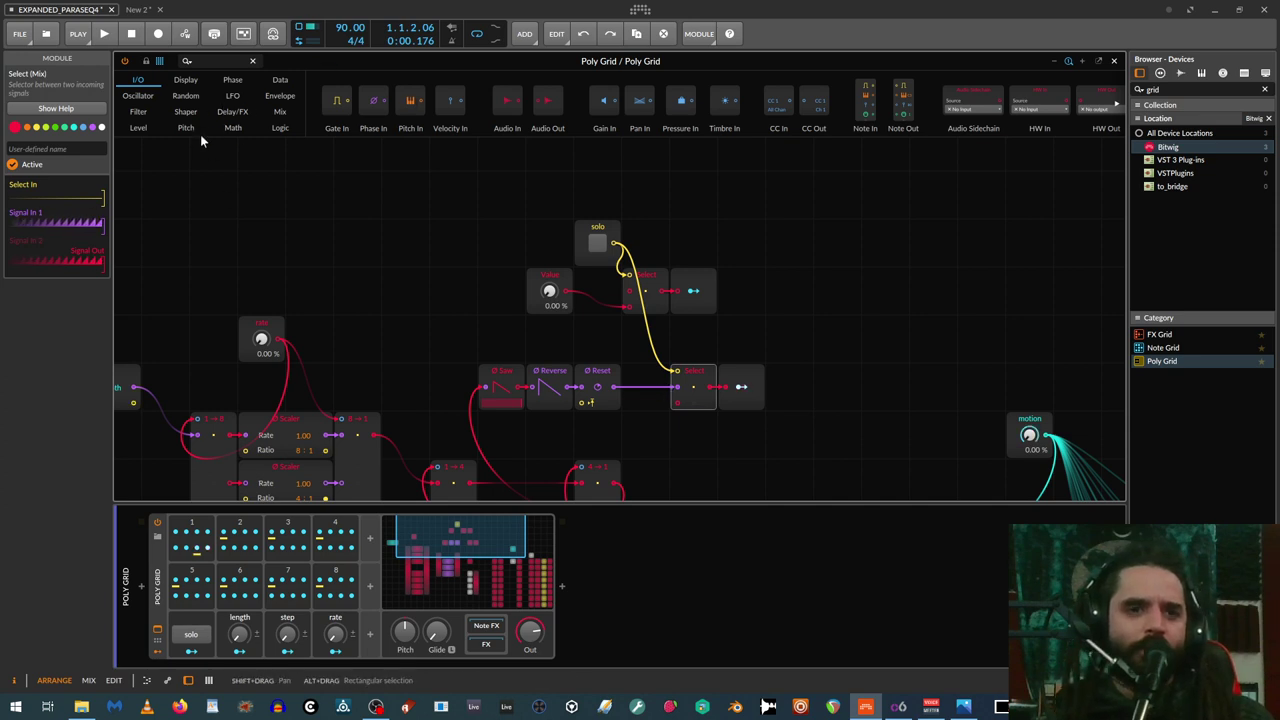
# Insert a Select module between Reset and the solo-driven Select, with Reset feeding its second signal input
pyautogui.click(148, 127)
pyautogui.click(280, 113)
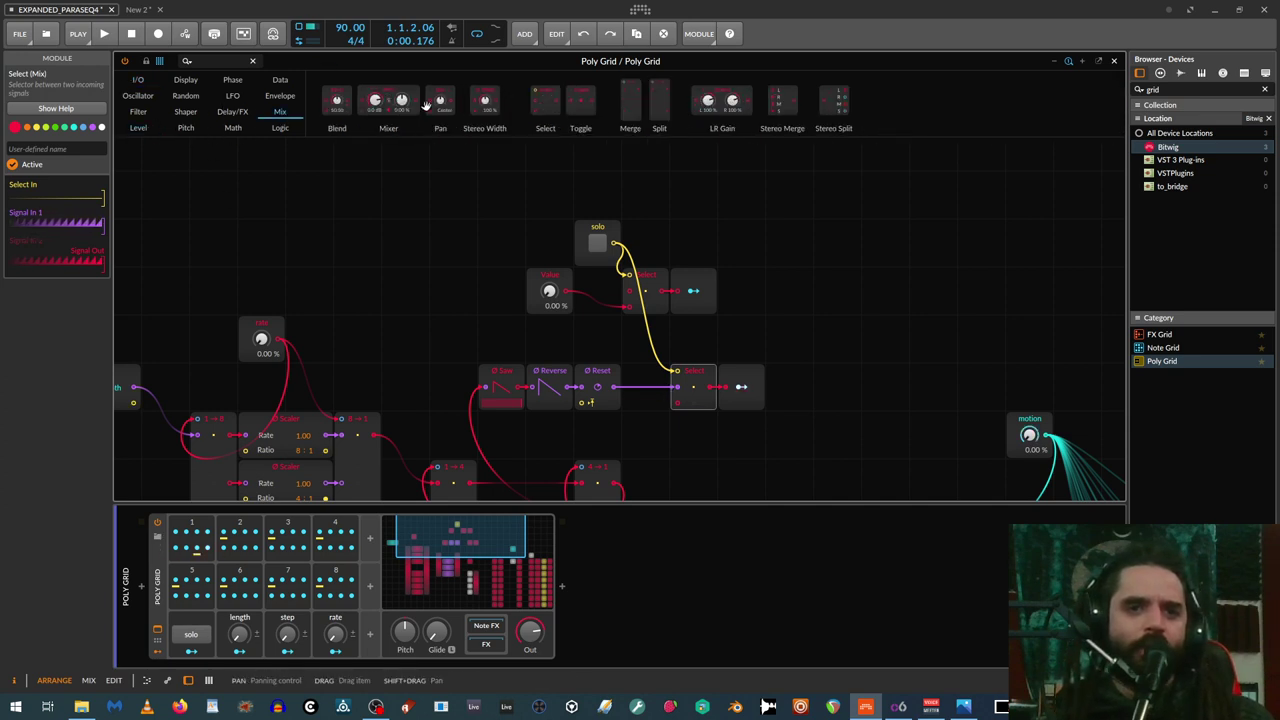
pyautogui.moveTo(547, 97); pyautogui.dragTo(628, 410)
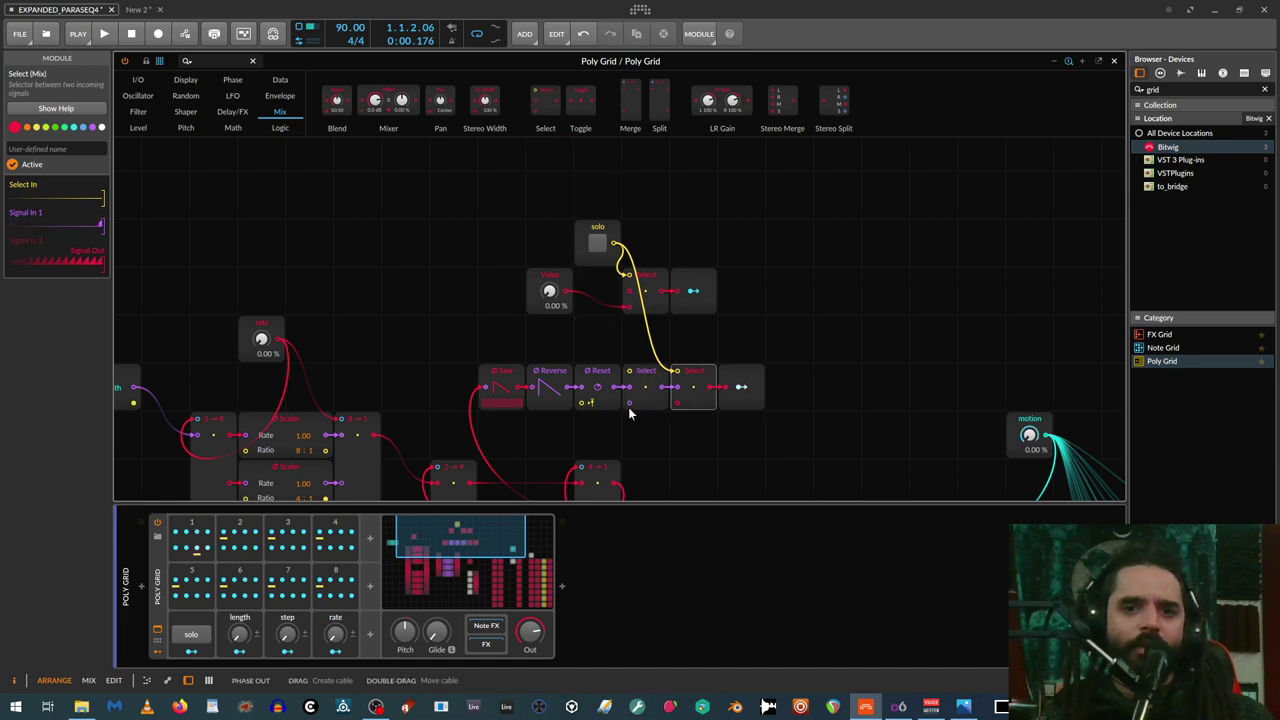
# Add a Gate In module and connect its output to the select input of the Select after Reset
pyautogui.click(145, 80)
pyautogui.moveTo(359, 102); pyautogui.dragTo(426, 288)
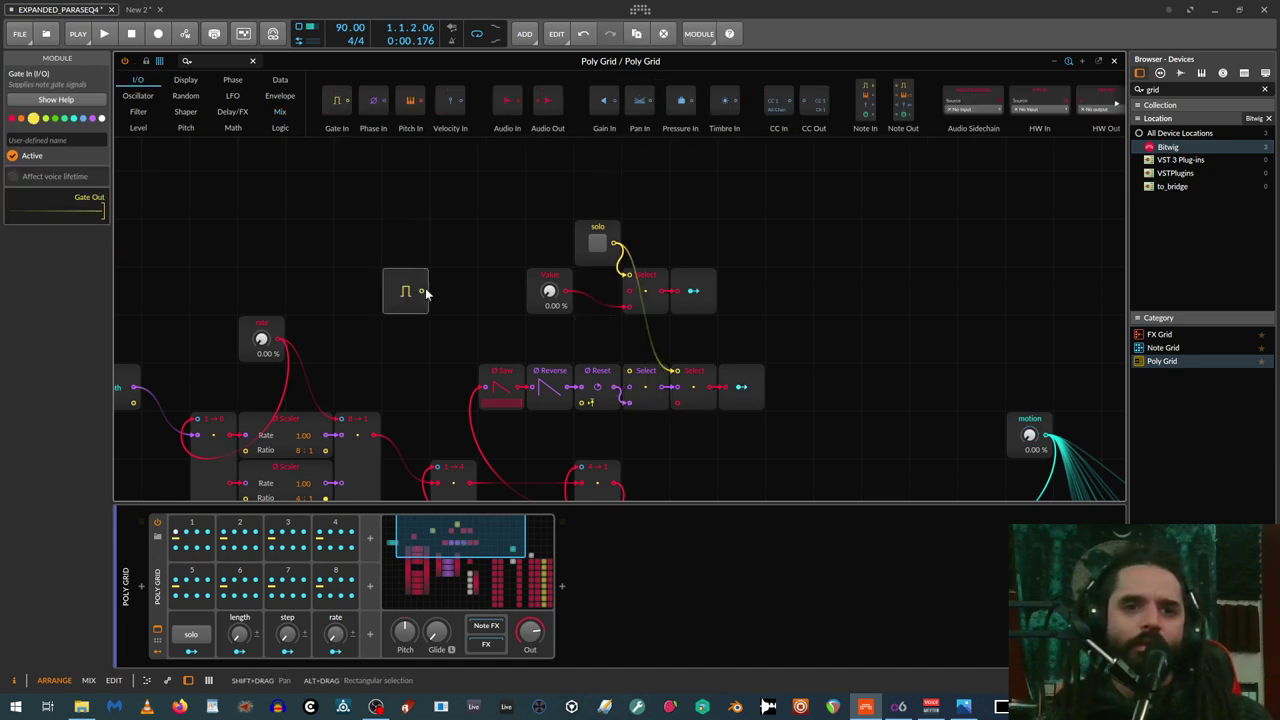
pyautogui.moveTo(551, 335); pyautogui.dragTo(632, 376)
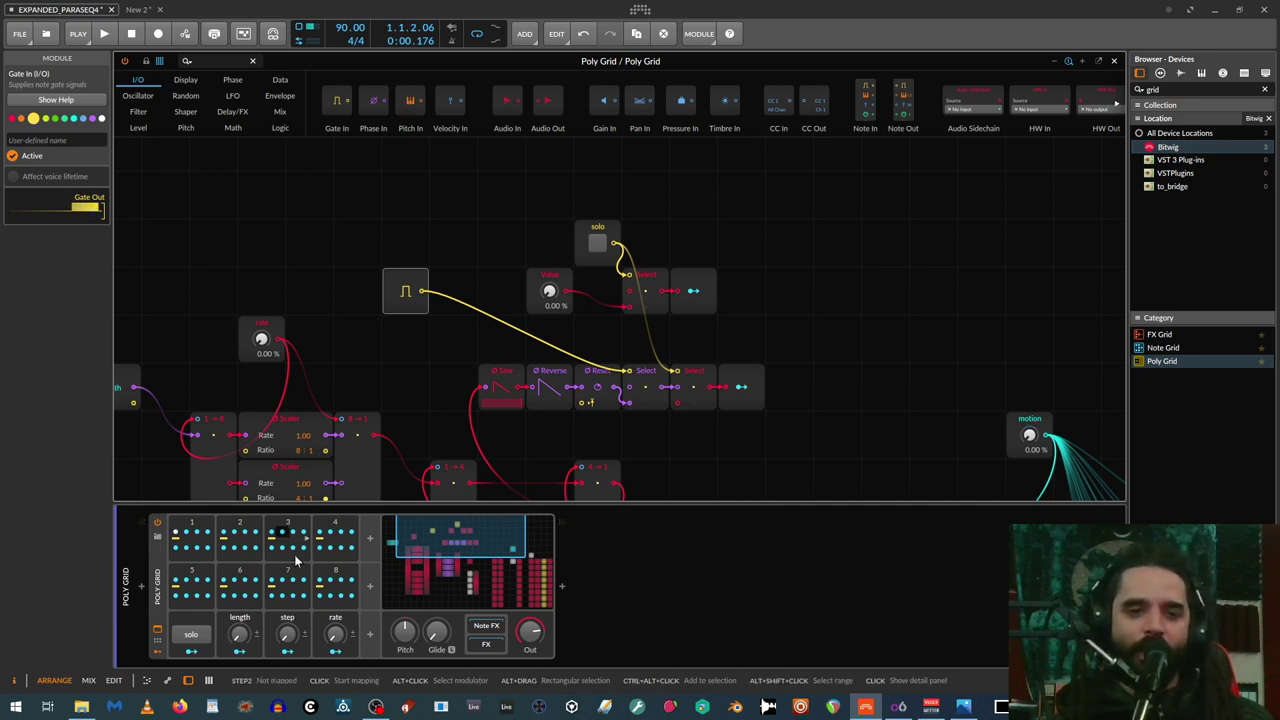
# Turn up the Poly Grid's length and rate knobs to test the sequencer chain
pyautogui.scroll(-3, 428, 461)
pyautogui.scroll(2, 418, 471)
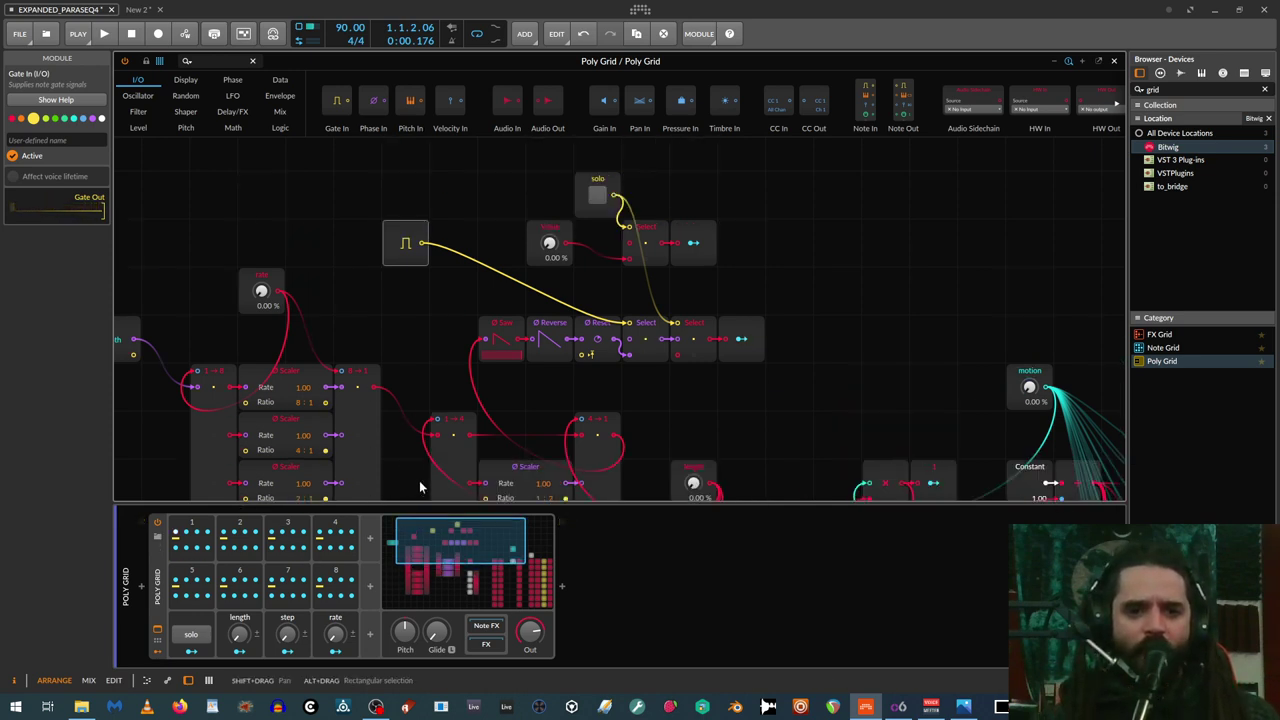
pyautogui.doubleClick(240, 636)
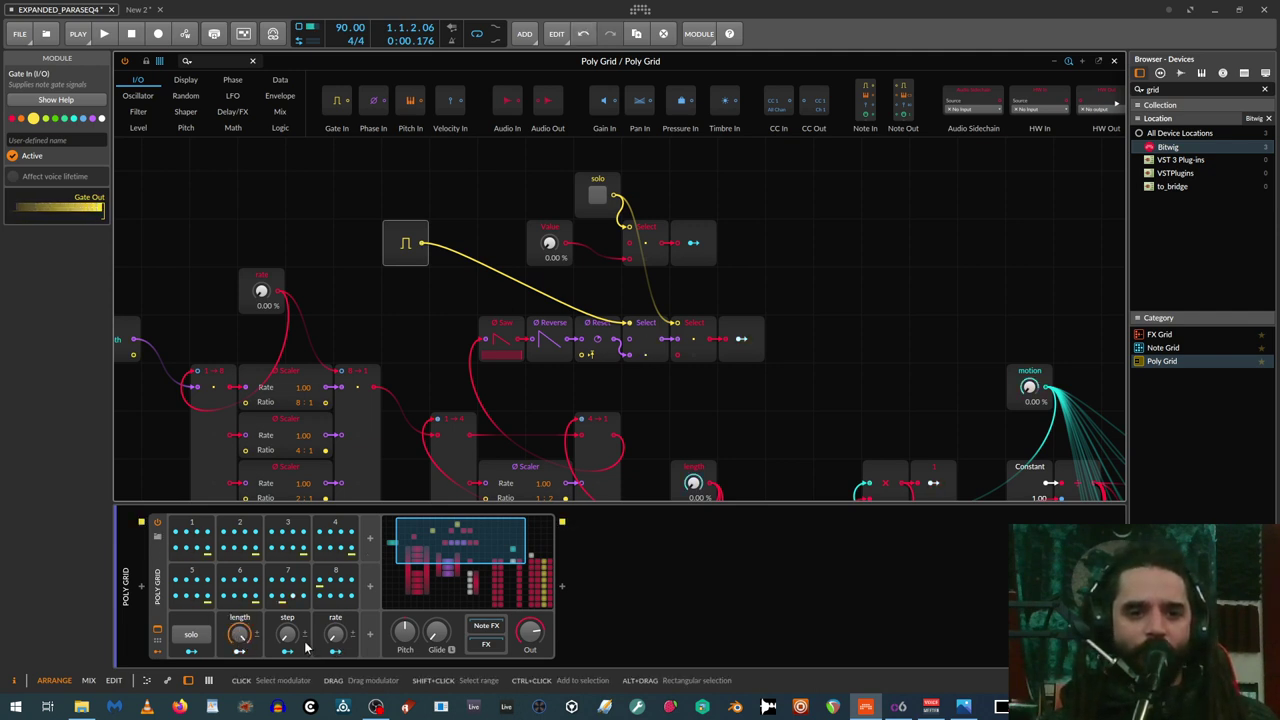
pyautogui.moveTo(335, 636); pyautogui.dragTo(335, 540)
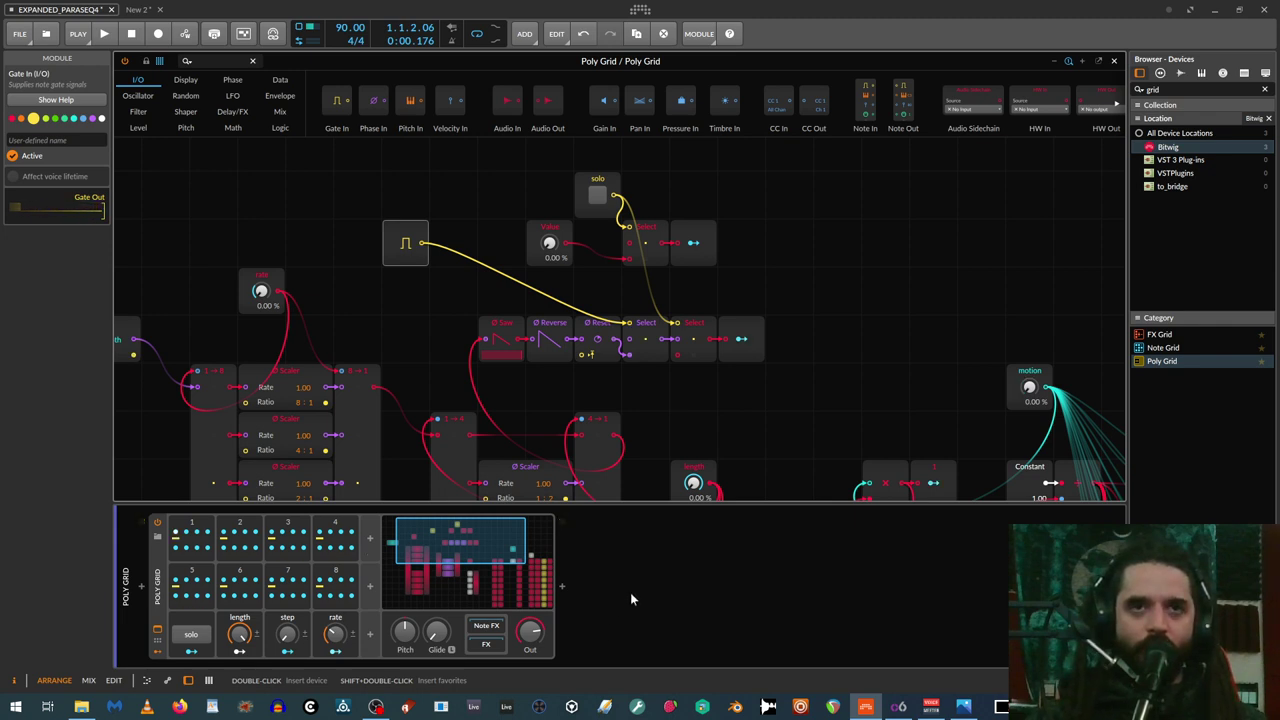
# Close the Grid editor and copy the Sampler device from the P-lock_sampler_test track to after Poly Grid on the Poly Grid track
pyautogui.click(1114, 63)
pyautogui.click(143, 93)
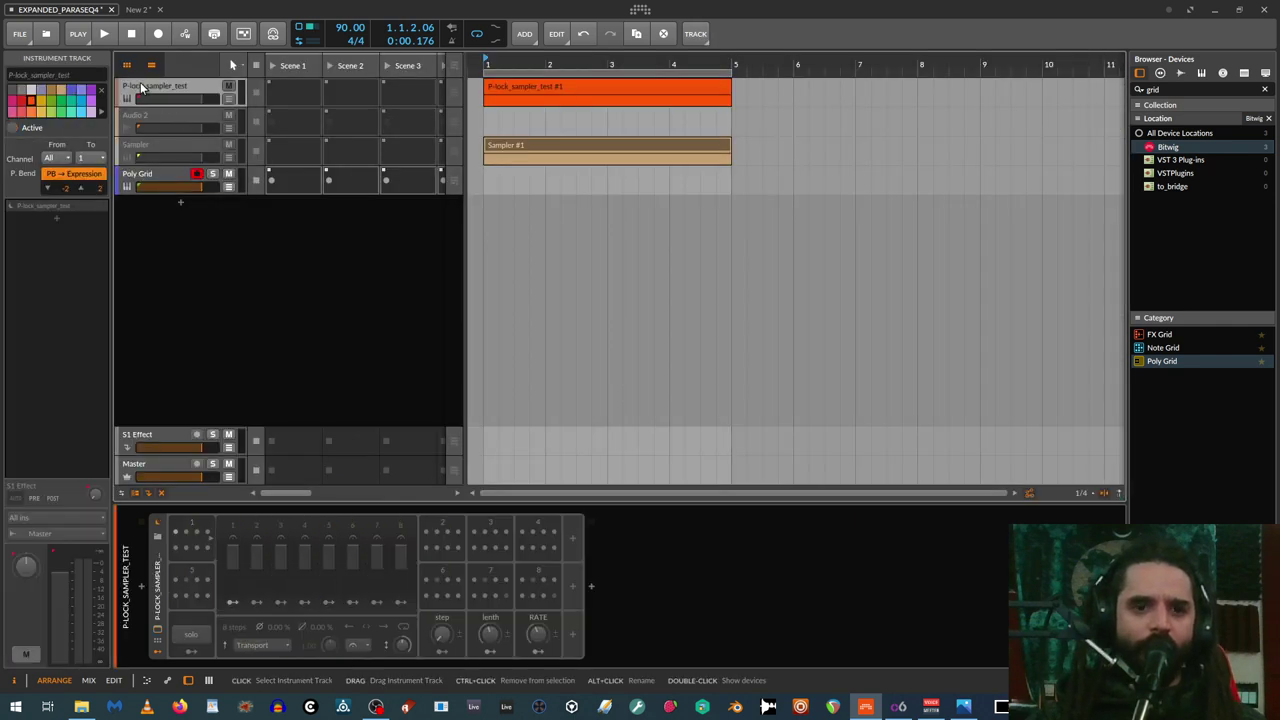
pyautogui.click(157, 617)
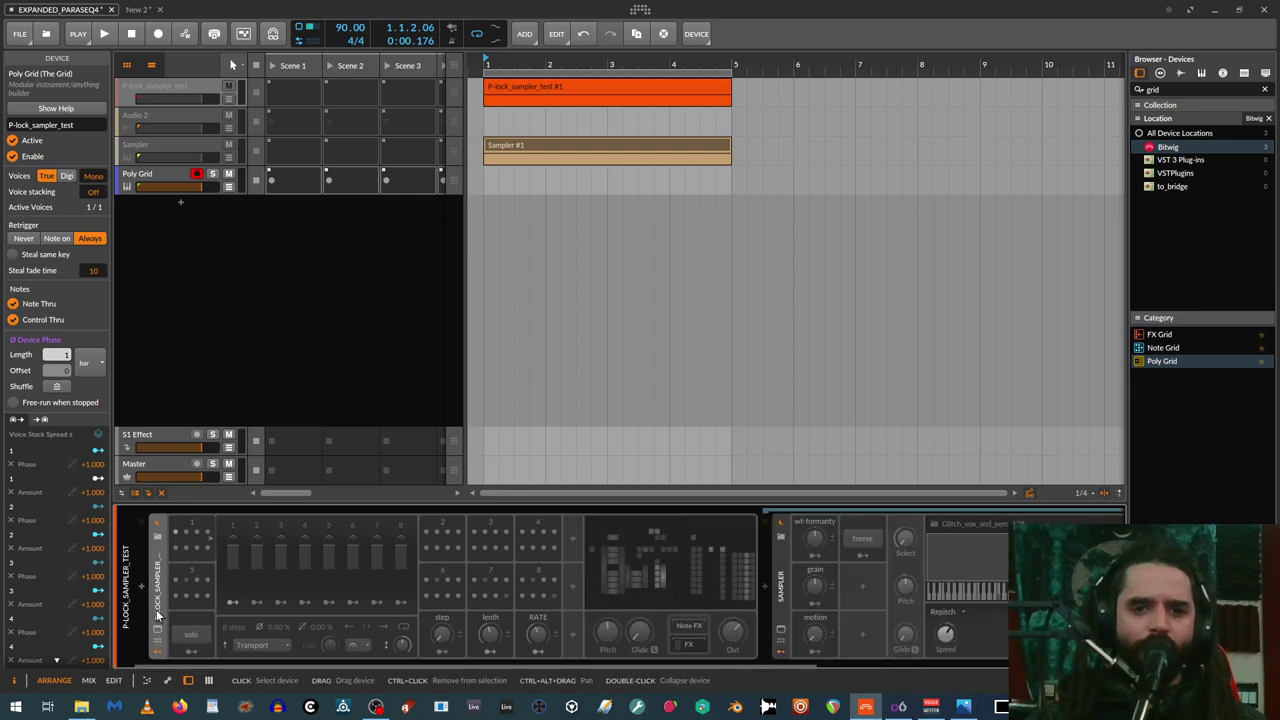
pyautogui.click(786, 580)
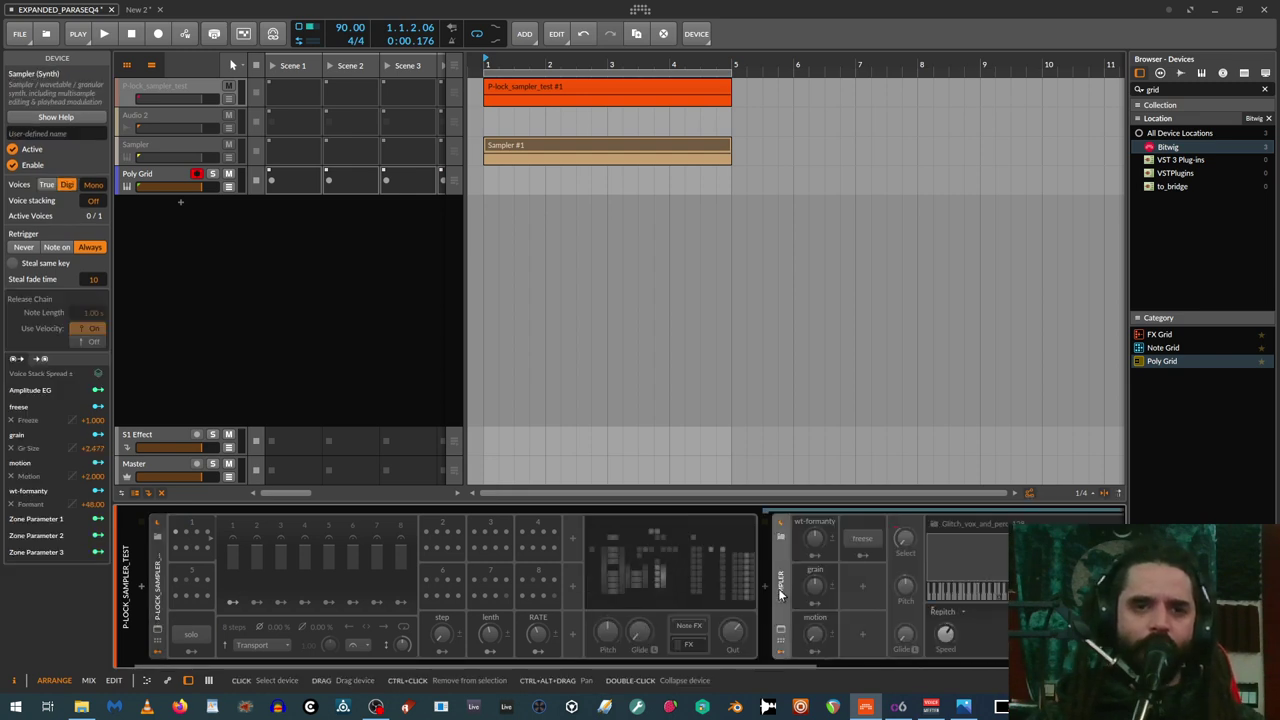
pyautogui.moveTo(779, 585)
pyautogui.mouseDown()
pyautogui.moveTo(330, 196)
pyautogui.moveTo(171, 177)
pyautogui.moveTo(374, 440)
pyautogui.moveTo(467, 653)
pyautogui.mouseUp()
pyautogui.moveTo(563, 636); pyautogui.dragTo(560, 615)
pyautogui.moveTo(632, 666); pyautogui.dragTo(880, 651)
pyautogui.click(516, 571)
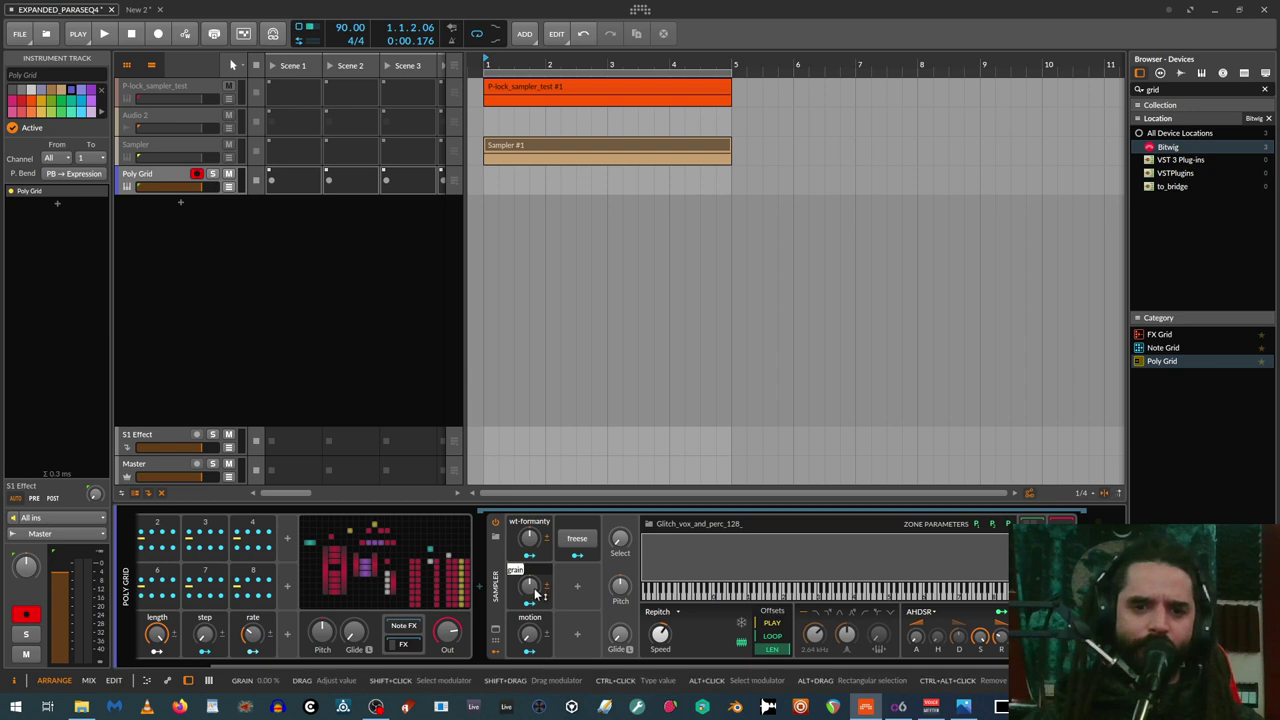
pyautogui.rightClick(530, 590)
pyautogui.click(522, 573)
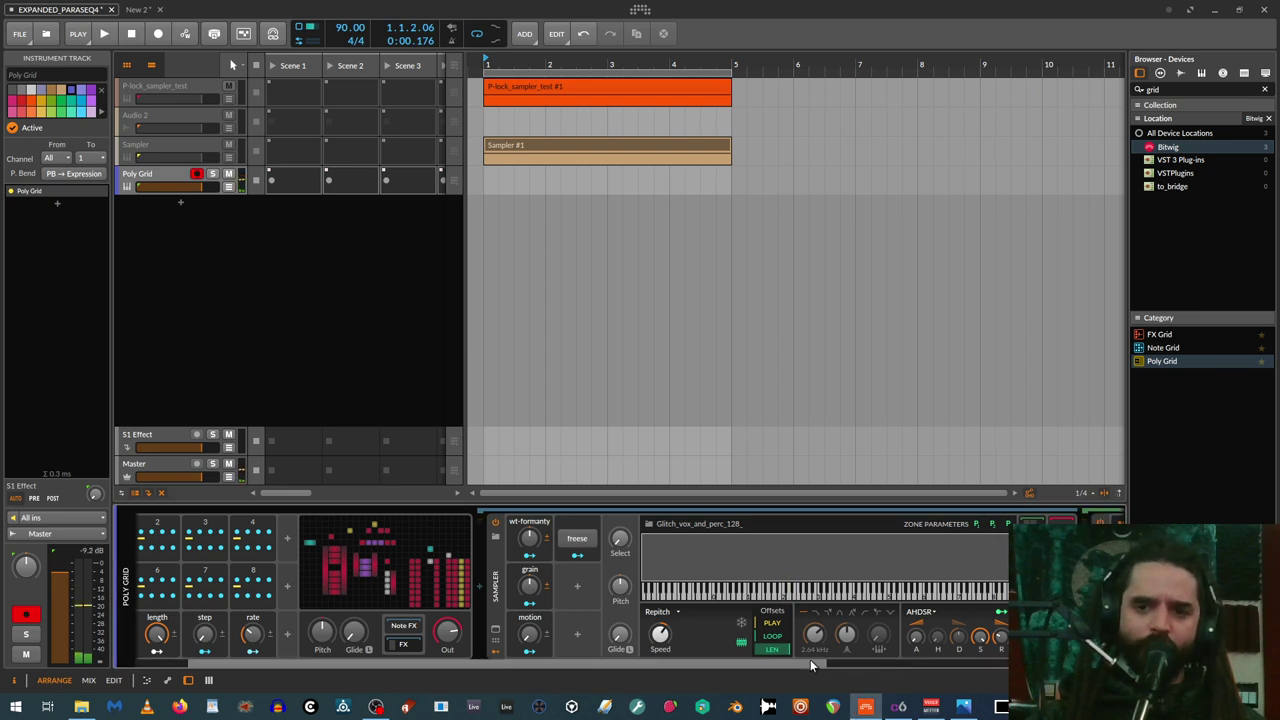
pyautogui.moveTo(817, 664); pyautogui.dragTo(549, 650)
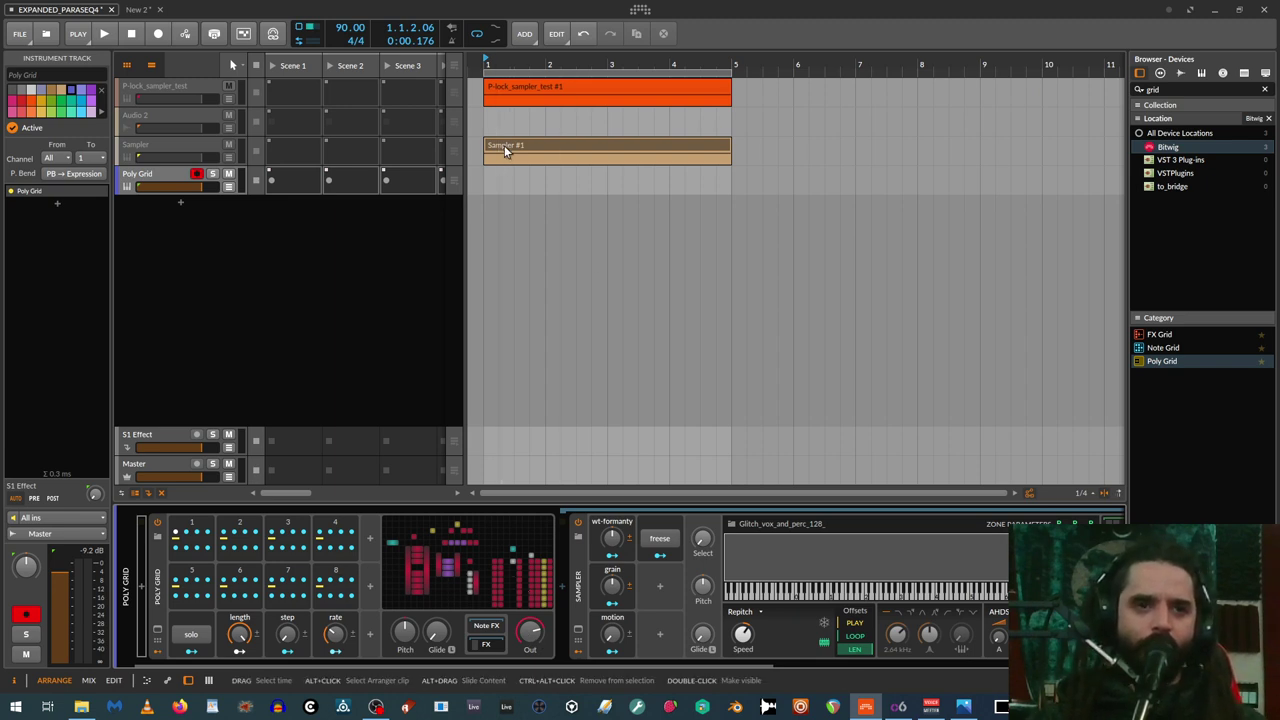
# Add a four-bar clip with a C3 note at bar 1 of the Poly Grid track and audition it
pyautogui.doubleClick(504, 176)
pyautogui.press('space')
pyautogui.press('space')
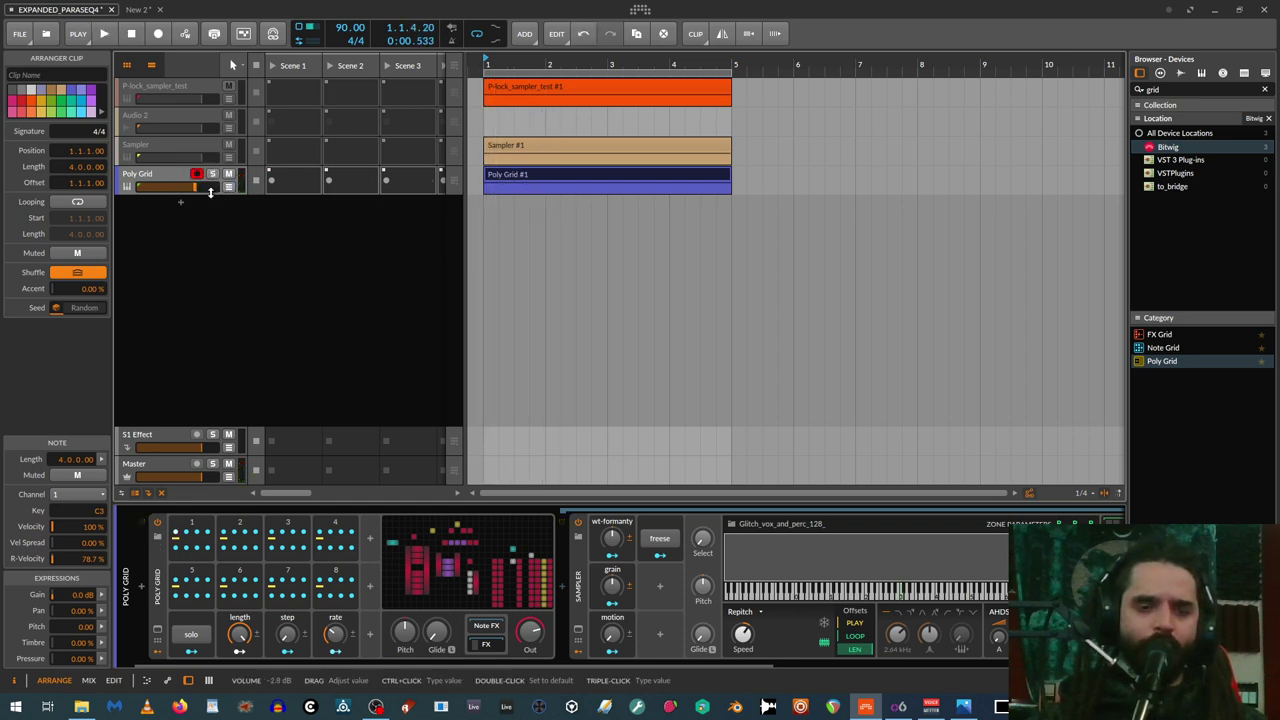
# Lower the Poly Grid track's volume while auditioning the clip in short bursts
pyautogui.press('space')
pyautogui.press('space')
pyautogui.moveTo(192, 187); pyautogui.dragTo(188, 186)
pyautogui.press('space')
pyautogui.press('space')
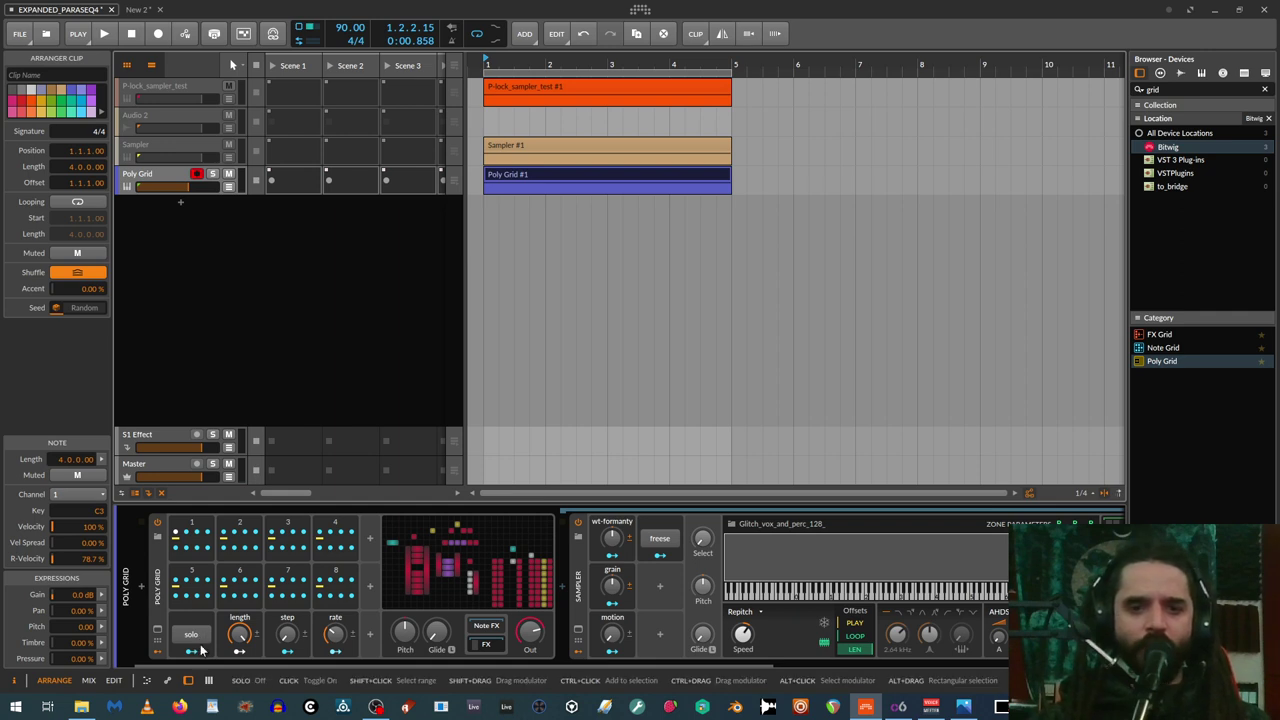
# Turn on solo, expand ParSeq-8 sequencer 1 and enter modulation mapping for its Step1
pyautogui.click(191, 634)
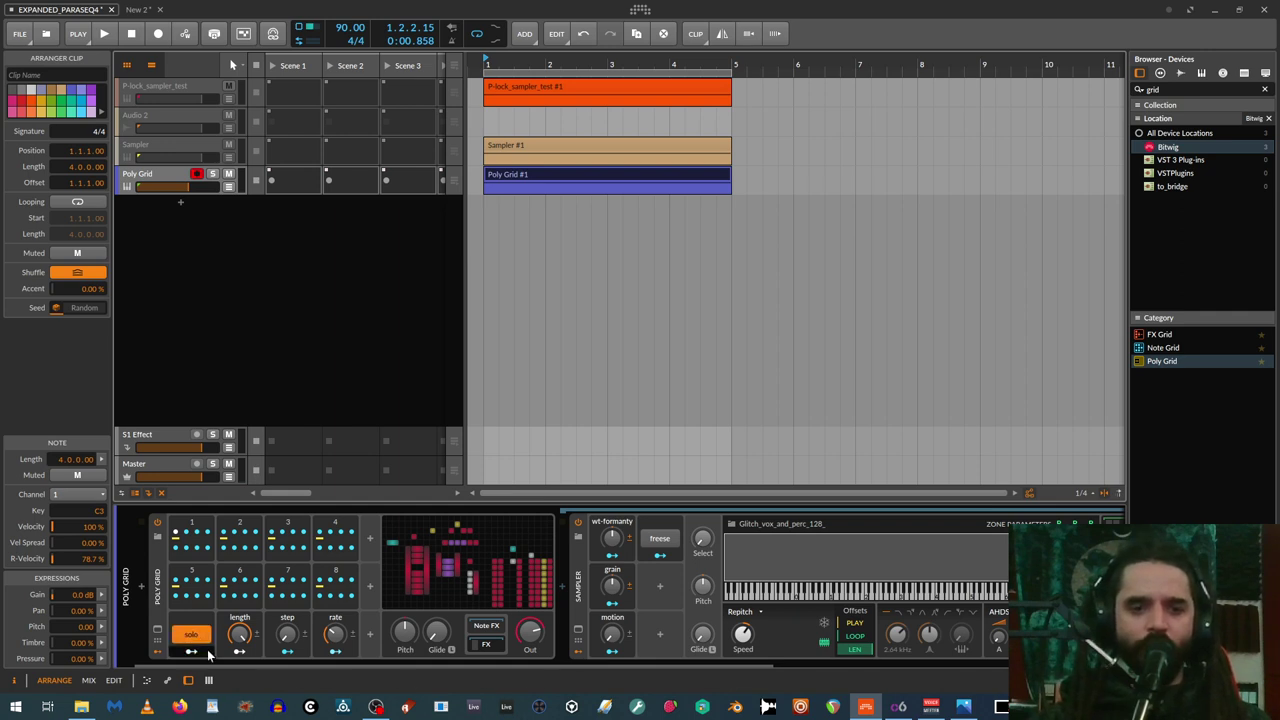
pyautogui.click(180, 529)
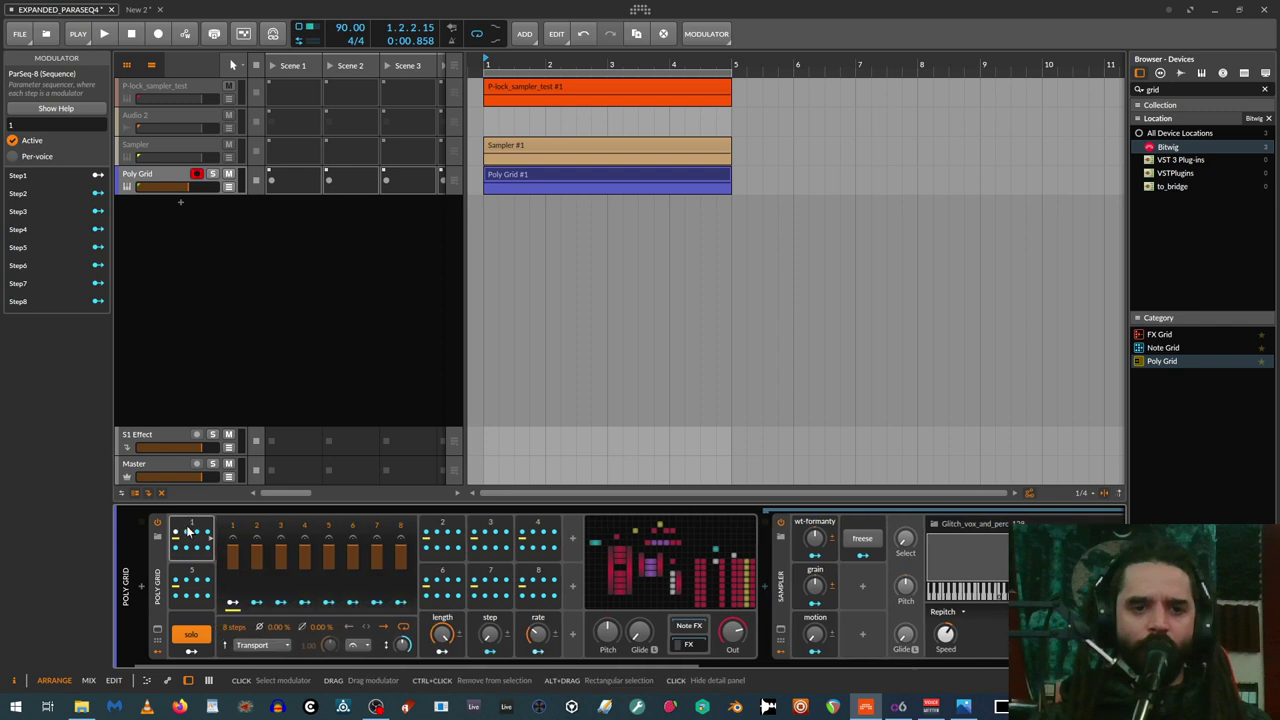
pyautogui.press('space')
pyautogui.press('space')
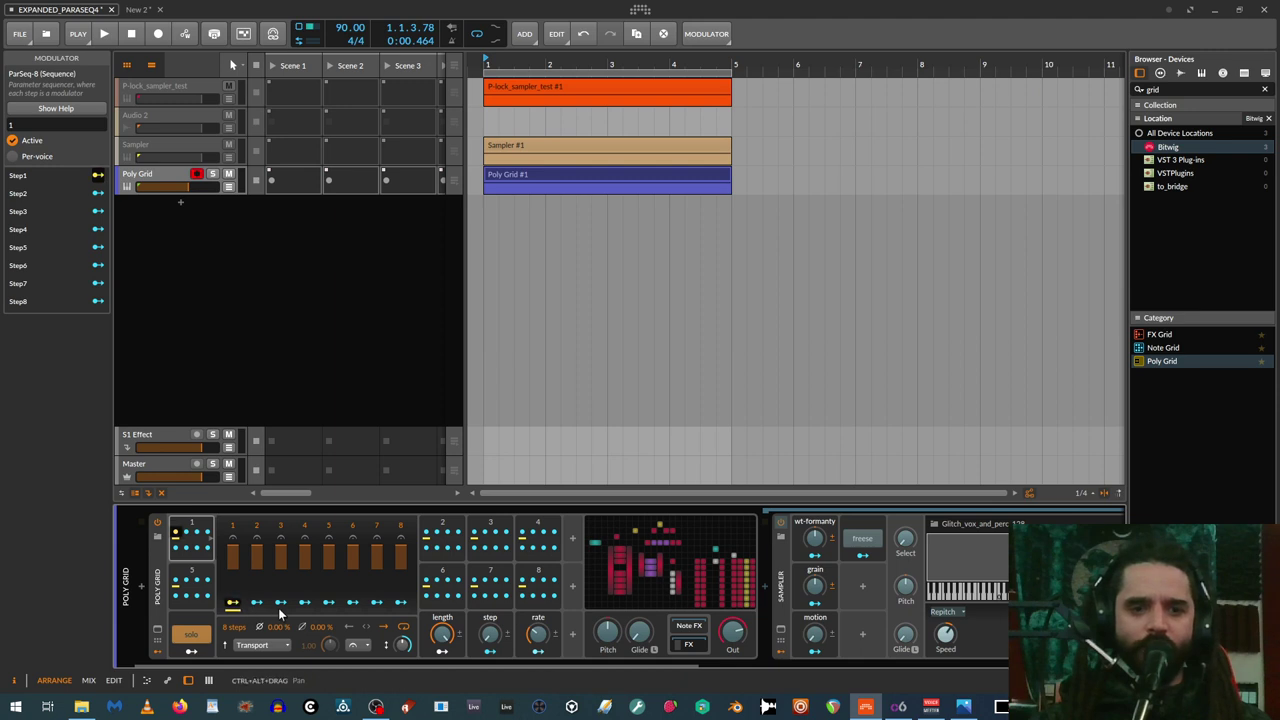
# Map Step1 to the Sampler's Select at +0.495 and Pitch at +3.300 during playback
pyautogui.moveTo(905, 552); pyautogui.dragTo(907, 541)
pyautogui.press('space')
pyautogui.moveTo(905, 590); pyautogui.dragTo(905, 579)
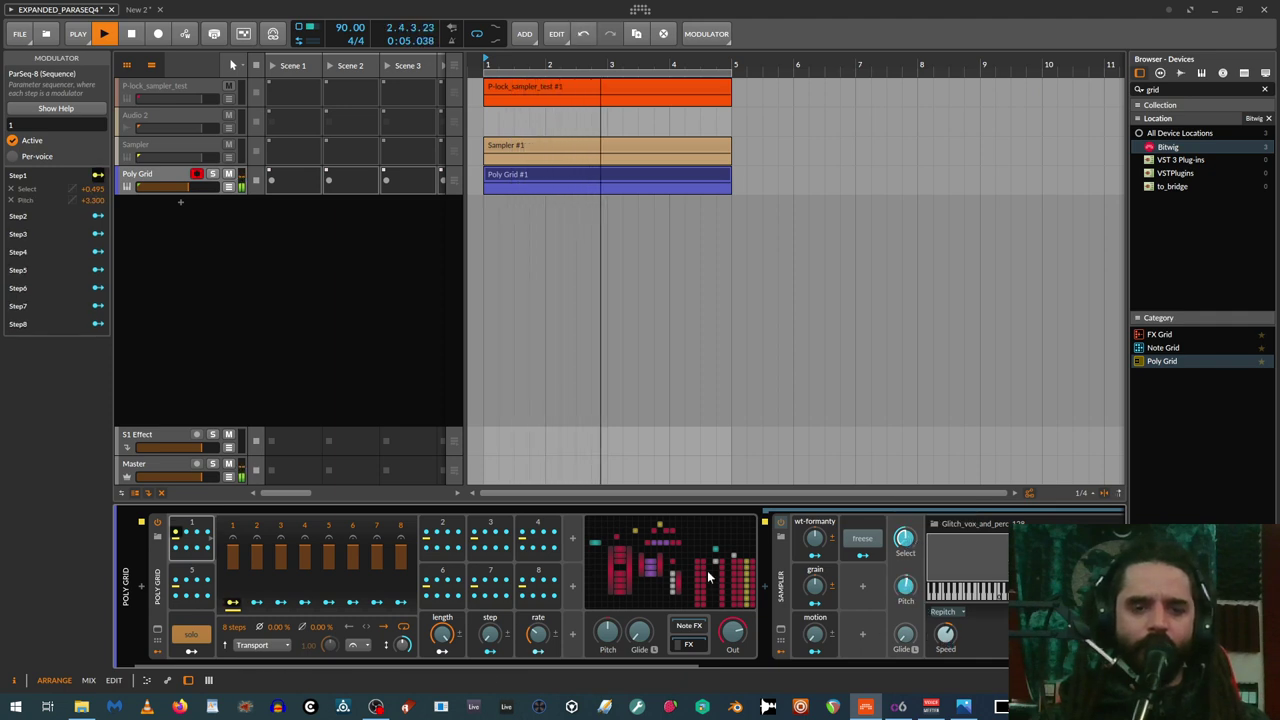
pyautogui.hscroll(5, 768, 643)
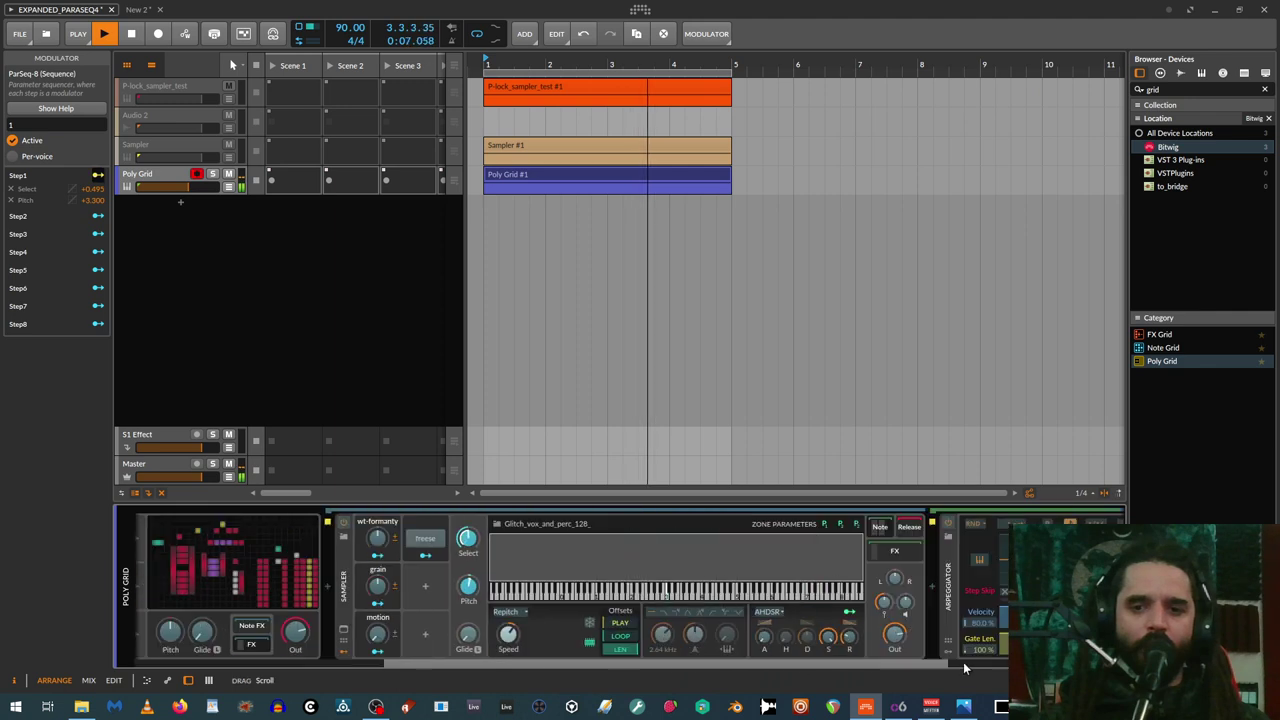
pyautogui.moveTo(776, 637); pyautogui.dragTo(756, 680)
pyautogui.press('Escape')
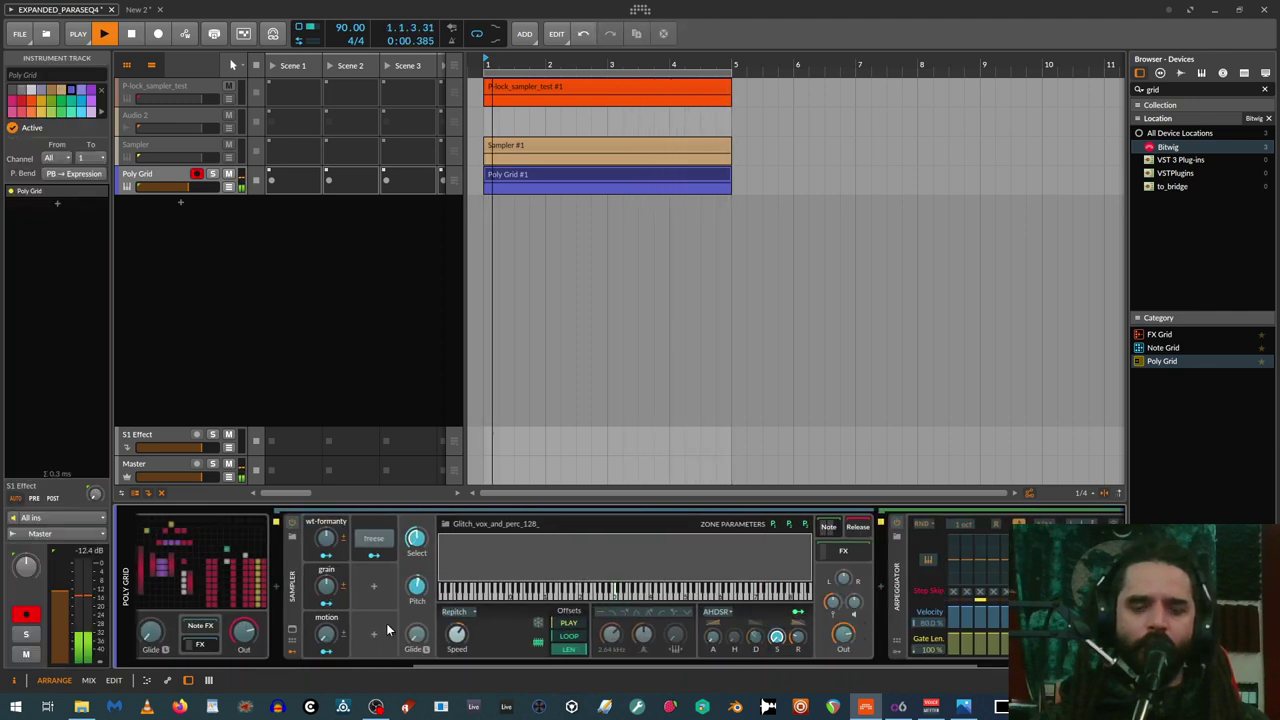
# Move the step control to step 2 and map Step2 to the Sampler's grain, Speed (about -0.33) and Select
pyautogui.moveTo(428, 661); pyautogui.dragTo(346, 647)
pyautogui.hscroll(-3, 346, 647)
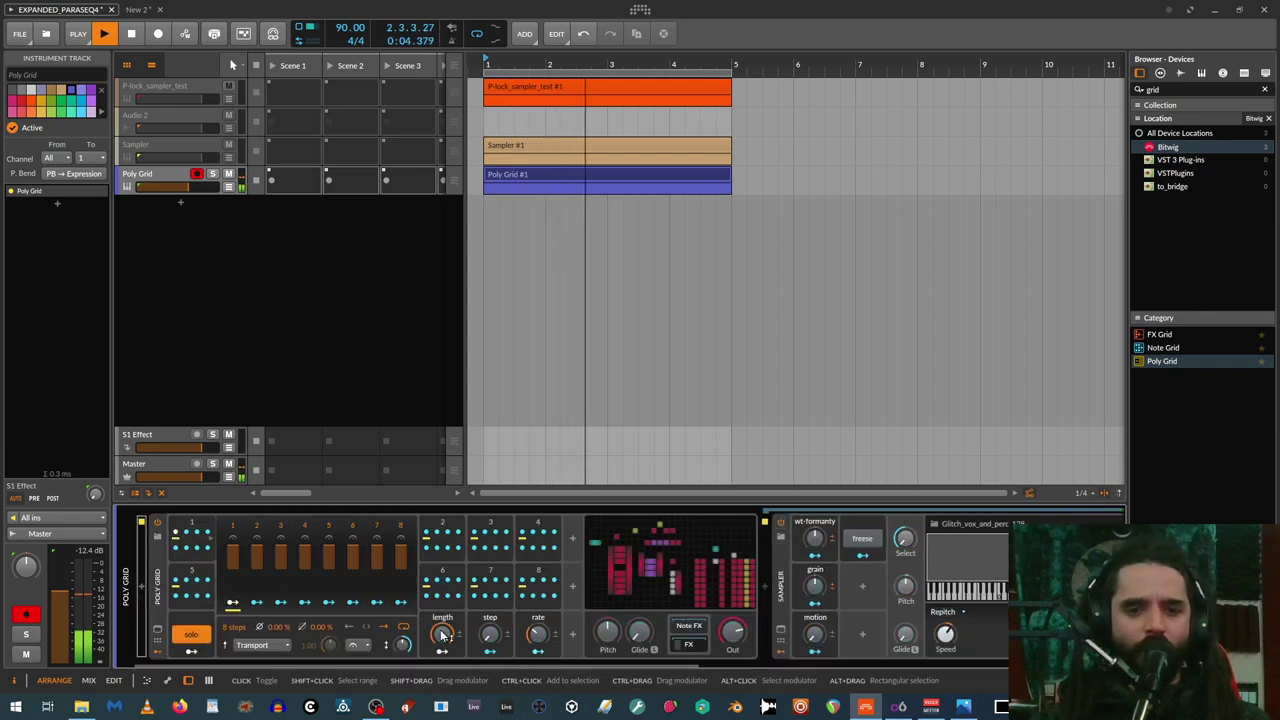
pyautogui.moveTo(490, 634)
pyautogui.mouseDown()
pyautogui.moveTo(490, 600)
pyautogui.moveTo(490, 629)
pyautogui.mouseUp()
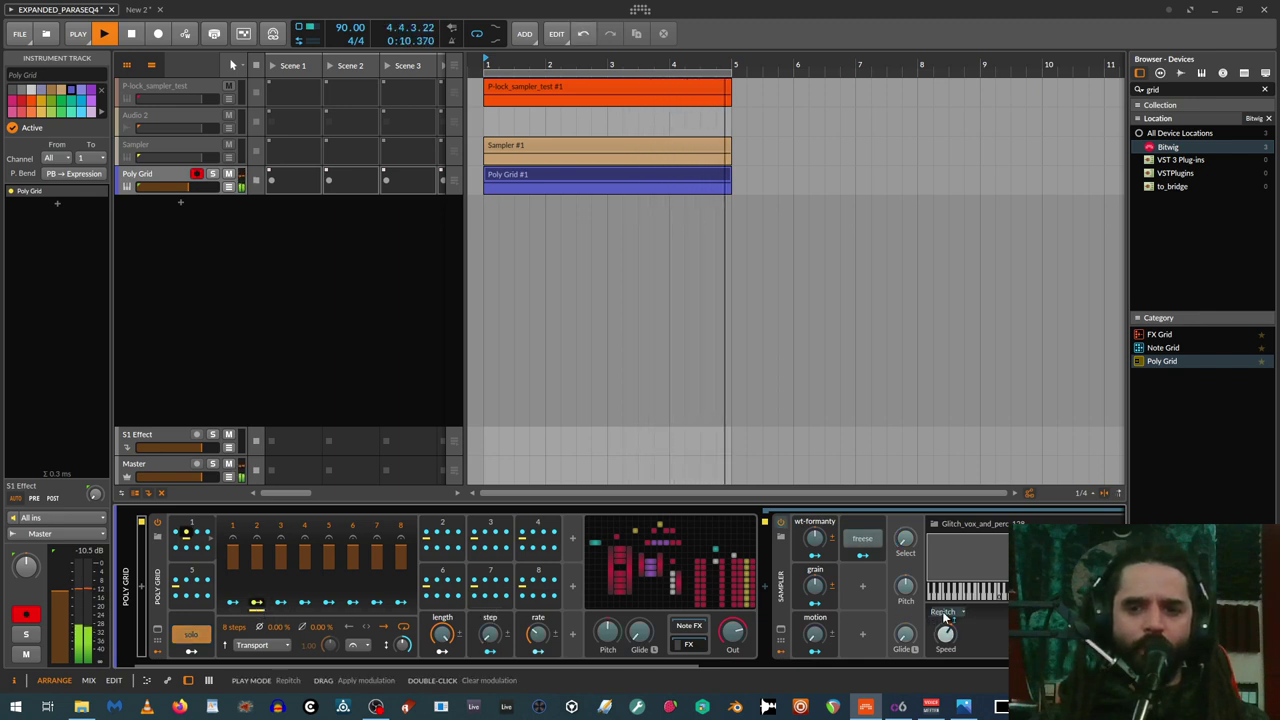
pyautogui.moveTo(814, 585); pyautogui.dragTo(814, 619)
pyautogui.moveTo(945, 632); pyautogui.dragTo(945, 645)
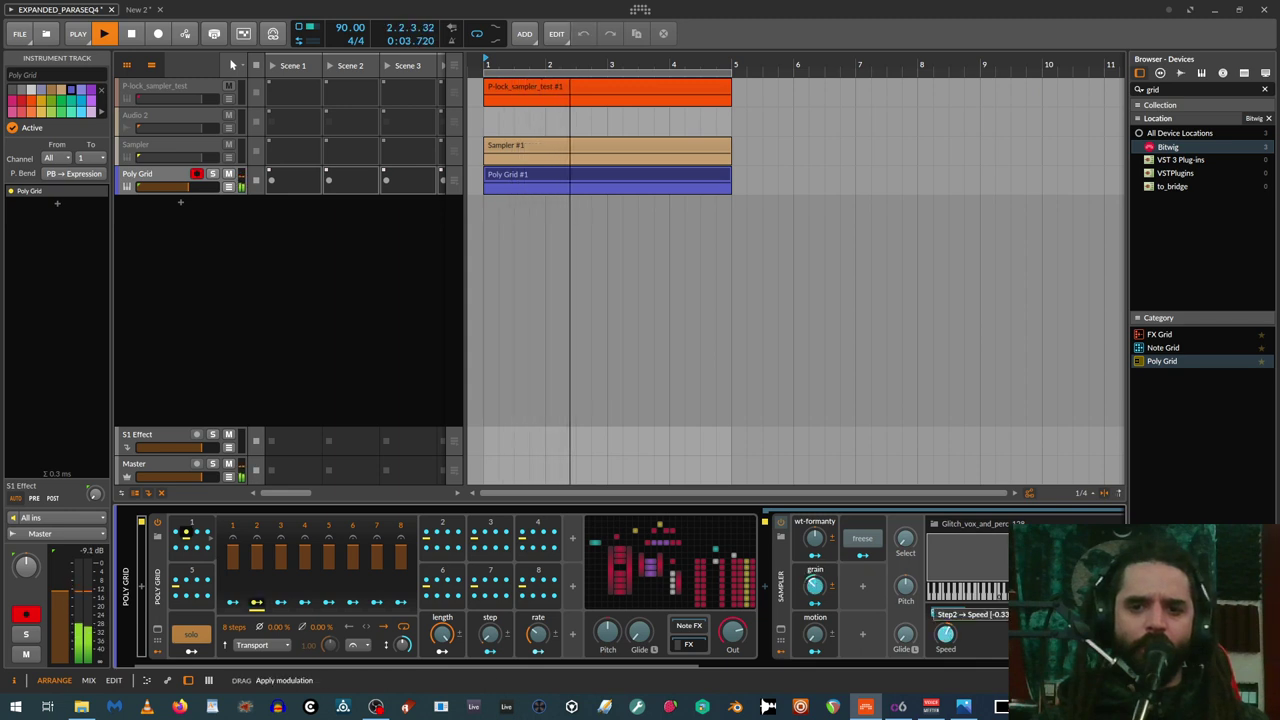
pyautogui.moveTo(904, 542); pyautogui.dragTo(904, 512)
pyautogui.moveTo(886, 664); pyautogui.dragTo(240, 665)
pyautogui.click(191, 634)
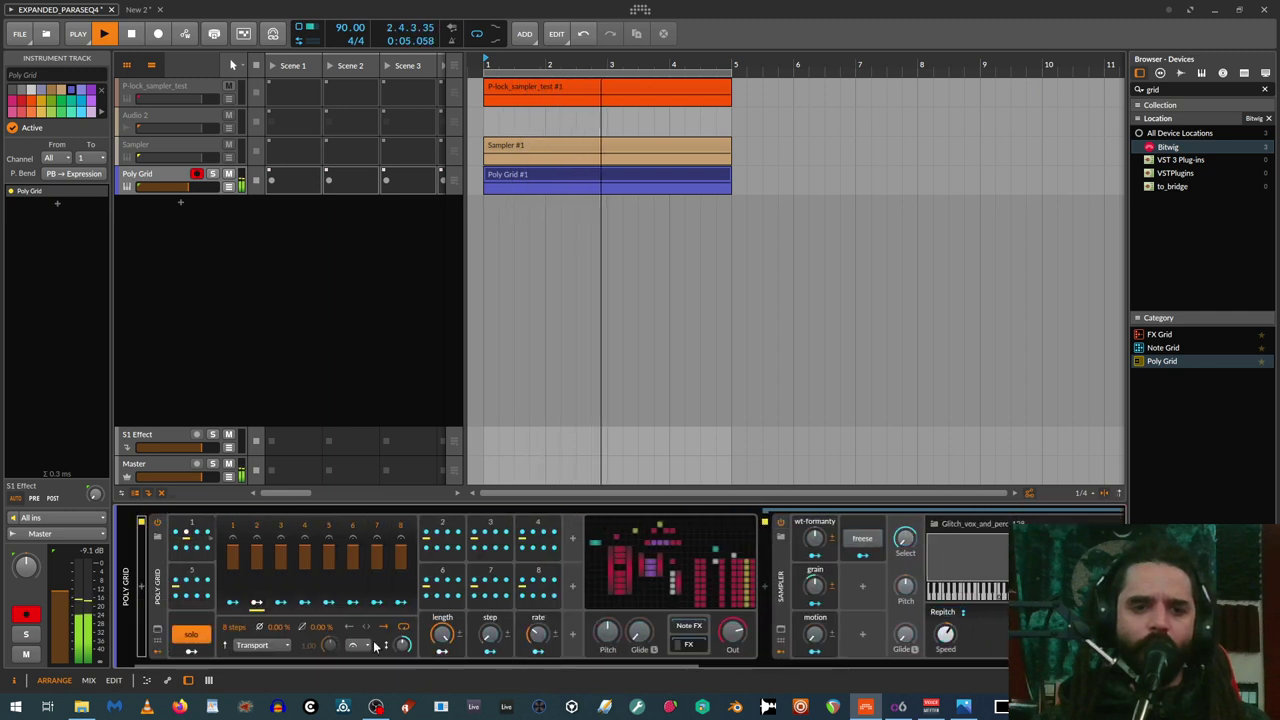
# Map Step3 to the Sampler's play mode, wt-formanty (+0.32) and Select (+0.75) with the step control on step 3, and turn solo off
pyautogui.moveTo(489, 634); pyautogui.dragTo(489, 625)
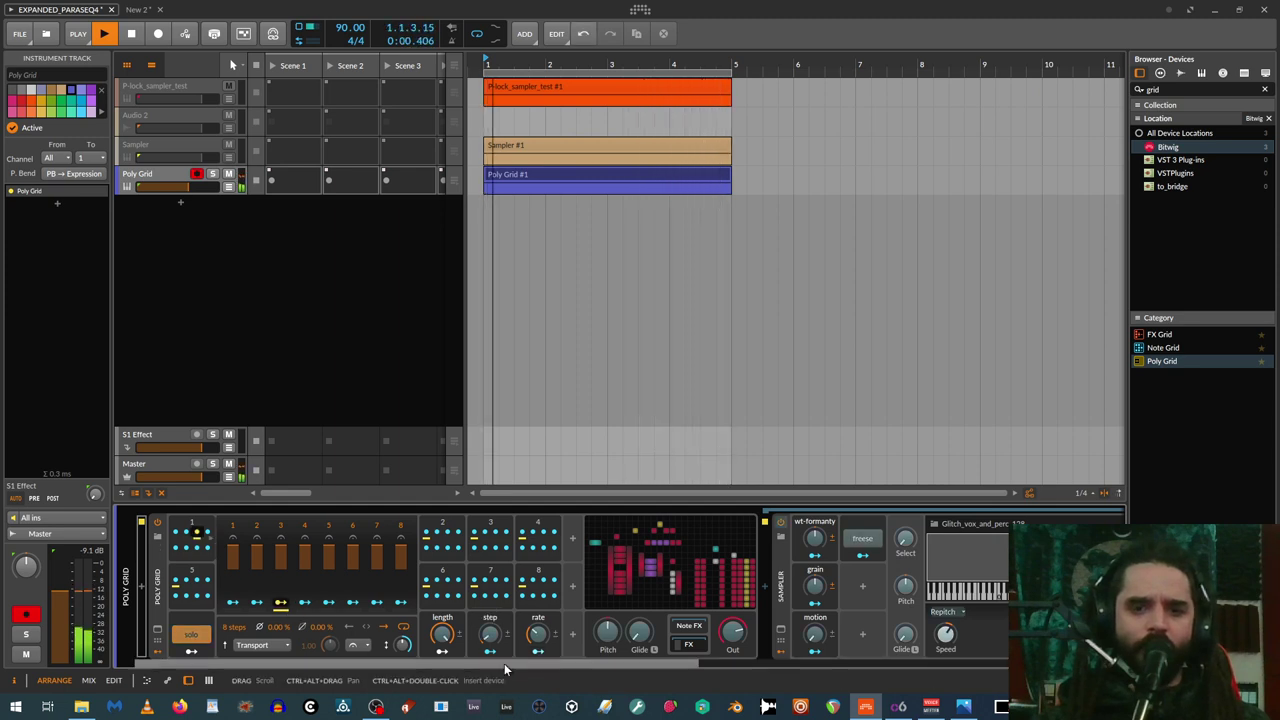
pyautogui.moveTo(504, 665); pyautogui.dragTo(749, 682)
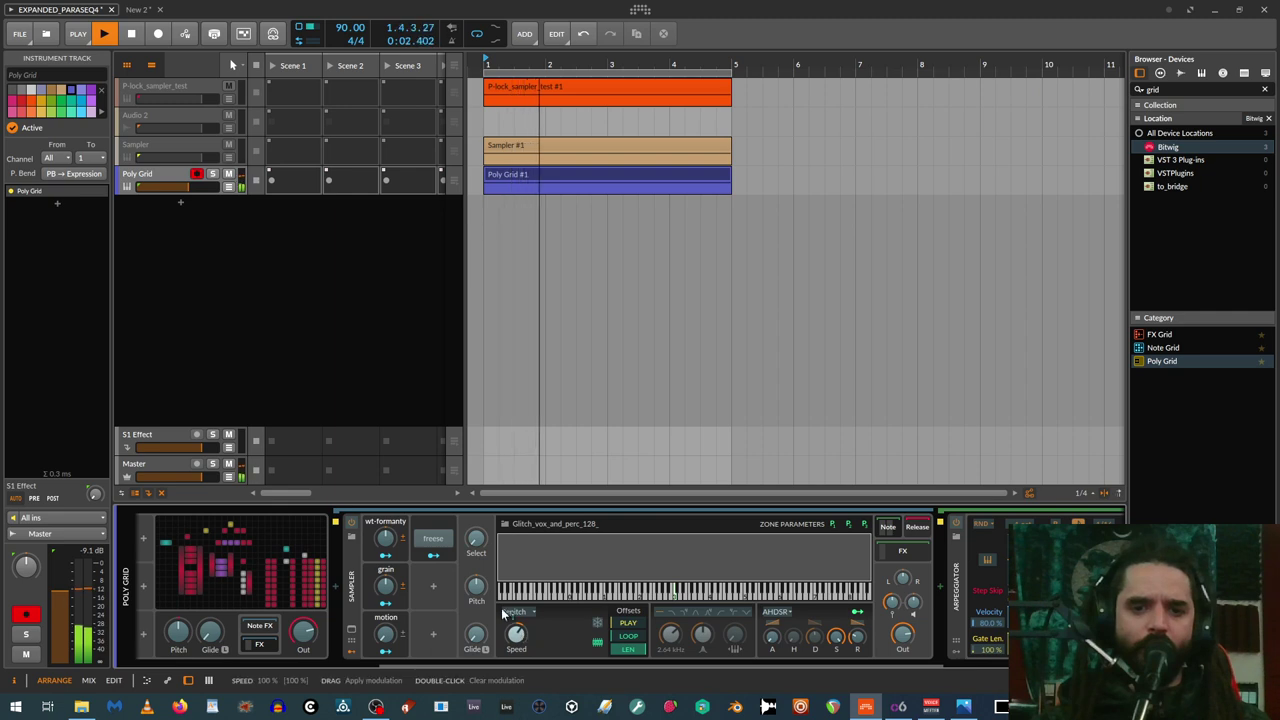
pyautogui.moveTo(518, 616); pyautogui.dragTo(518, 600)
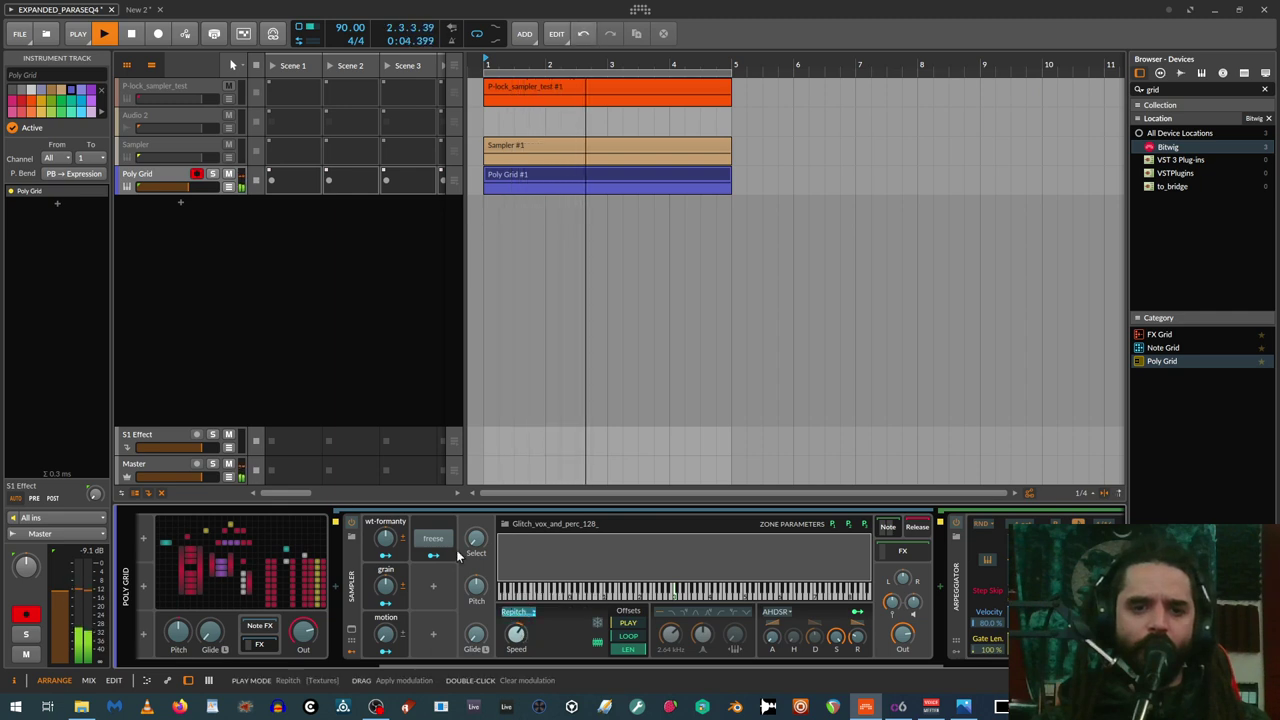
pyautogui.moveTo(389, 543); pyautogui.dragTo(389, 515)
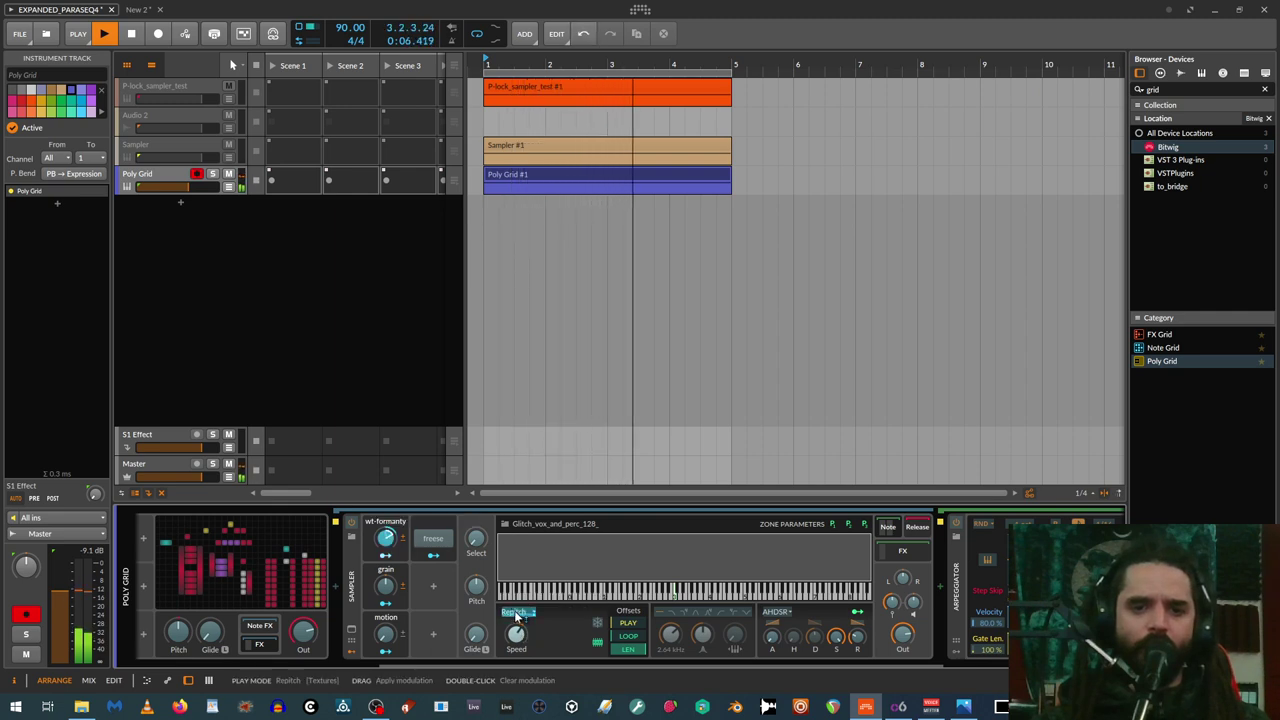
pyautogui.moveTo(518, 612); pyautogui.dragTo(518, 602)
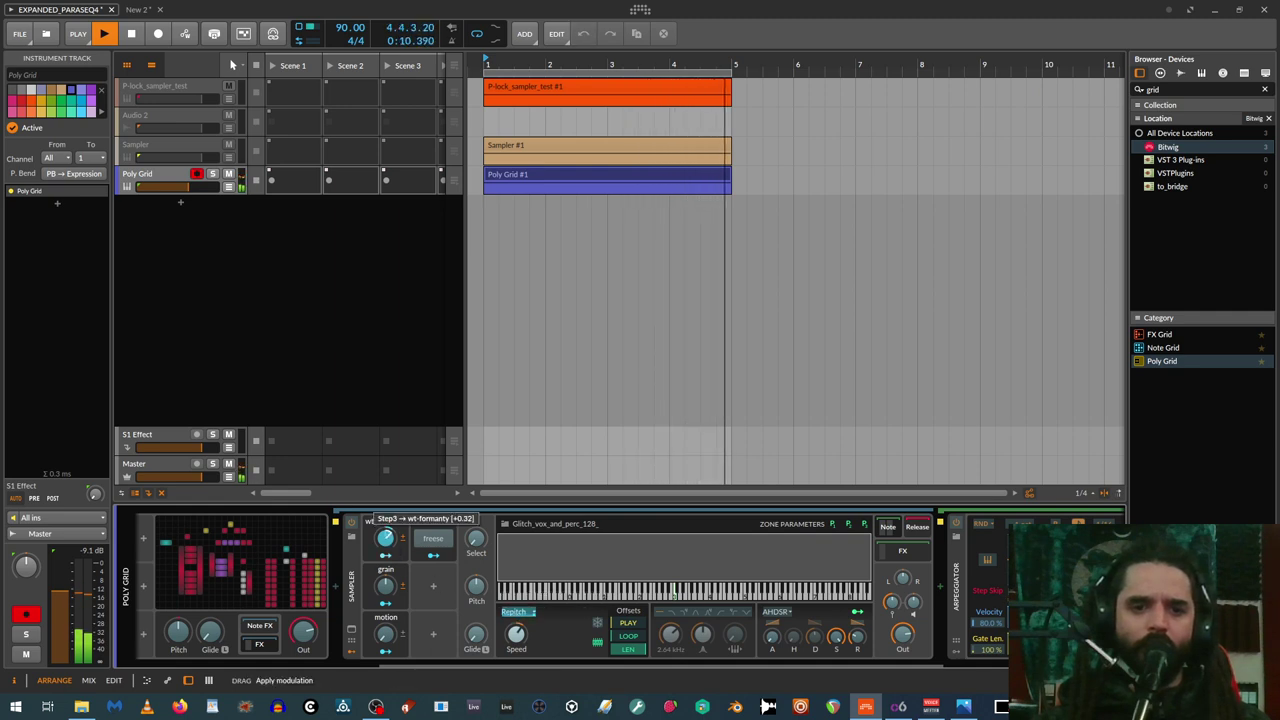
pyautogui.moveTo(476, 540); pyautogui.dragTo(476, 521)
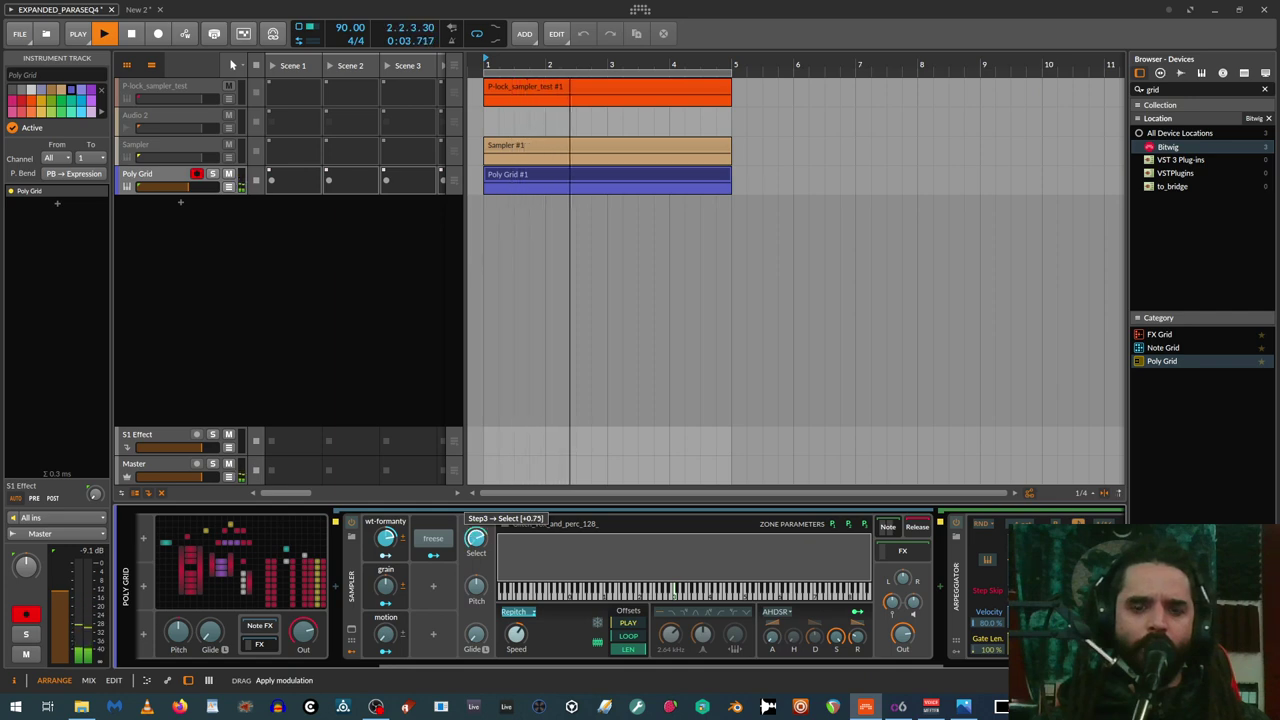
pyautogui.moveTo(514, 664); pyautogui.dragTo(180, 666)
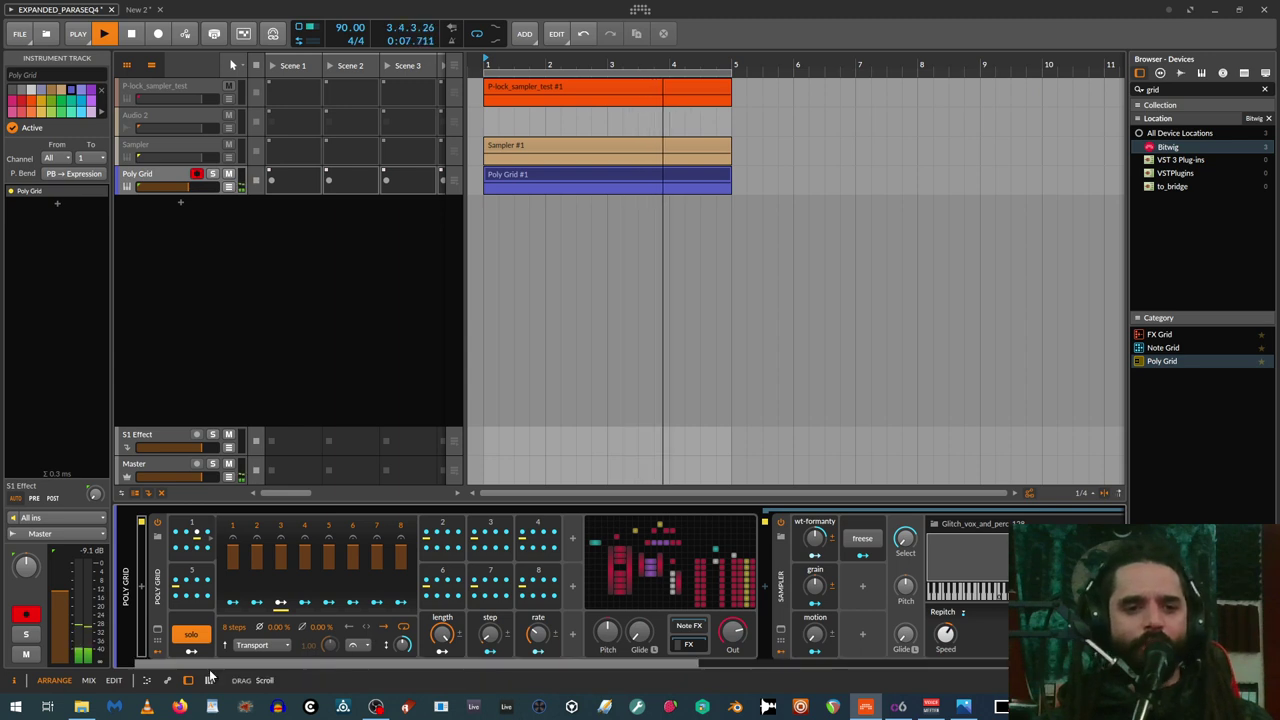
pyautogui.click(192, 635)
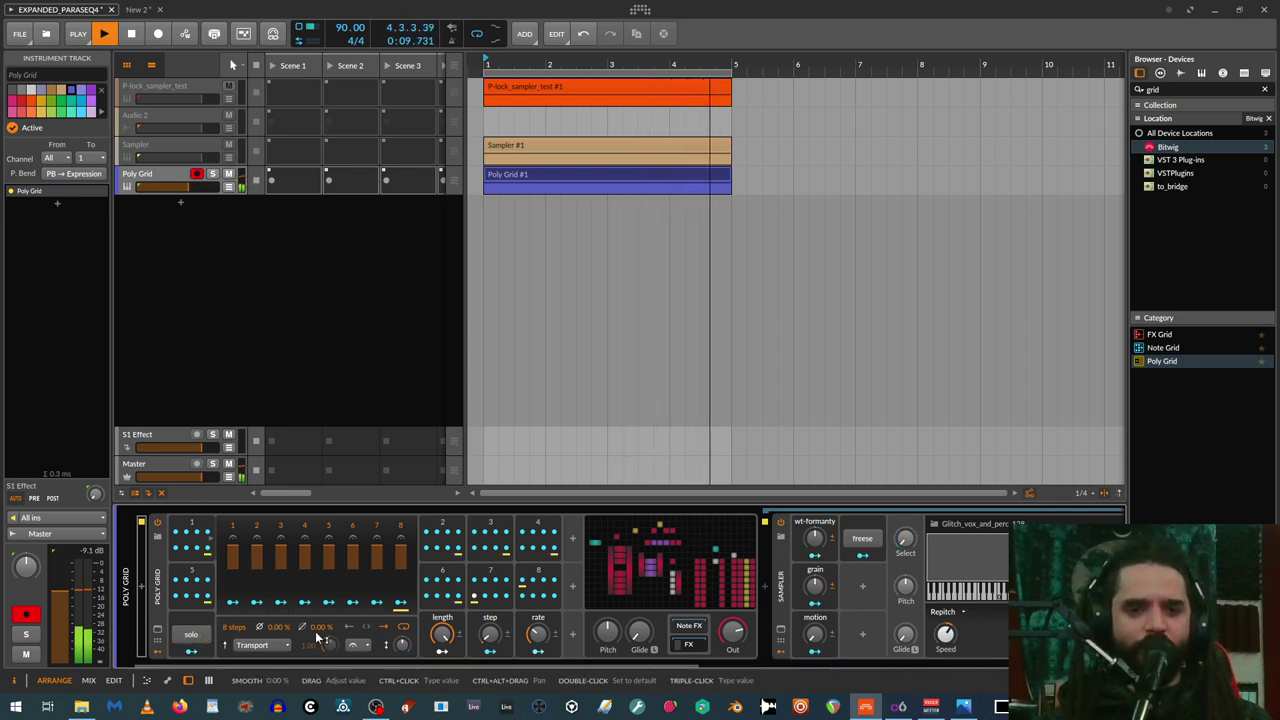
# Restart playback several times to audition the step-locked Sampler sound from the beginning of the arrangement
pyautogui.press('space')
pyautogui.press('space')
pyautogui.press('space')
pyautogui.press('space')
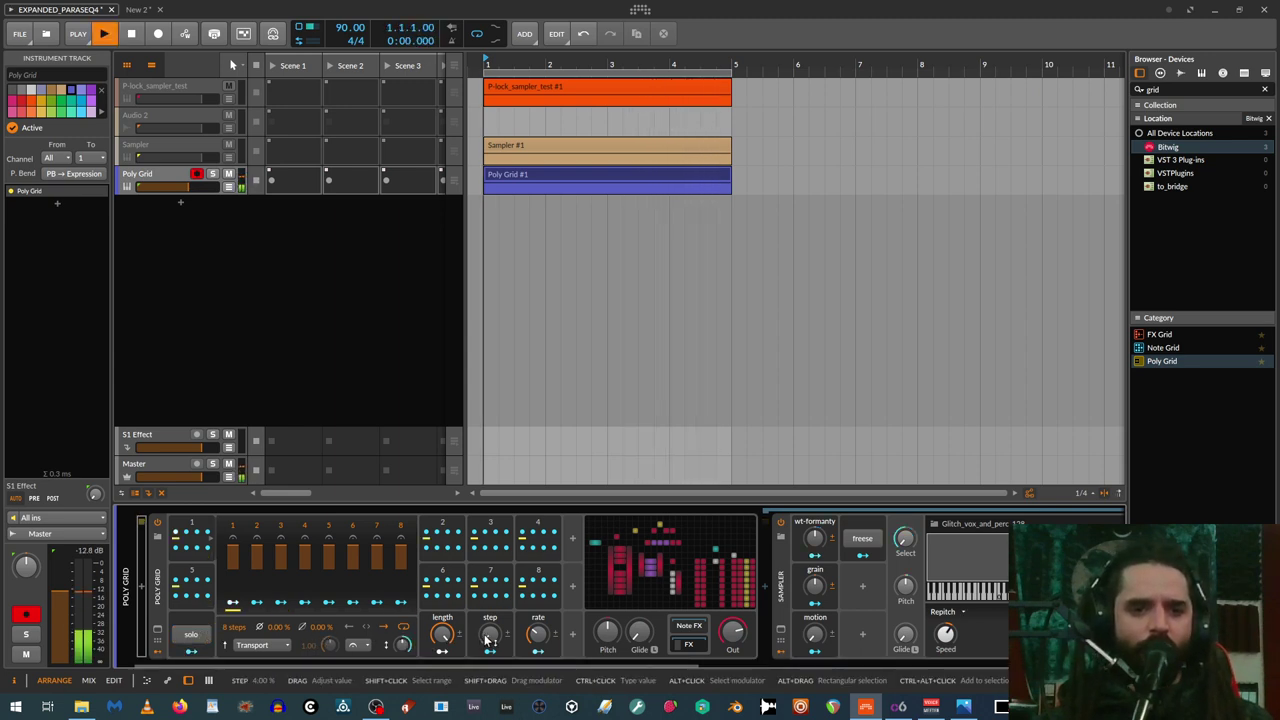
pyautogui.press('space')
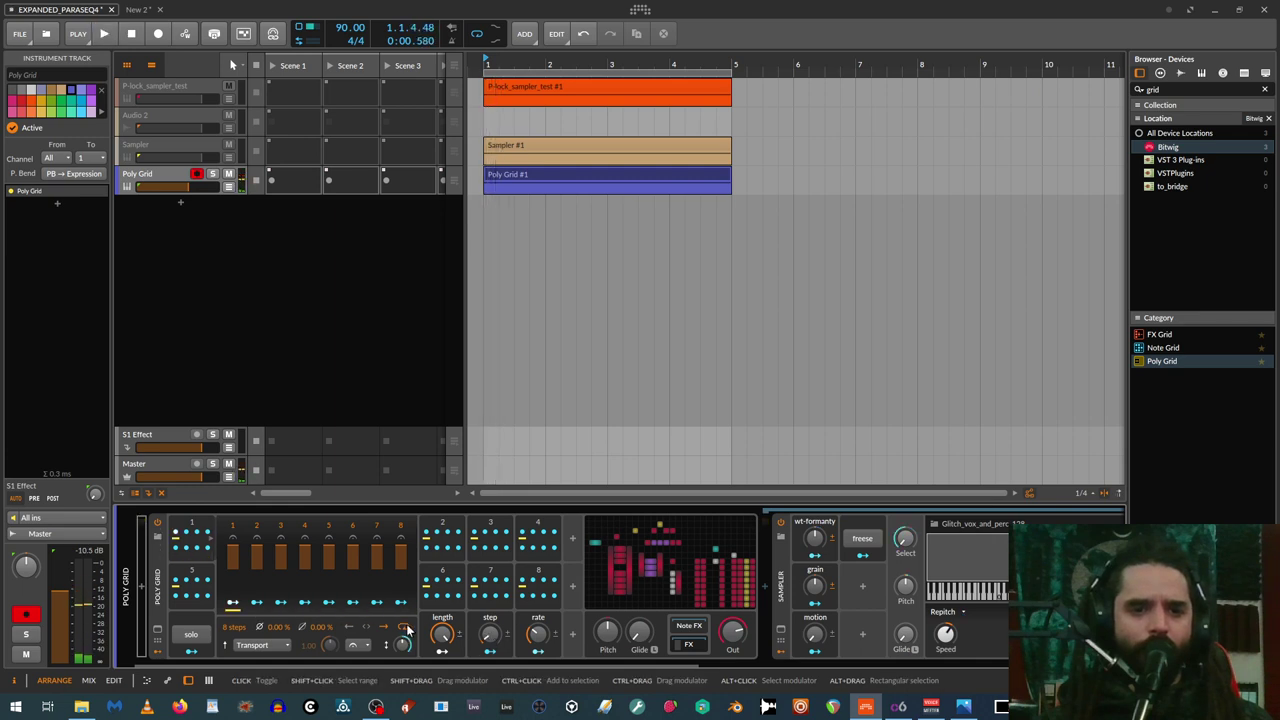
# Set the Poly Grid's rate control to 45.5 % and audition the parameter-locked steps by repeatedly starting and stopping playback
pyautogui.moveTo(537, 633); pyautogui.dragTo(541, 636)
pyautogui.press('space')
pyautogui.press('space')
pyautogui.press('space')
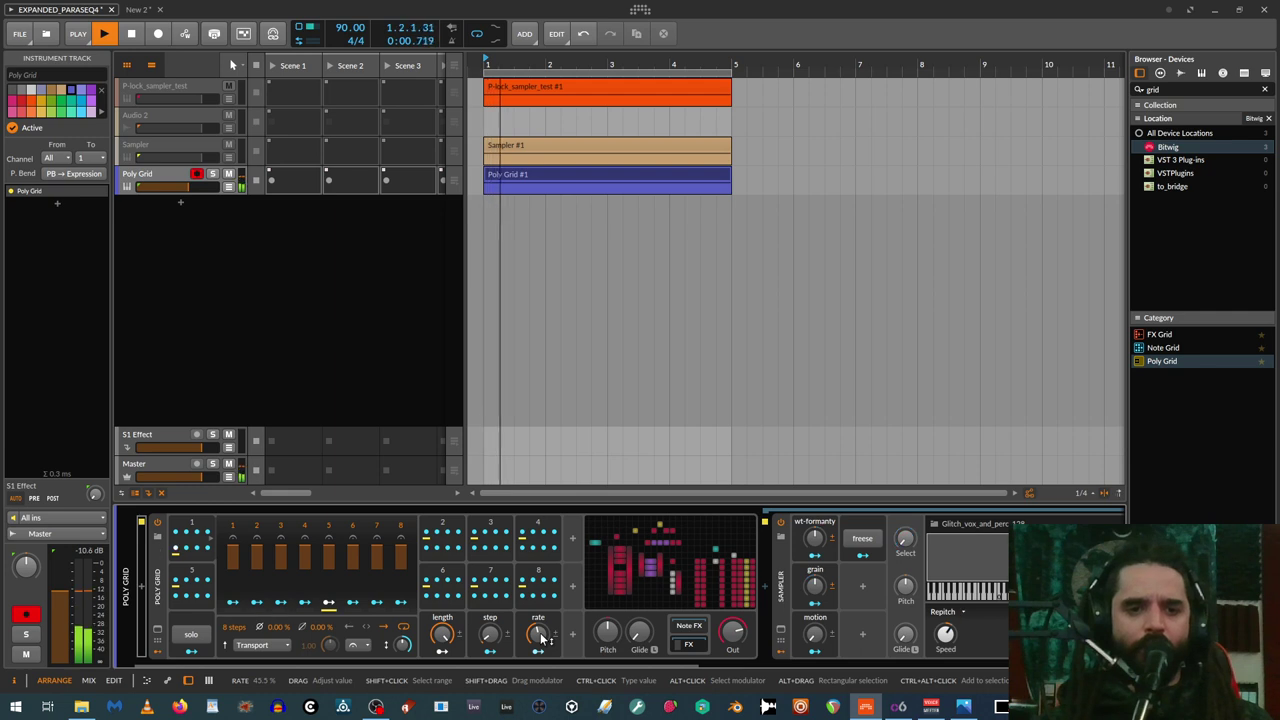
pyautogui.press('space')
pyautogui.press('space')
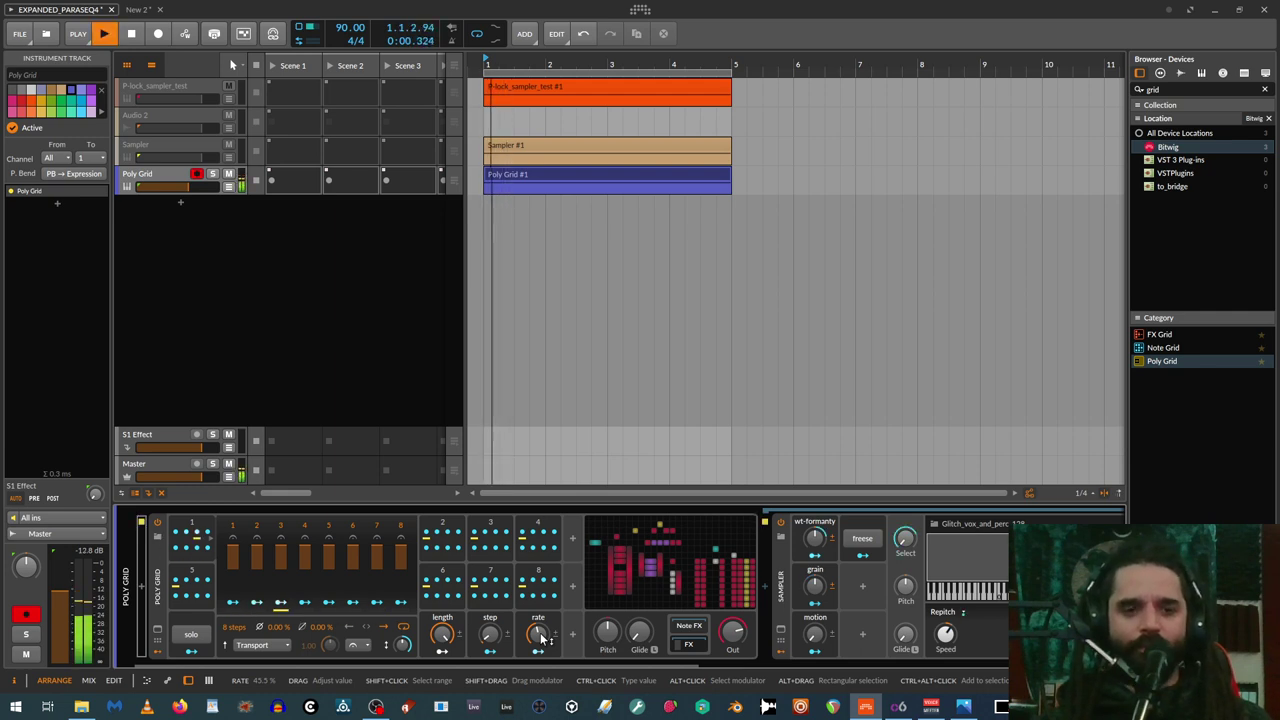
pyautogui.press('space')
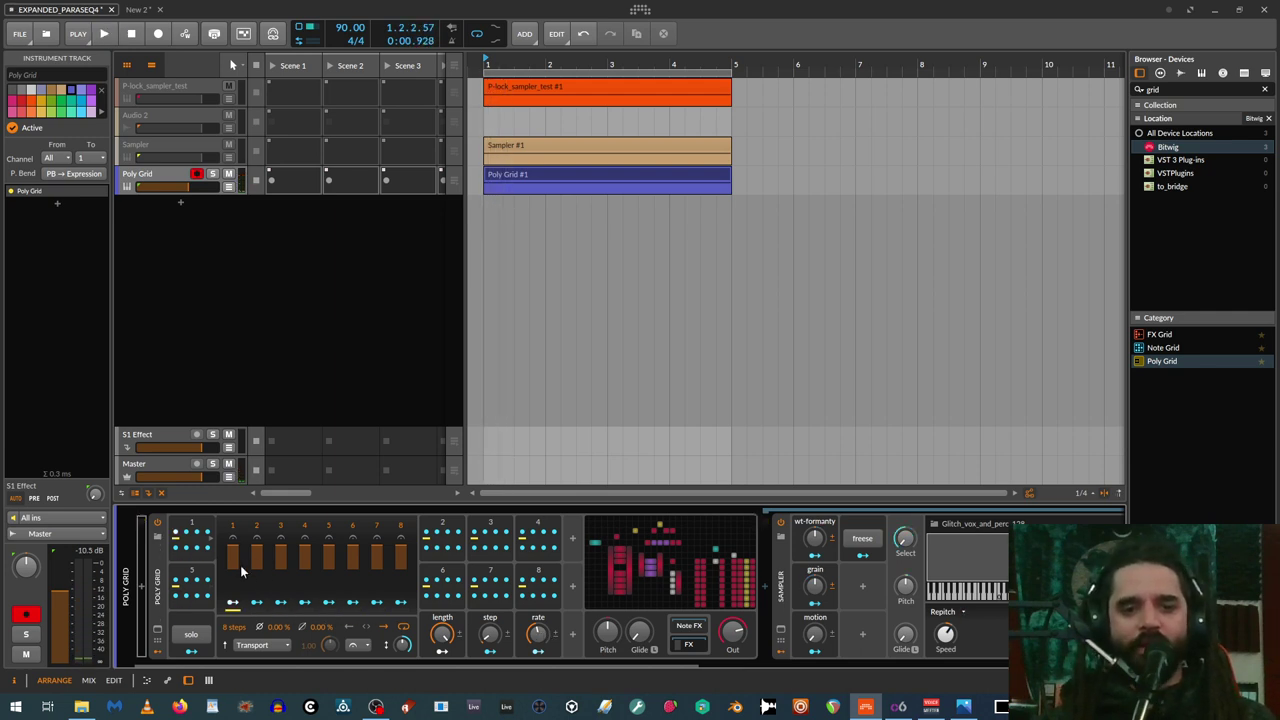
pyautogui.press('space')
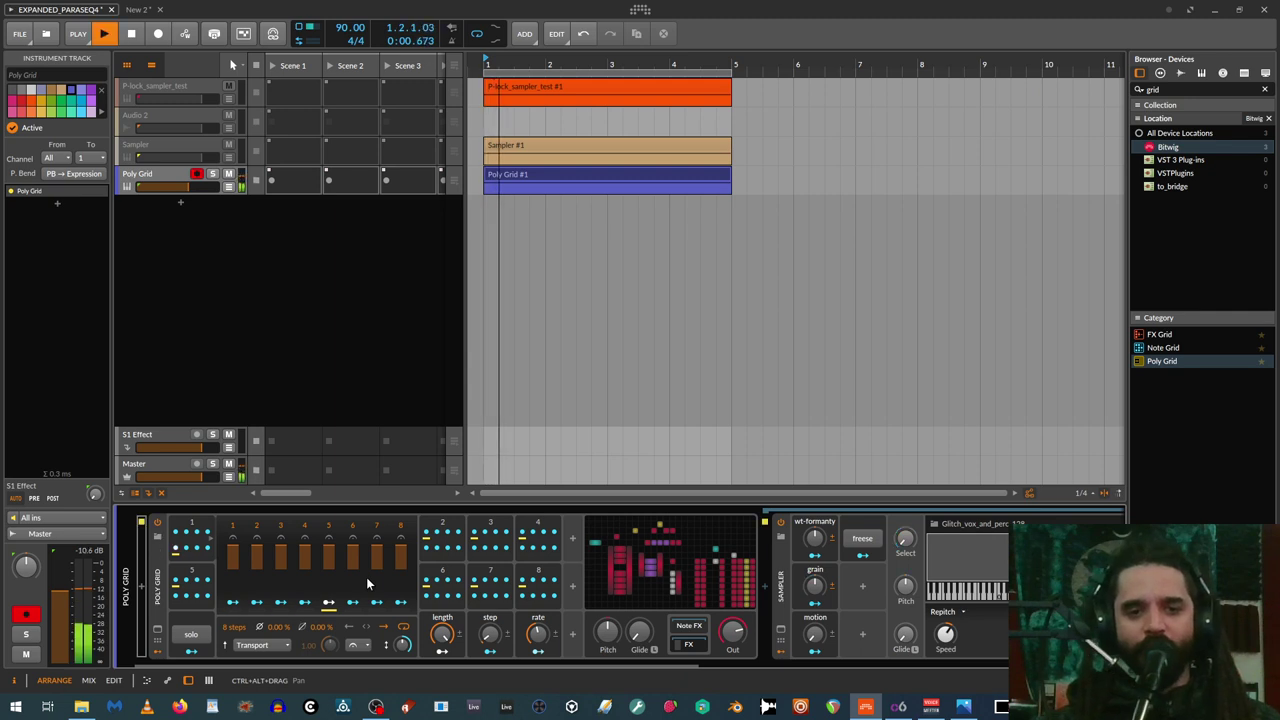
pyautogui.press('space')
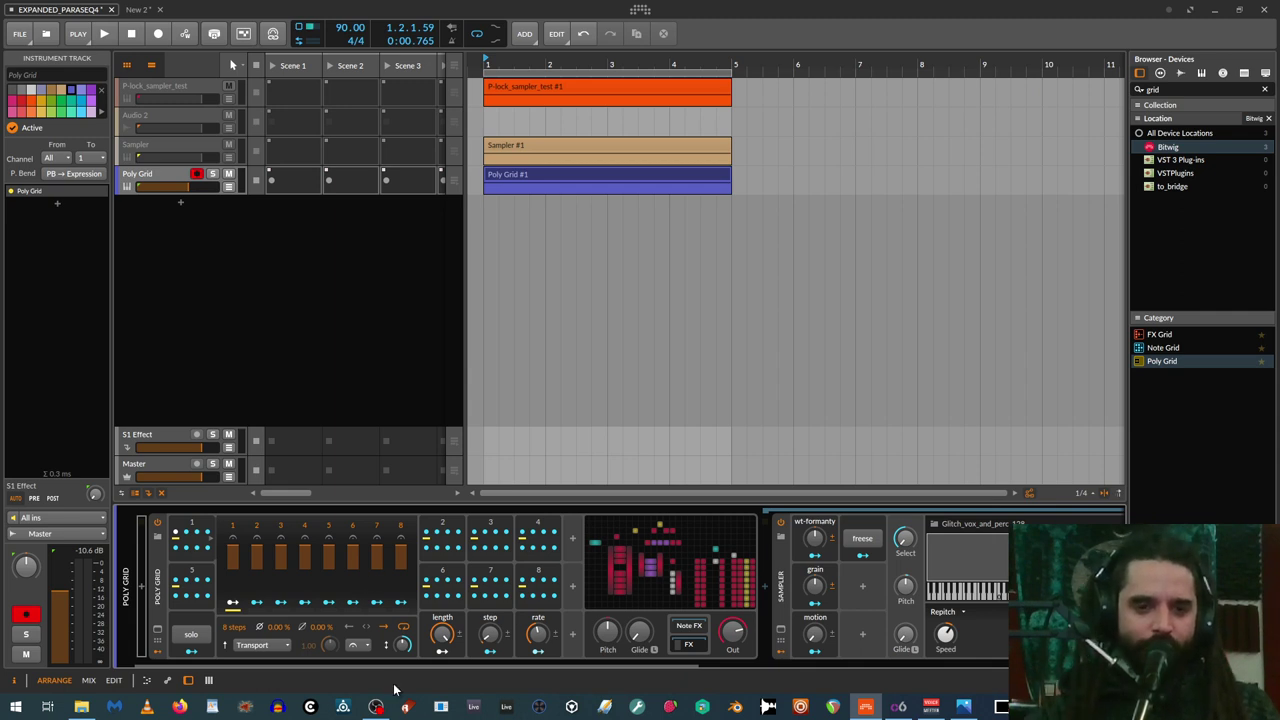
pyautogui.press('space')
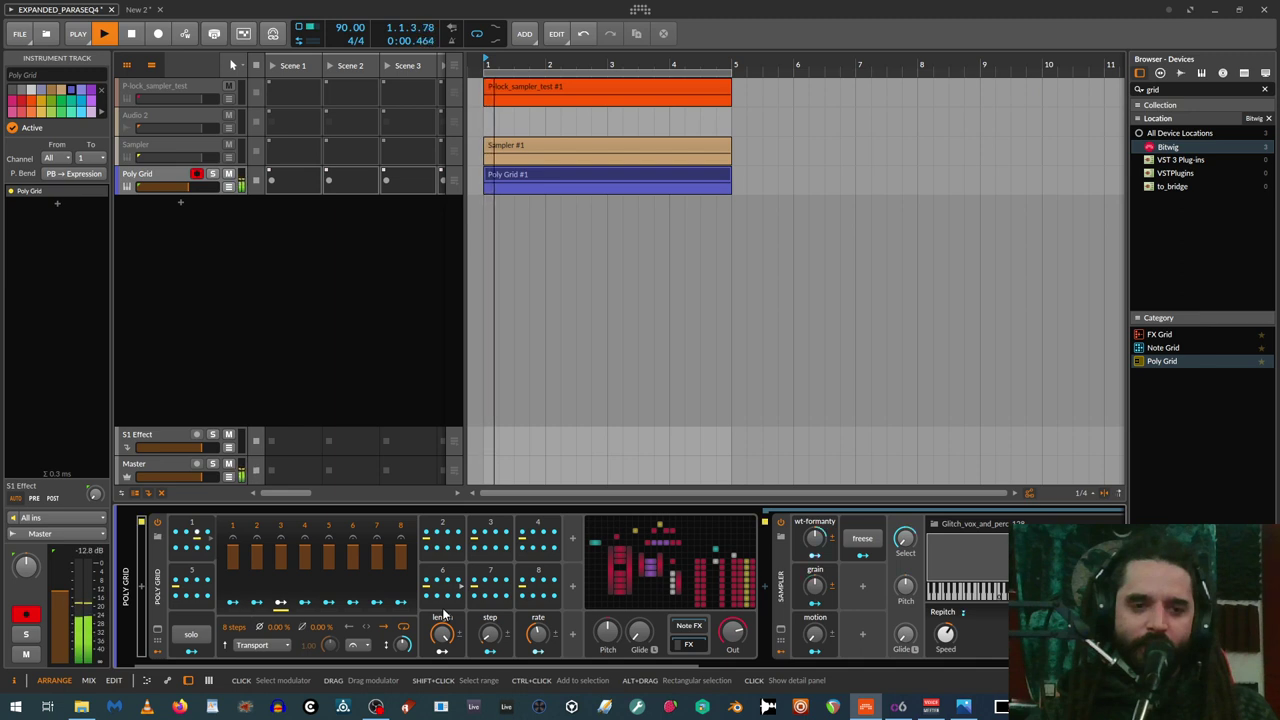
pyautogui.press('space')
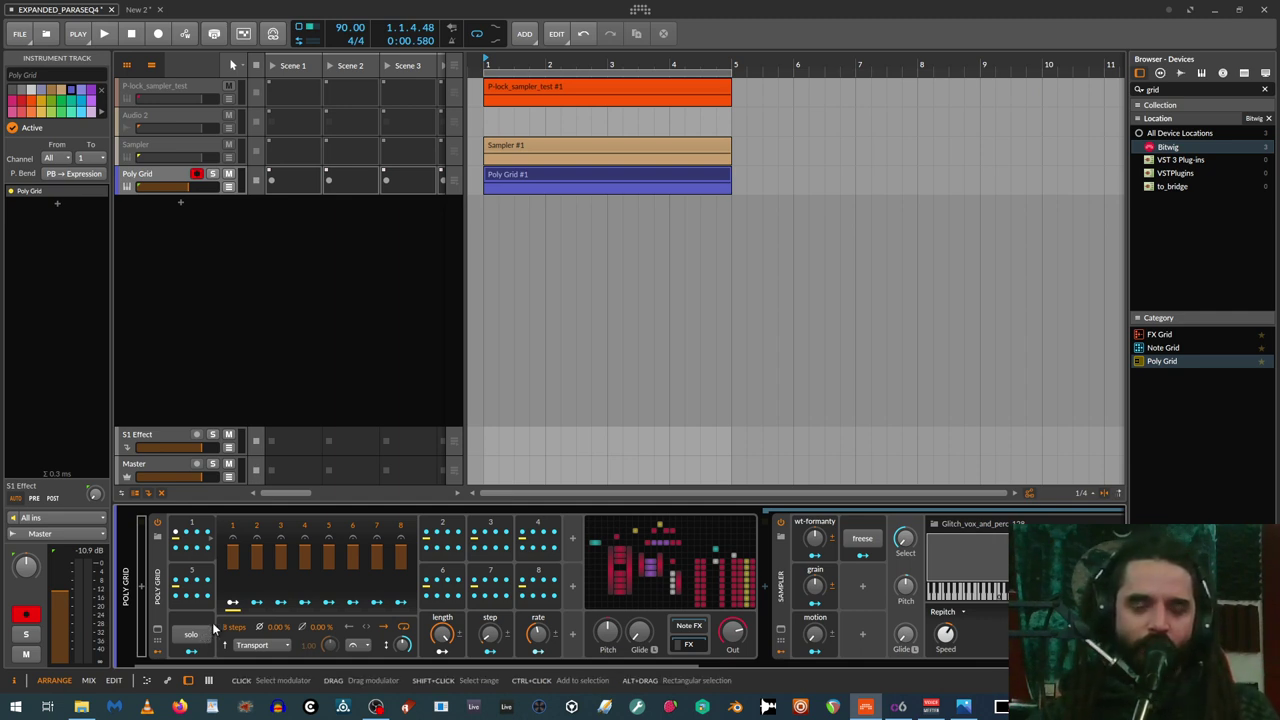
# Select the Poly Grid device and collapse its main panel and nested FX chain so that only the modulators stay displayed
pyautogui.click(156, 575)
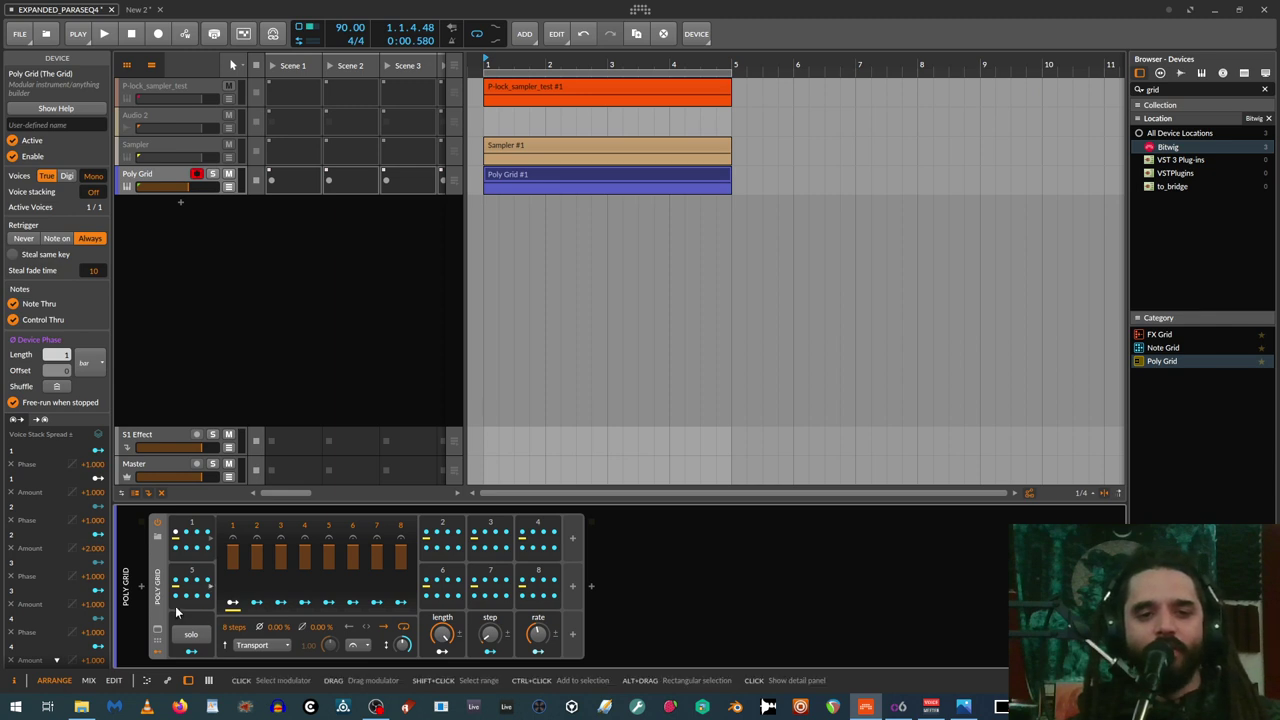
pyautogui.click(160, 632)
pyautogui.click(160, 632)
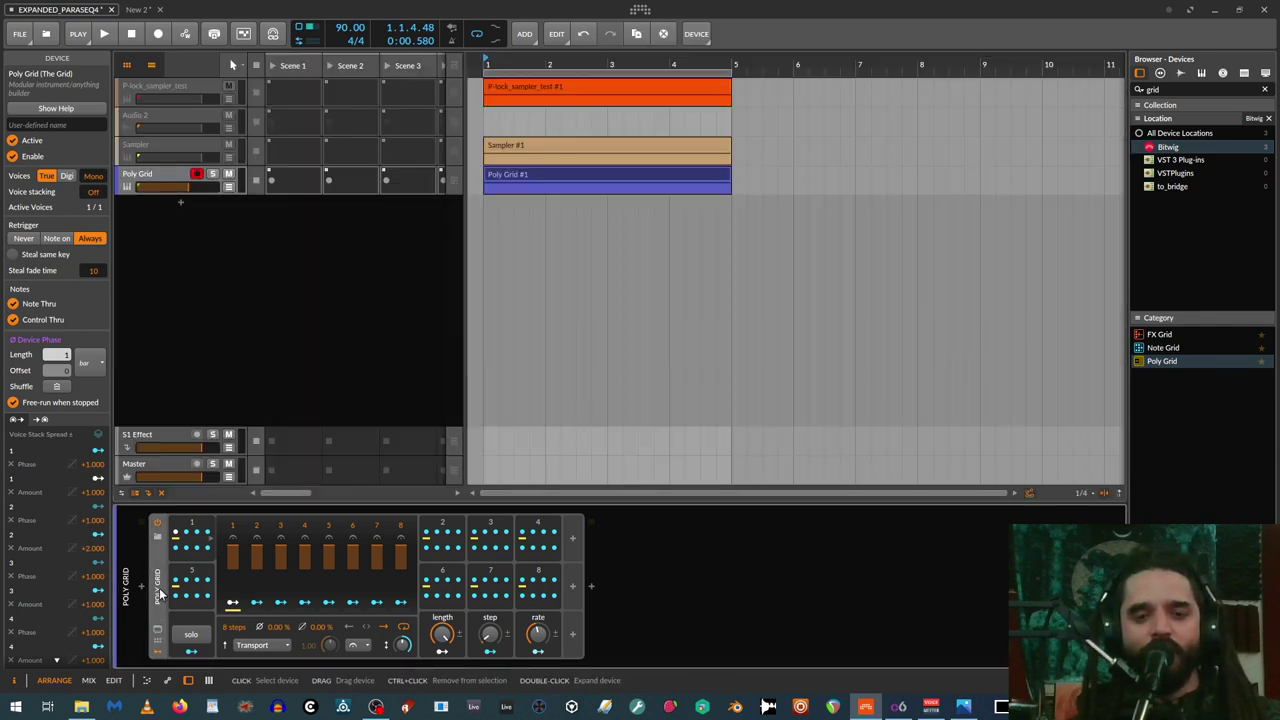